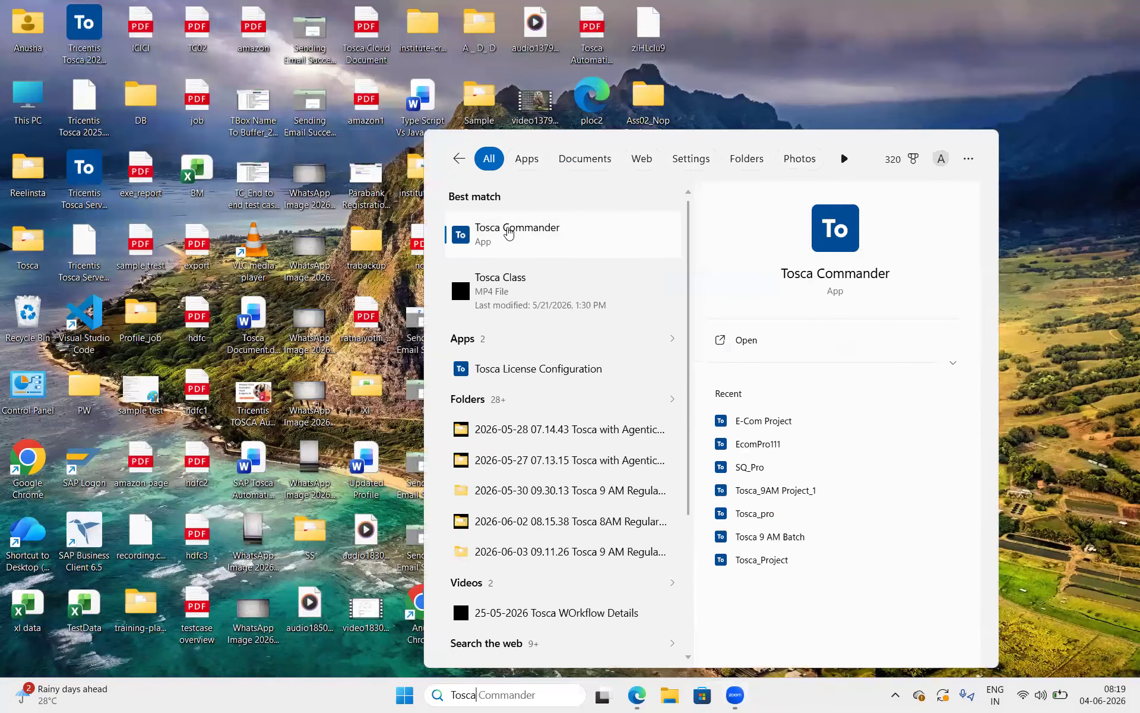
Launch Tosca Commander, open the E-Com Project and try to log in as Admin with the account password
left_click(509, 231)
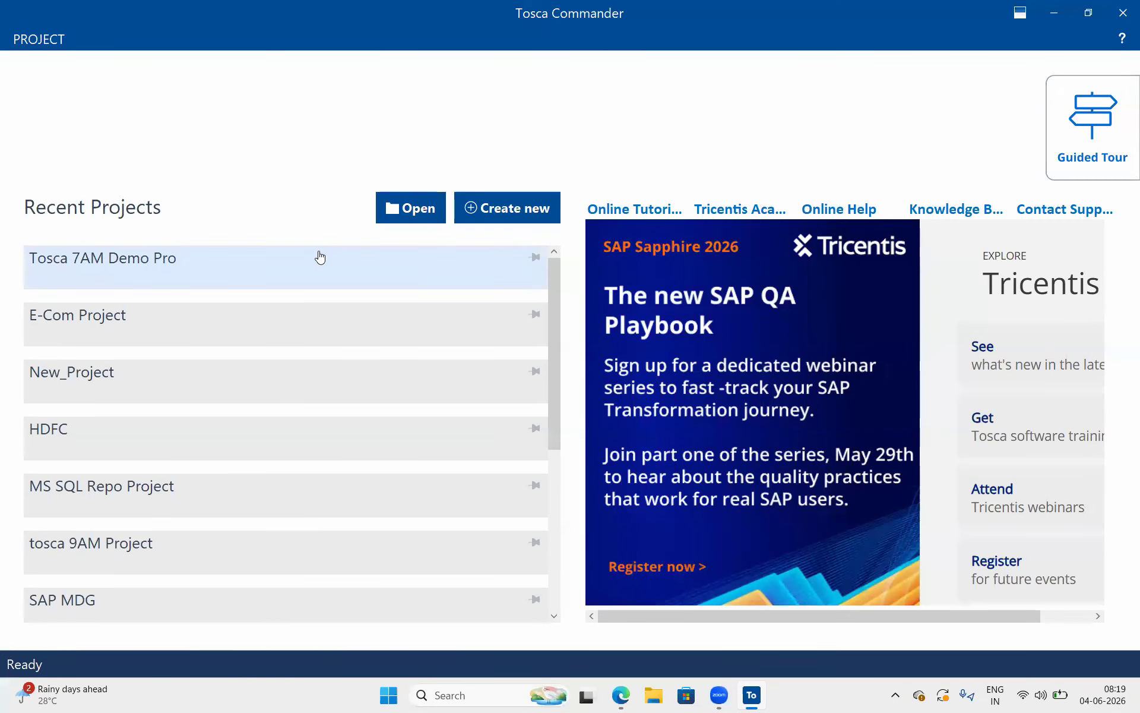
left_click(170, 332)
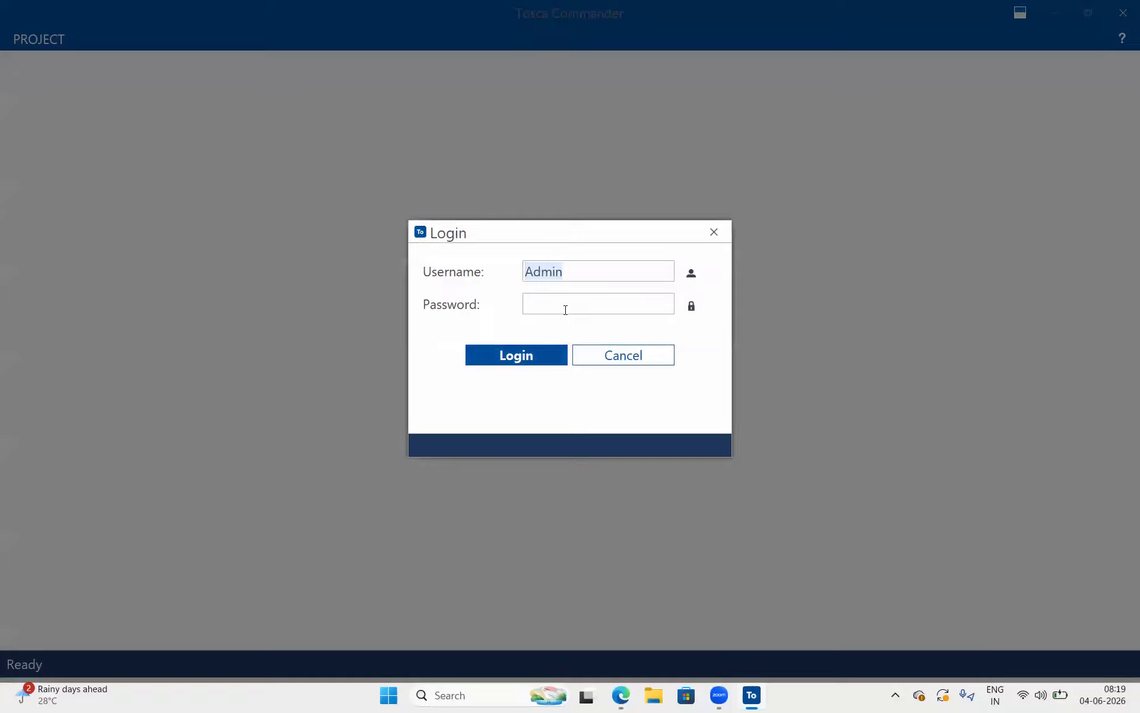
type("Adm")
left_click(567, 307)
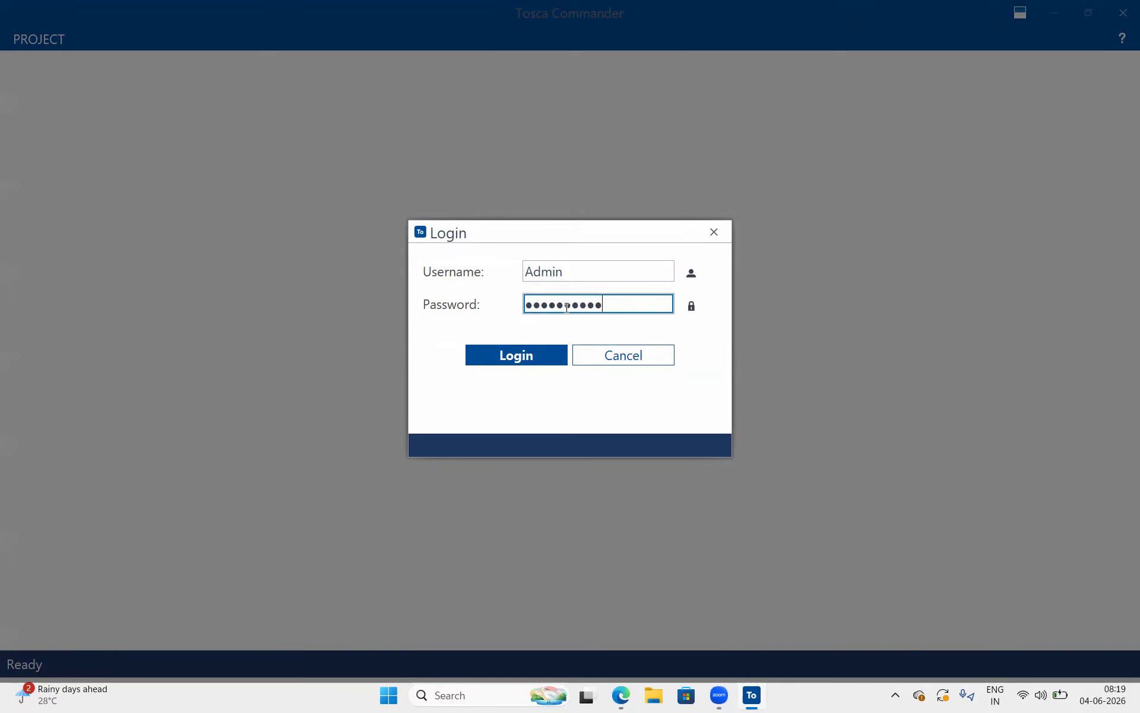
key("Return")
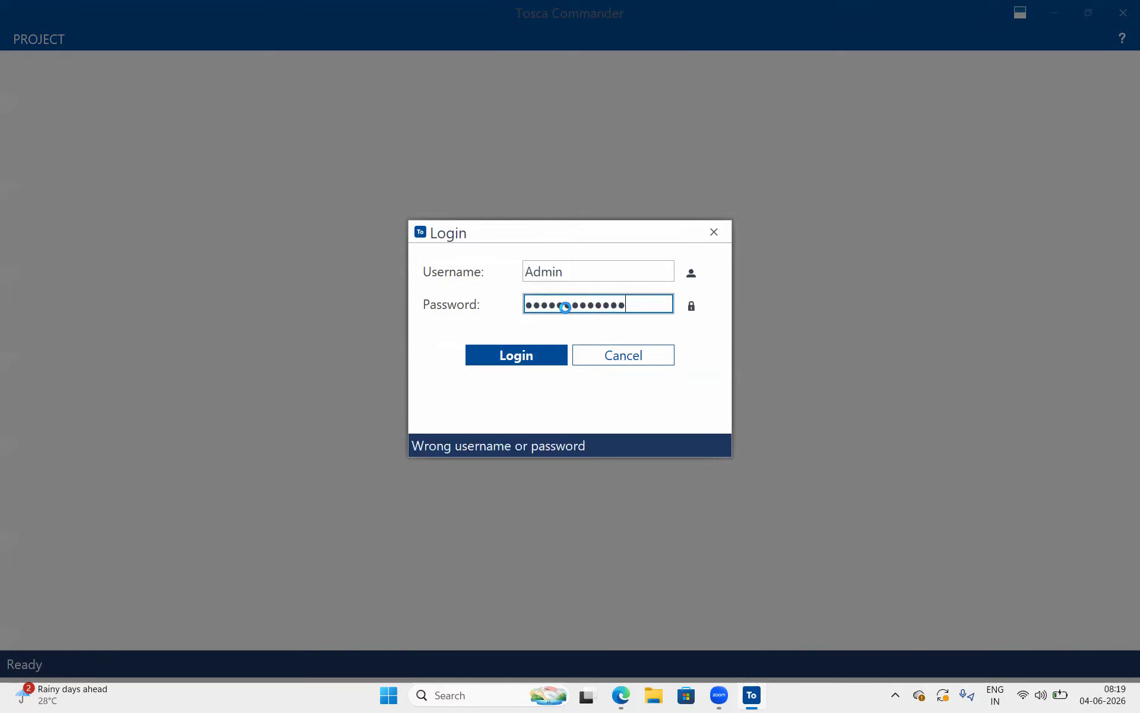
Correct the account password for the Admin user and log in to the project
key("BackSpace")
key("BackSpace")
key("BackSpace")
key("BackSpace")
key("BackSpace")
key("BackSpace")
key("BackSpace")
key("BackSpace")
key("BackSpace")
key("BackSpace")
key("BackSpace")
key("BackSpace")
key("BackSpace")
type("••••")
key("BackSpace")
key("BackSpace")
key("BackSpace")
key("BackSpace")
type("•")
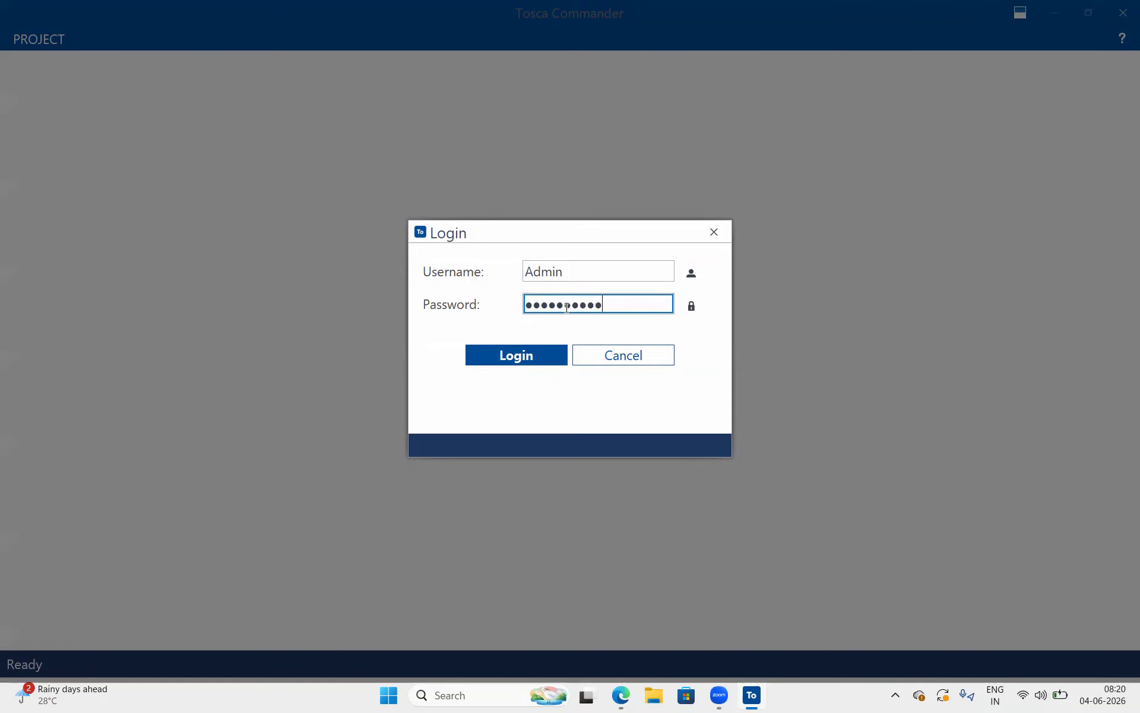
key("Return")
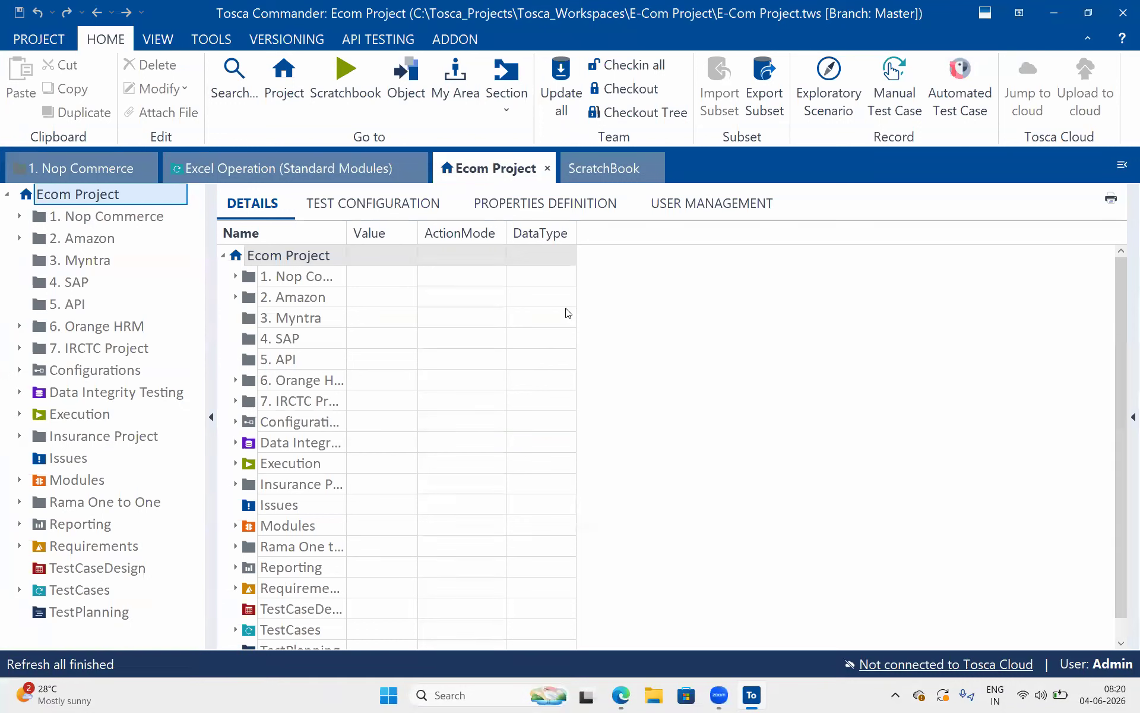
Check out the tree of the Excel Operation (Standard Modules) folder and expand its XL Operations test case
left_click(345, 168)
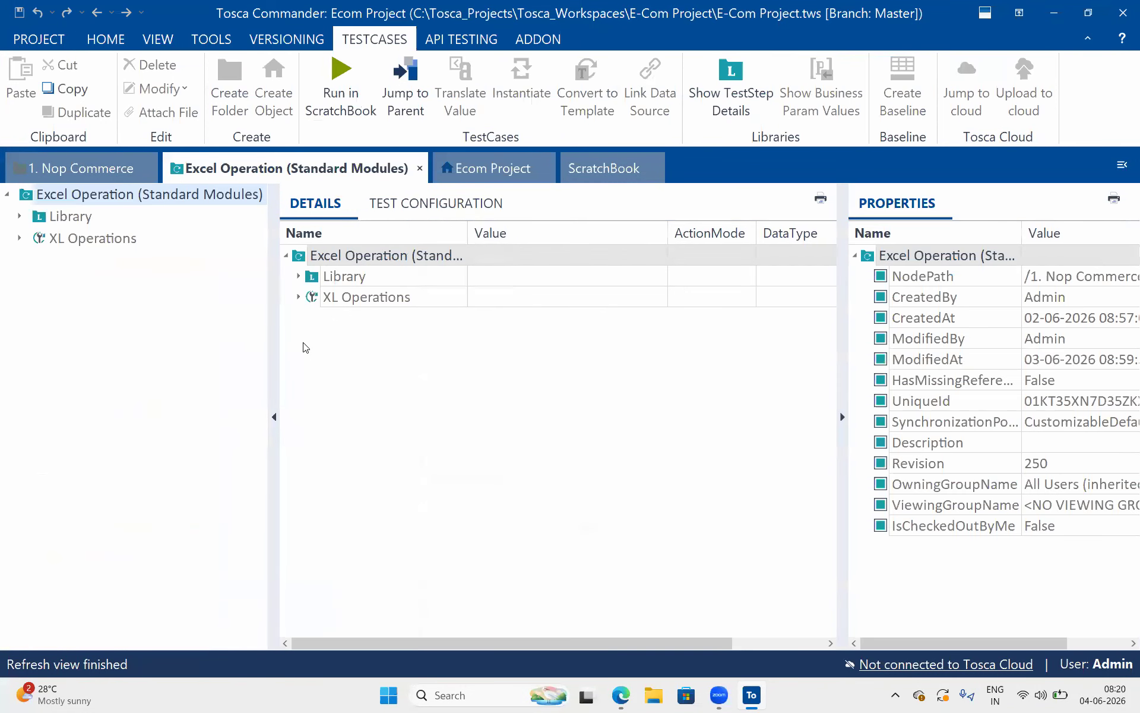
left_click_drag(278, 337, 205, 308)
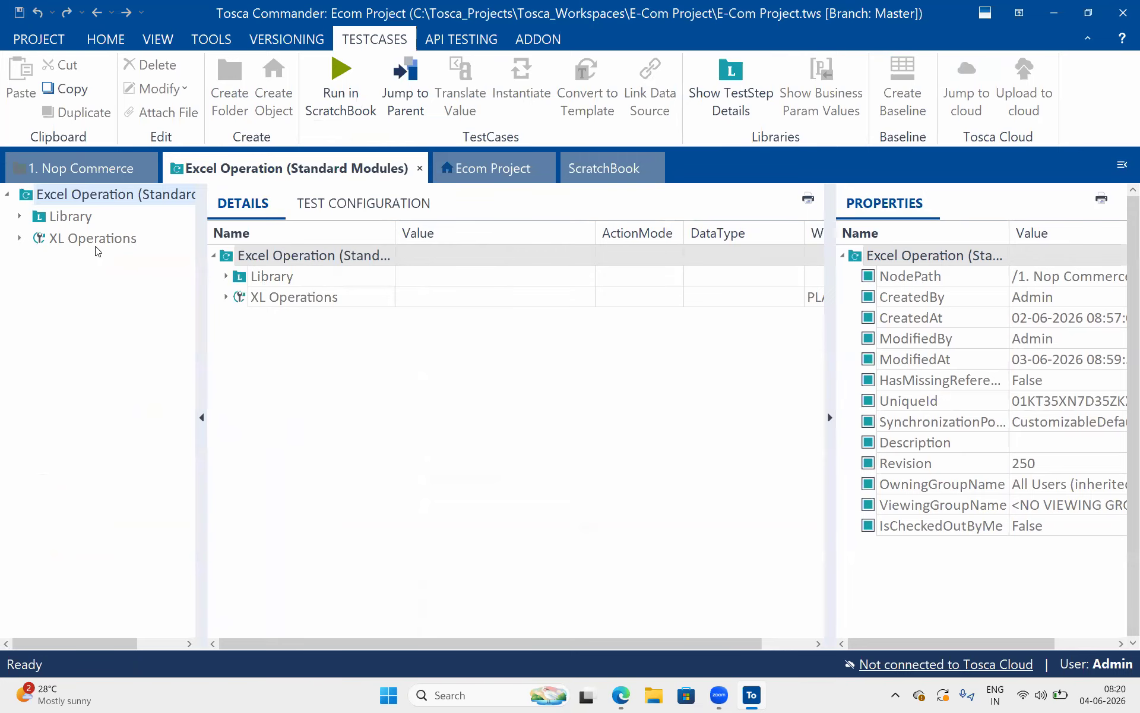
left_click(95, 243)
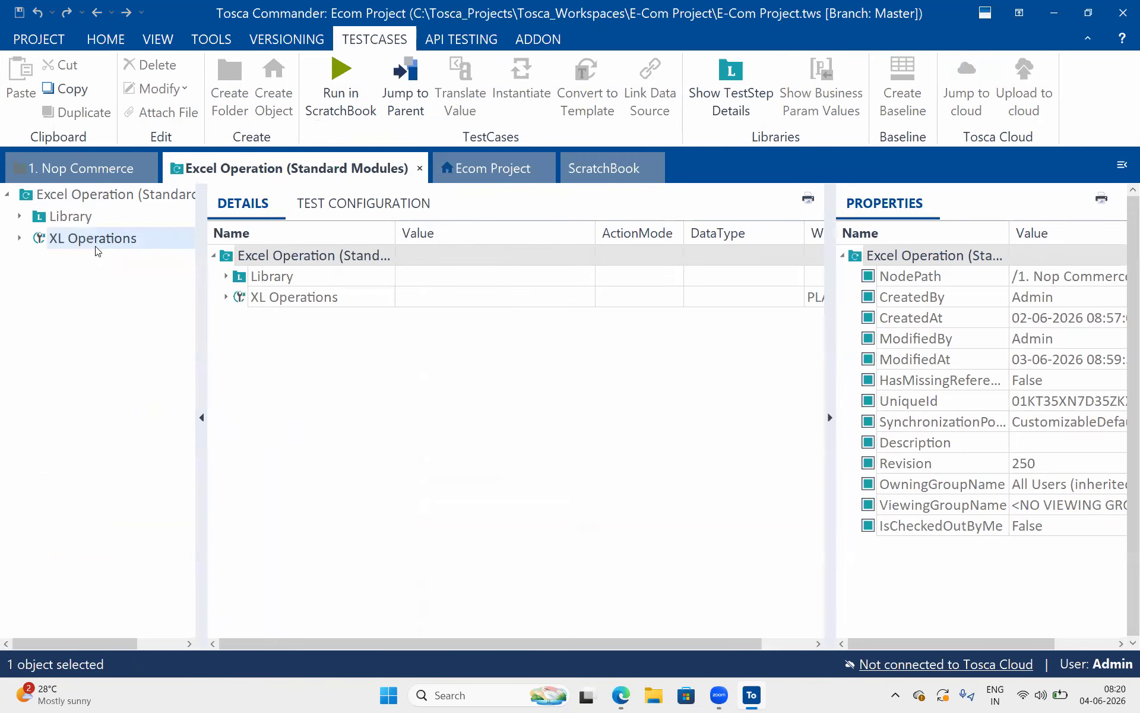
left_click(106, 39)
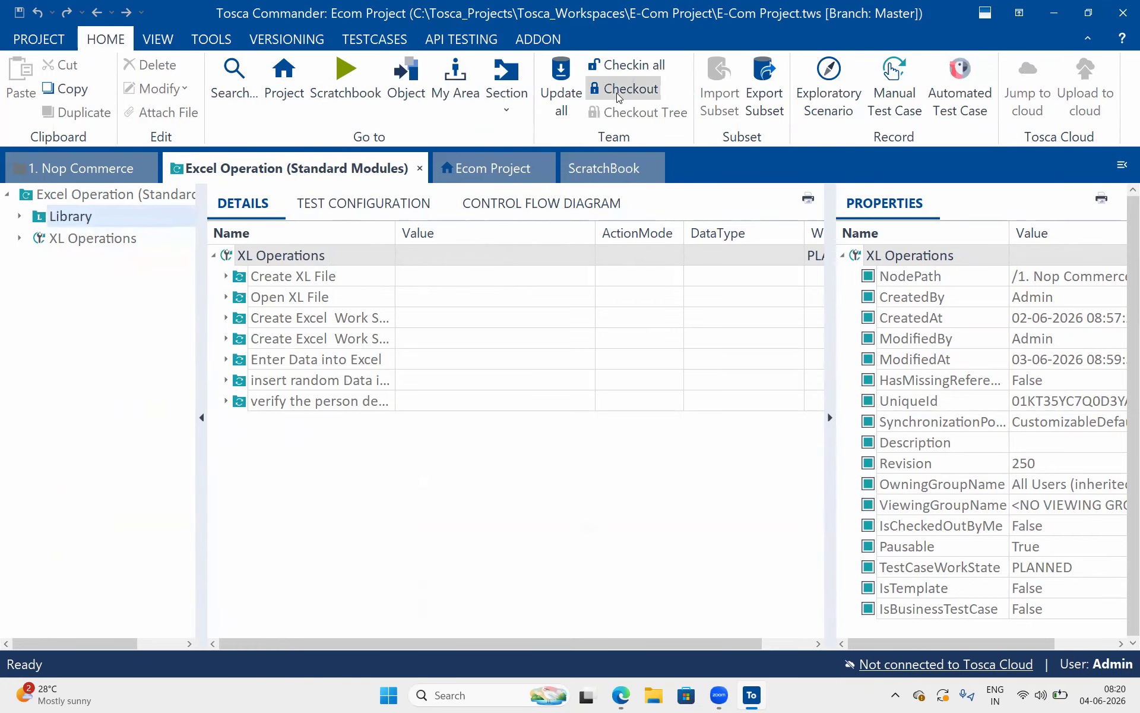
left_click(148, 195)
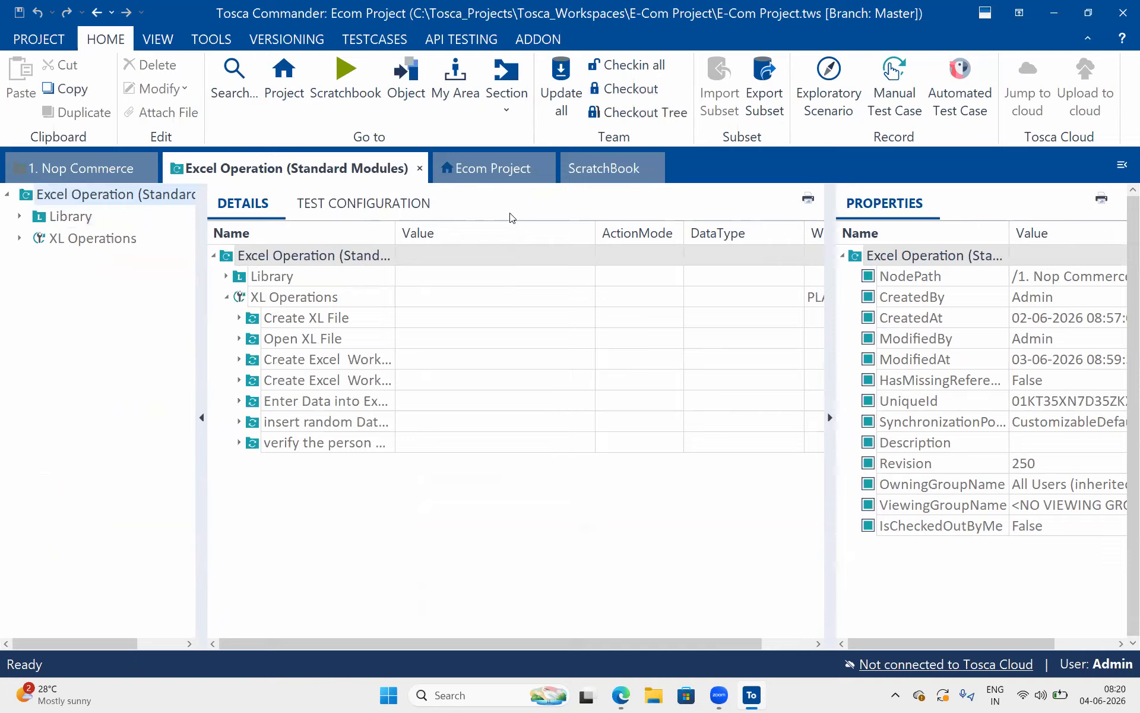
left_click(648, 113)
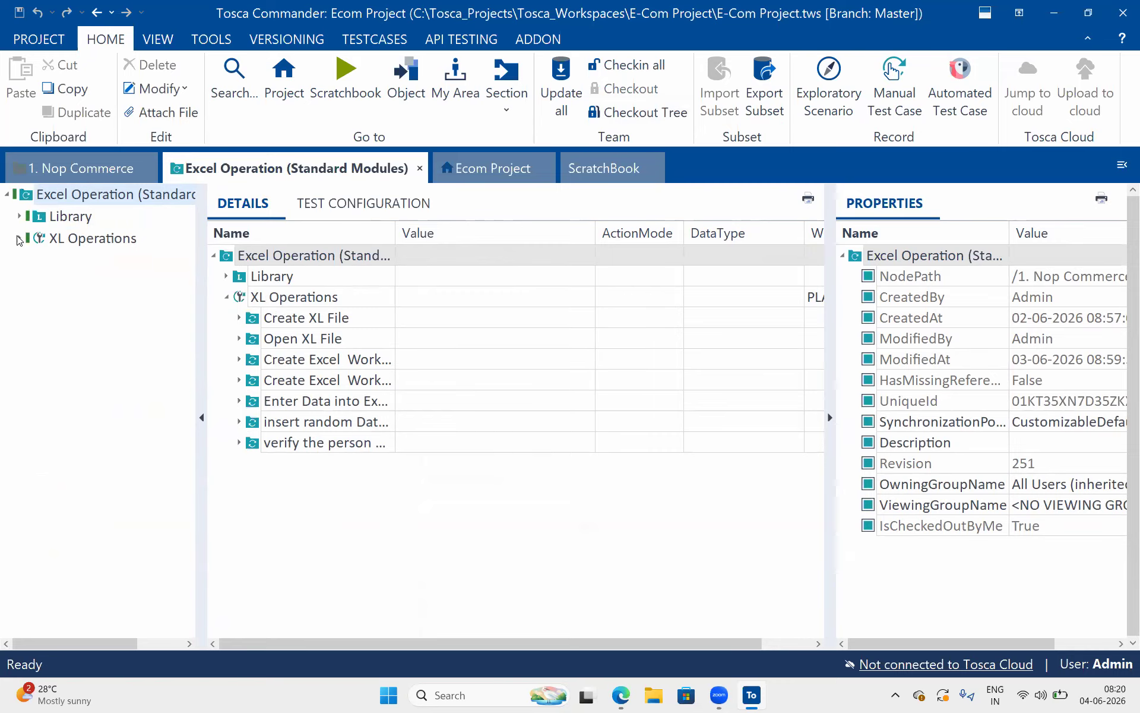
left_click(19, 239)
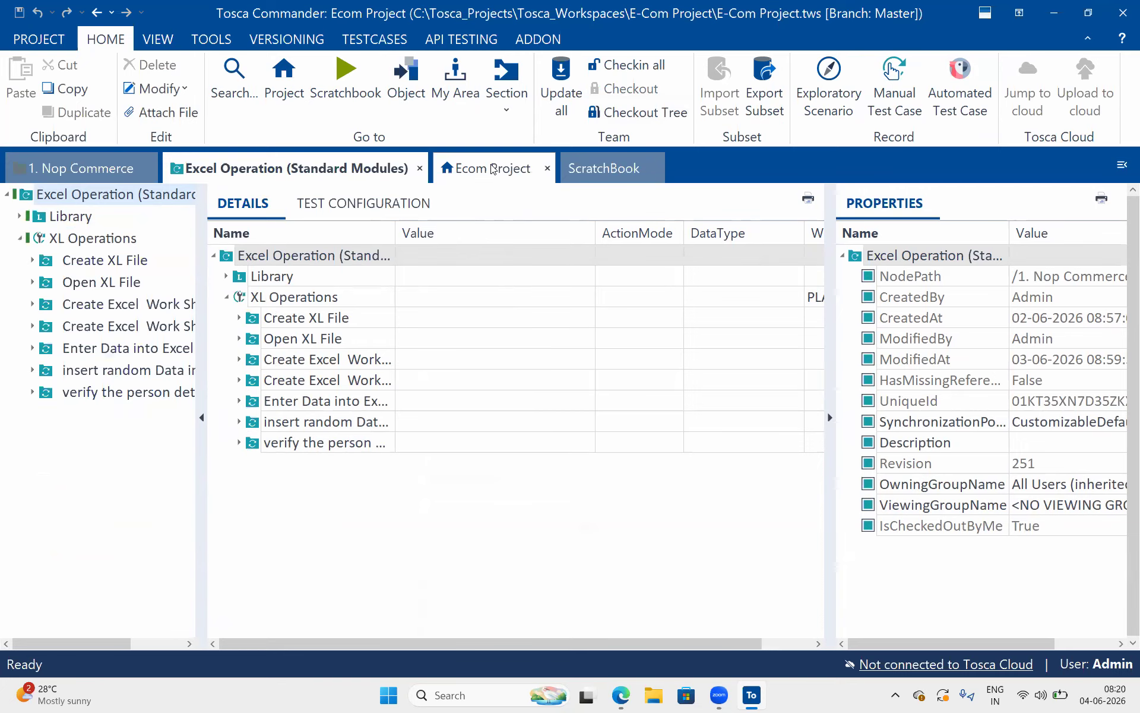
In the Ecom Project, show the details of Standard modules and expand Engines down to the Excel modules
left_click(493, 170)
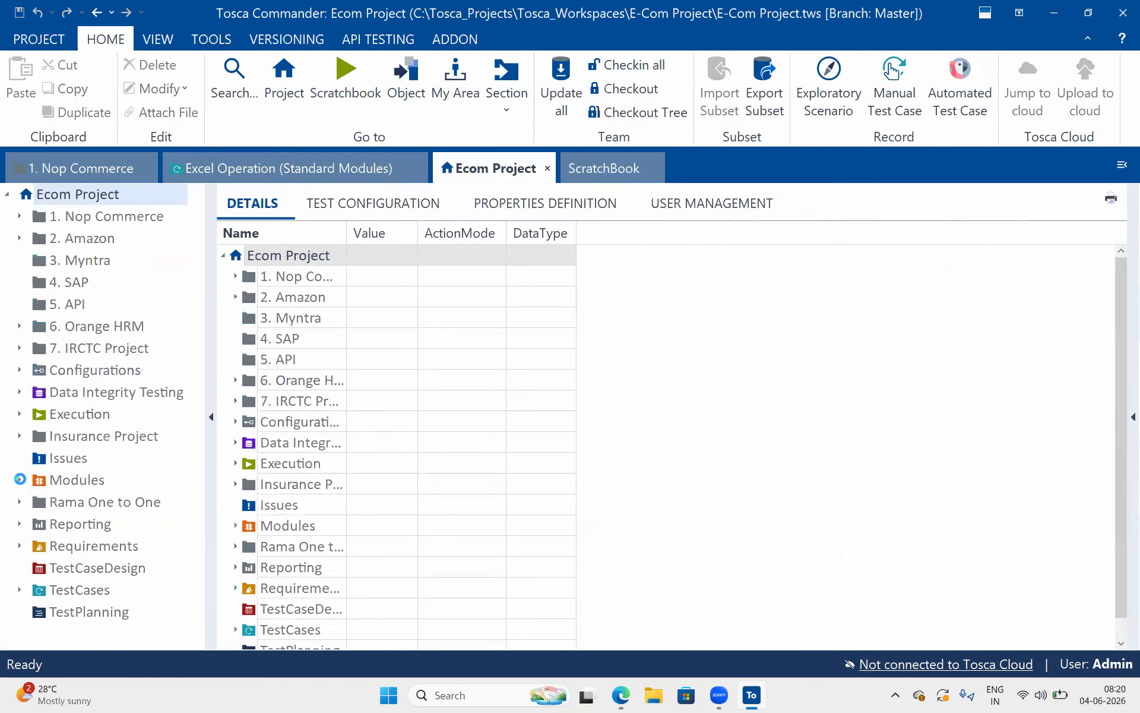
left_click(19, 480)
scroll(123, 452, "down", 3)
left_click(126, 329)
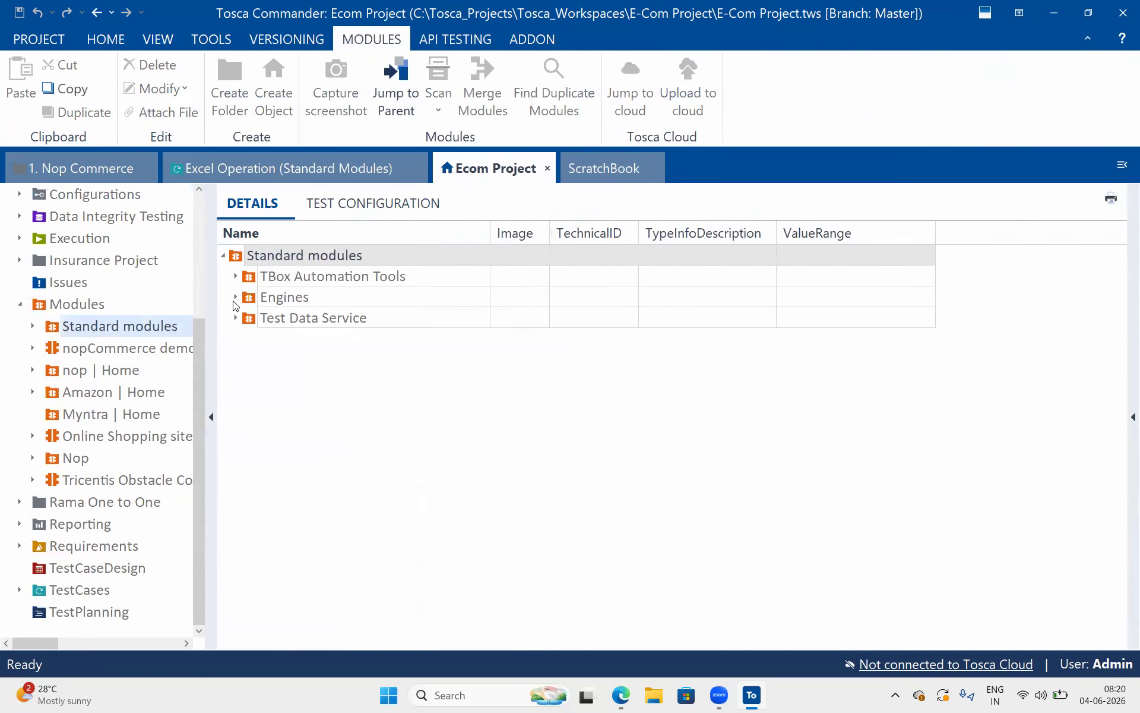
left_click(236, 298)
scroll(284, 460, "down", 1)
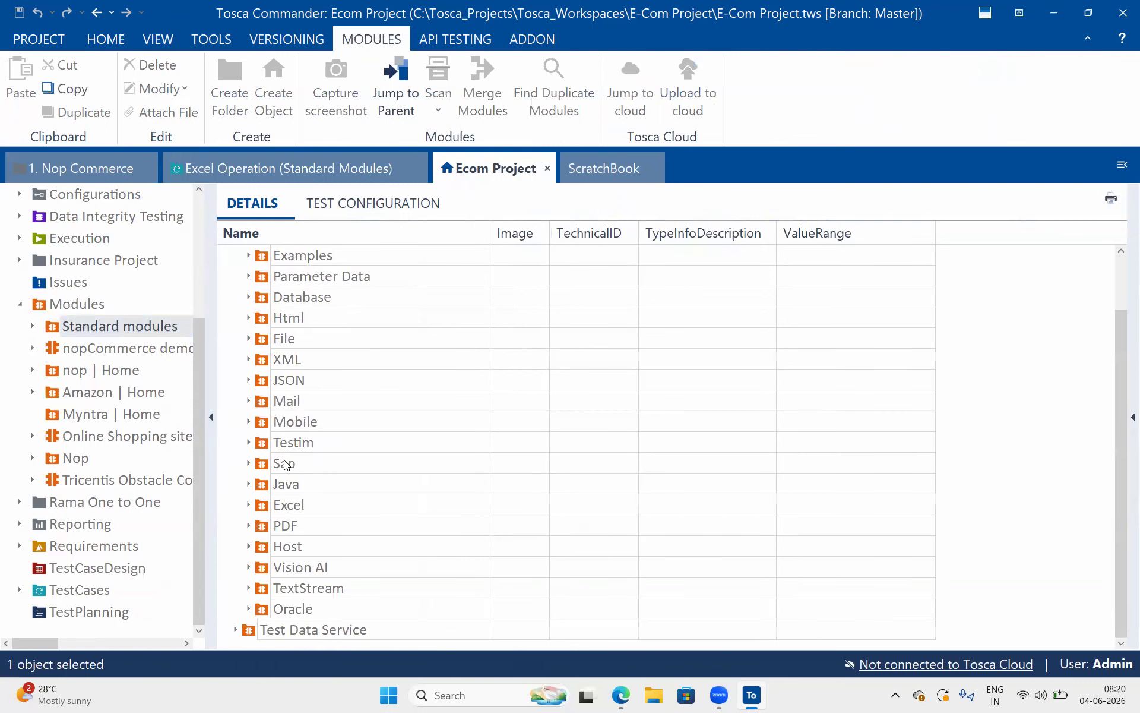
left_click(248, 505)
scroll(346, 506, "down", 4)
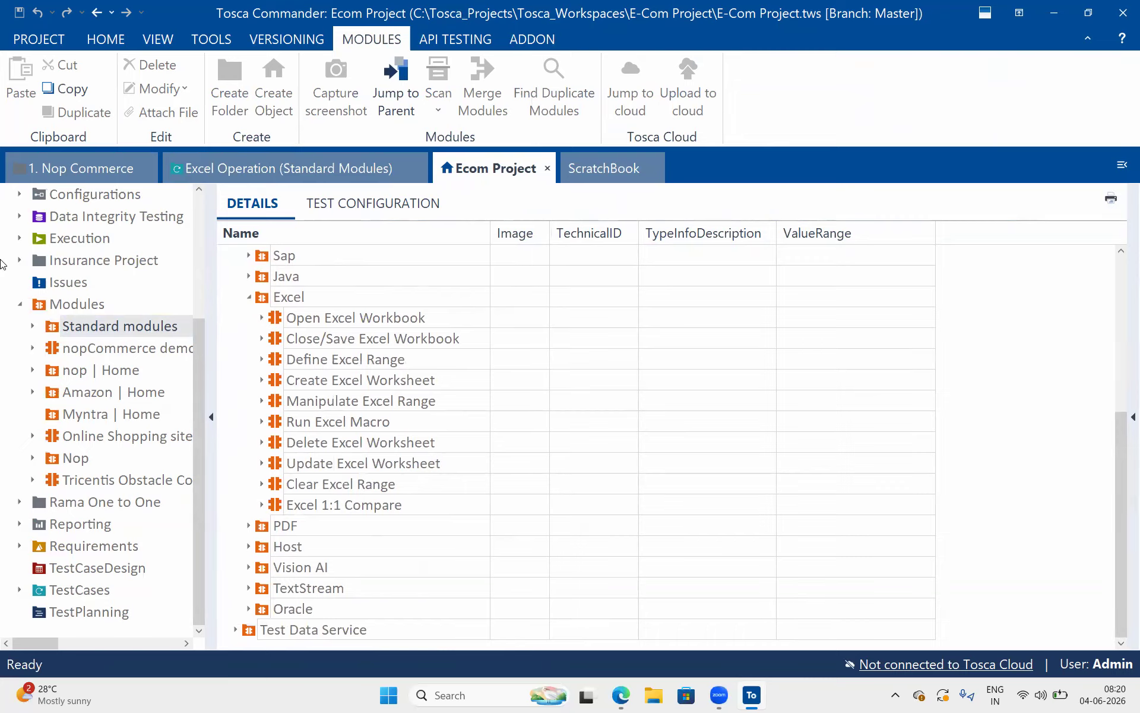
Expand Standard modules and Engines in the project tree and show the contents of the Excel folder
left_click(29, 325)
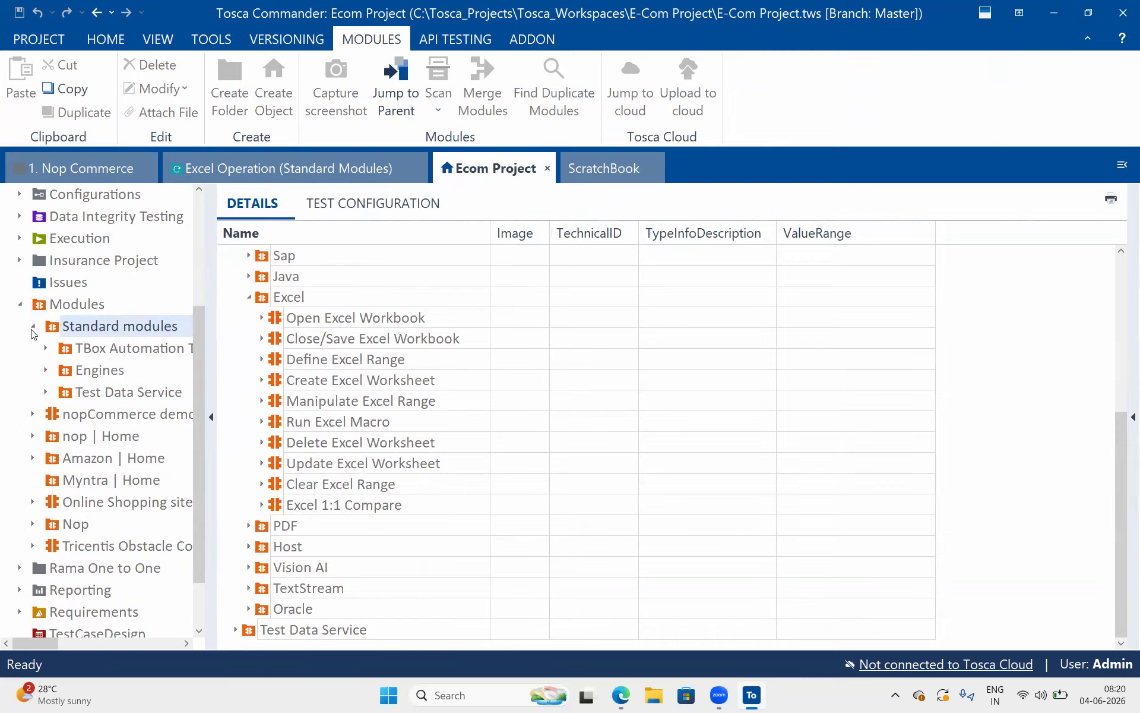
left_click(45, 370)
scroll(95, 517, "down", 7)
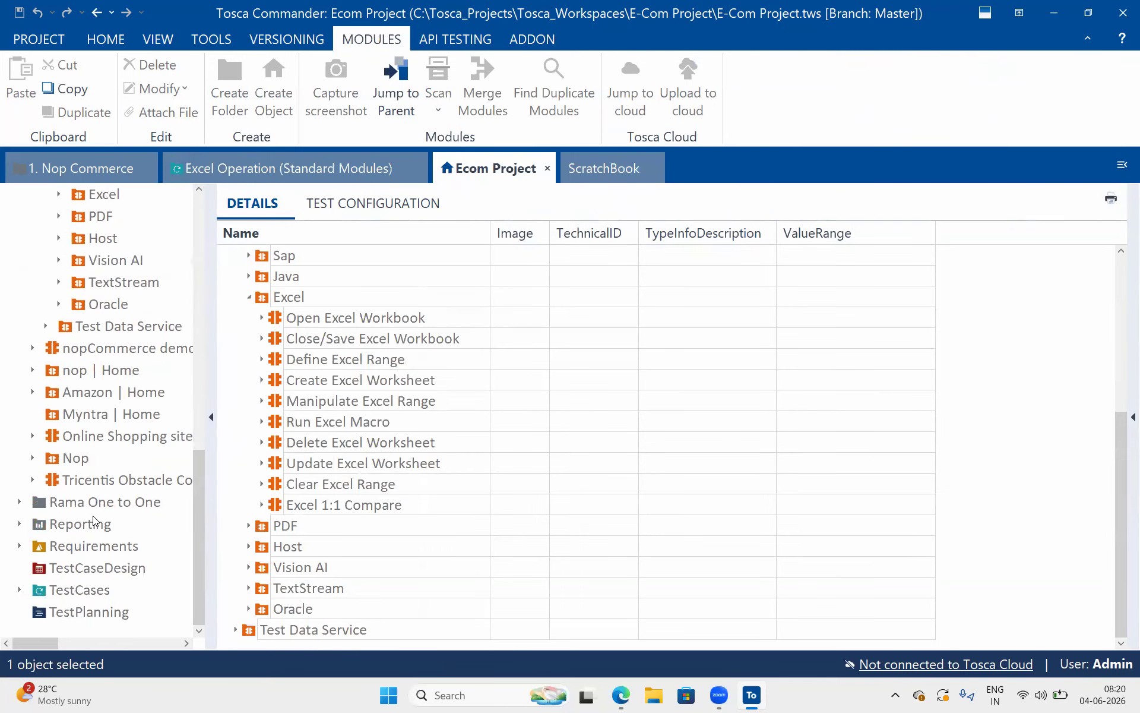
scroll(140, 351, "up", 2)
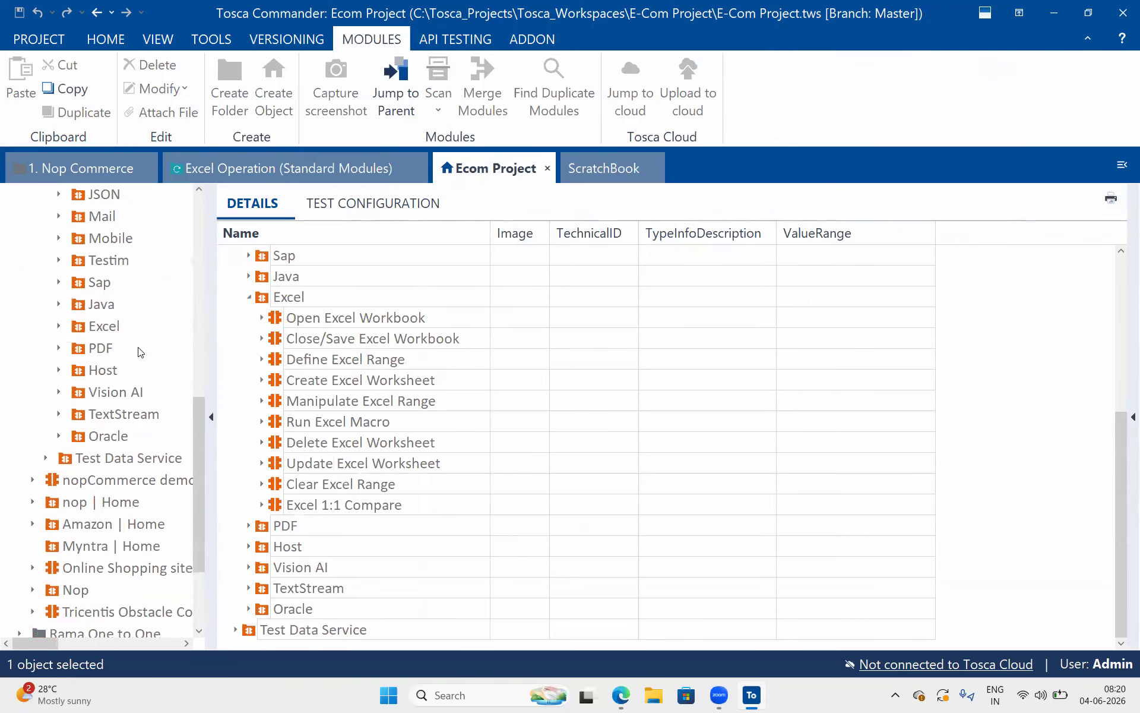
left_click(98, 326)
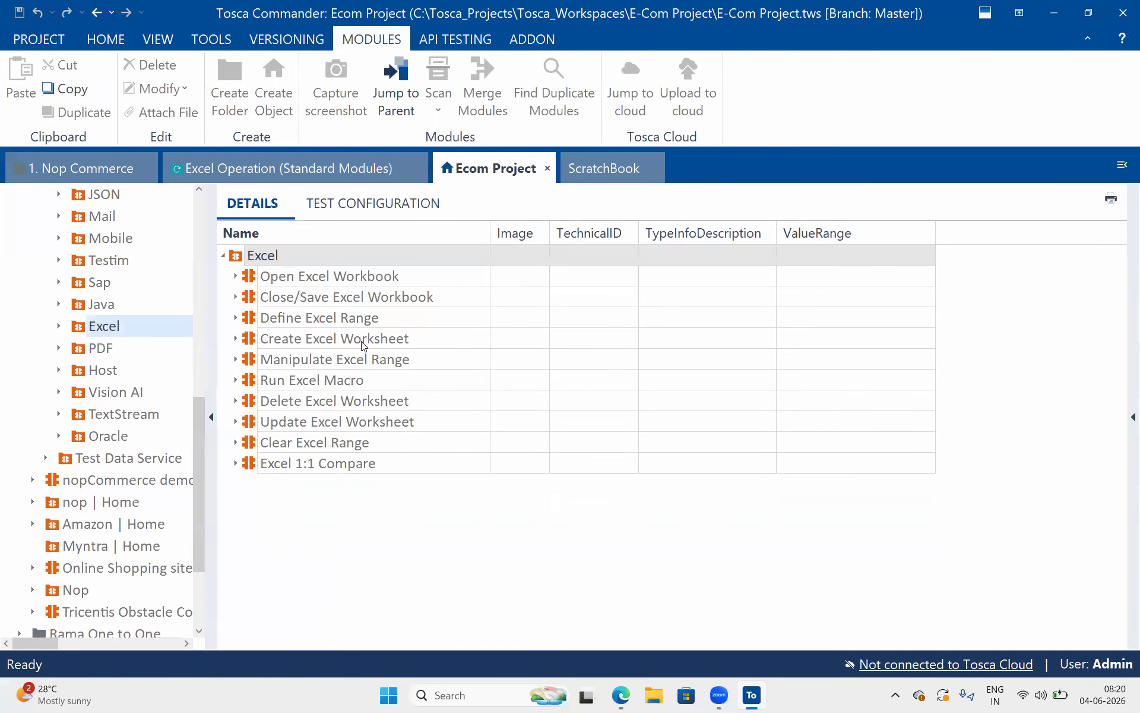
Examine the modules in the Excel folder, from Open Excel Workbook through Excel 1:1 Compare
left_click(360, 383)
left_click(404, 367)
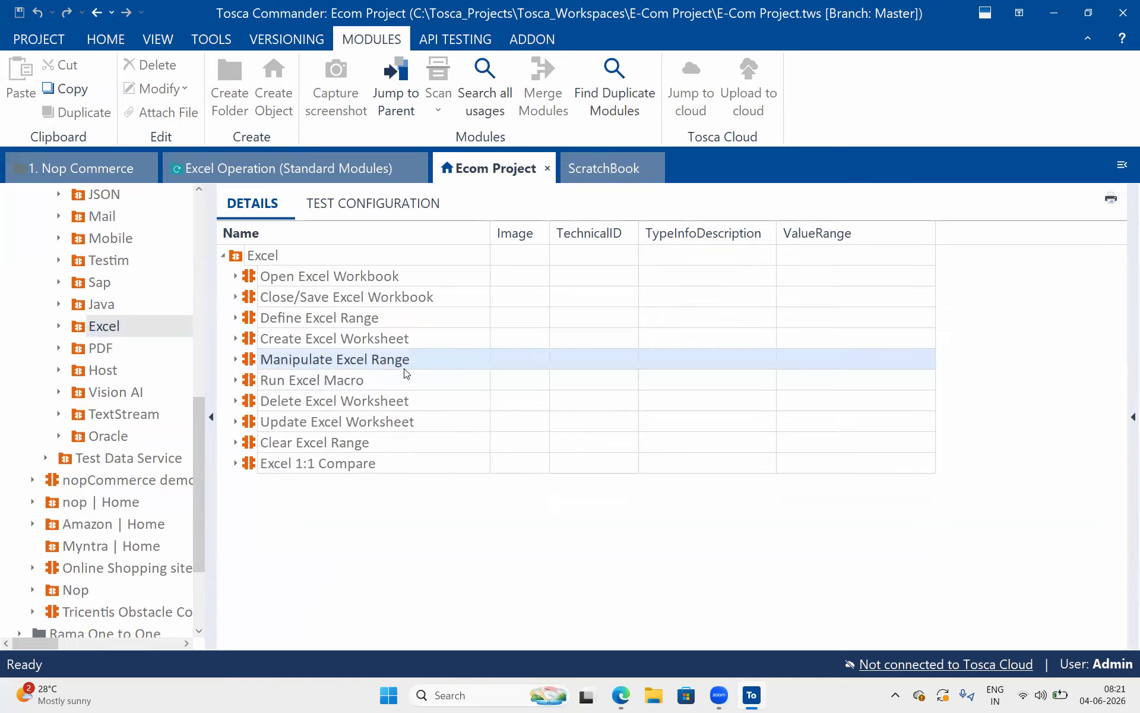
left_click(381, 285)
left_click(391, 297)
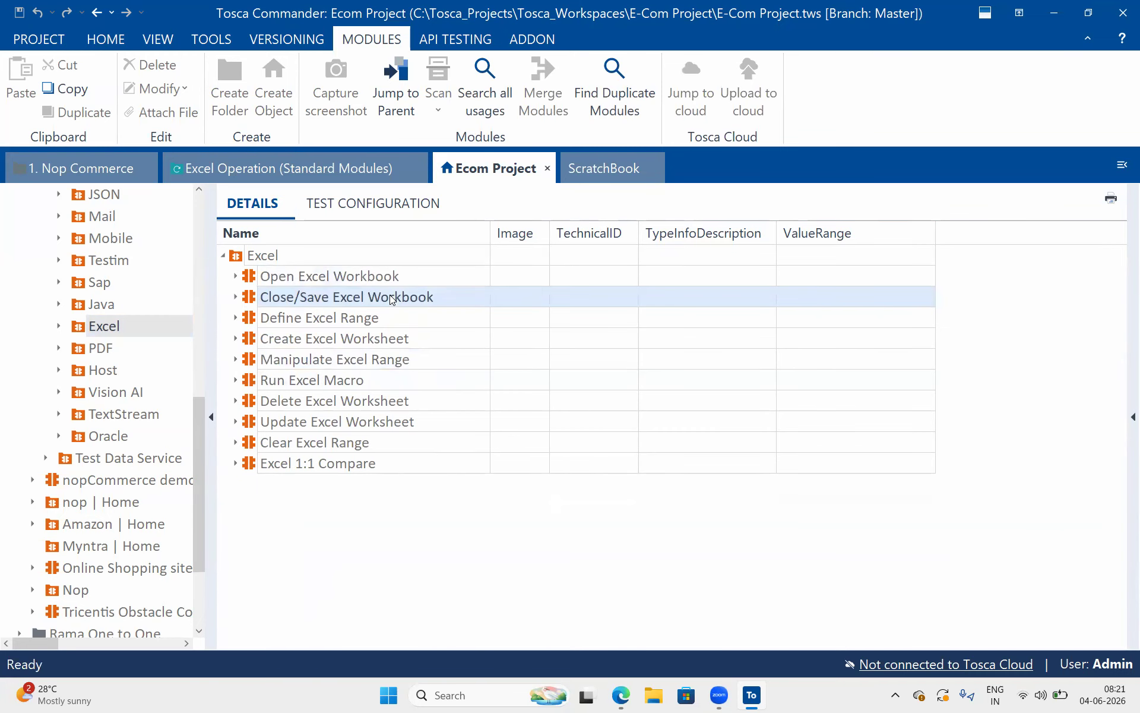
left_click(381, 309)
left_click(384, 338)
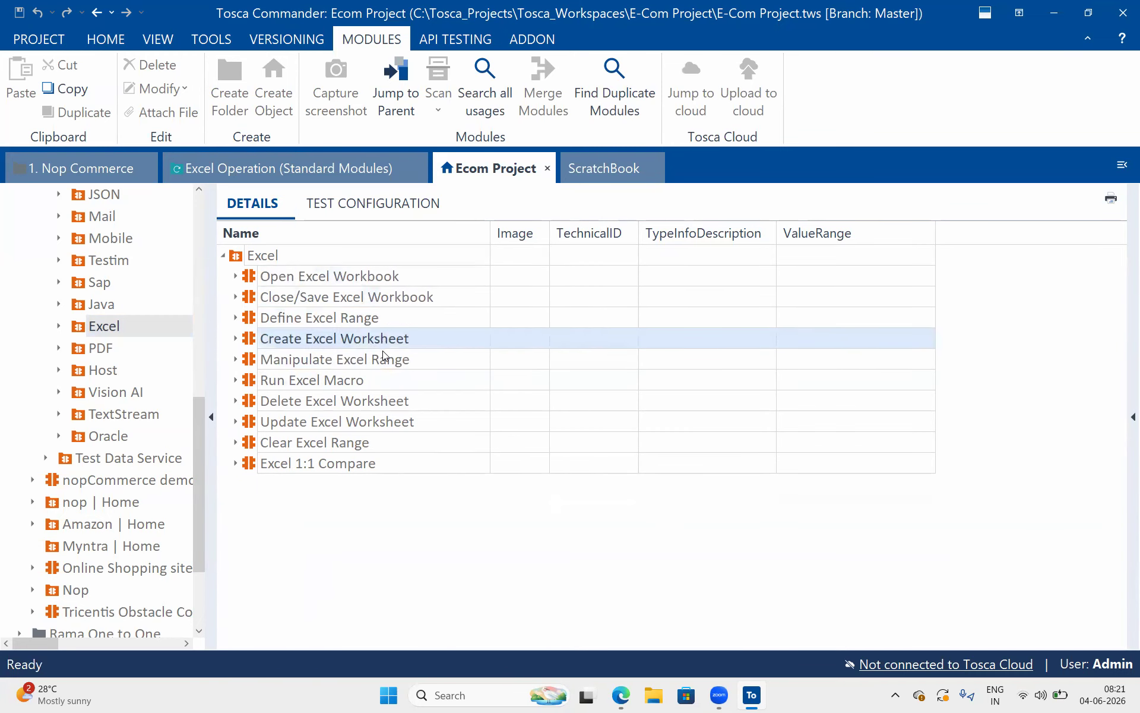
left_click(384, 356)
left_click(382, 389)
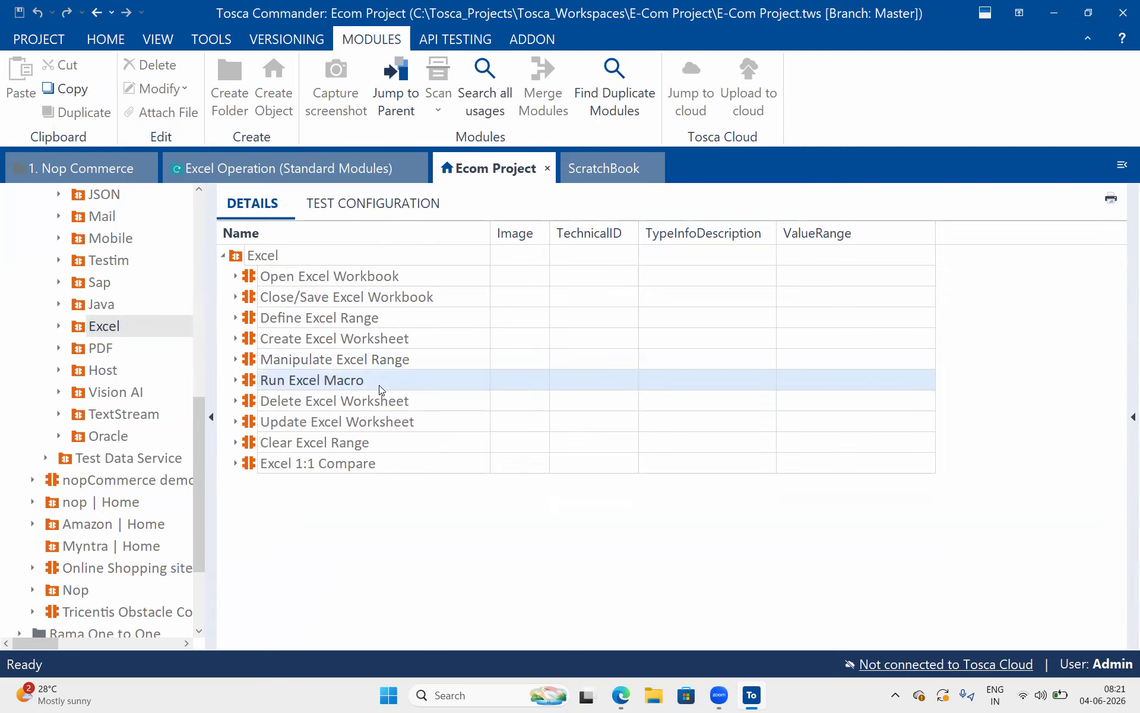
left_click(380, 389)
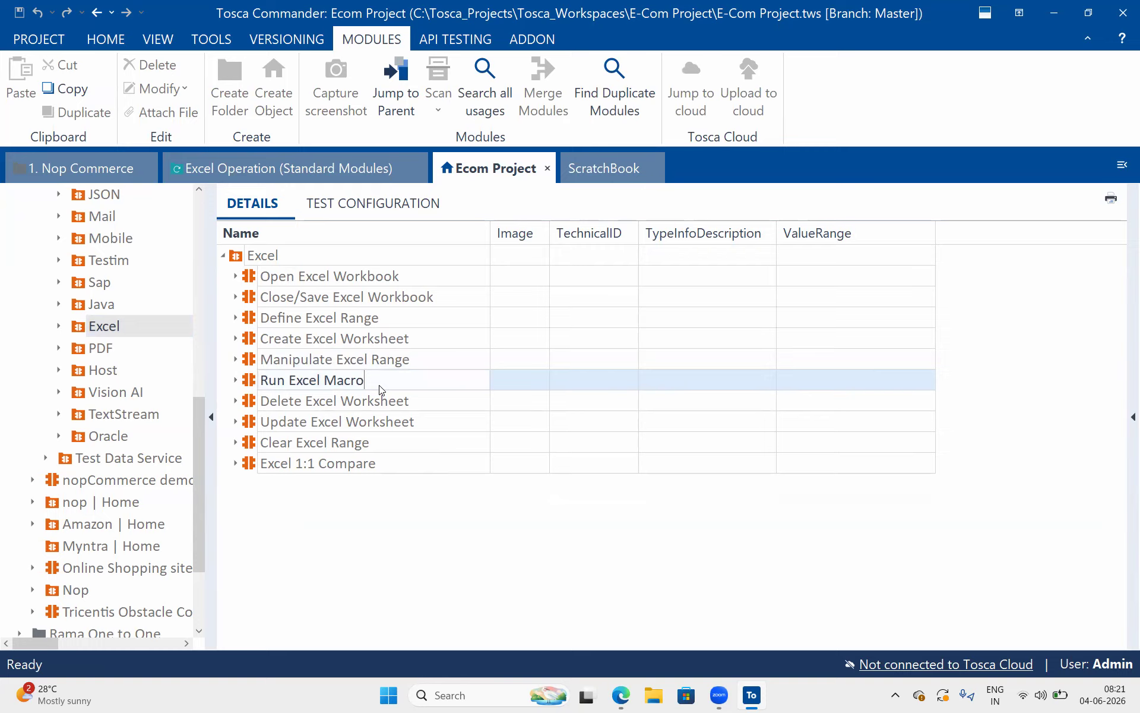
left_click_drag(368, 383, 260, 390)
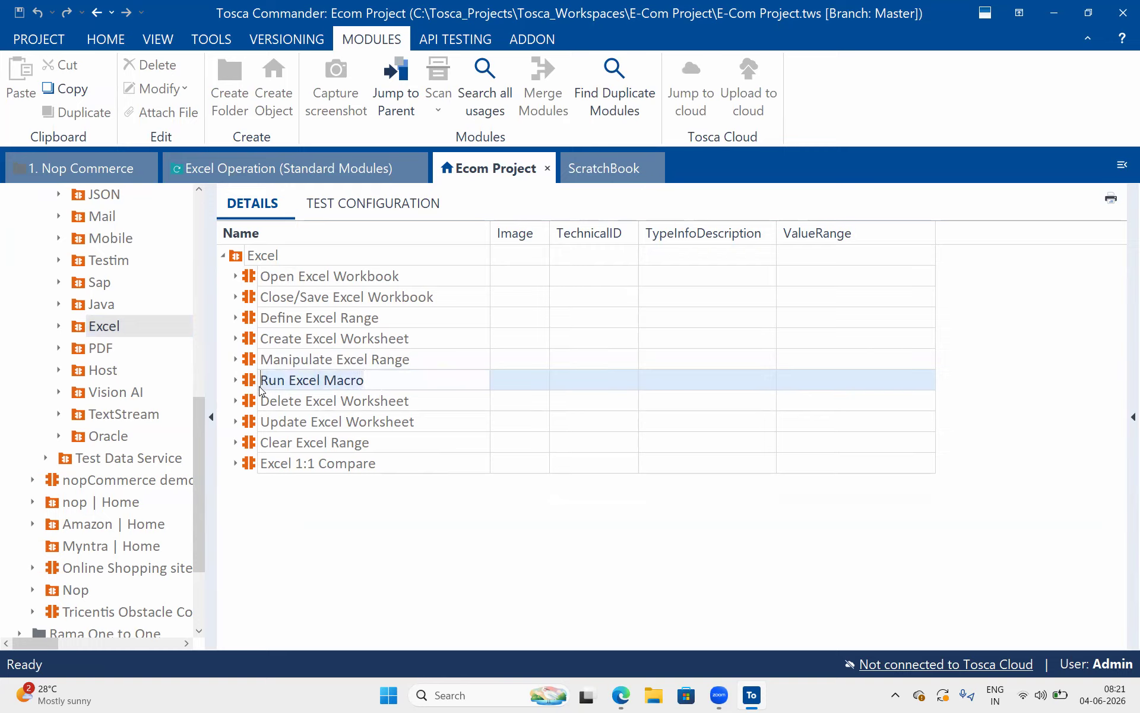
left_click(297, 397)
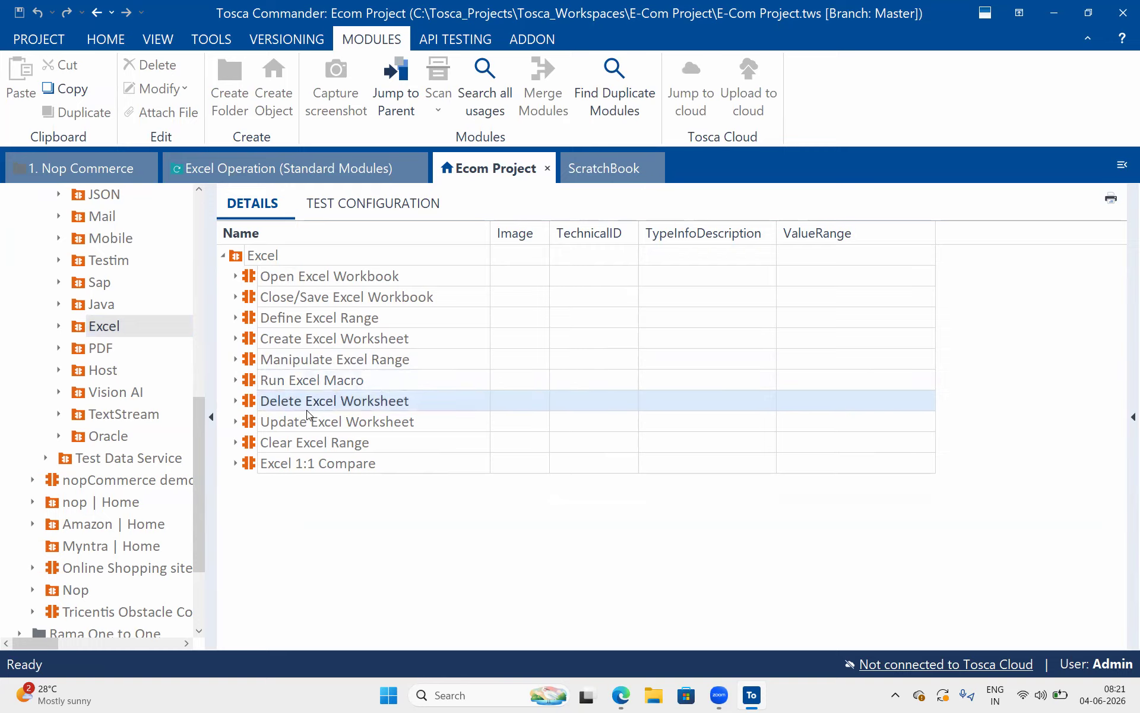
left_click(306, 409)
left_click(315, 427)
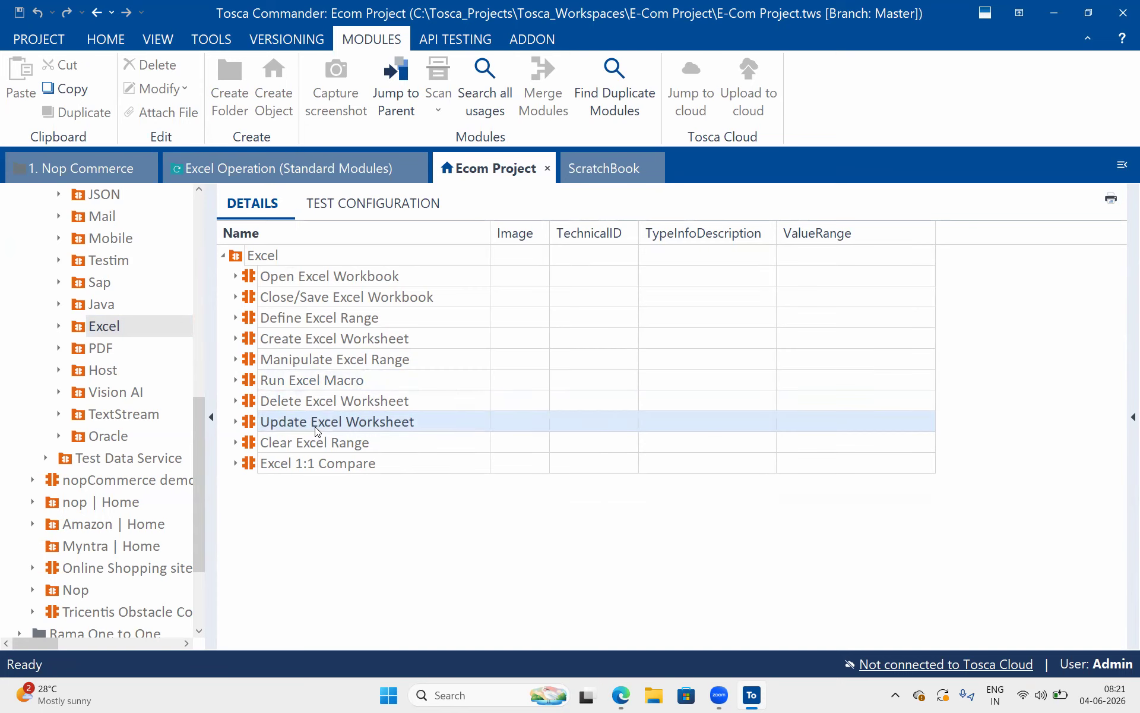
left_click(303, 443)
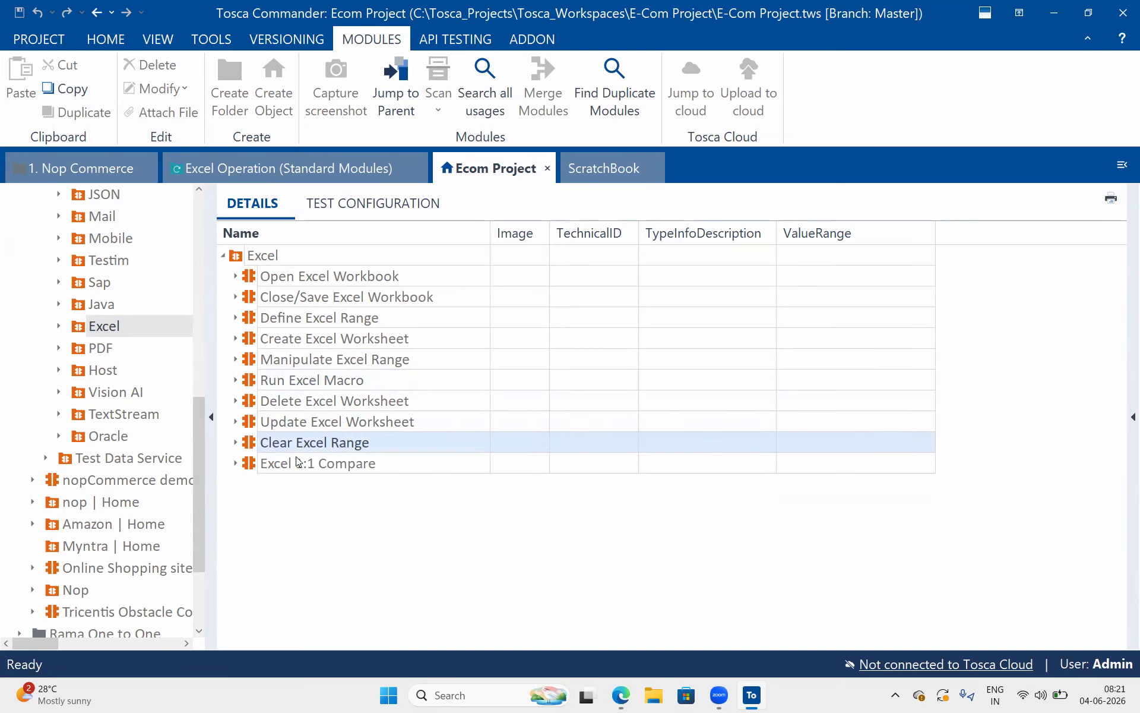
left_click(297, 462)
left_click(261, 401)
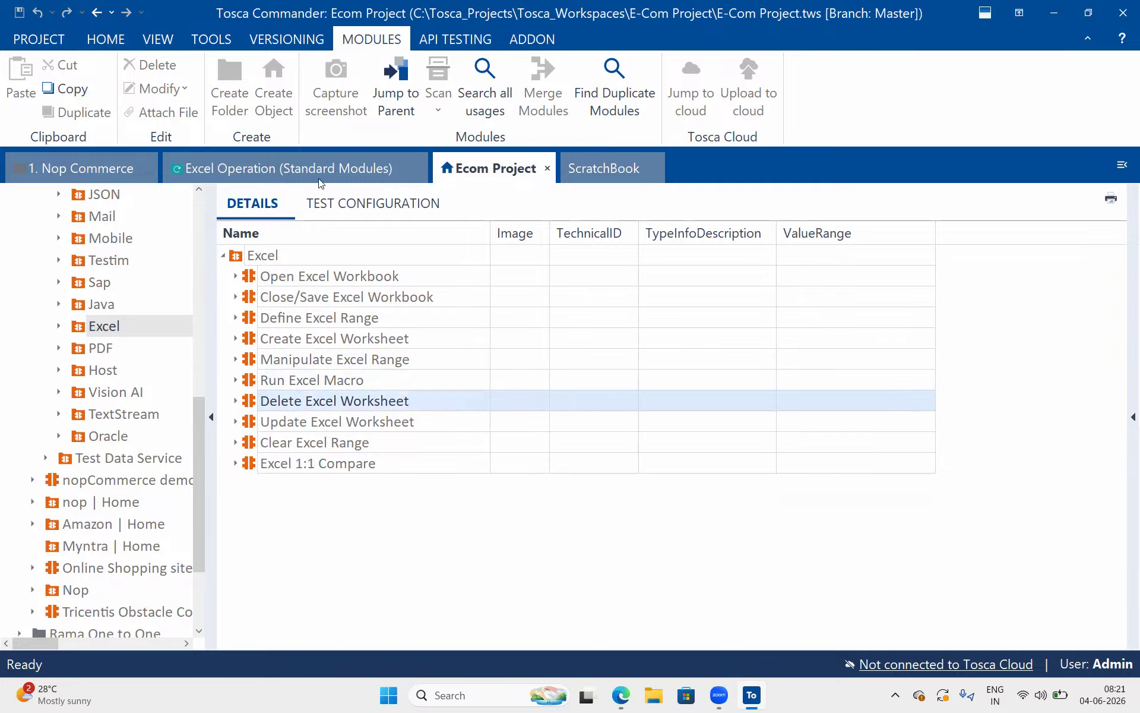
In Excel Operation (Standard Modules), copy the "verify the person details" folder and paste it into the XL Operations test case
left_click(261, 160)
left_click(55, 391)
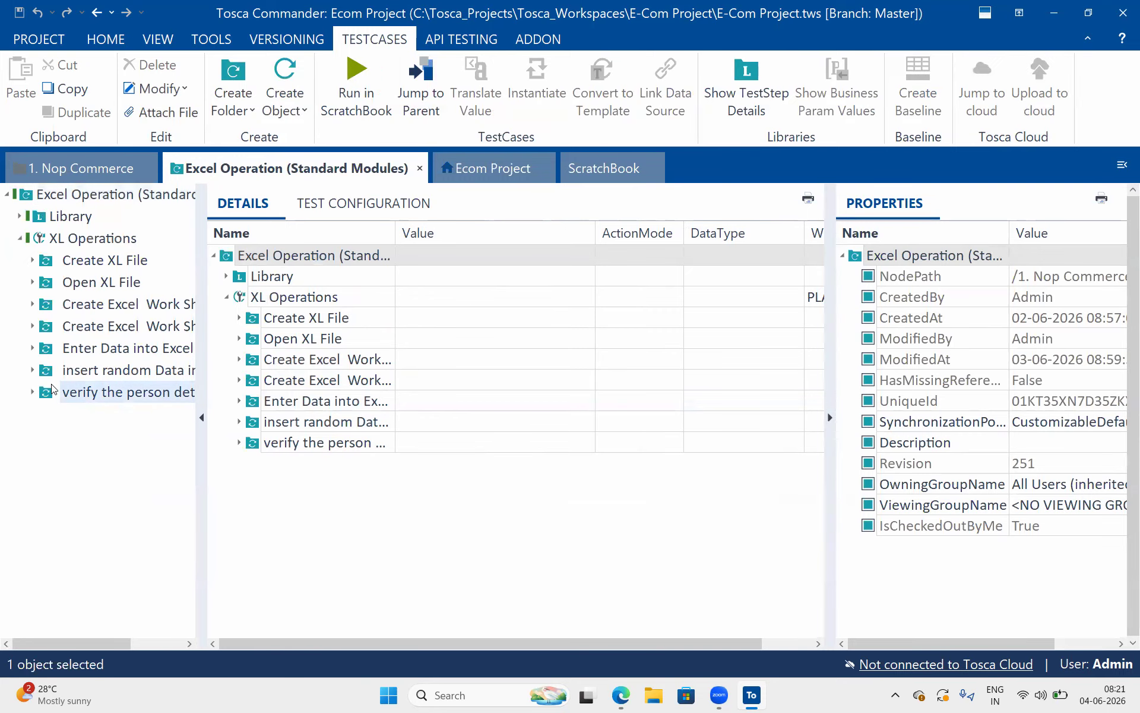
key("ctrl+c")
left_click(84, 238)
key("ctrl+v")
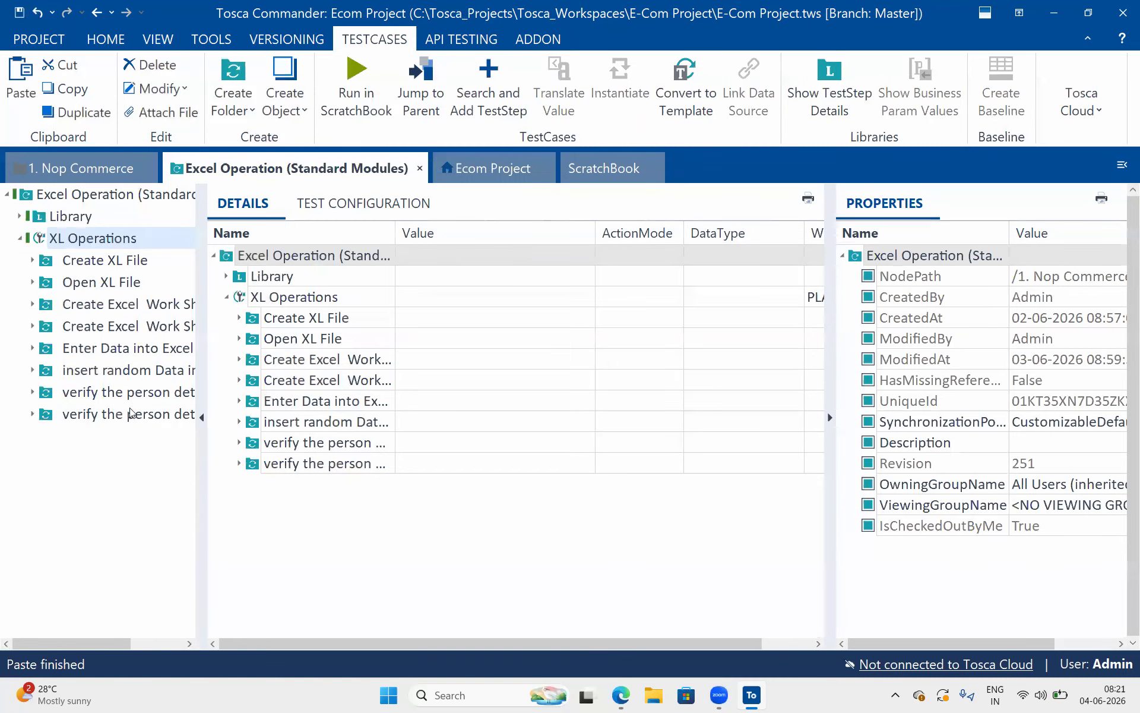
Rename the pasted copy of the "verify the person details" folder to "Delete Xl Work Sheet"
left_click(133, 414)
left_click(323, 256)
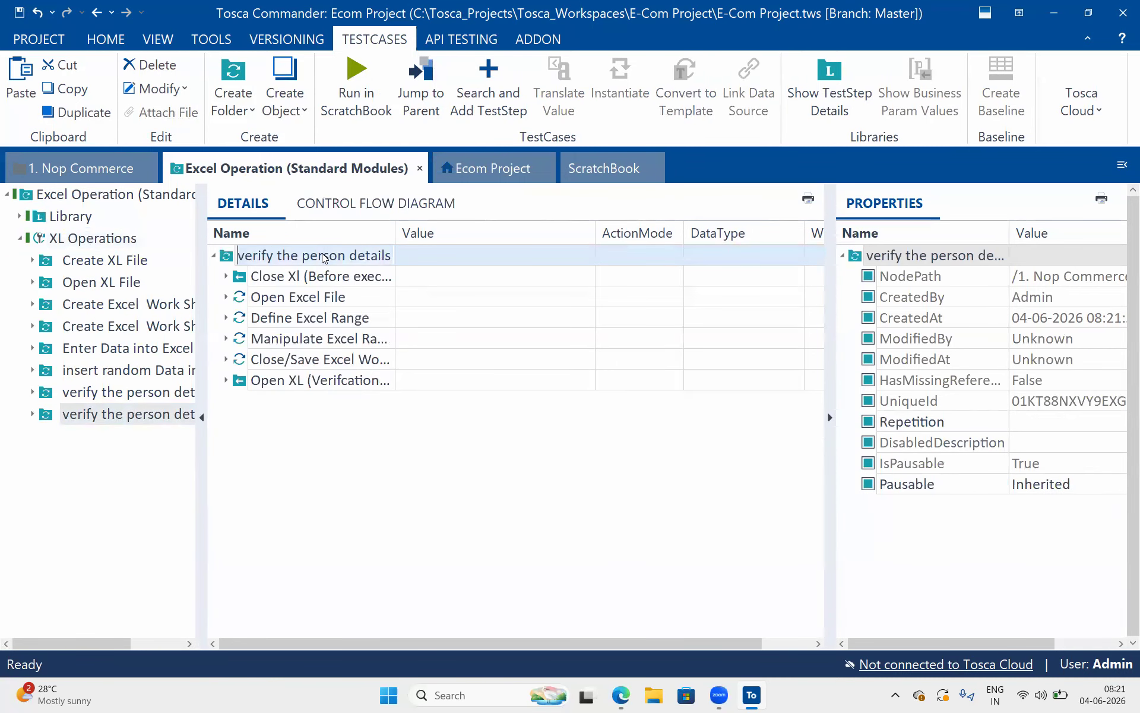
type("Delete E")
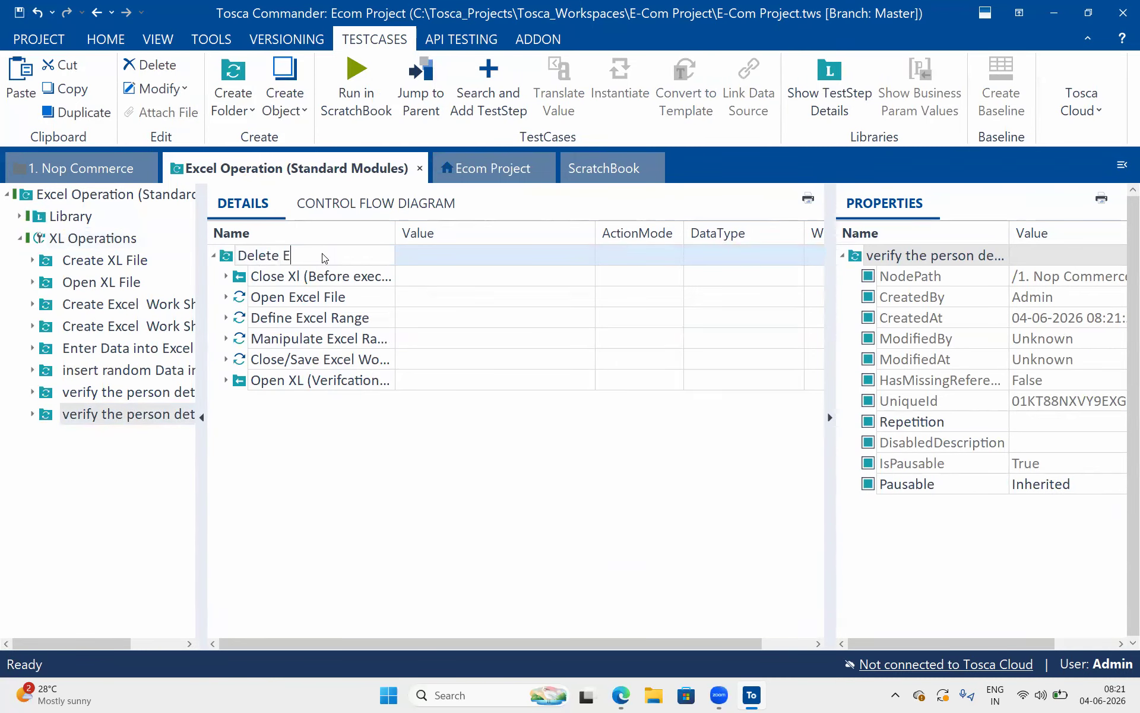
key("BackSpace")
type("Xl Work Sheet")
key("Return")
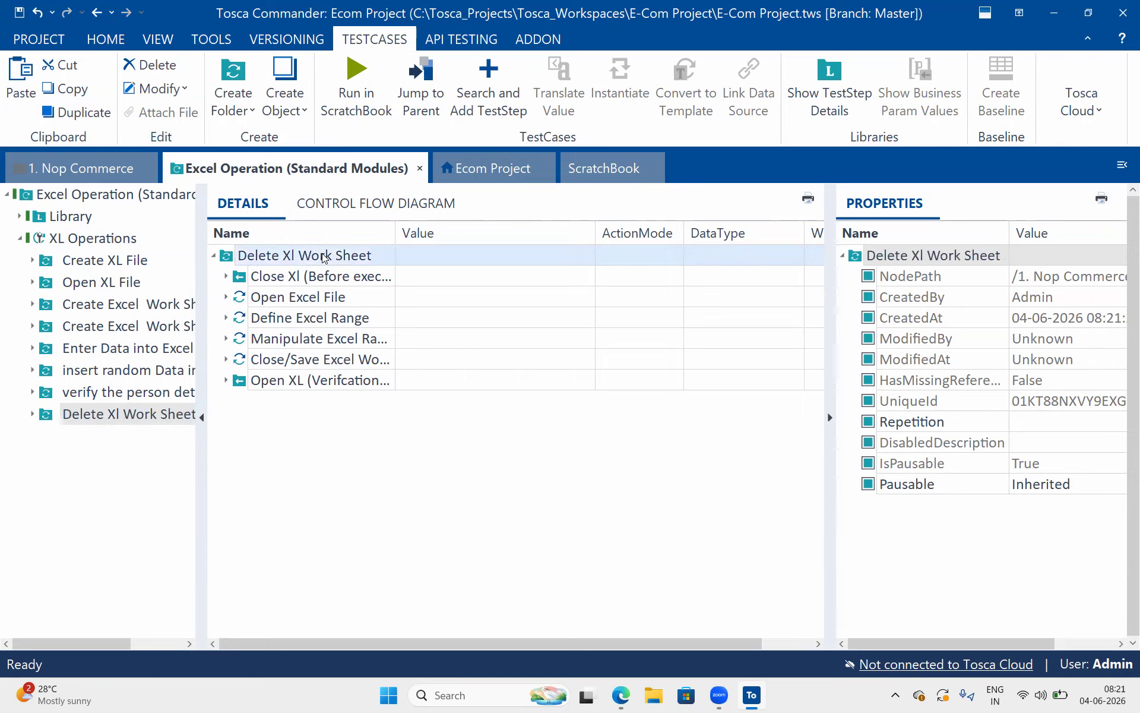
Delete the Manipulate Excel Range test step from the Delete Xl Work Sheet folder
left_click(226, 339)
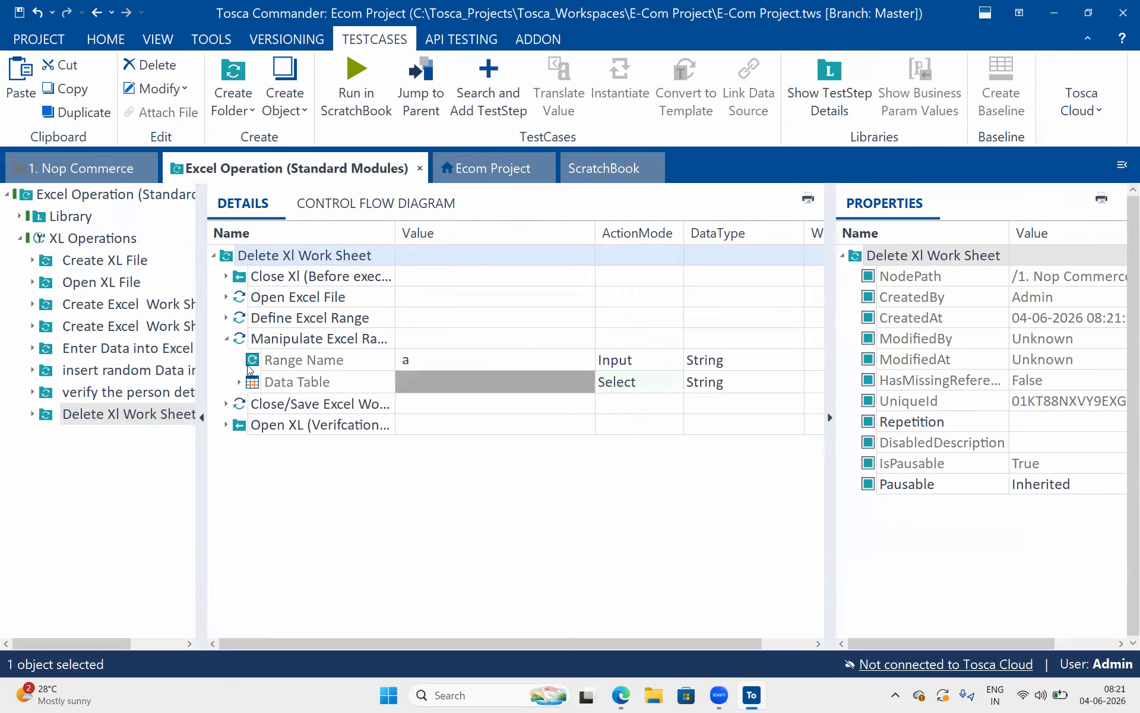
left_click(227, 339)
left_click(326, 339)
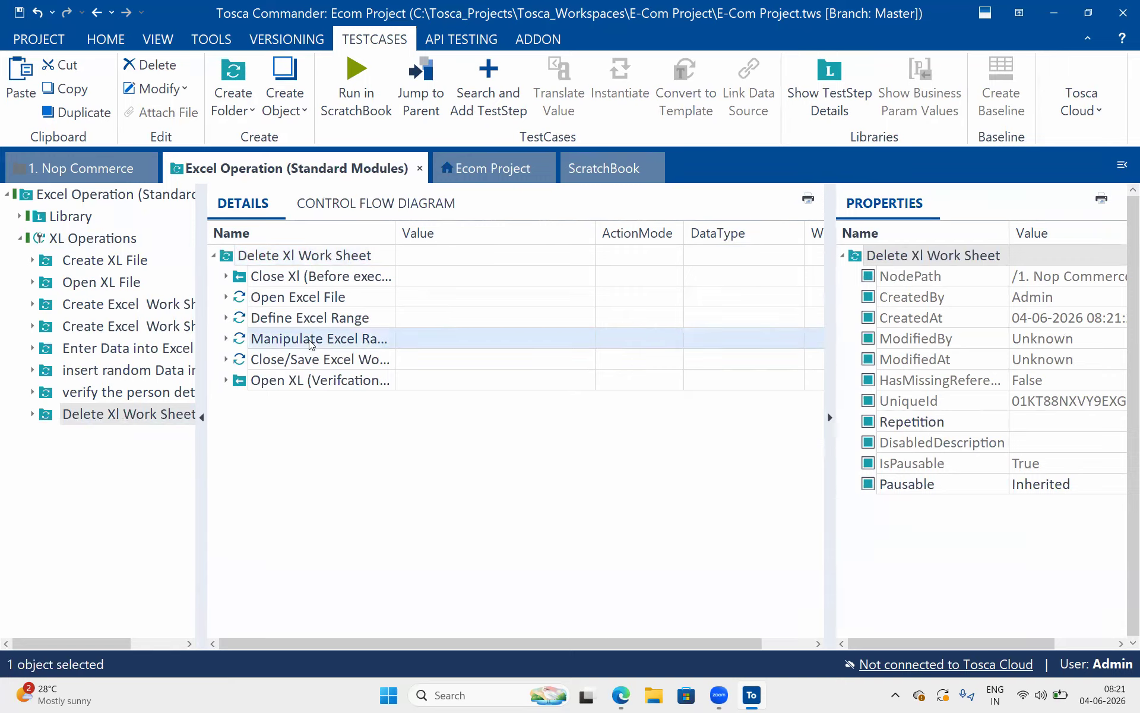
double_click(395, 237)
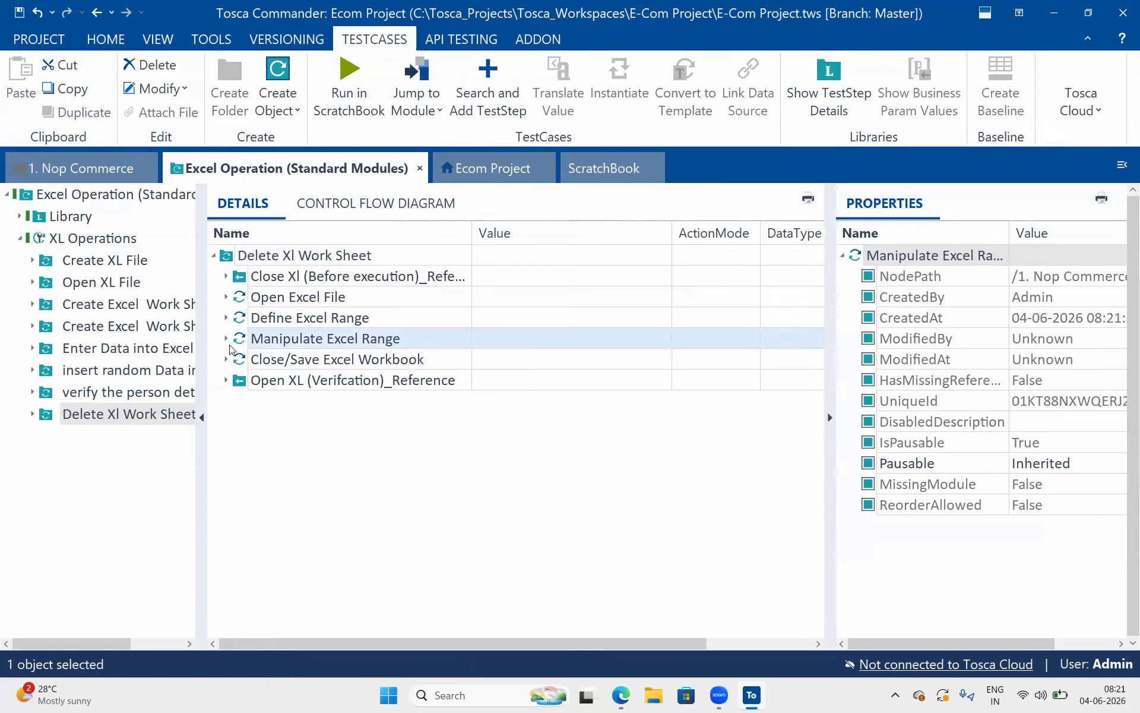
key("Delete")
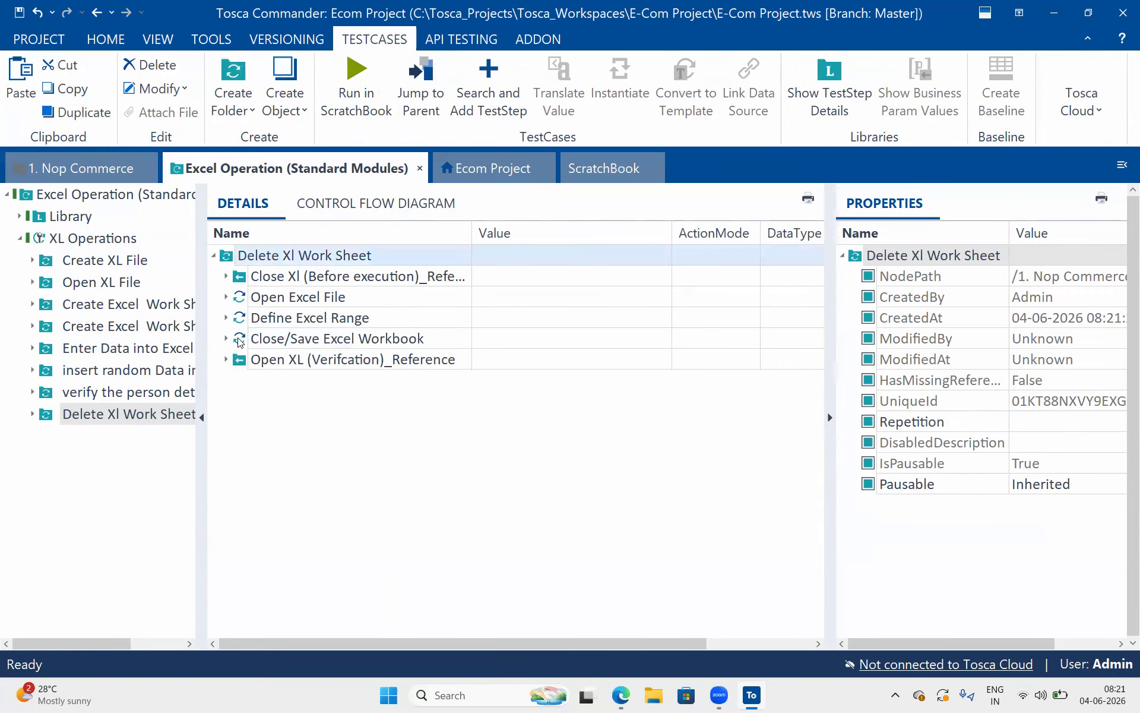
Add the Delete Excel Worksheet module to the Delete Xl Work Sheet folder, place it before Close/Save Excel Workbook and expand it
left_click(490, 173)
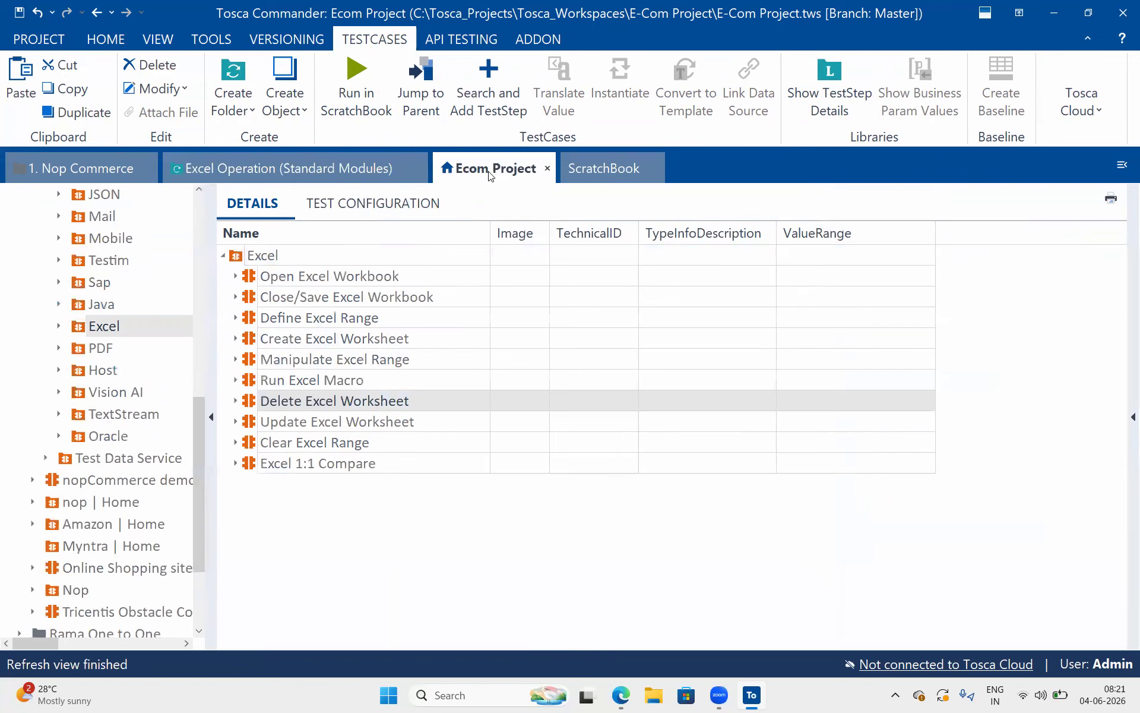
left_click_drag(264, 400, 286, 263)
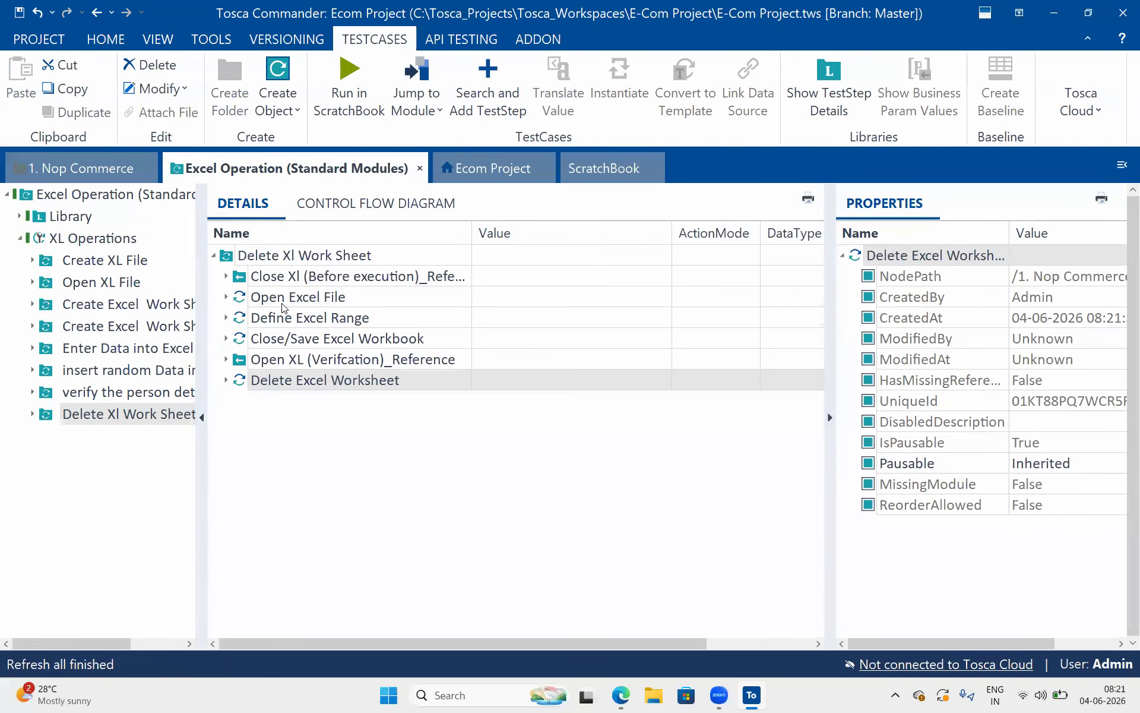
left_click_drag(245, 380, 233, 338)
left_click(226, 338)
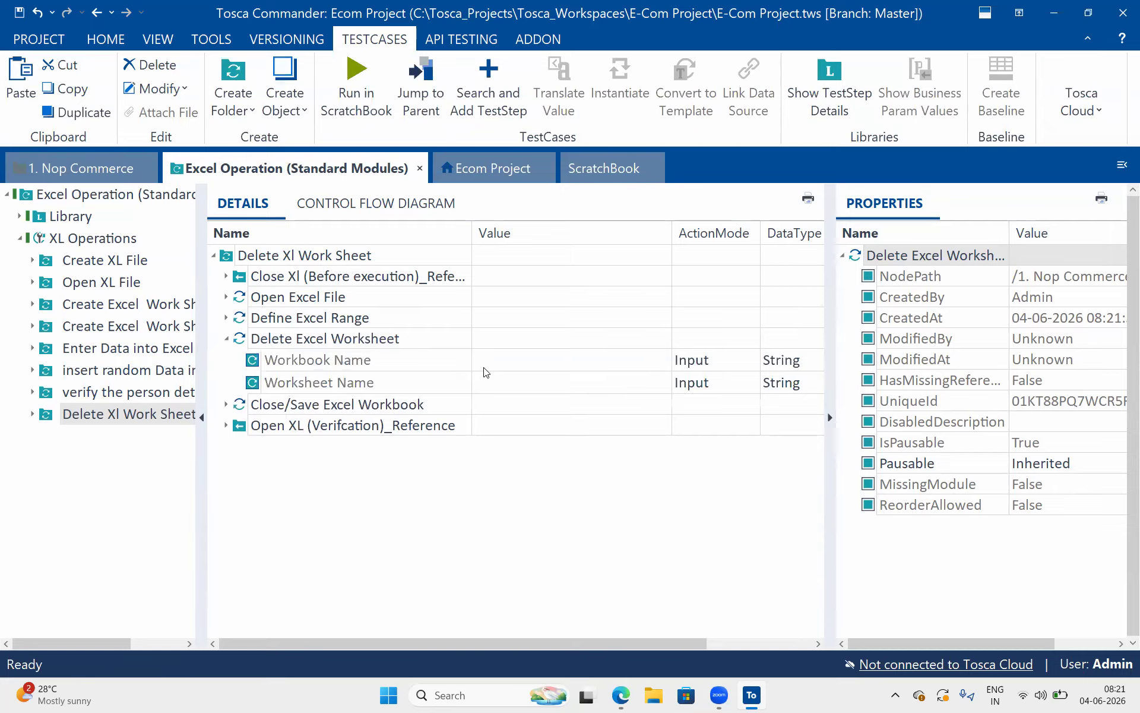
Copy the workbook name XL_Info from Define Excel Range into the Workbook Name of Delete Excel Worksheet
left_click(503, 364)
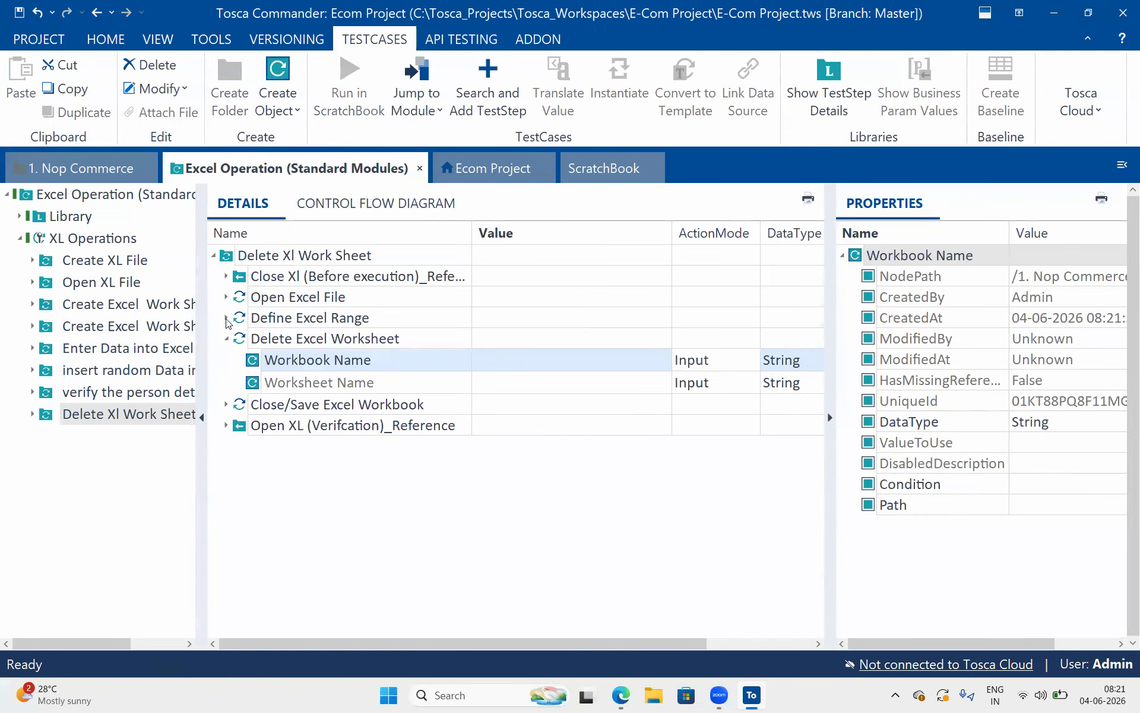
left_click(226, 319)
left_click(526, 339)
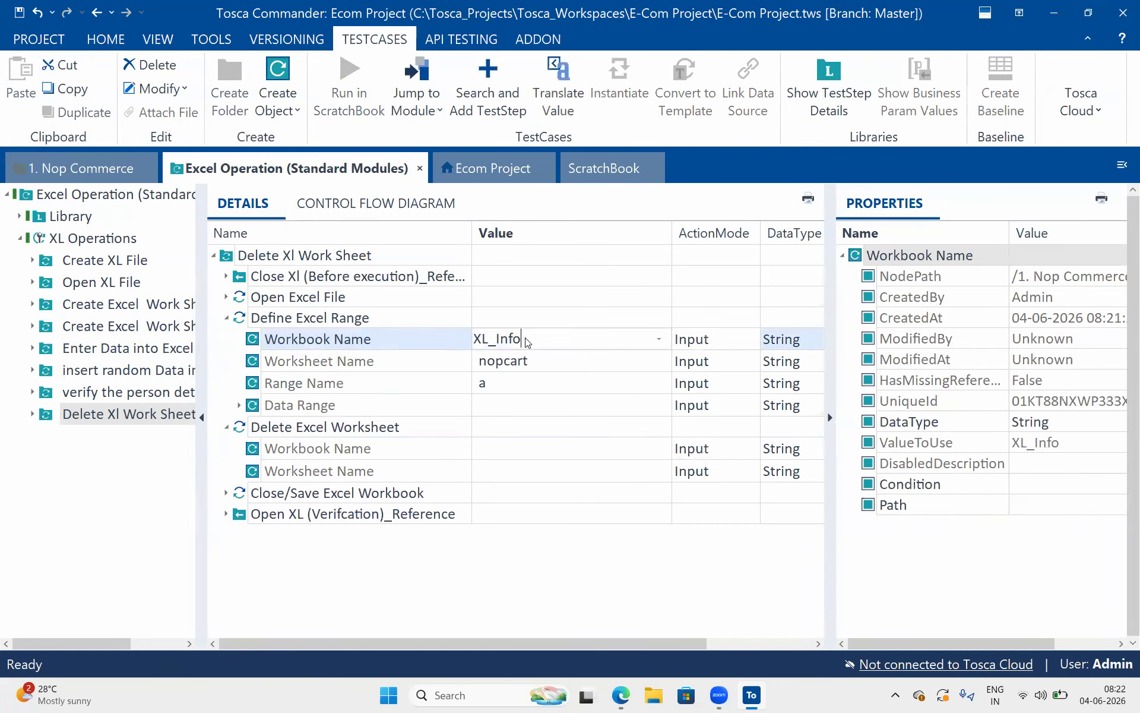
left_click(488, 450)
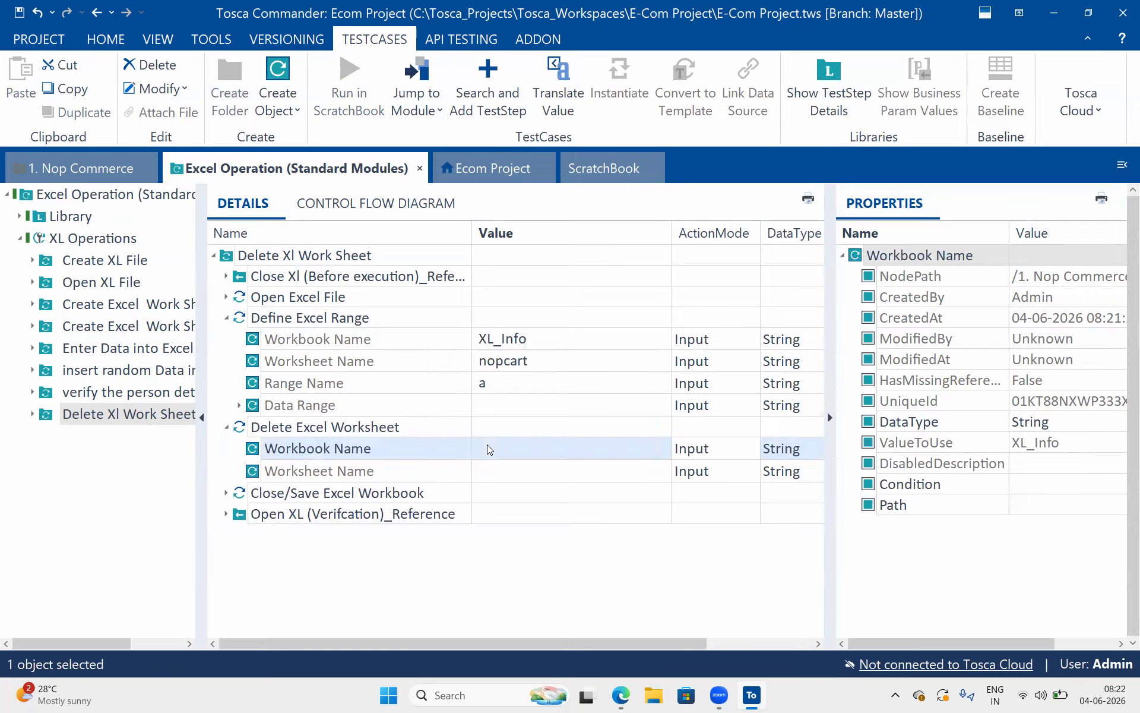
left_click(488, 448)
key("ctrl+v")
Set the Worksheet Name of the Delete Excel Worksheet step to Data
left_click(494, 476)
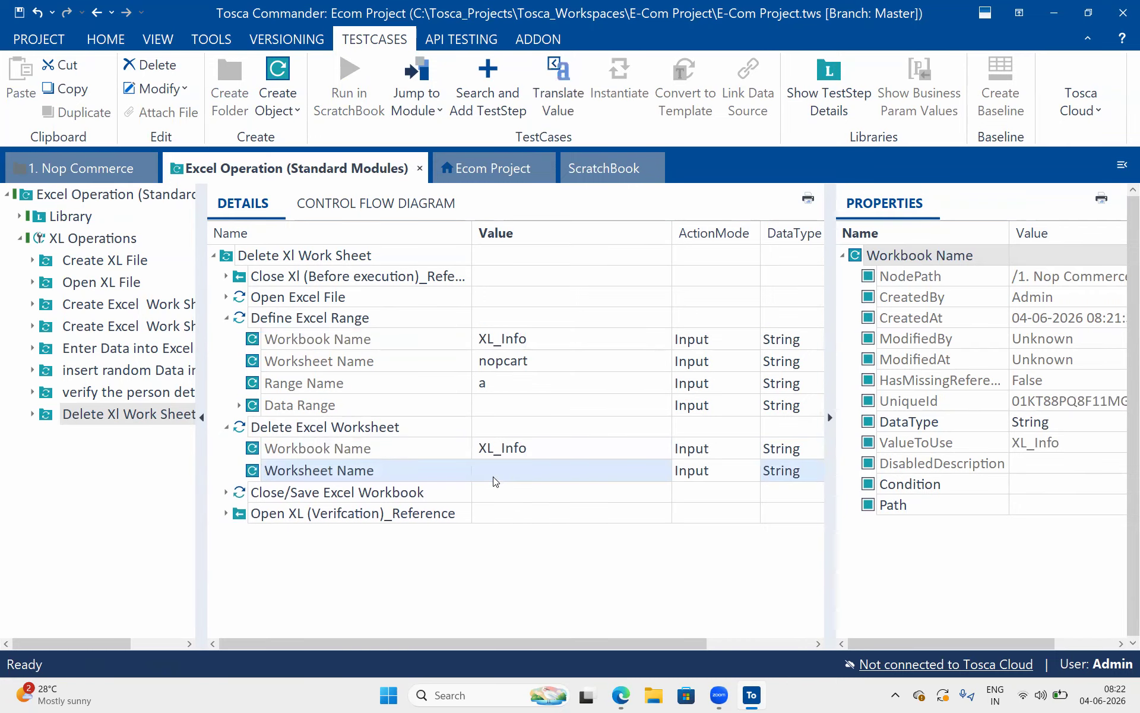
left_click(657, 470)
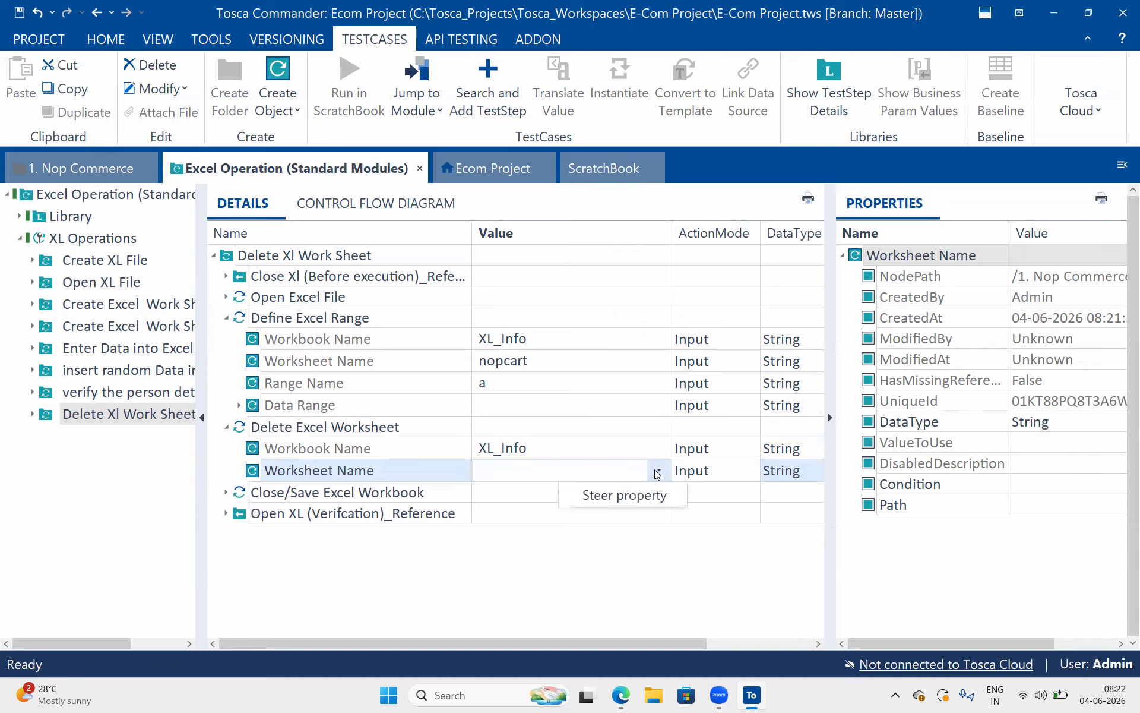
left_click(556, 464)
type("N")
key("BackSpace")
type("Data")
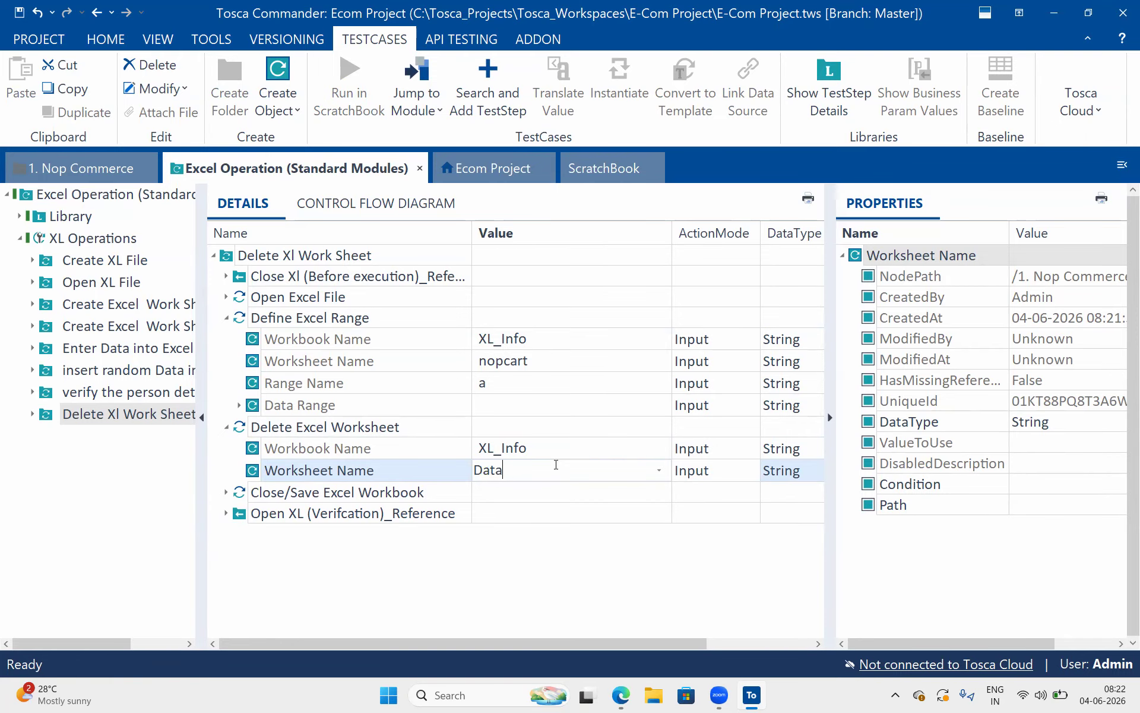
key("Return")
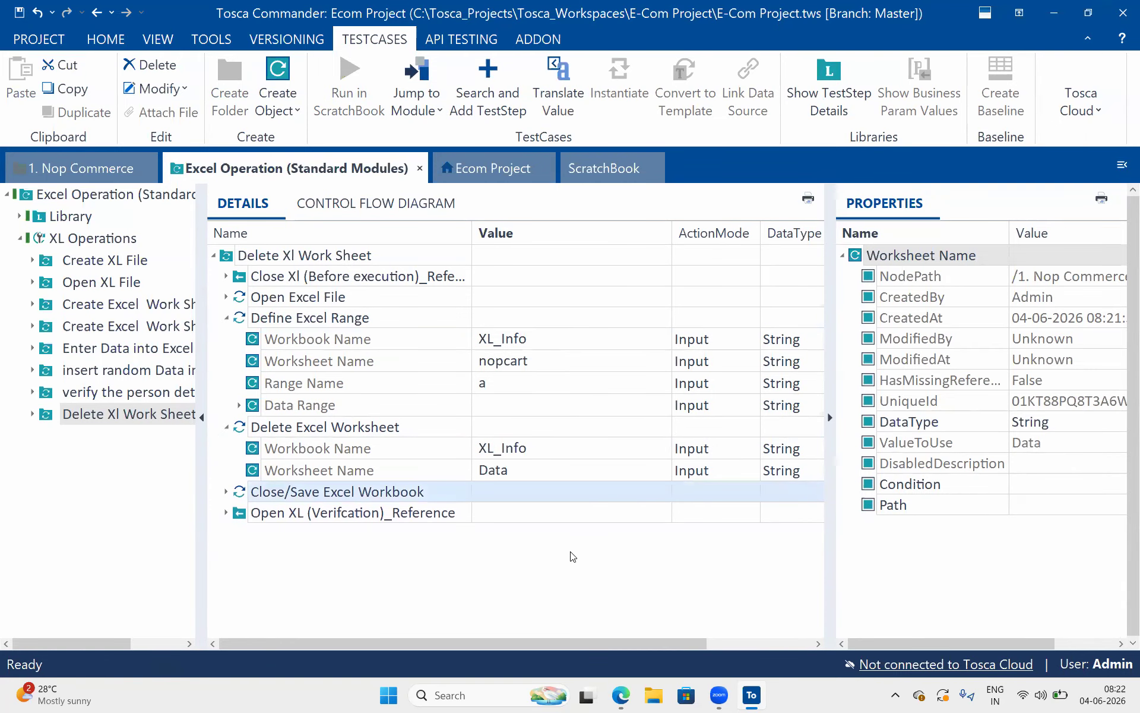
left_click(517, 435)
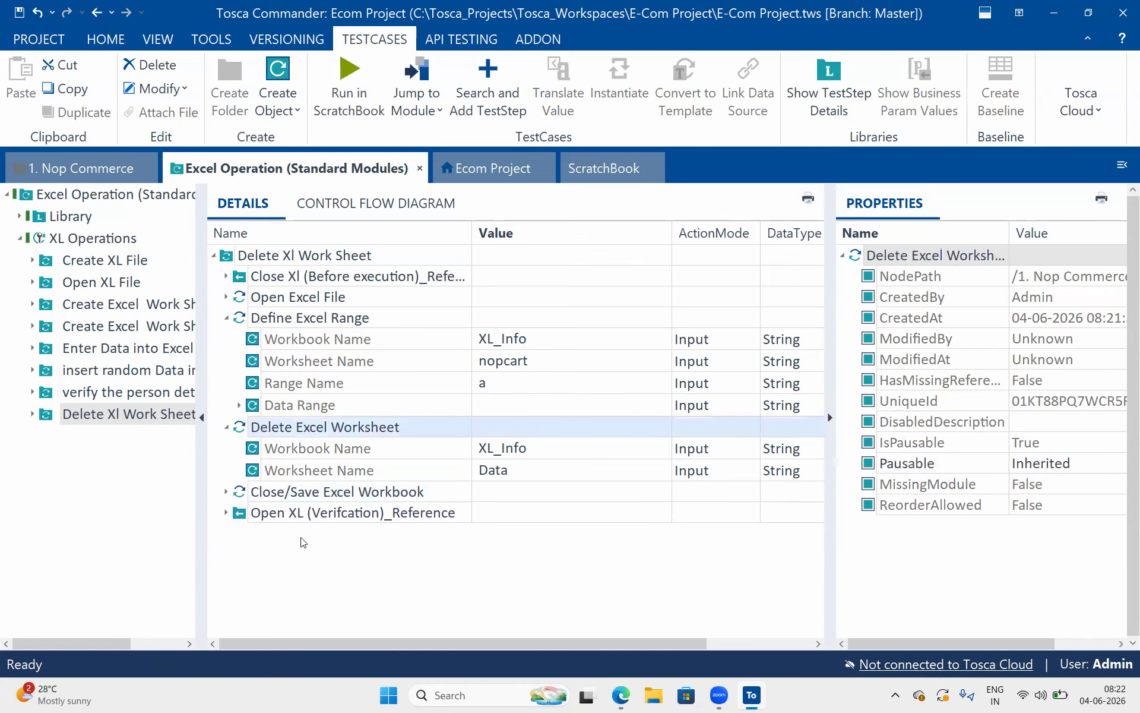
Run the Open XL (Verifcation)_Reference block in ScratchBook and check the sheet names in the XL_Info workbook
left_click(333, 516)
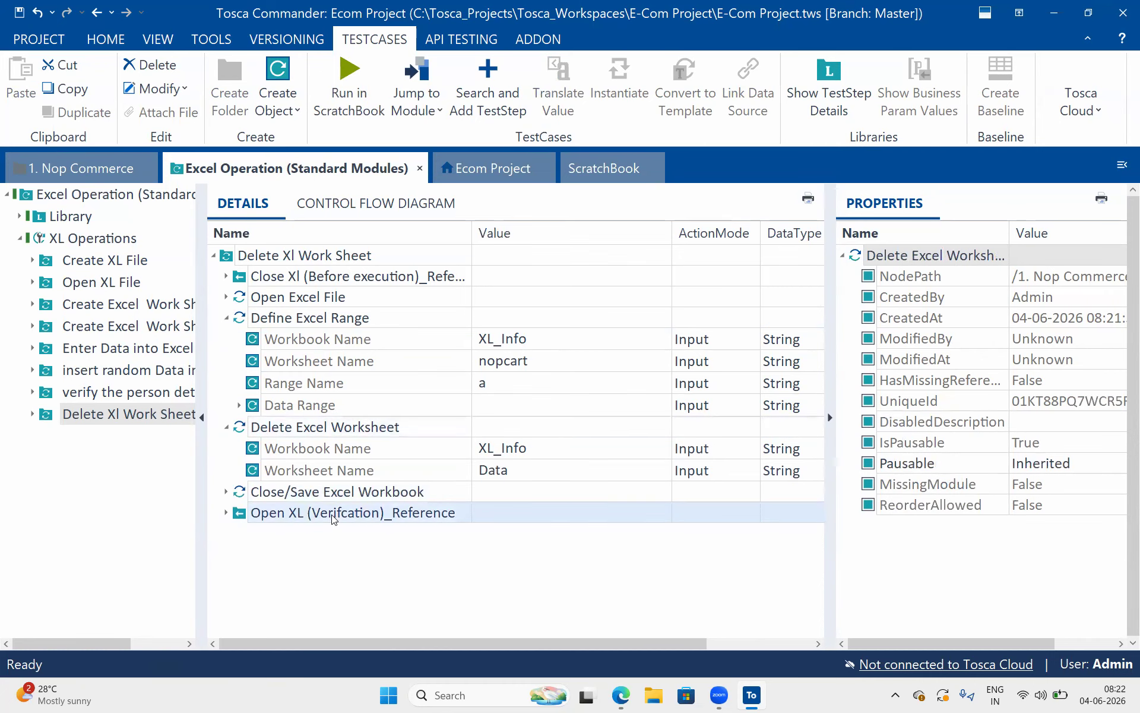
right_click(237, 513)
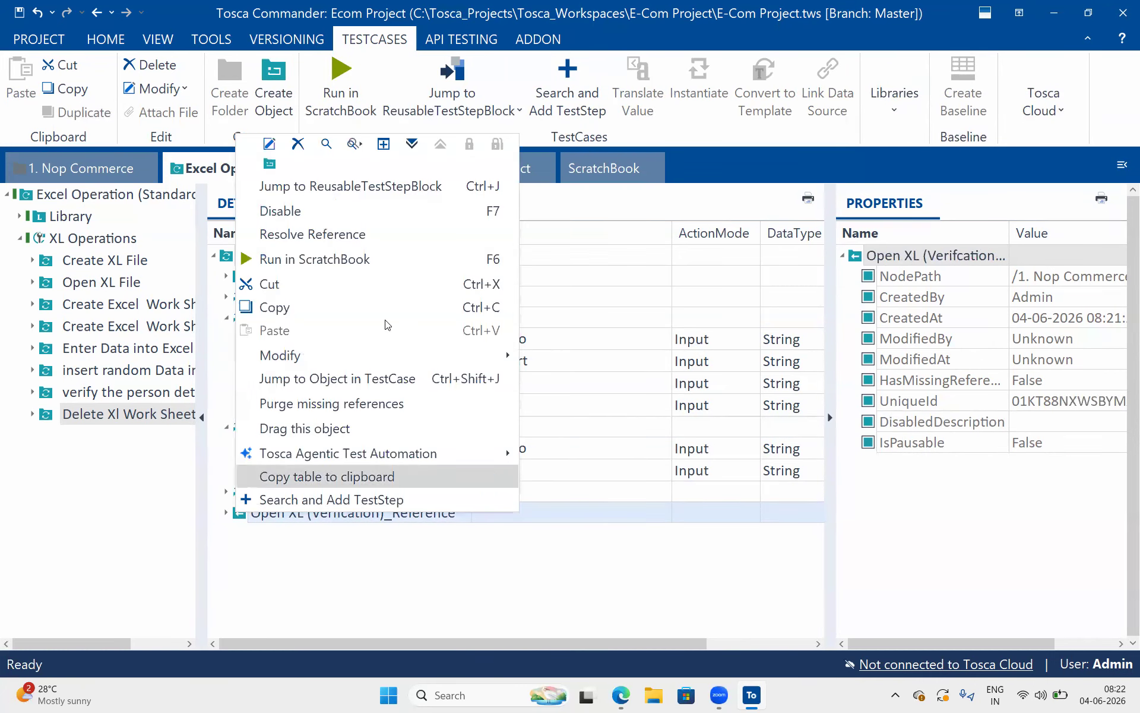
left_click(386, 258)
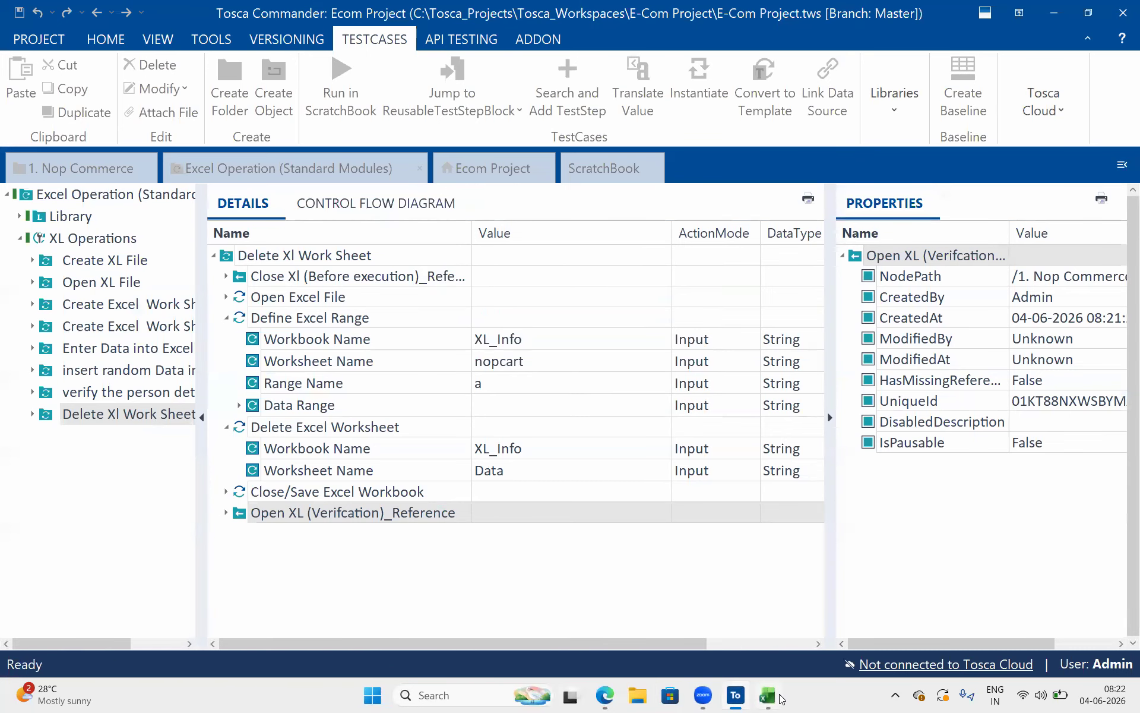
left_click(778, 699)
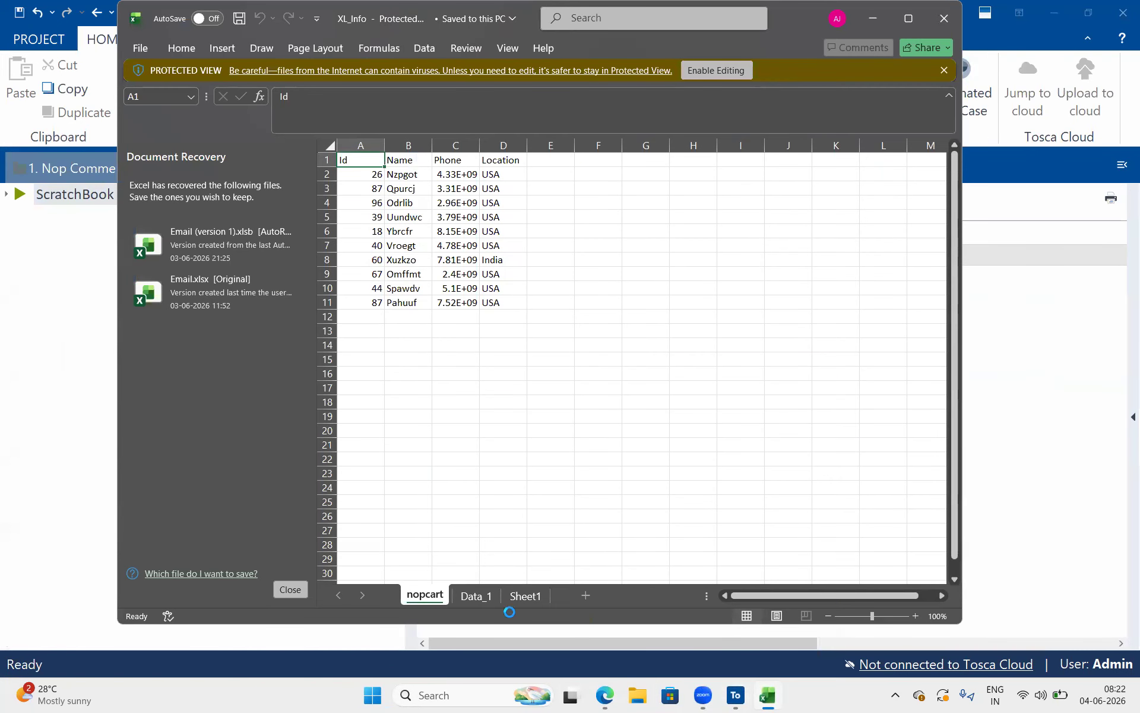
left_click(997, 435)
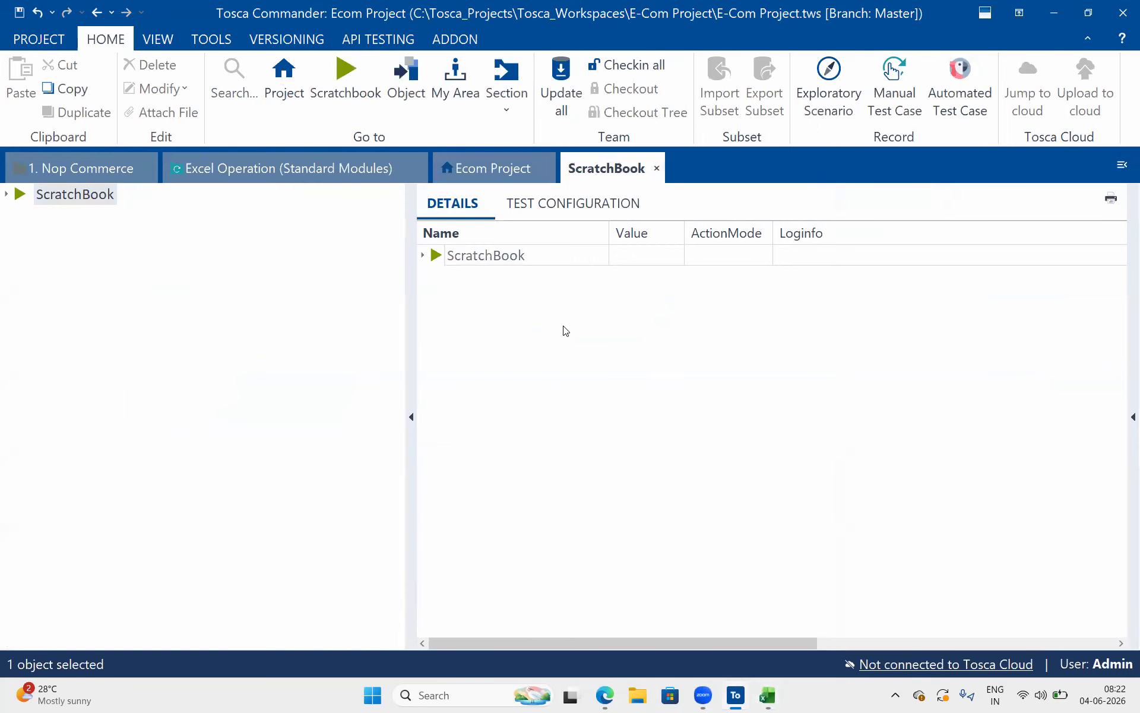
Back in the Excel Operation test case, set the Worksheet Name of Delete Excel Worksheet to Data_1
left_click(308, 177)
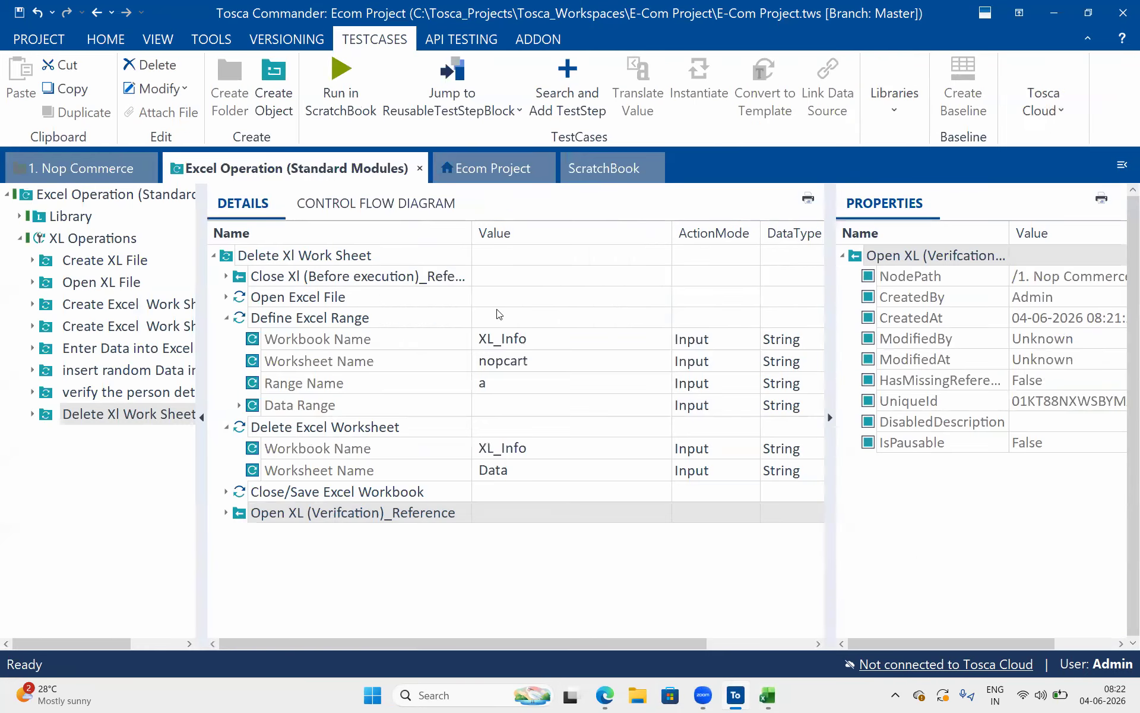
left_click(517, 470)
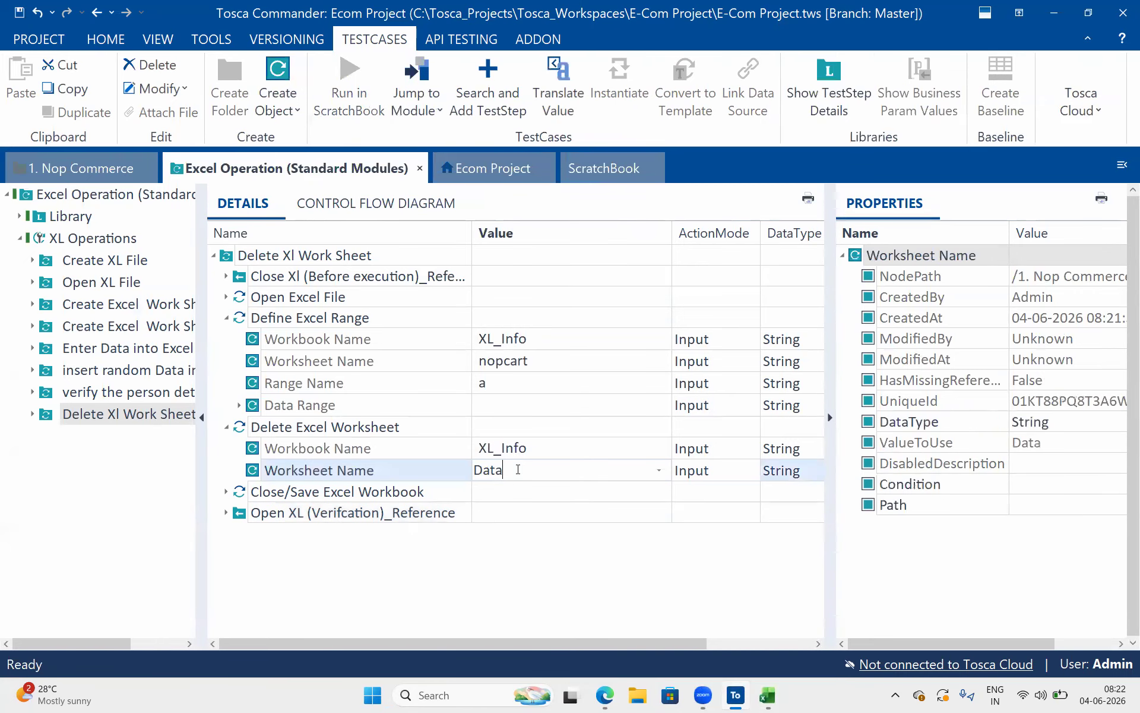
key("Return")
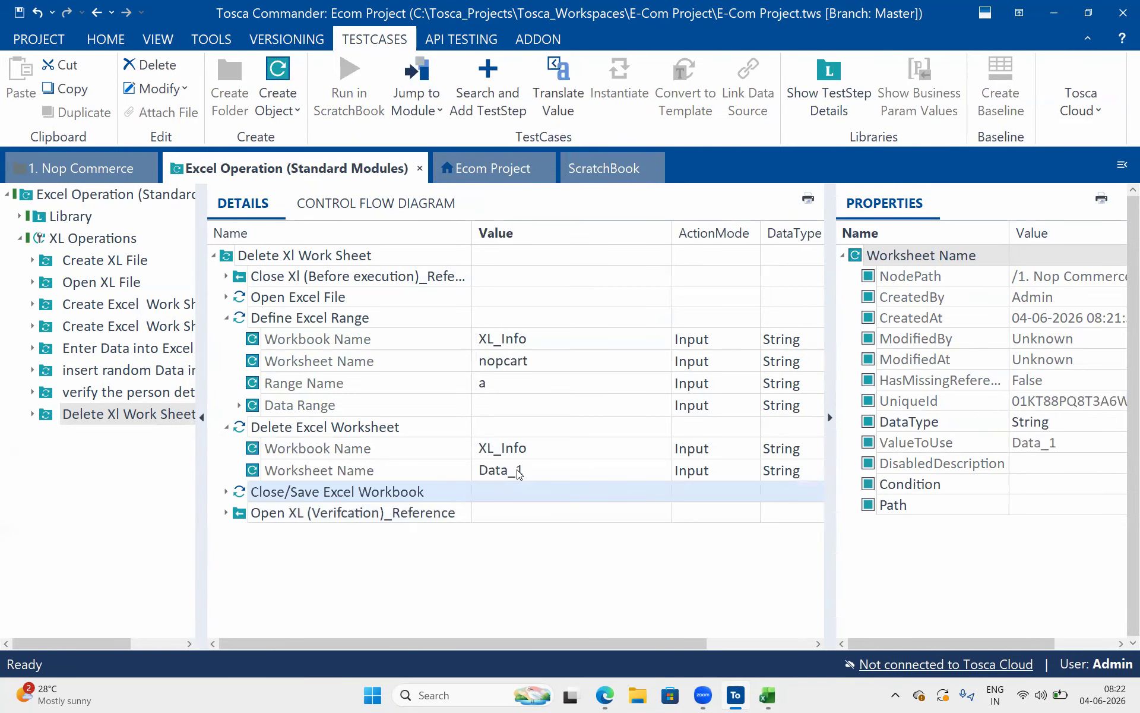
Run the Delete Xl Work Sheet folder in ScratchBook and accept removing the recovered files in Excel
left_click(315, 255)
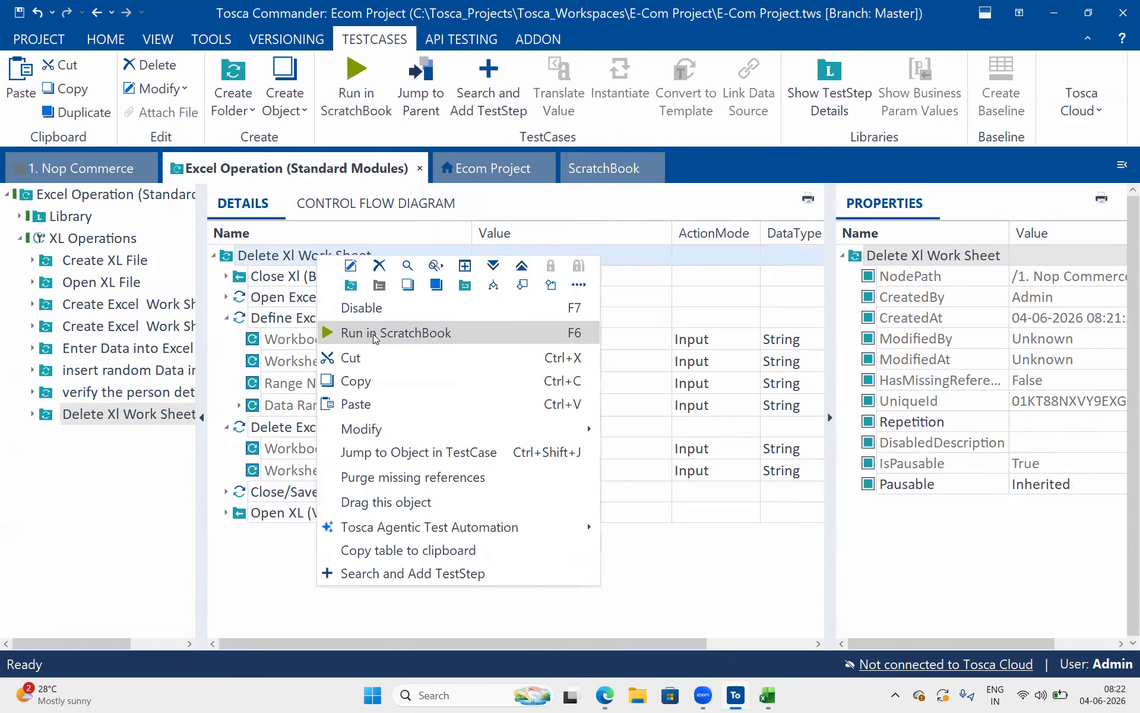
left_click(375, 332)
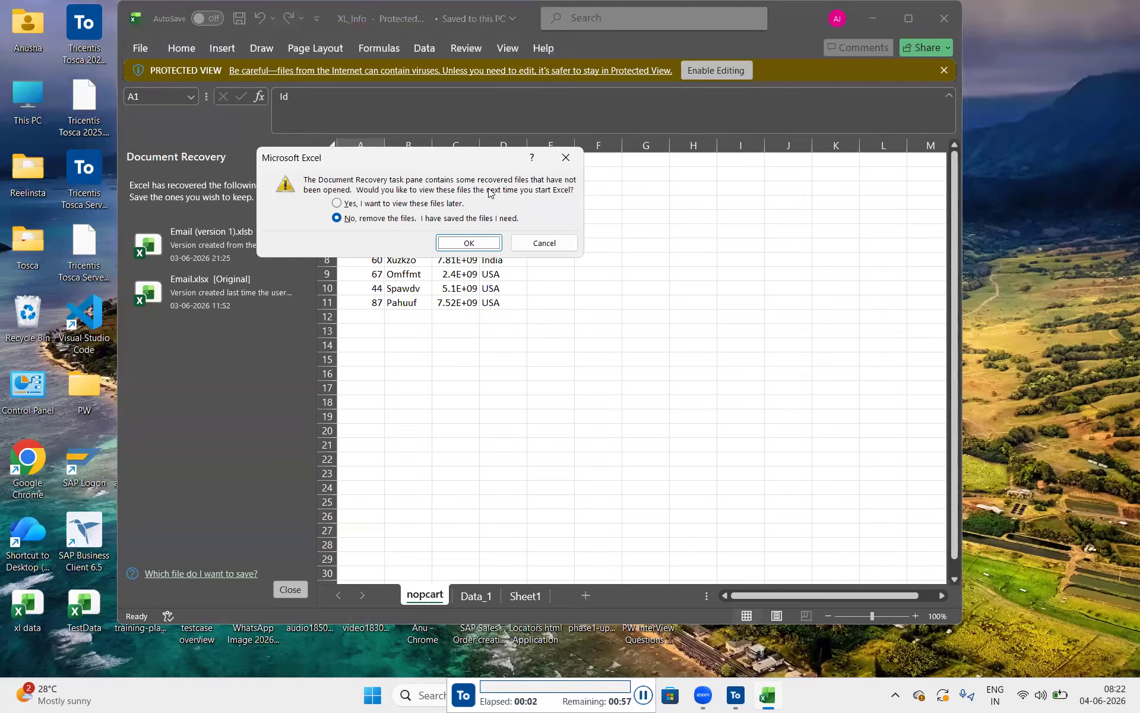
left_click(464, 242)
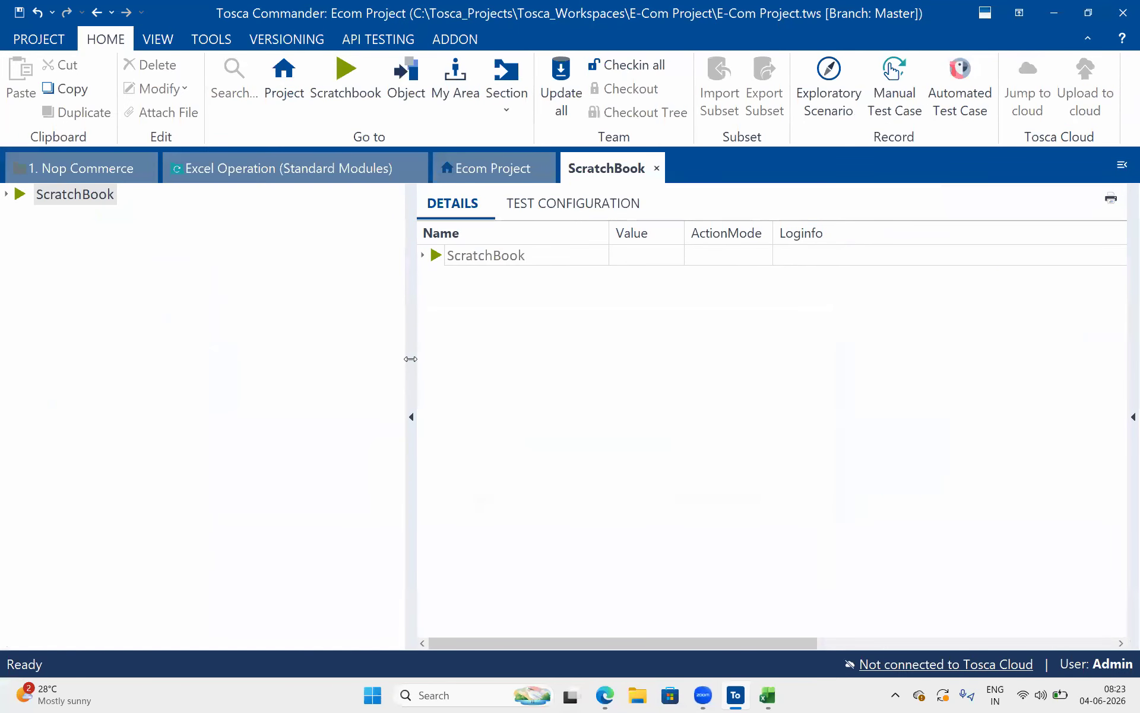
Return to the Excel Operation test case, check the remaining sheets of the XL_Info workbook in Excel and close Excel
left_click_drag(410, 359, 301, 339)
left_click(297, 168)
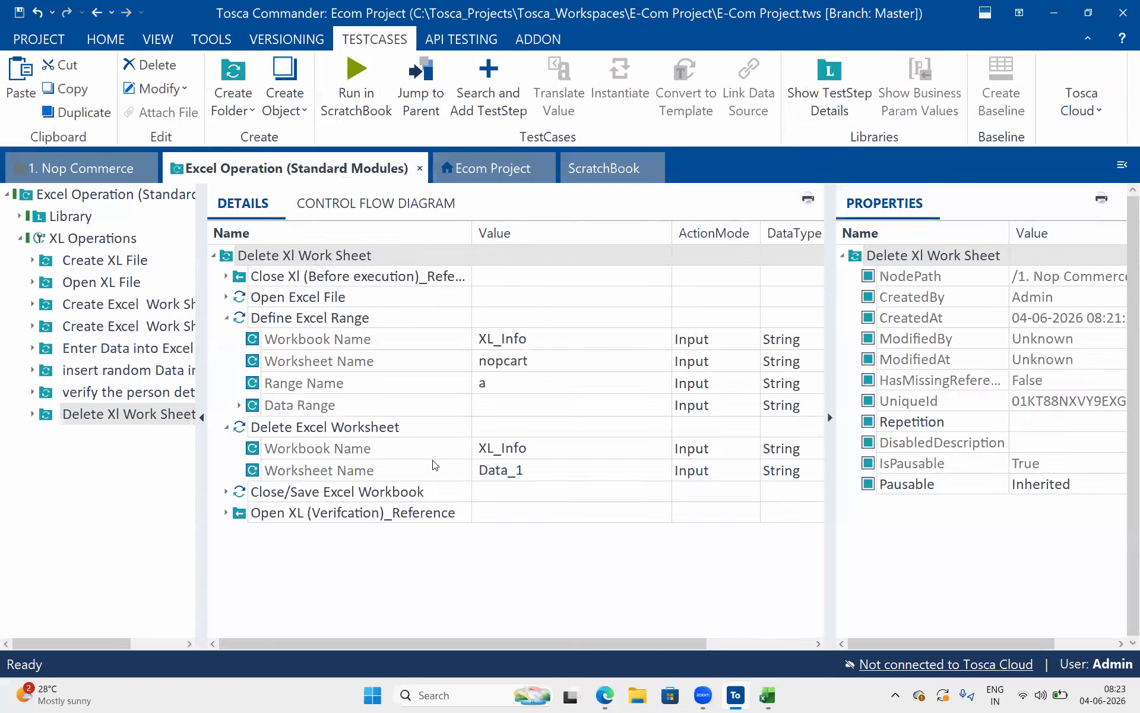
left_click(768, 696)
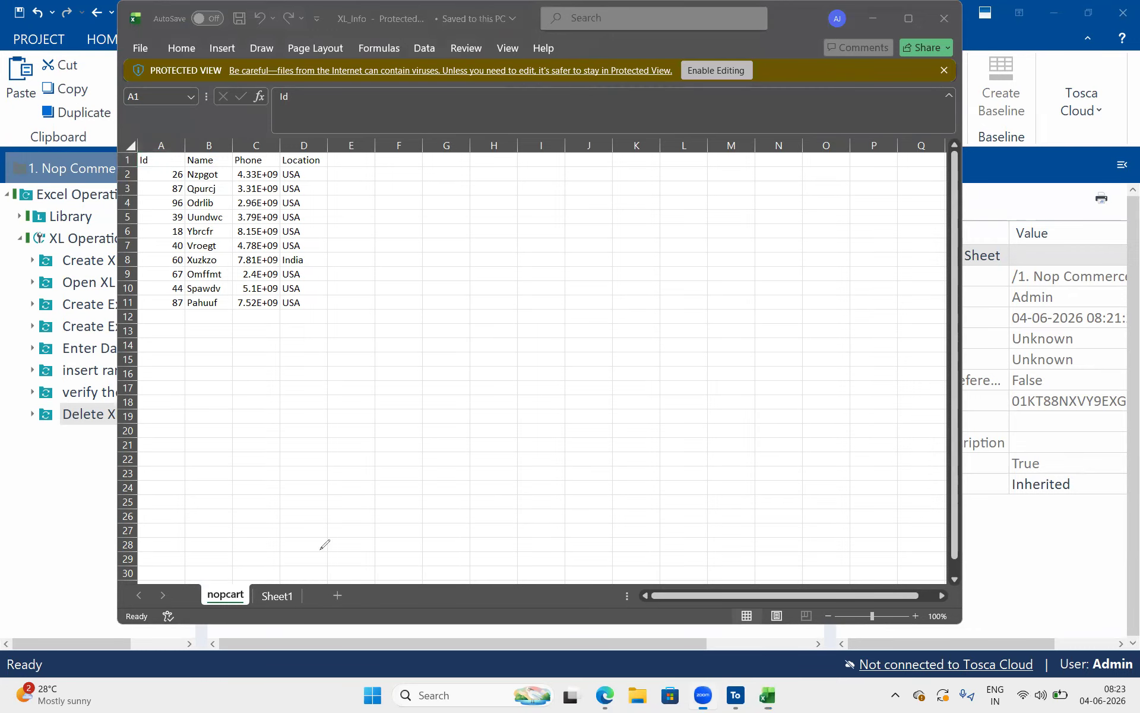
left_click_drag(321, 549, 247, 565)
left_click(945, 18)
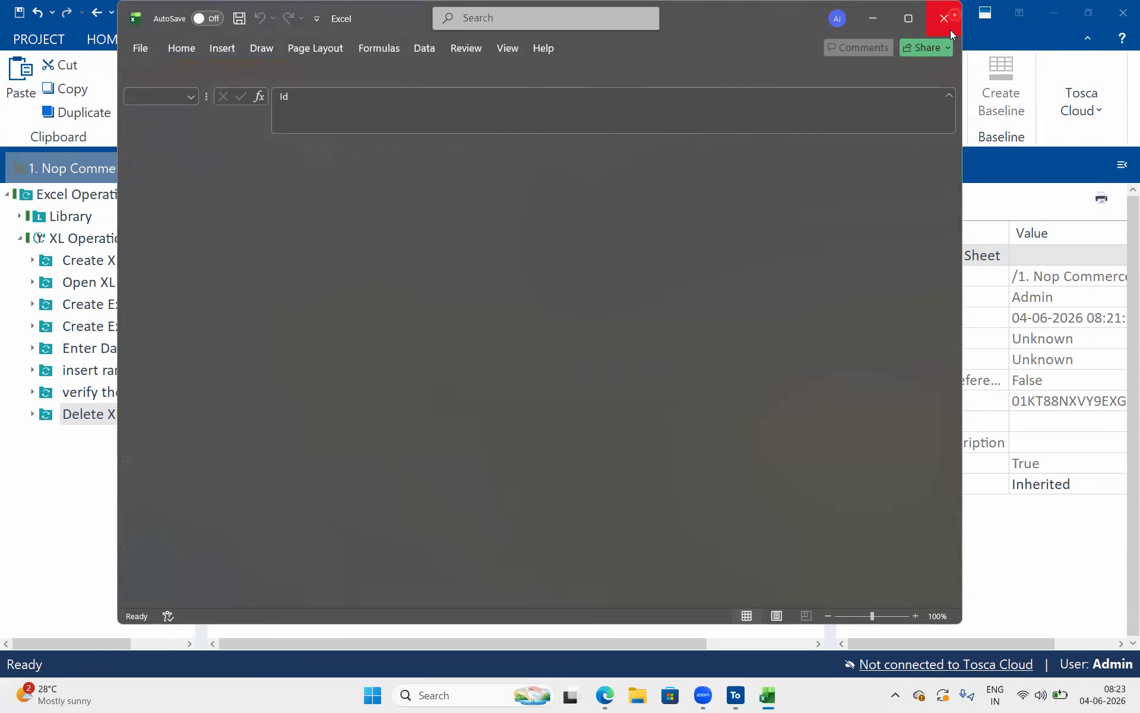
left_click(480, 447)
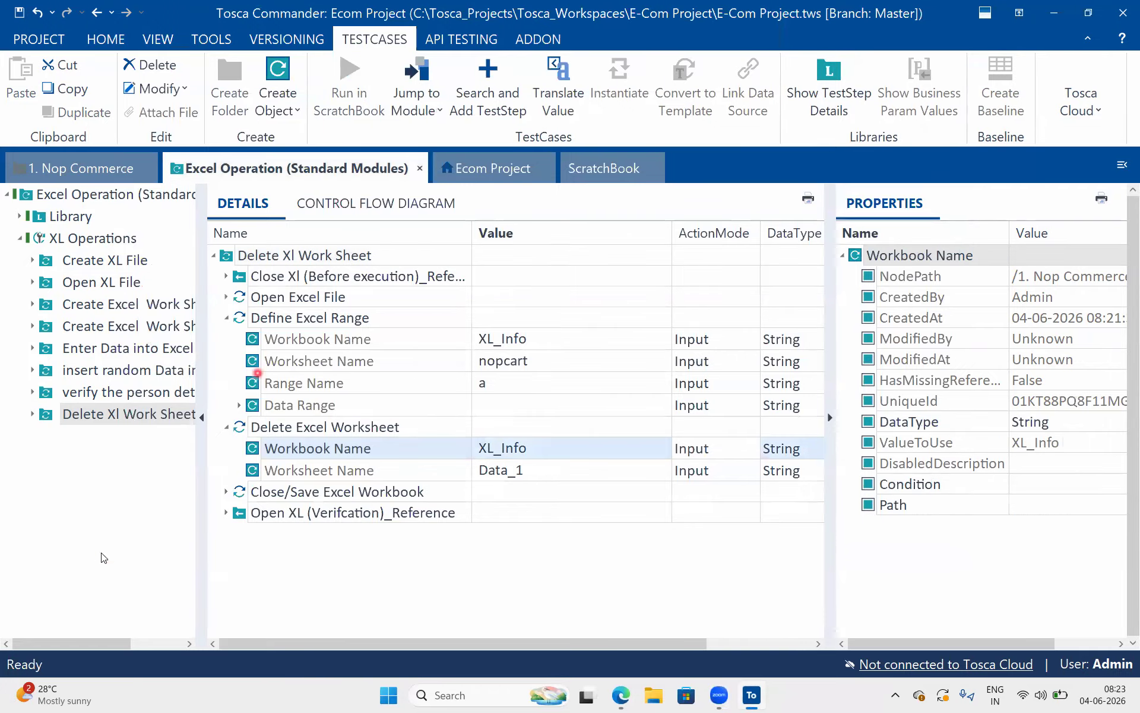
Locate the Update Excel Worksheet module in the Ecom Project's Excel folder and return to the Excel Operation test case
left_click(500, 172)
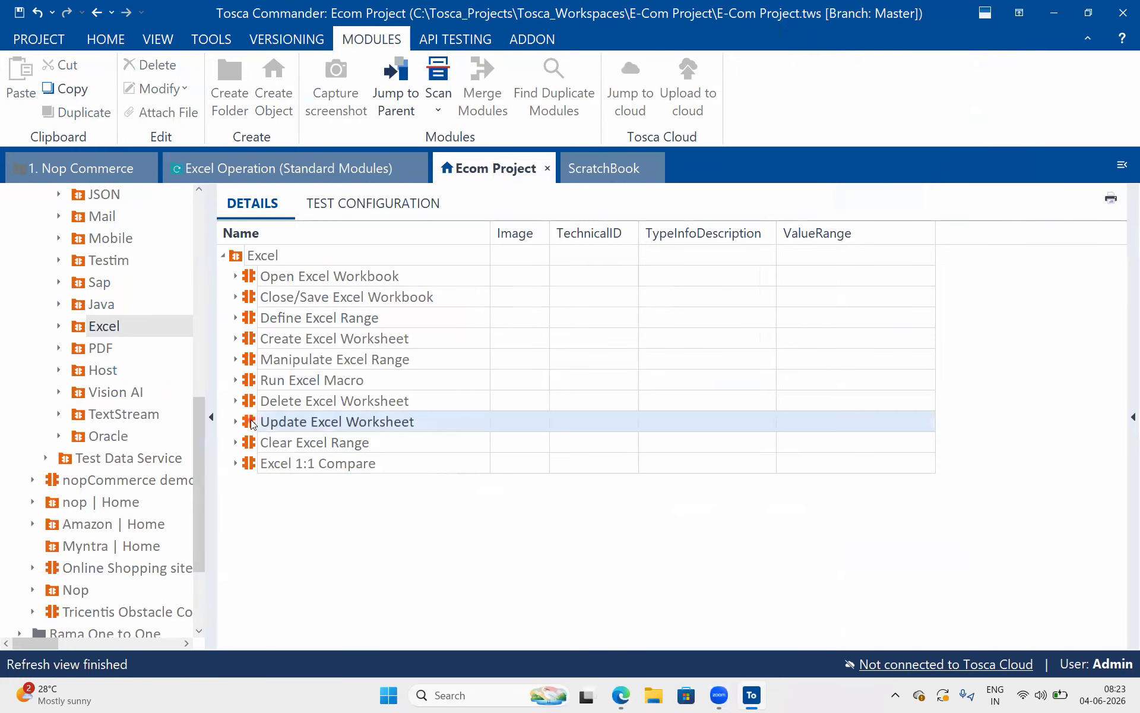
left_click(252, 423)
left_click(279, 172)
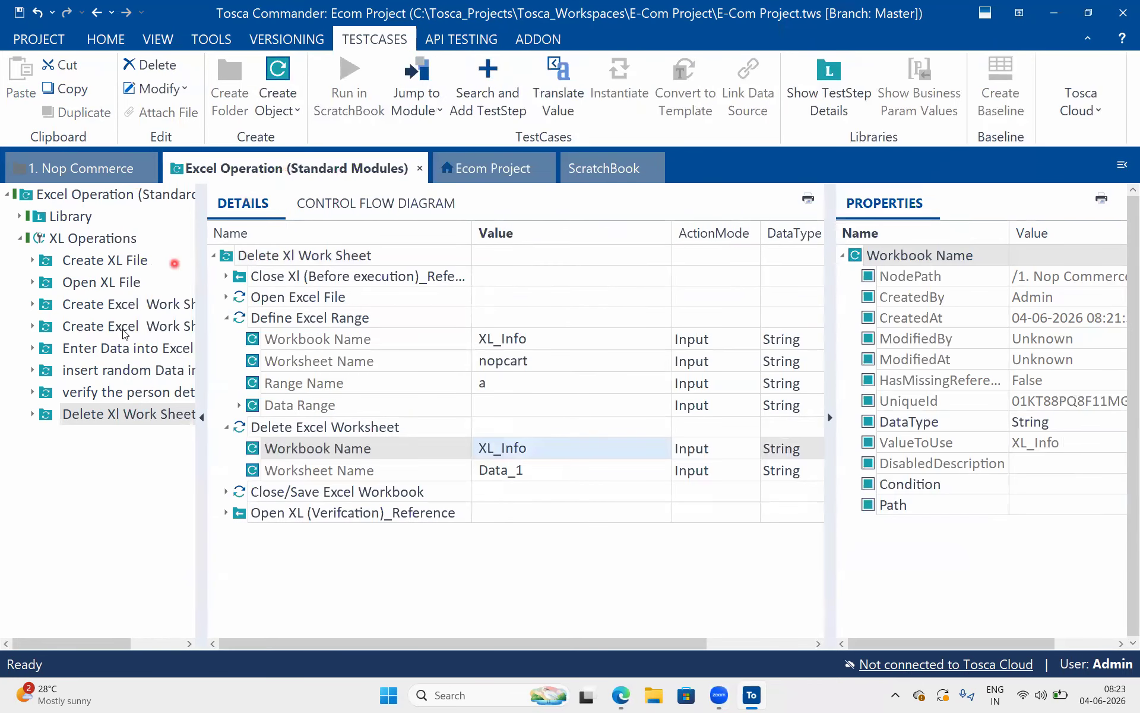
Copy the Delete Xl Work Sheet folder, paste the copy into the XL Operations test case and select it
left_click(51, 427)
key("ctrl+c")
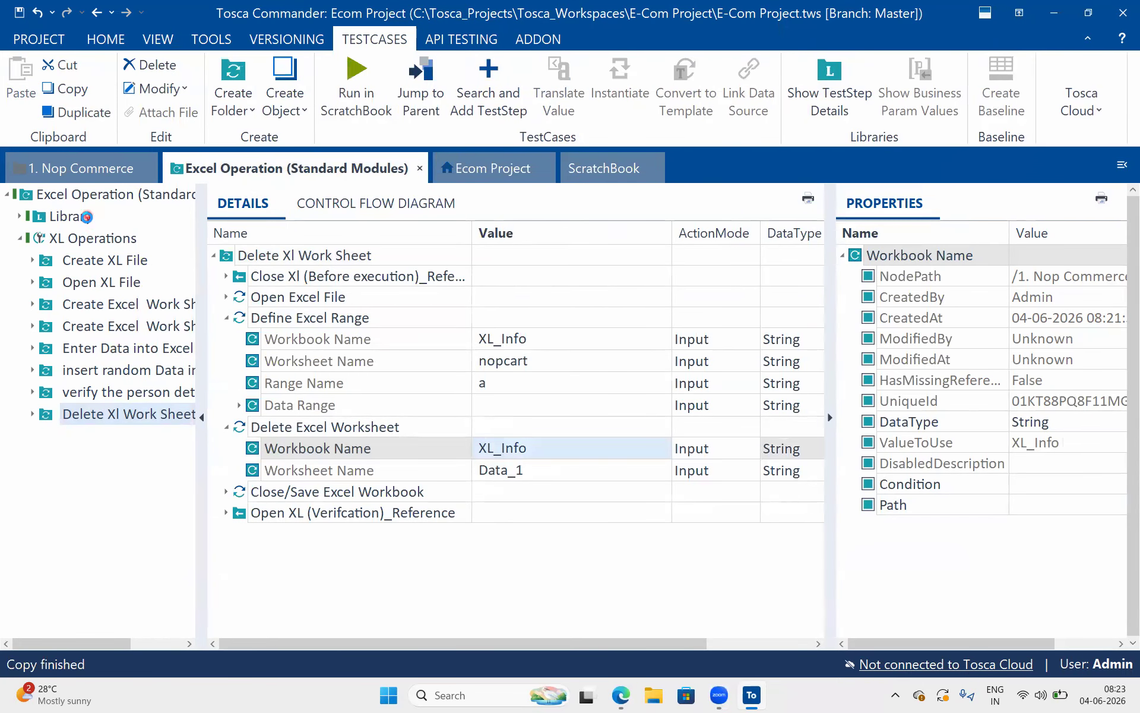
left_click(79, 239)
key("ctrl+v")
left_click(70, 436)
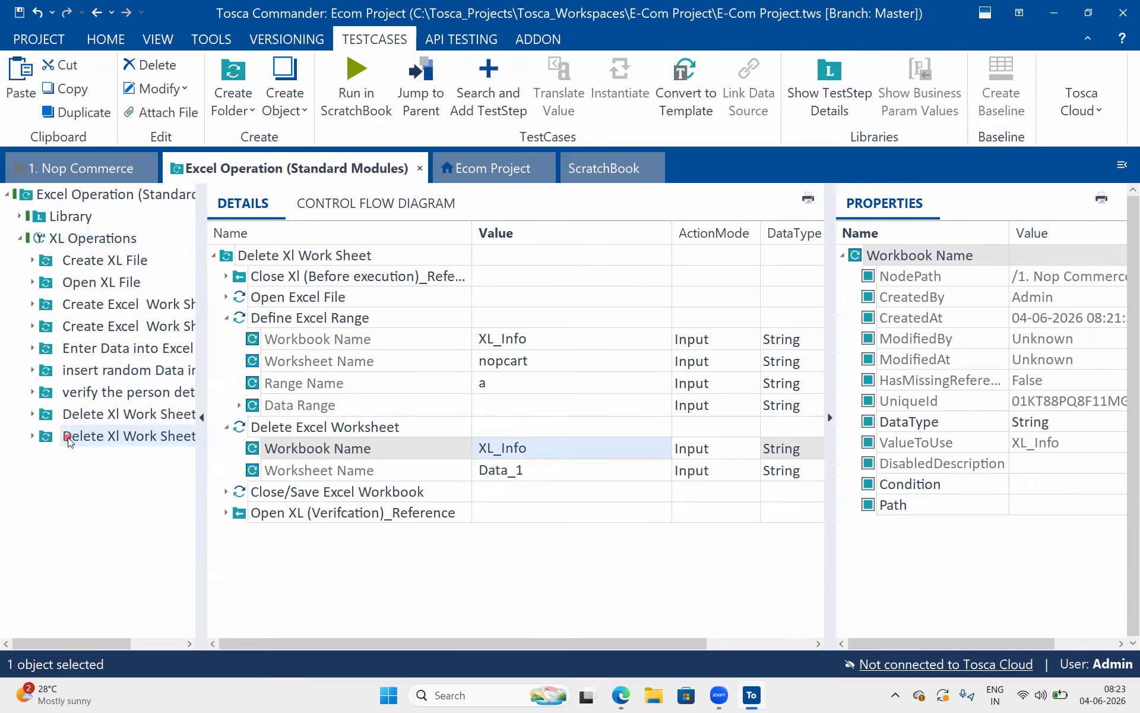
Rename the copied folder to Update Xl Work Sheet
left_click(271, 253)
left_click(261, 252)
type("Uodatev")
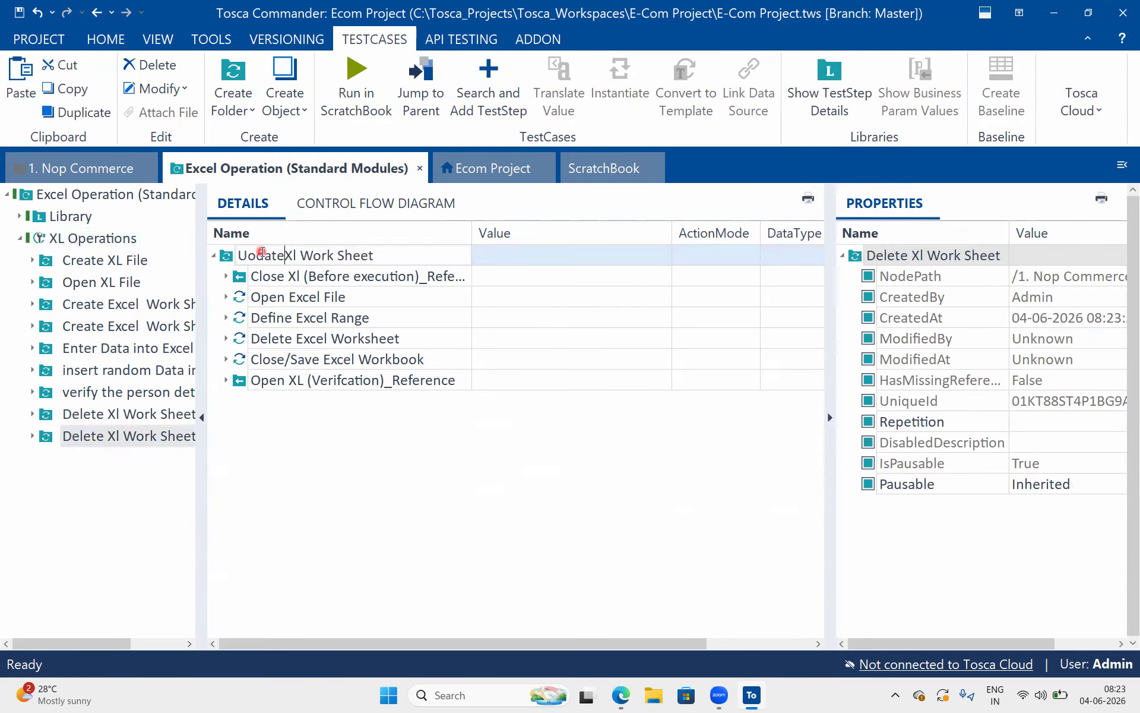
key("BackSpace")
key("Return")
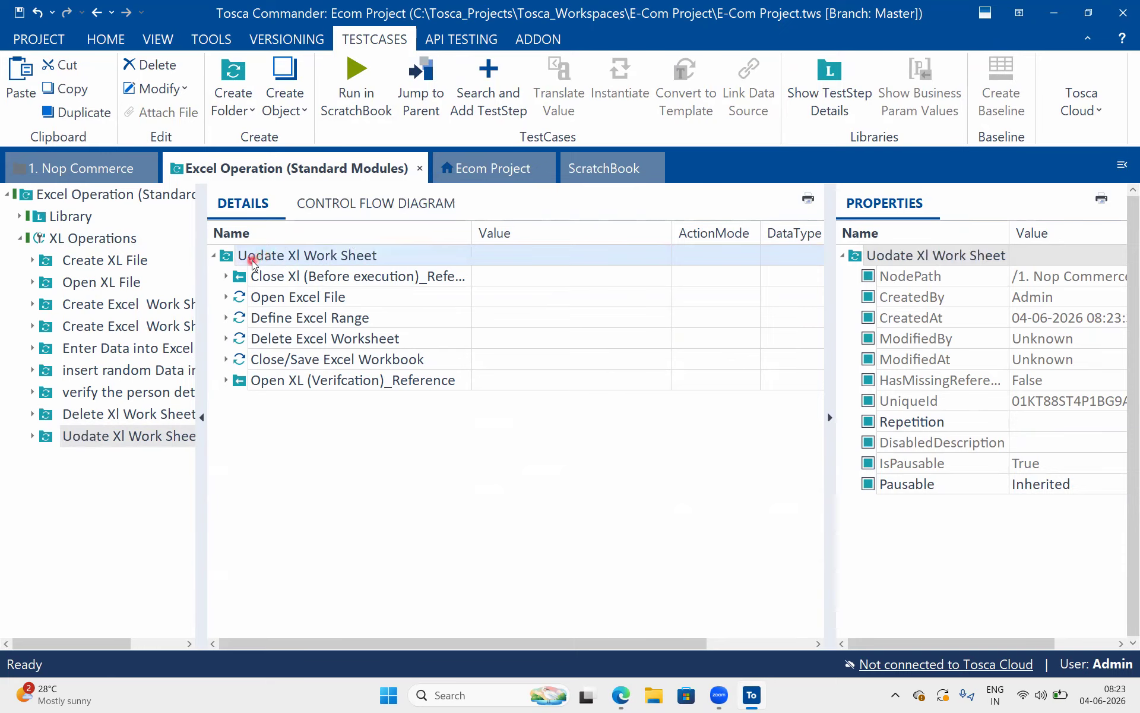
left_click(252, 260)
key("Delete")
type("p")
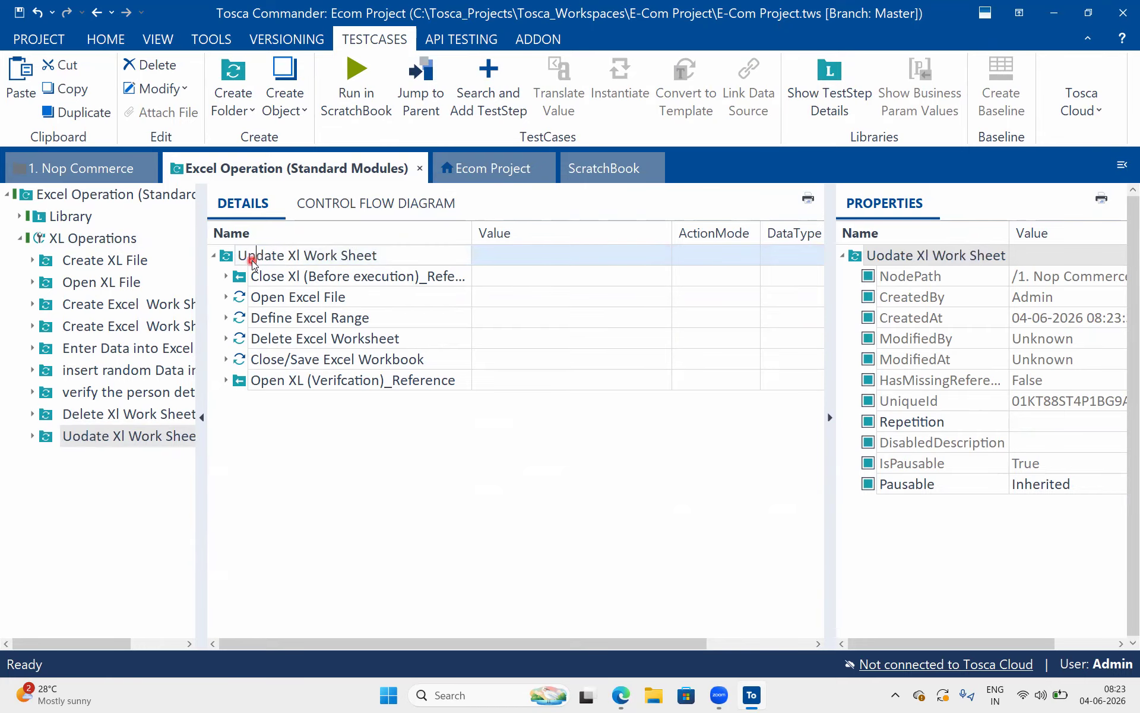
key("Return")
Replace the Delete Excel Worksheet step in Update Xl Work Sheet with the Update Excel Worksheet module from the Ecom Project's Excel folder
left_click(512, 194)
left_click(512, 169)
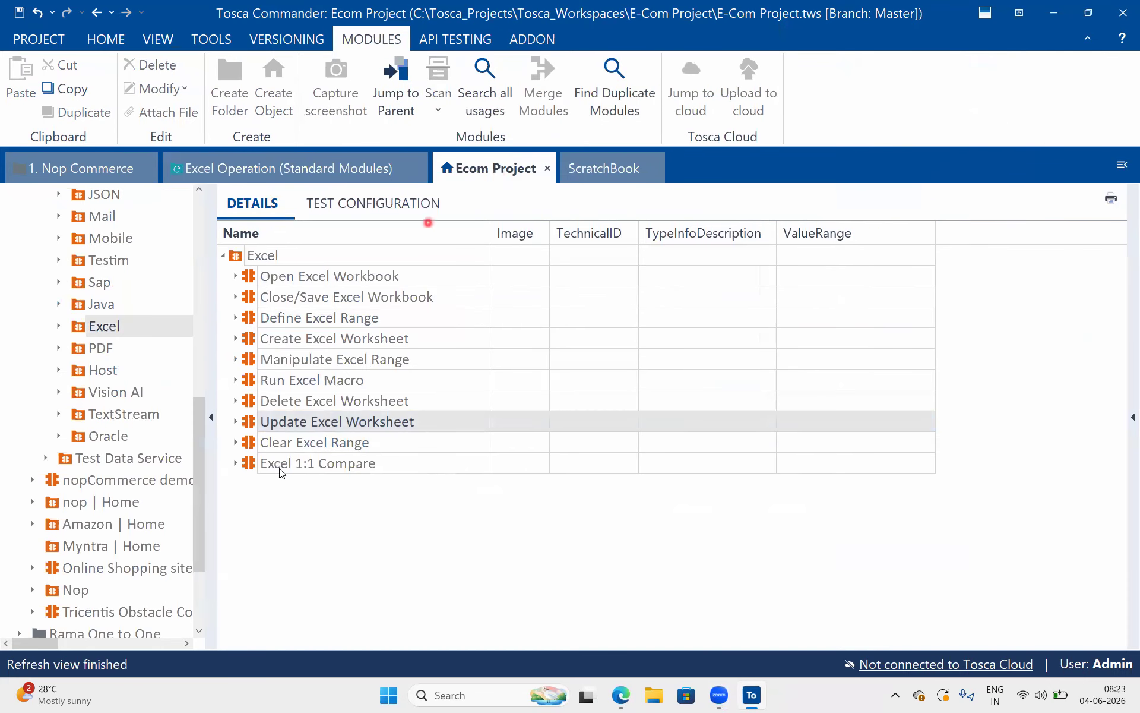
left_click_drag(248, 426, 271, 259)
left_click_drag(247, 402, 248, 354)
left_click(269, 340)
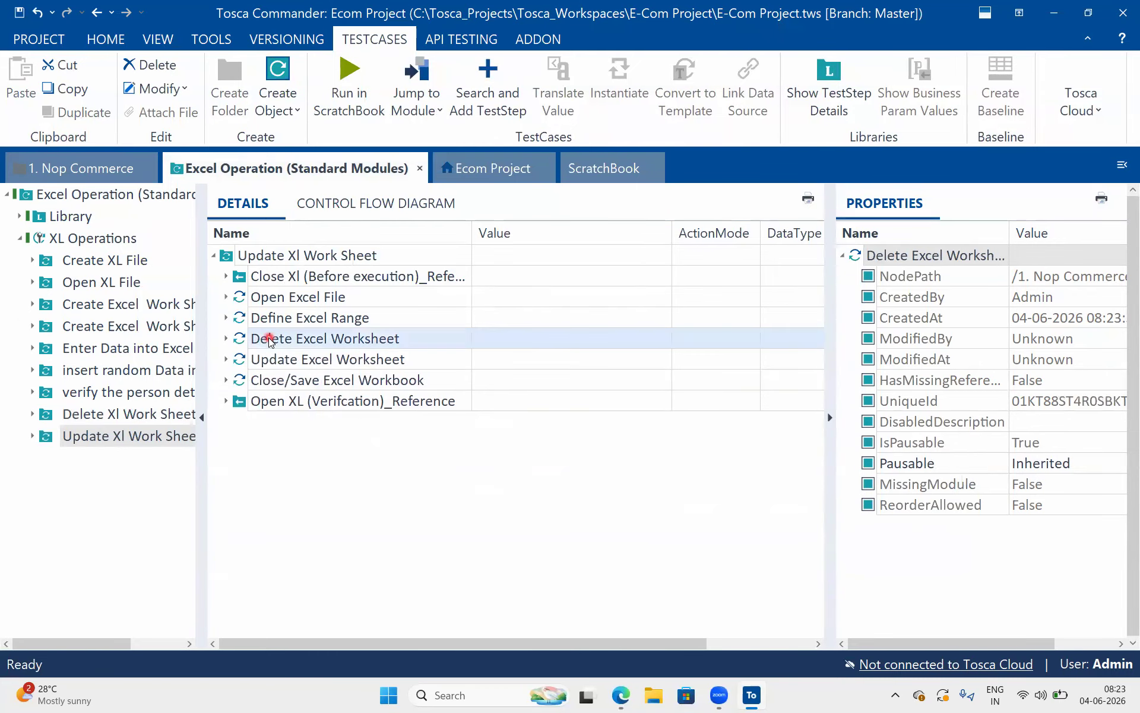
key("Delete")
In Update Excel Worksheet, set Workbook Name to XL_Info, Current Worksheet Name to Sheet1 and New Worksheet Name to XL_S_123456
left_click(226, 338)
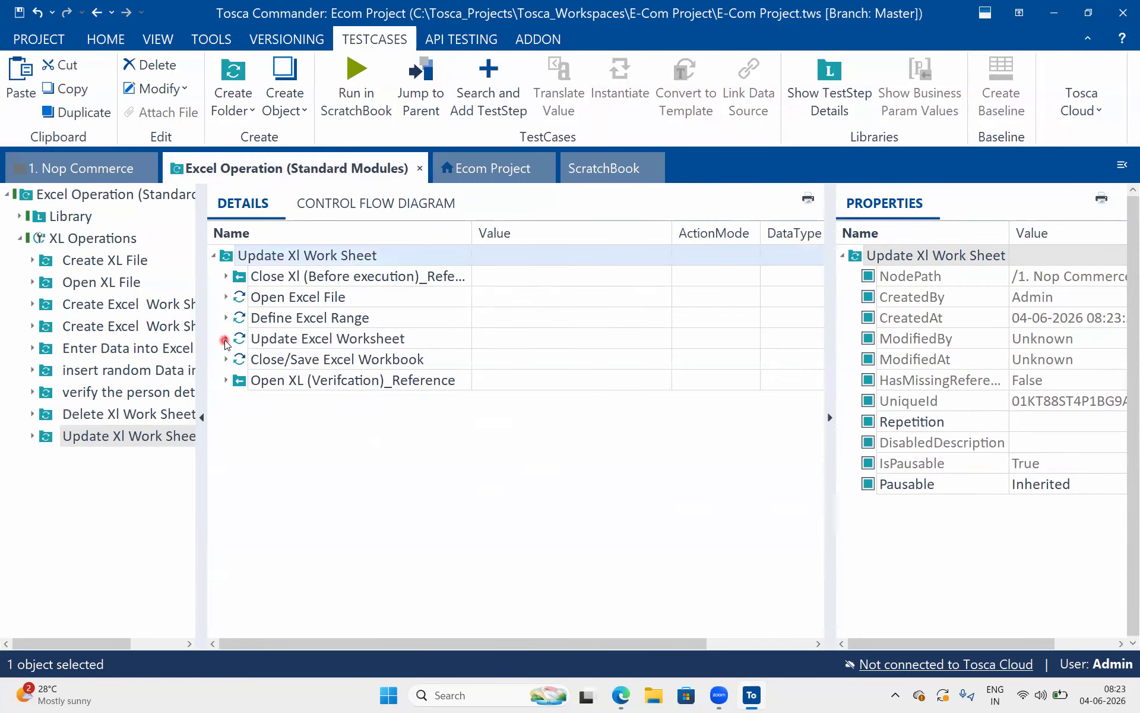
left_click(481, 365)
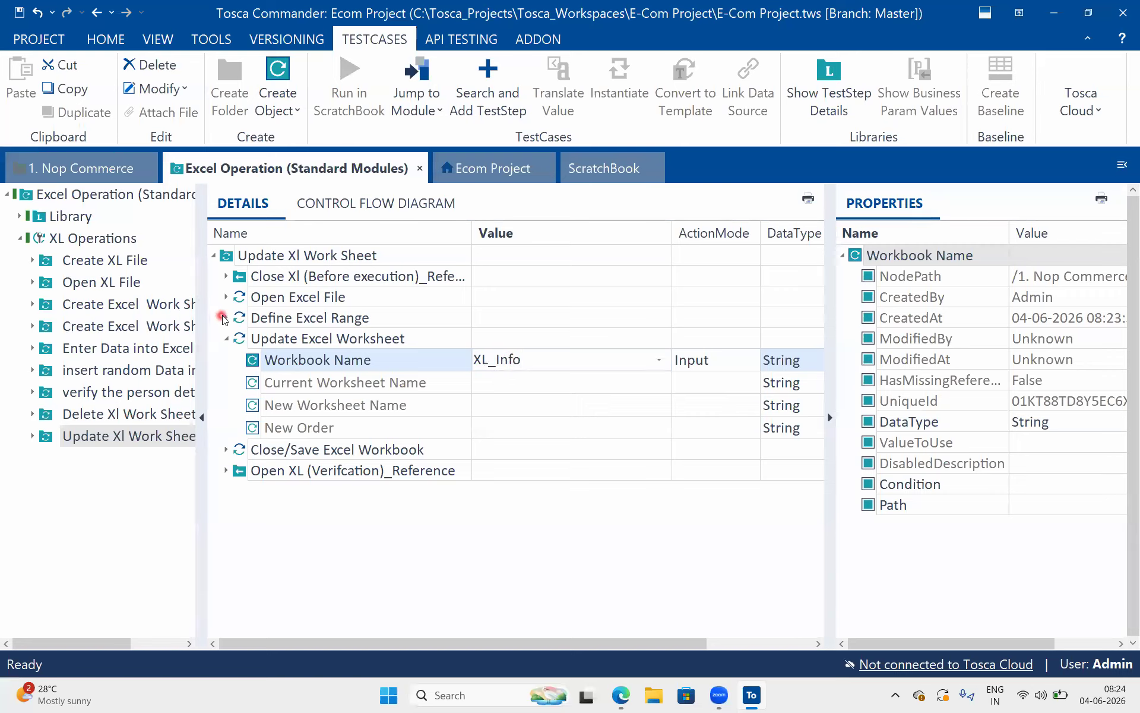
left_click(231, 319)
left_click(230, 319)
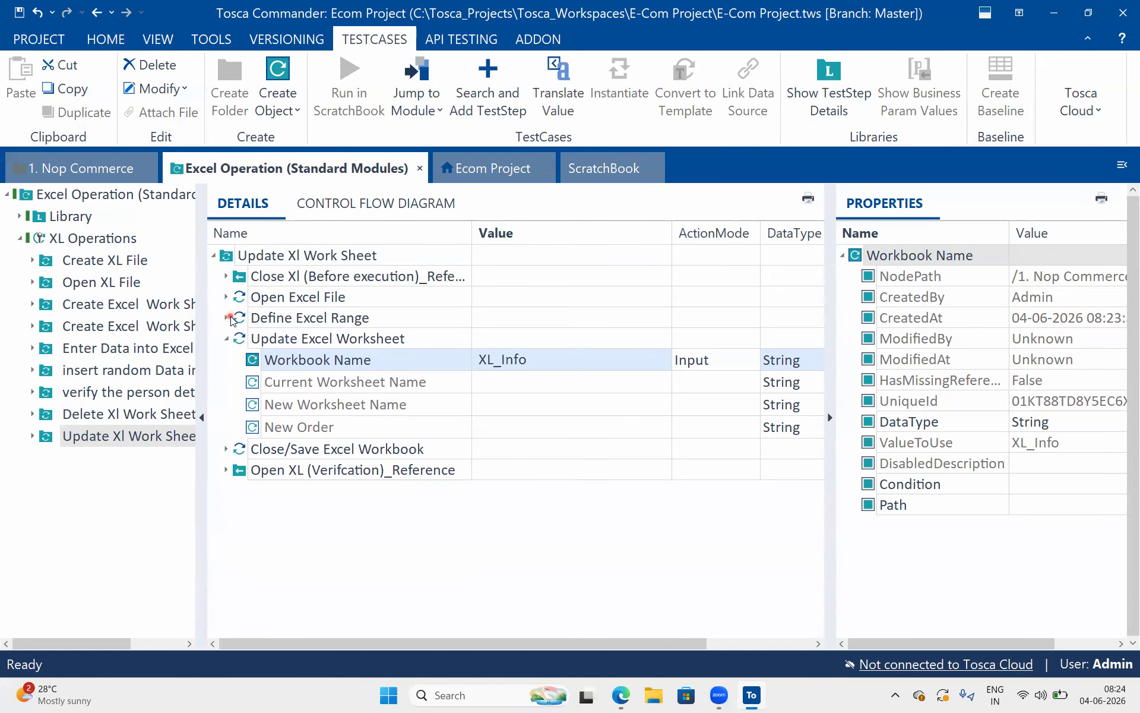
left_click(513, 382)
left_click(514, 382)
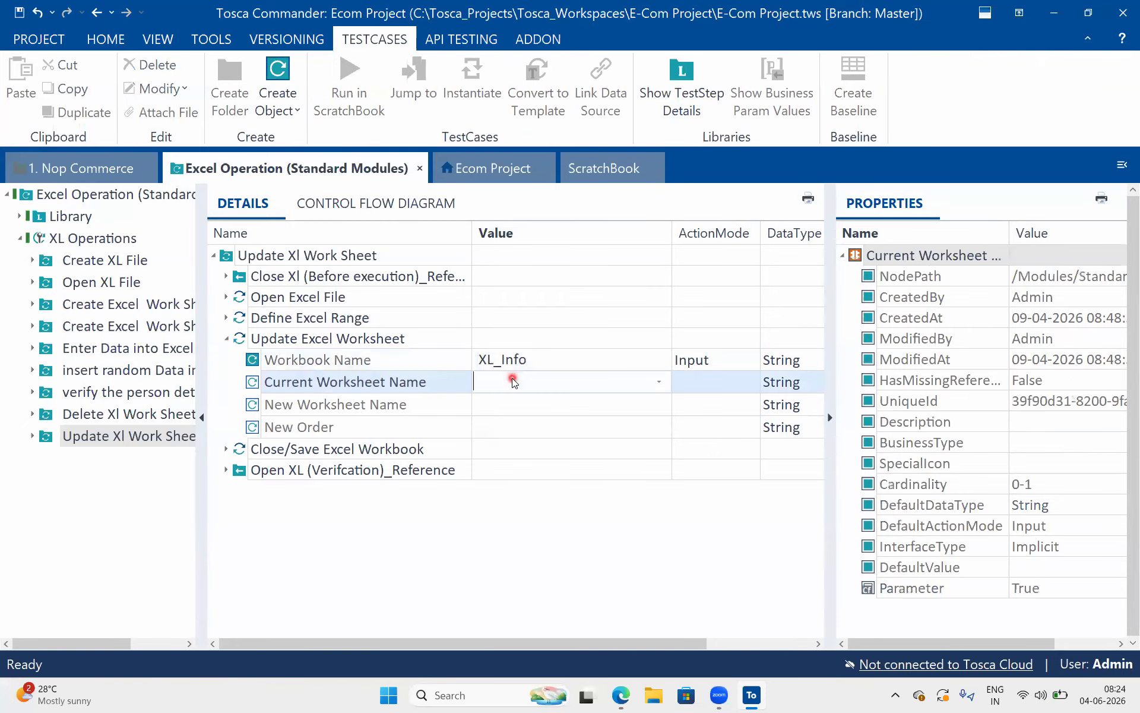
type("Sheet1")
left_click(519, 404)
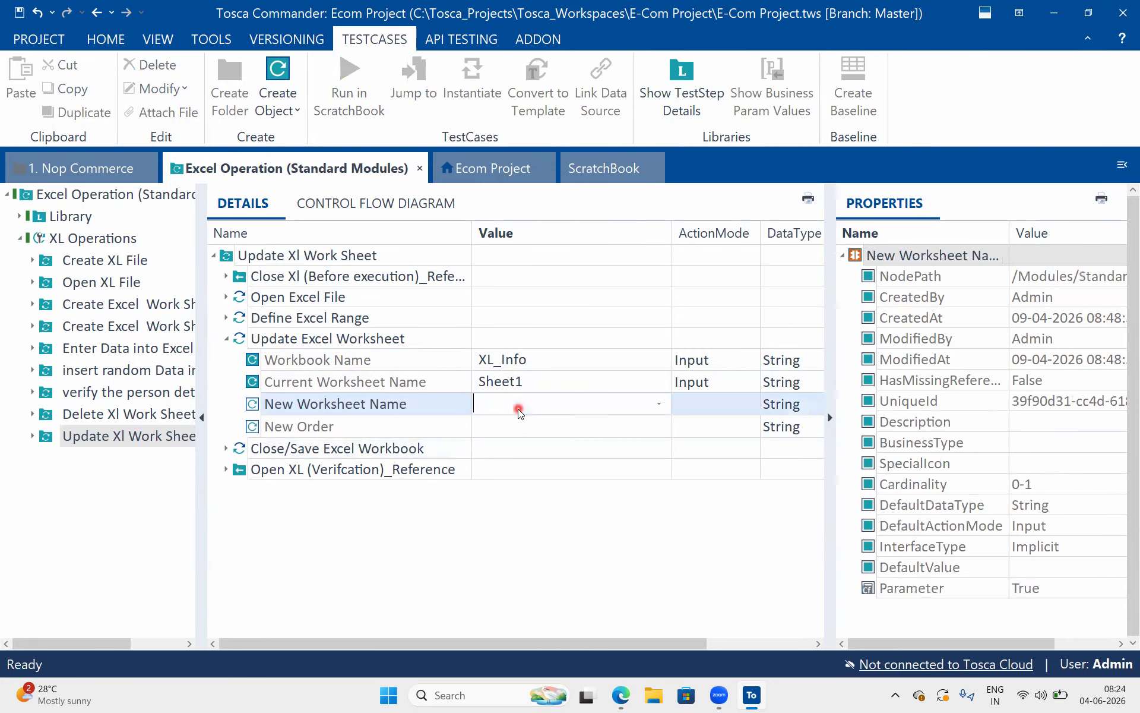
type("XL_S_12345")
key("Return")
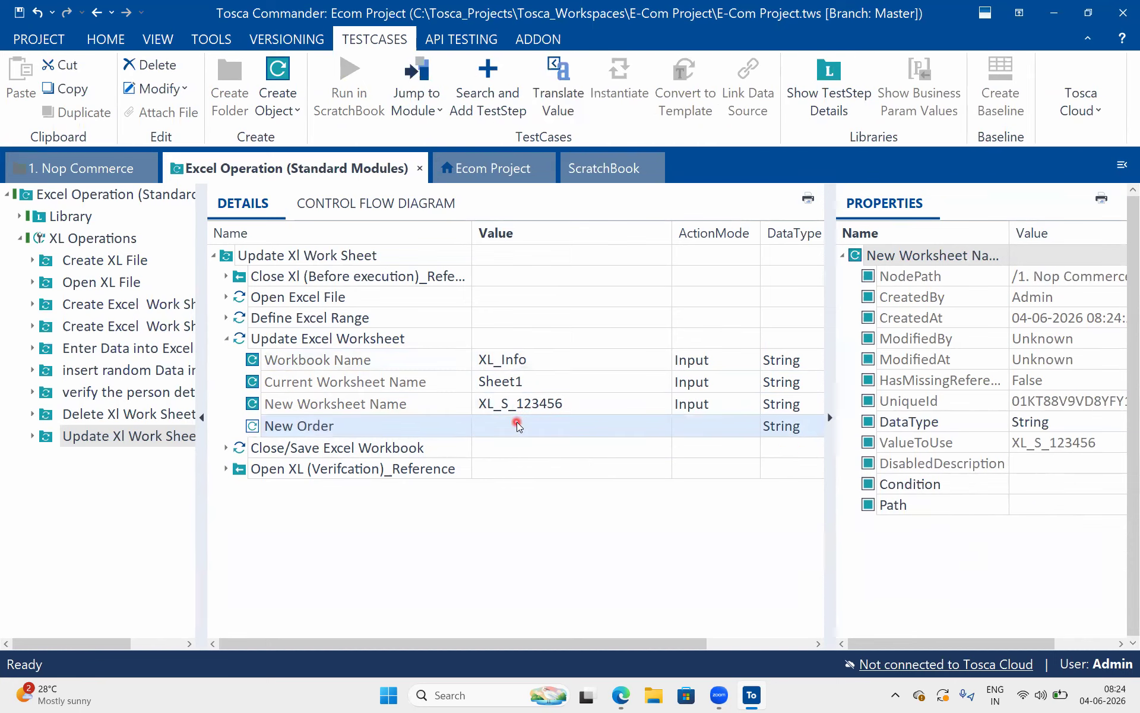
left_click(516, 423)
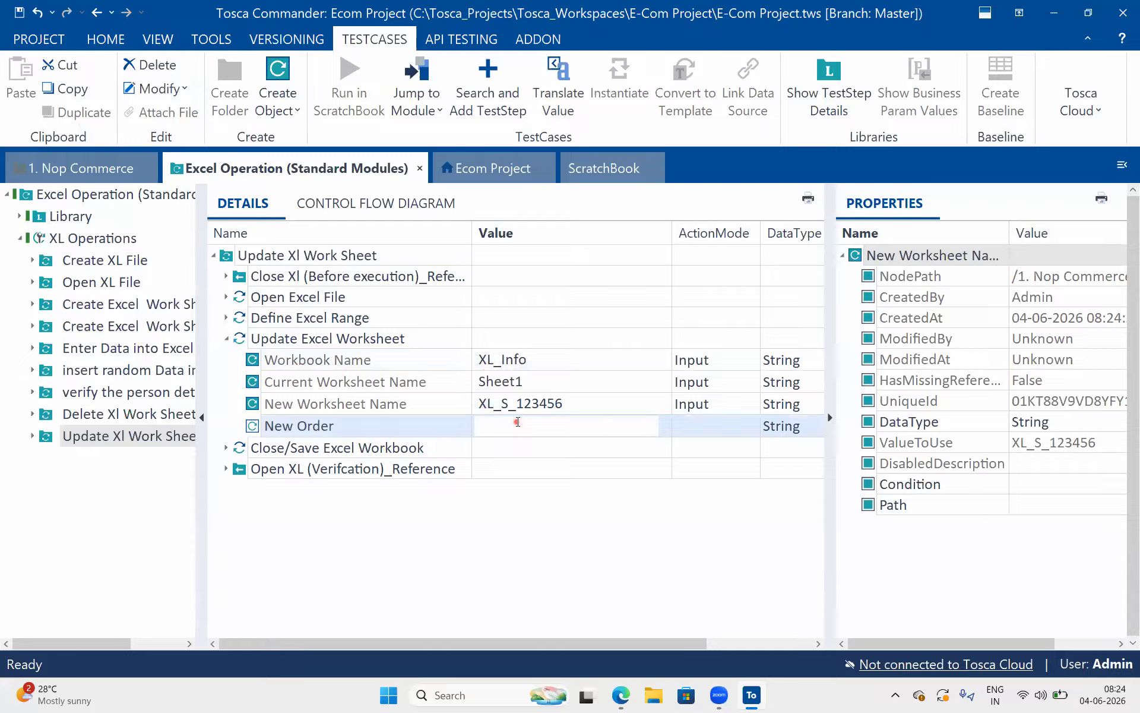
left_click(666, 427)
left_click(693, 424)
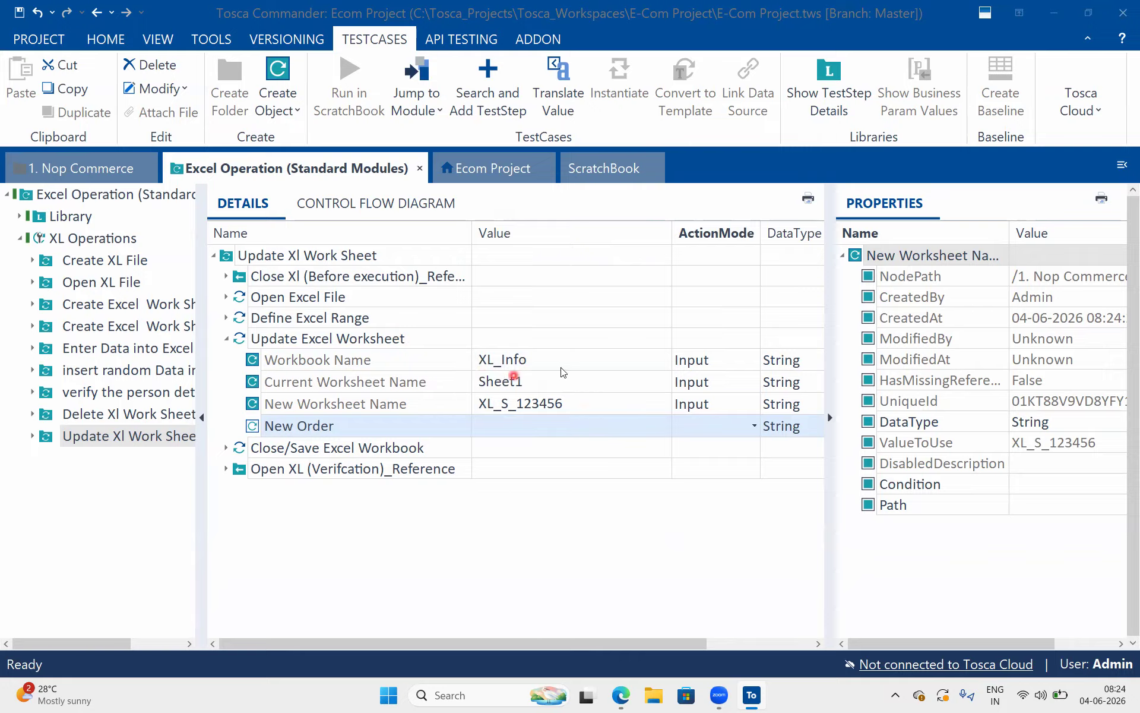
Run the Update Xl Work Sheet folder in ScratchBook and check the sheet names of the XL_Info workbook in Excel
left_click(384, 257)
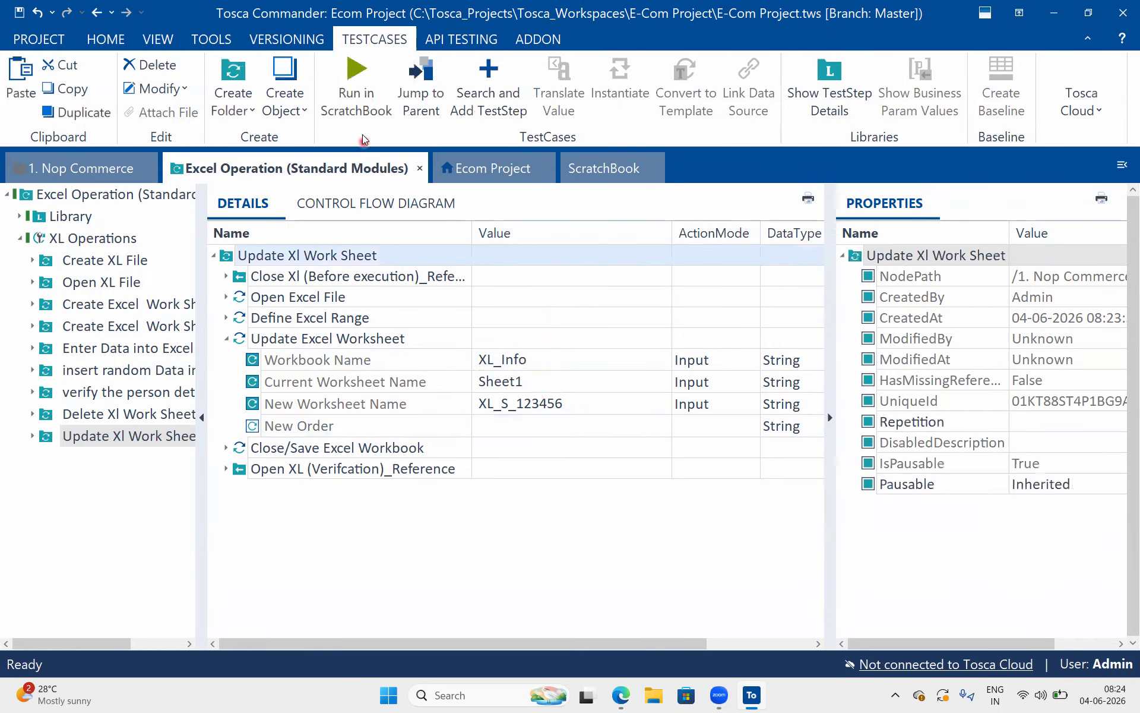
left_click(355, 95)
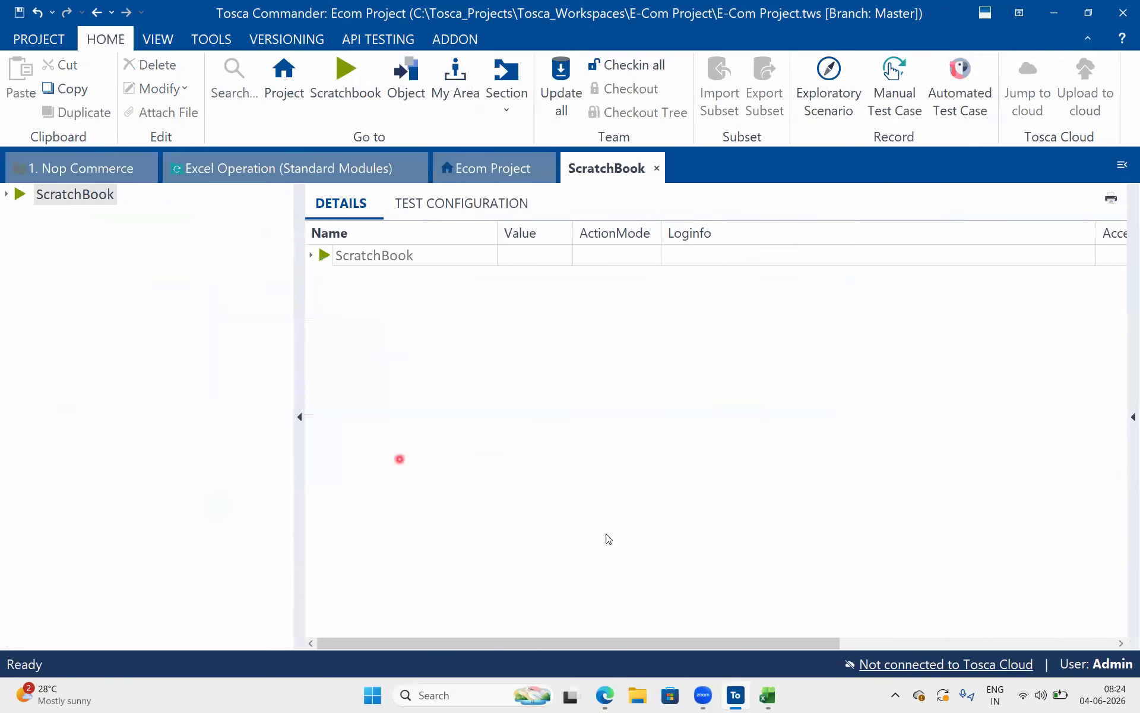
left_click(768, 695)
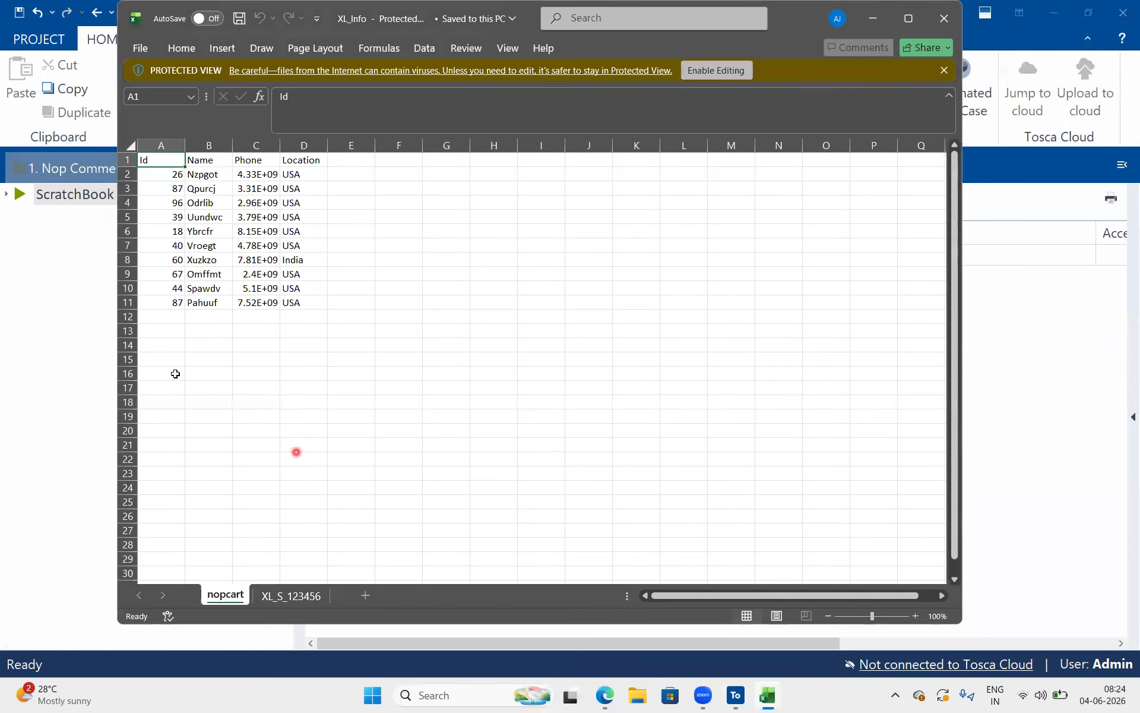
mouse_move(297, 579)
left_mouse_down()
mouse_move(335, 594)
mouse_move(292, 579)
left_mouse_up()
mouse_move(257, 528)
left_mouse_down()
mouse_move(289, 564)
mouse_move(301, 531)
left_mouse_up()
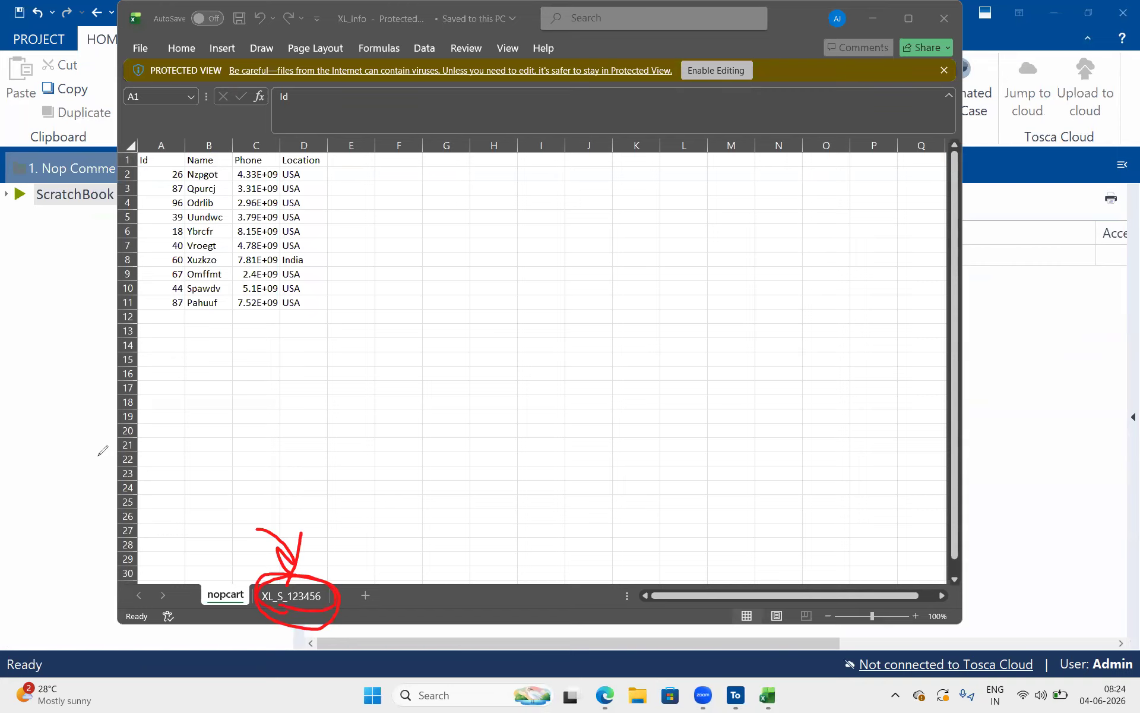
left_click(1064, 377)
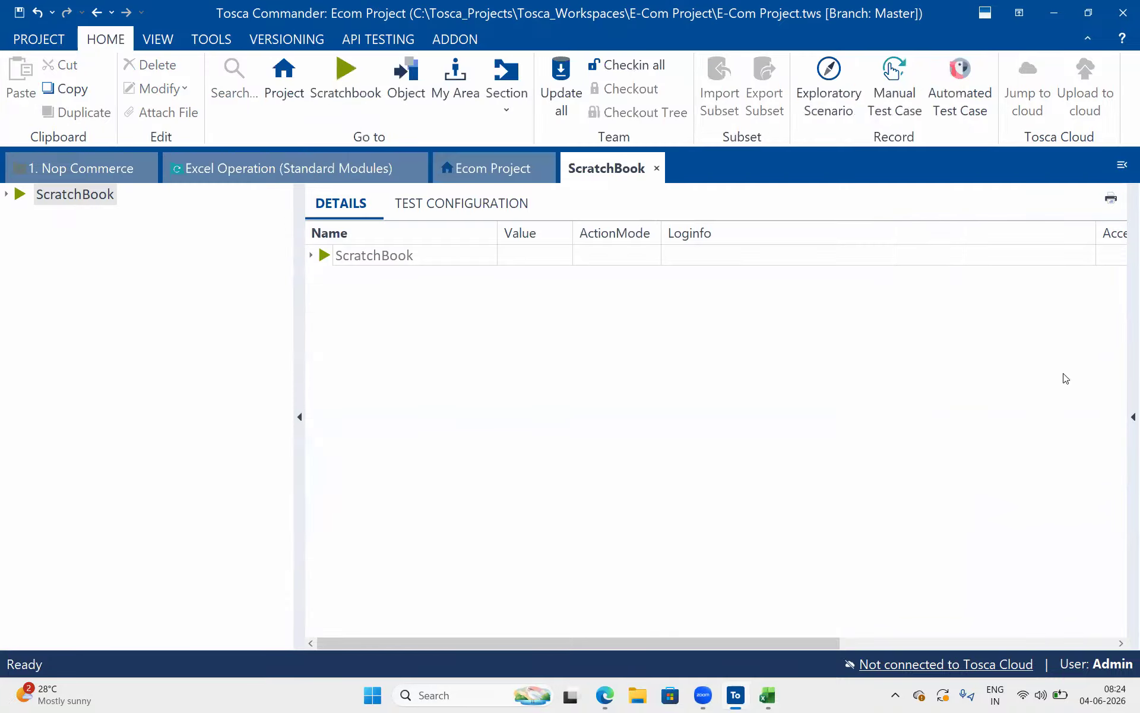
Back in the Excel Operation test case, collapse the Update Excel Worksheet step and widen the test case tree
left_click(310, 170)
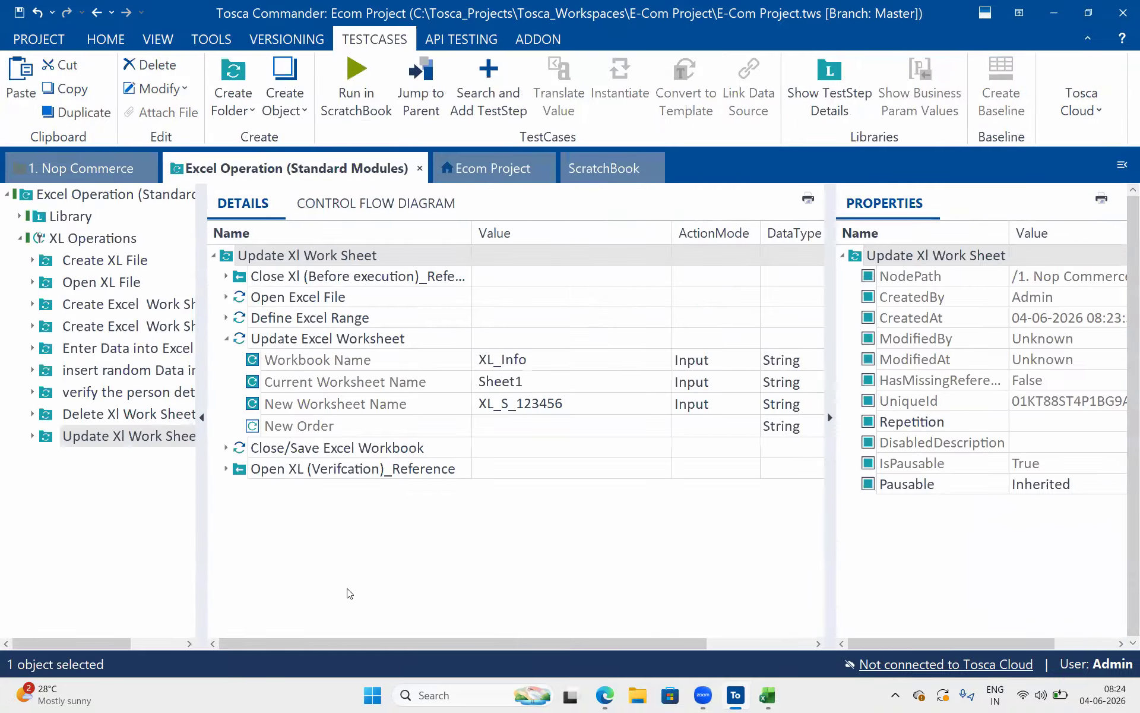
left_click(297, 468)
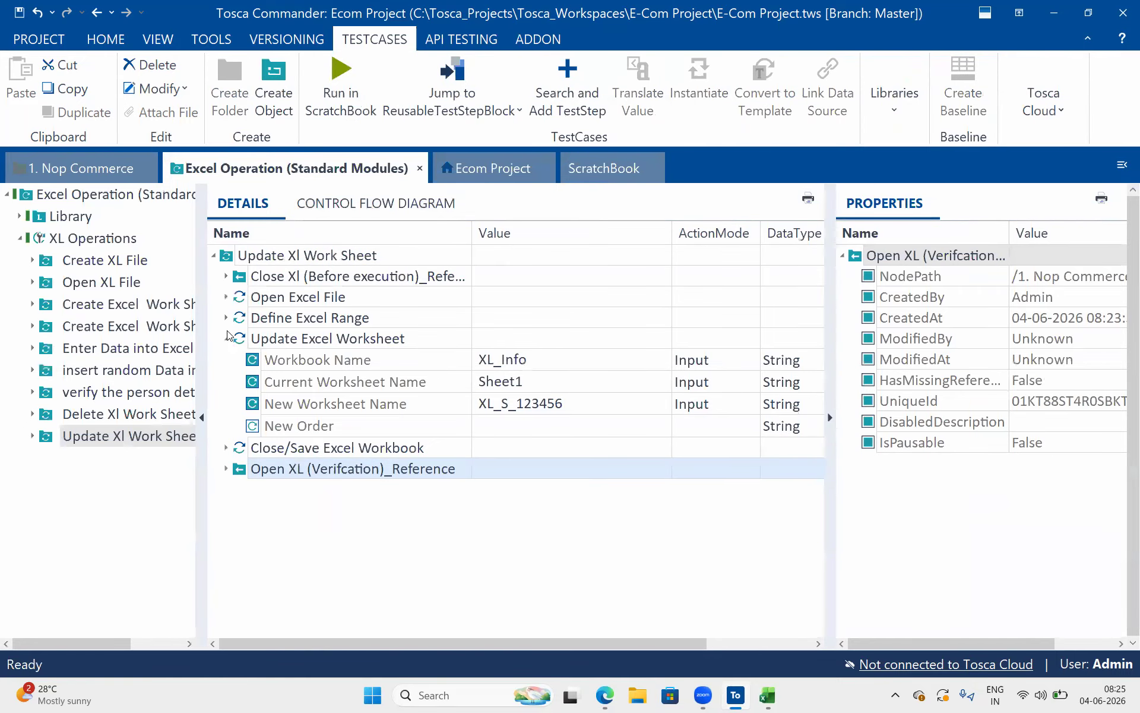
left_click(226, 338)
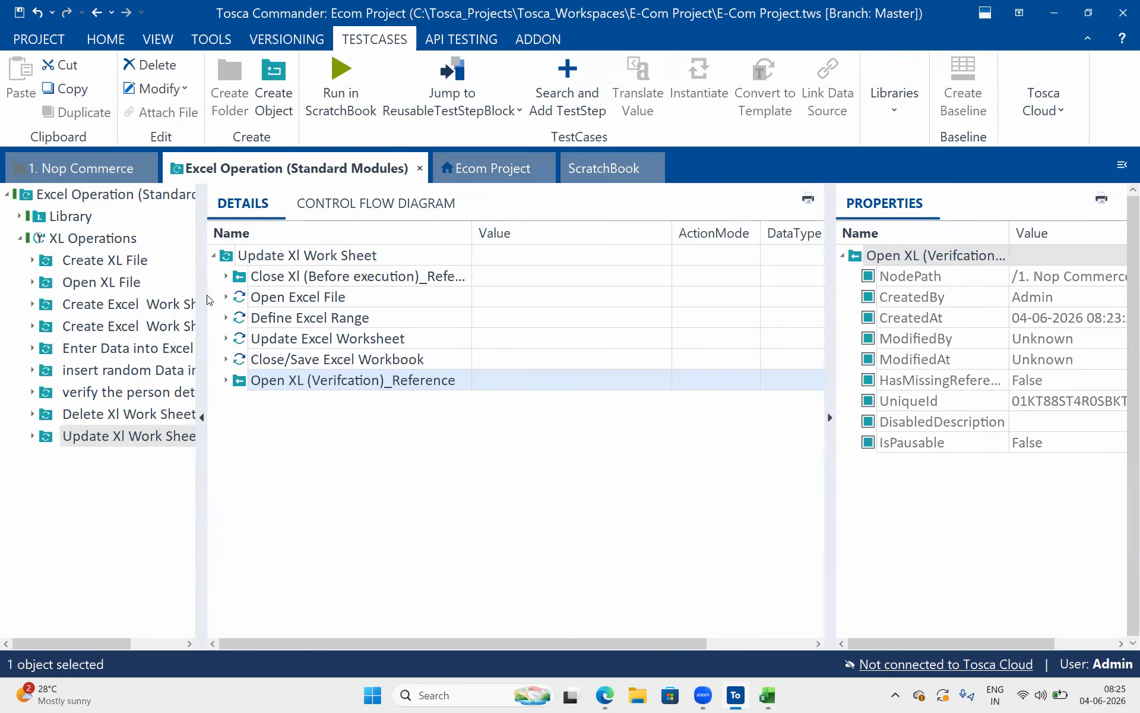
left_click_drag(205, 290, 254, 280)
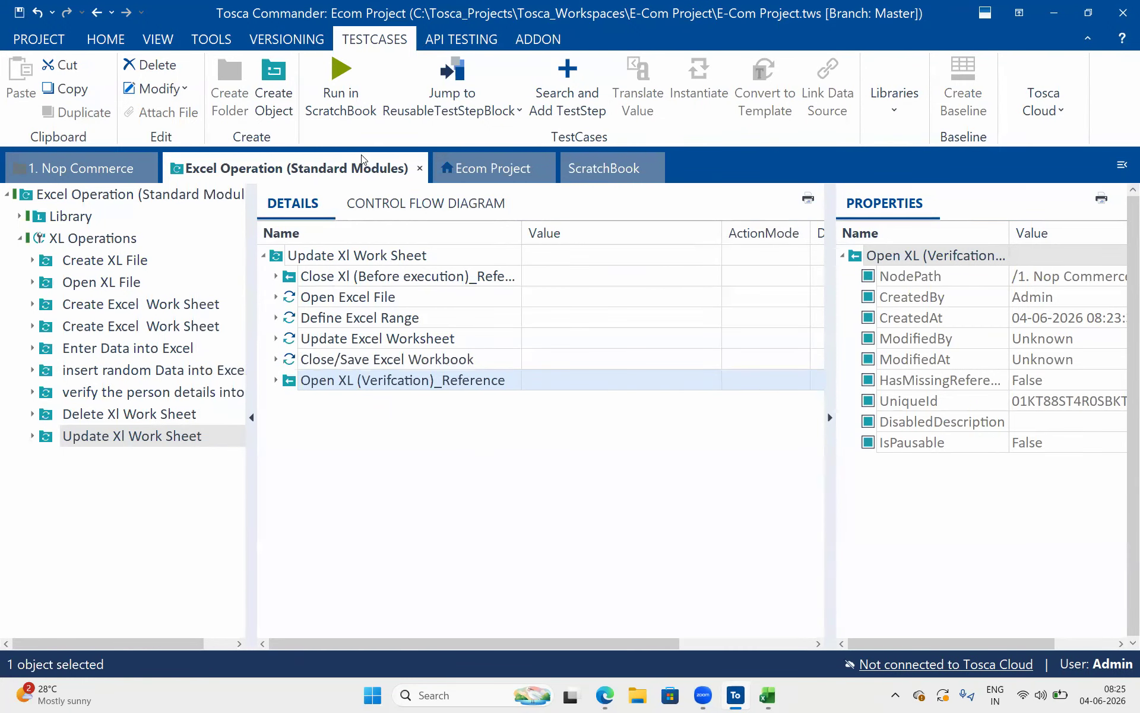
Add the Clear Excel Range module from the Ecom Project's Excel folder to the XL Operations test case and show its details
left_click(485, 172)
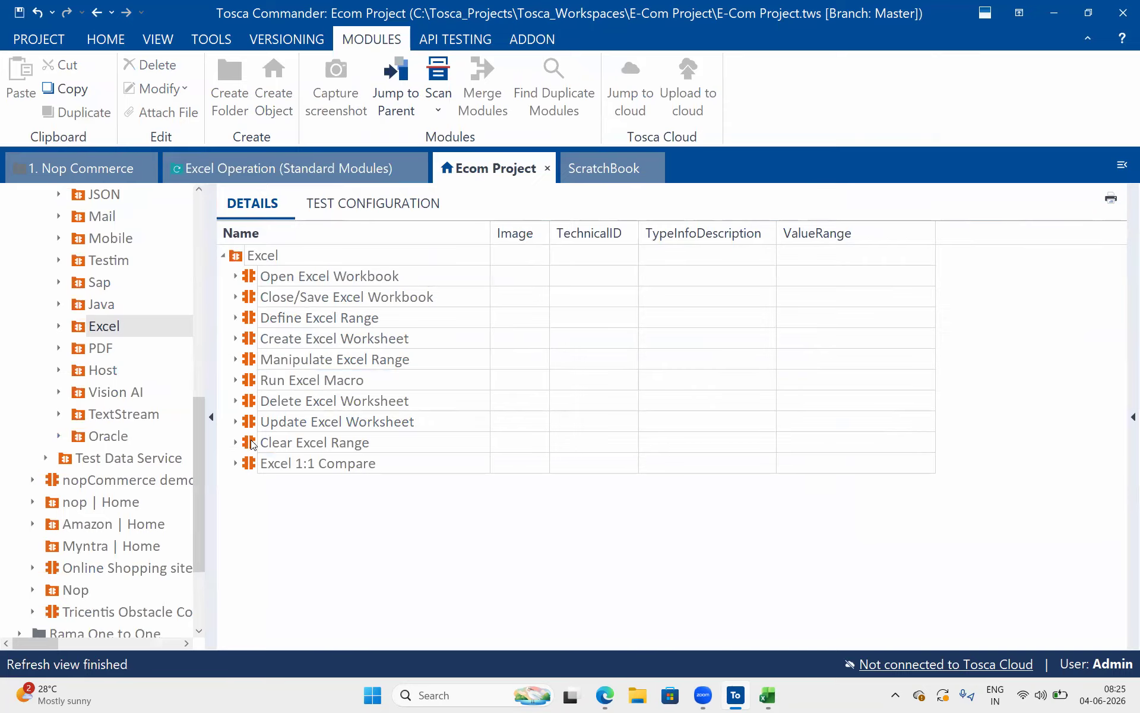
left_click(251, 443)
left_click_drag(254, 438, 90, 237)
left_click(137, 458)
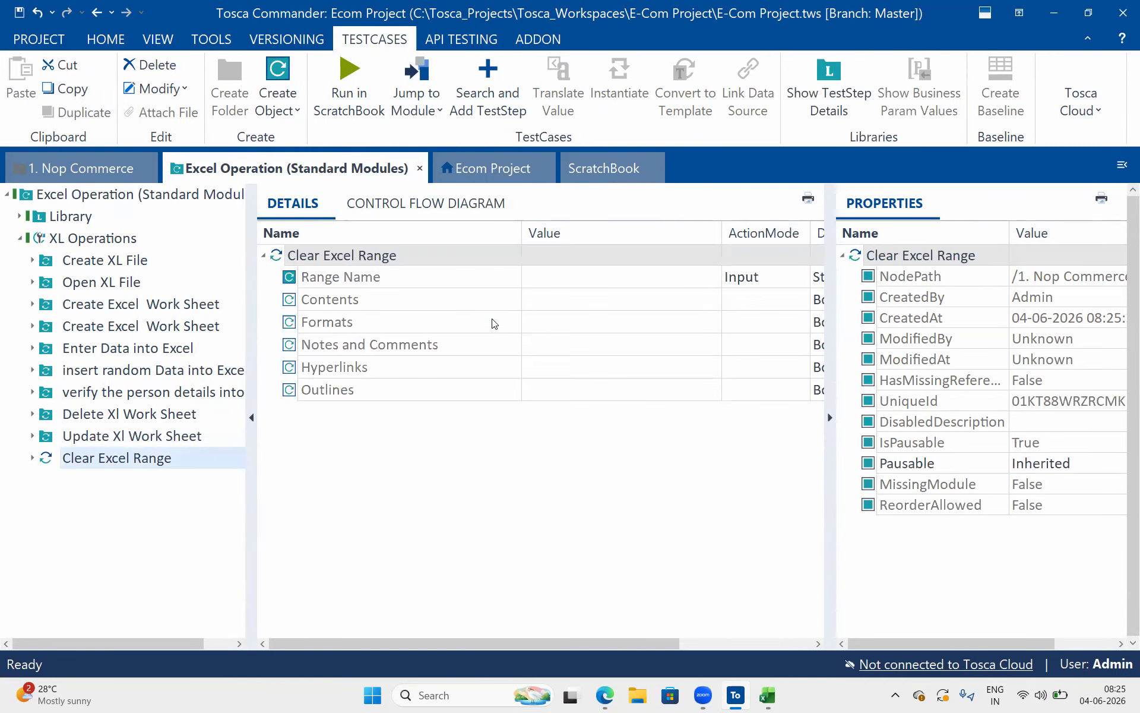
Narrow the Name column and examine the Clear Excel Range parameters from Contents to Outlines
left_click_drag(519, 232, 446, 232)
left_click(401, 298)
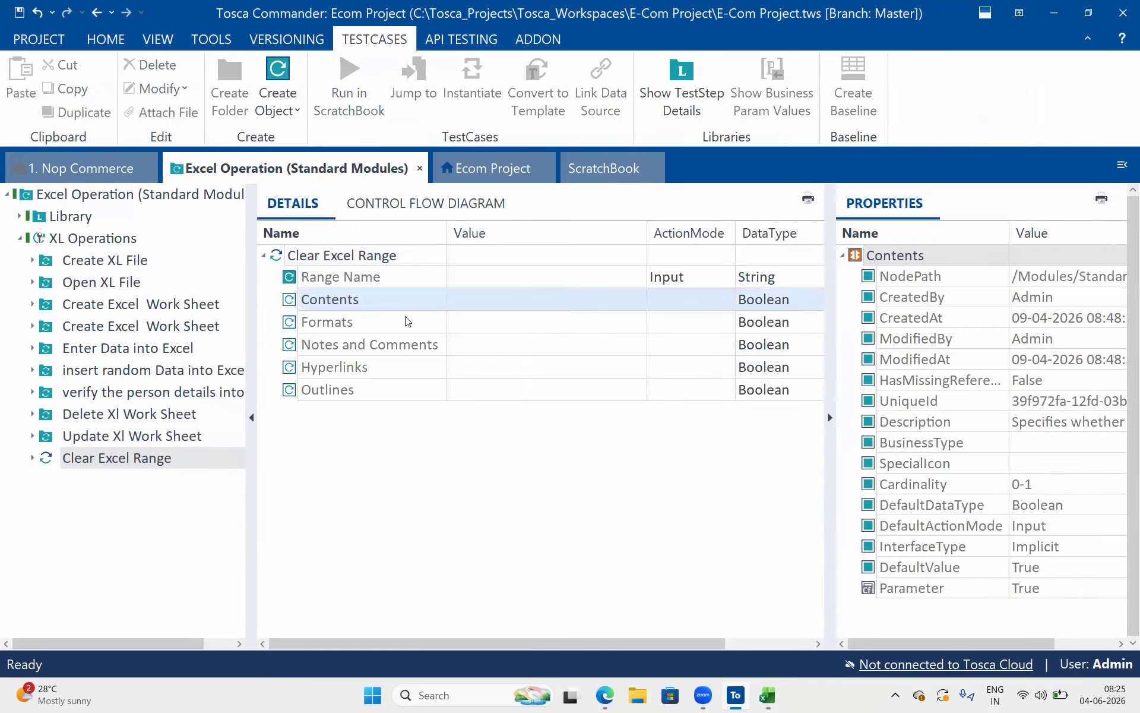
left_click(398, 374)
left_click(397, 389)
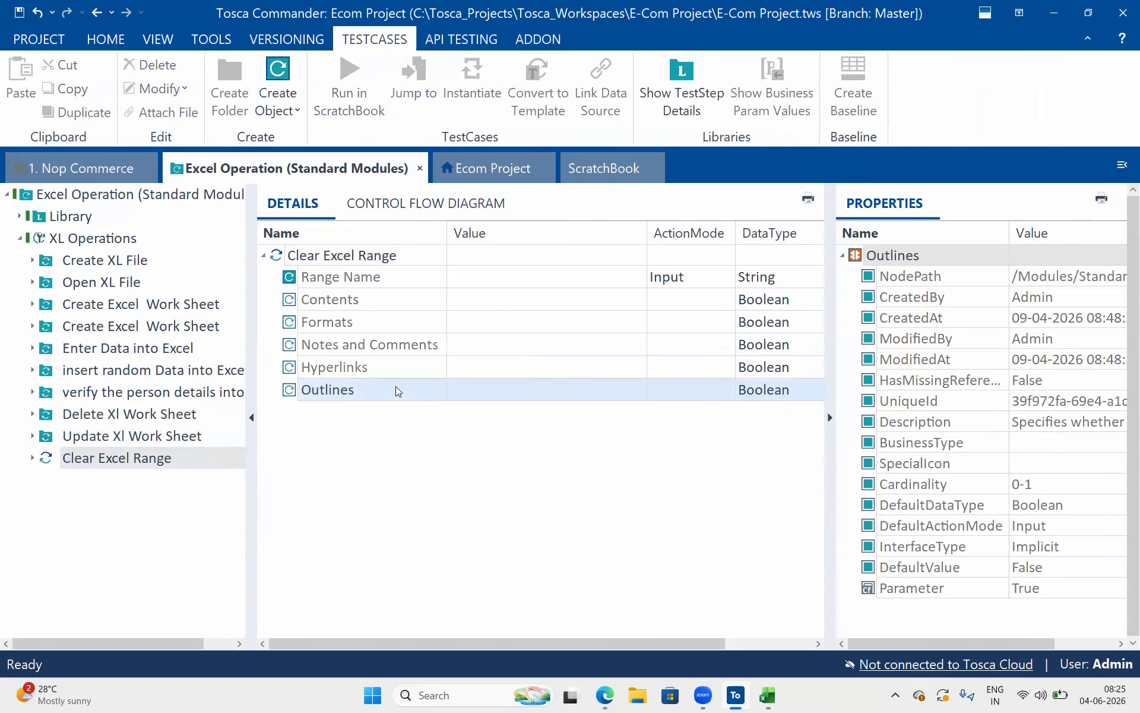
Add the Description column to the Ecom Project's Excel module list and expand the Clear Excel Range module
left_click(507, 167)
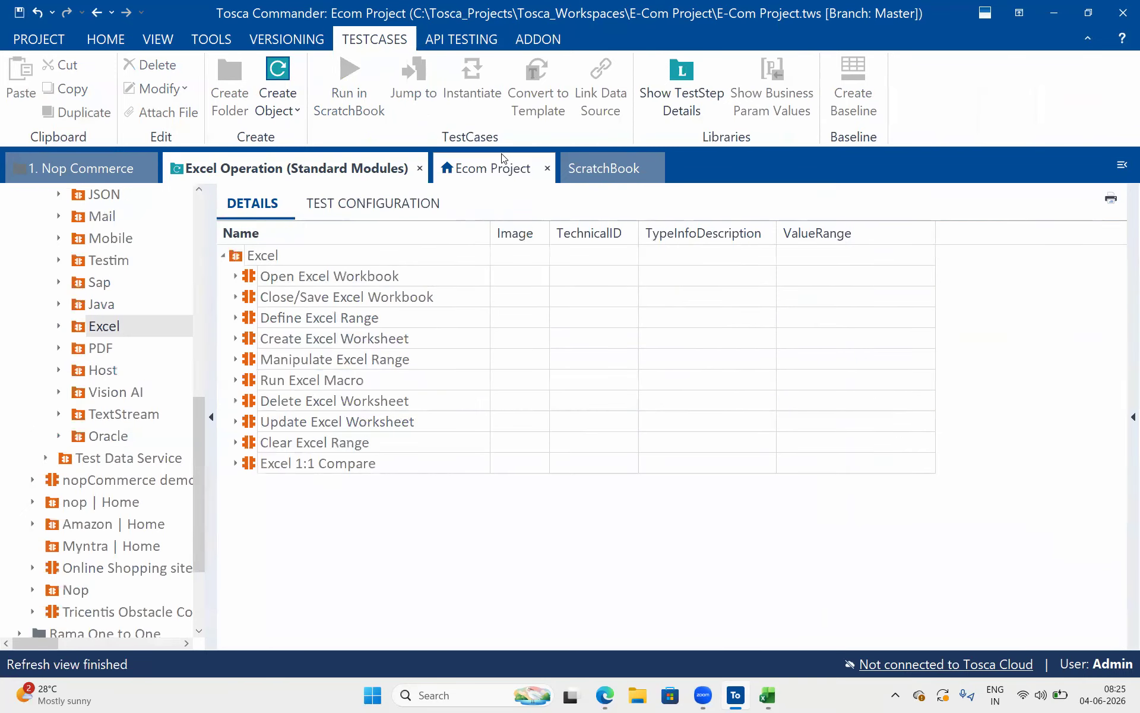
right_click(368, 238)
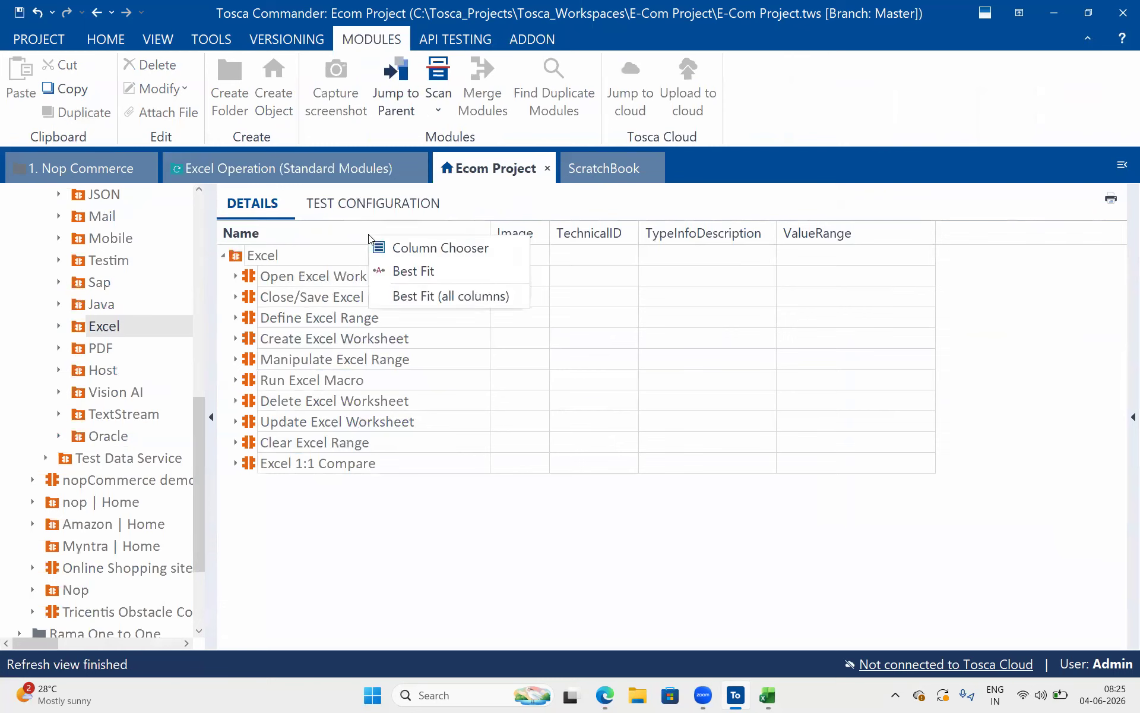
left_click(437, 249)
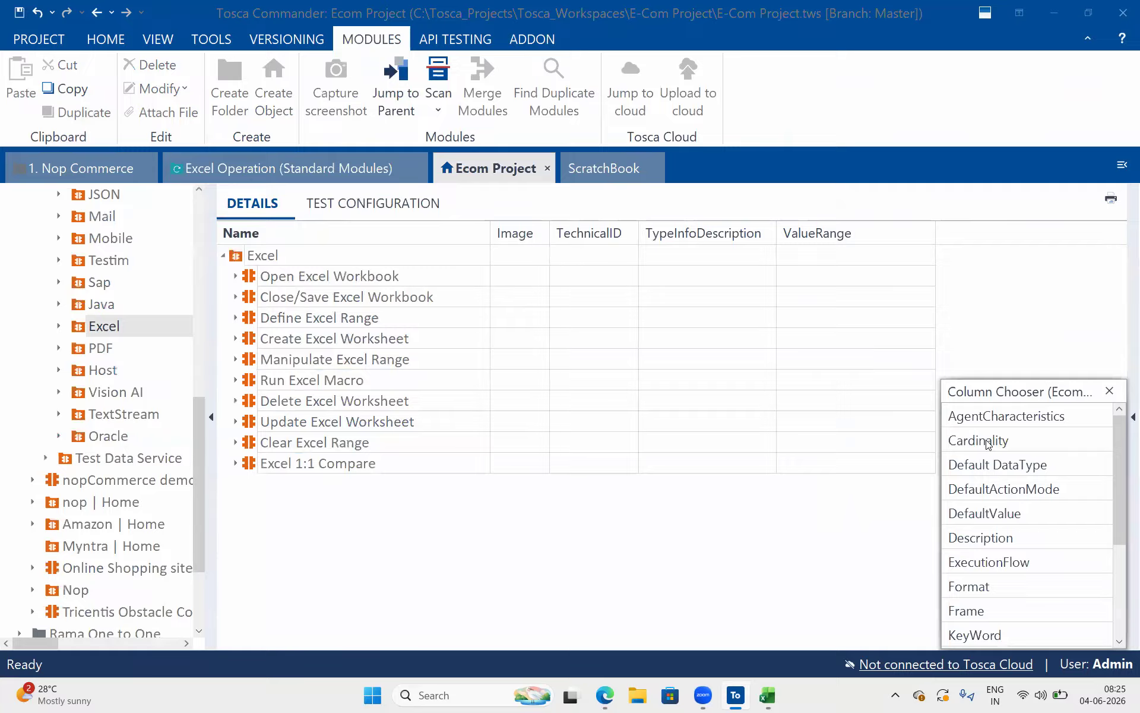
left_click_drag(985, 439, 971, 620)
scroll(971, 618, "down", 3)
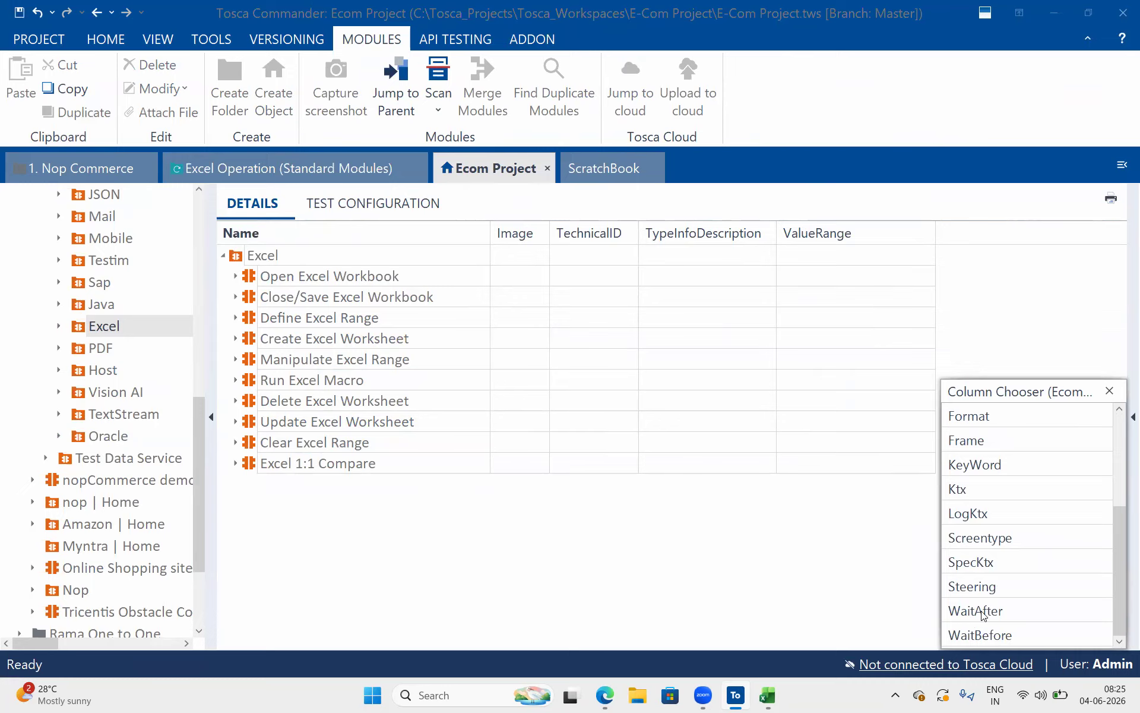
scroll(1004, 470, "up", 3)
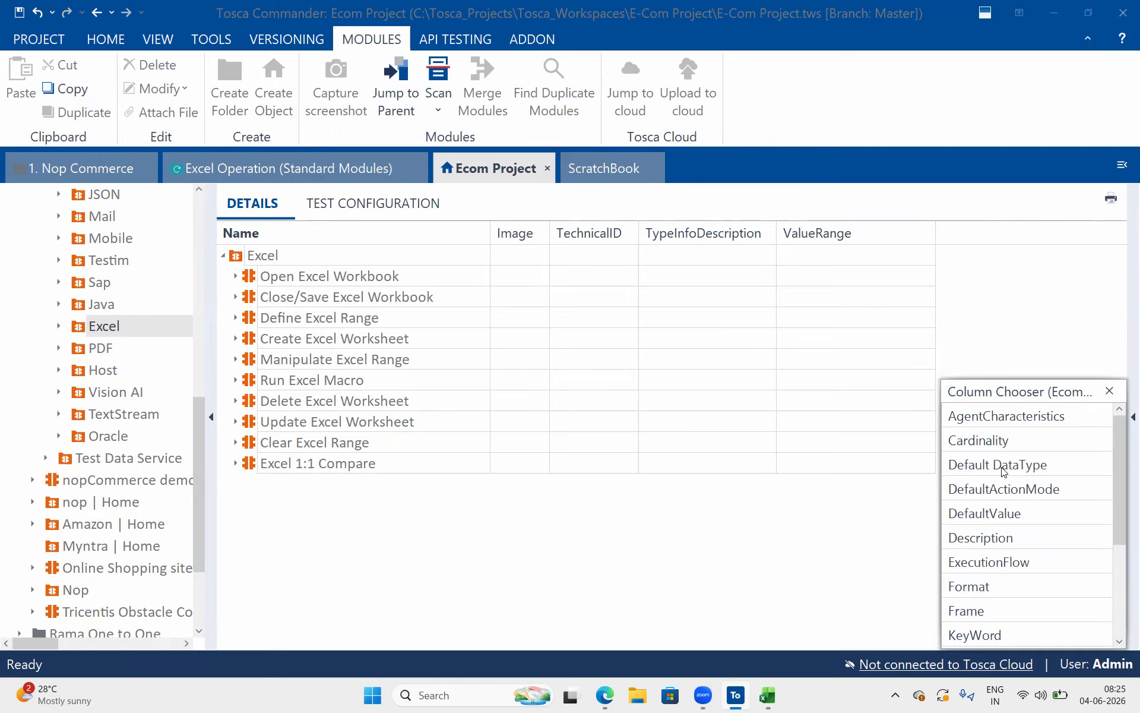
double_click(999, 538)
left_click(1108, 392)
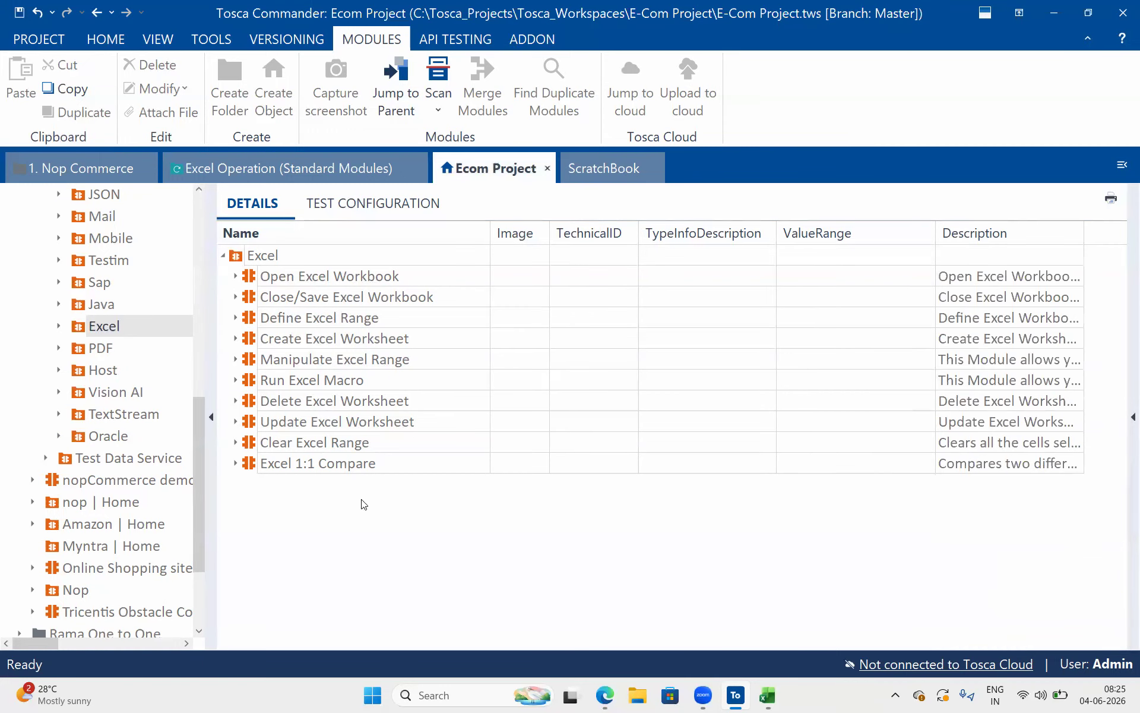
left_click(236, 442)
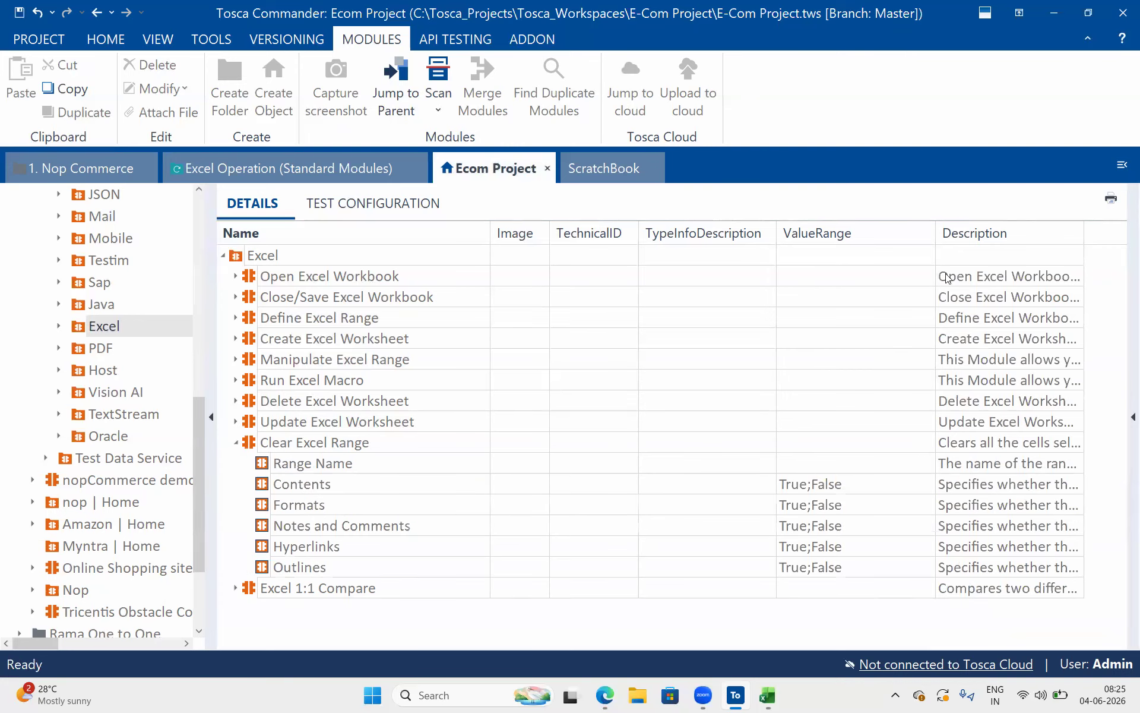
Narrow the ValueRange column and read the full description of the Clear Excel Range module's Contents parameter
left_click_drag(935, 234, 840, 241)
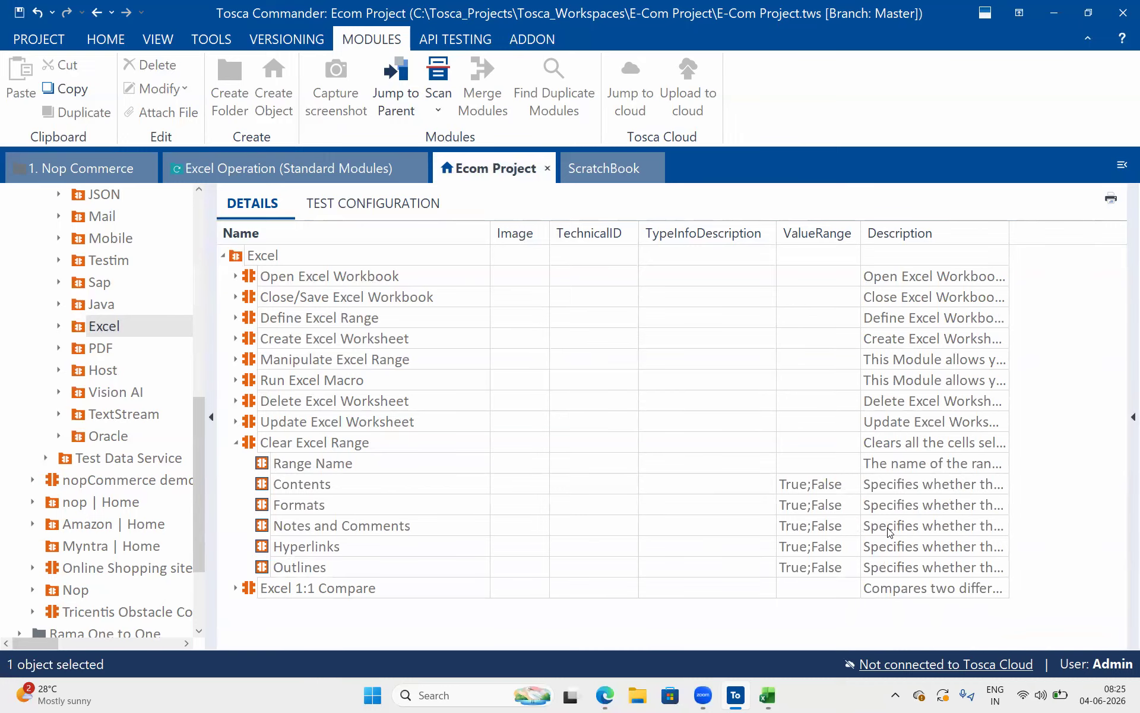
left_click(947, 488)
left_click(1004, 484)
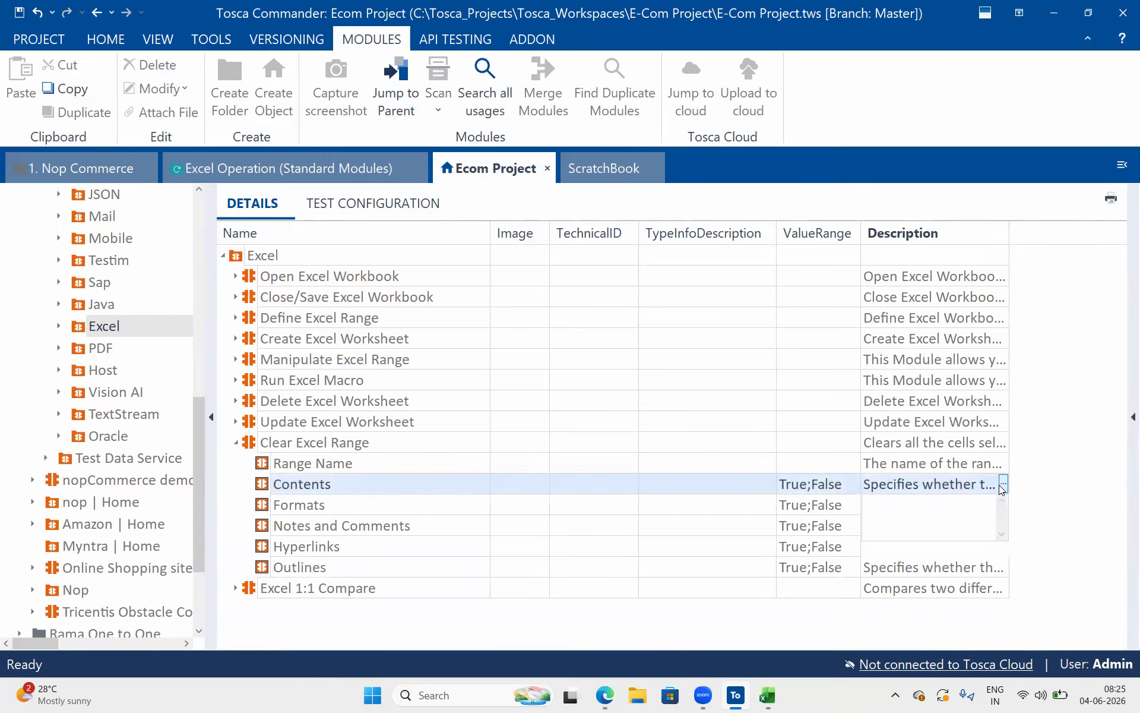
left_click_drag(1006, 554, 1111, 616)
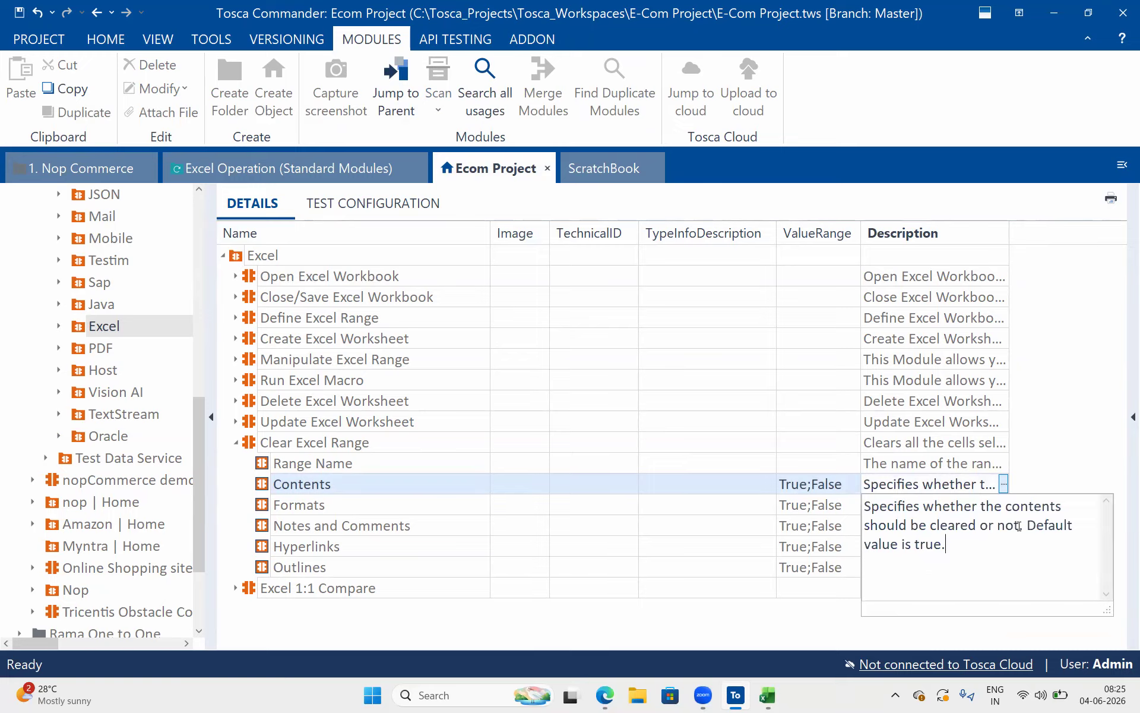
left_click_drag(1020, 524, 842, 485)
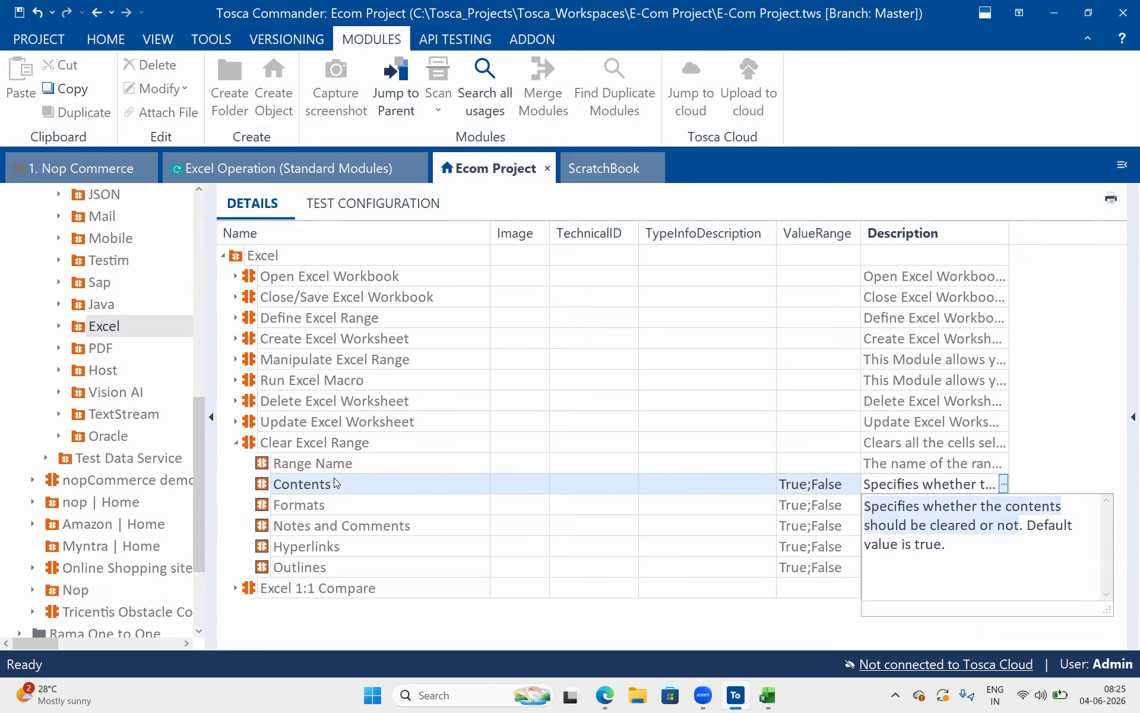
left_click_drag(946, 547, 912, 544)
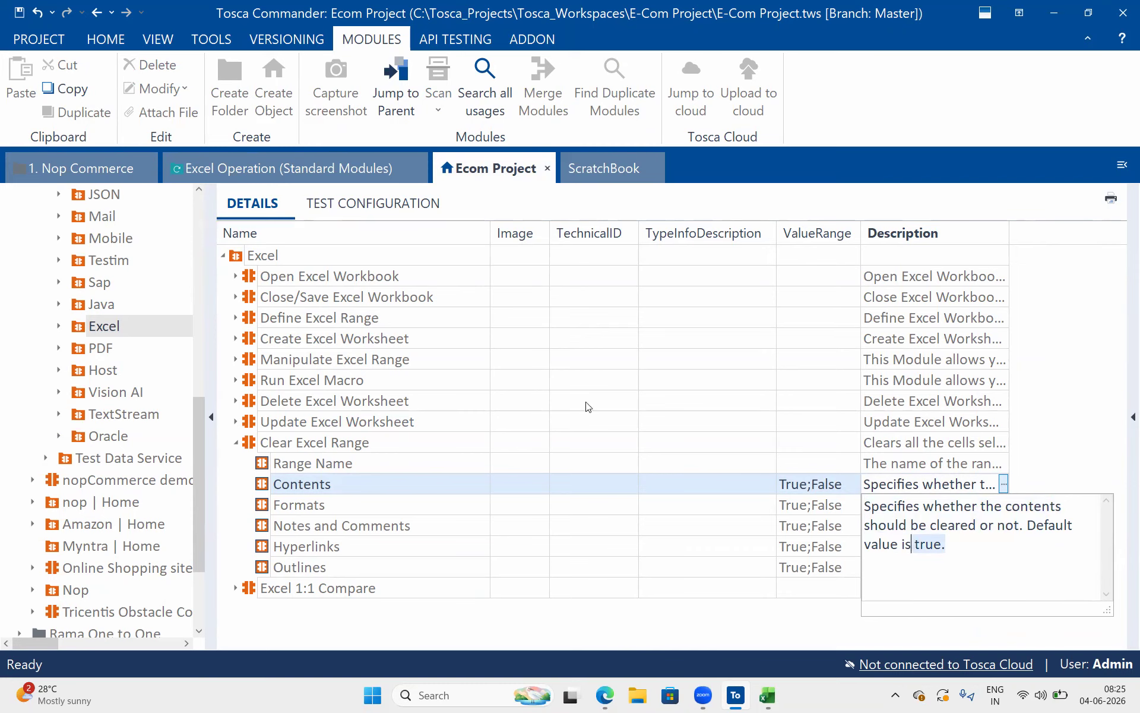
In the Excel Operation test case, set the Range Name of the Clear Excel Range step to a
left_click(376, 168)
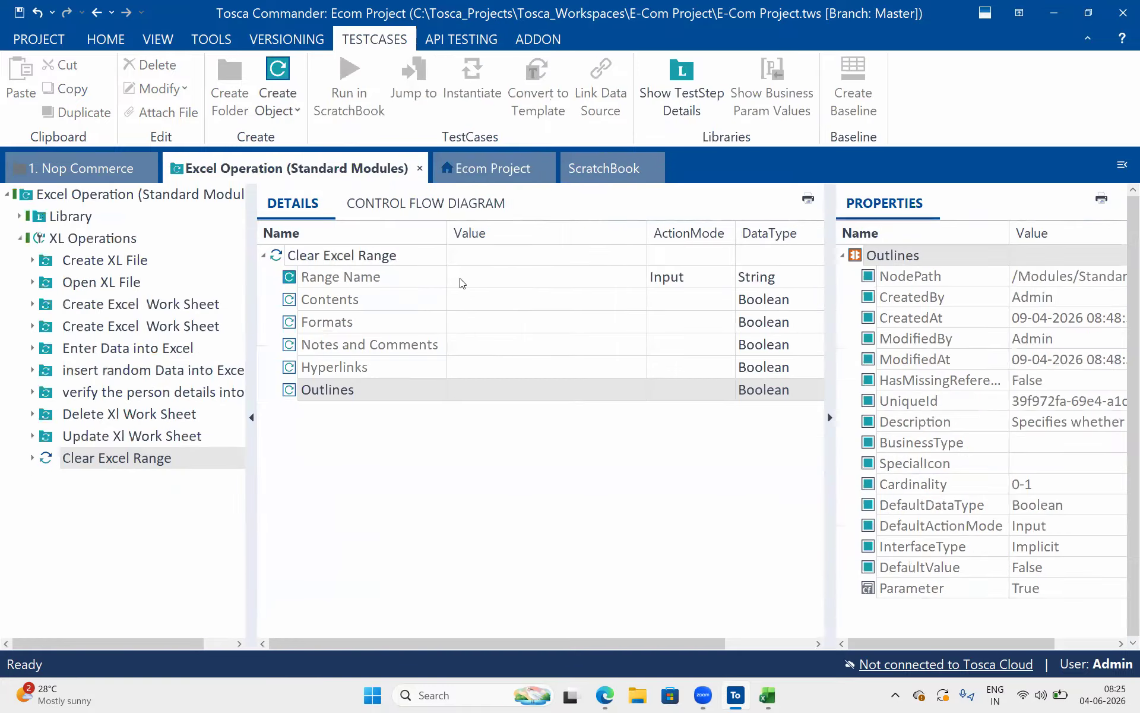
left_click(477, 294)
left_click(478, 295)
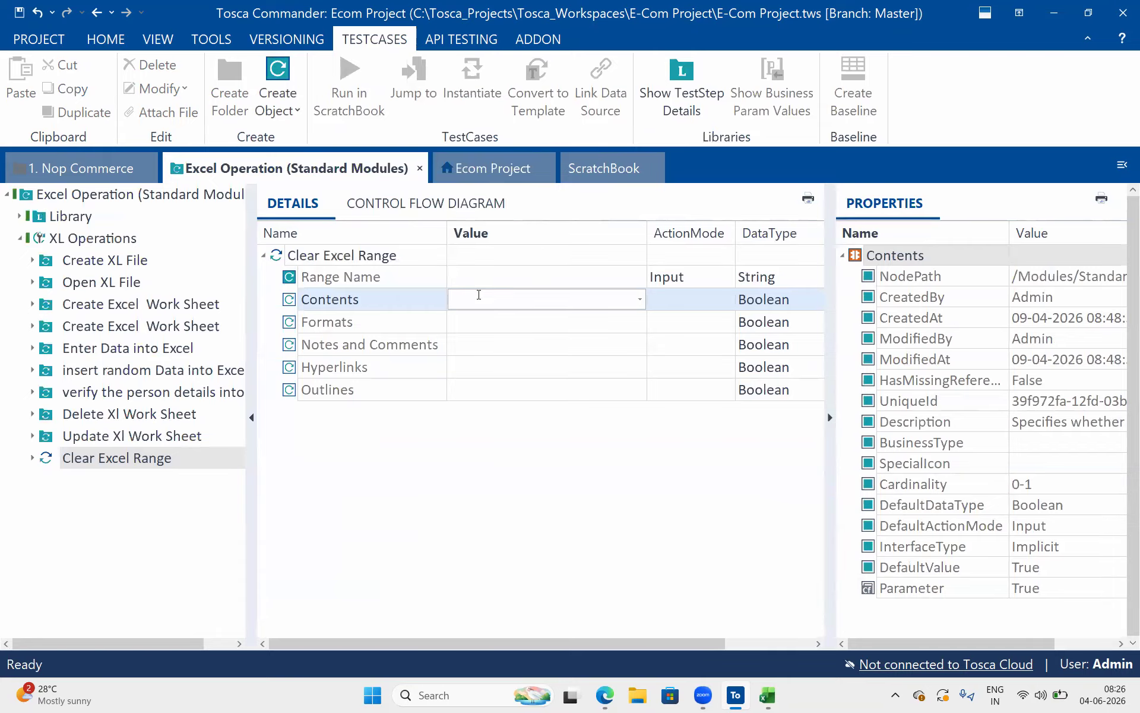
left_click(490, 282)
left_click(490, 283)
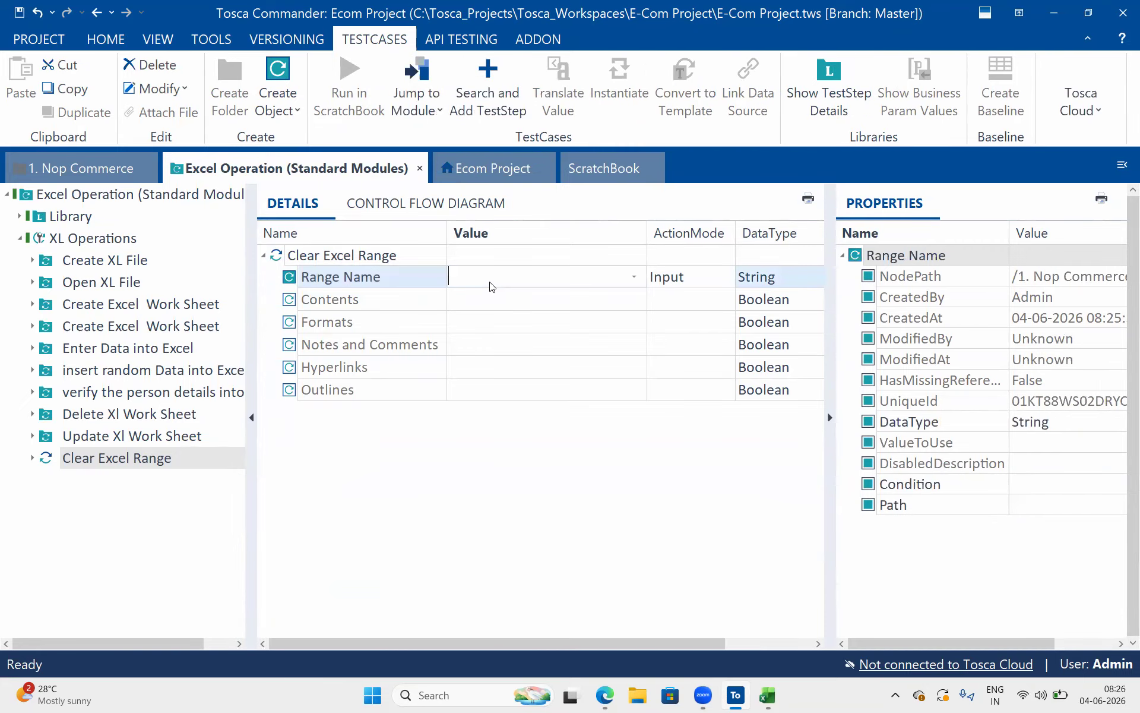
left_click(515, 385)
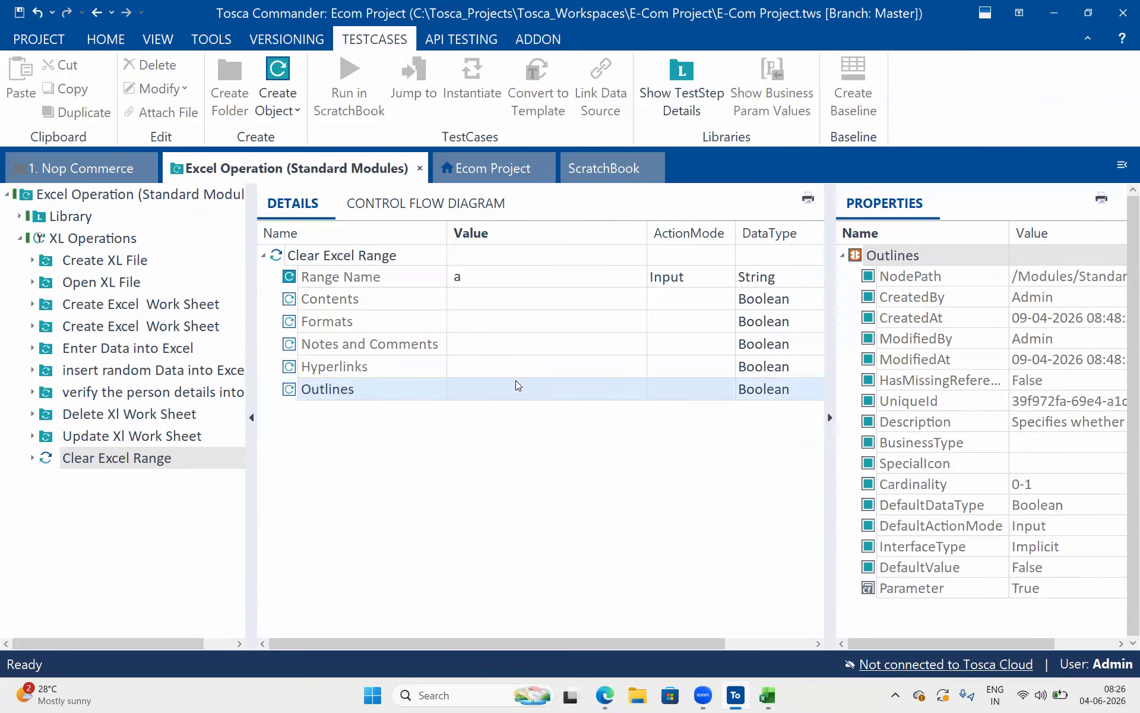
left_click(516, 385)
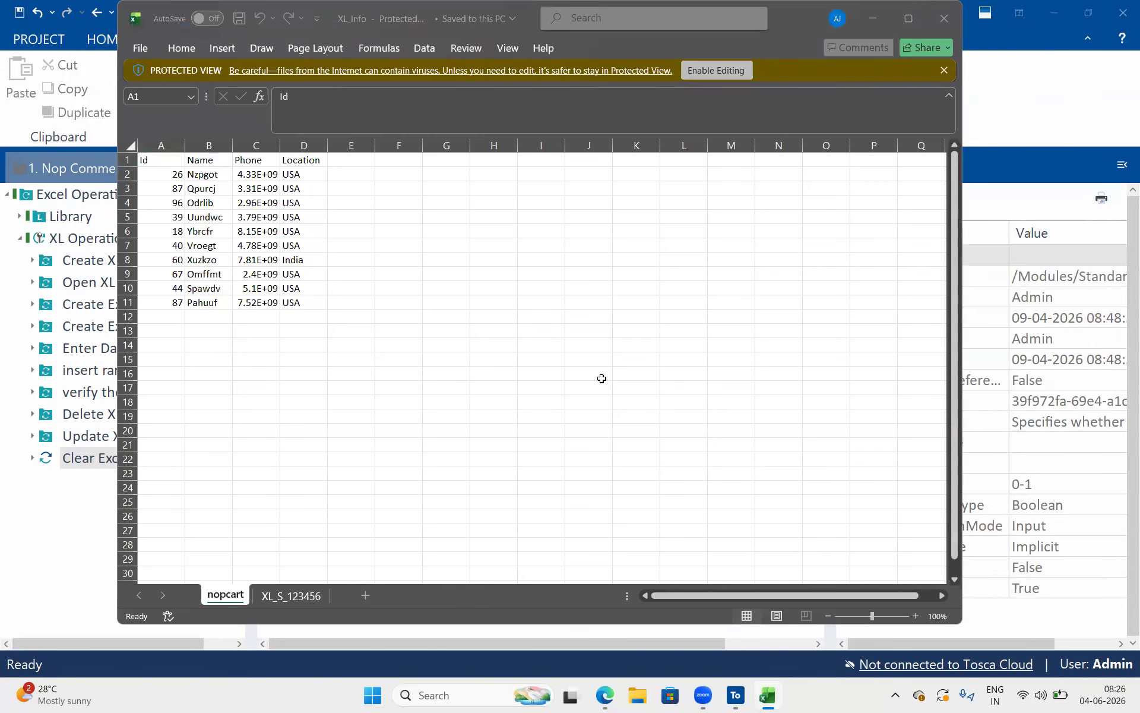
In the Ecom Project's Excel module list, read the description of Clear Excel Range's Formats parameter and check the parameters below it
left_click(486, 168)
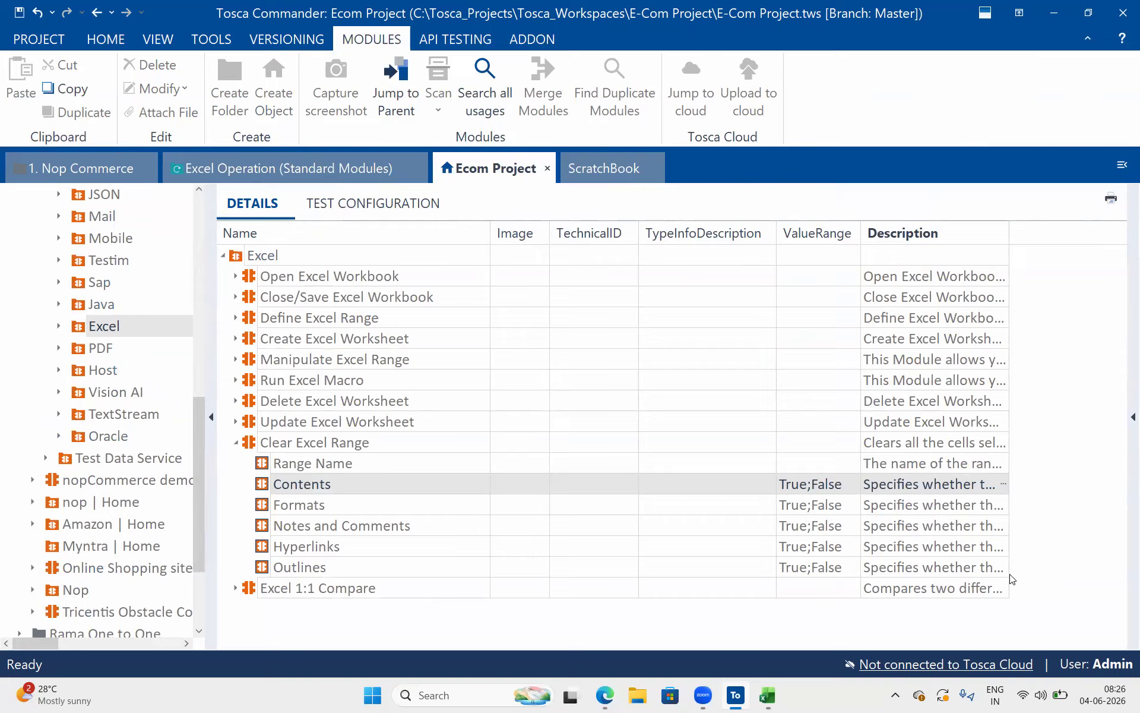
left_click(1008, 510)
left_click(1004, 505)
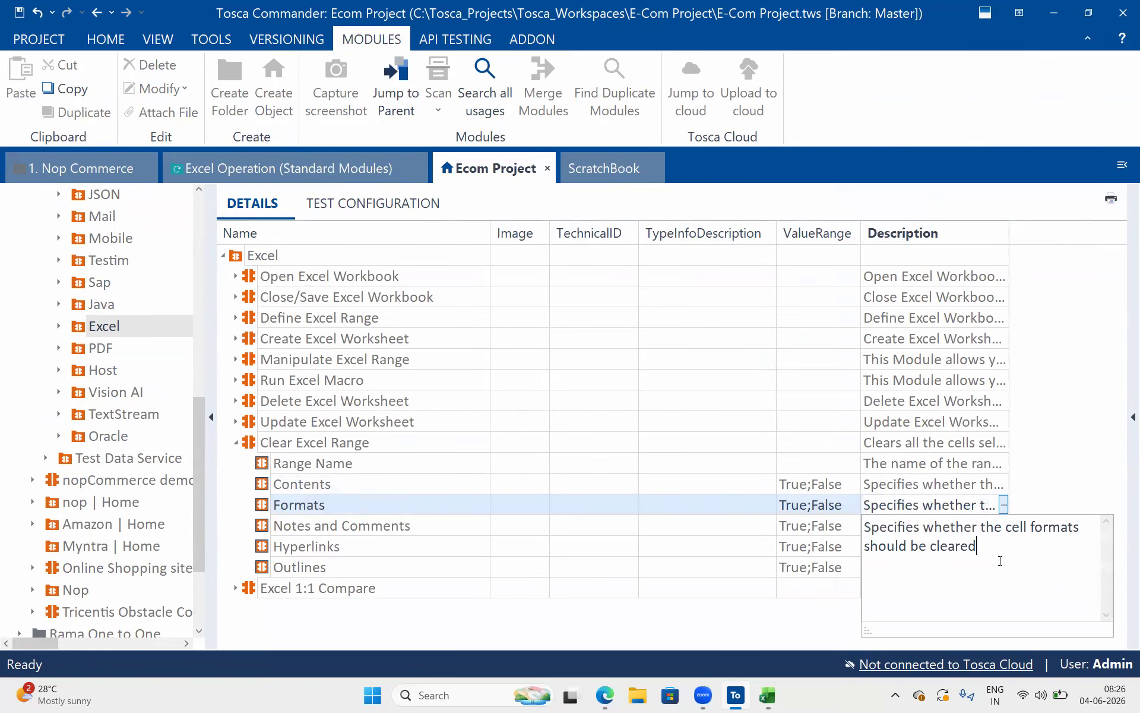
left_click_drag(999, 563, 898, 528)
left_click(746, 531)
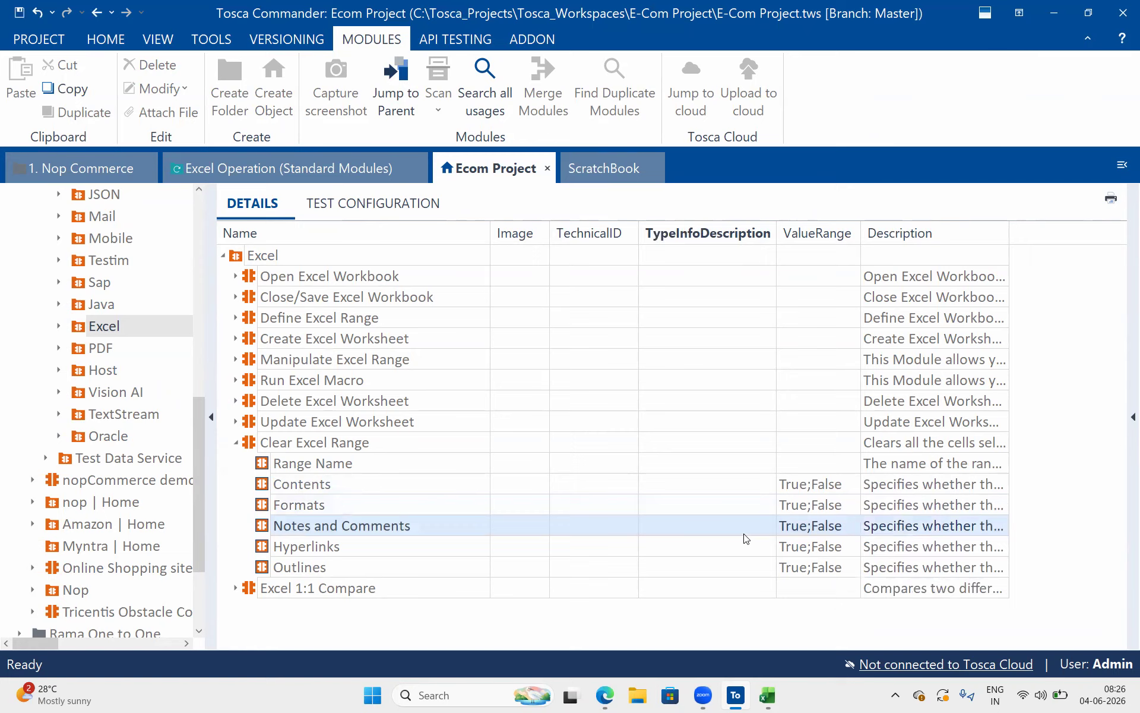
left_click(954, 543)
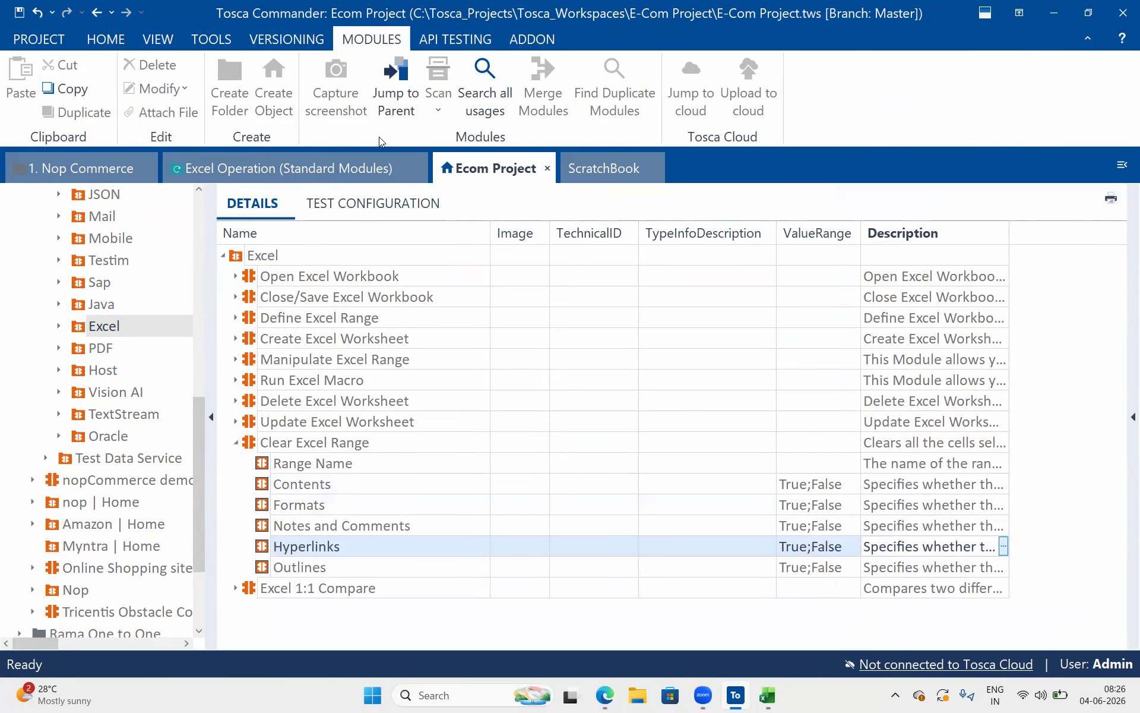
Back in the Excel Operation test case, copy the Update Xl Work Sheet folder and paste it into XL Operations
left_click(364, 173)
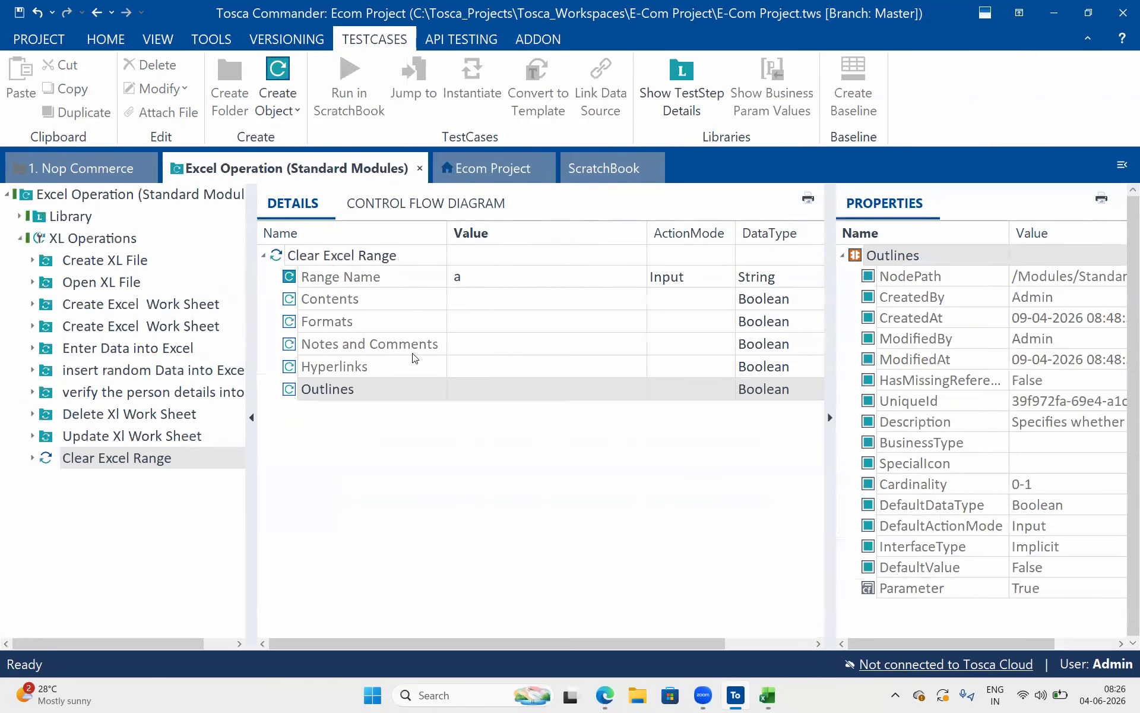
left_click(467, 297)
left_click(482, 373, "shift")
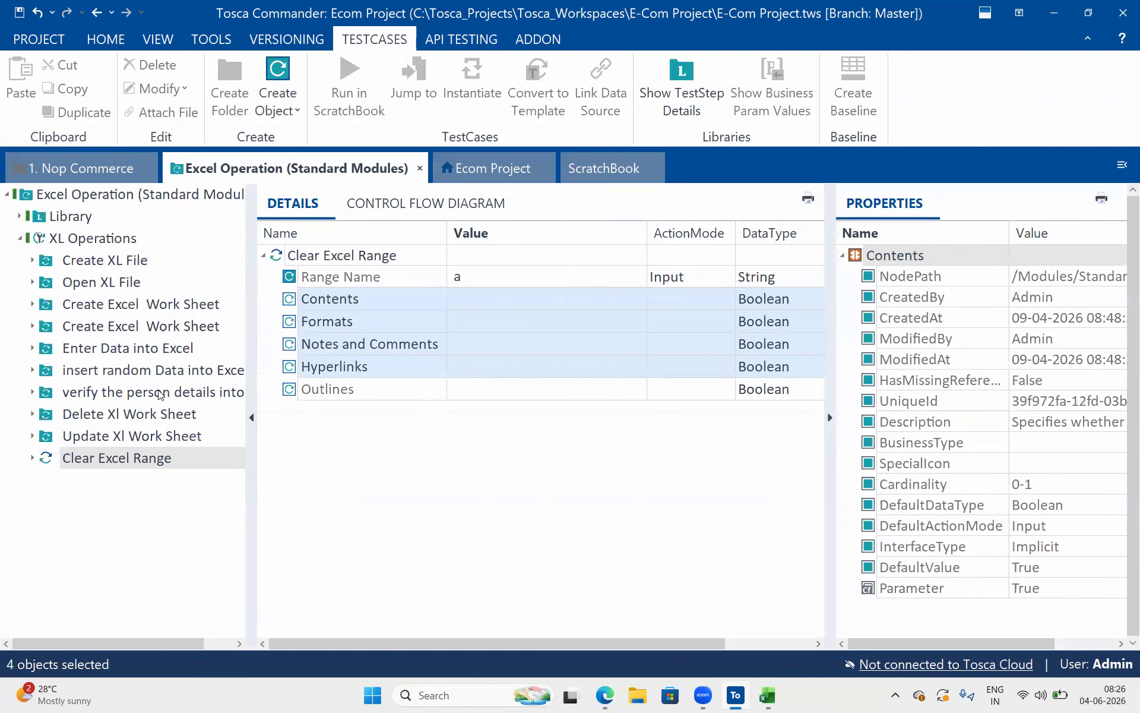
left_click(118, 444)
key("ctrl+c")
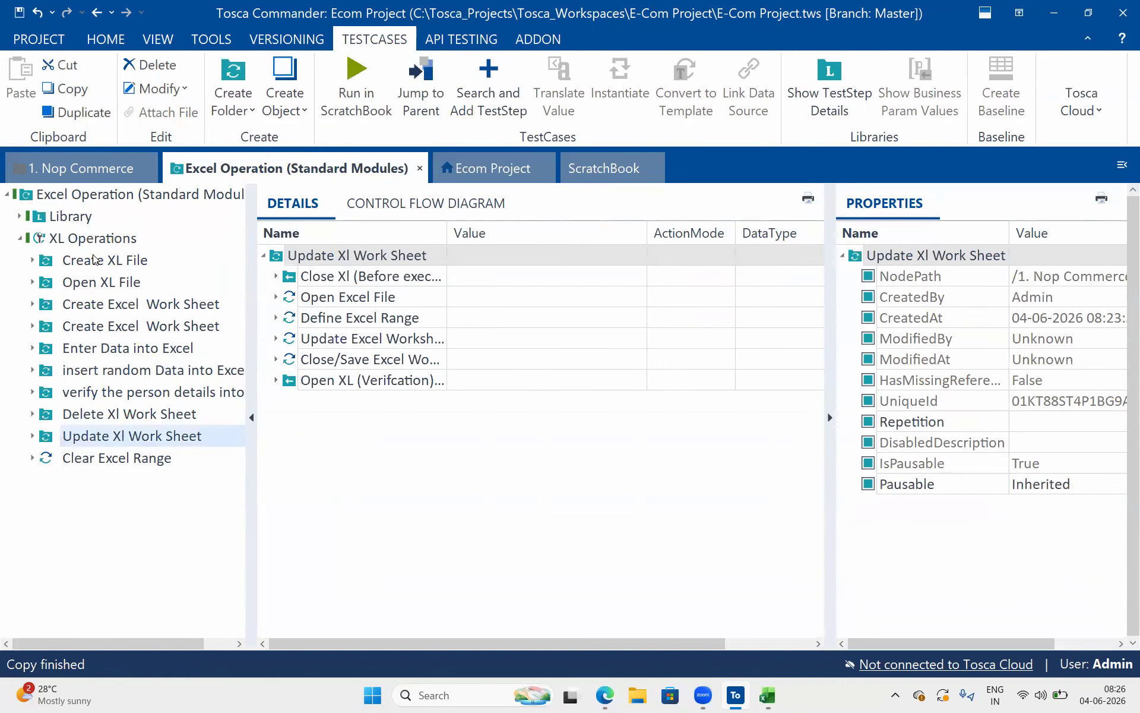
left_click(101, 241)
key("ctrl+v")
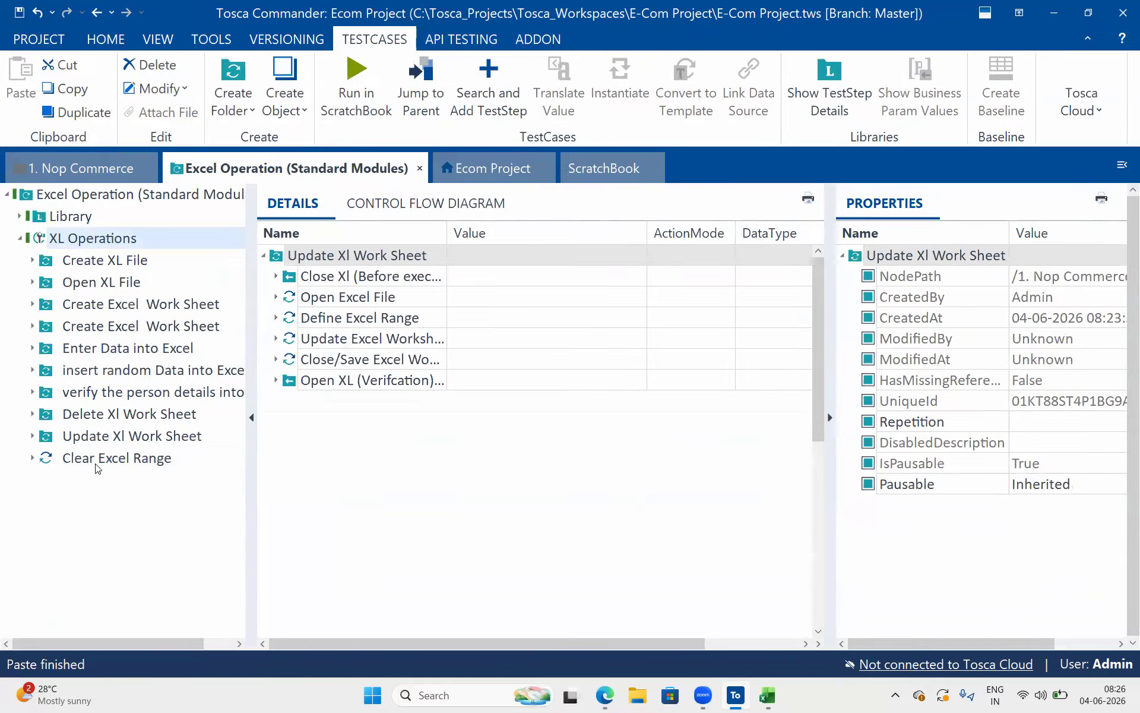
Move Clear Excel Range into the copied folder directly after Define Excel Range, replacing the Update Excel Worksheet step
left_click_drag(91, 484, 83, 459)
left_click(83, 475)
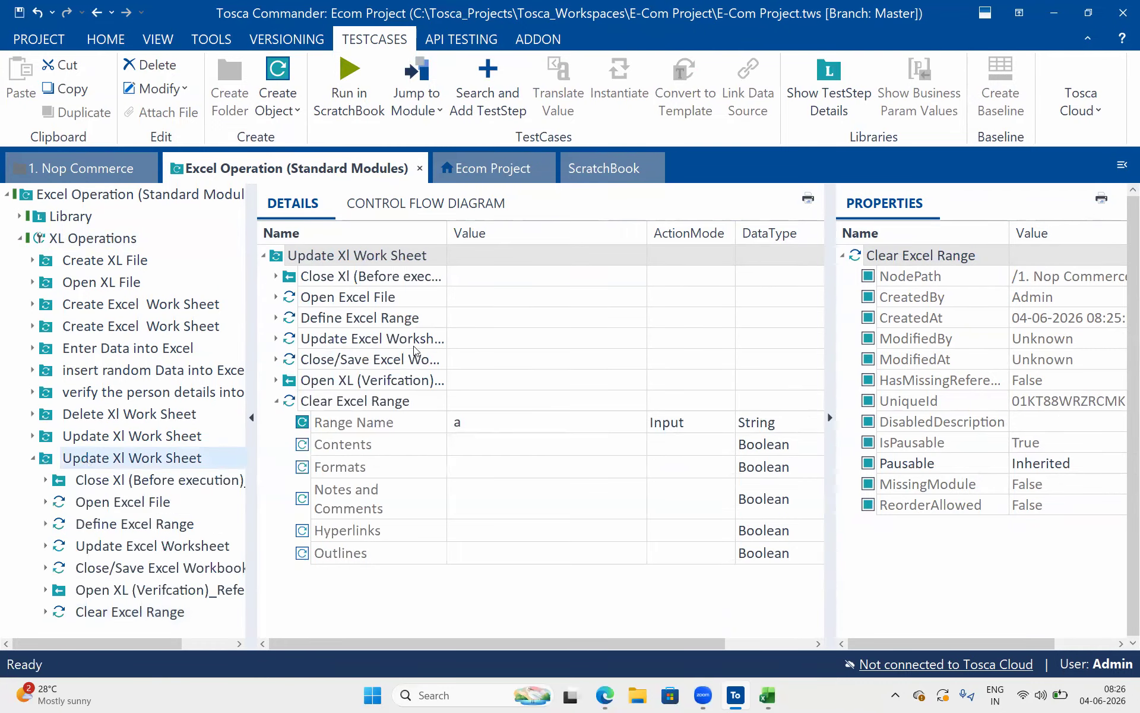
left_click_drag(301, 401, 310, 346)
left_click(321, 338)
key("Delete")
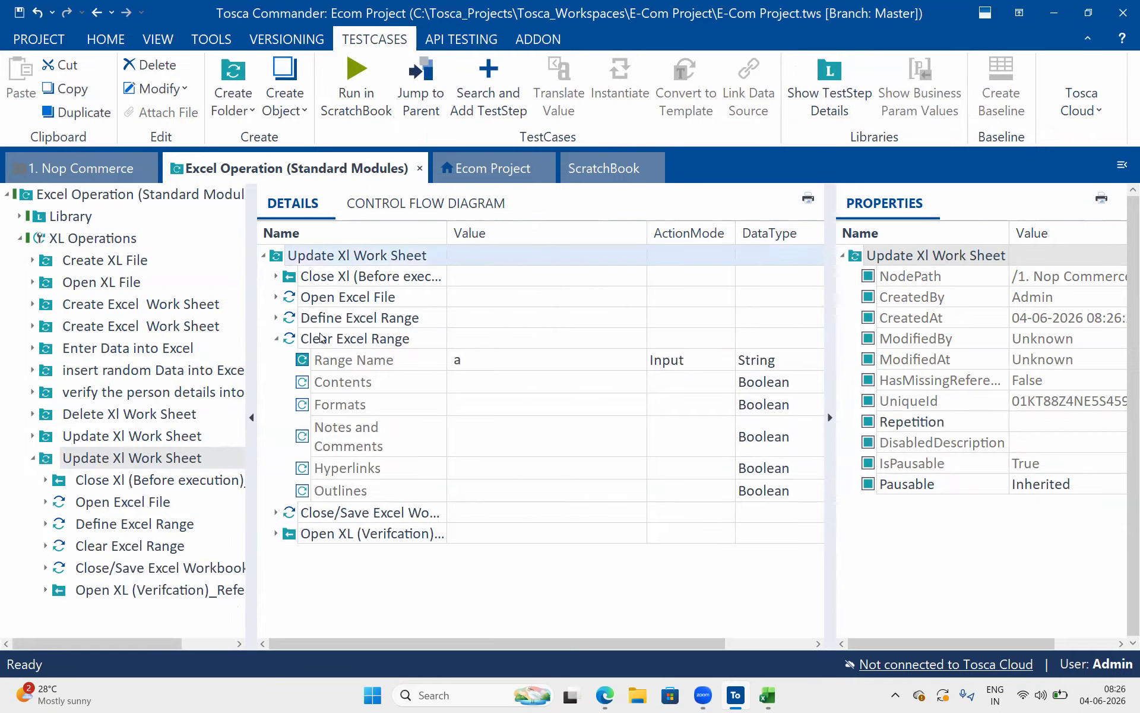
Check the worksheet, range name and data range of Define Excel Range against Clear Excel Range, and collapse both steps
left_click(276, 318)
left_click(572, 447)
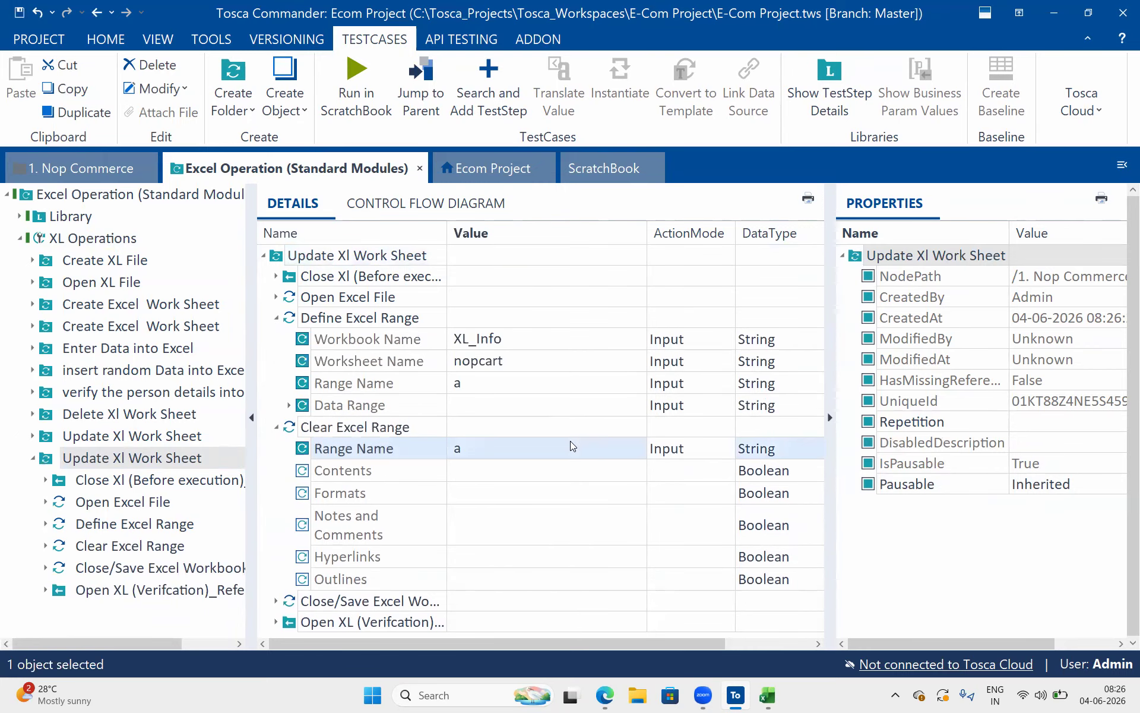
left_click(530, 368)
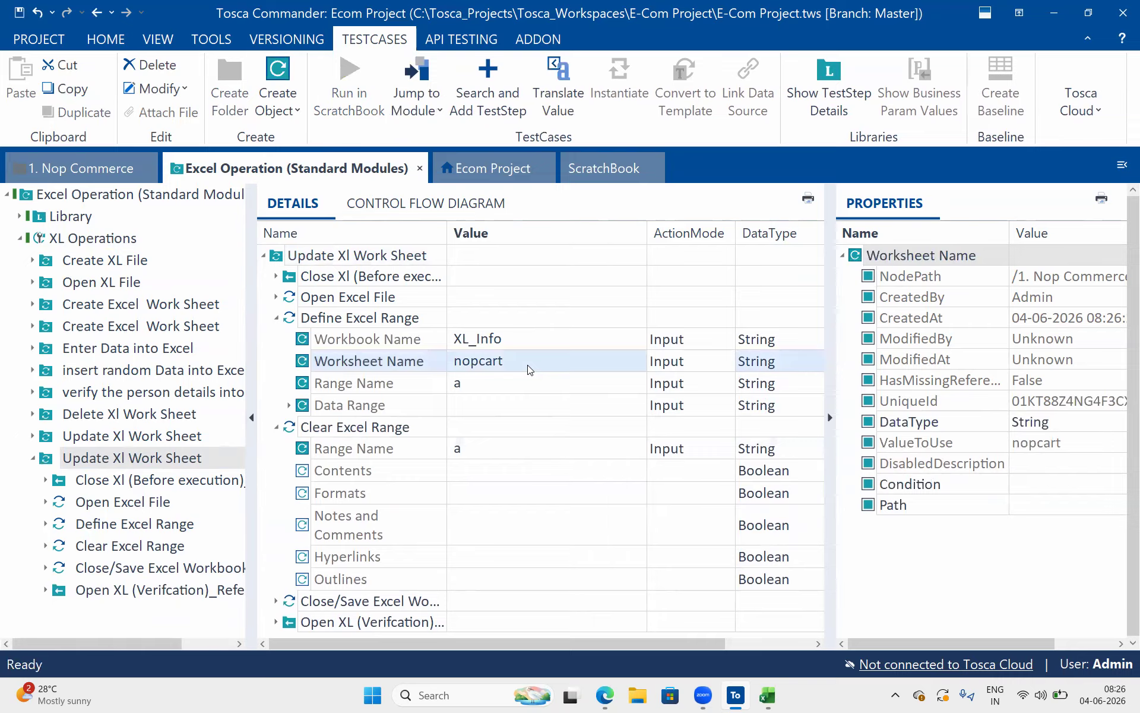
left_click(291, 406)
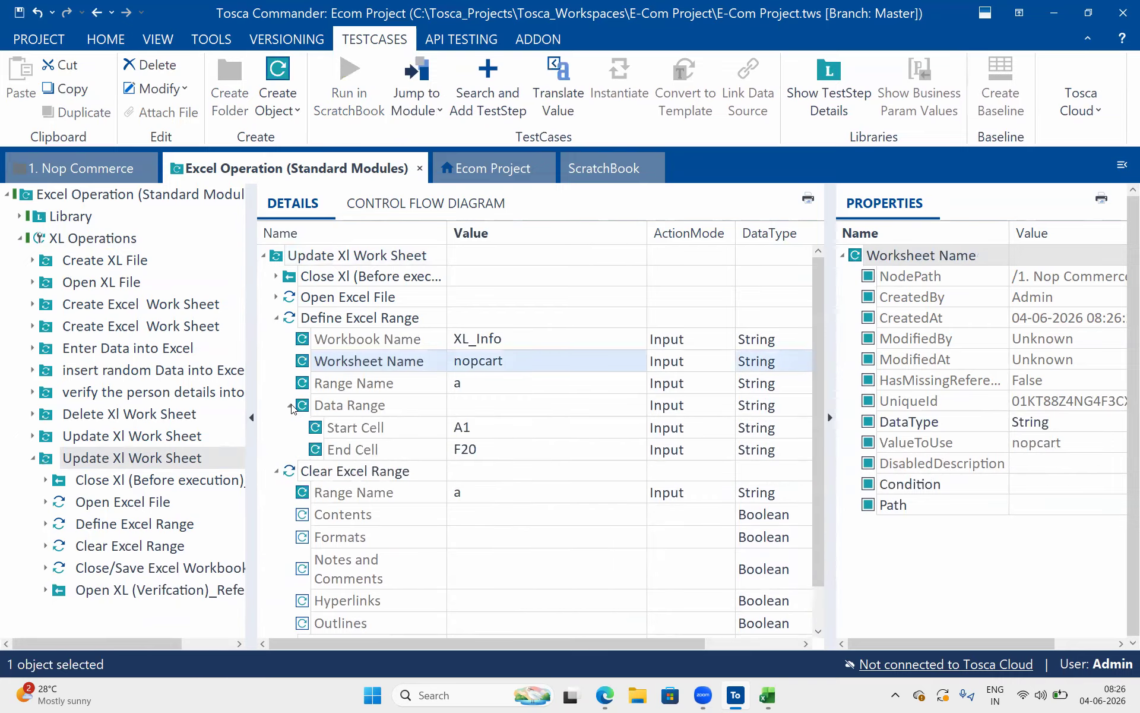
left_click(290, 405)
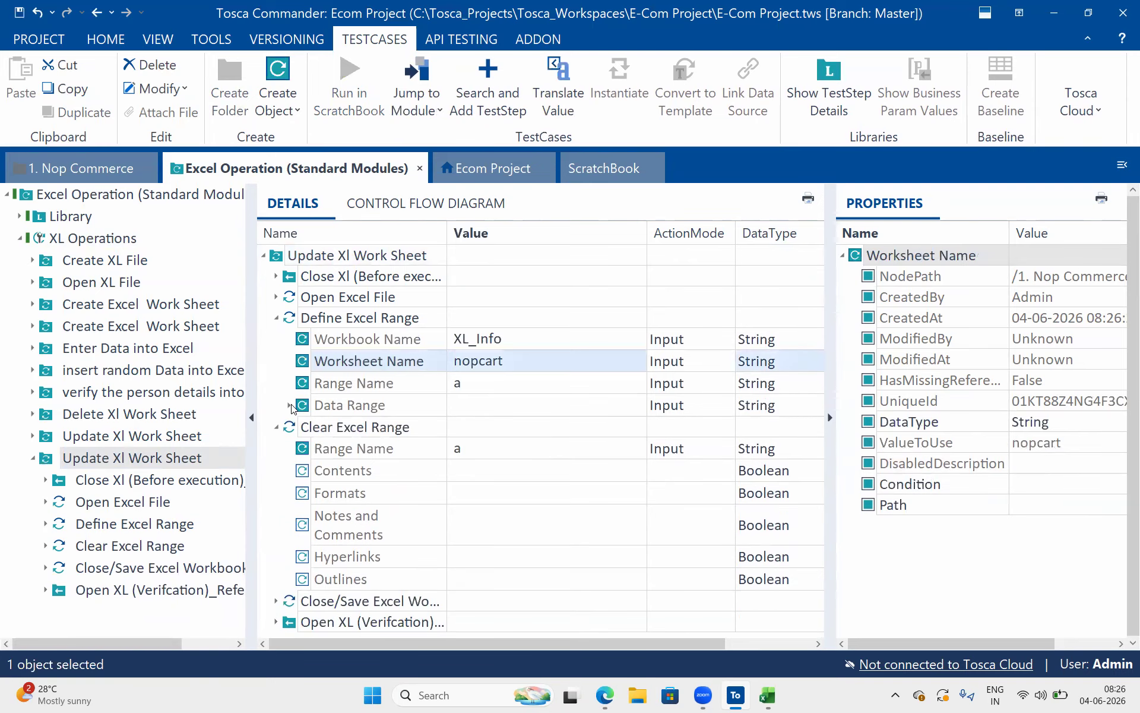
left_click(276, 319)
left_click(276, 340)
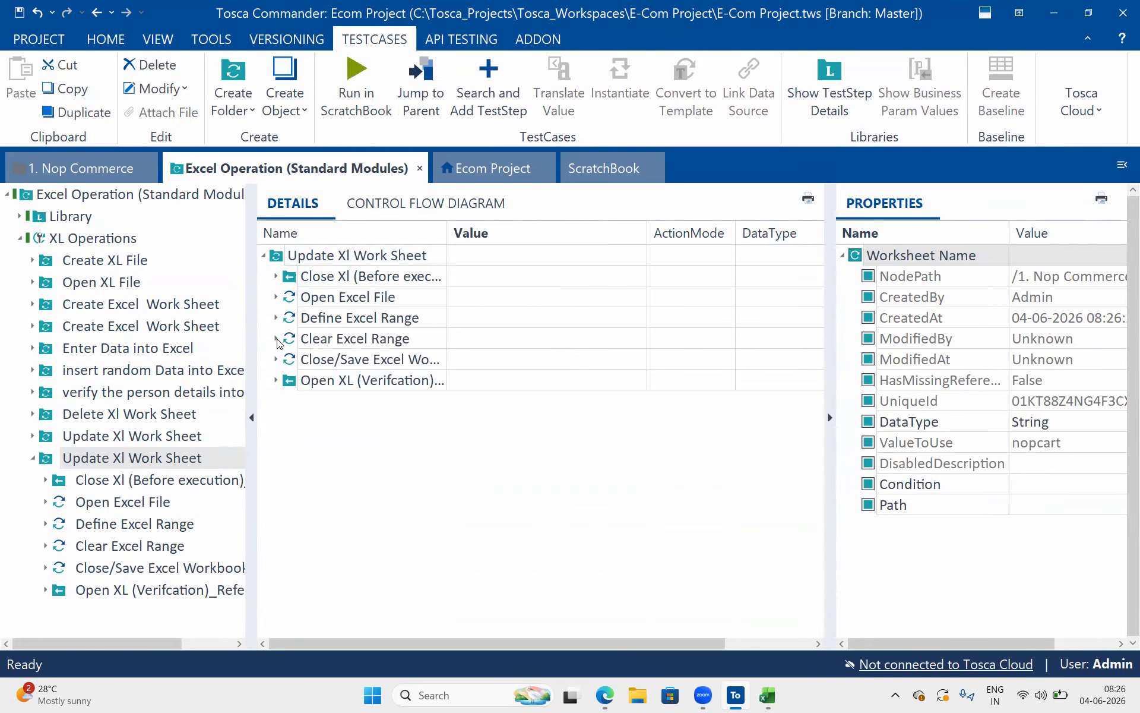
Run the copied Update Xl Work Sheet folder in ScratchBook and inspect the nopcart worksheet's cell range in the opened XL_Info workbook
left_click(319, 260)
left_click(358, 89)
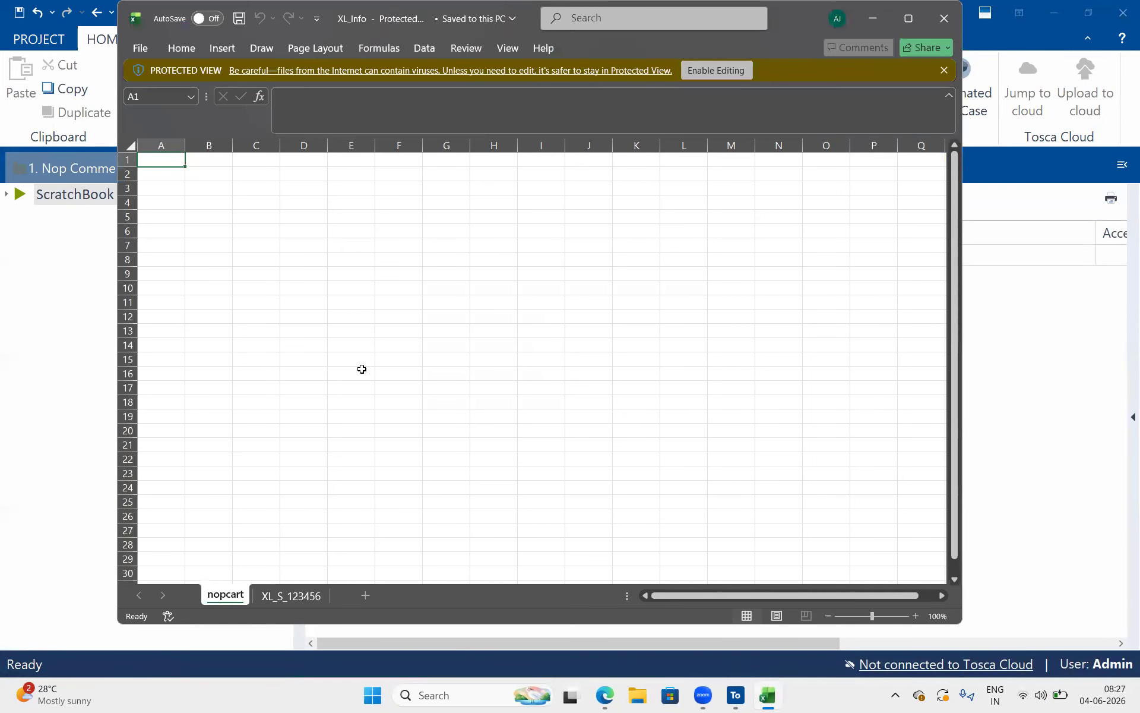
left_click_drag(182, 159, 365, 382)
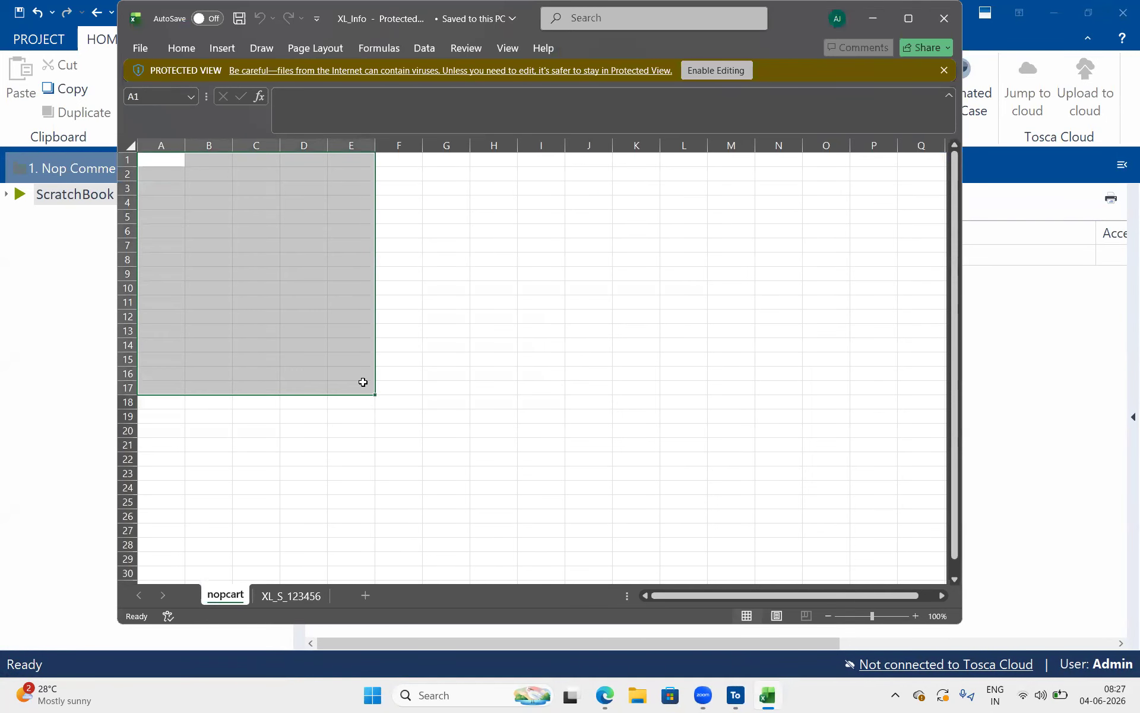
left_click(380, 413)
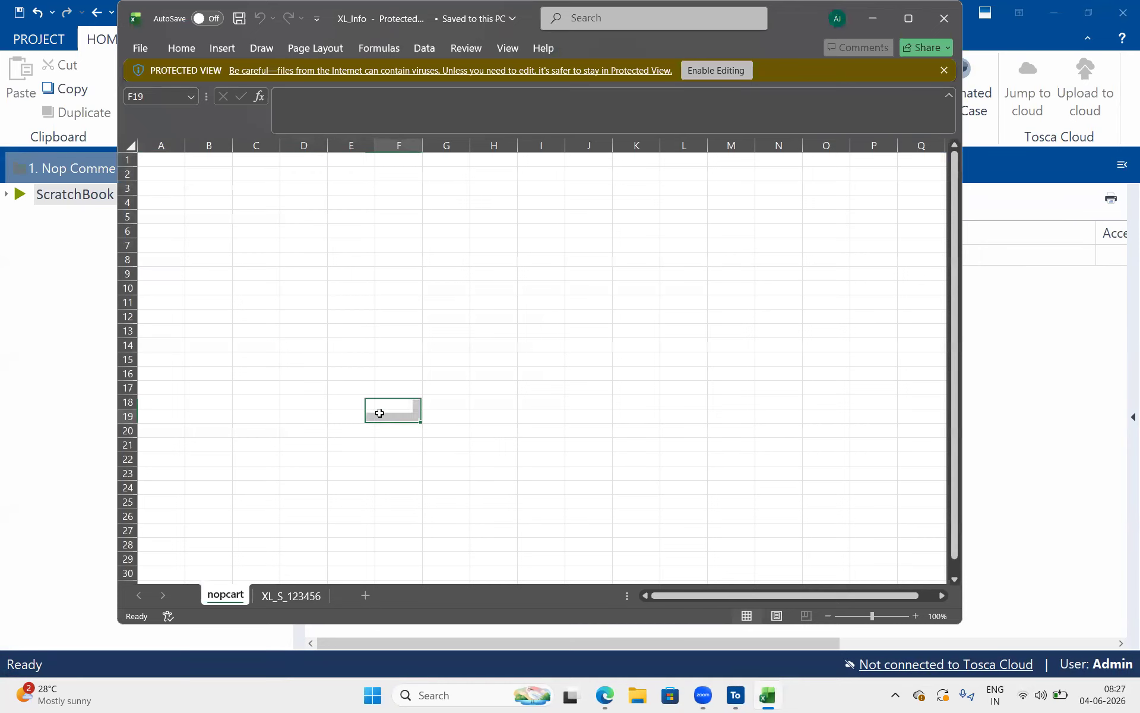
left_click(1, 259)
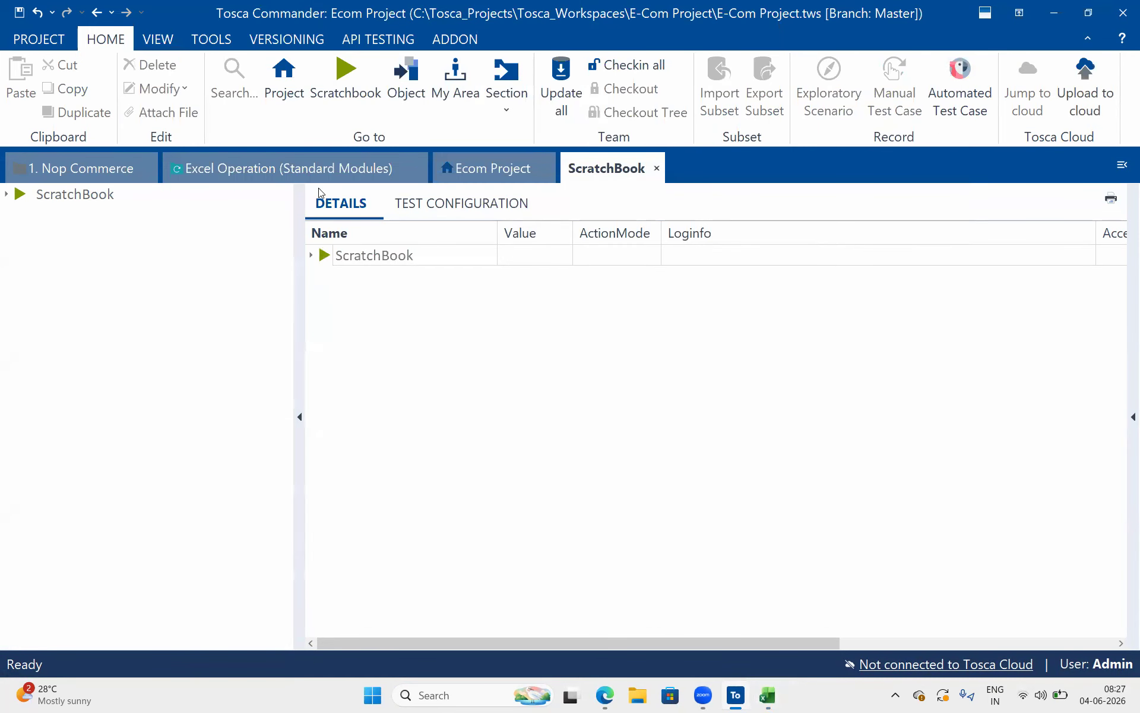
Return to the Excel Operation test case and review the Range Name and Contents parameters of the Clear Excel Range step
left_click(297, 170)
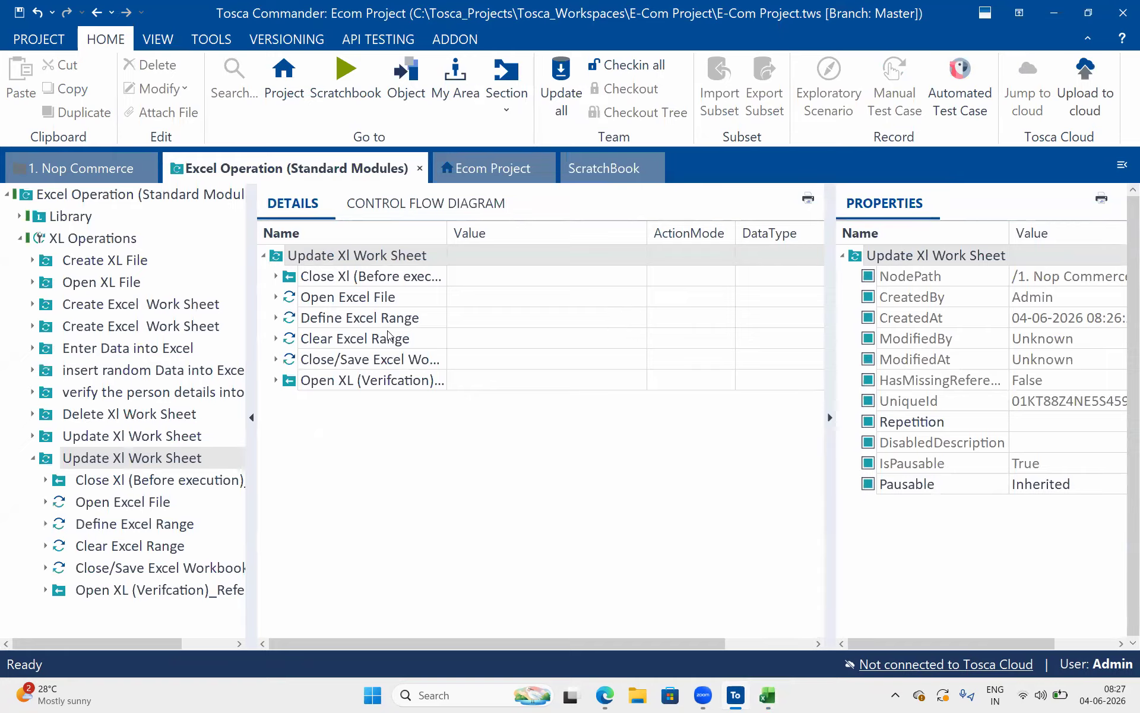
left_click(276, 339)
left_click(428, 380)
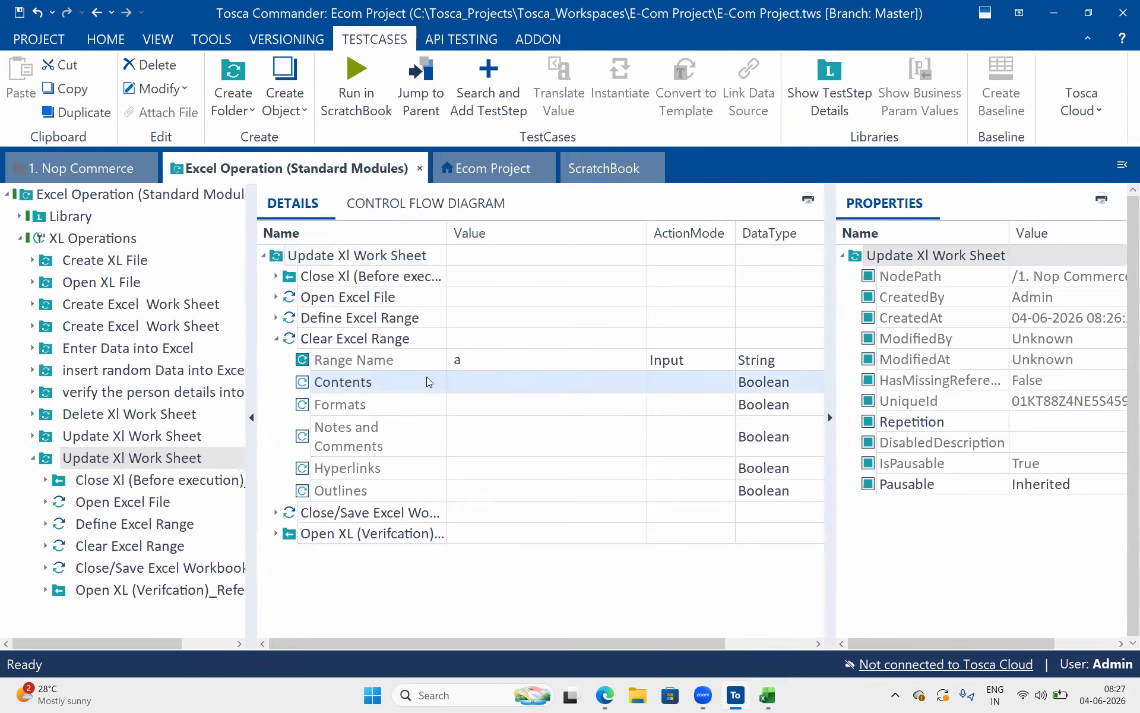
left_click(470, 381)
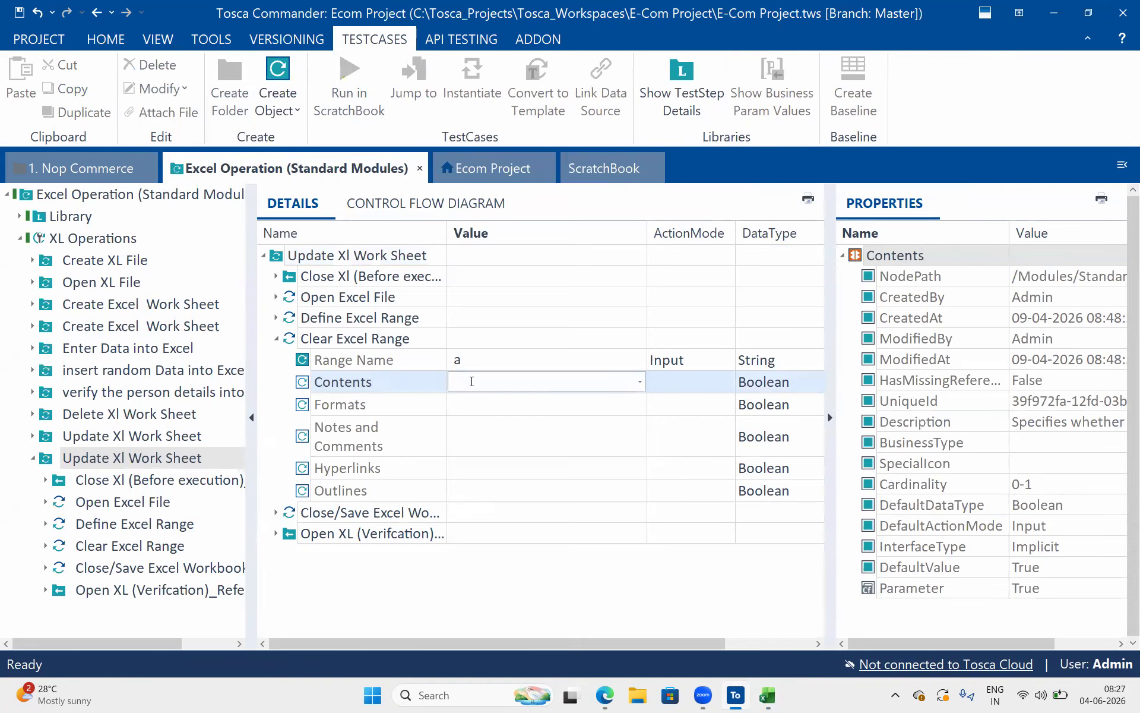
left_click(390, 390)
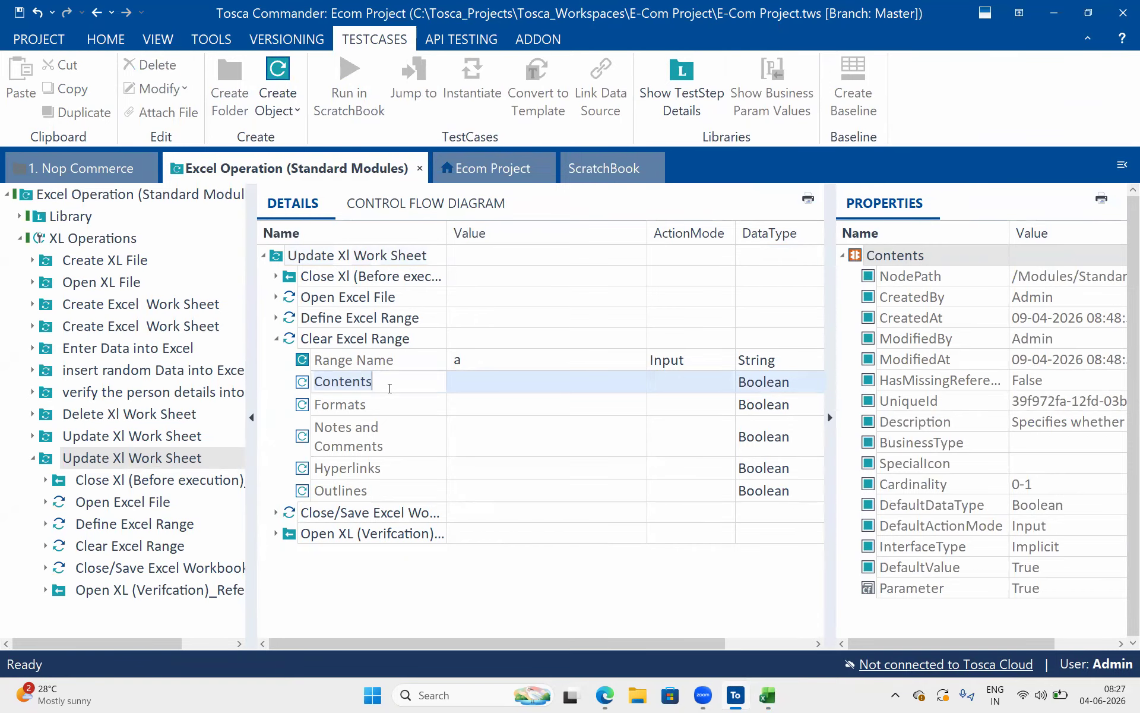
left_click(276, 318)
left_click(276, 319)
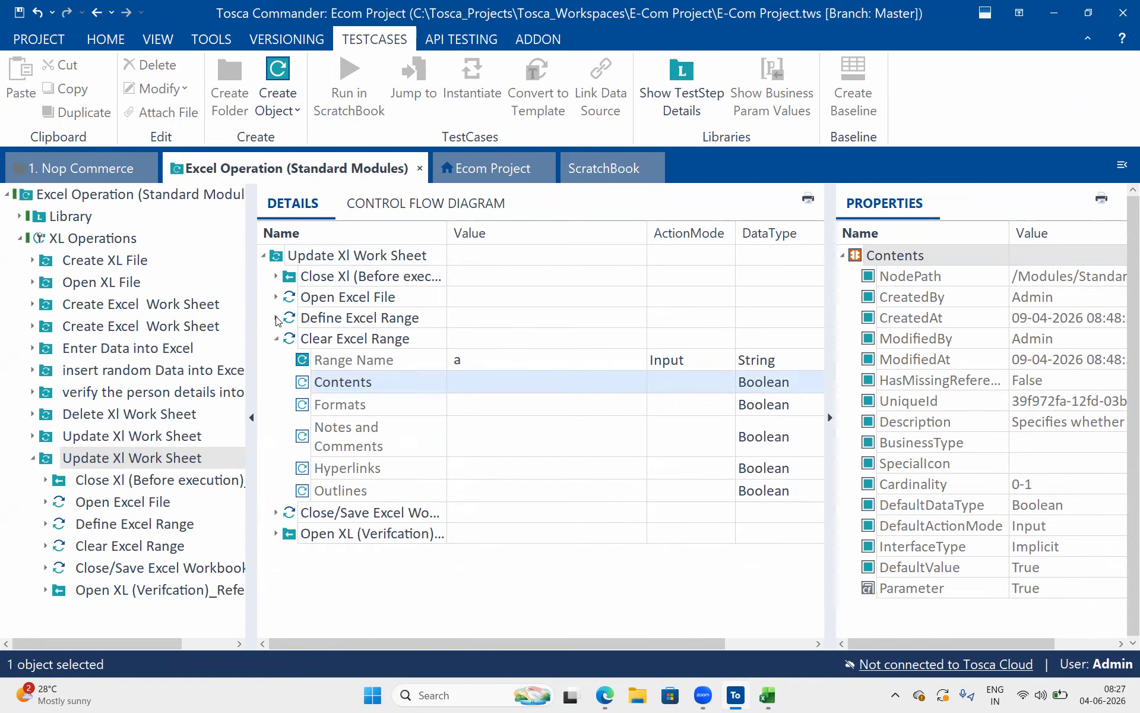
left_click(386, 368)
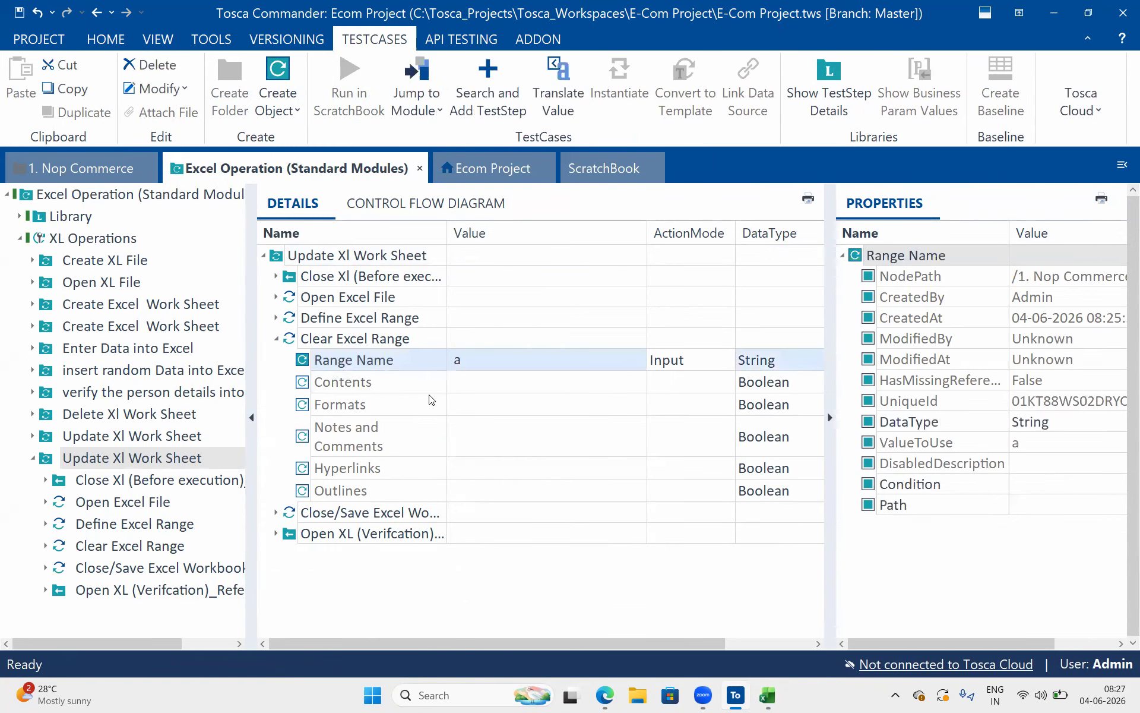
Check the cleared nopcart worksheet in the XL_Info workbook and return to the test case in Tosca Commander
key("alt+Tab")
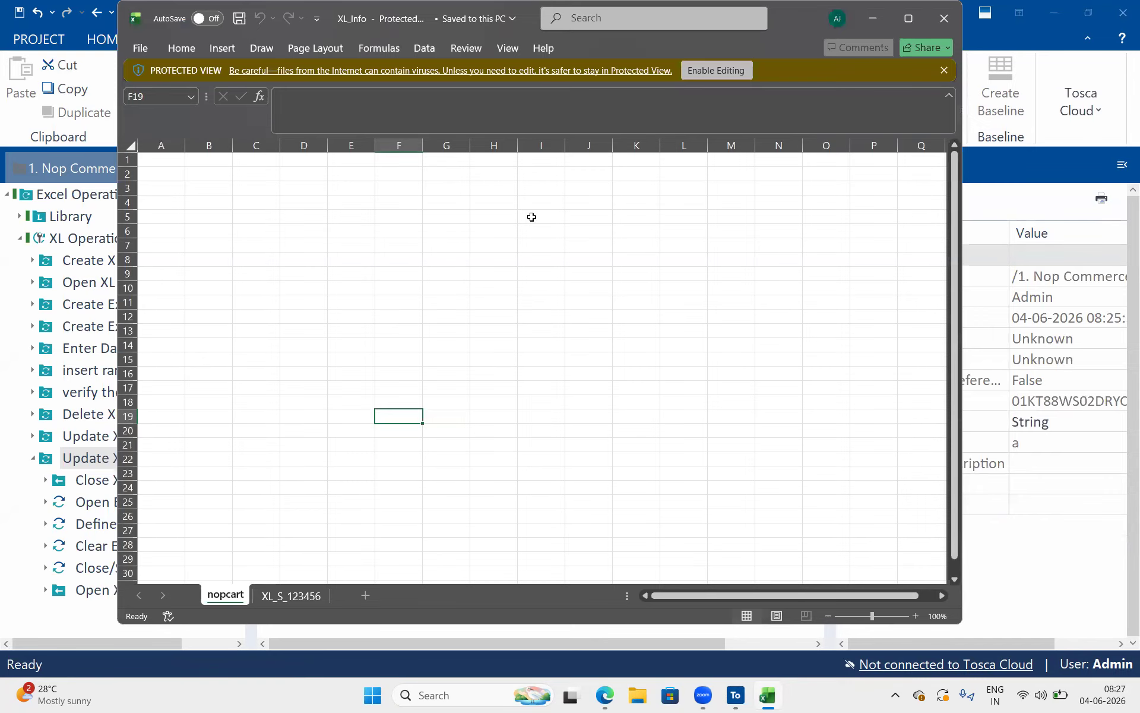
key("alt+Tab")
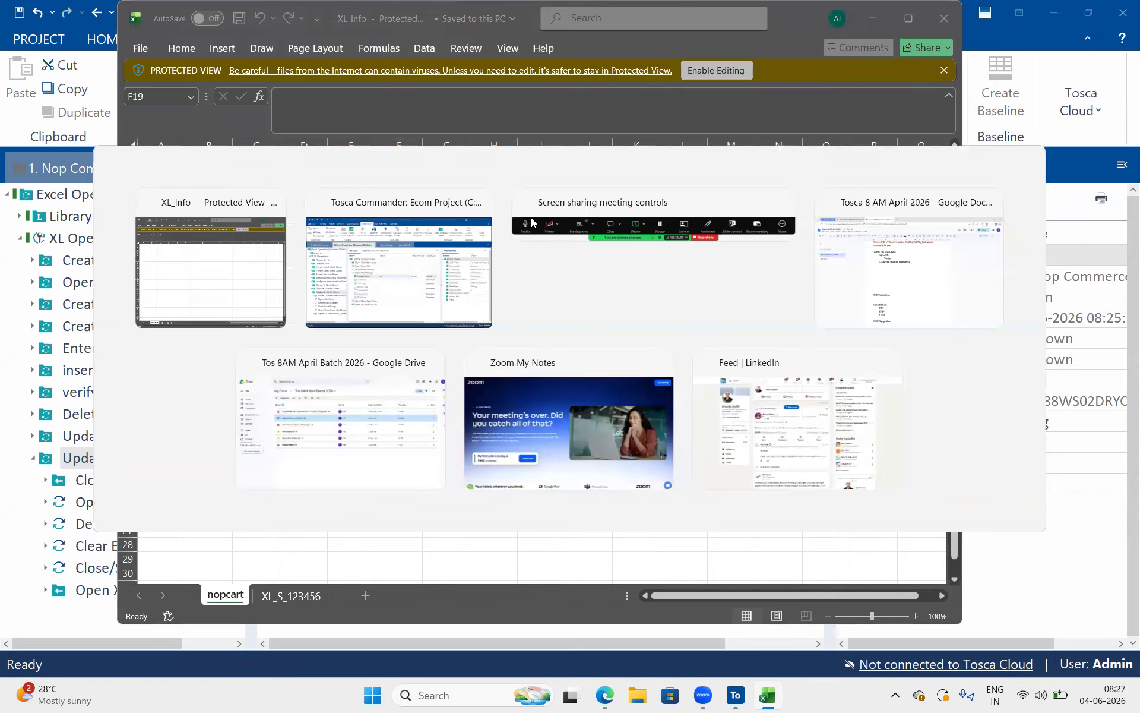
left_click(415, 455)
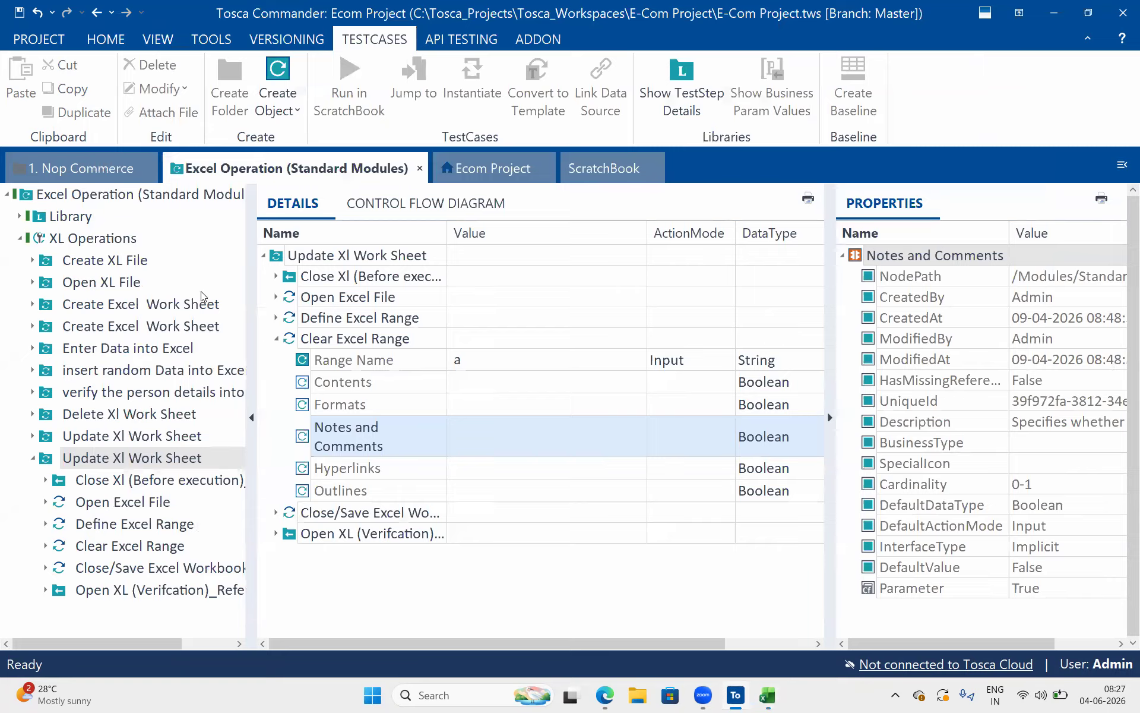
Run the insert random Data into Excel folder of XL Operations in ScratchBook
left_click(150, 366)
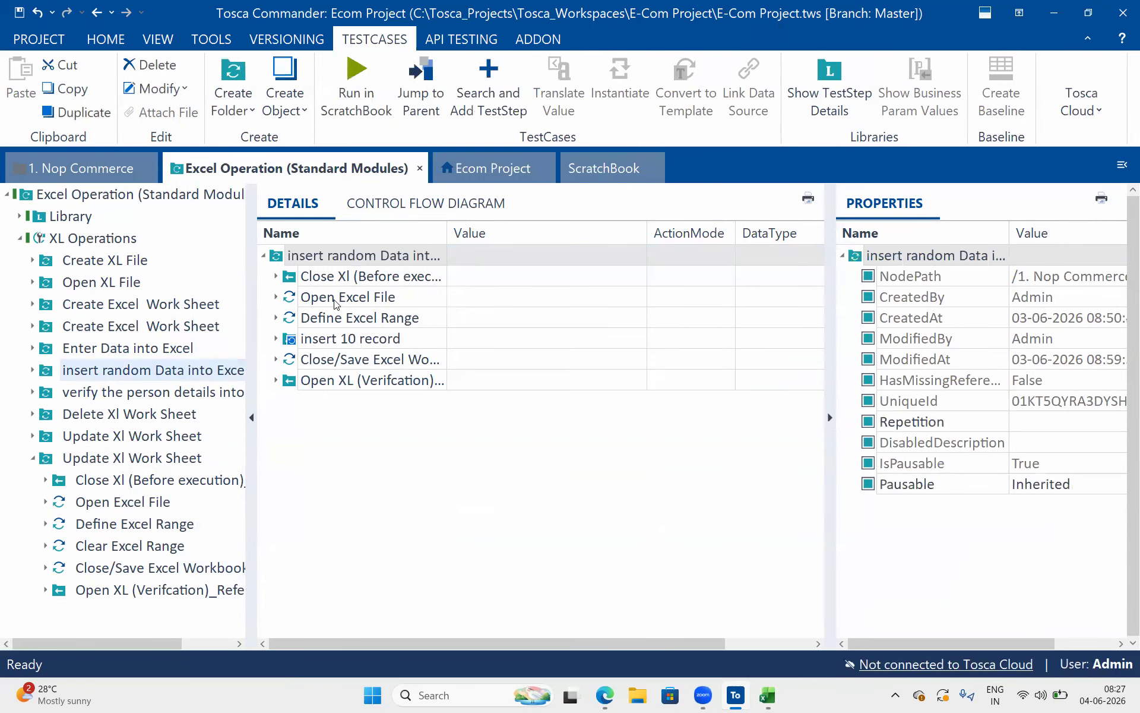
right_click(284, 252)
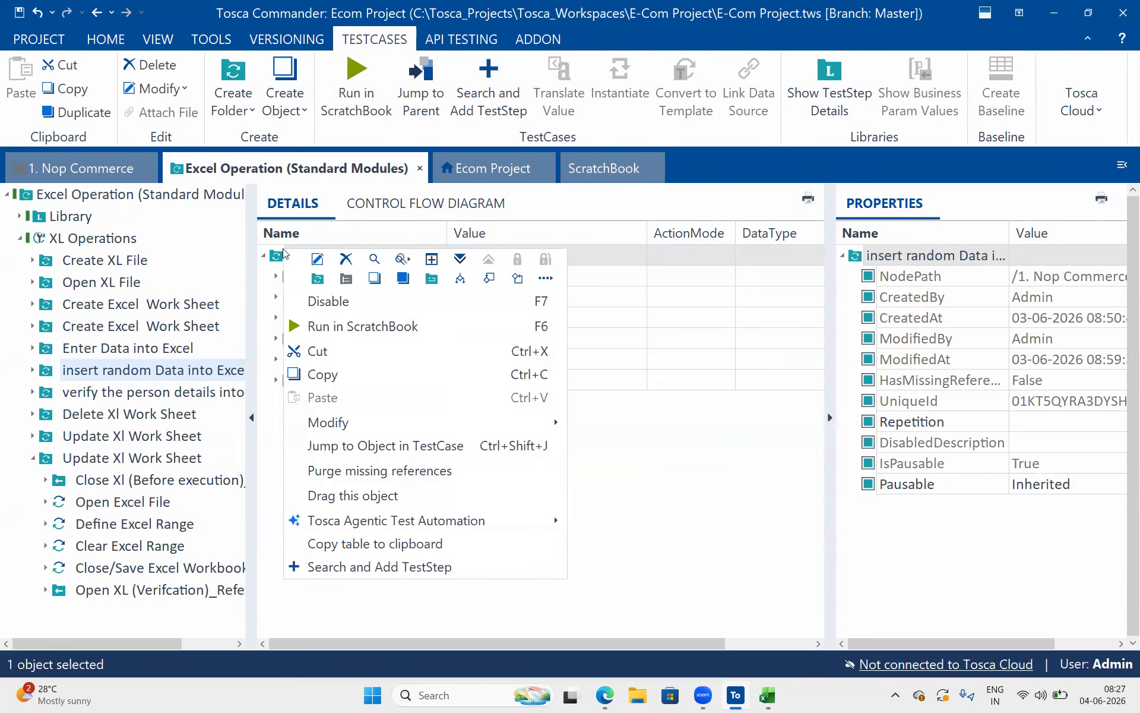
left_click(364, 326)
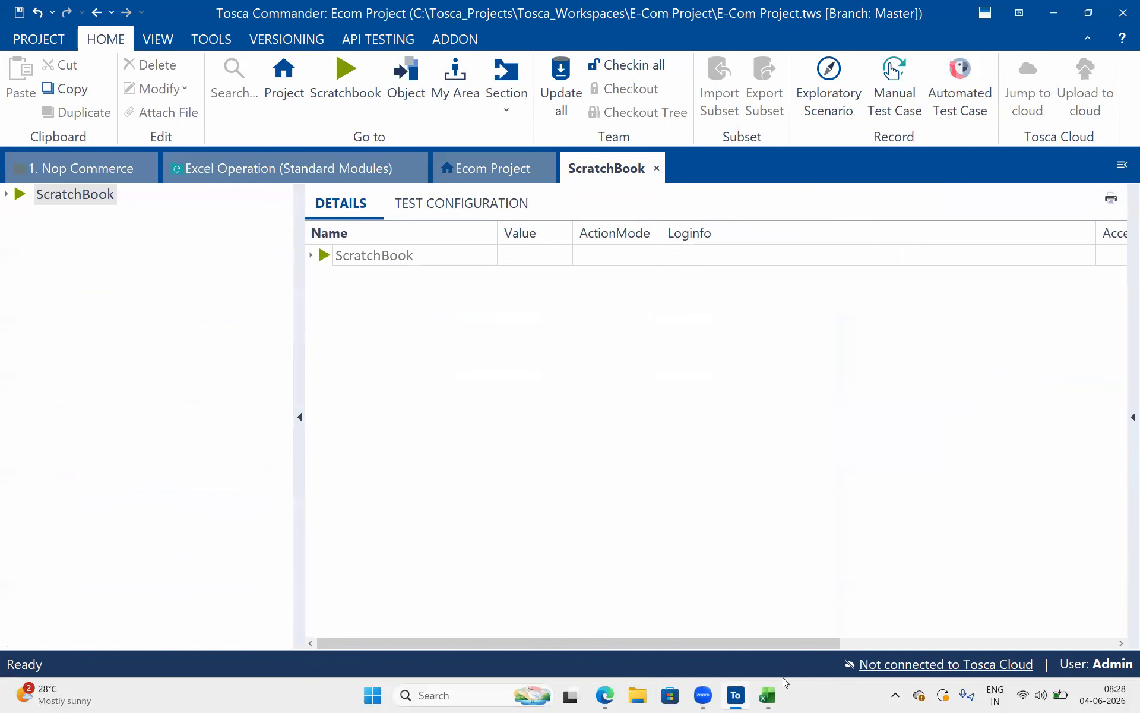
Inspect the generated records on the nopcart worksheet in Excel, fitting the Phone column so its full values can be read
left_click(770, 700)
left_click_drag(333, 301, 134, 156)
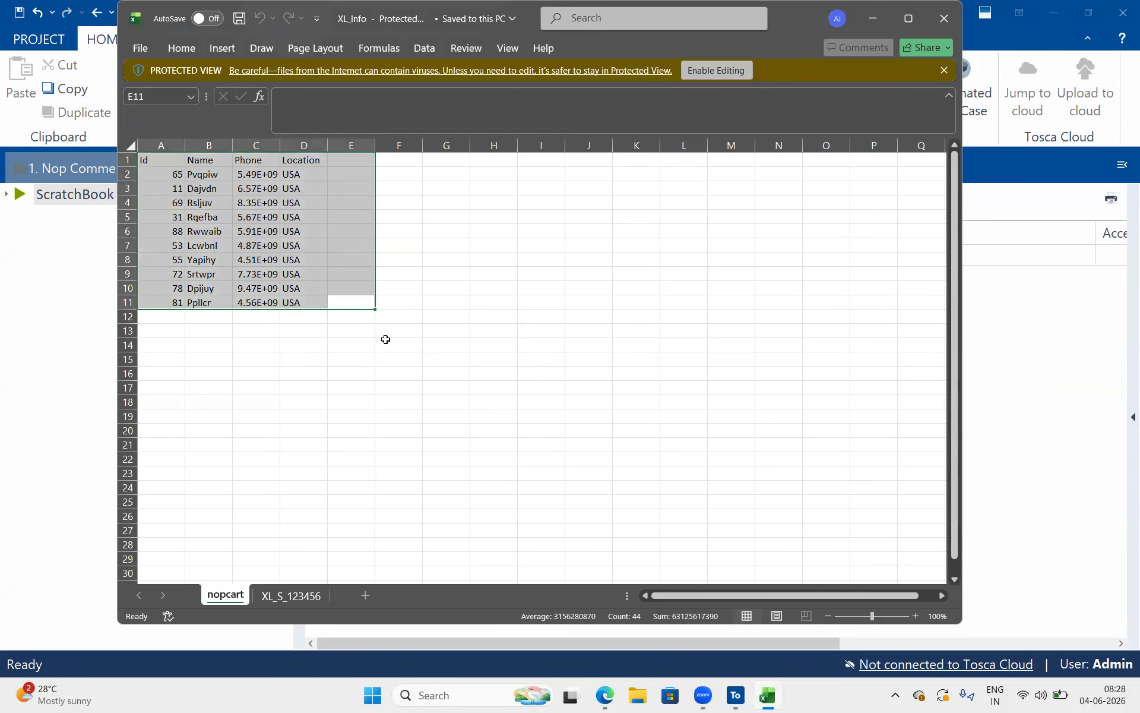
left_click(351, 339)
left_click(339, 307)
left_click_drag(340, 307, 143, 159)
double_click(279, 141)
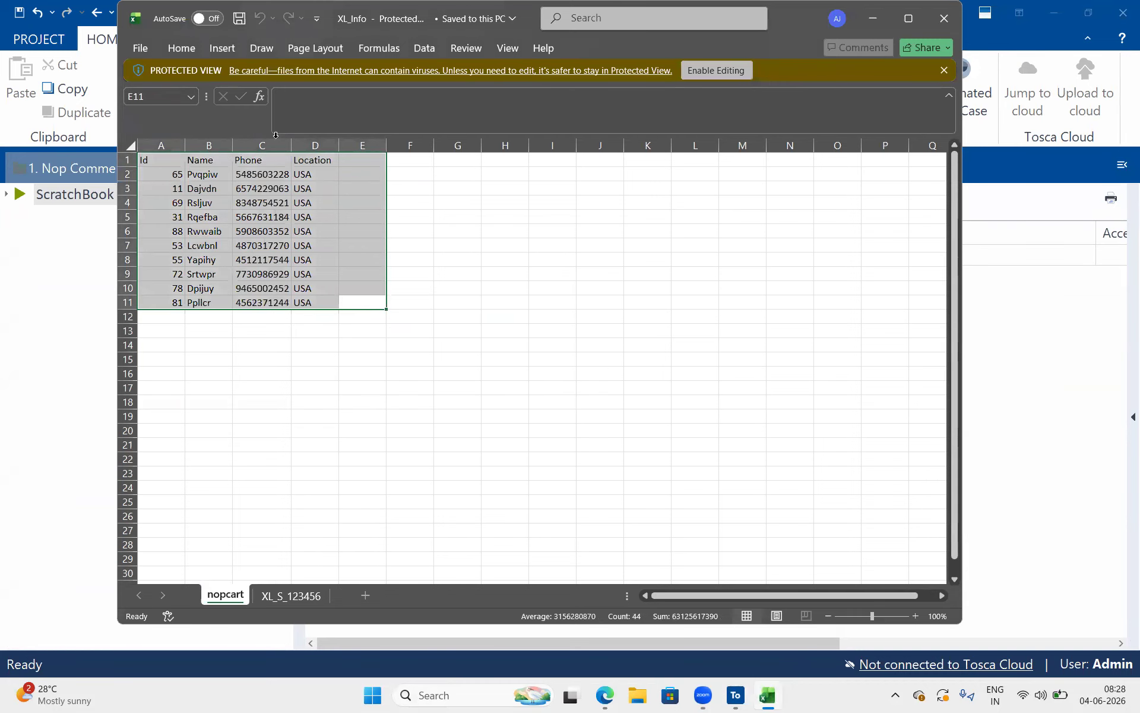
left_click(266, 203)
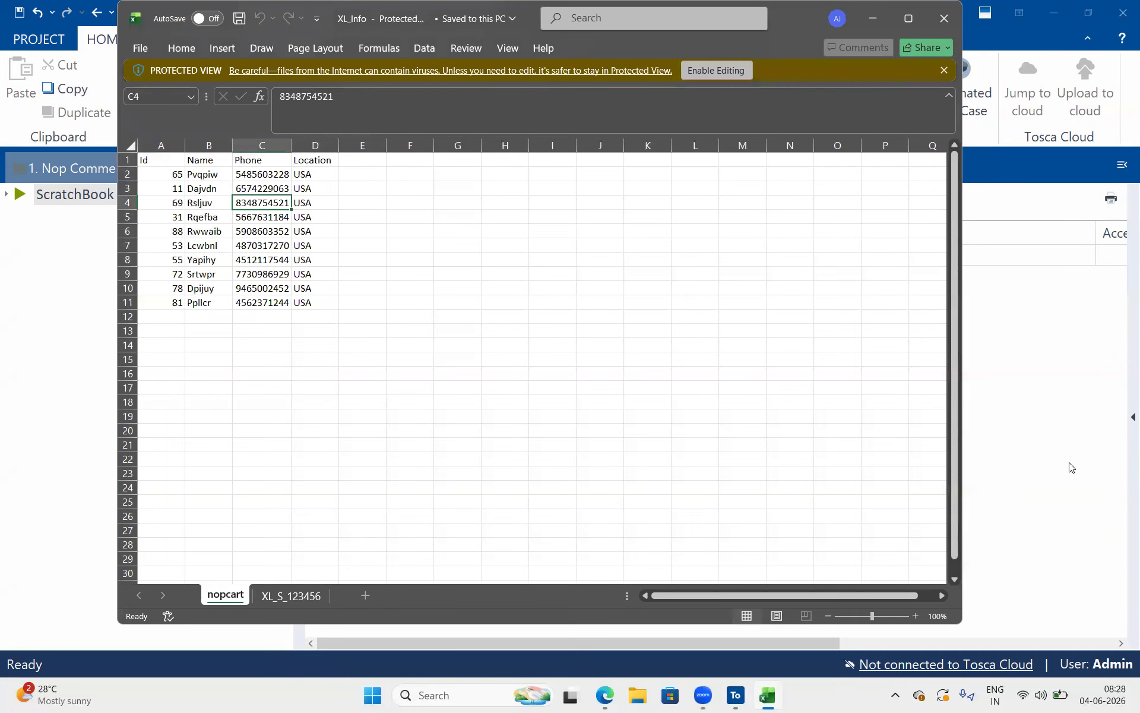
left_click(881, 417)
key("ctrl+s")
left_click(1120, 445)
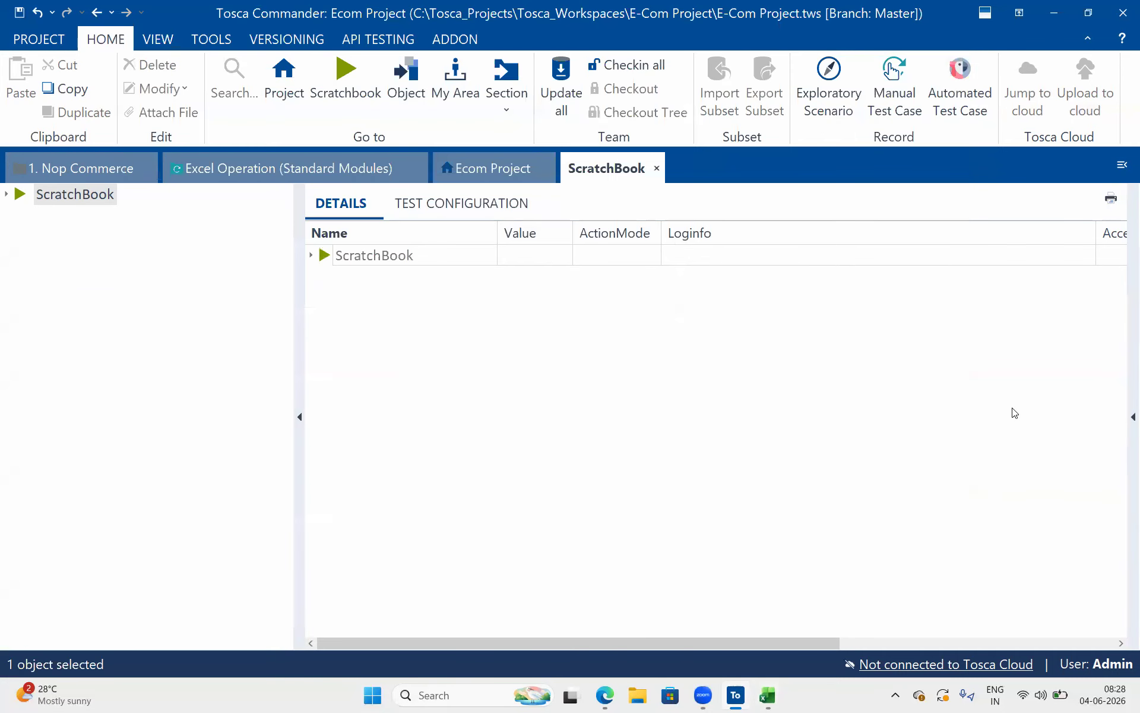
left_click(770, 696)
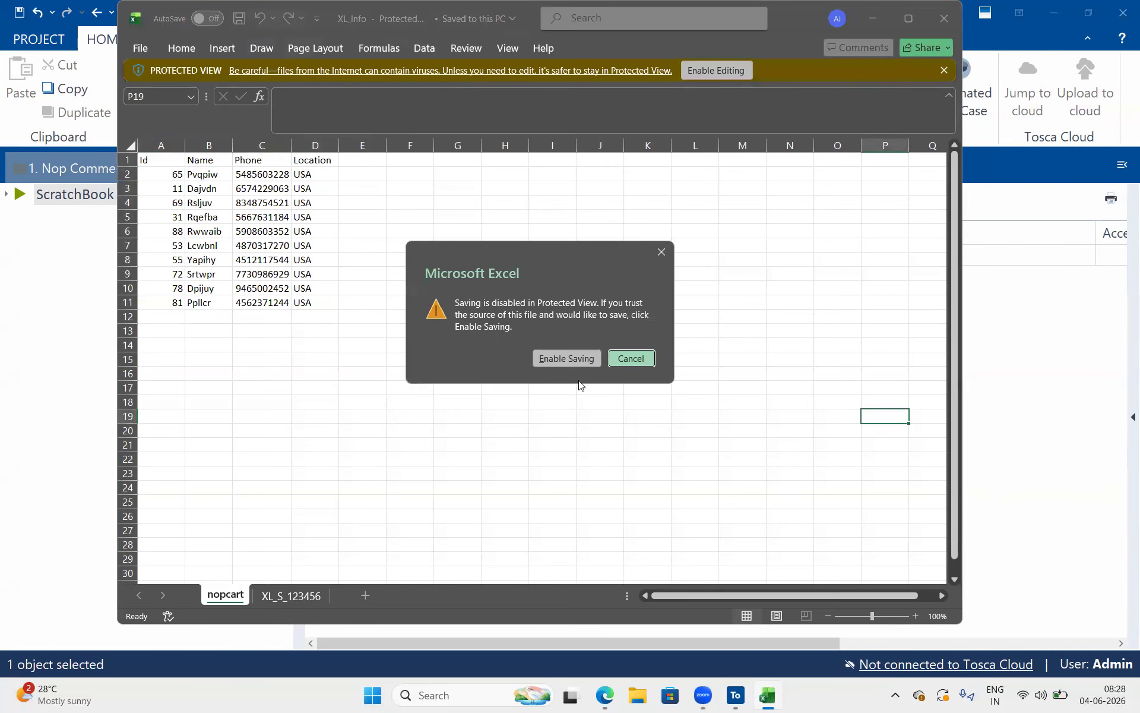
left_click(541, 358)
left_click(631, 359)
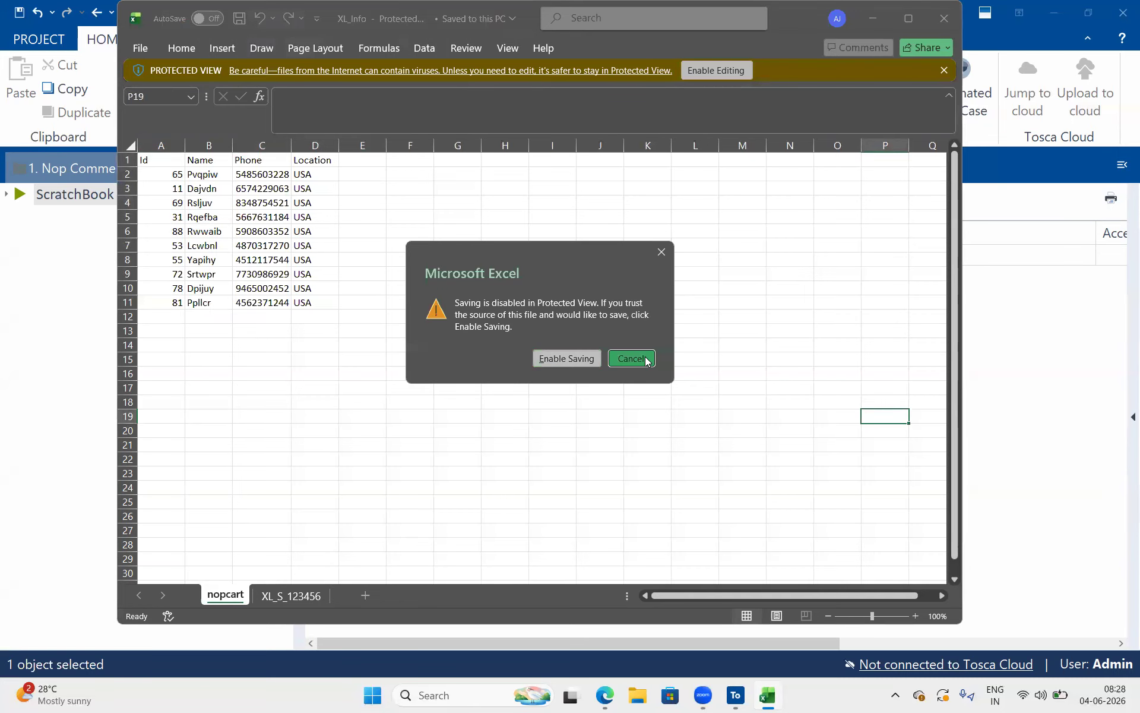
left_click(1070, 311)
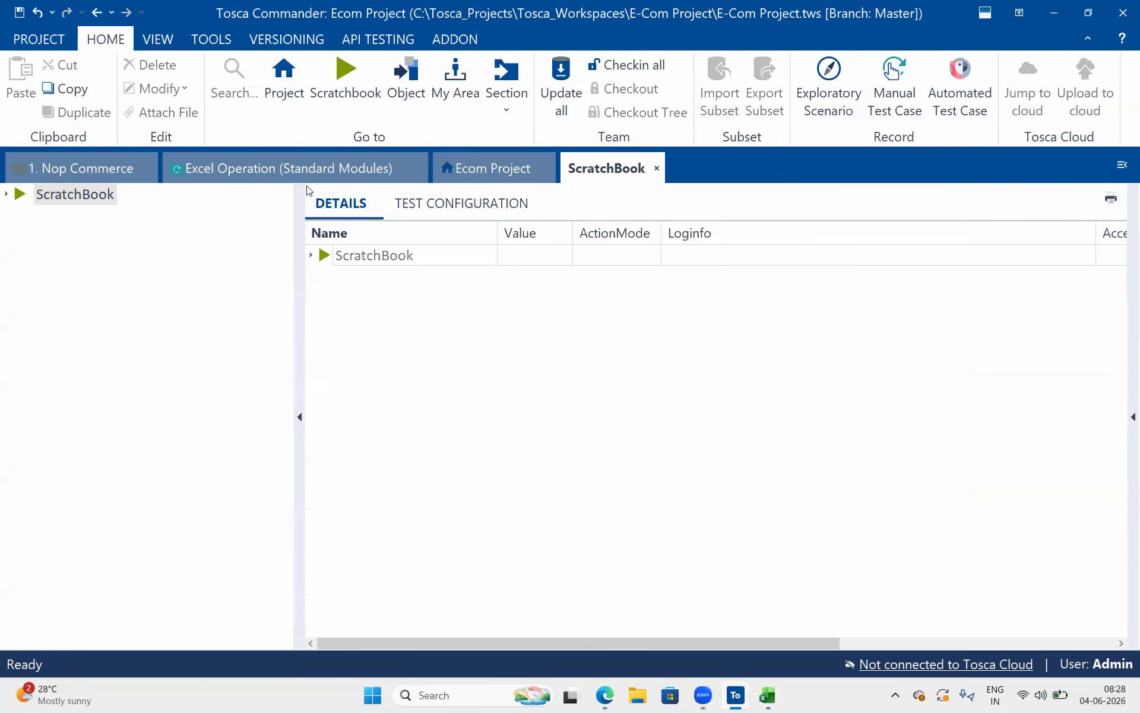
Add the Excel 1:1 Compare module from the Excel standard modules to the XL Operations test case
left_click(483, 168)
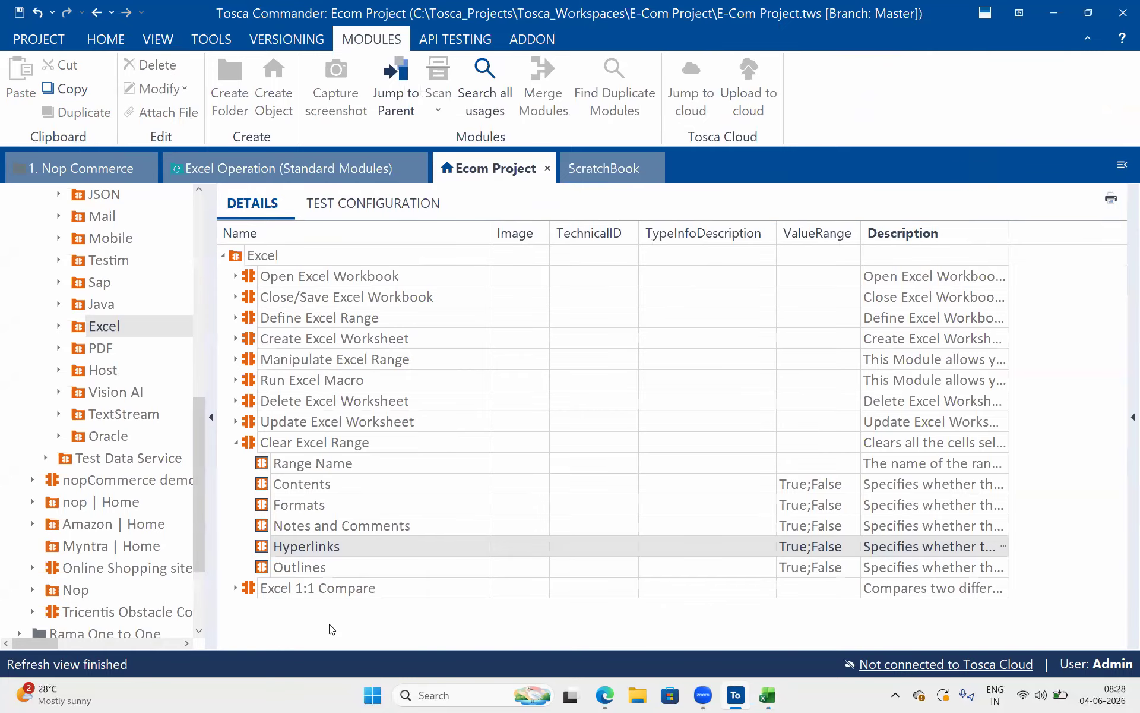
left_click(235, 442)
left_click(256, 461)
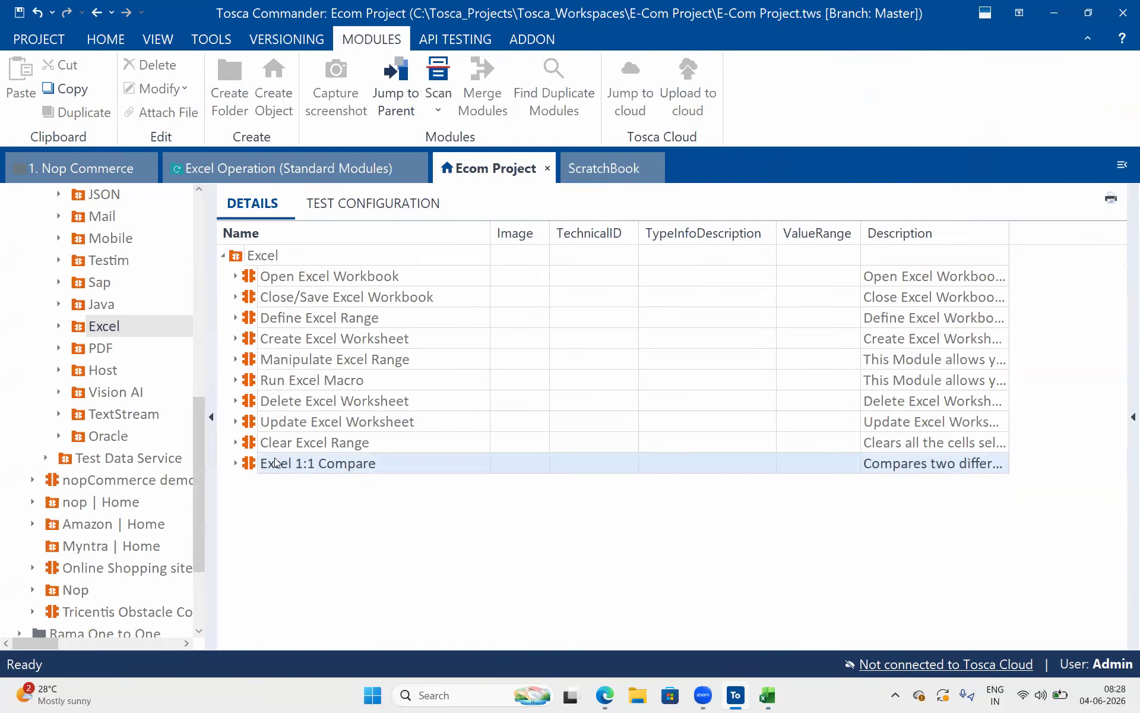
double_click(252, 466)
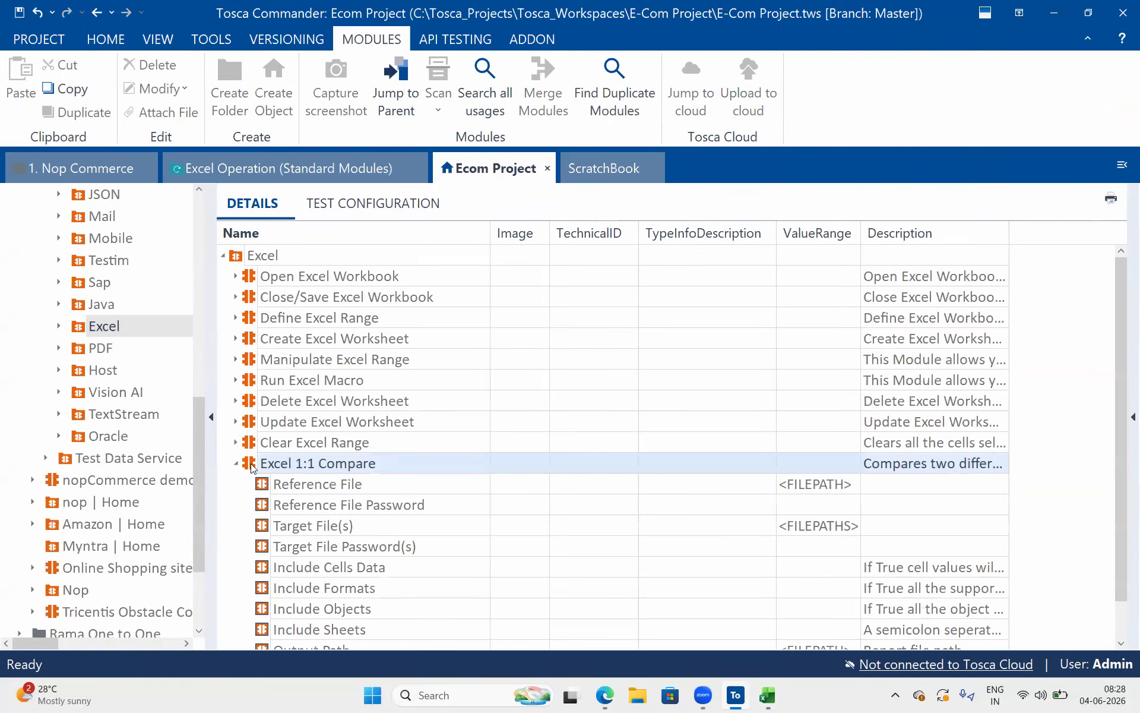
left_click(236, 463)
left_click(260, 465)
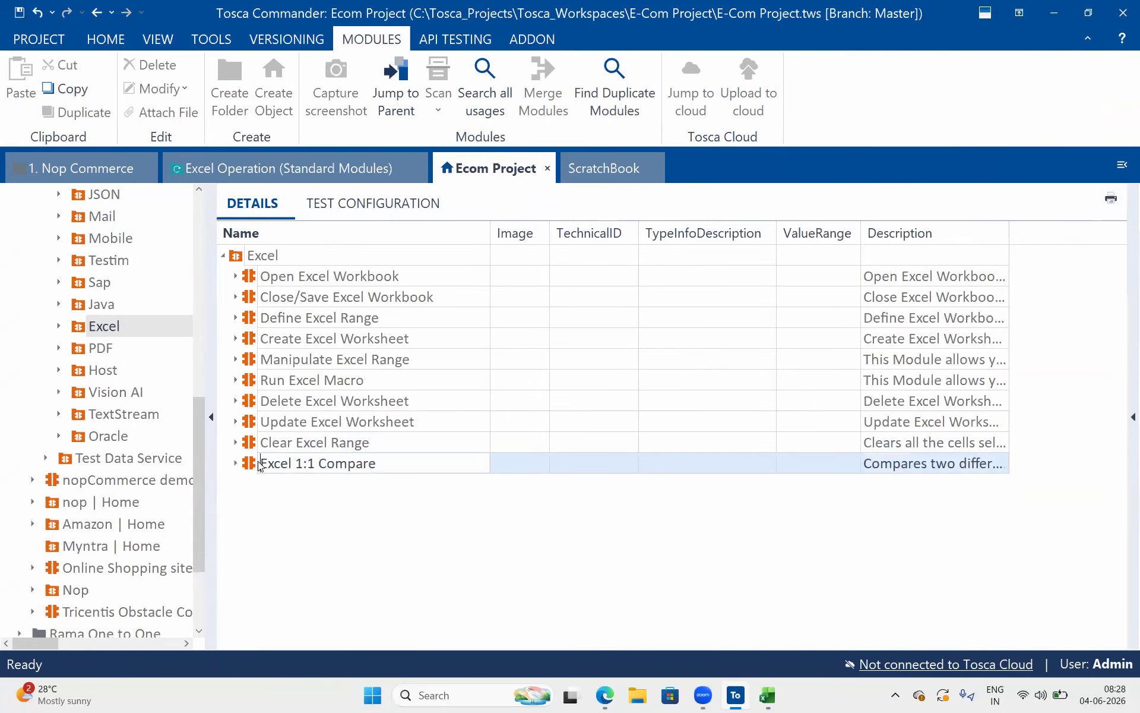
left_click_drag(250, 465, 65, 239)
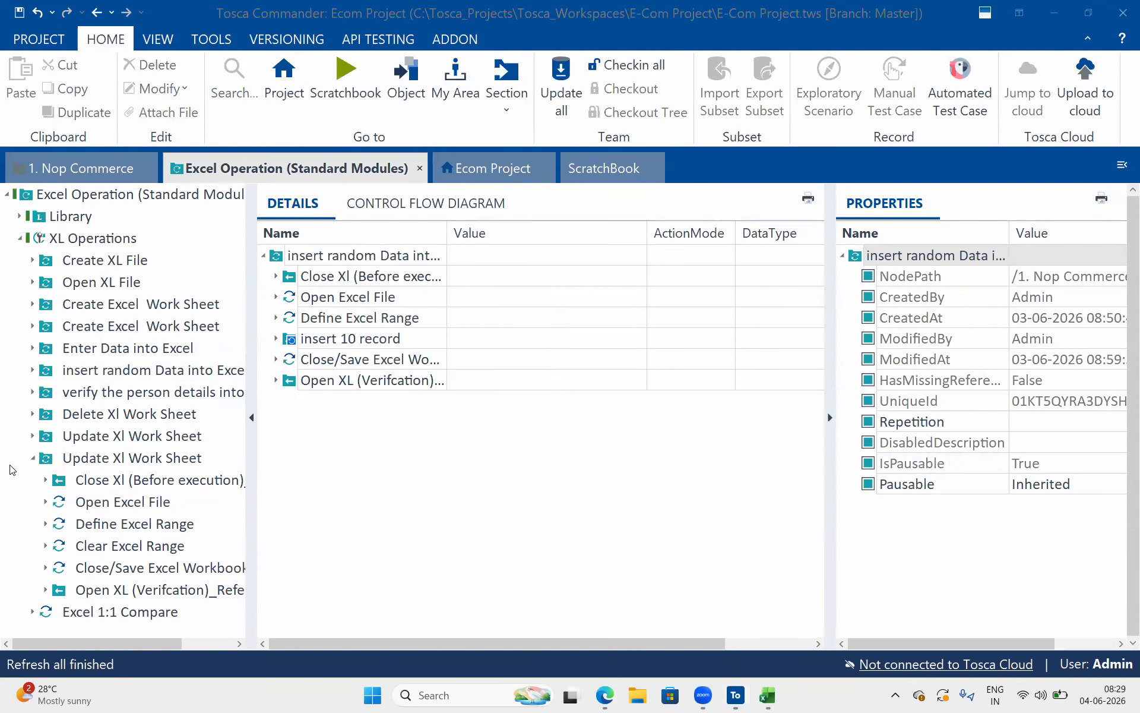
Collapse the copied Update Xl Work Sheet folder and review the parameters of the Excel 1:1 Compare step
left_click(33, 458)
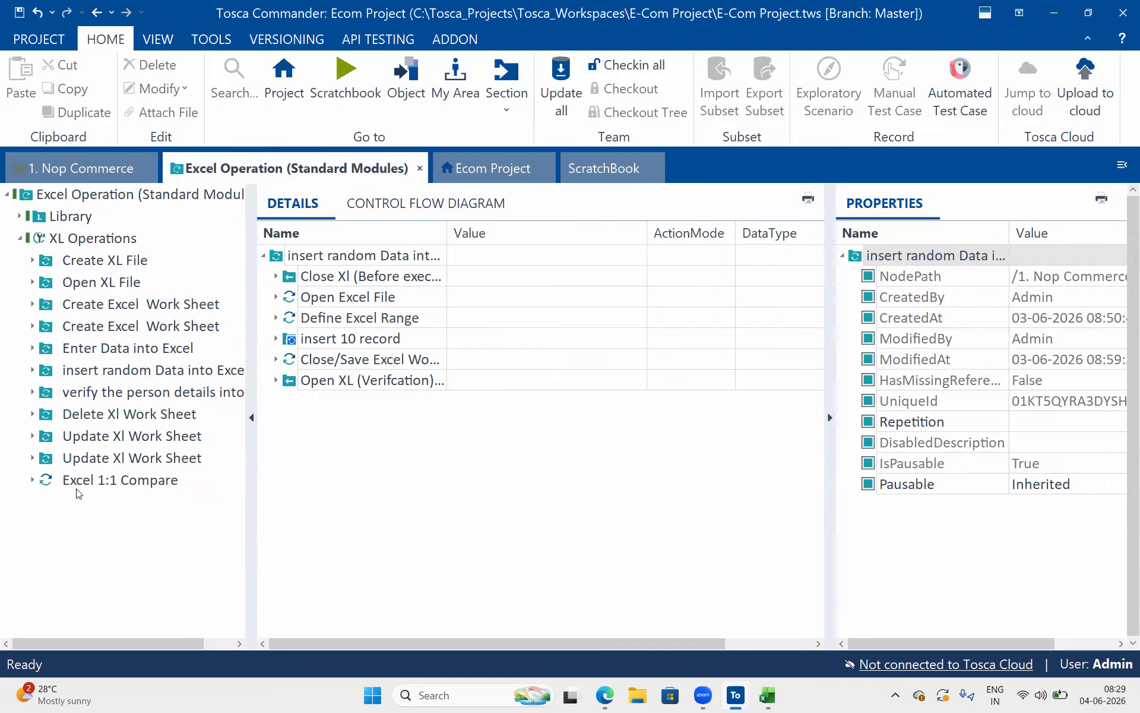
left_click(88, 478)
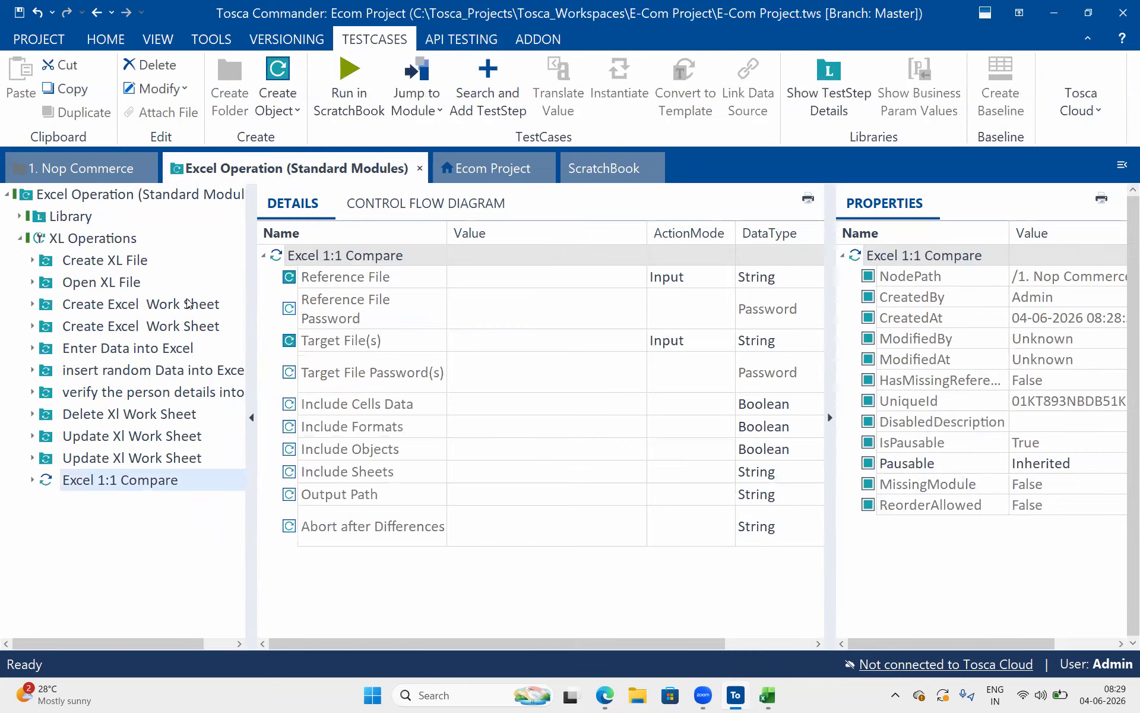
left_click(441, 300)
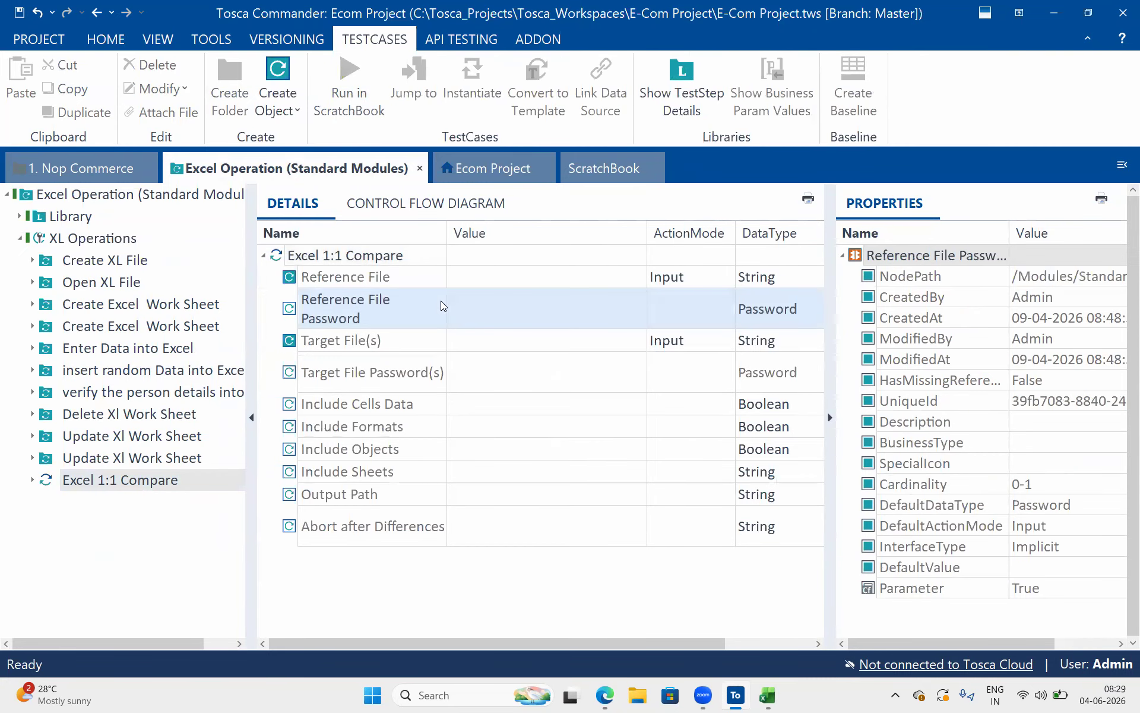
left_click(470, 276)
left_click(605, 695)
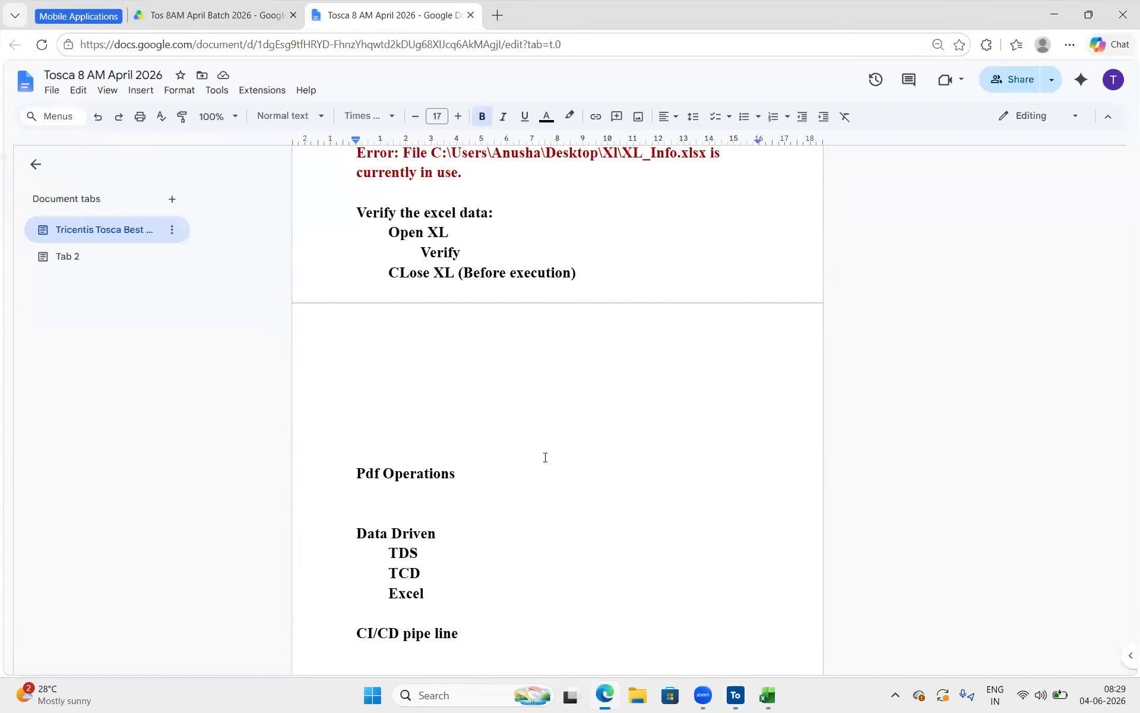
left_click(605, 695)
left_click(626, 518)
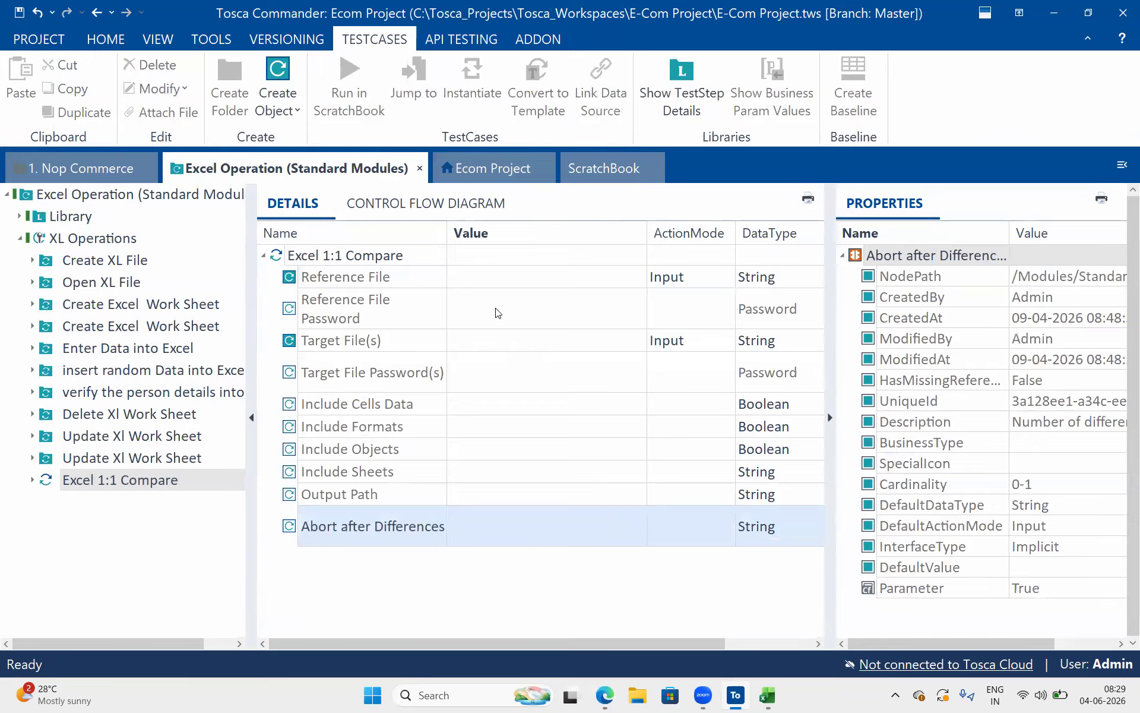
Set the Reference File of Excel 1:1 Compare to XL_Info.xlsx from the desktop Xl folder
left_click(501, 271)
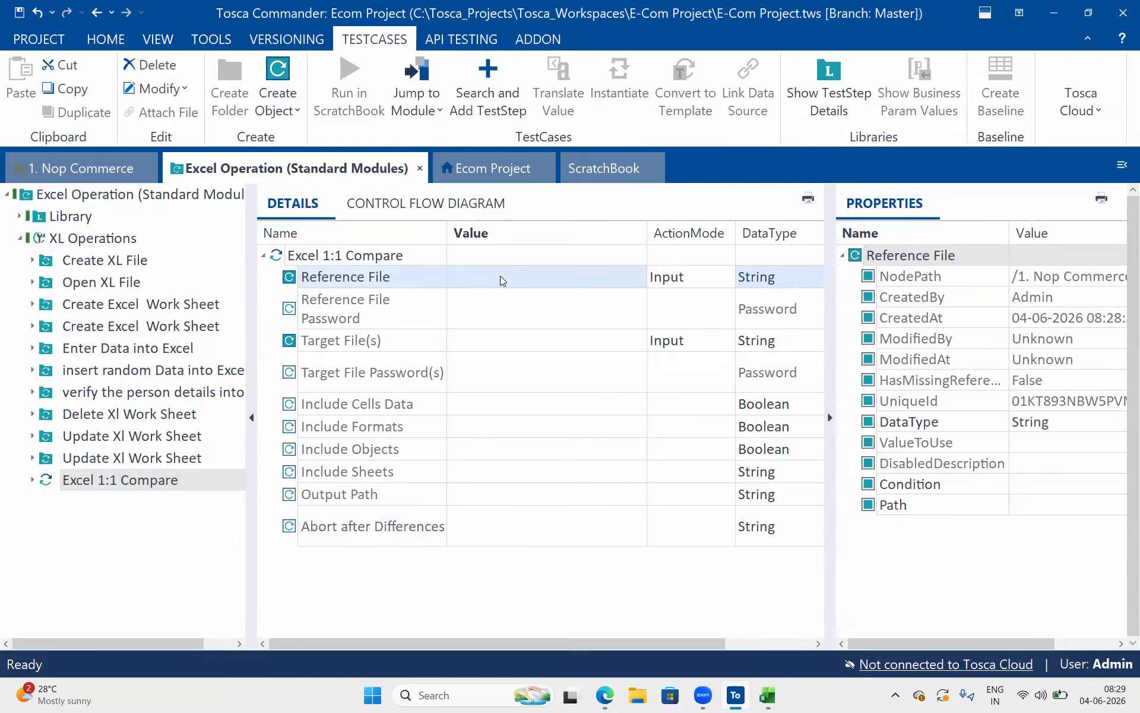
left_click(500, 277)
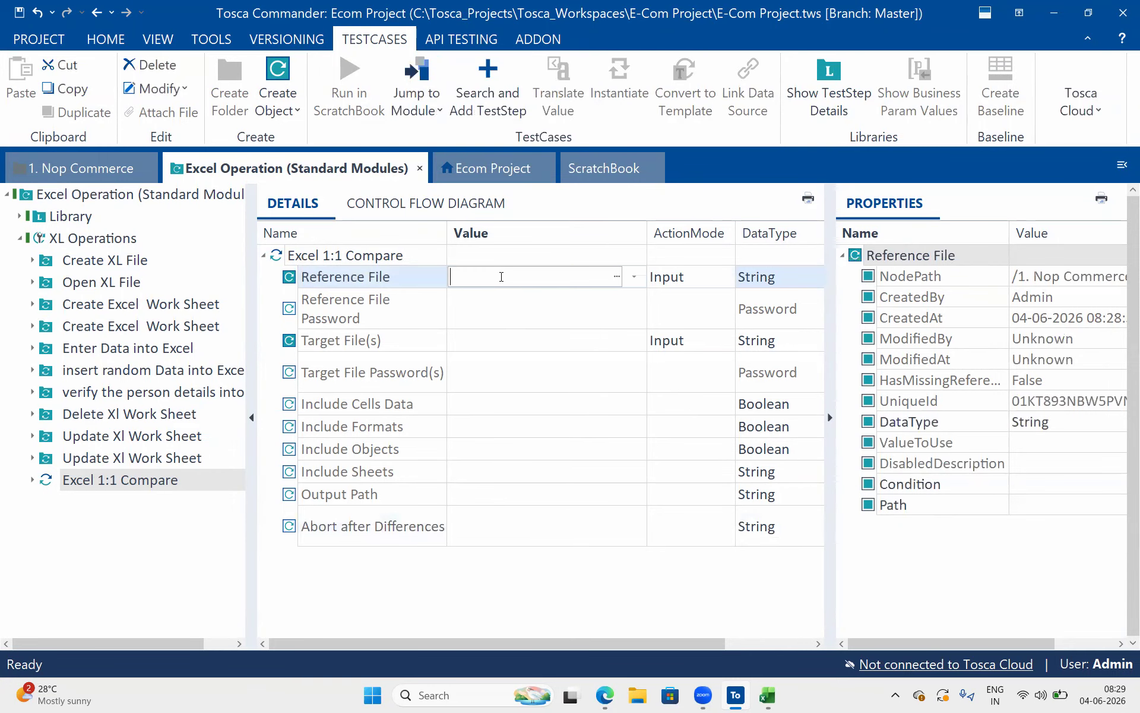
left_click(618, 277)
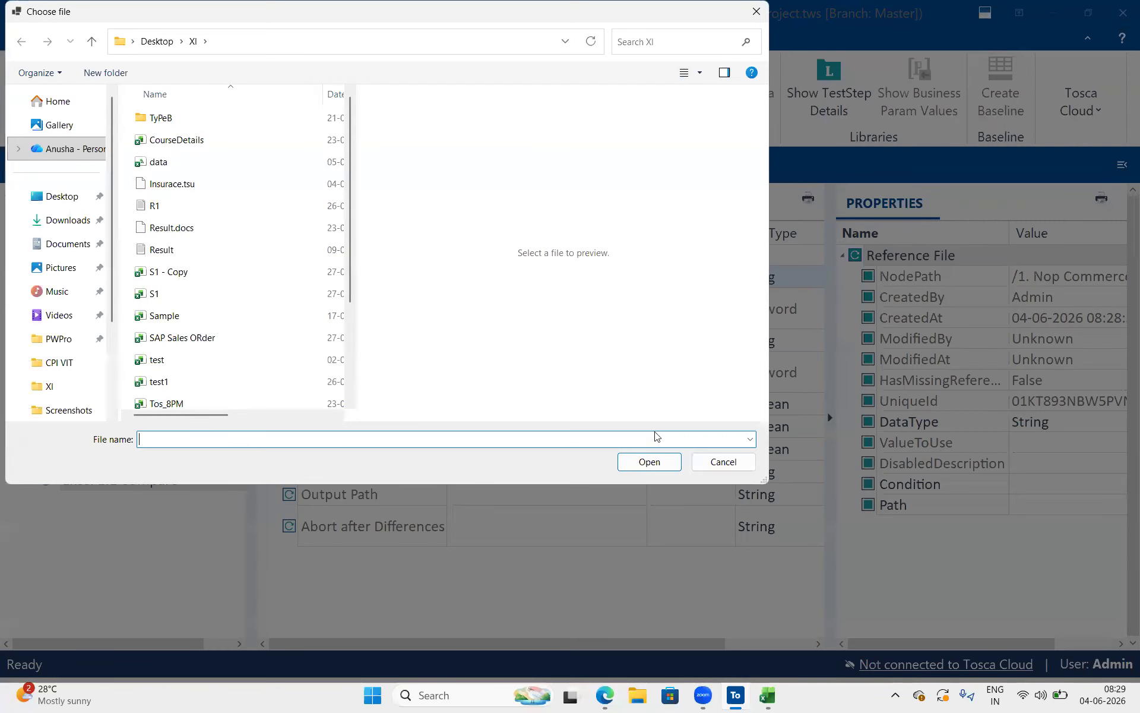
left_click_drag(356, 324, 472, 324)
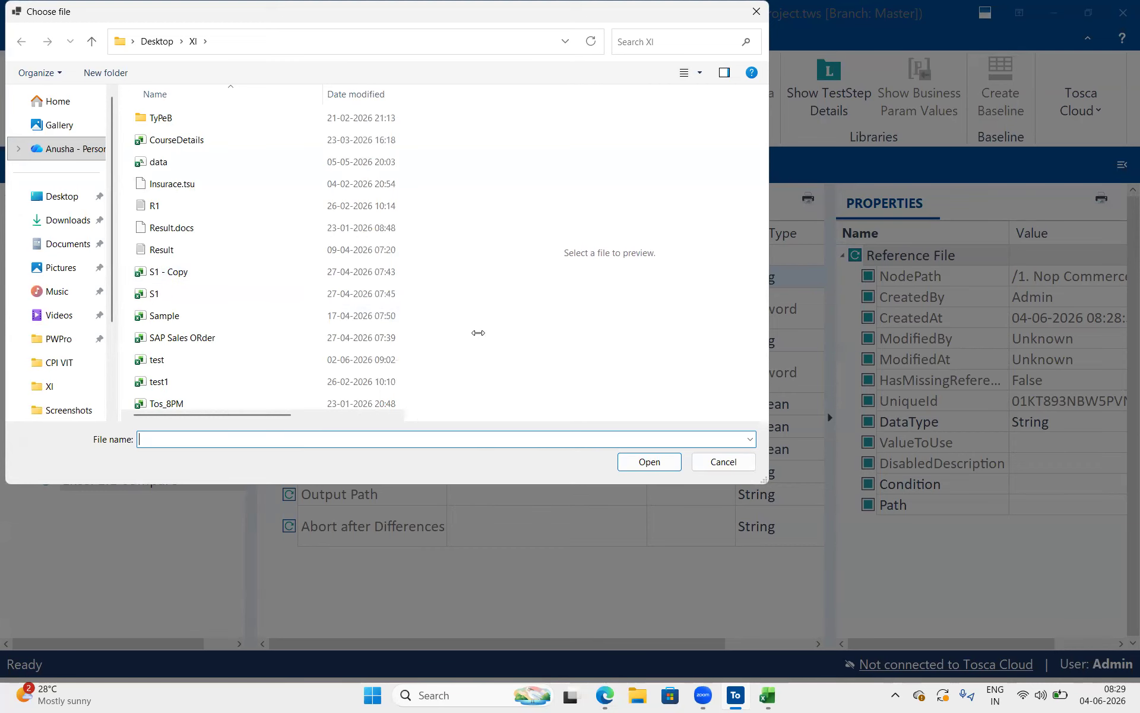
scroll(246, 324, "down", 2)
left_click(184, 399)
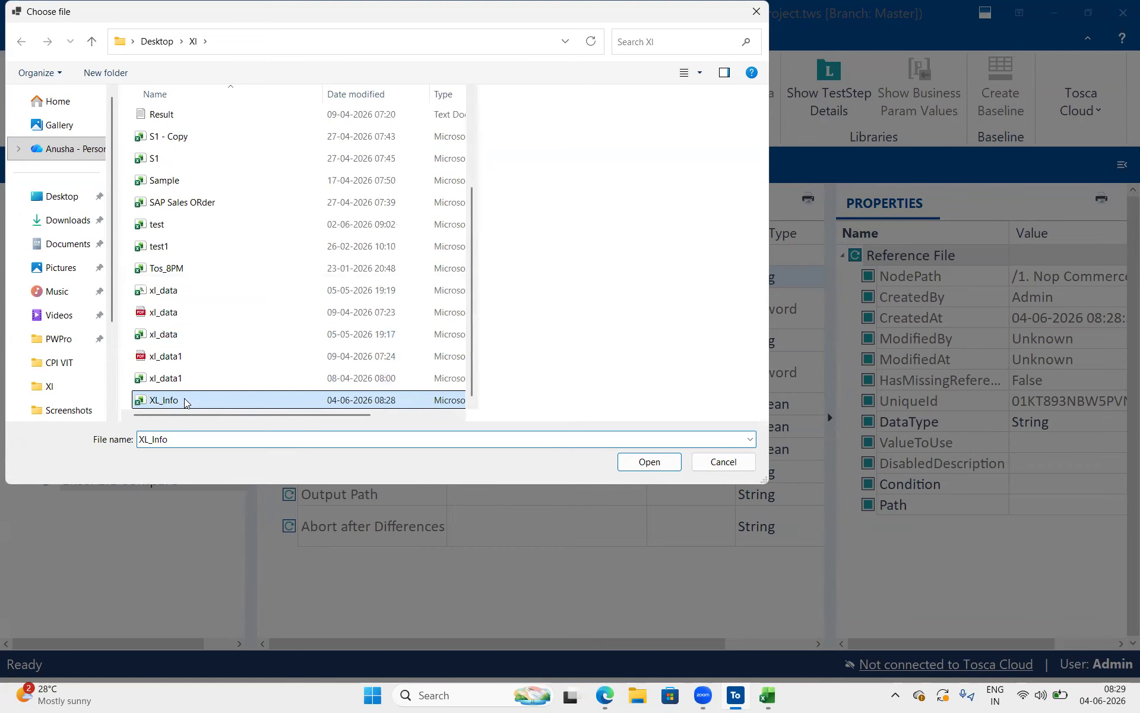
left_click(650, 469)
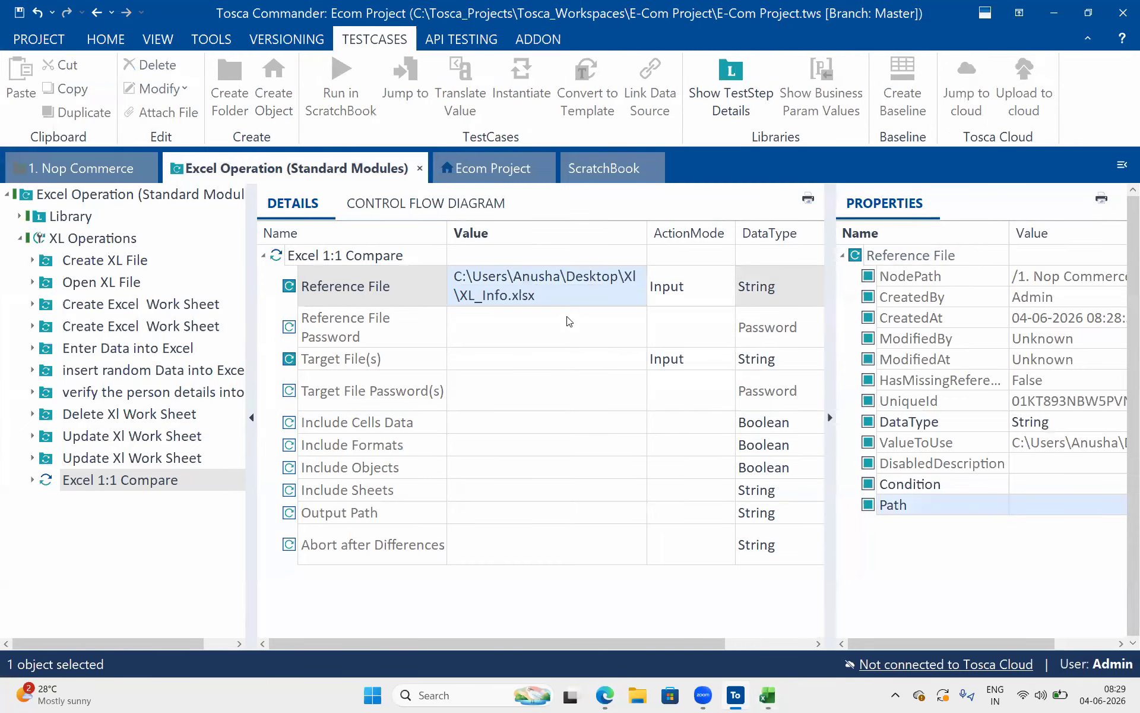
Open the file selection for Target File(s) and duplicate the XL_Info workbook within the desktop Xl folder
left_click(518, 356)
left_click(518, 357)
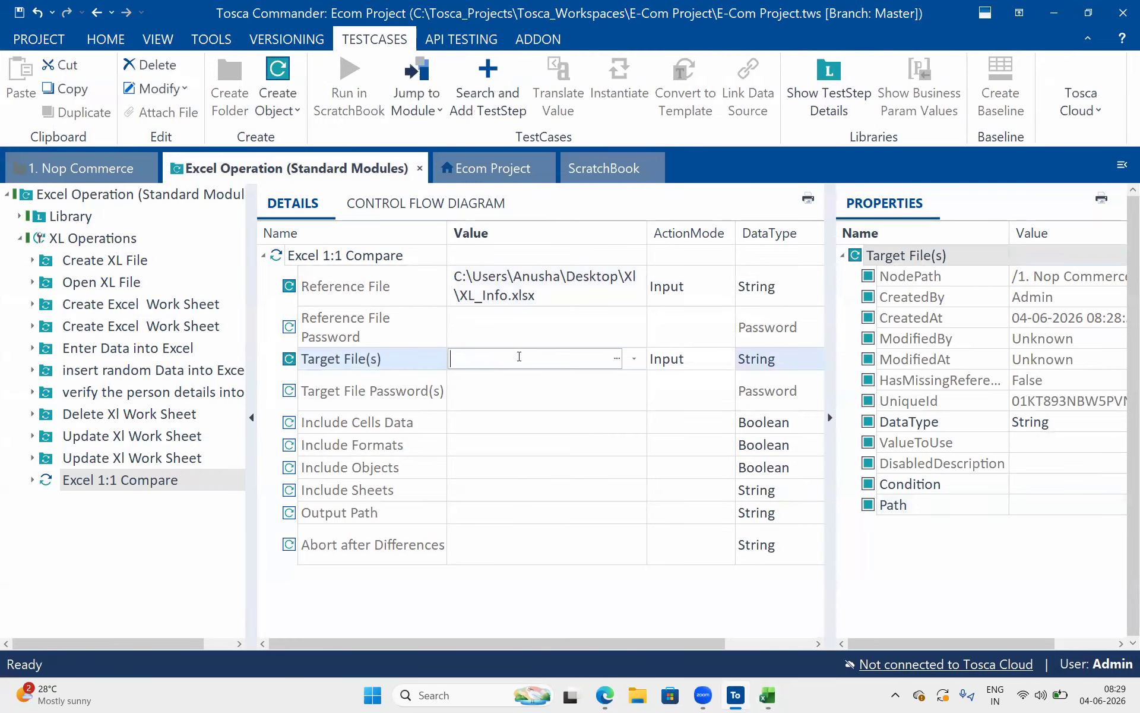
left_click(618, 360)
scroll(252, 337, "down", 2)
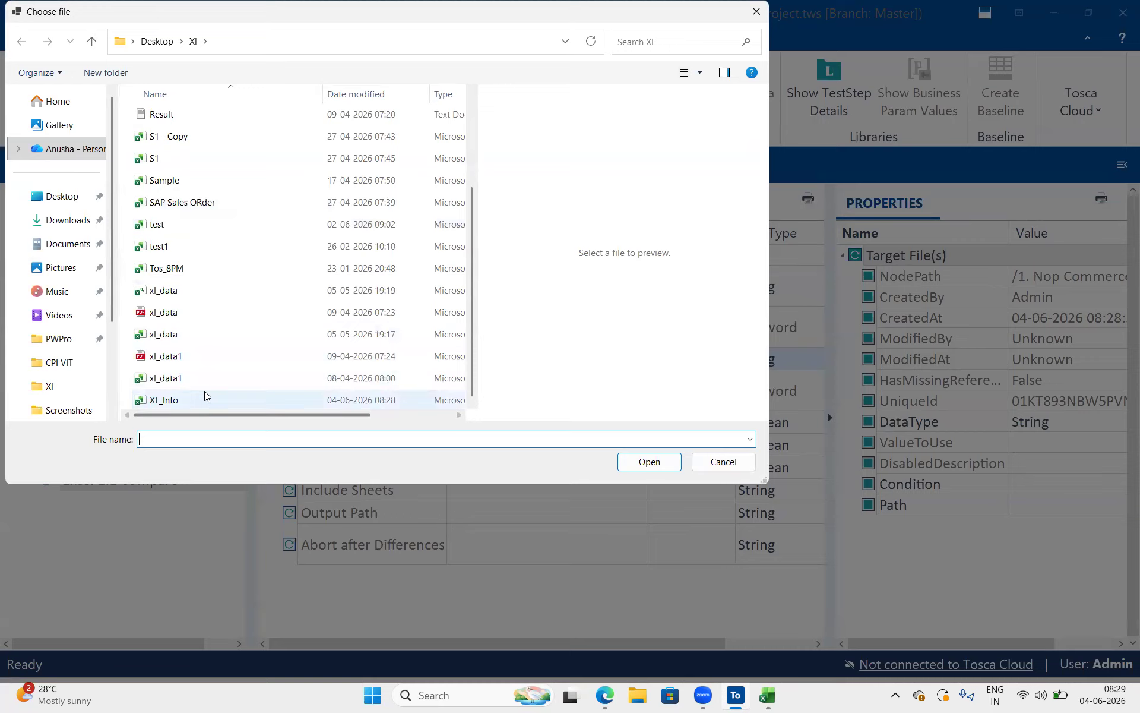
left_click(205, 393)
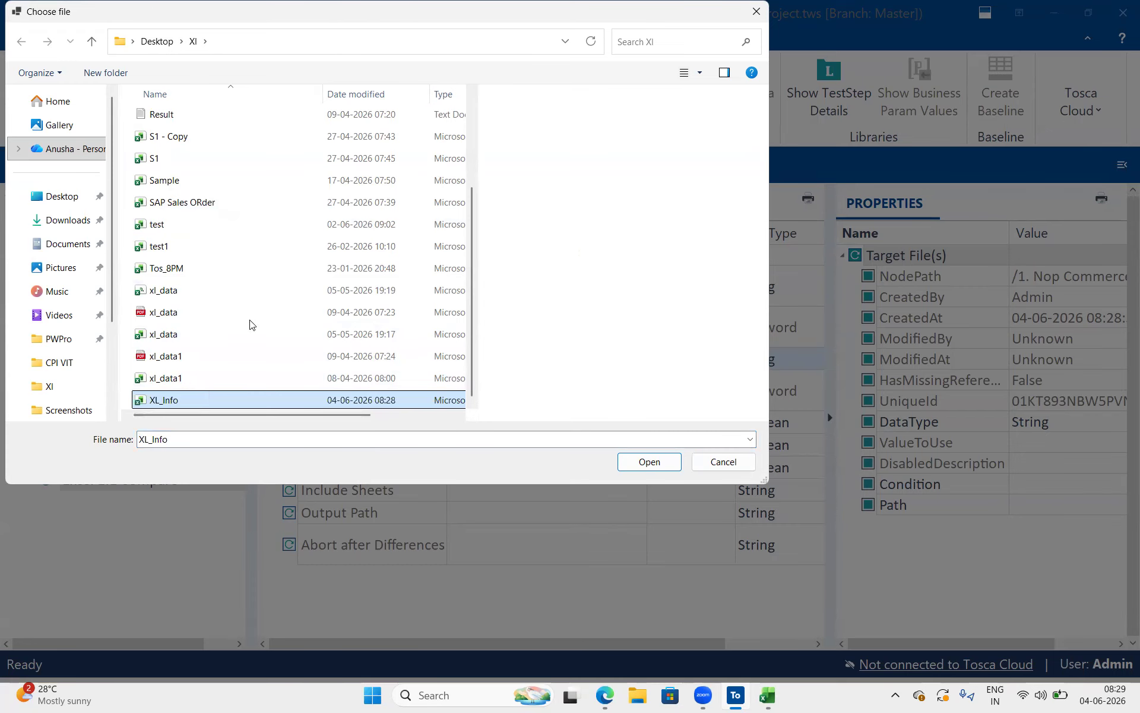
left_click(458, 356)
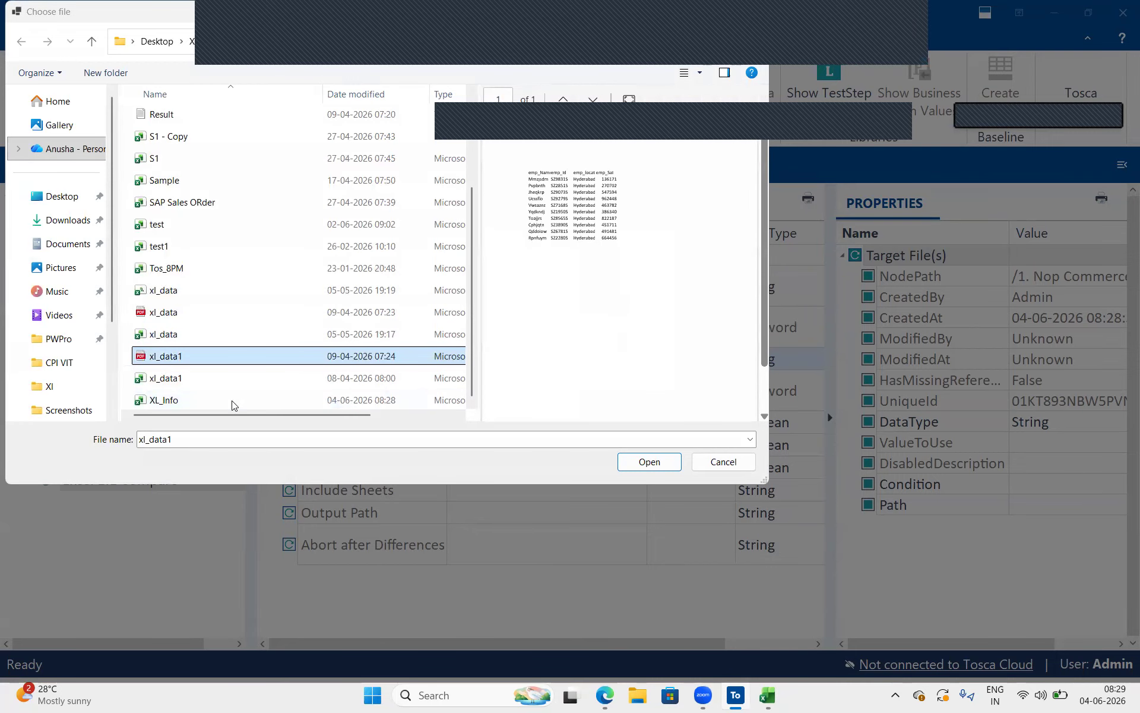
left_click(232, 402)
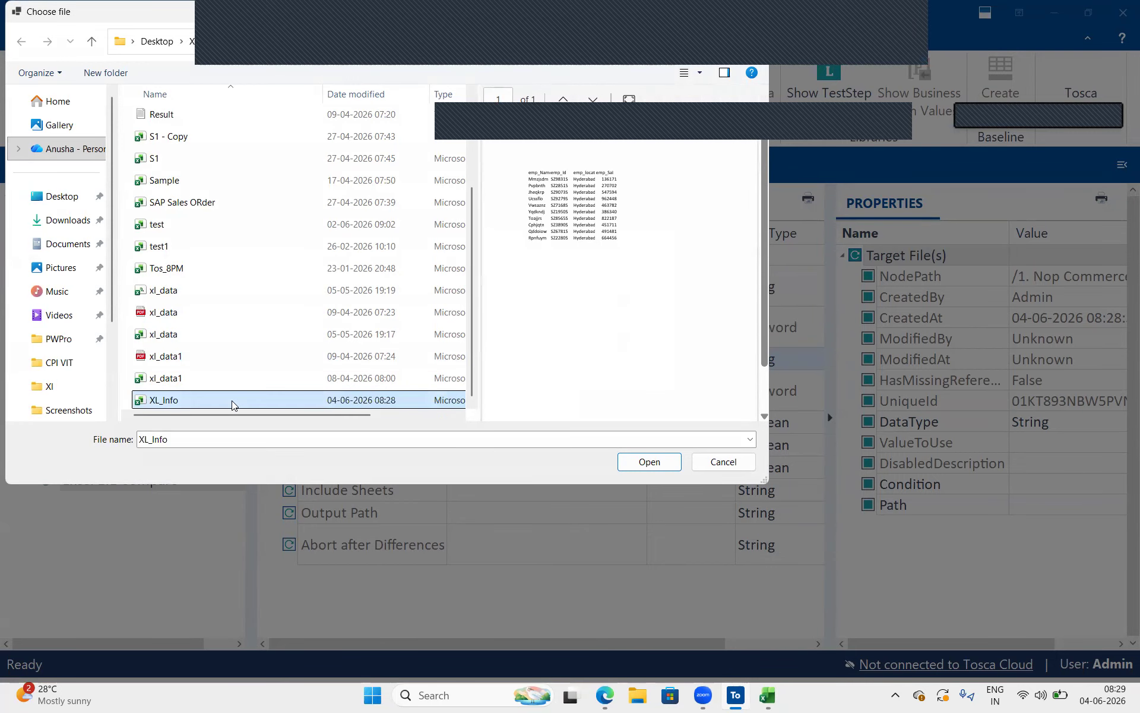
left_click(313, 351)
key("ctrl+v")
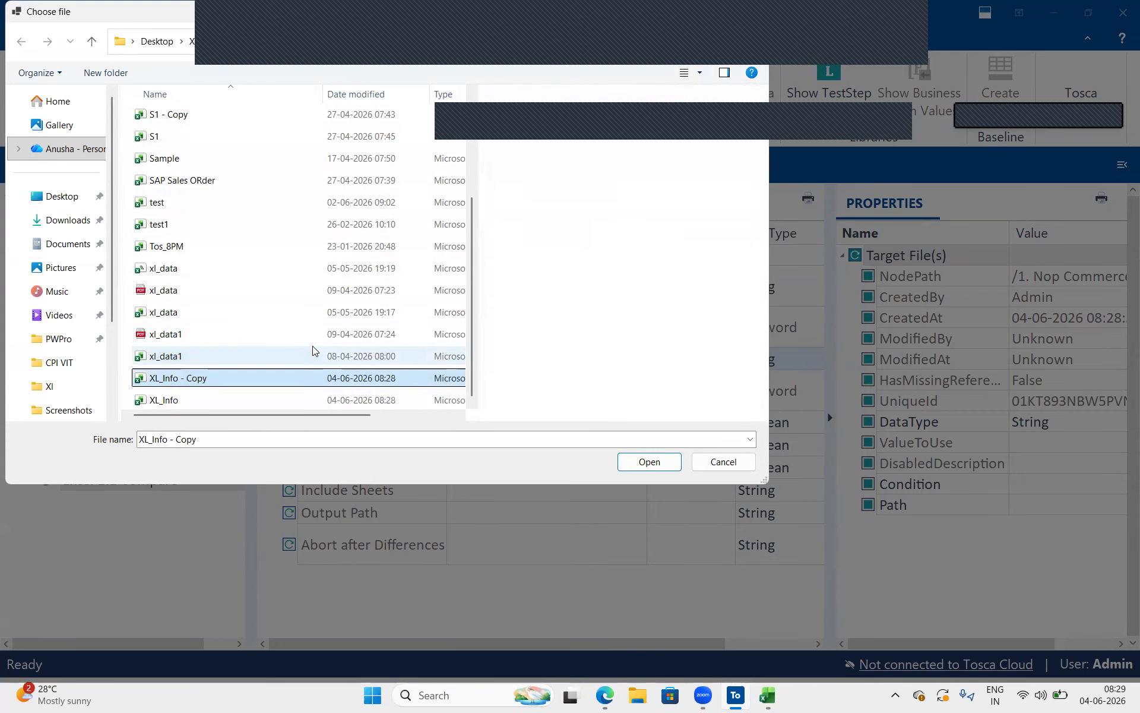
Rename the duplicated workbook XL_Info - Copy as XL_Info - 1 in the file selection
left_click(247, 378)
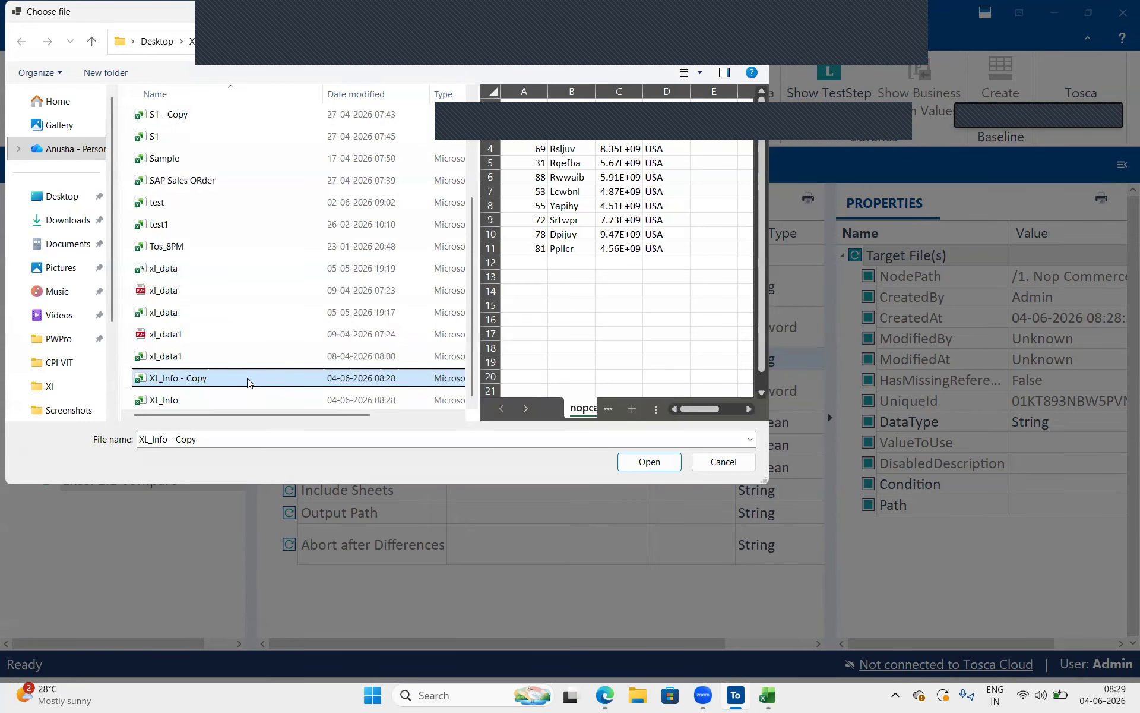
right_click(247, 378)
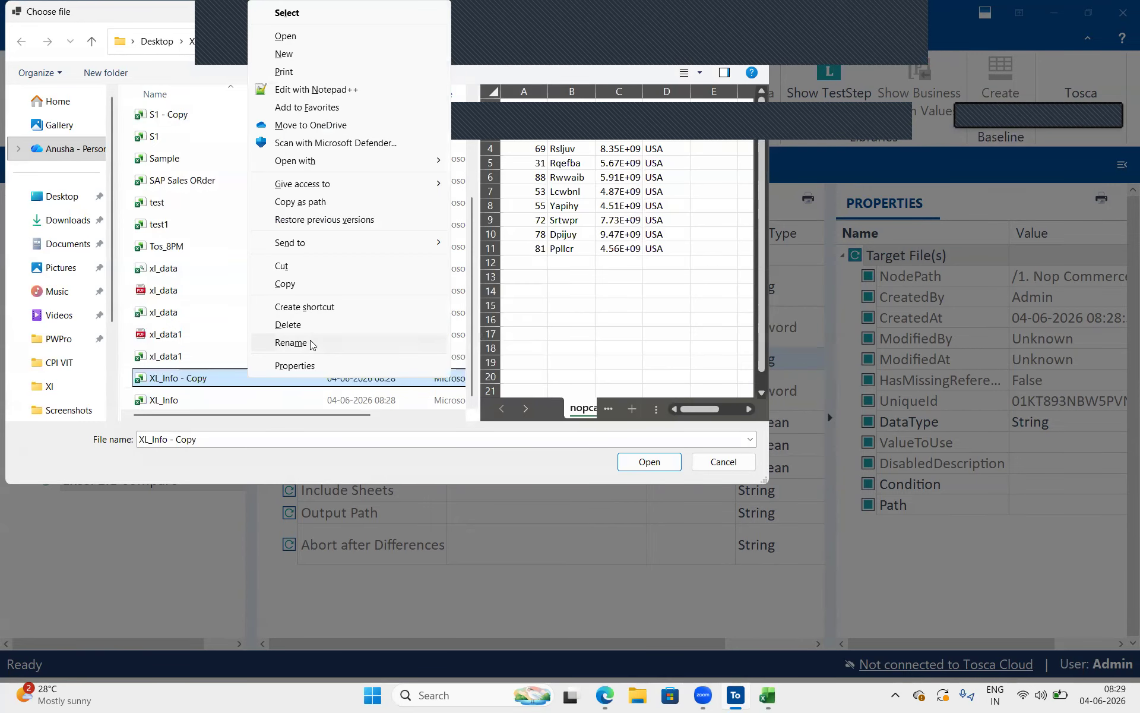
left_click(312, 338)
key("End")
key("BackSpace")
key("BackSpace")
key("BackSpace")
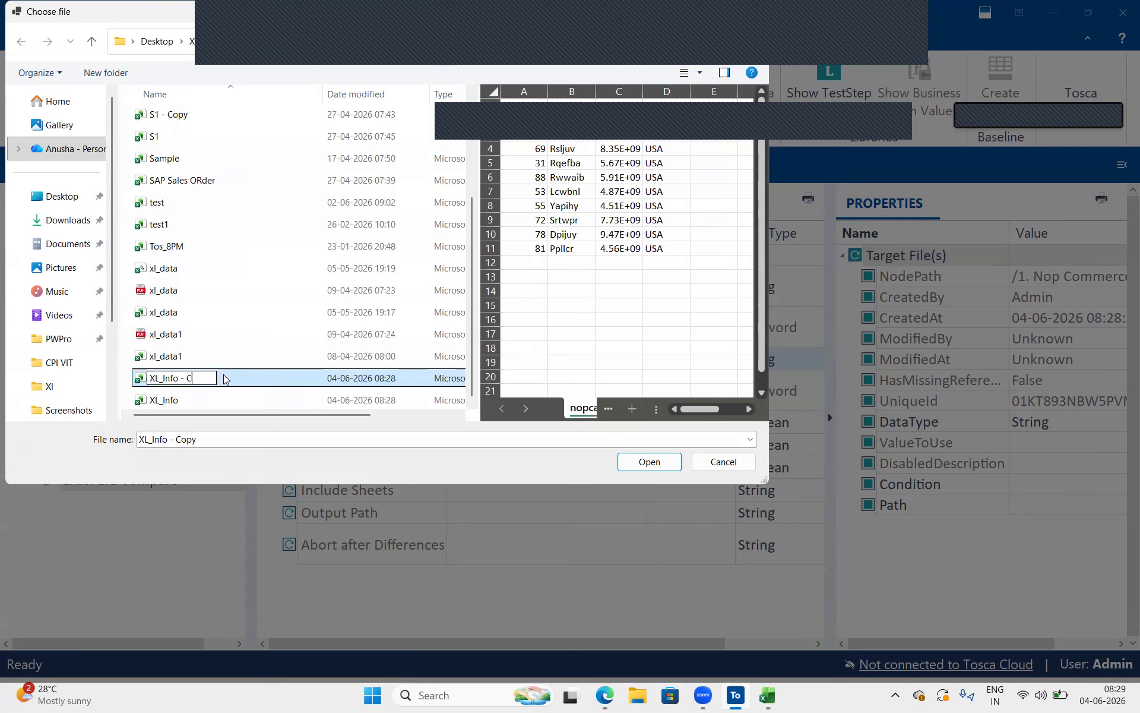
key("Return")
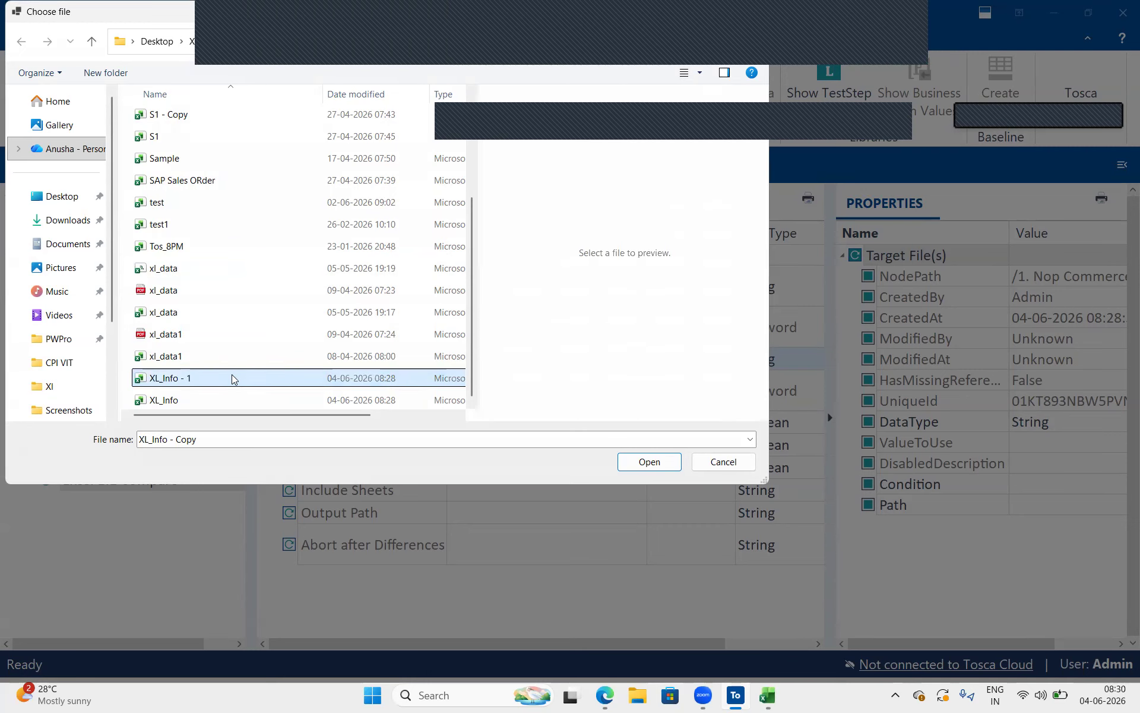
Set Target File(s) of Excel 1:1 Compare to XL_Info - 1.xlsx from the desktop Xl folder
left_click(233, 378)
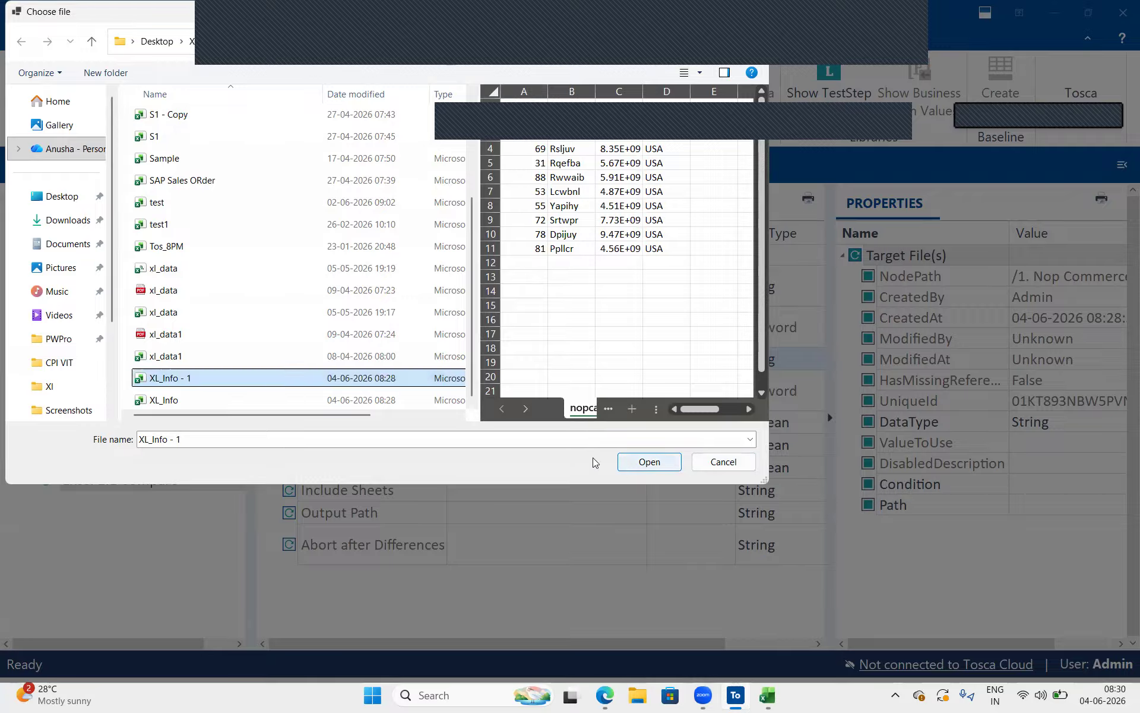
left_click(638, 460)
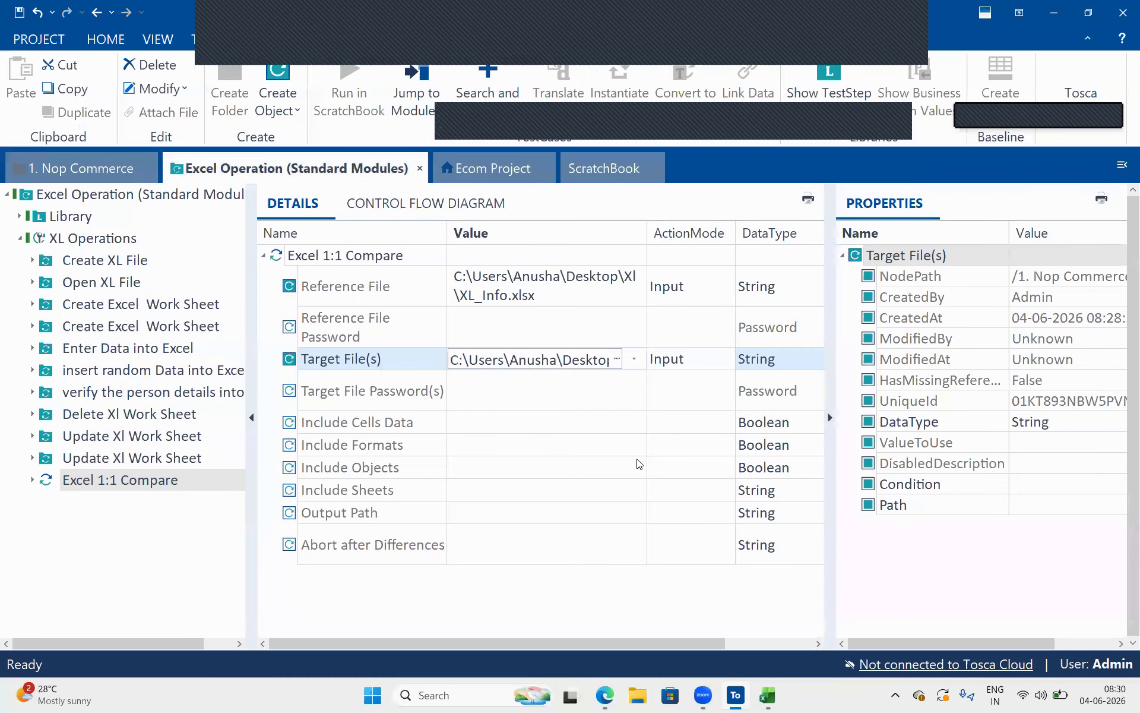
left_click(475, 300)
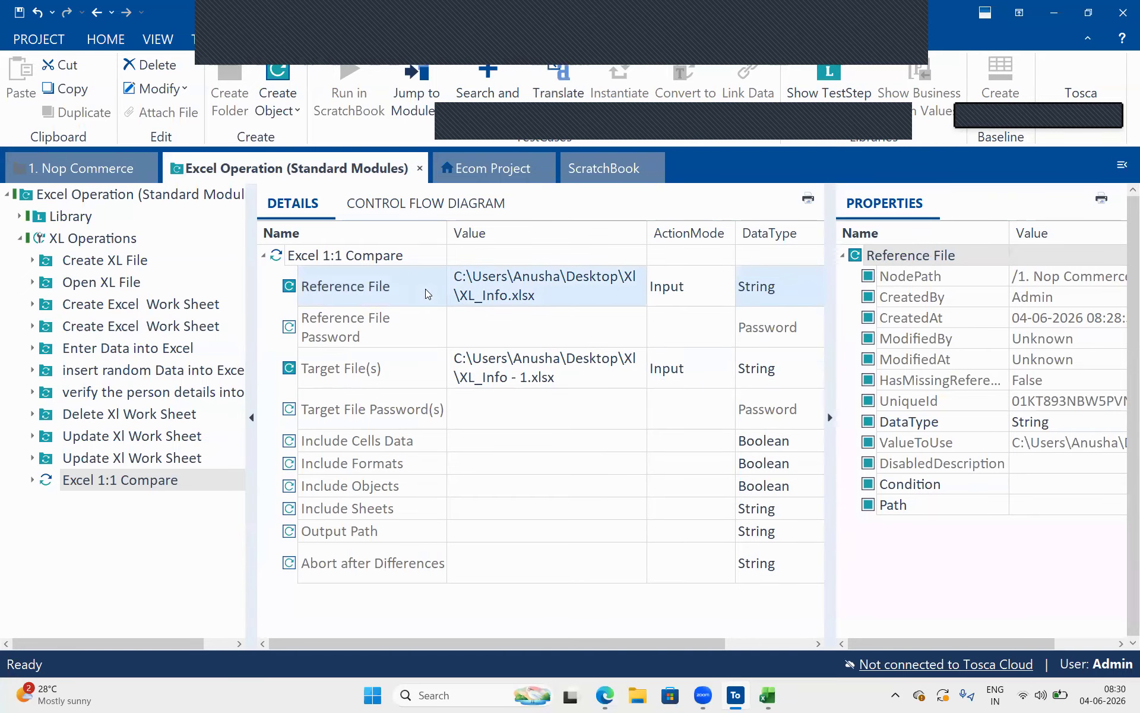
Review the Reference File and Target File(s) paths and the target password parameter of Excel 1:1 Compare
left_click(475, 386)
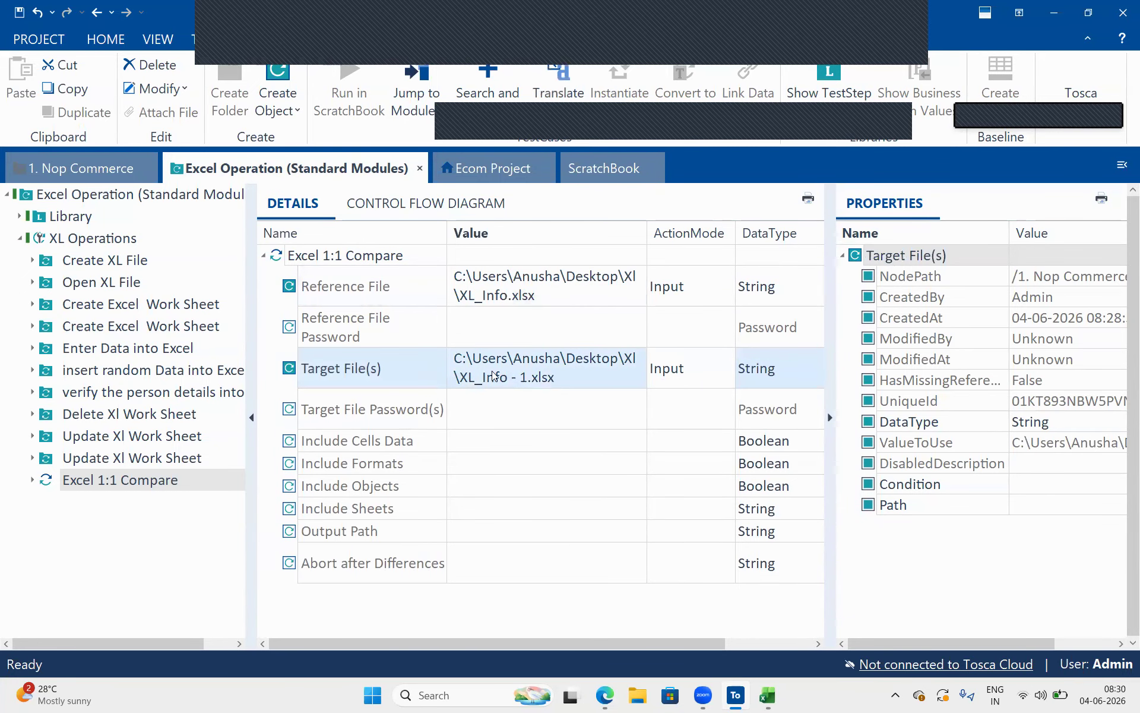
left_click(511, 296)
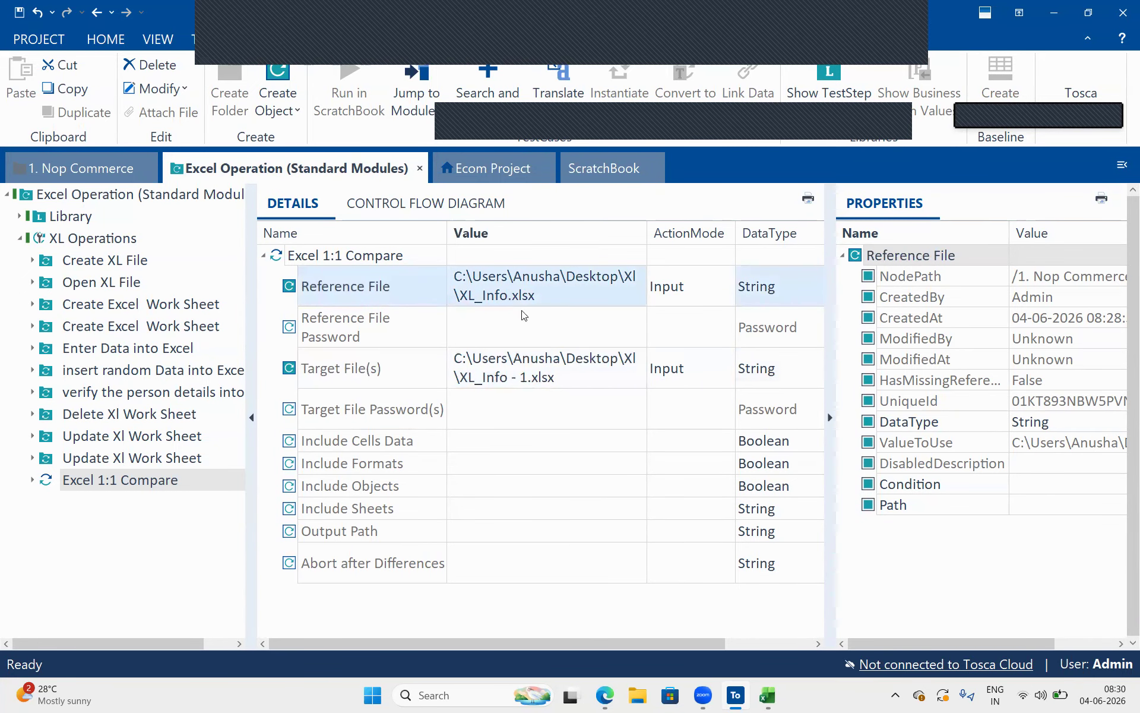
left_click(483, 296)
left_click(554, 373)
left_click(548, 289)
left_click(516, 369)
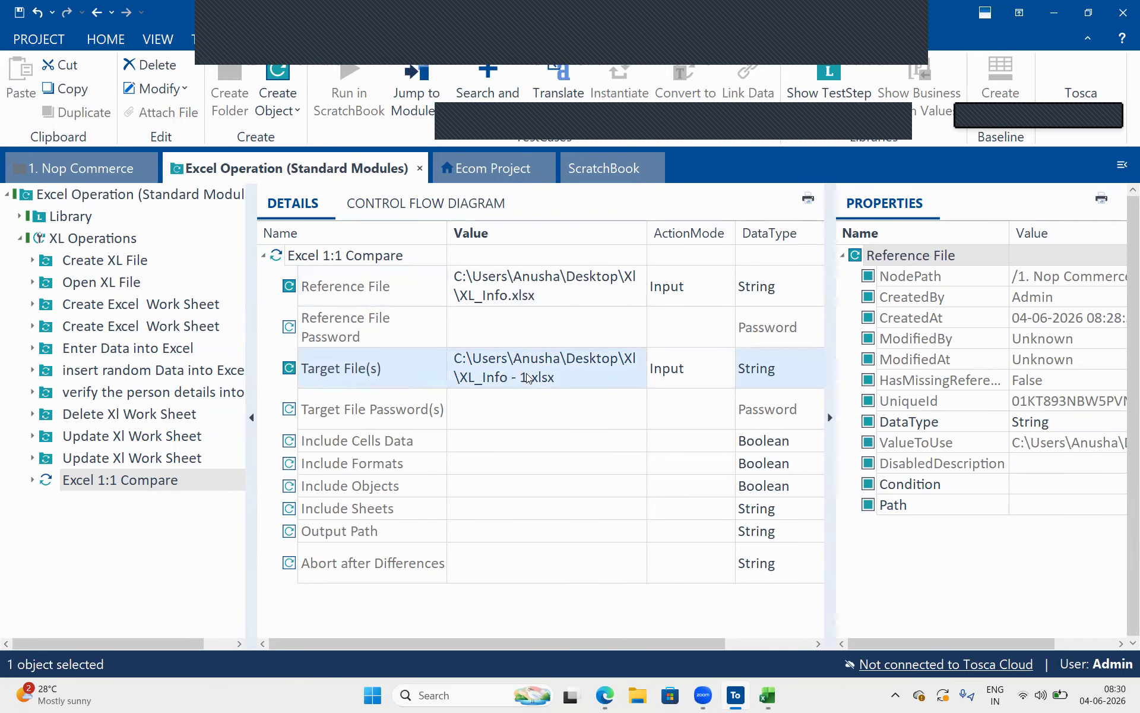
double_click(487, 429)
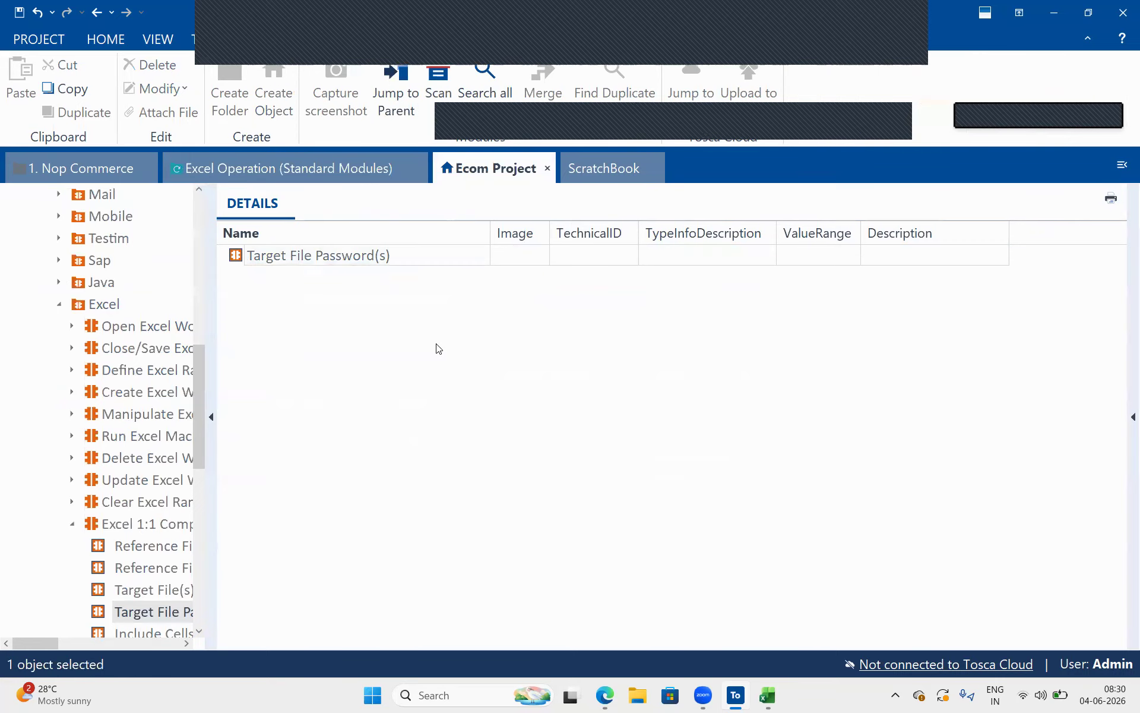
left_click(289, 168)
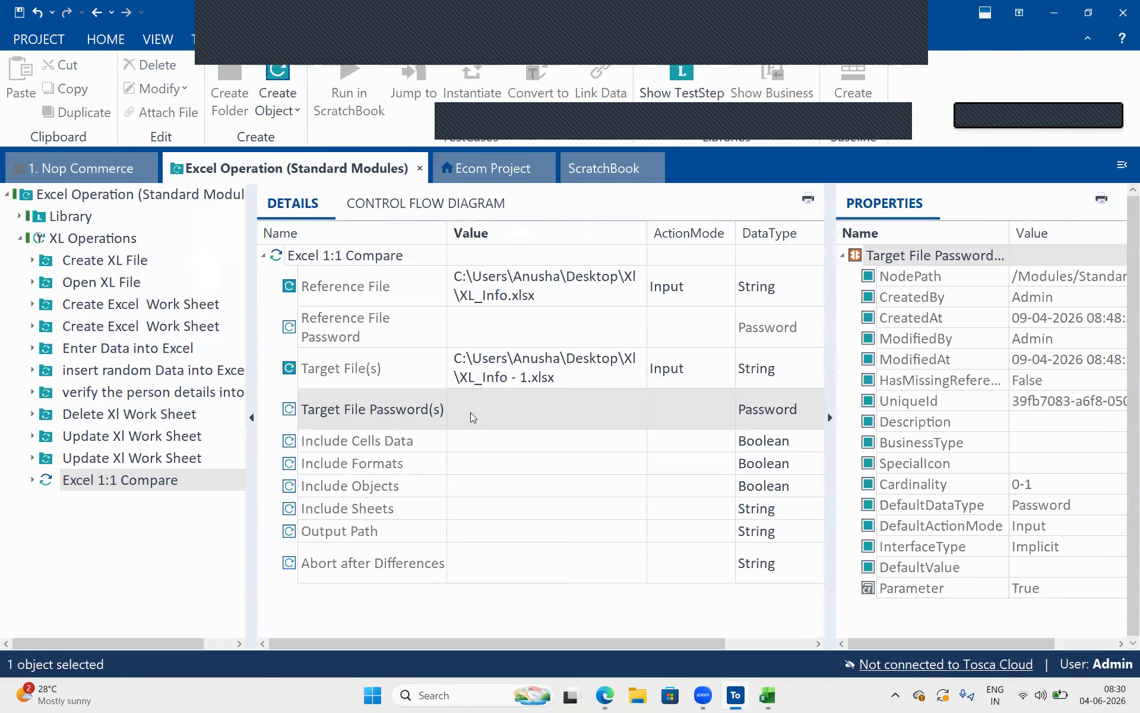
Examine the reference password parameter and the options for including cells data, formats, objects and sheets in the comparison
left_click(491, 324)
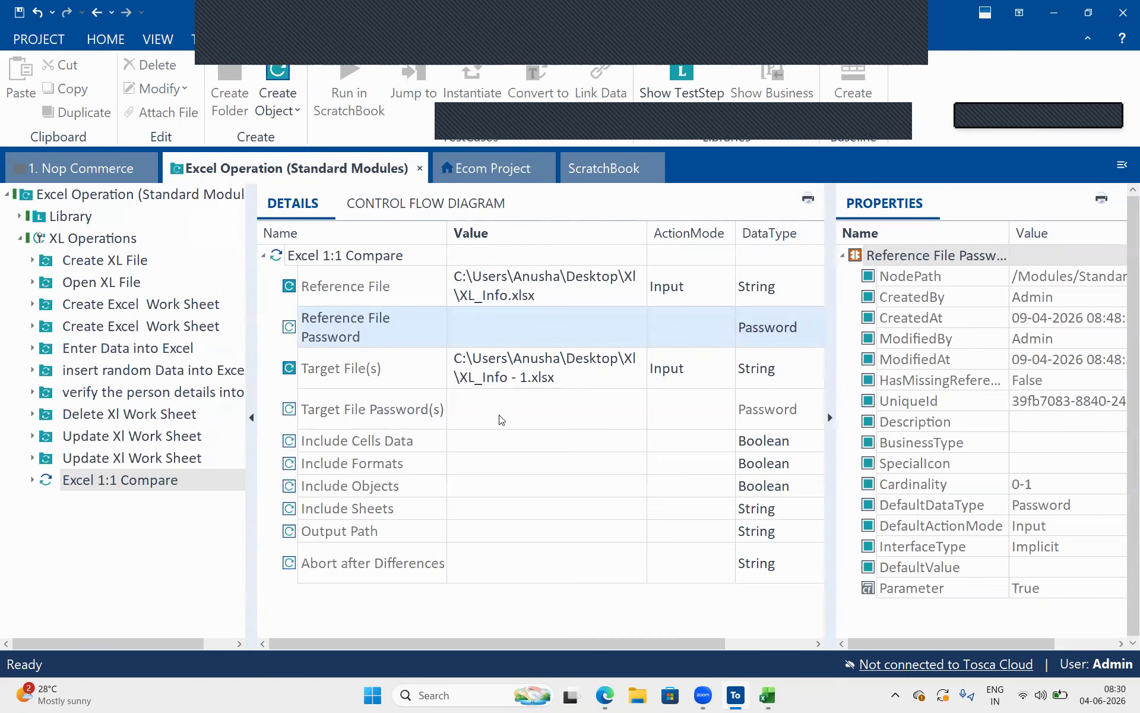
left_click(473, 443)
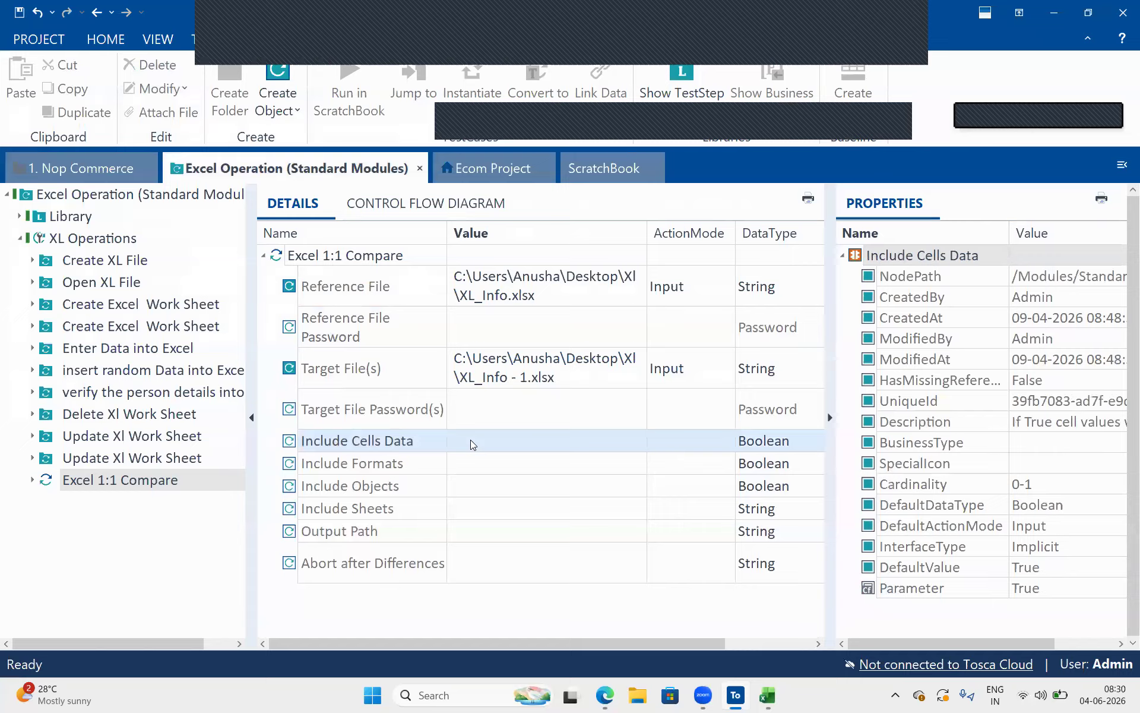
left_click(409, 259)
left_click_drag(409, 259, 285, 257)
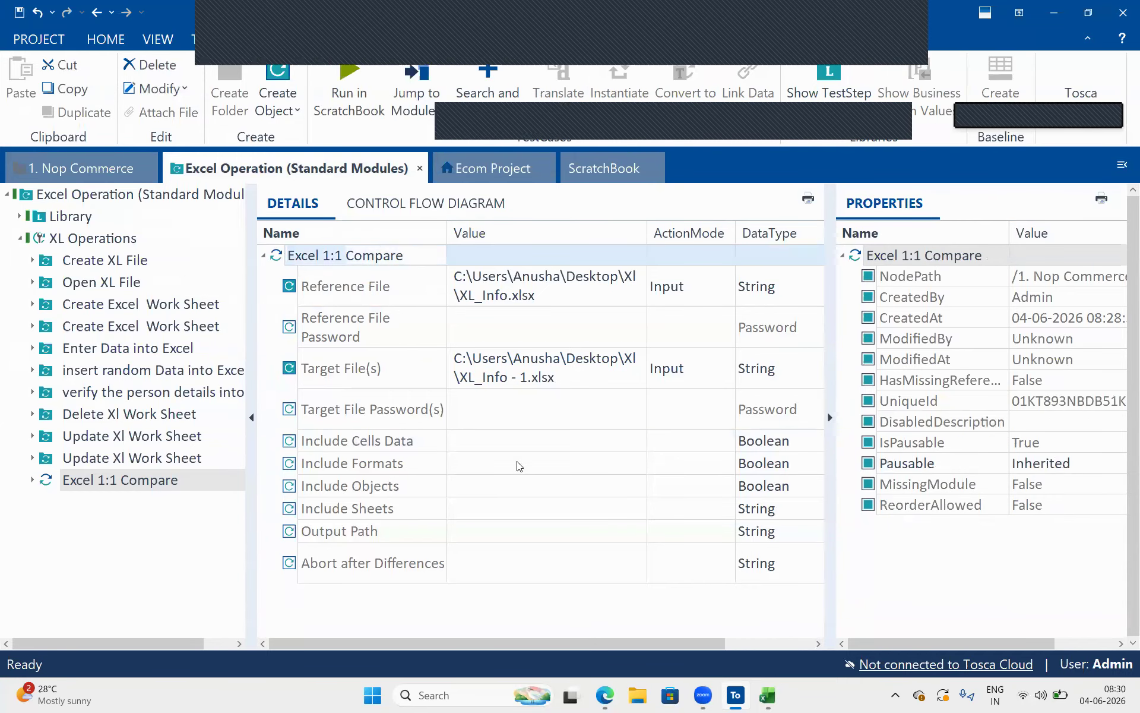
left_click(414, 440)
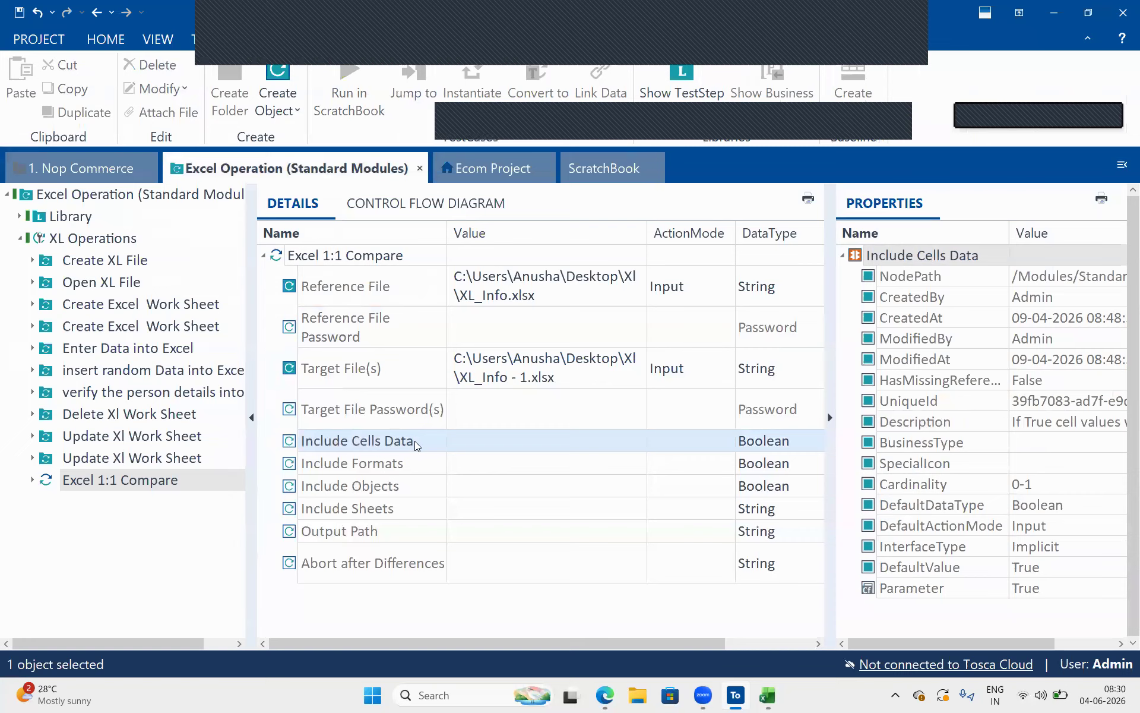
left_click(415, 462)
left_click(413, 486)
left_click(405, 509)
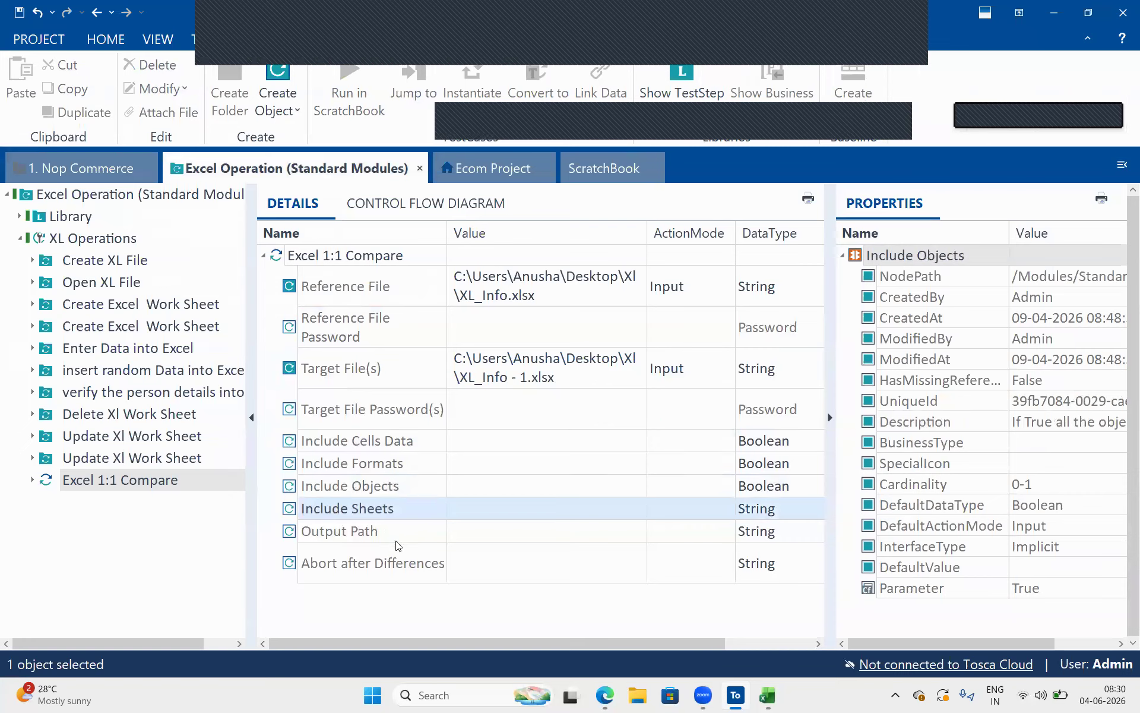
Set the Output Path of Excel 1:1 Compare to R1.txt in the desktop Xl folder
left_click(397, 532)
left_click(504, 535)
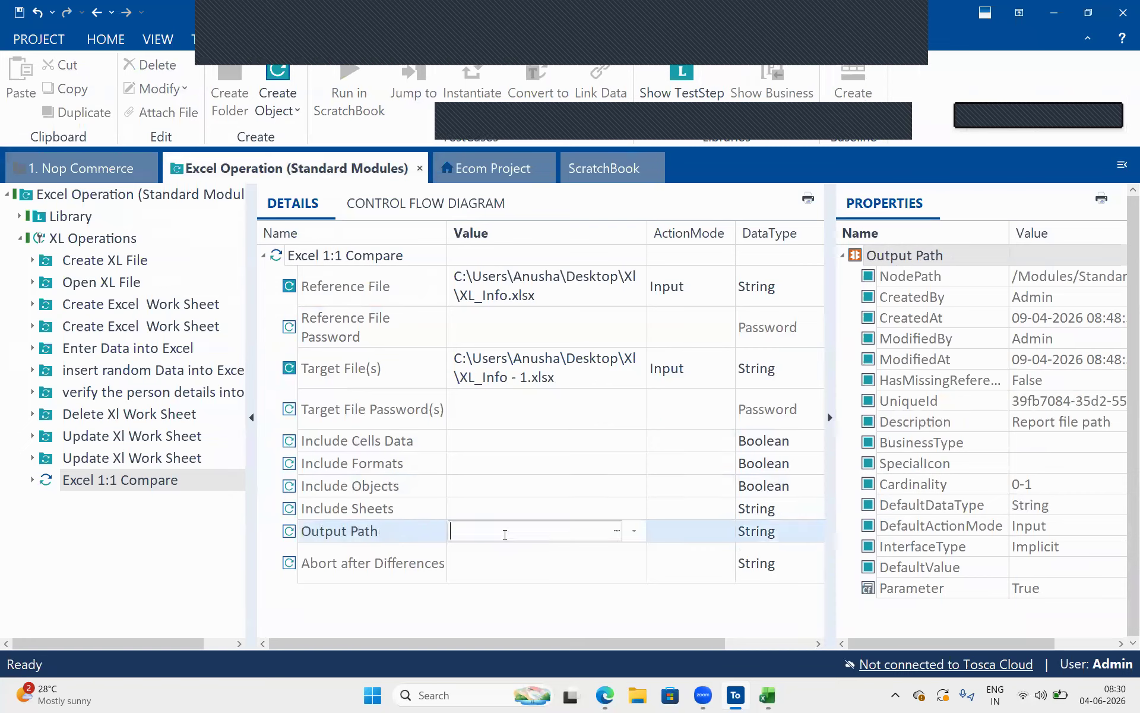
left_click(617, 530)
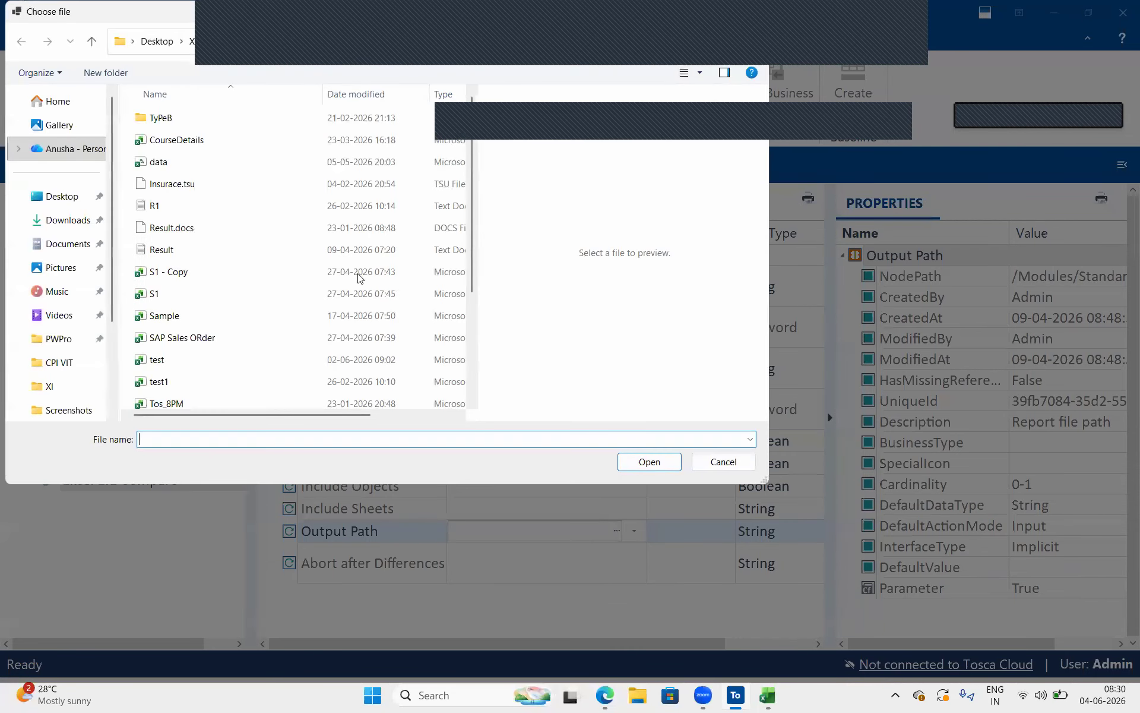
left_click(224, 206)
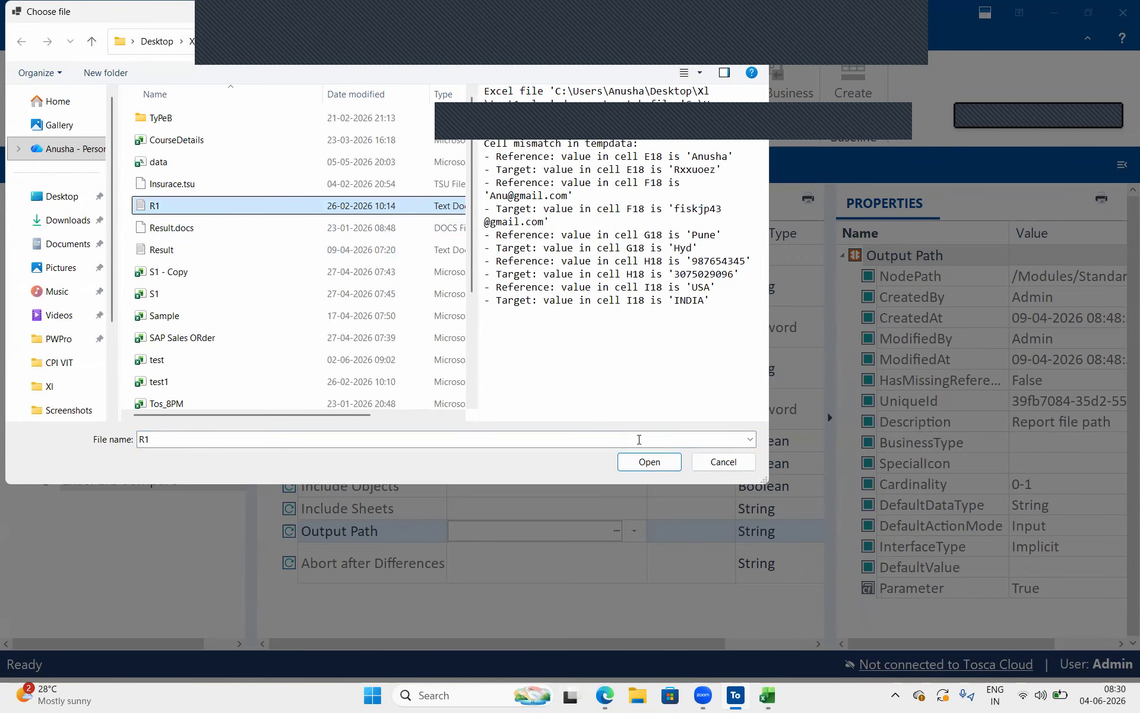
left_click(649, 462)
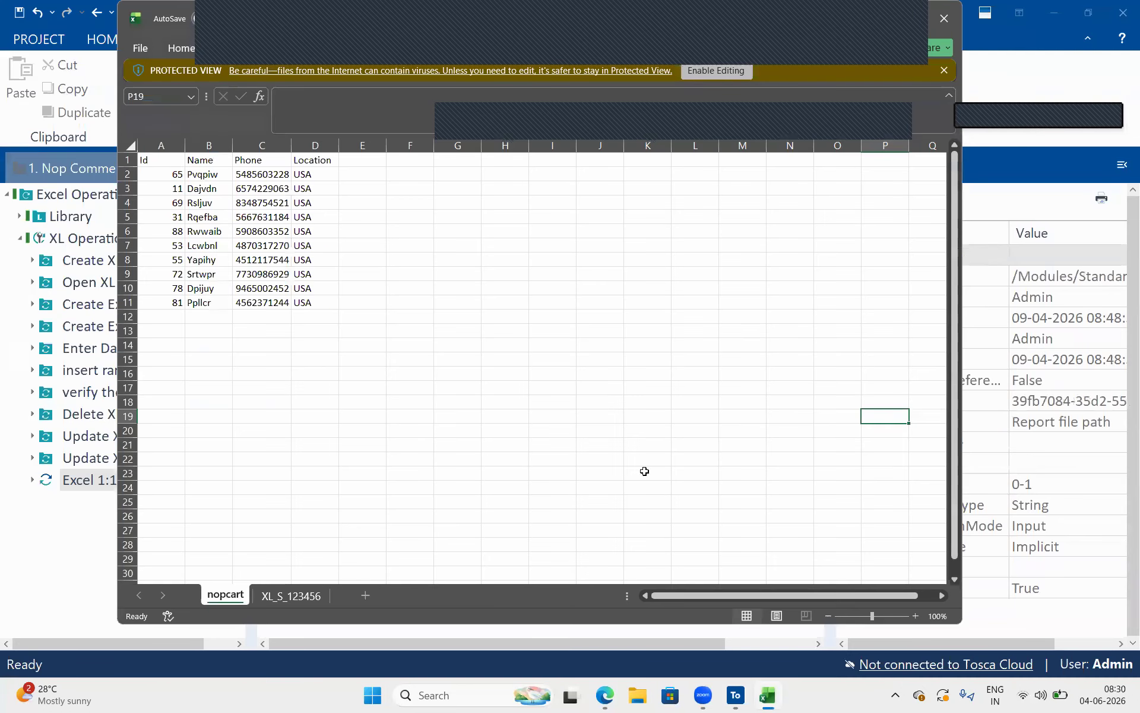
left_click(1009, 407)
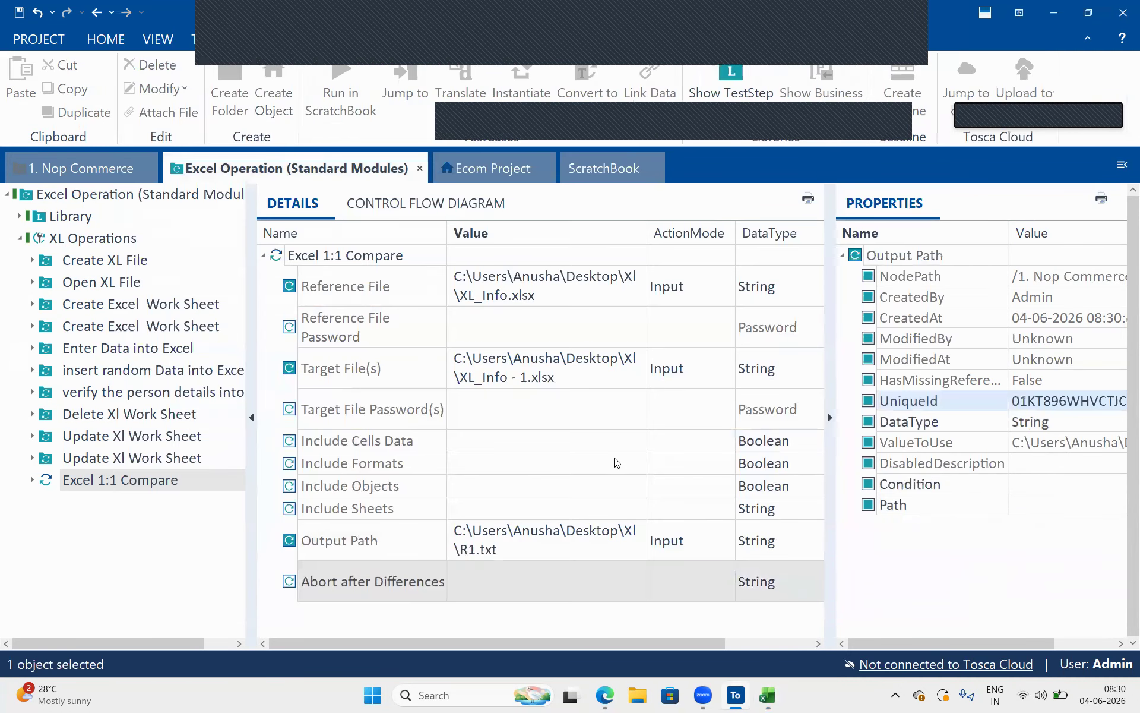
left_click(521, 570)
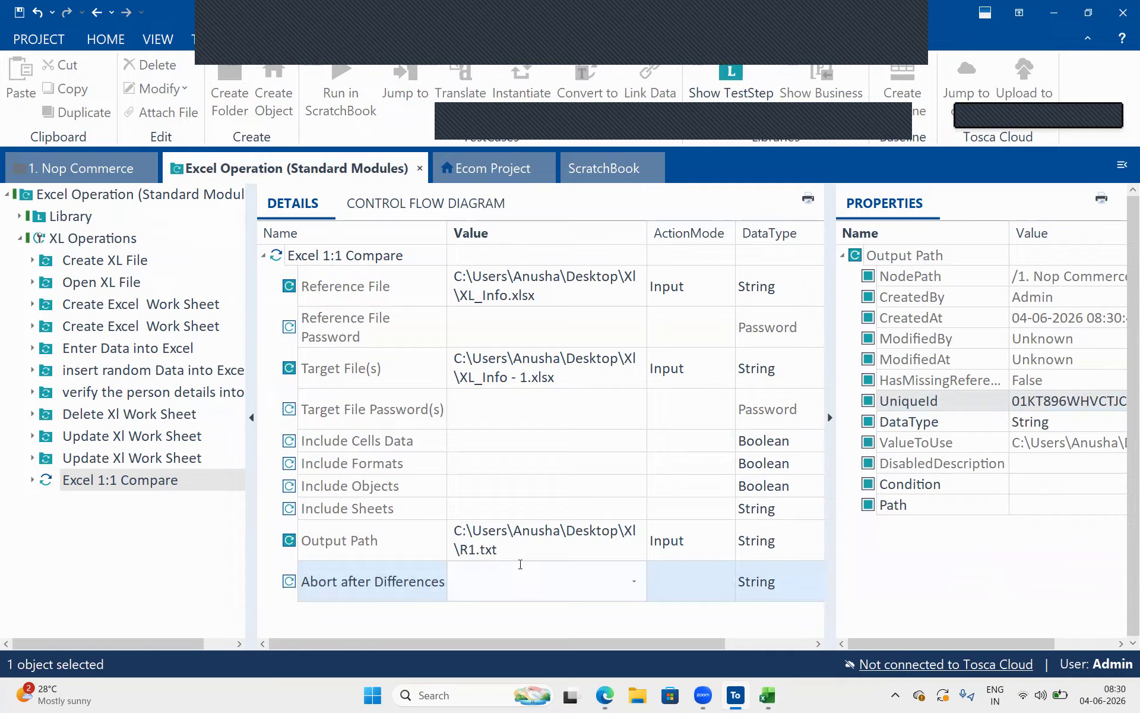
left_click(525, 548)
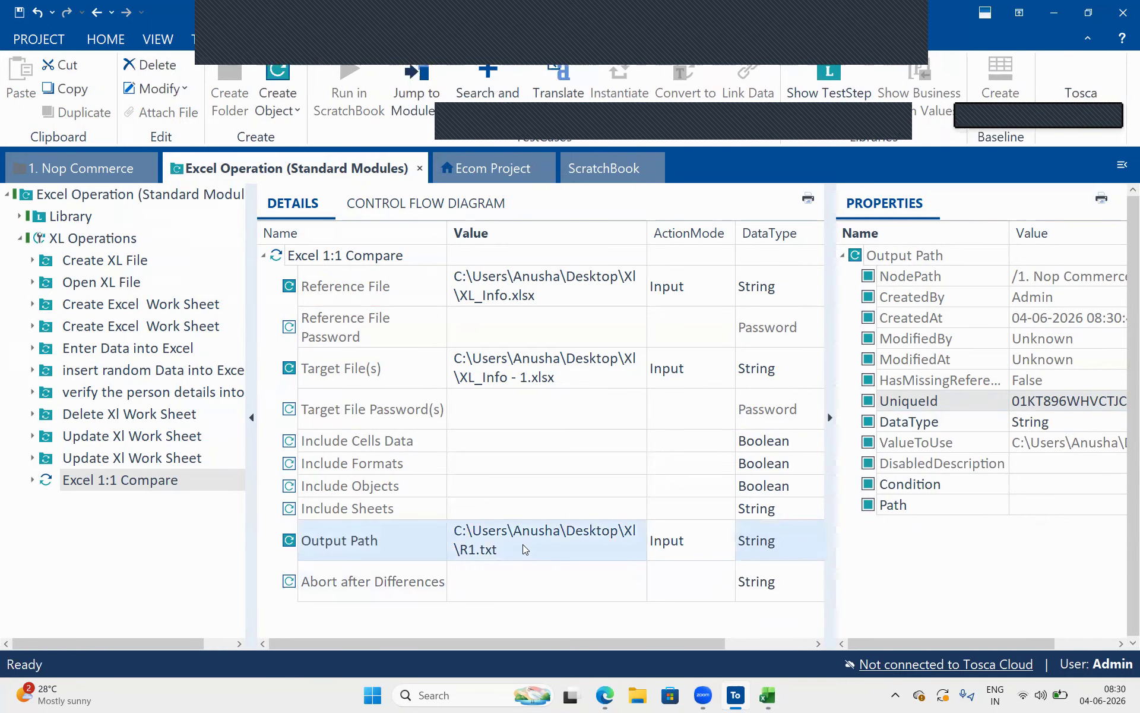
Run the Excel 1:1 Compare step in ScratchBook
left_click(353, 259)
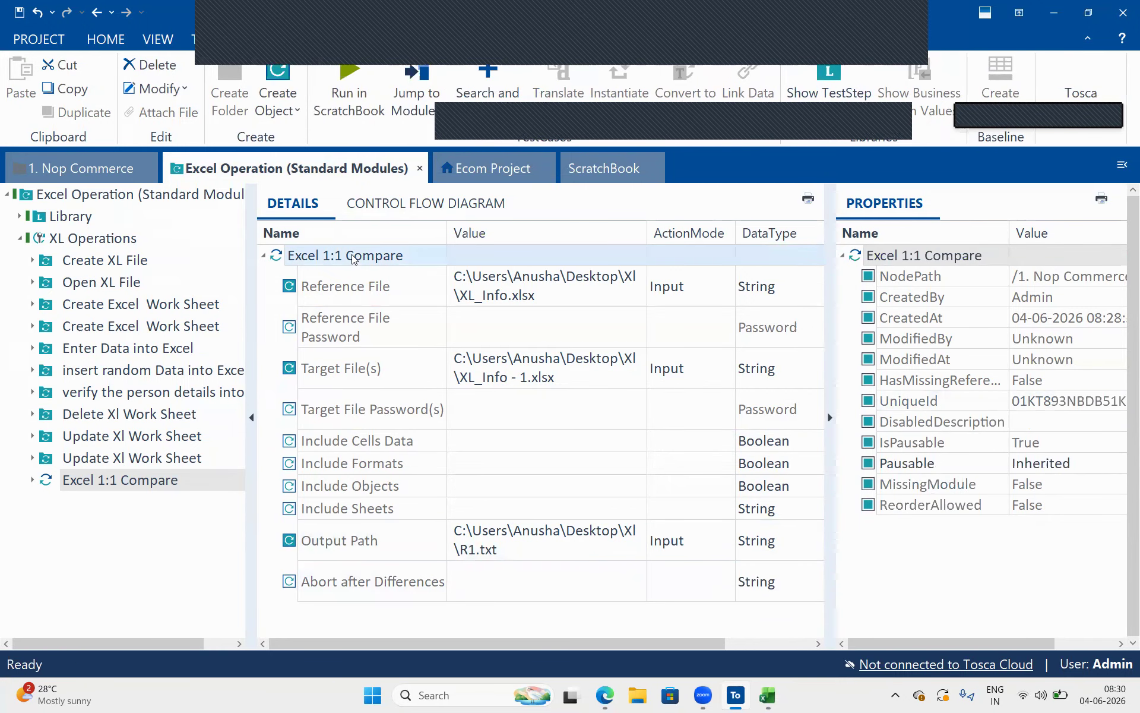
right_click(354, 258)
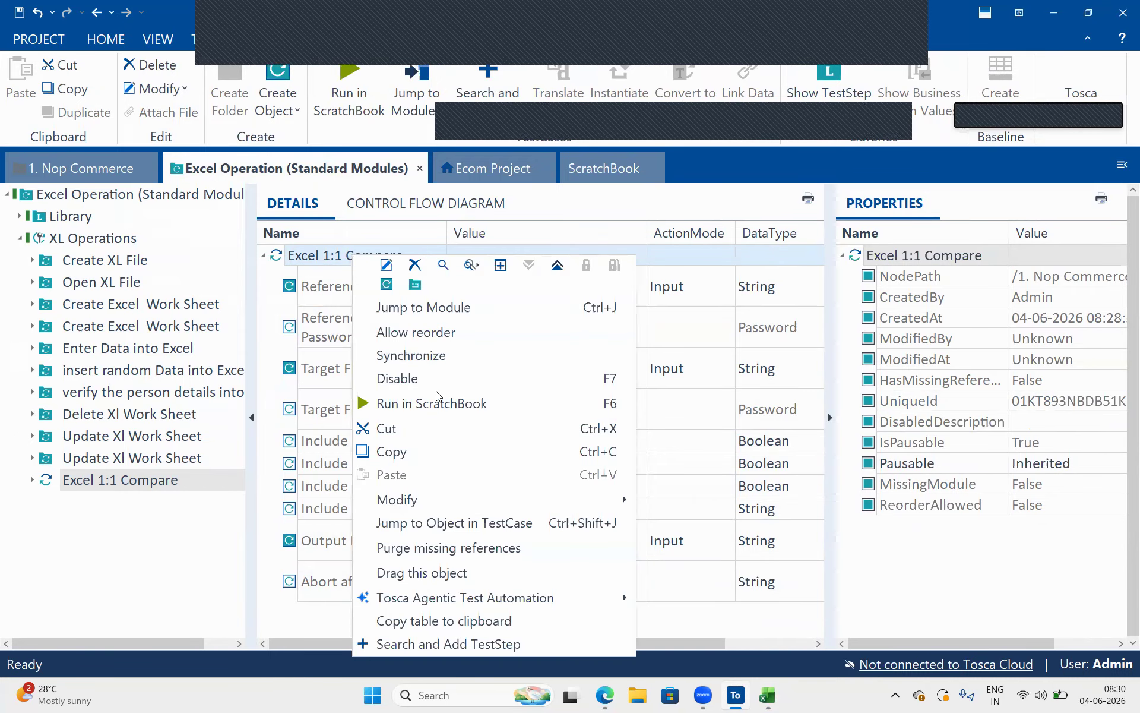
left_click(440, 408)
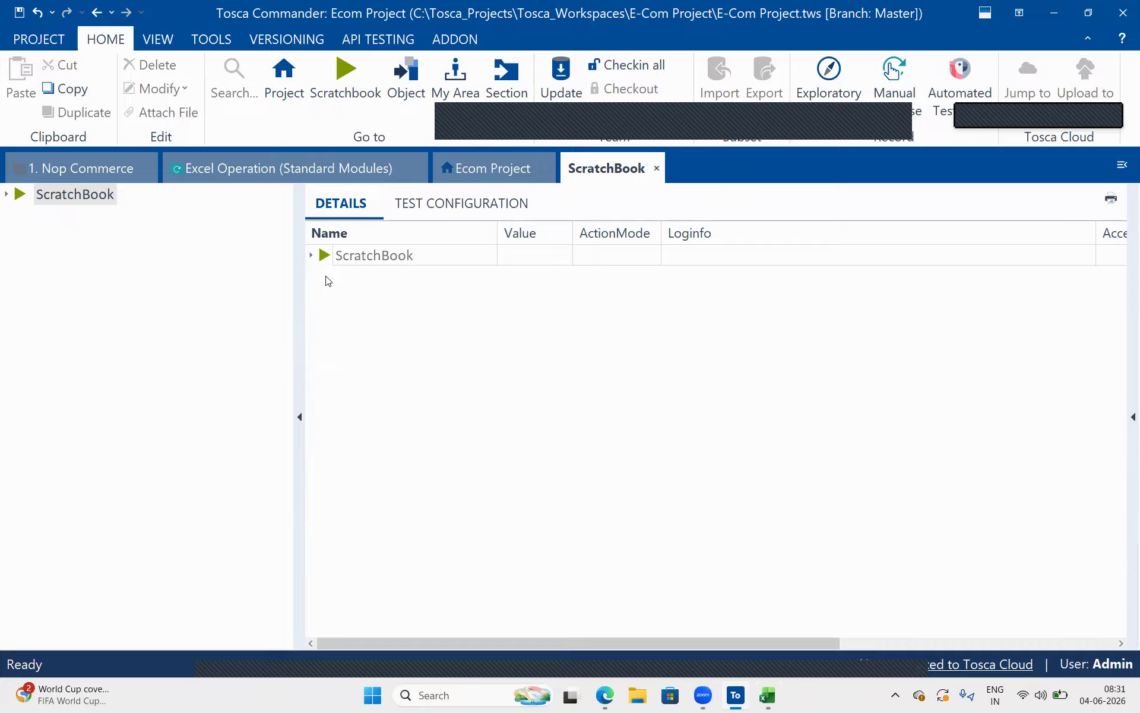
Expand the ScratchBook results and read the full log info of the Excel 1:1 Compare run
left_click(310, 255)
left_click(813, 264)
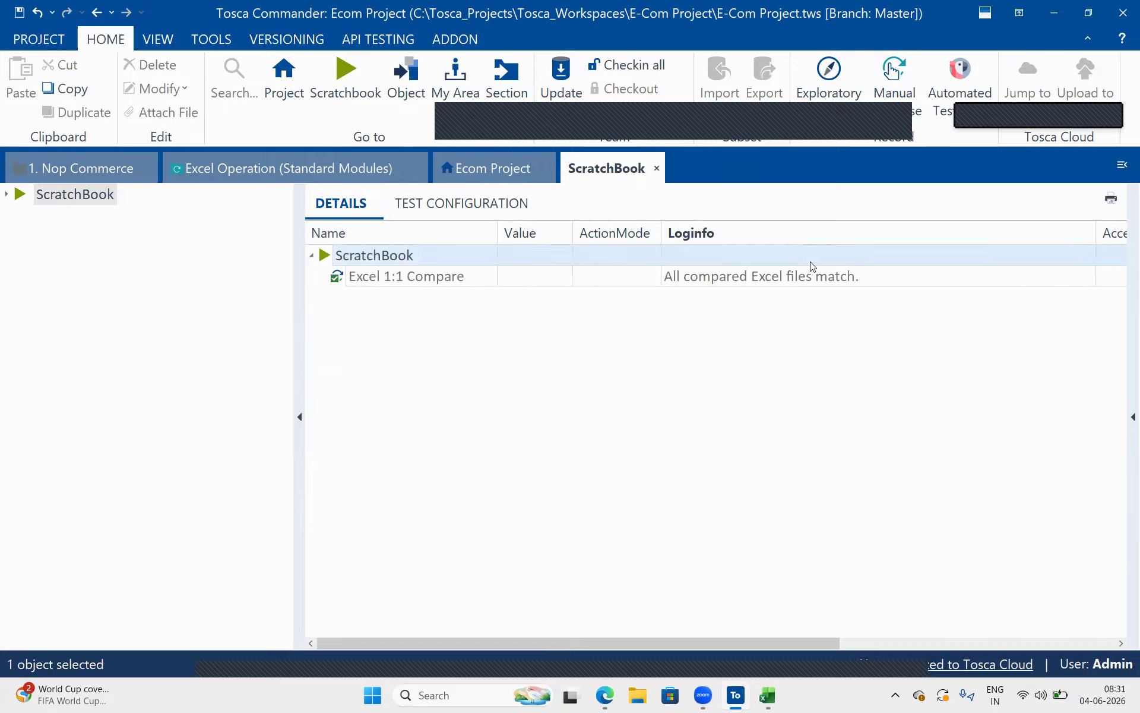
left_click(1041, 255)
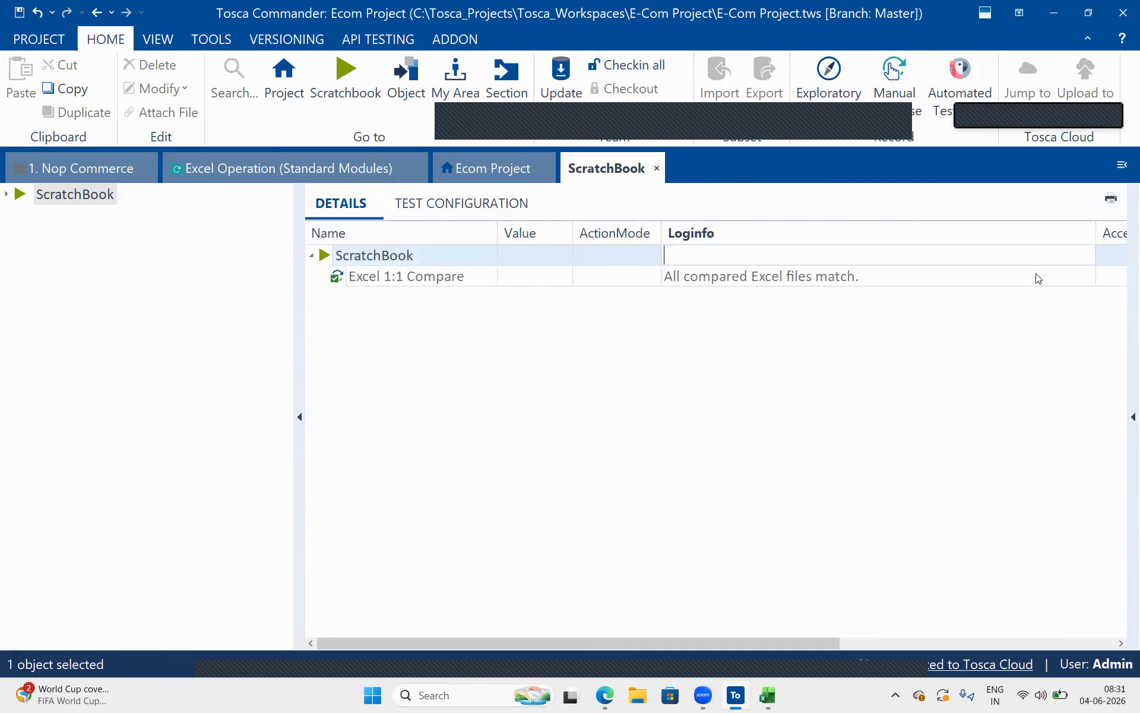
left_click(1038, 278)
left_click(1091, 276)
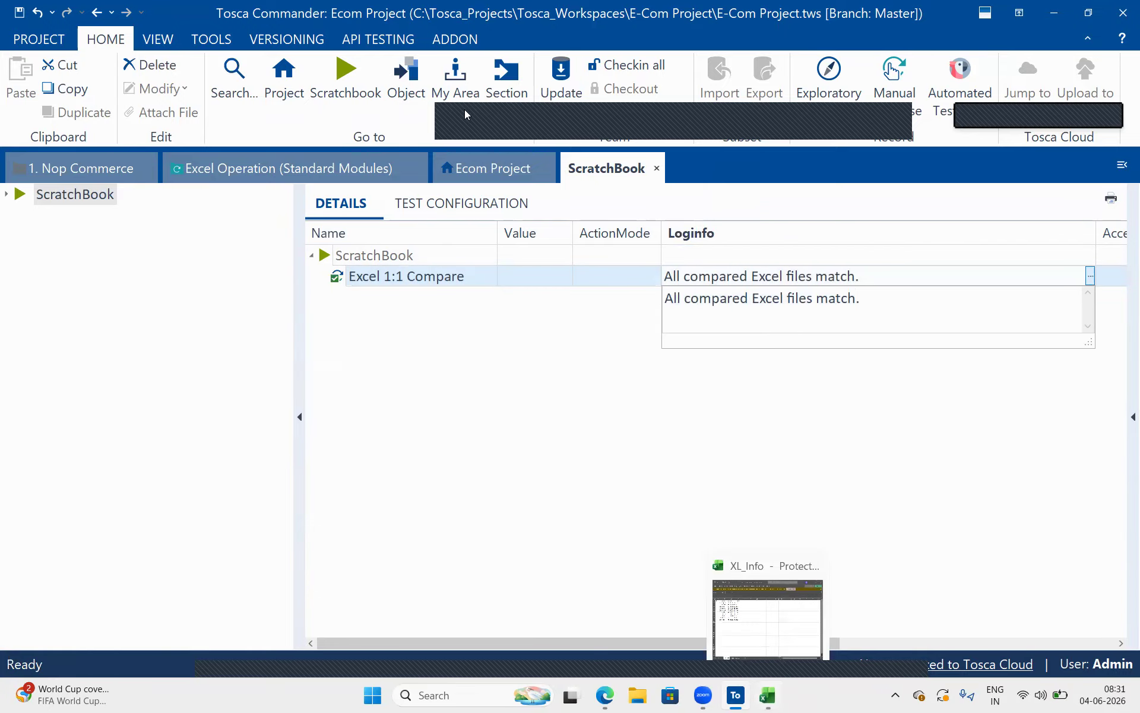
Return to the Excel Operation test case, switch to the XL_Info workbook in Excel and enable editing in it
left_click(314, 156)
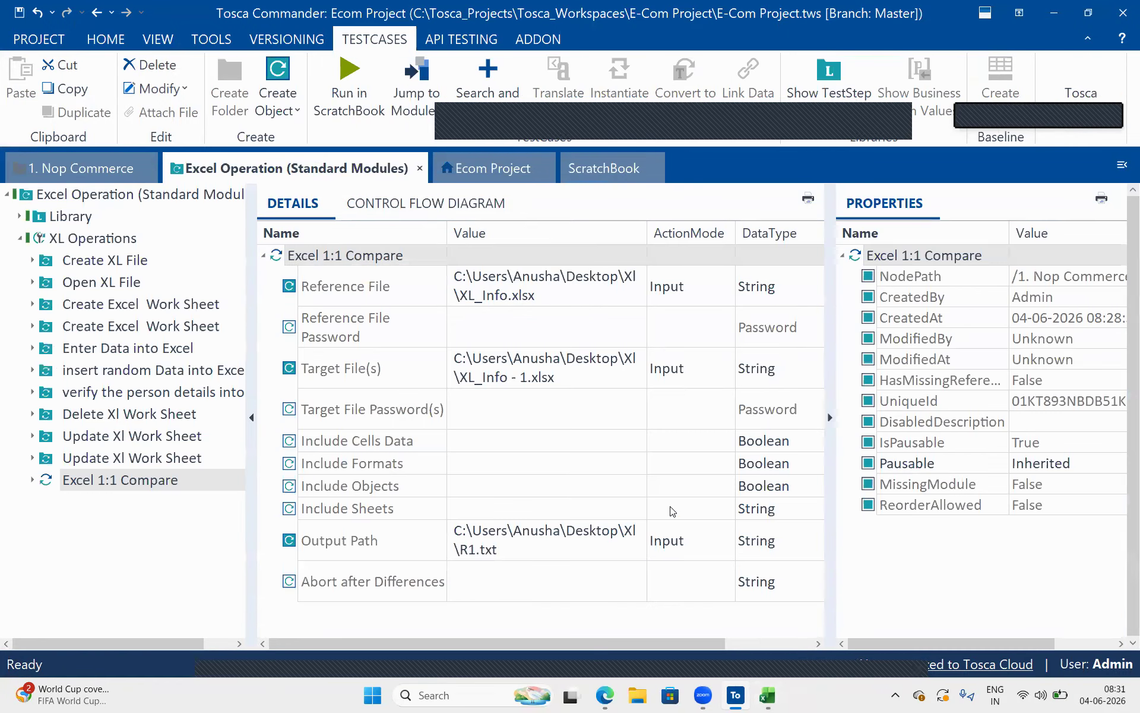
left_click(768, 696)
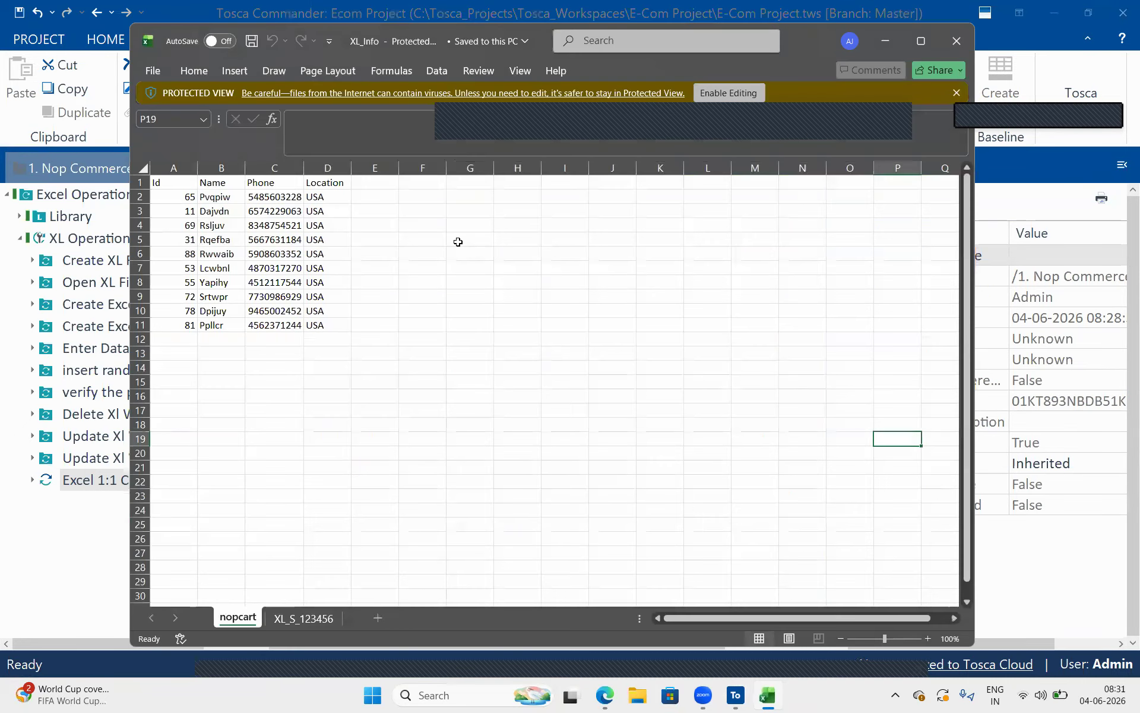
left_click(324, 236)
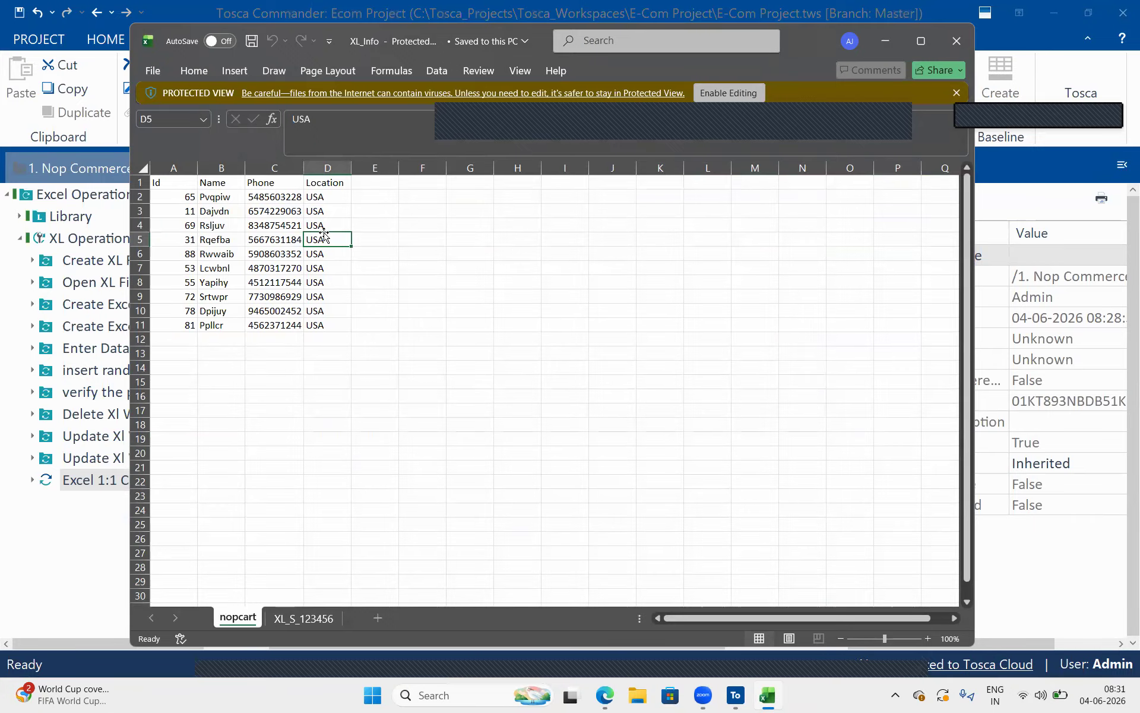
left_click(729, 92)
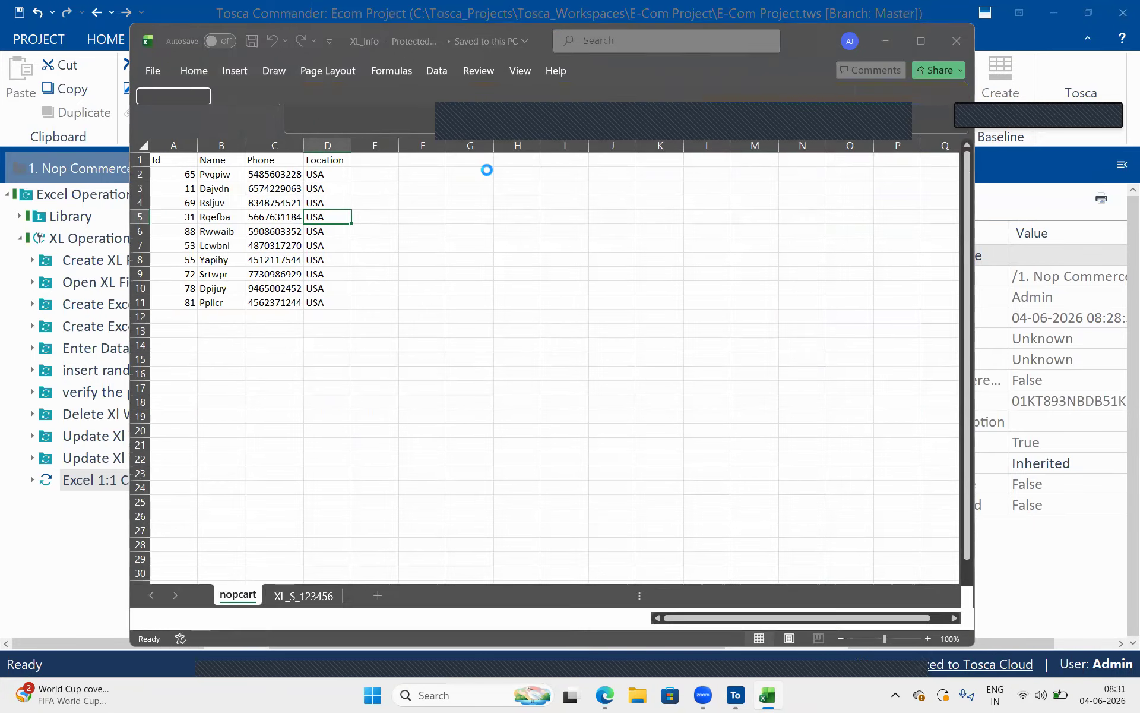
In the nopcart sheet, set the Location in D4 to India, D8 to UK and D10 to Canada, and save the workbook
left_click(323, 294)
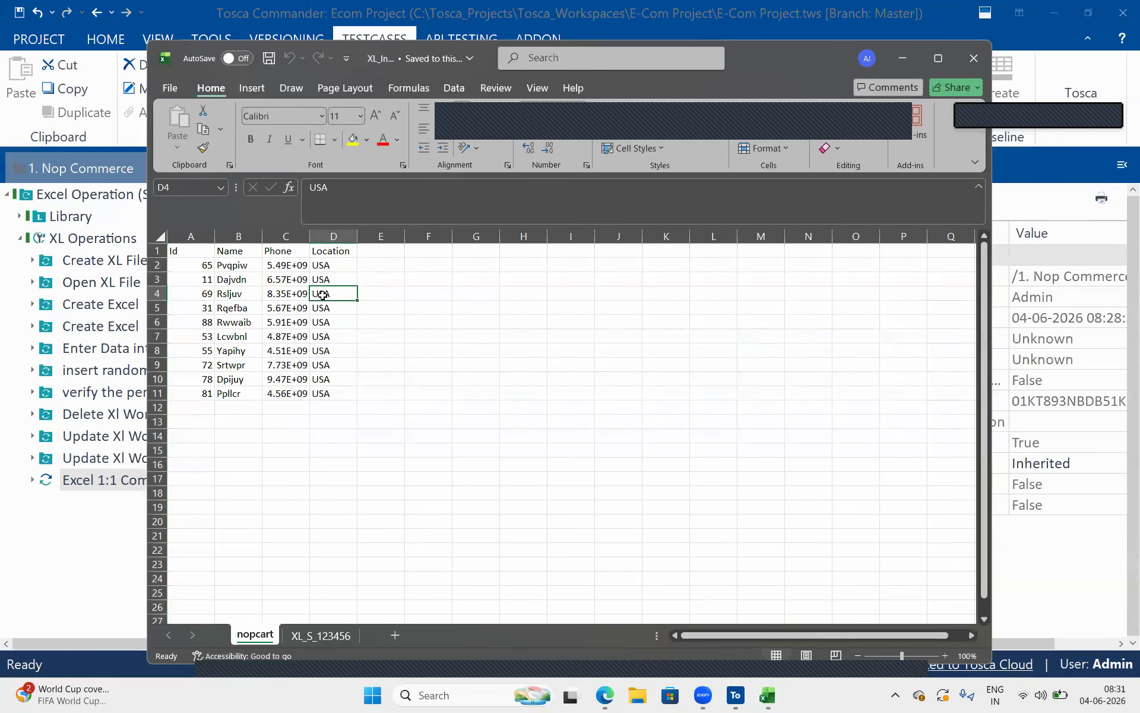
type("India")
key("Return")
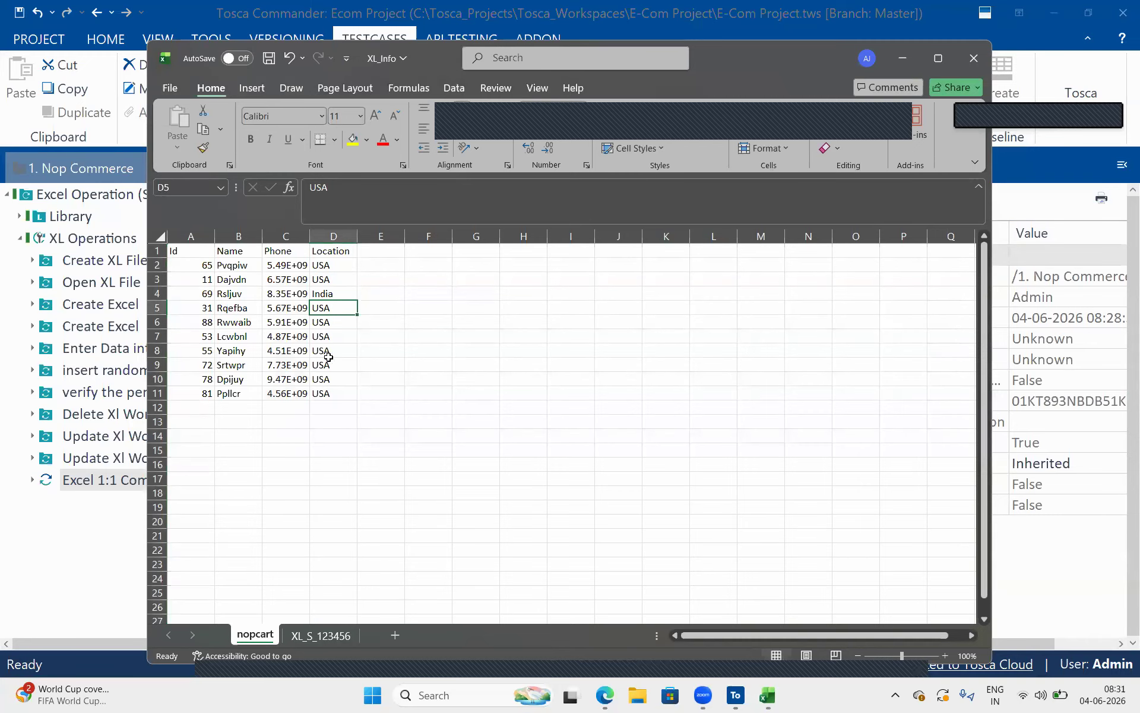
left_click(326, 347)
type("UK")
key("Return")
key("Return")
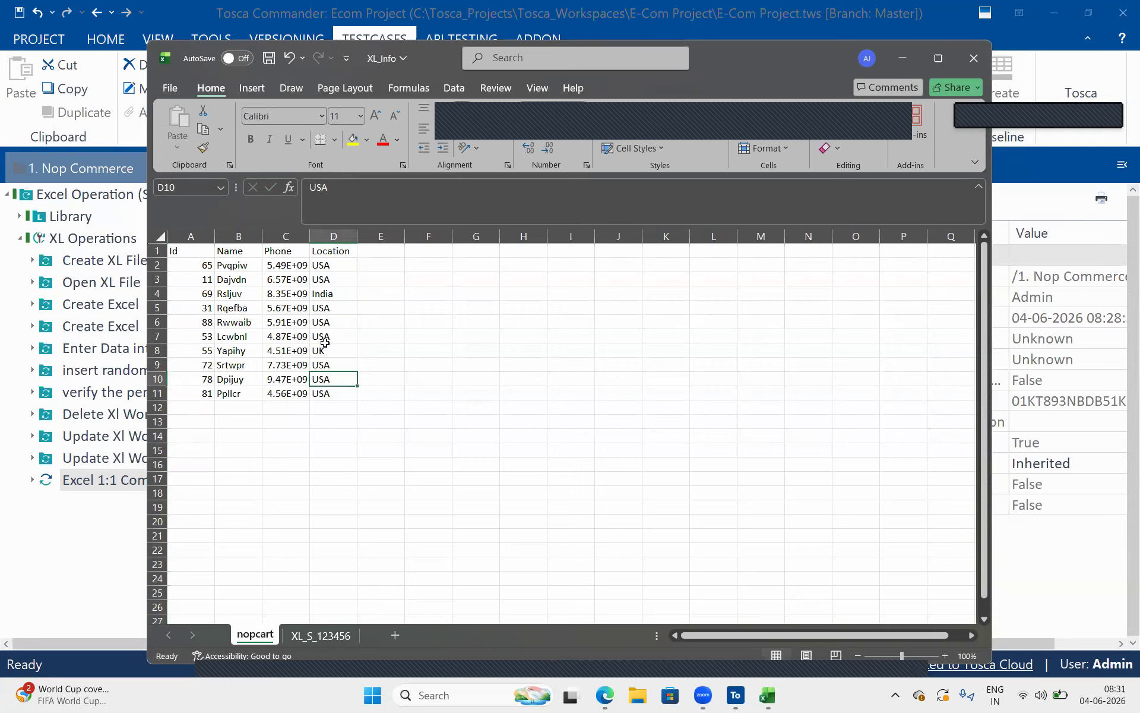
type("Canada")
key("Return")
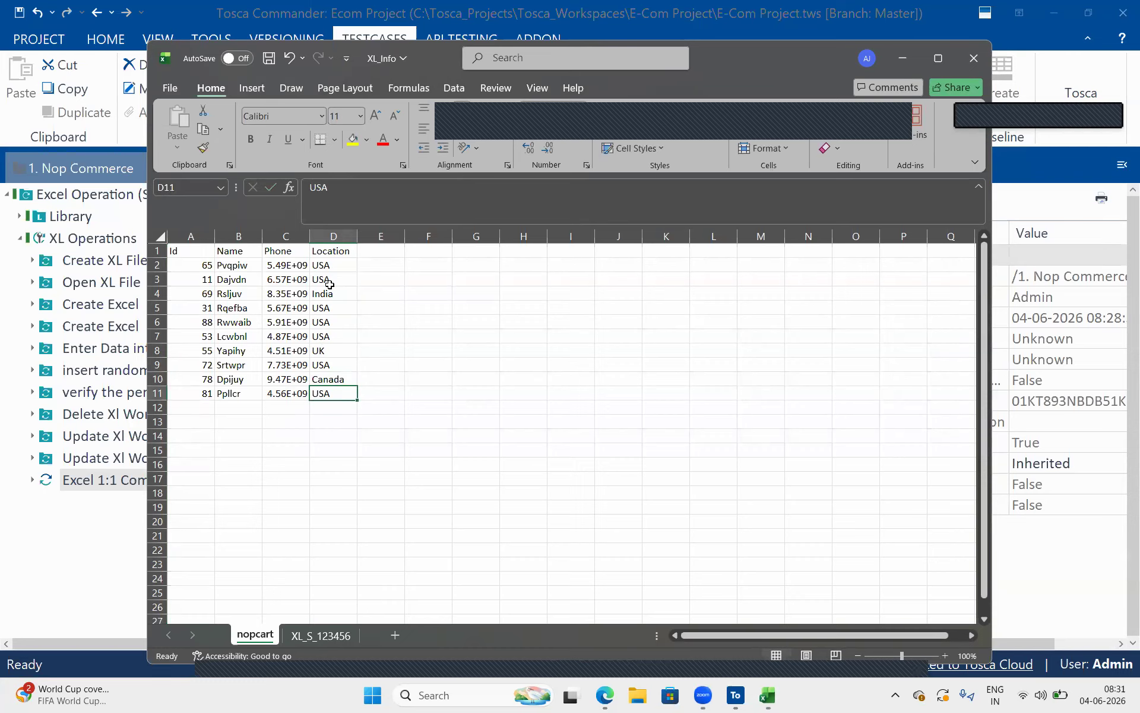
key("ctrl+s")
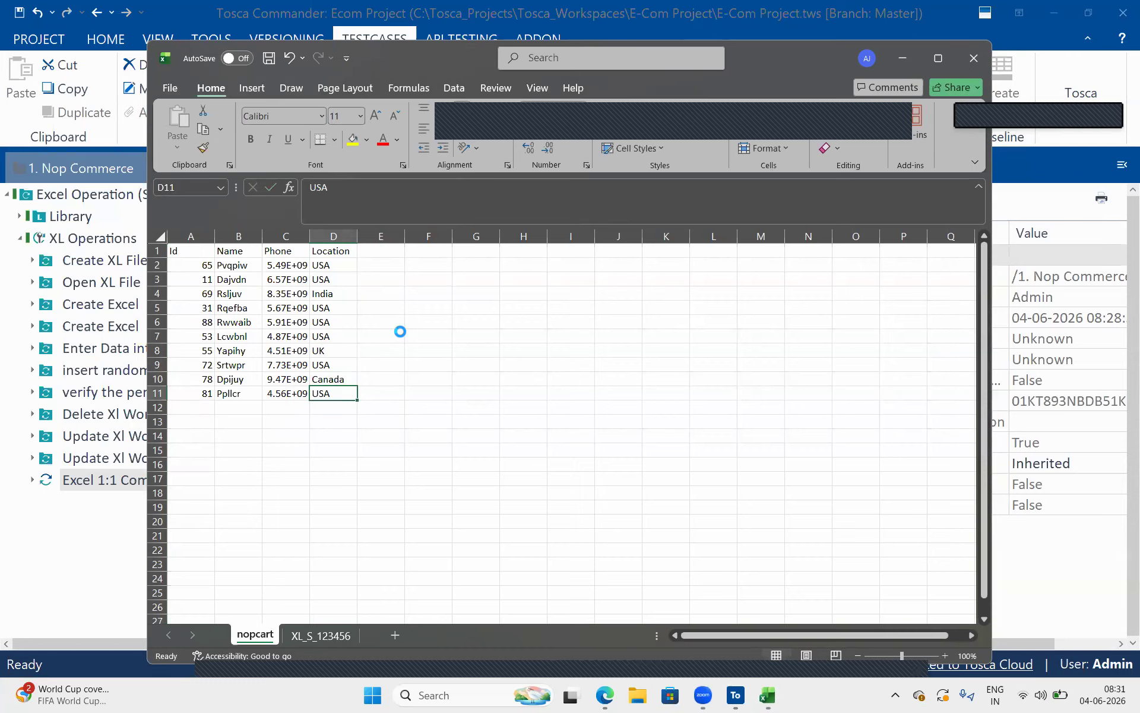
left_click(493, 439)
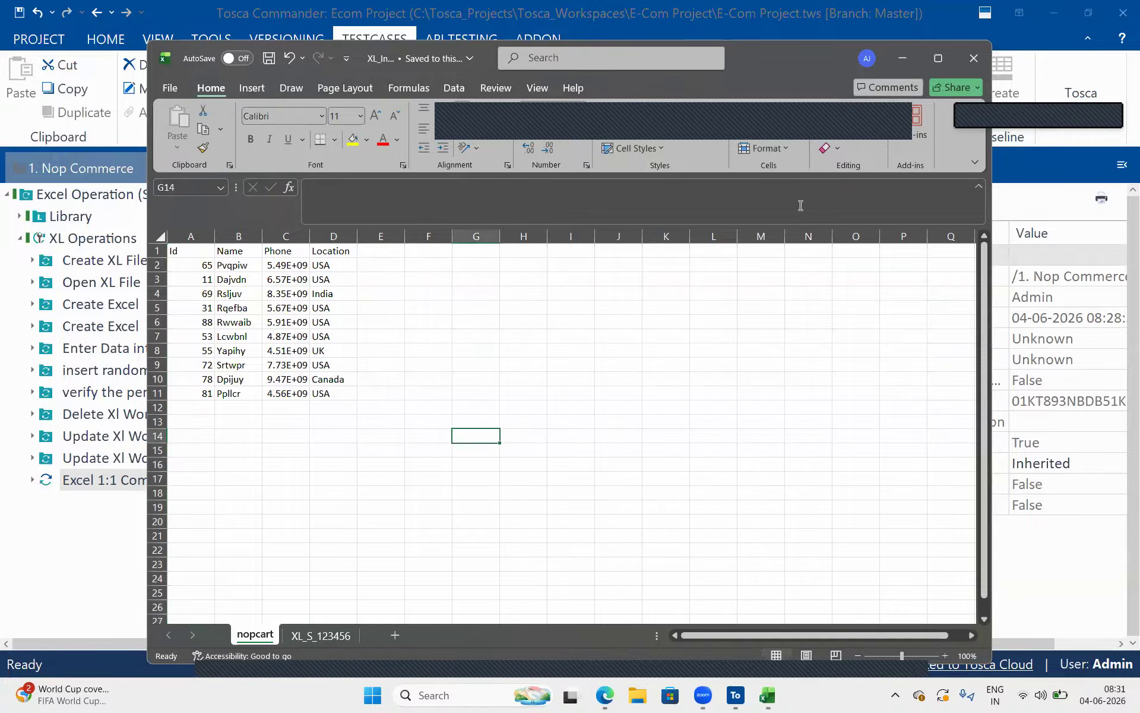
Switch back to Tosca Commander and try to run the Excel 1:1 Compare step in ScratchBook against the edited workbook
left_click(1056, 424)
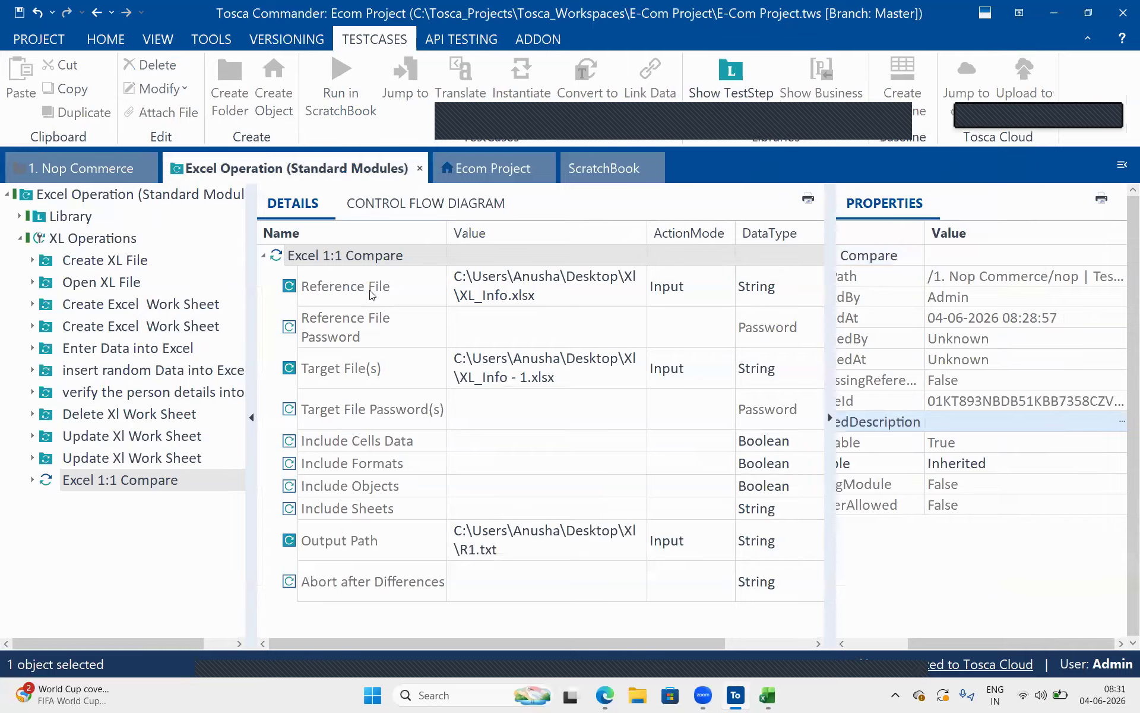
right_click(286, 252)
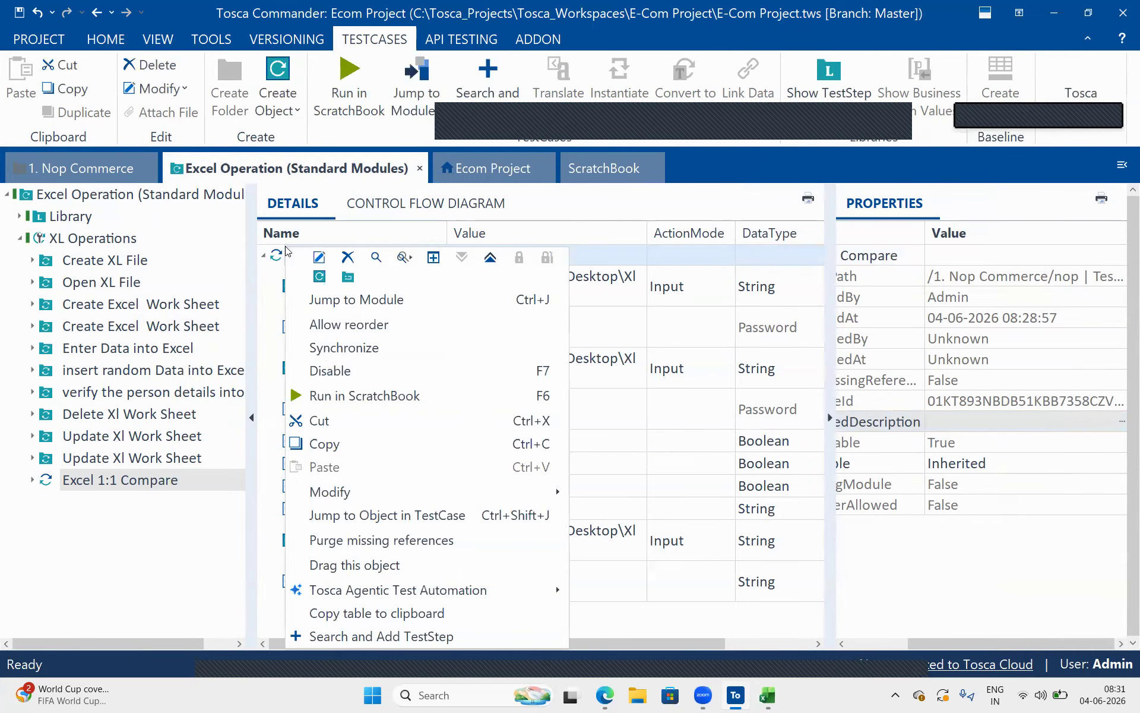
left_click(343, 395)
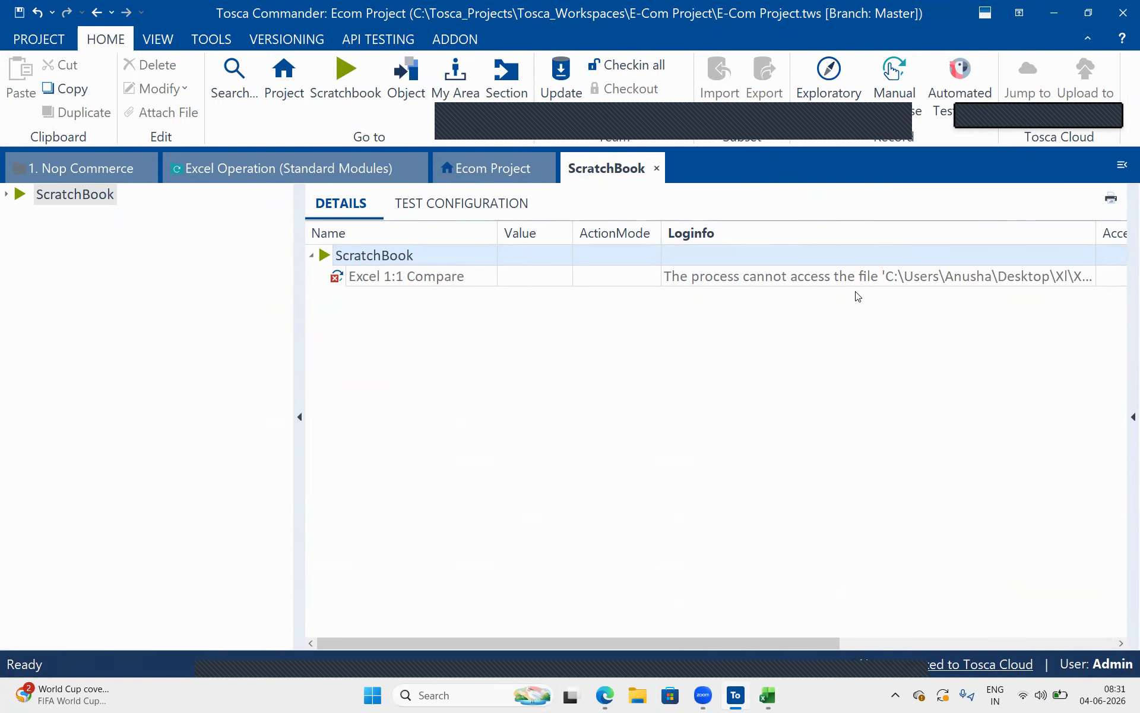
Expand and read the full log info of the failed Excel 1:1 Compare run
left_click(1078, 273)
left_click(1091, 276)
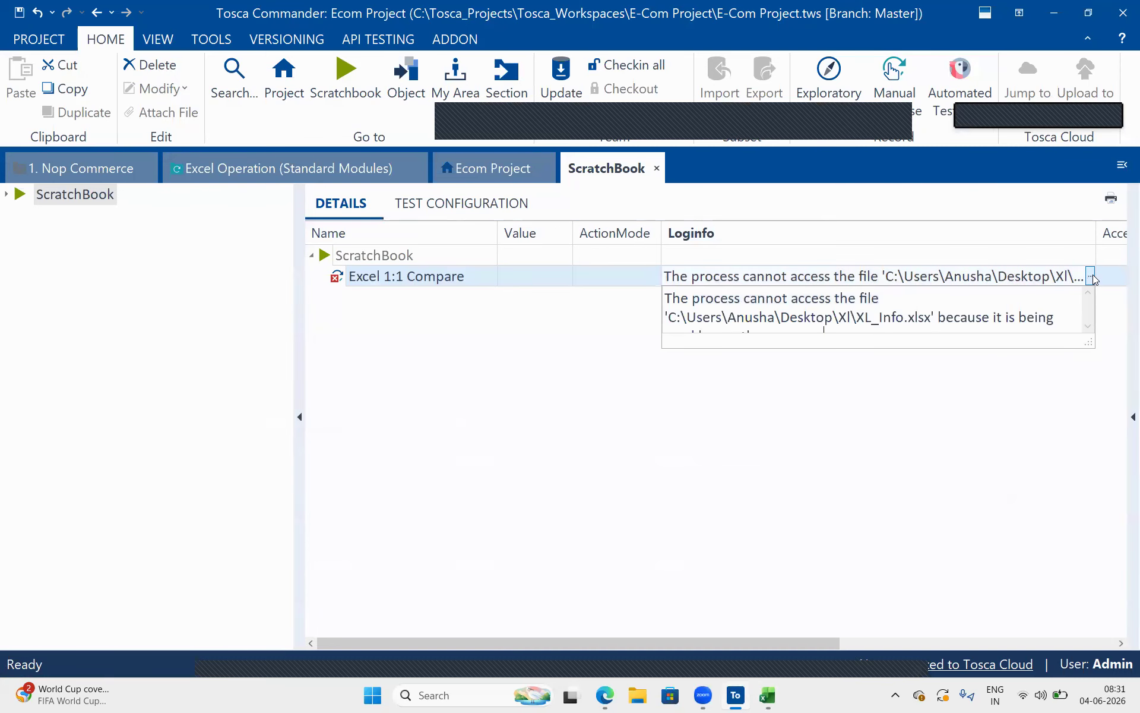
scroll(990, 321, "down", 1)
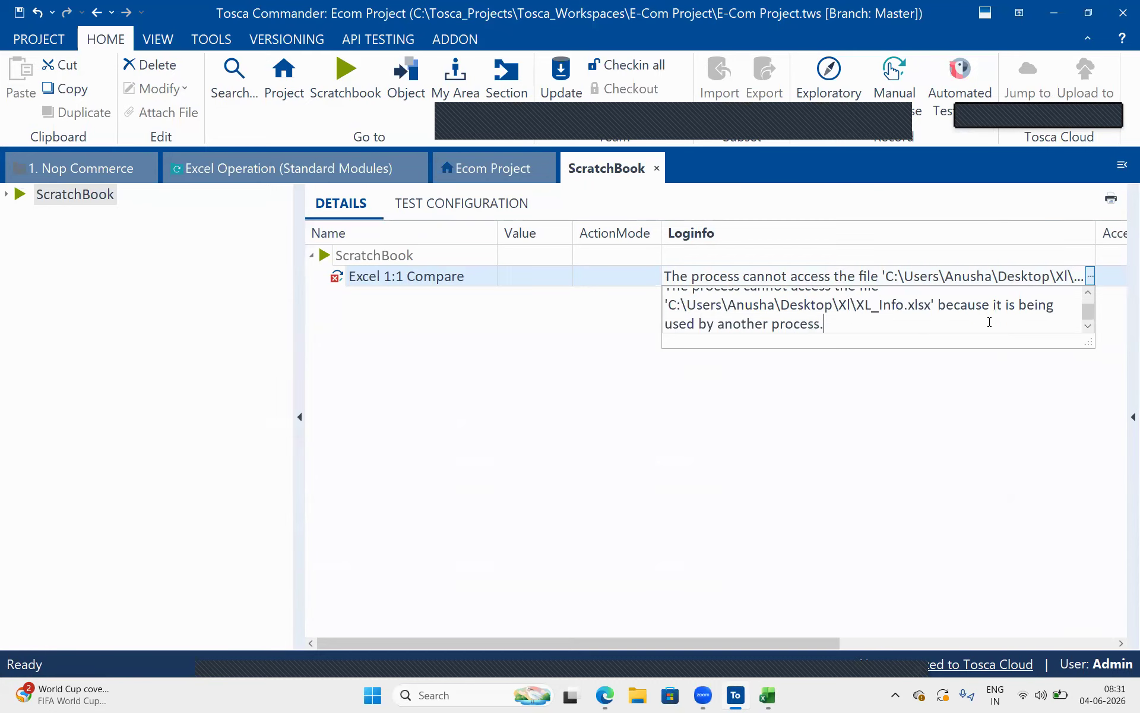
left_click(920, 384)
Close the XL_Info workbook in Excel and rerun the Excel 1:1 Compare step in Tosca's ScratchBook
left_click(1045, 22)
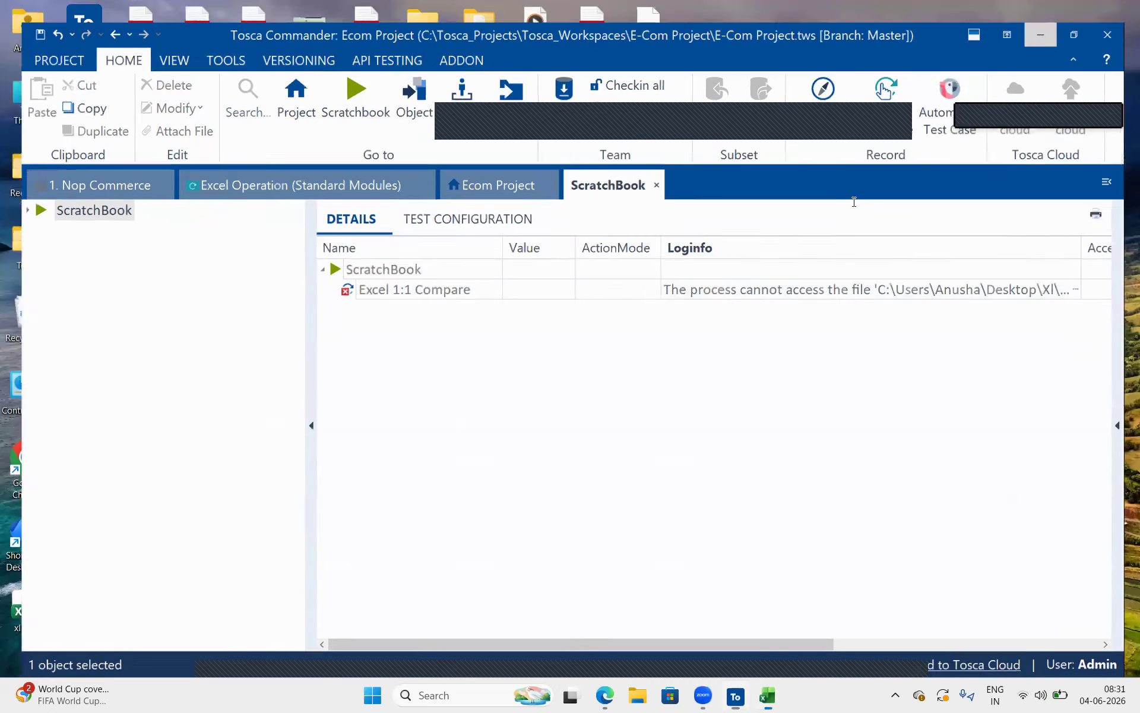
left_click(961, 61)
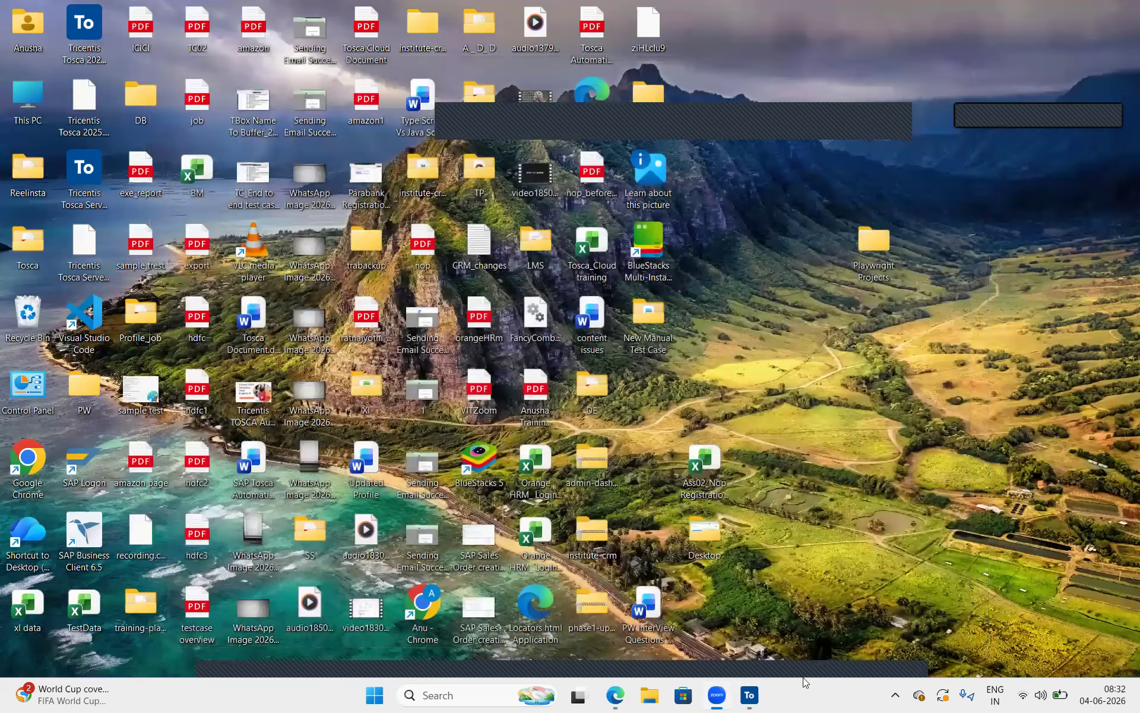
left_click(764, 698)
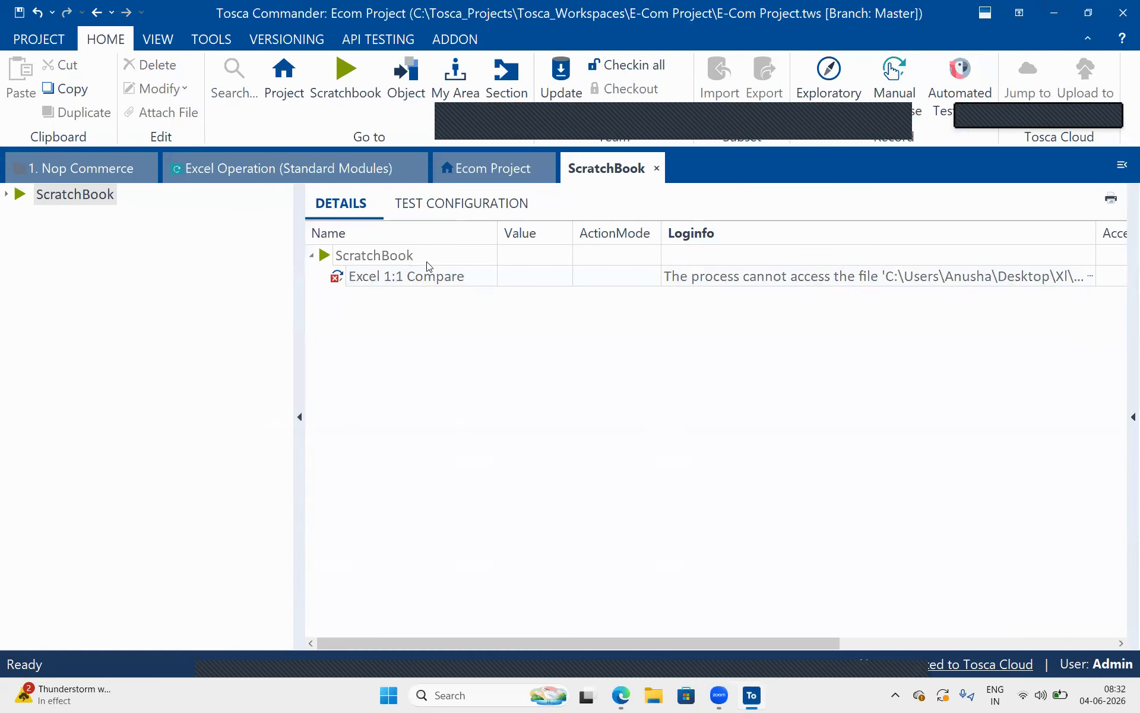
left_click(328, 164)
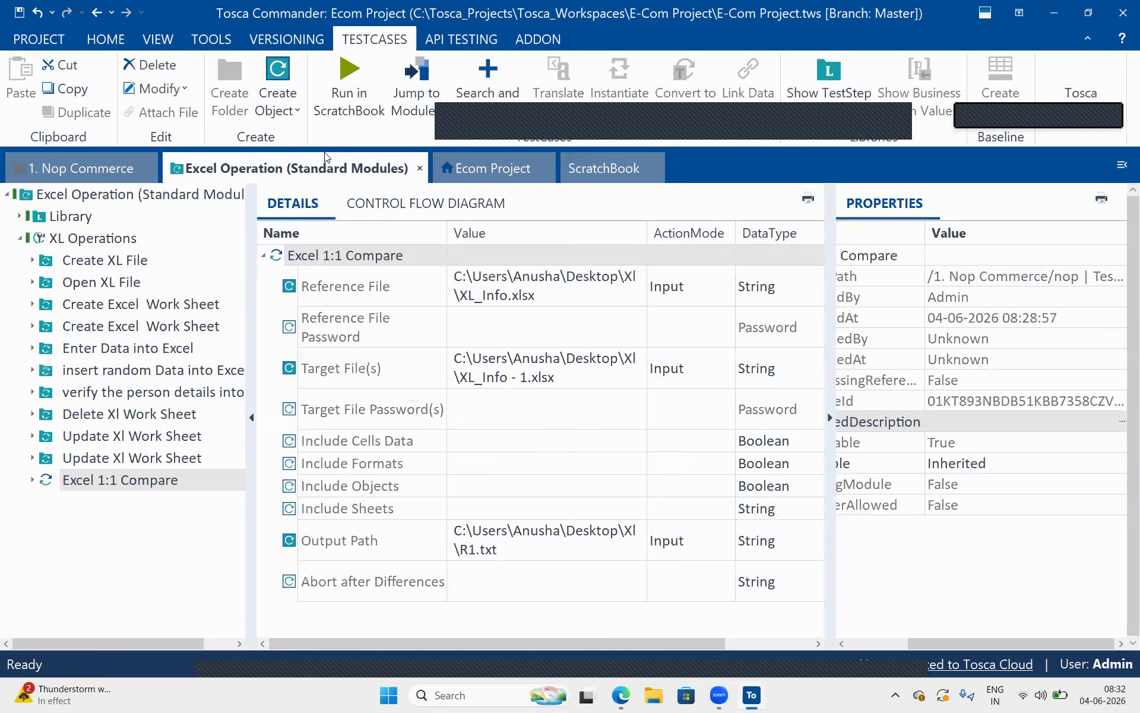
left_click(264, 255)
left_click(351, 92)
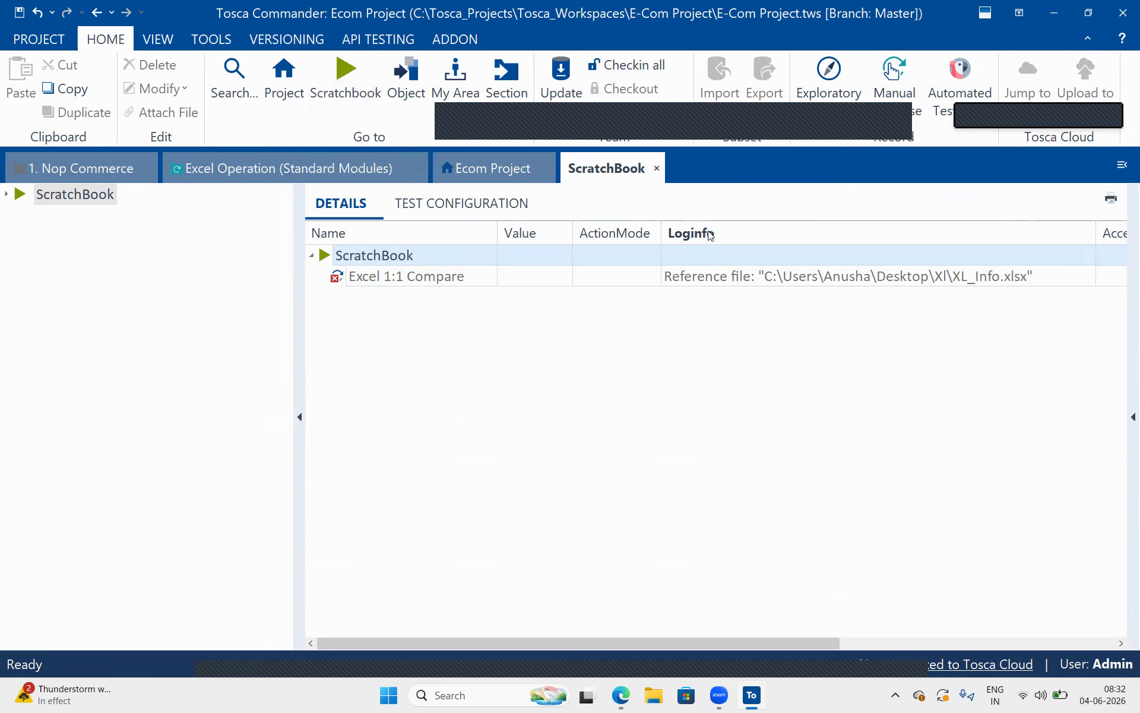
Expand and enlarge the log info of the repeated Excel 1:1 Compare run and read the comparison result for the target file
left_click(798, 277)
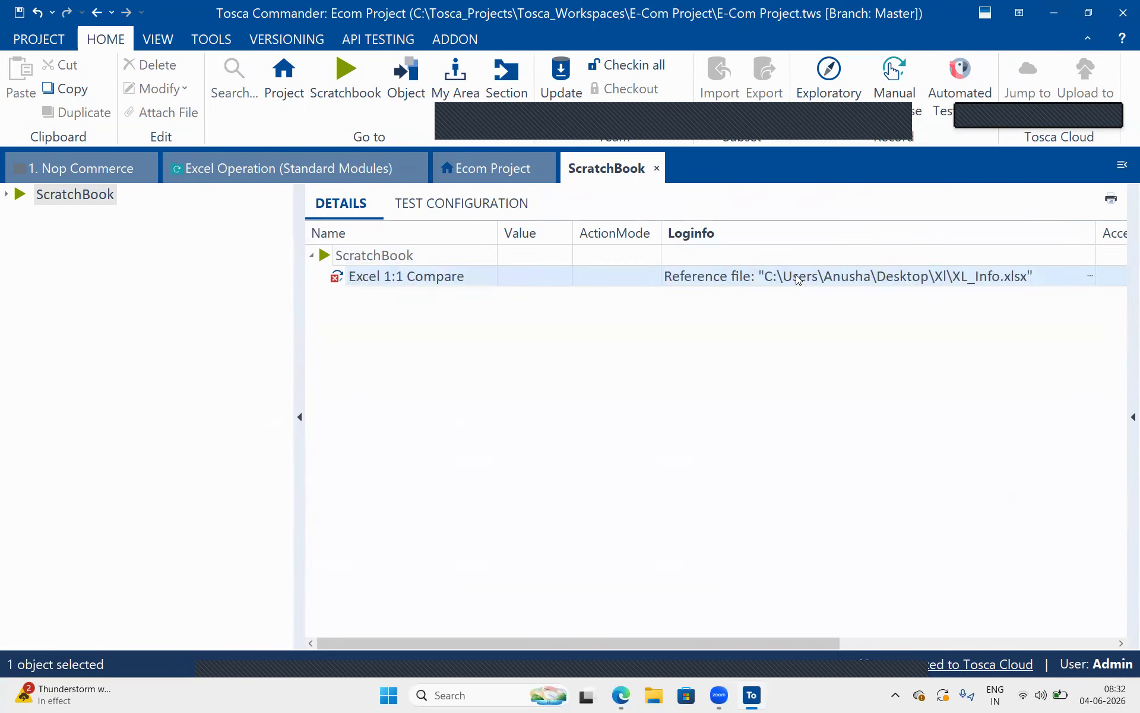
left_click(1090, 277)
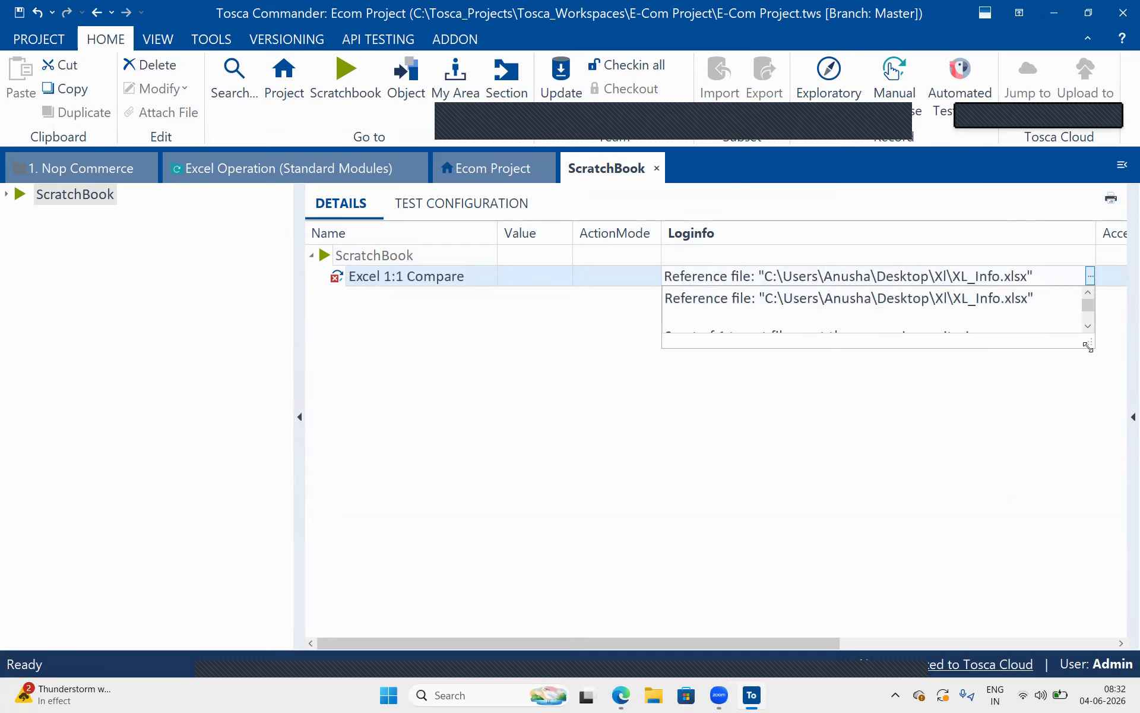
left_click_drag(1088, 345, 1127, 570)
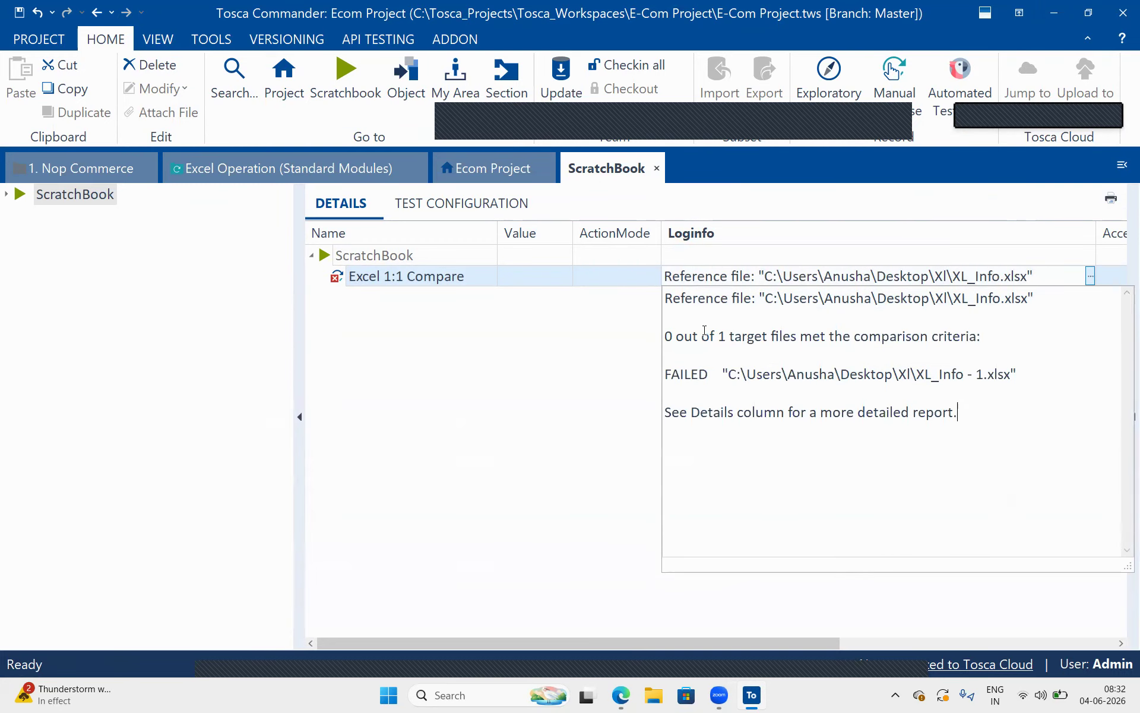
left_click_drag(702, 335, 909, 298)
left_click_drag(980, 334, 643, 334)
left_click_drag(728, 375, 631, 367)
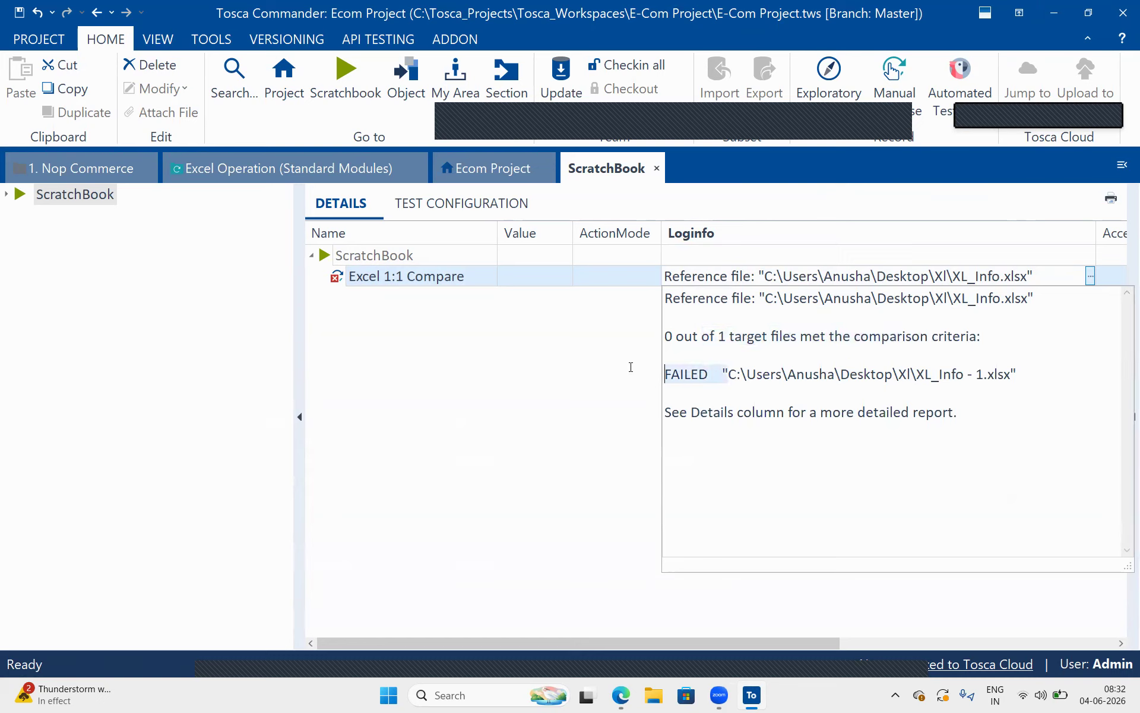
left_click_drag(692, 412, 994, 420)
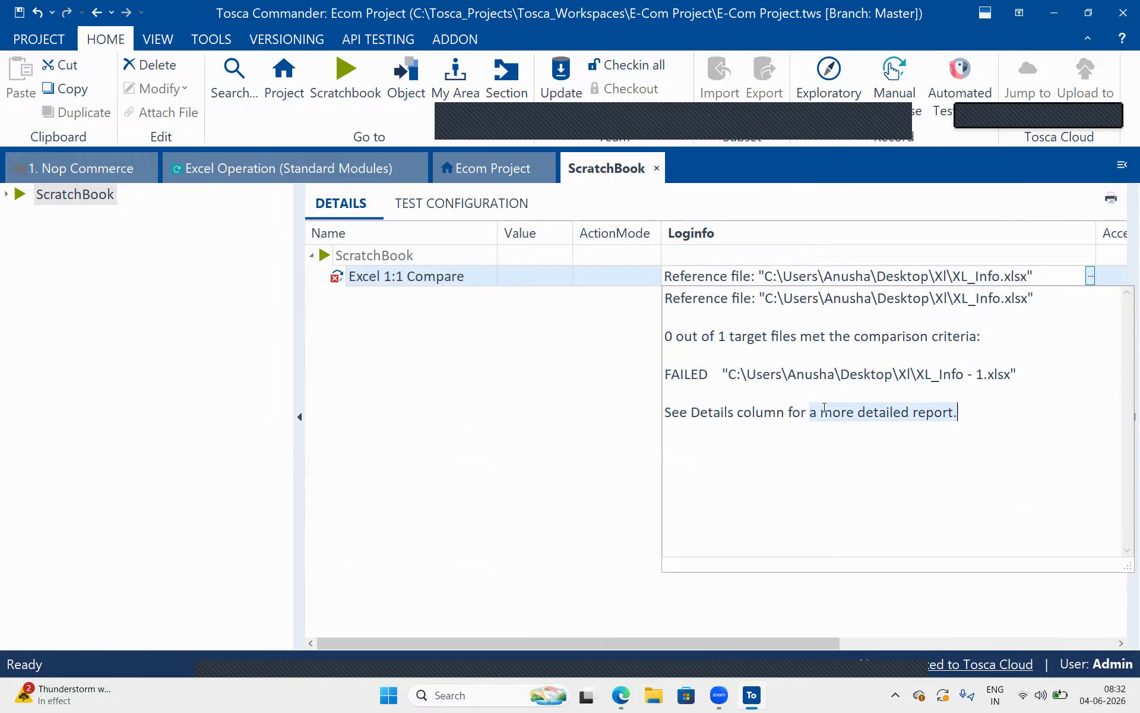
left_click(496, 375)
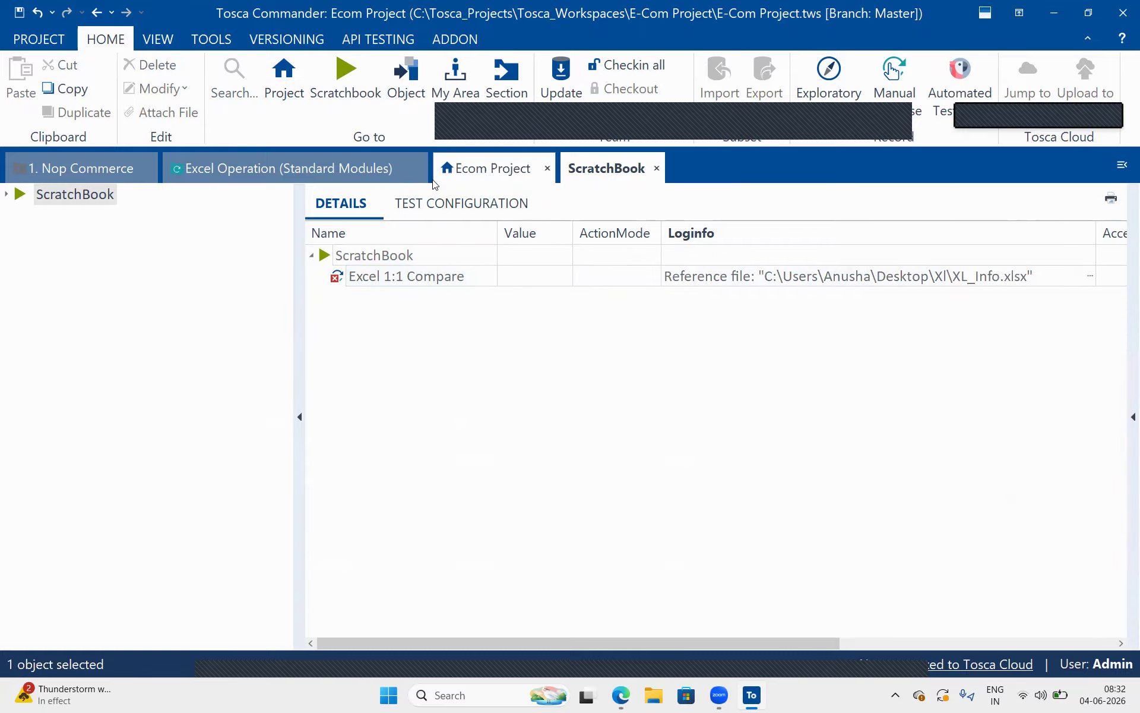
Return to the Excel 1:1 Compare test step and check the report file given in its Output Path
left_click(336, 178)
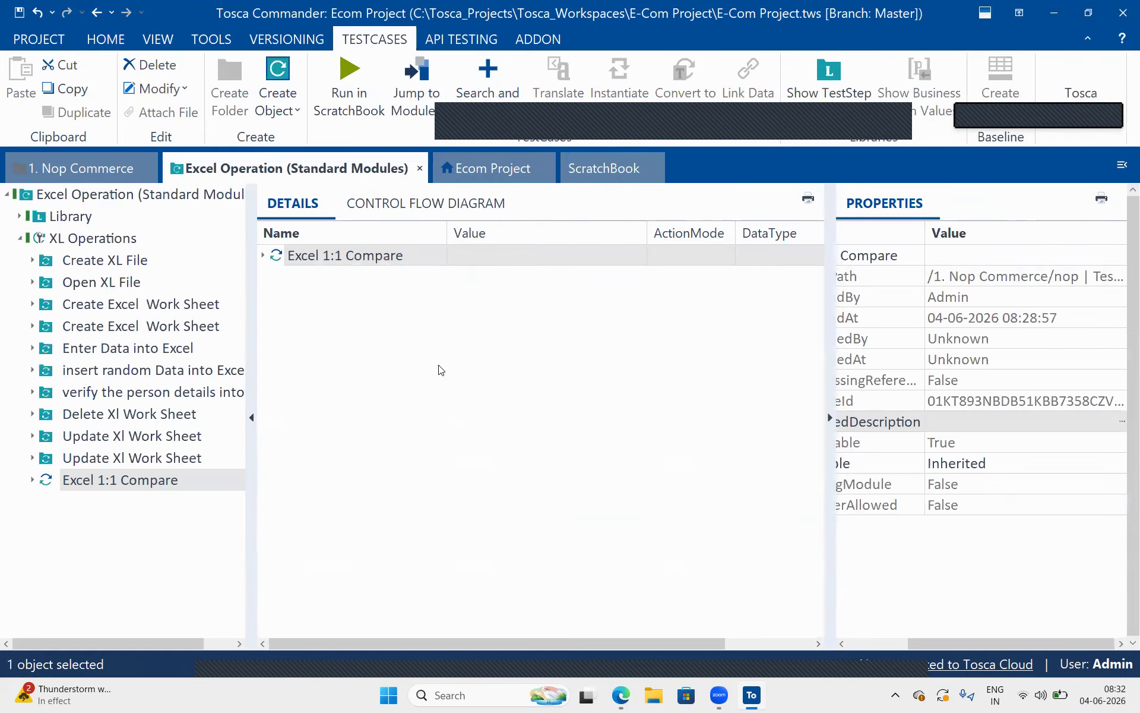
left_click(264, 256)
left_click(506, 548)
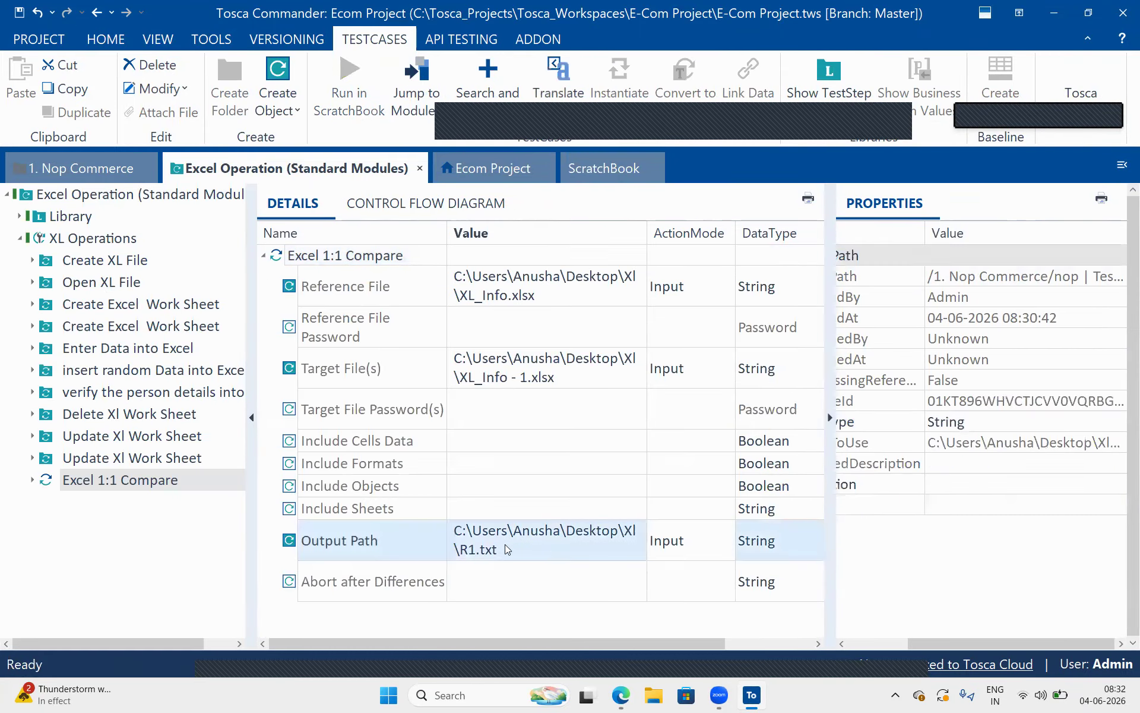
left_click(464, 543)
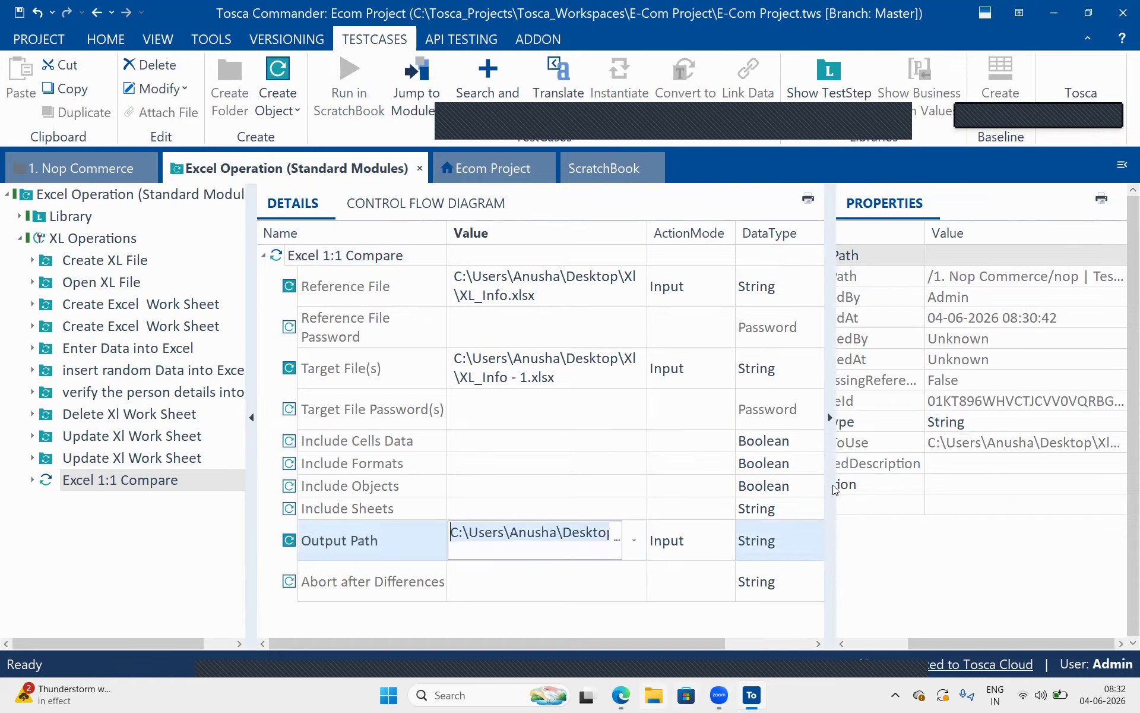
Open the R1 text file from the desktop Xl folder in Notepad just once, and close the folder window
left_click(1059, 12)
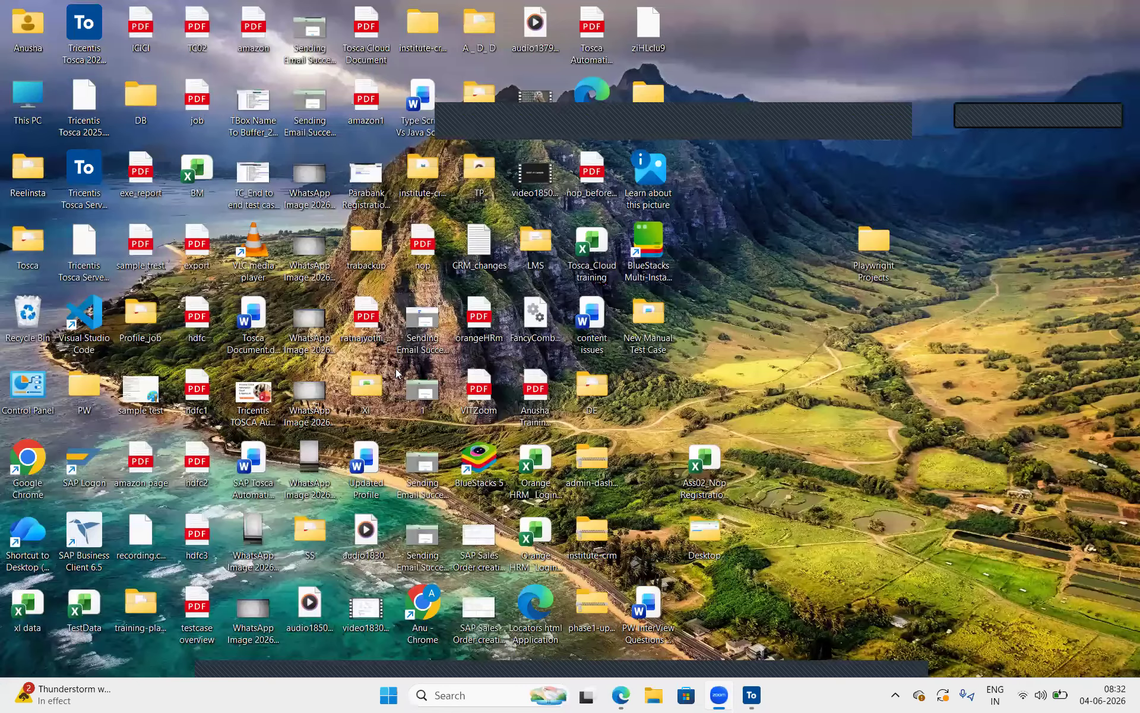
double_click(373, 380)
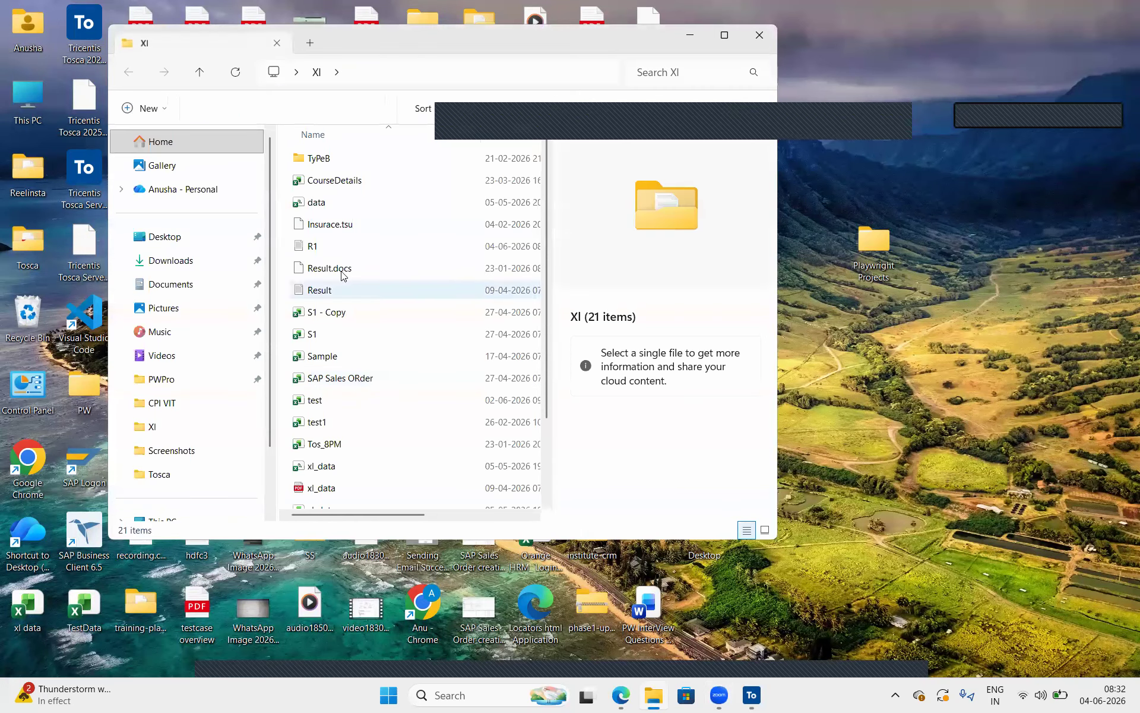
left_click(343, 255)
double_click(343, 257)
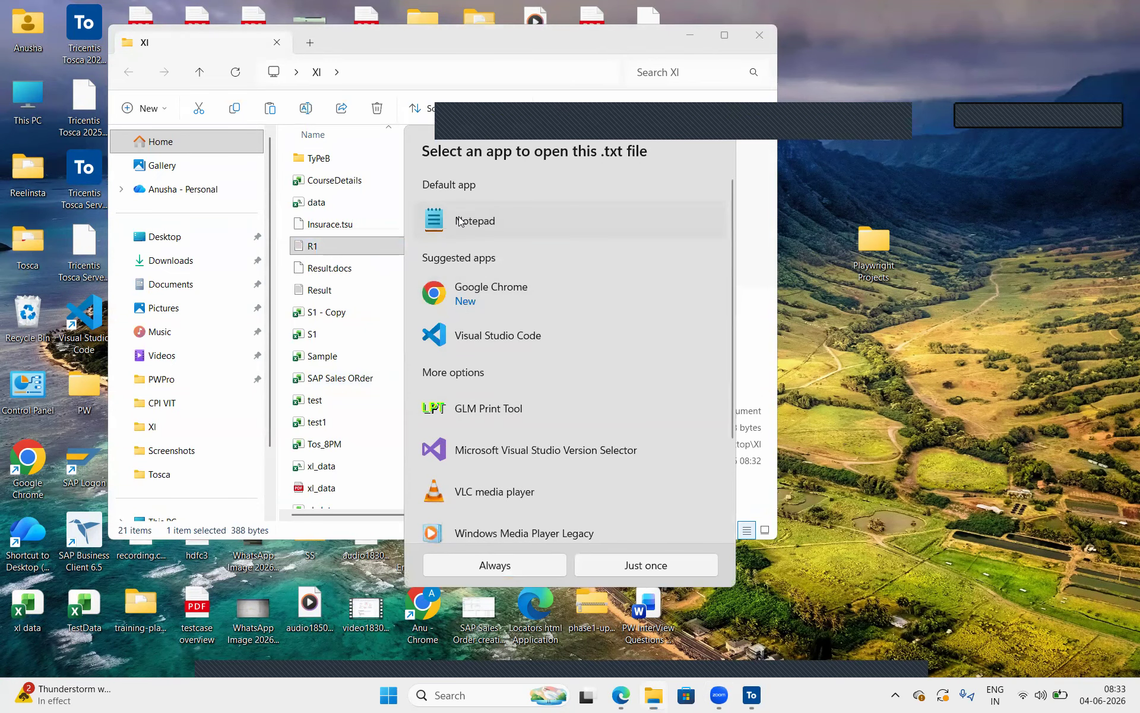
left_click(631, 567)
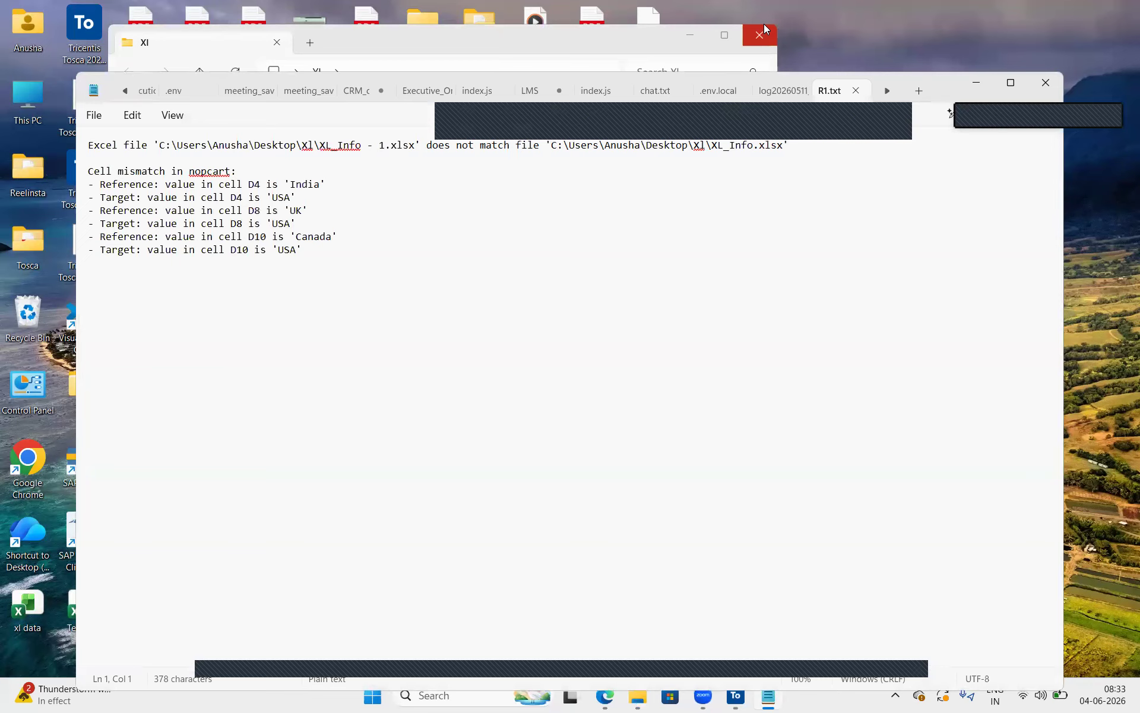
left_click(764, 24)
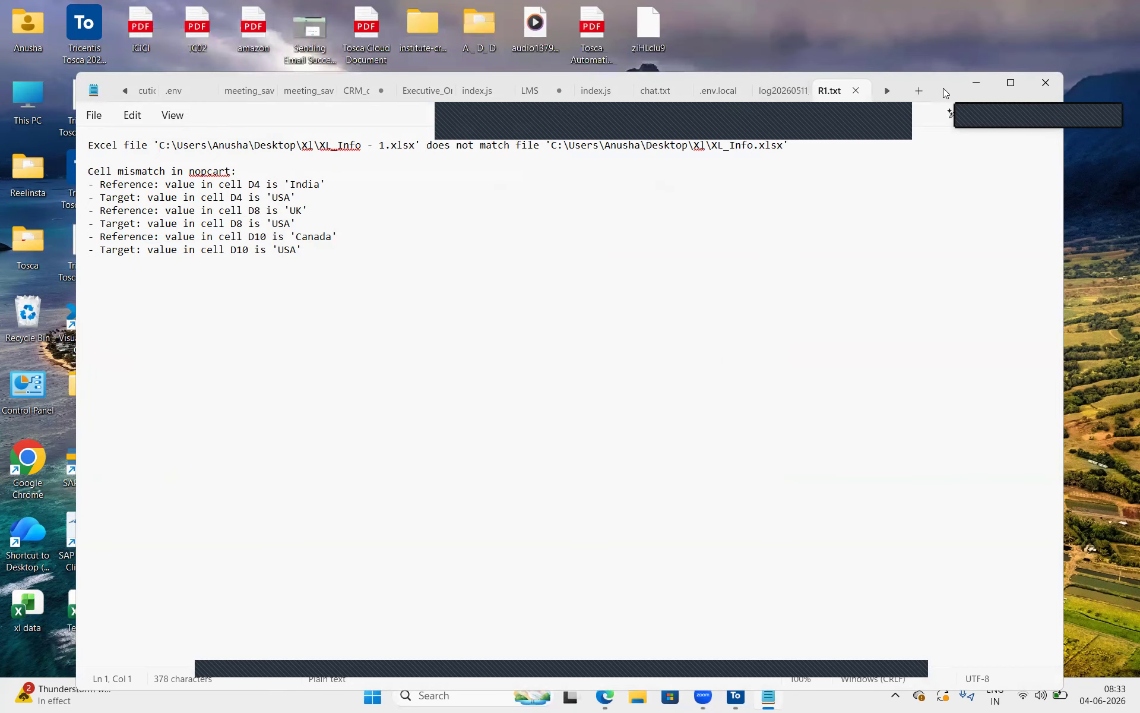
Move the Notepad window aside and read the compared file paths and the mismatch heading in the R1 report
left_click_drag(942, 83, 926, 34)
left_click_drag(131, 96, 405, 97)
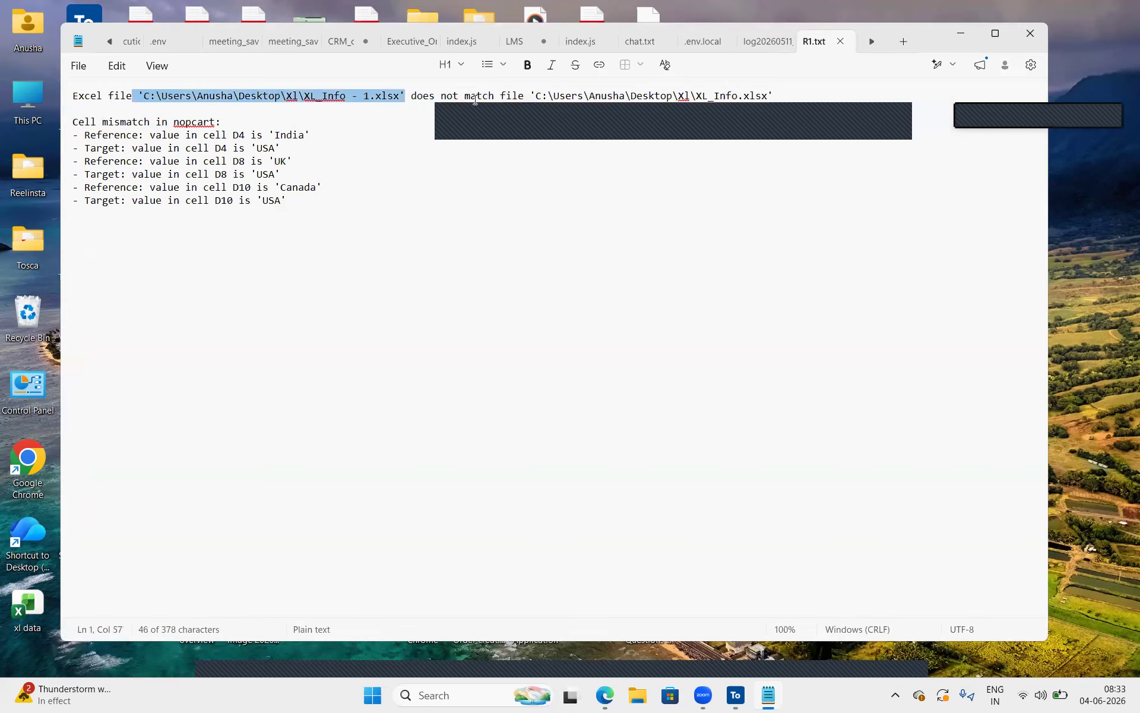
left_click_drag(423, 96, 765, 124)
left_click(292, 124)
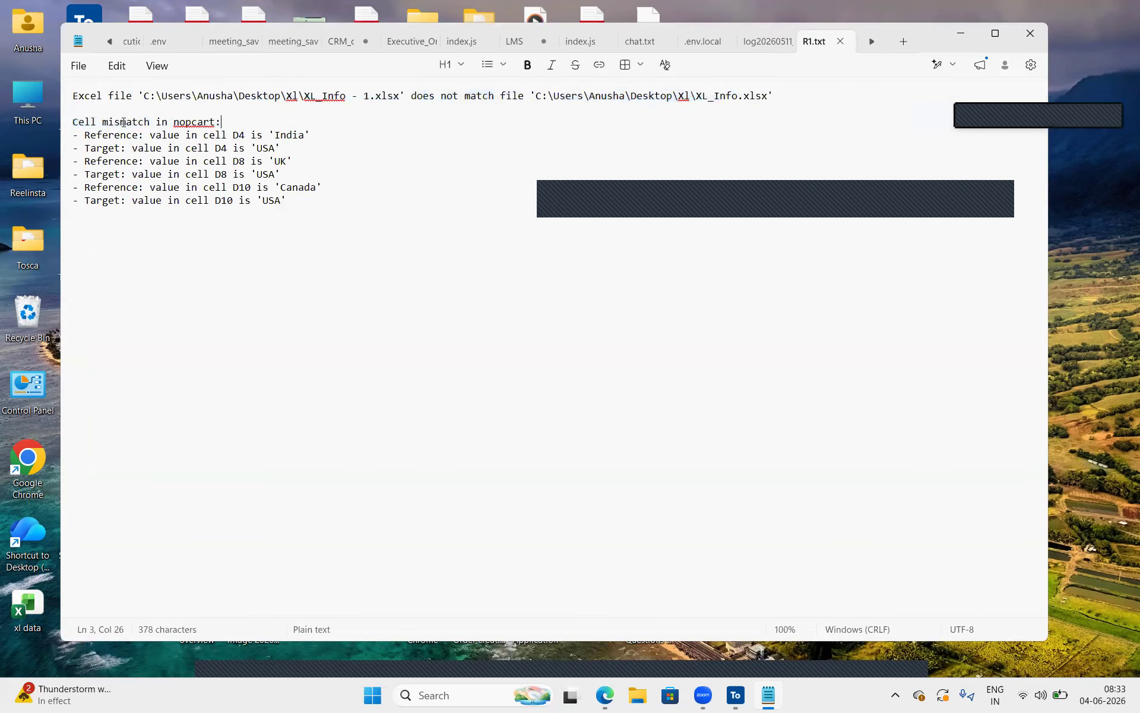
left_click_drag(74, 119, 230, 111)
left_click(222, 123)
Examine the reference and target values of each mismatched cell in the R1 report, and close Notepad
left_click_drag(311, 139, 269, 189)
left_click(334, 193)
key("shift+Down")
key("shift+Down")
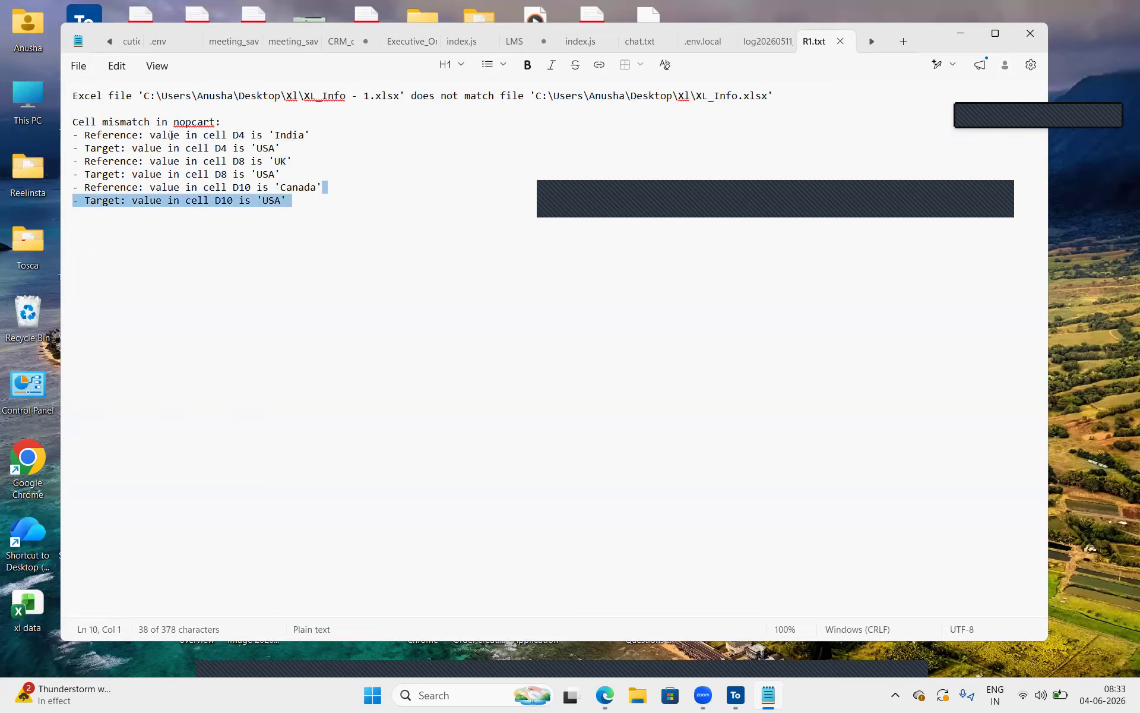
left_click_drag(92, 135, 312, 137)
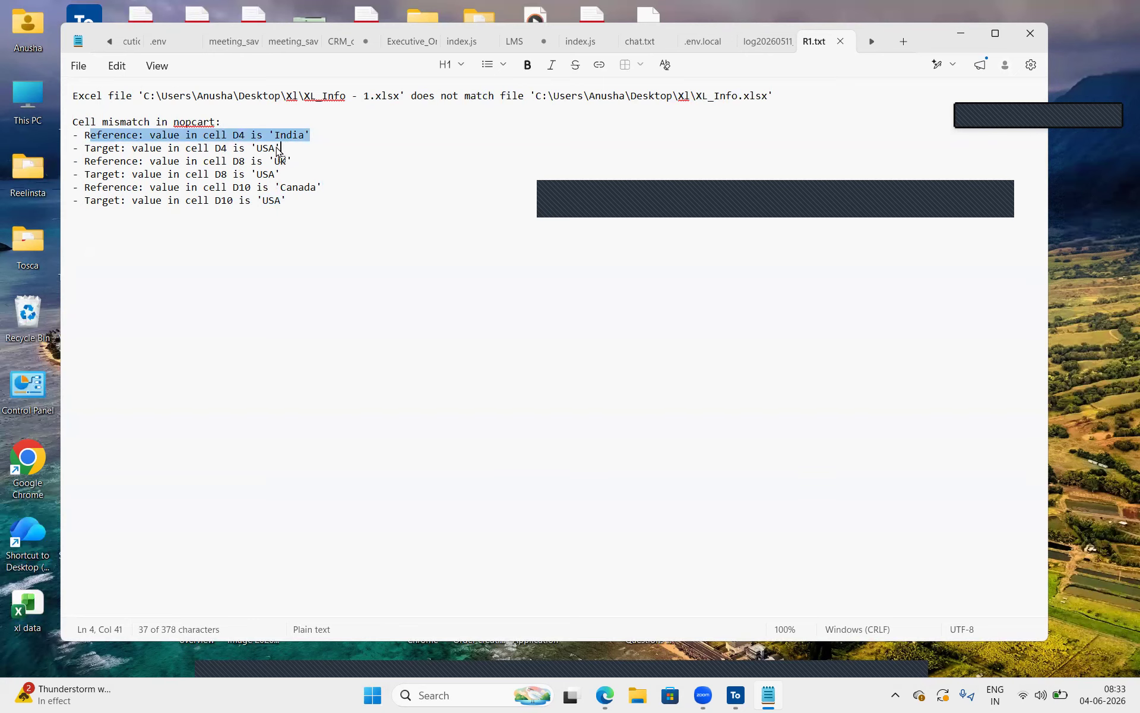
left_click_drag(291, 161, 118, 151)
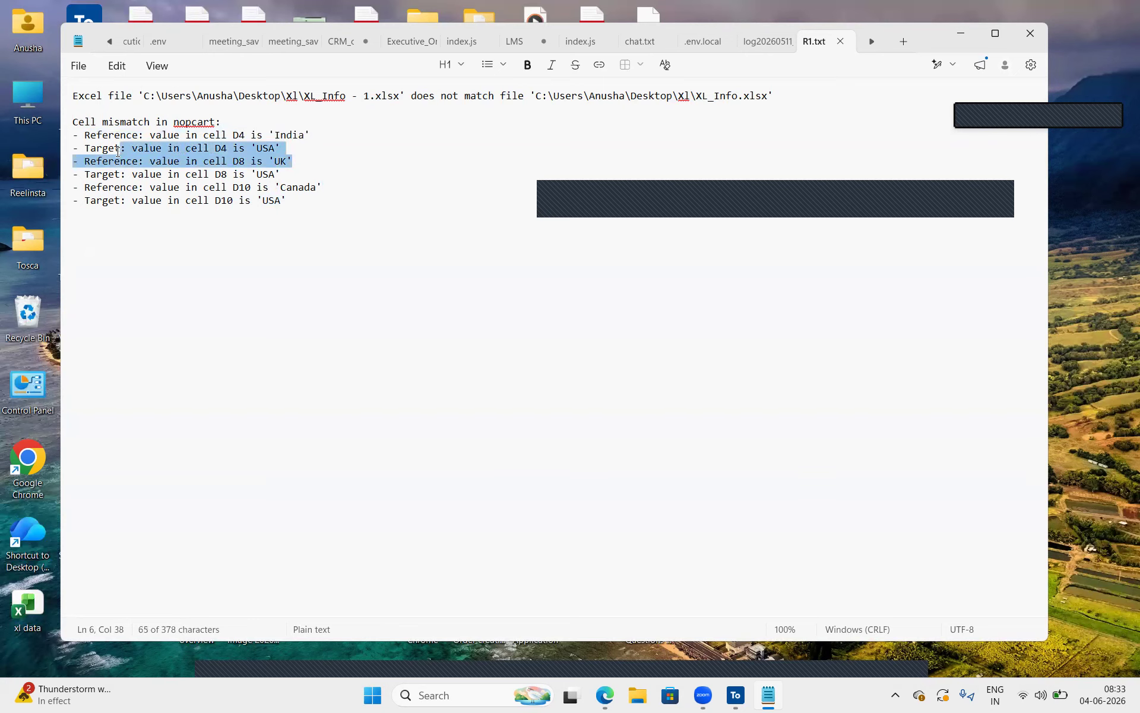
left_click_drag(276, 175, 80, 175)
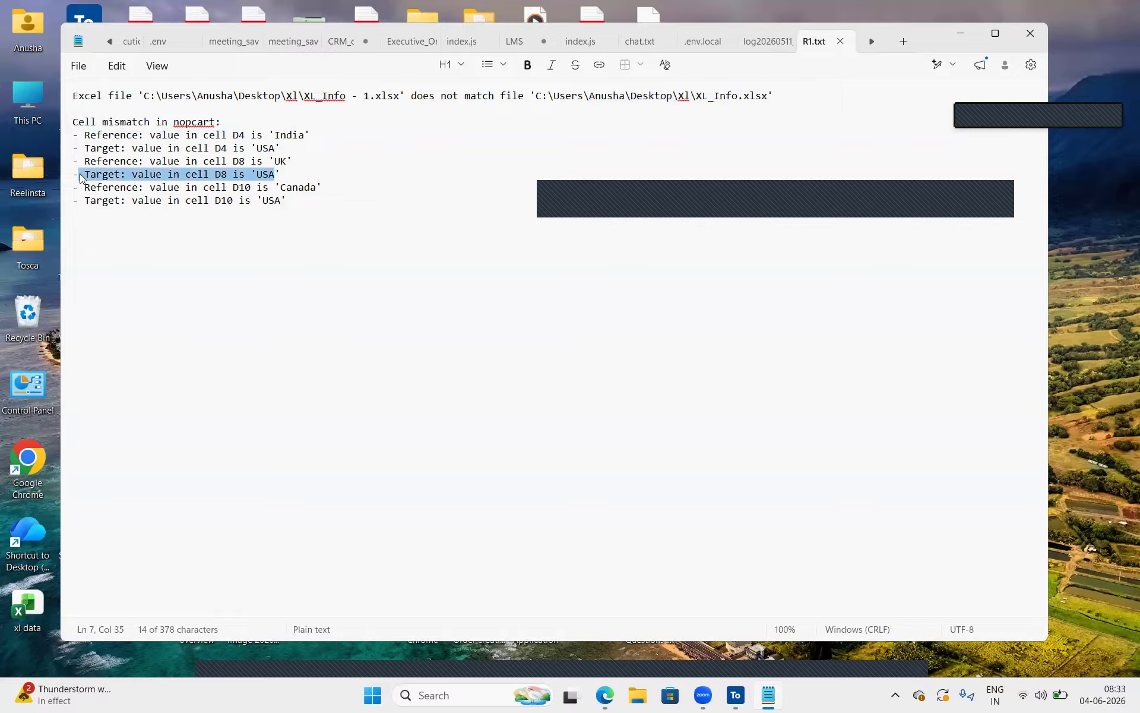
left_click_drag(333, 180, 33, 155)
left_click(319, 200)
left_click_drag(297, 201, 72, 122)
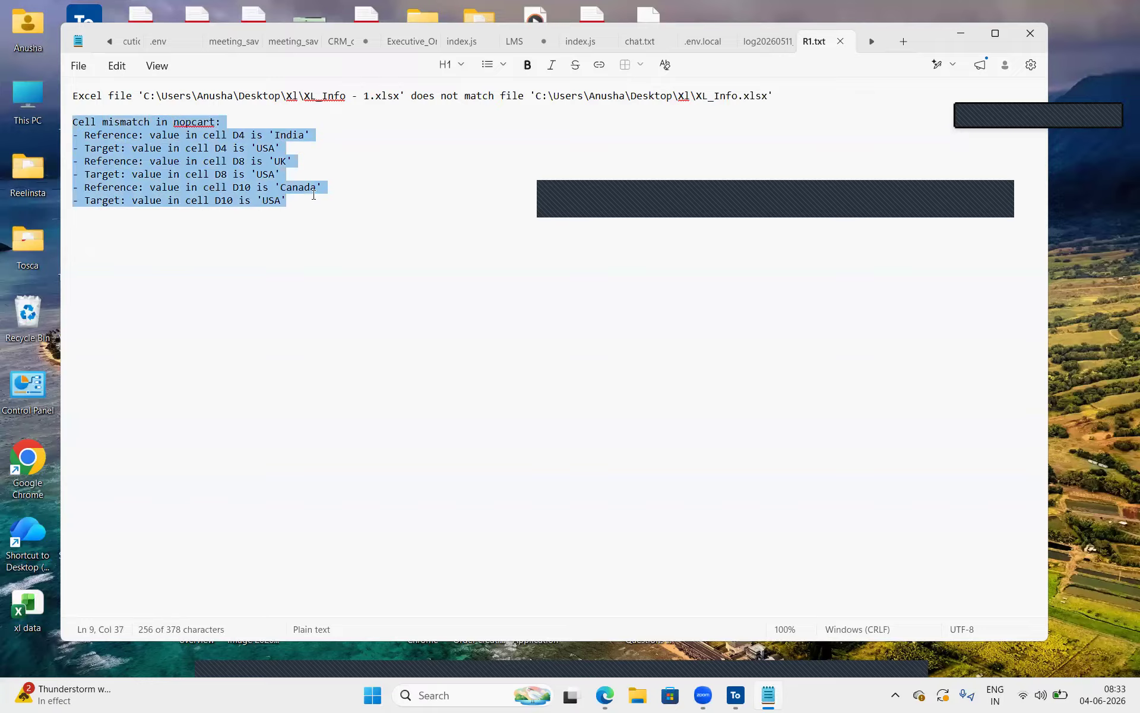
left_click(314, 195)
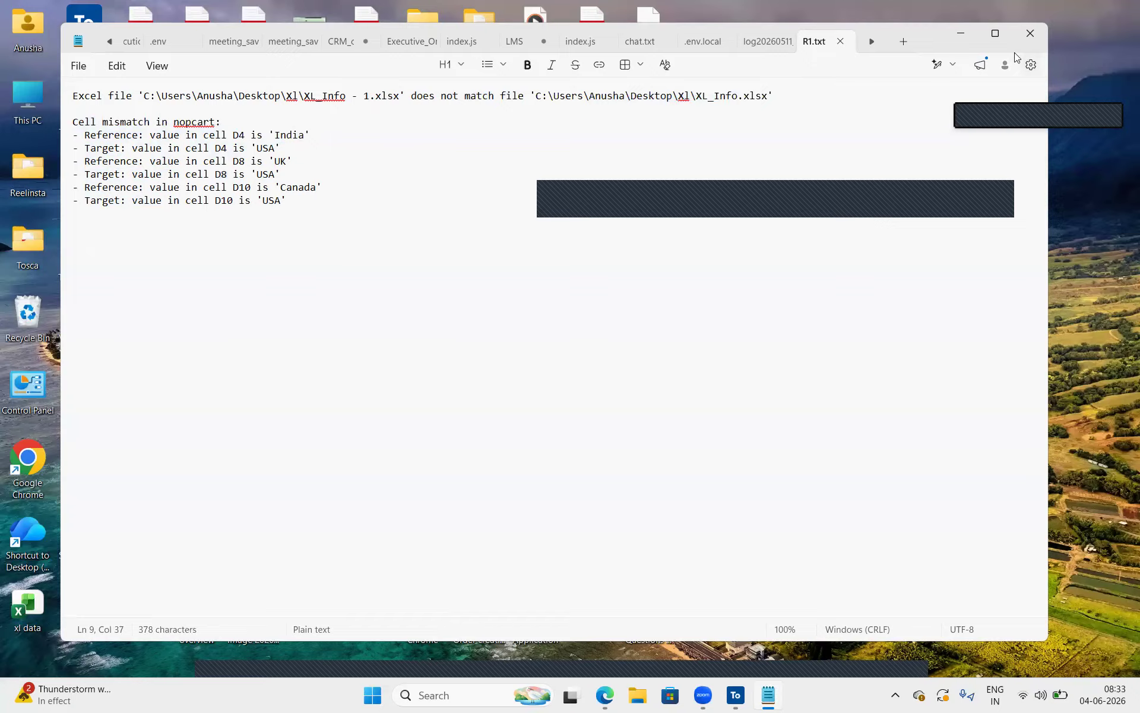
left_click_drag(321, 214, 624, 64)
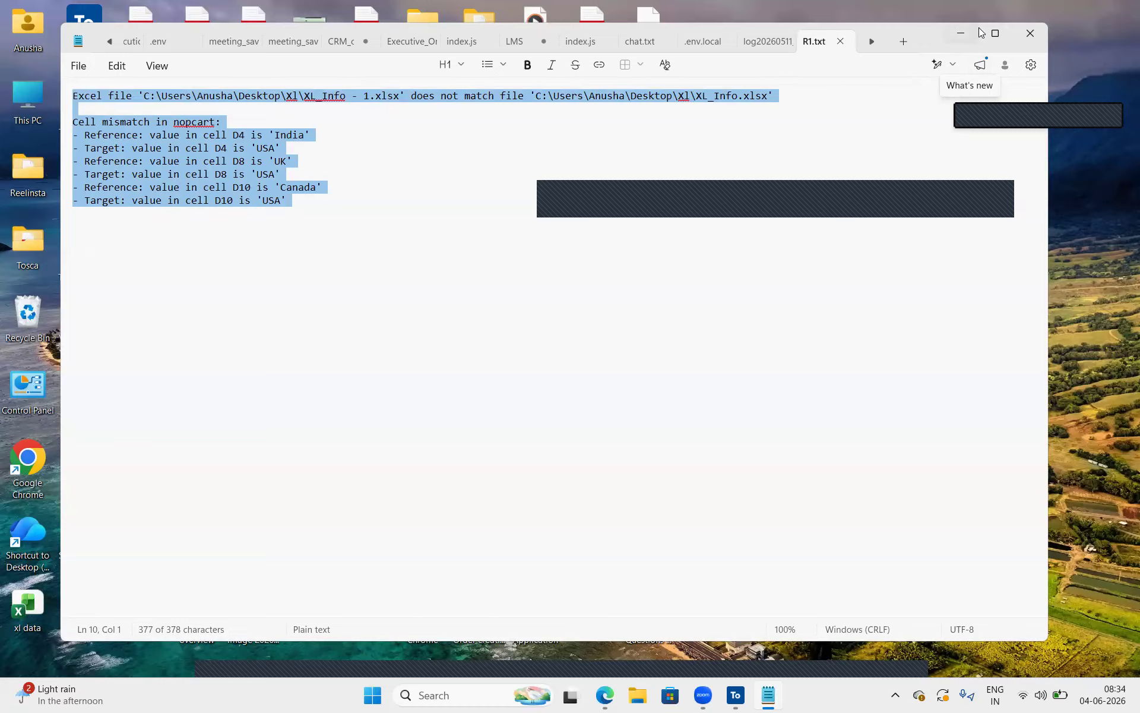
left_click(1038, 38)
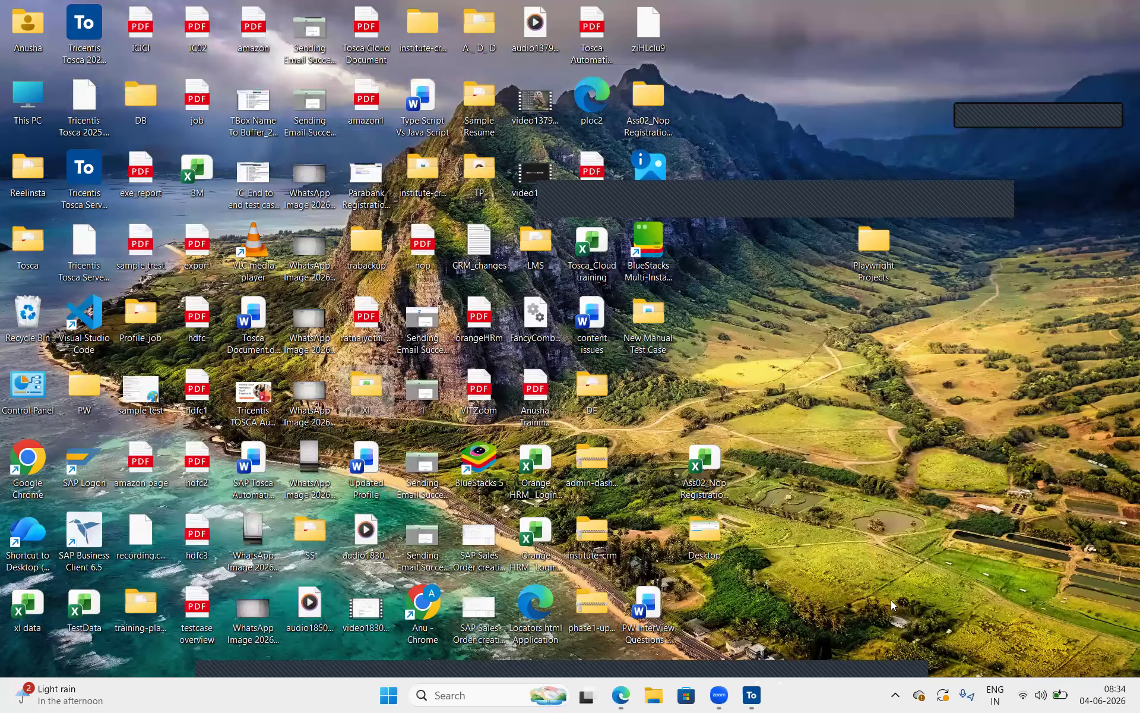
Switch to Tosca, collapse the XL Operations test case, and check out the nop | Modules folder under 1. Nop Commerce
left_click(752, 695)
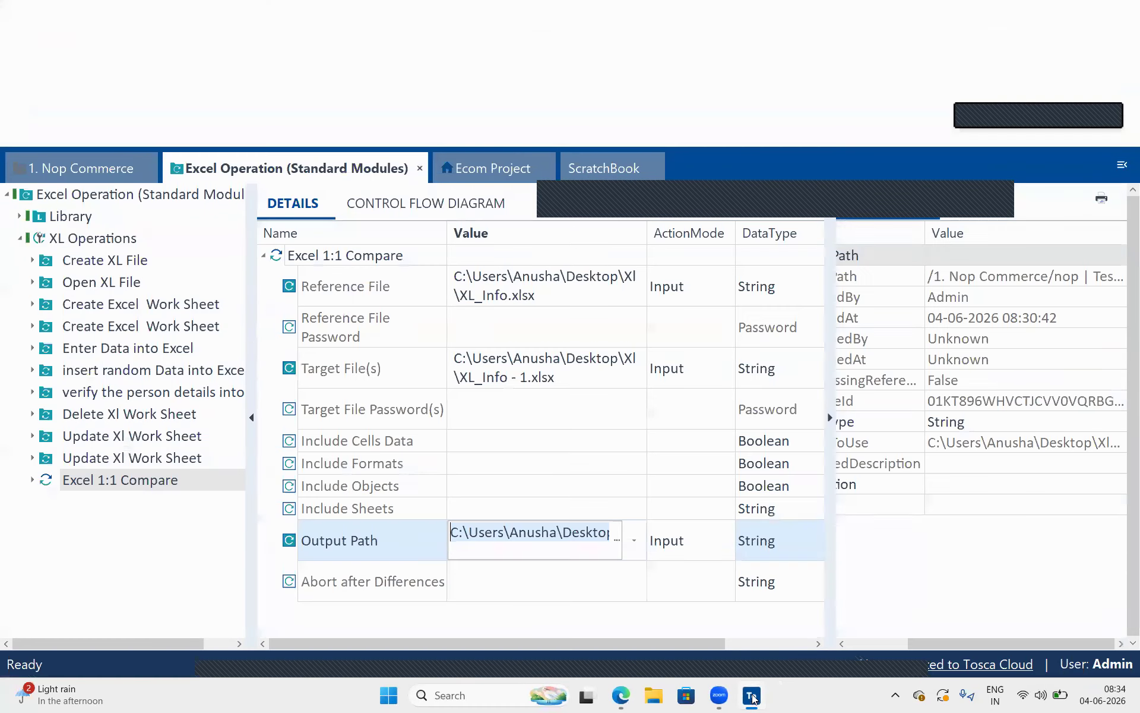
left_click(411, 361)
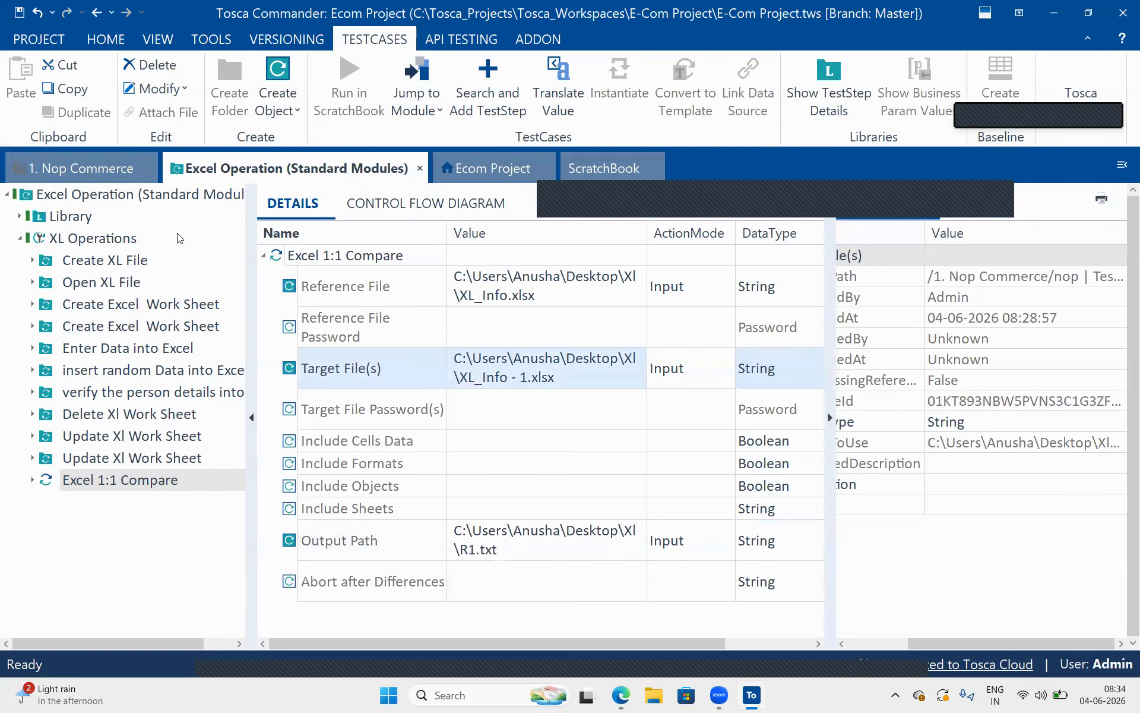
left_click(19, 238)
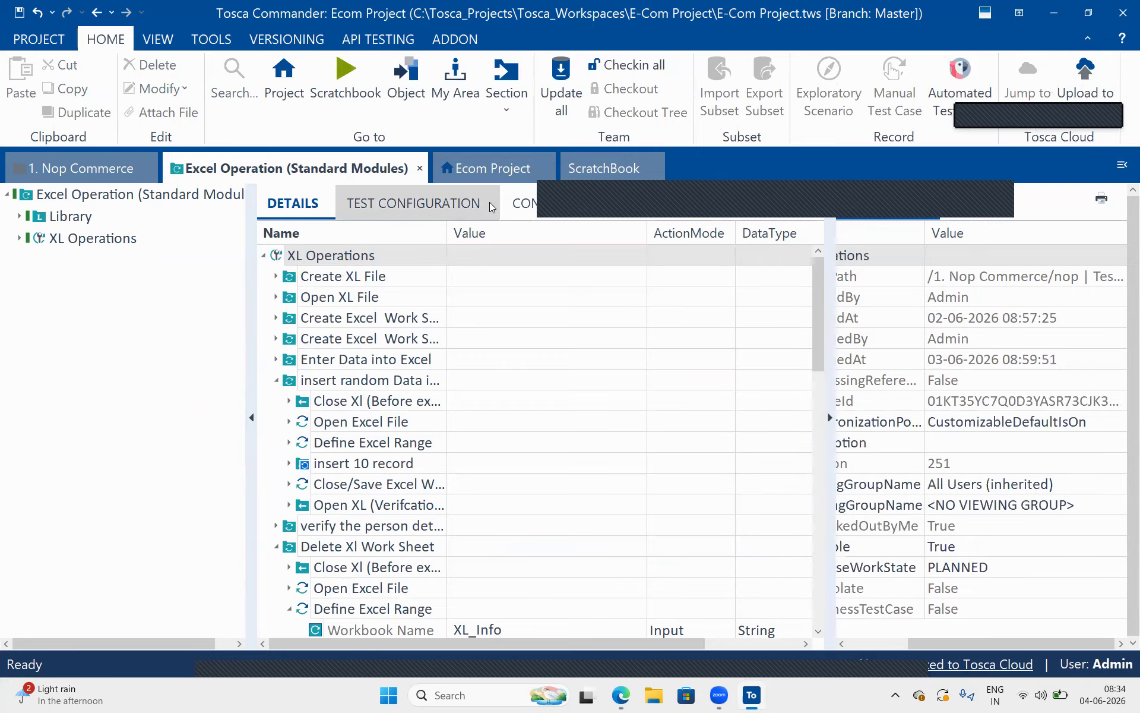
left_click(99, 166)
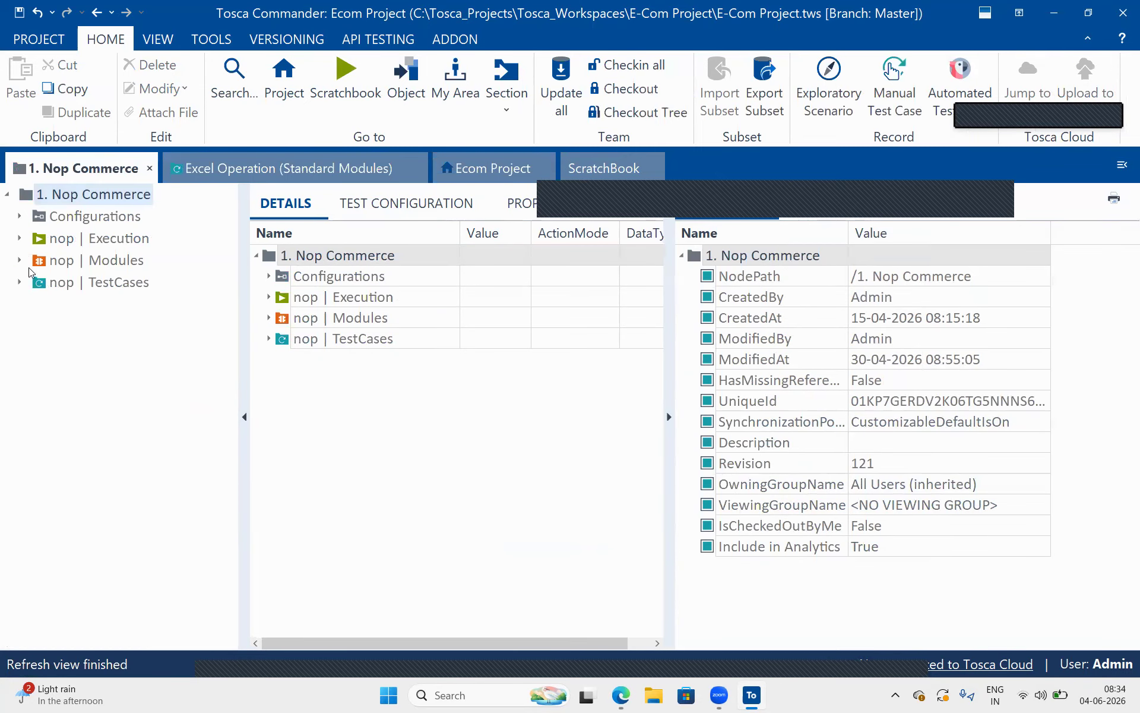
left_click(20, 261)
left_click(76, 261)
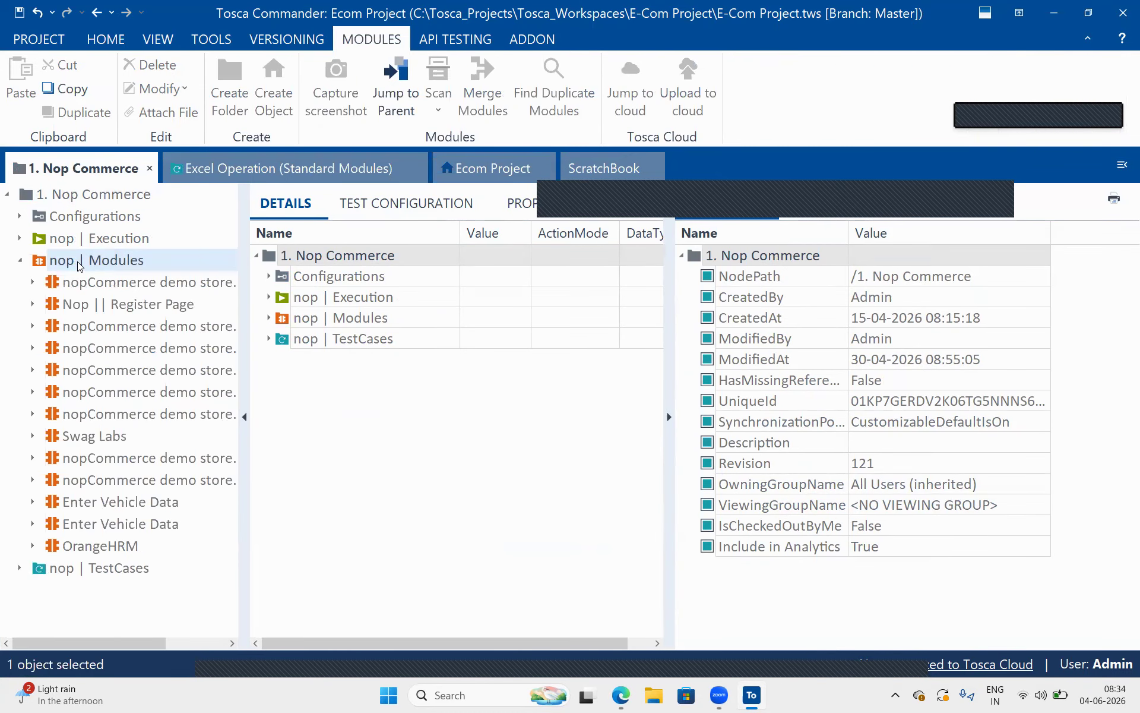
right_click(78, 265)
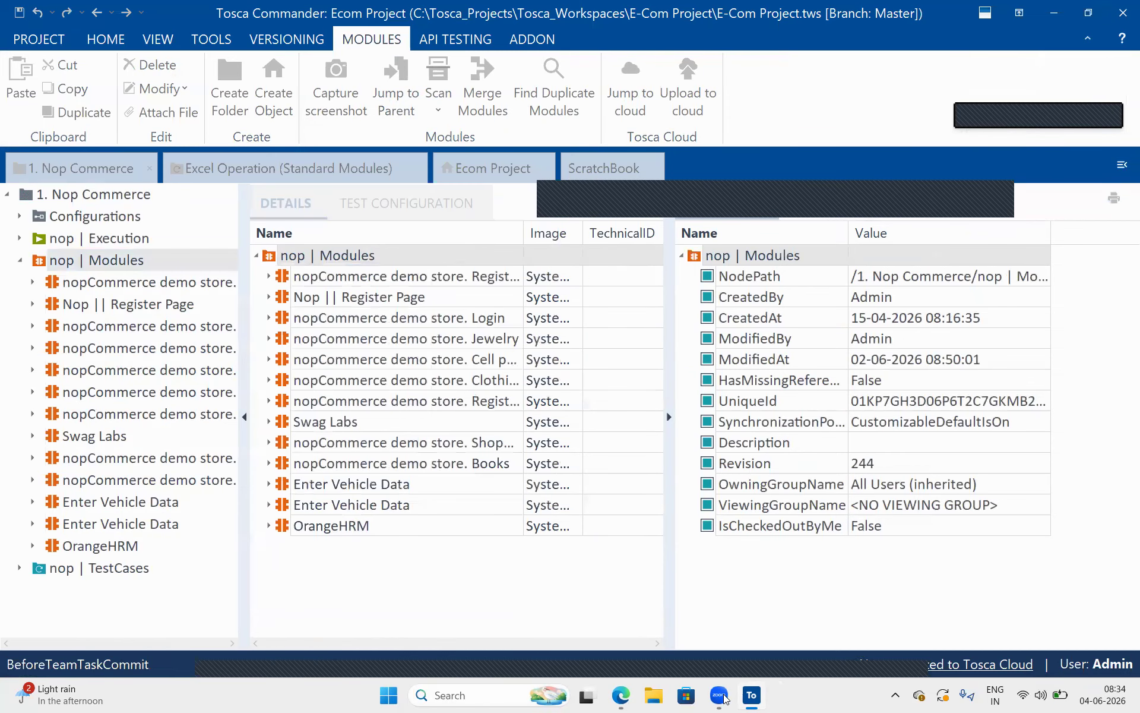
Run the Open XL (Verifcation) block of the second Update Xl Work Sheet folder of XL Operations in ScratchBook
left_click(327, 159)
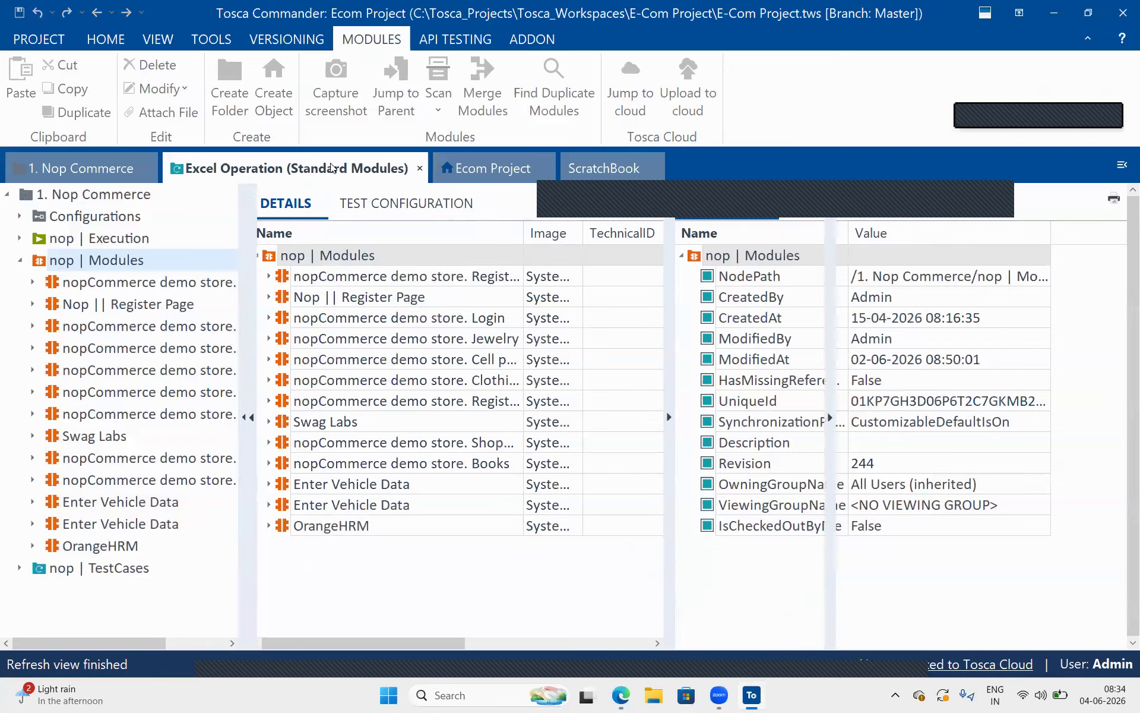
left_click(20, 238)
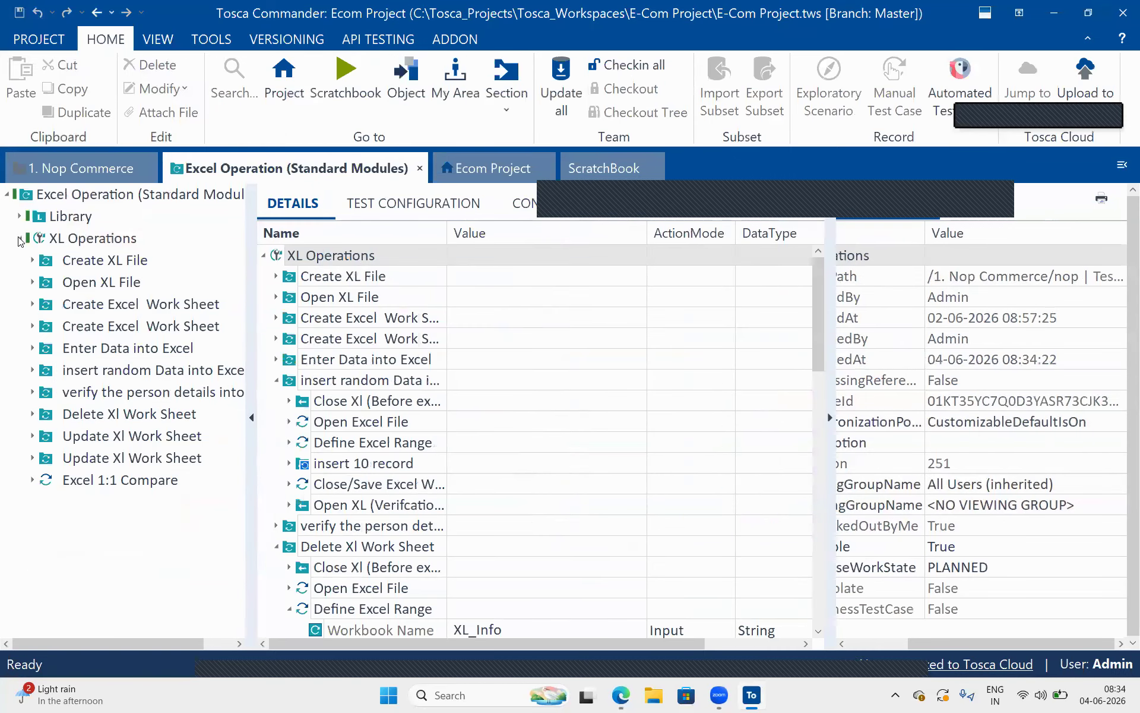
left_click(182, 462)
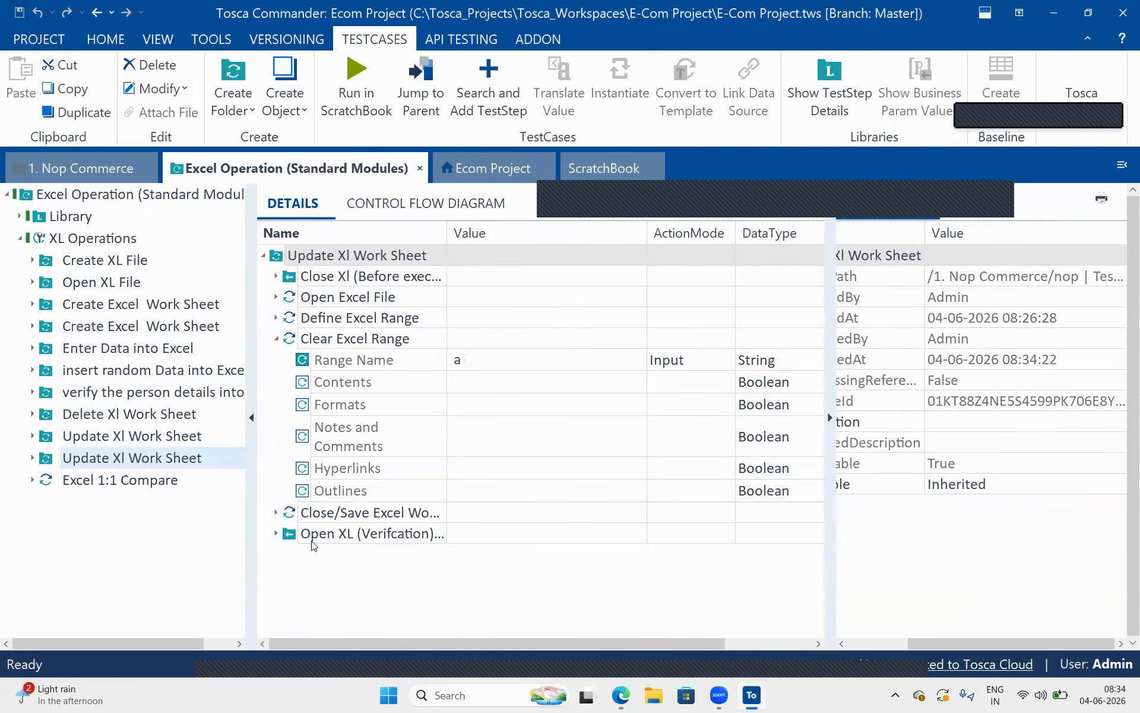
left_click(313, 542)
right_click(313, 543)
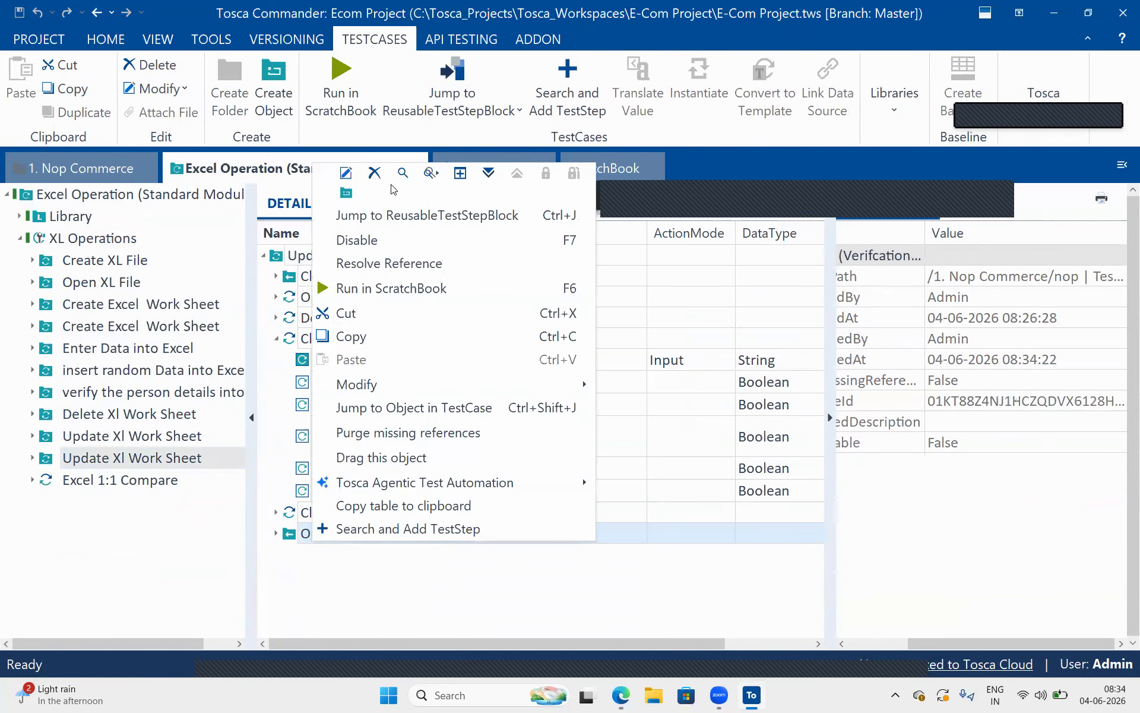
left_click(369, 289)
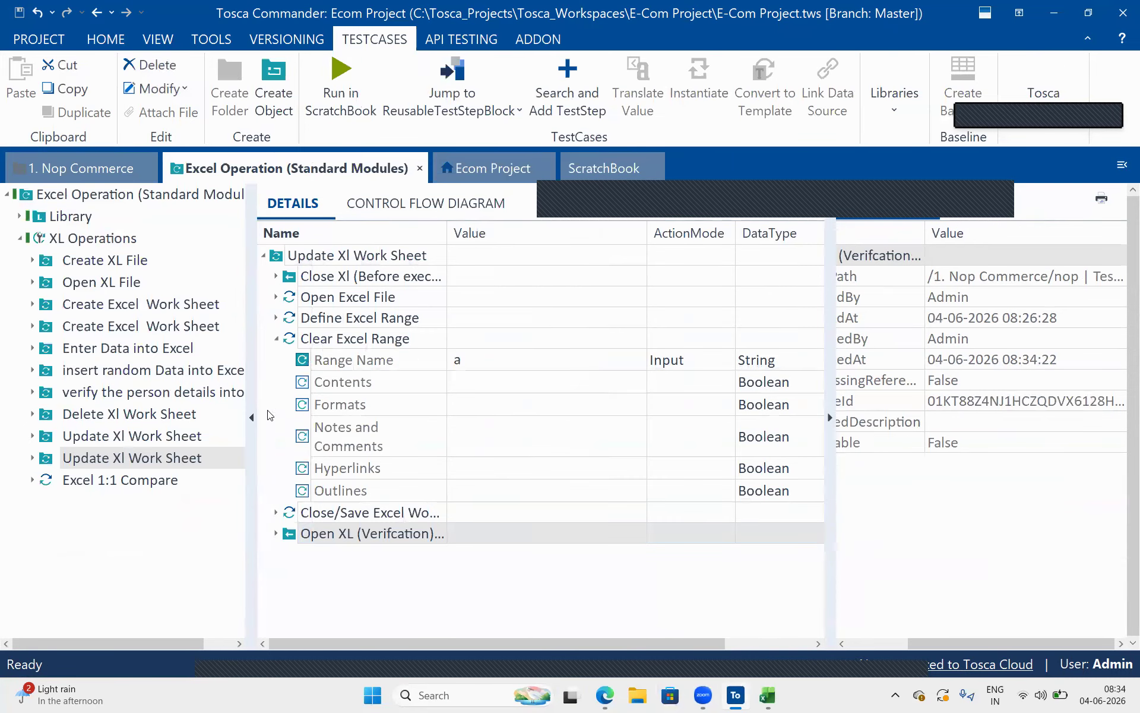
Return to the 1. Nop Commerce project view, then switch to the XL_Info workbook in Excel and maximize it
left_click(84, 168)
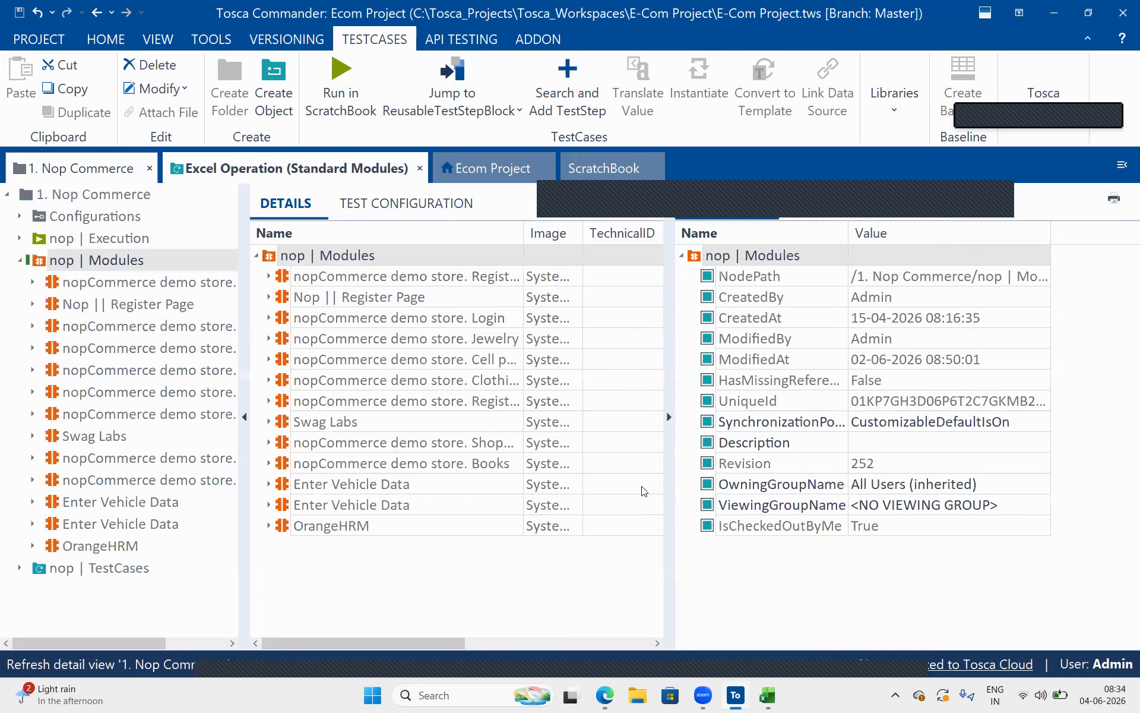
left_click(768, 695)
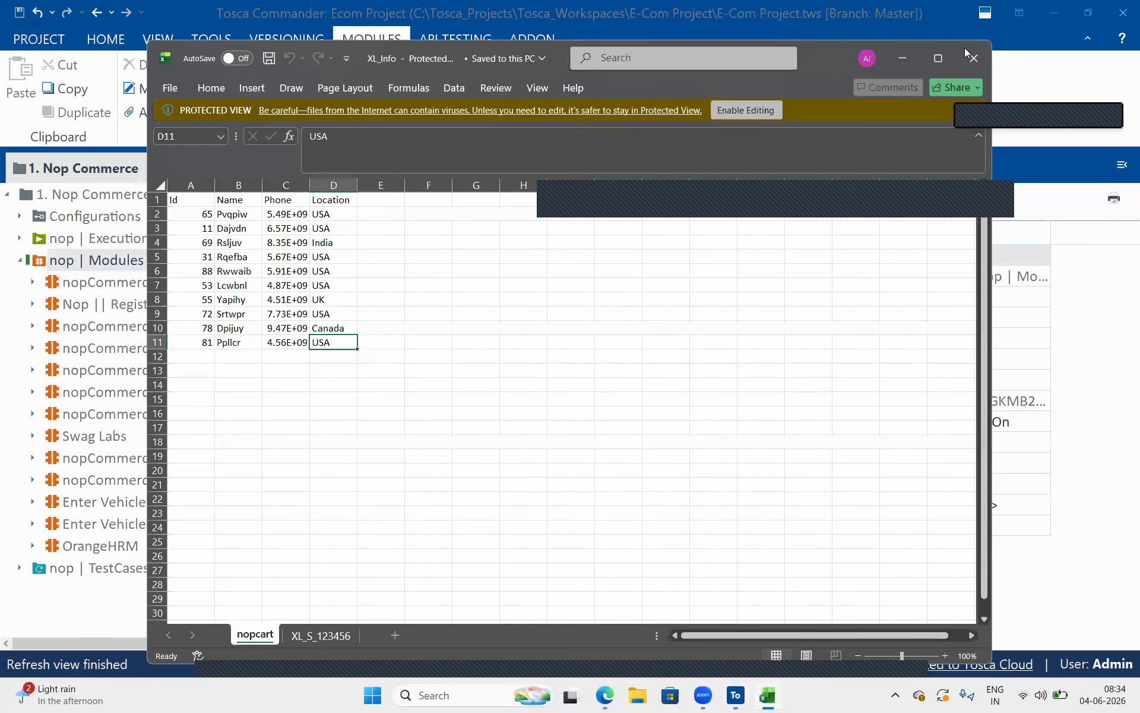
left_click(937, 55)
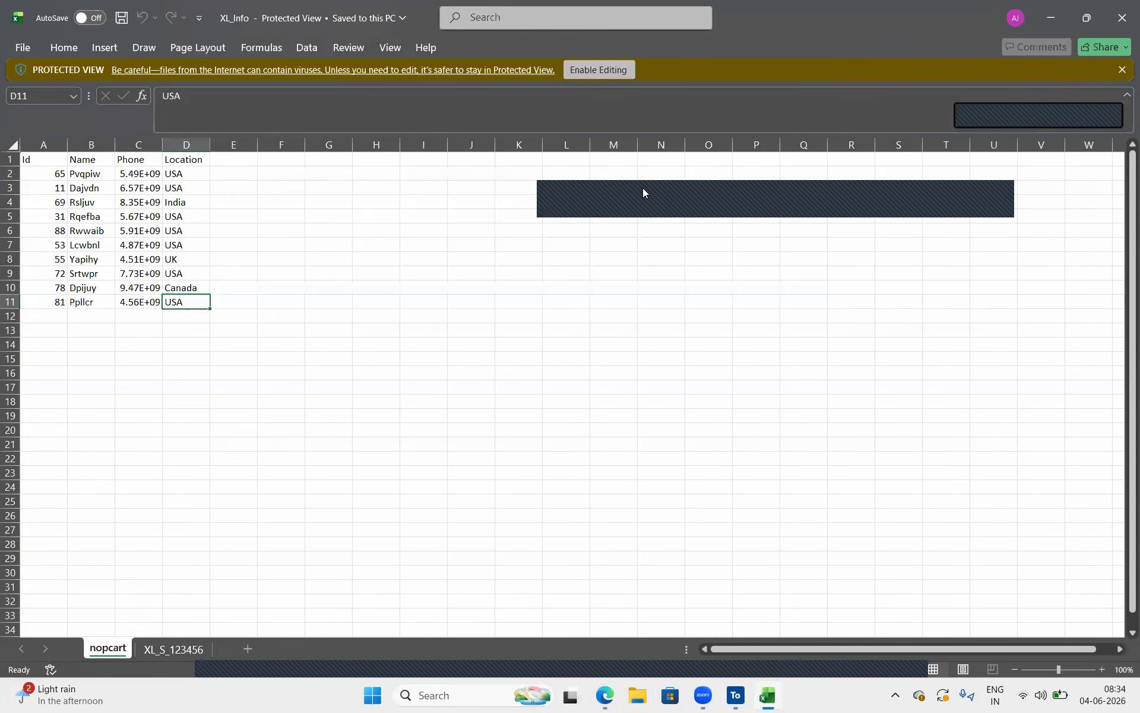
mouse_move(107, 588)
left_mouse_down()
mouse_move(134, 683)
mouse_move(220, 624)
left_mouse_up()
mouse_move(190, 546)
left_mouse_down()
mouse_move(186, 593)
mouse_move(223, 565)
left_mouse_up()
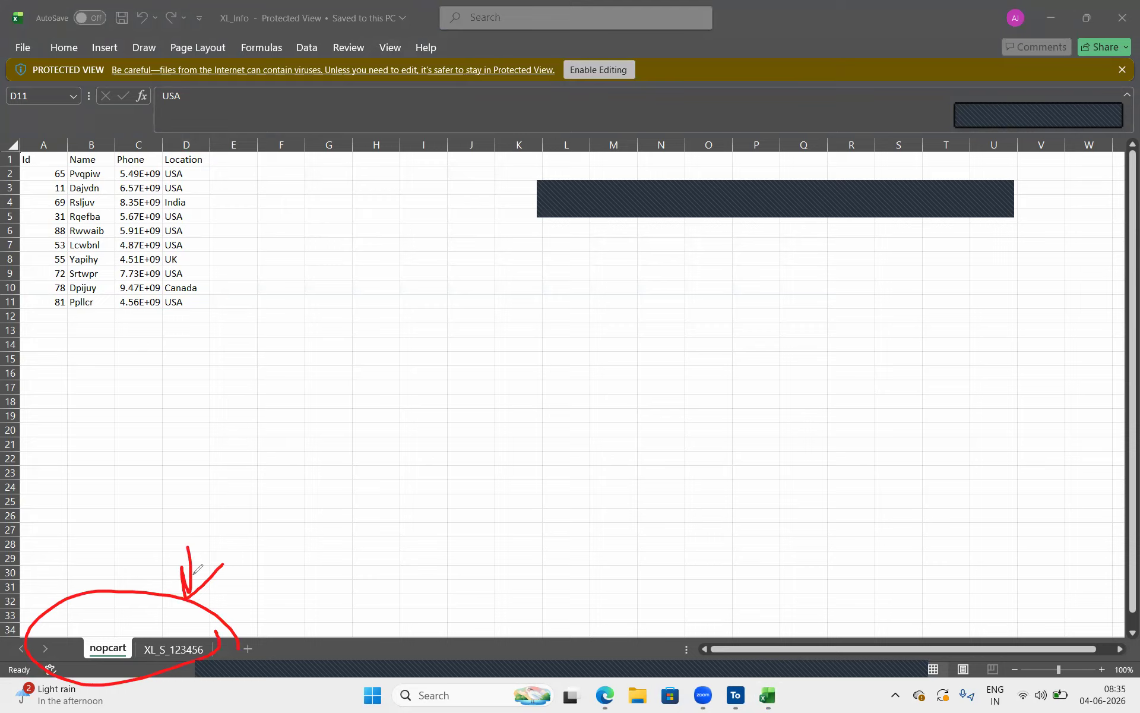
mouse_move(648, 87)
left_mouse_down()
mouse_move(617, 31)
mouse_move(562, 74)
mouse_move(628, 85)
left_mouse_up()
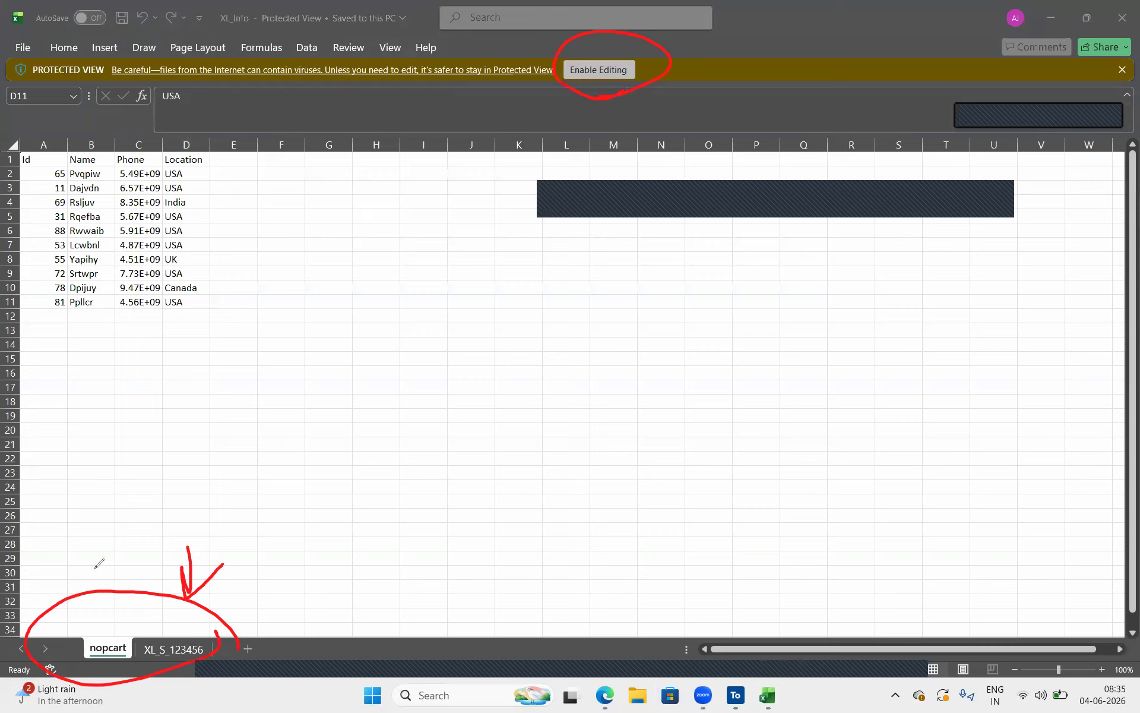
left_click_drag(77, 569, 95, 587)
mouse_move(260, 633)
left_mouse_down()
mouse_move(235, 643)
mouse_move(256, 630)
left_mouse_up()
left_click(848, 182)
left_click(842, 248)
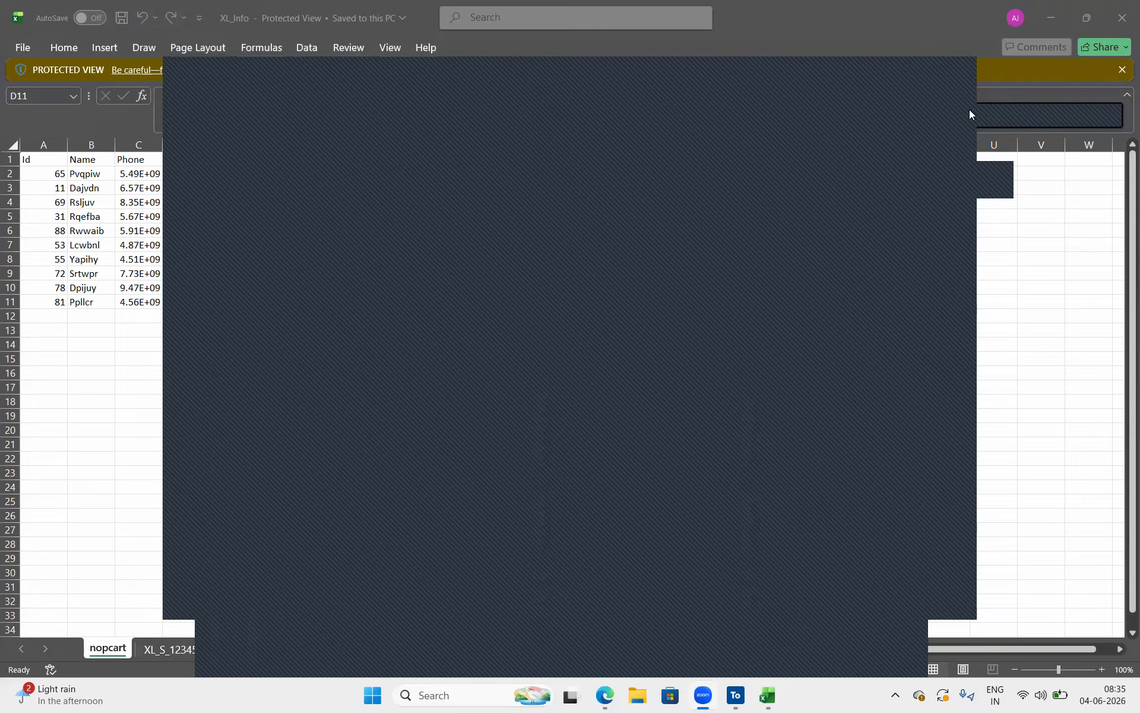
left_click(963, 67)
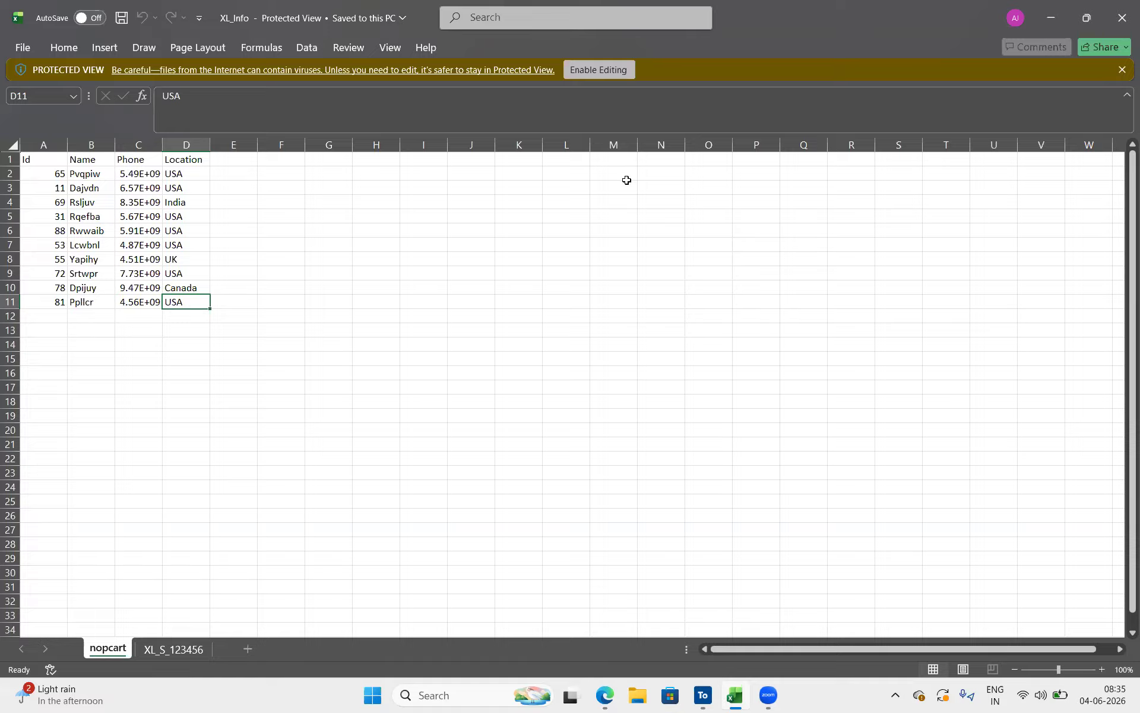
Switch from the XL_Info workbook in Excel back to Tosca
left_click(703, 697)
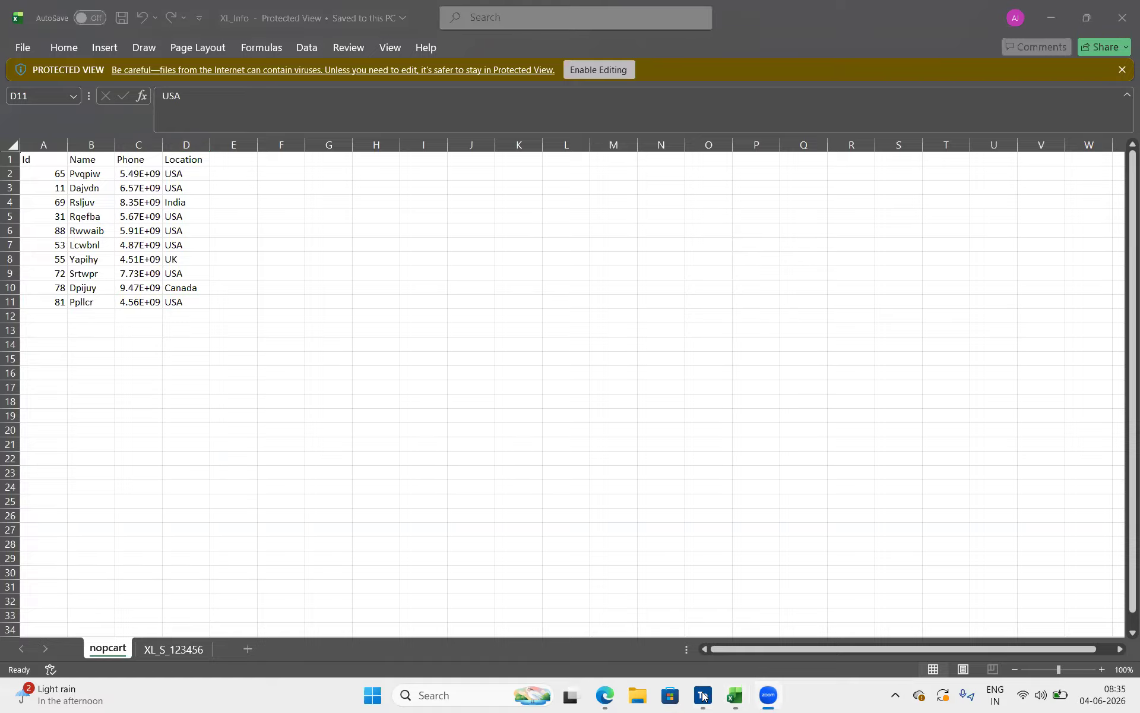
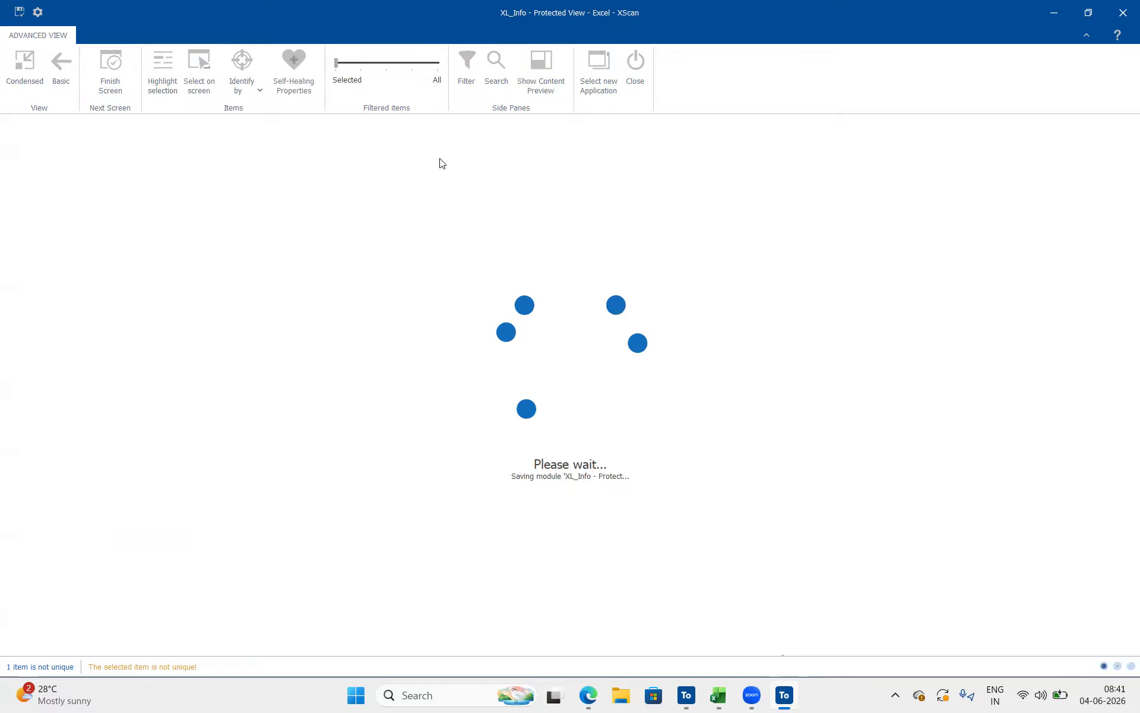
Close the XScan window and review the four attributes of the newly scanned XL_Info - Protected View - Excel module in Tosca
left_click(685, 695)
left_click(684, 698)
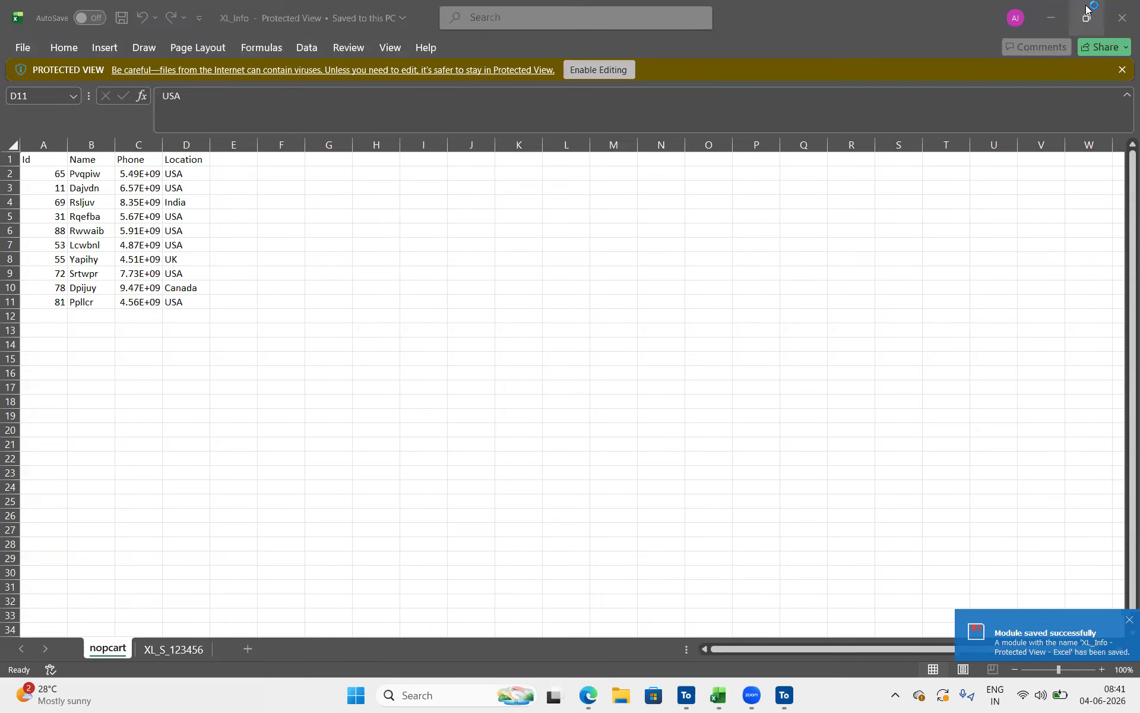
left_click(1051, 18)
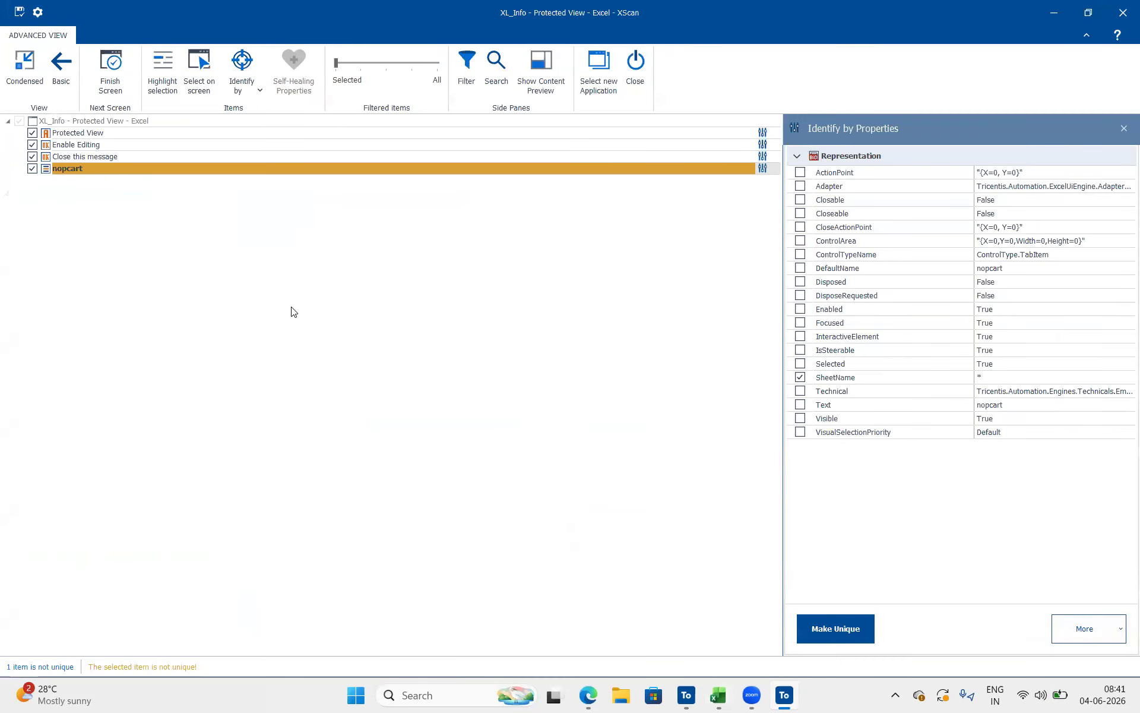
left_click(635, 66)
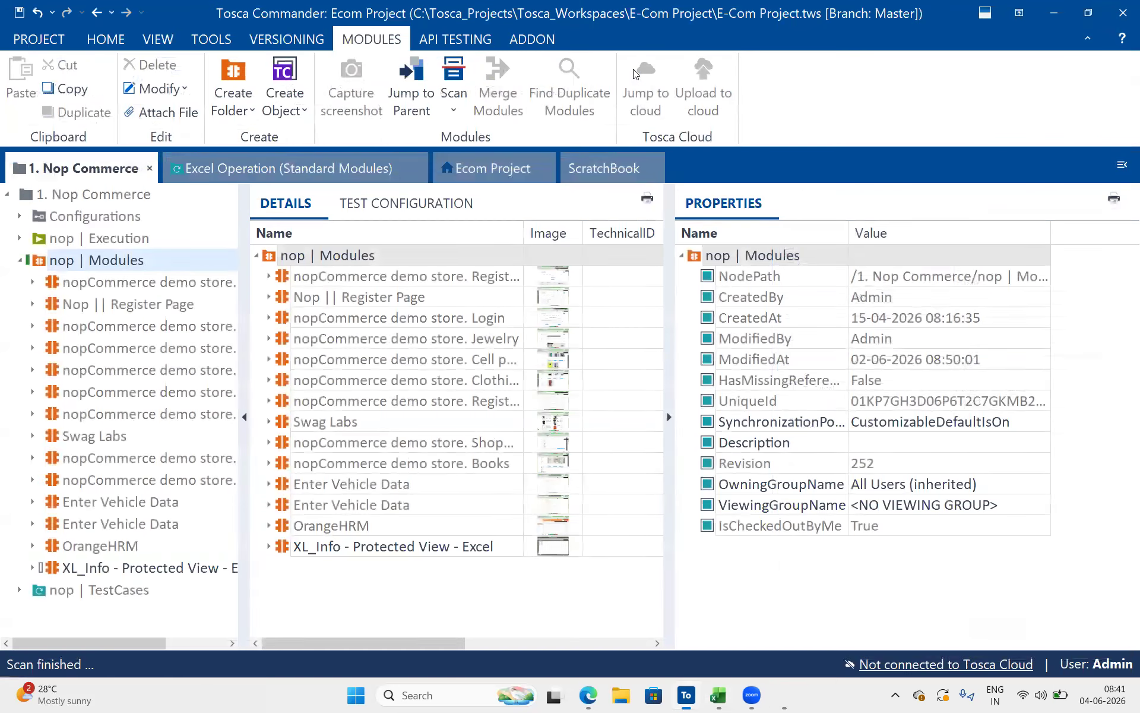
left_click(59, 575)
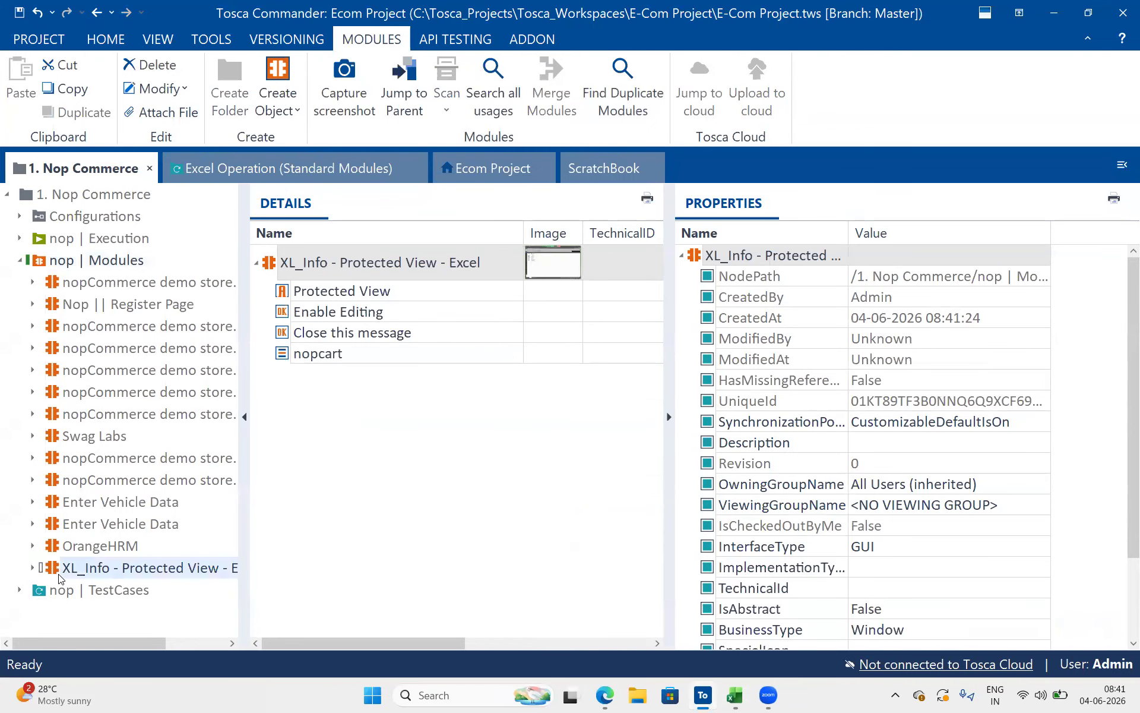
left_click(372, 293)
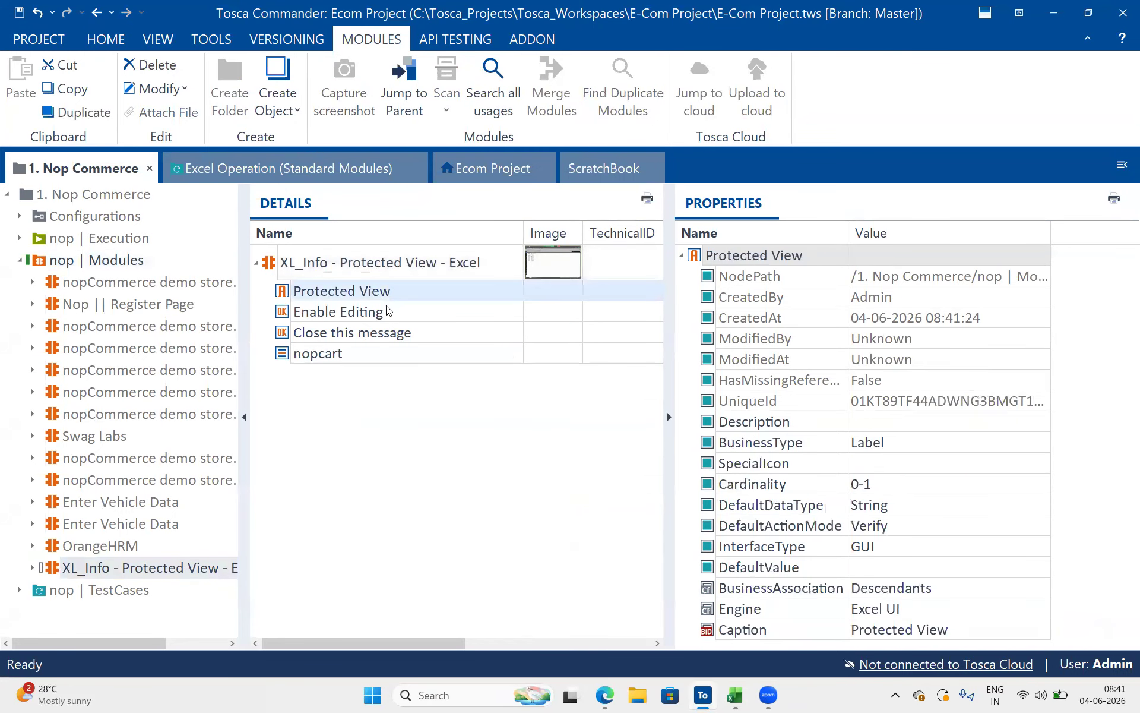
left_click(389, 313)
left_click(397, 331)
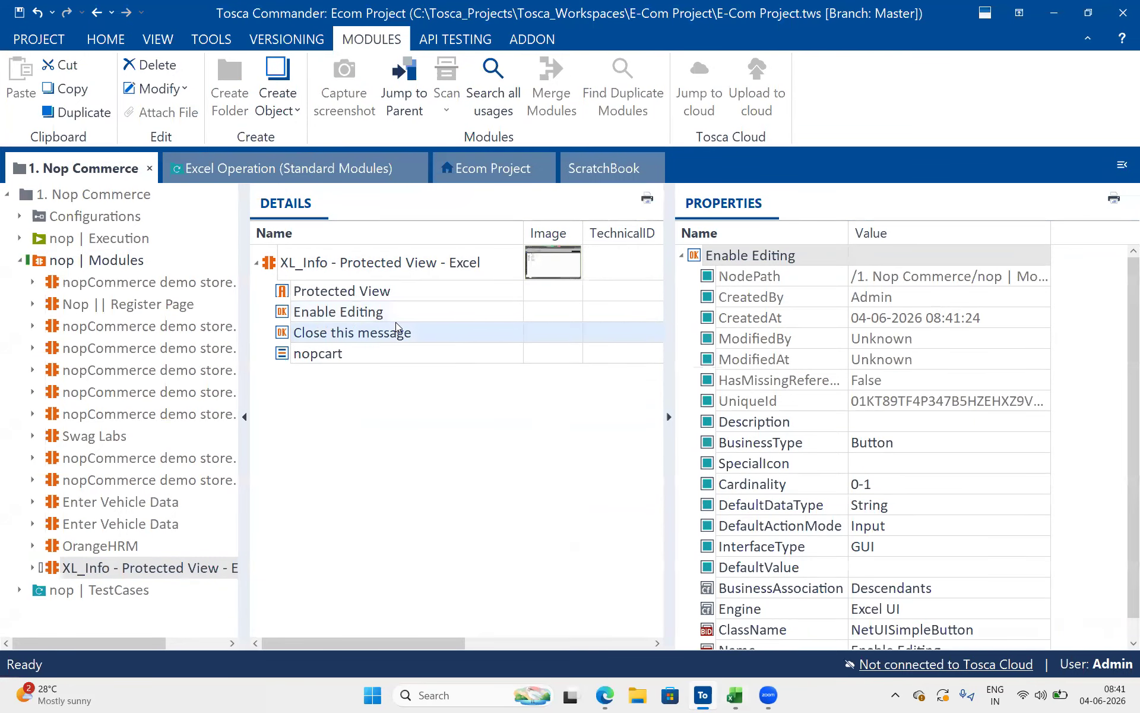
left_click(359, 357)
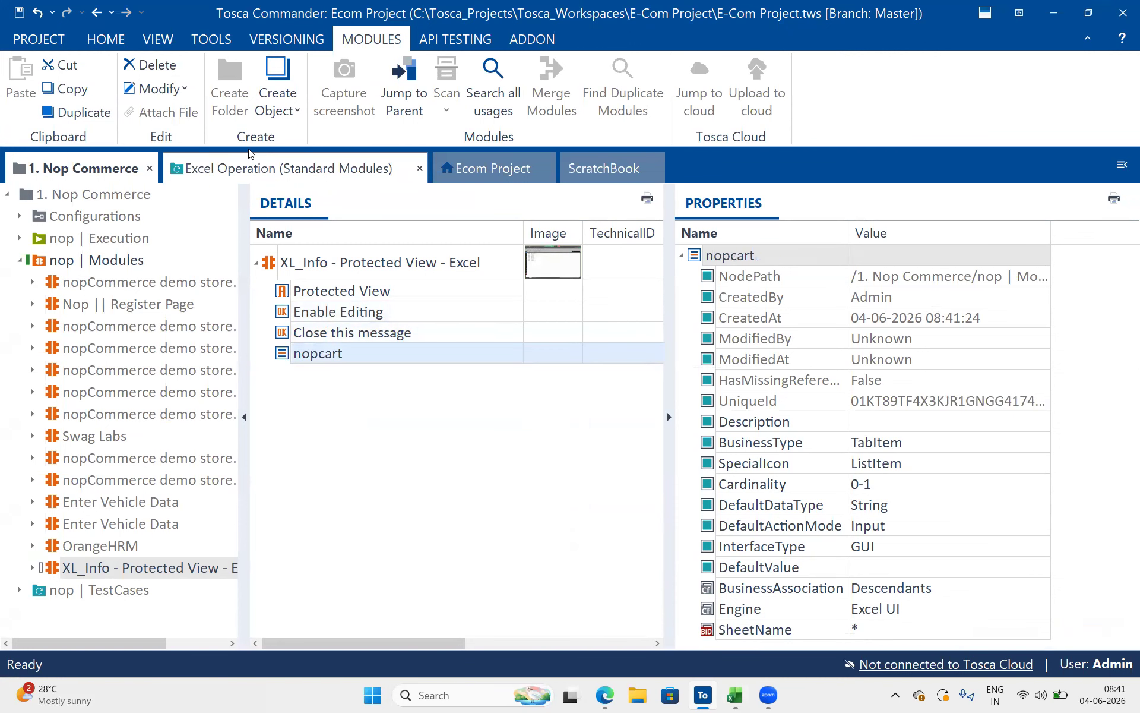
Create a test case named "Get the count of Excel work sheets" in the Excel Operation (Standard Modules) folder
left_click(254, 168)
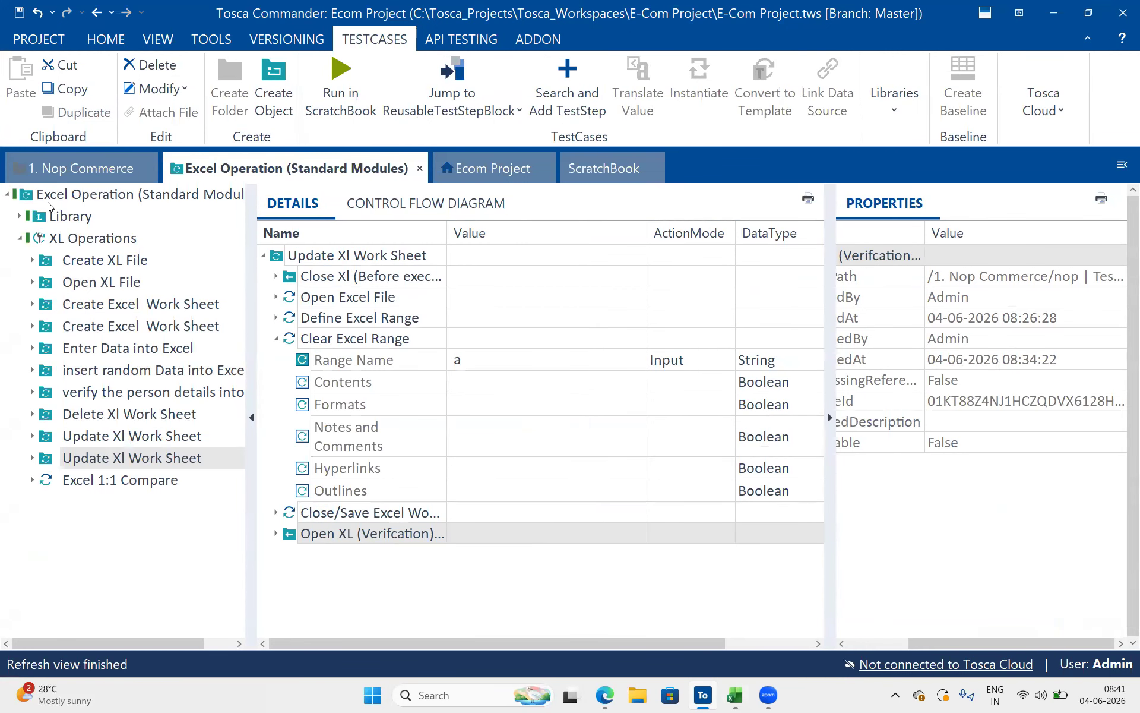
left_click(49, 202)
right_click(49, 202)
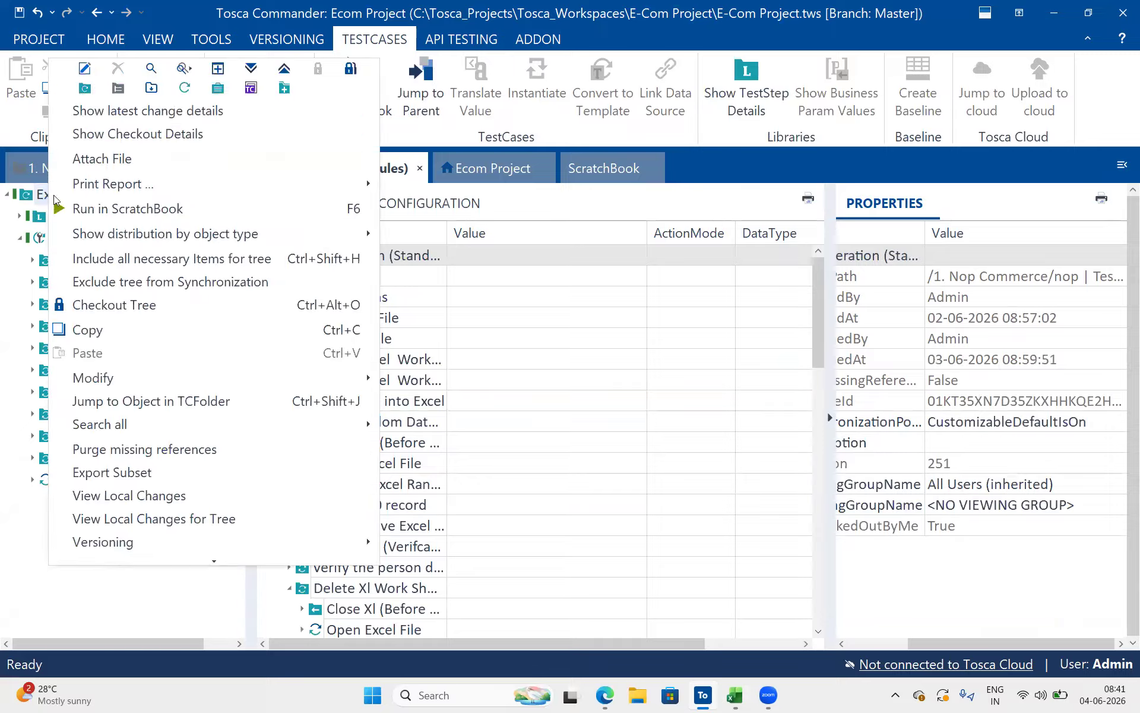
left_click(86, 88)
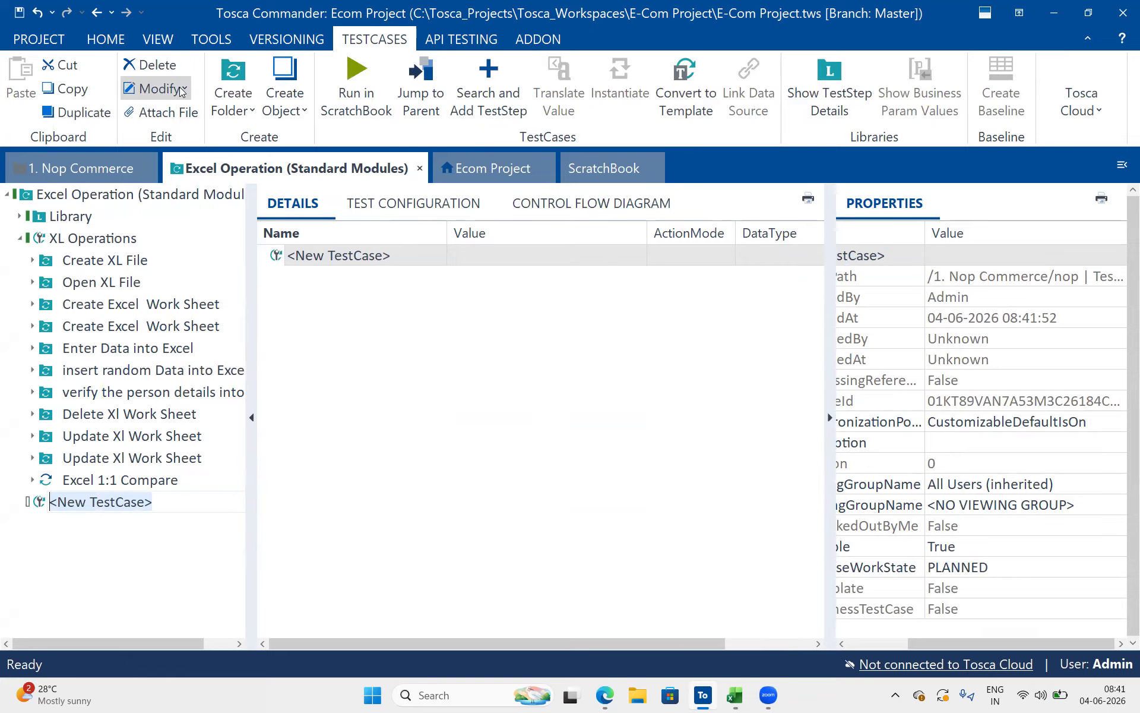
type("Tcx")
key("BackSpace")
key("BackSpace")
key("BackSpace")
type("Get")
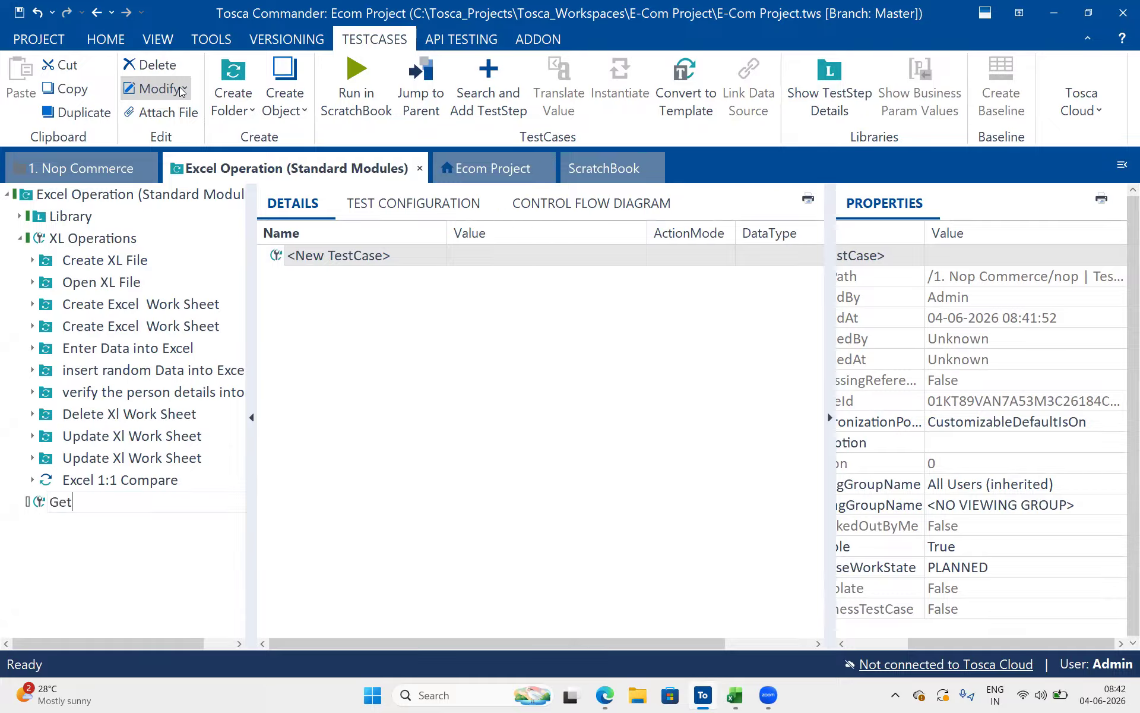
type(" the count of Excel work sheets")
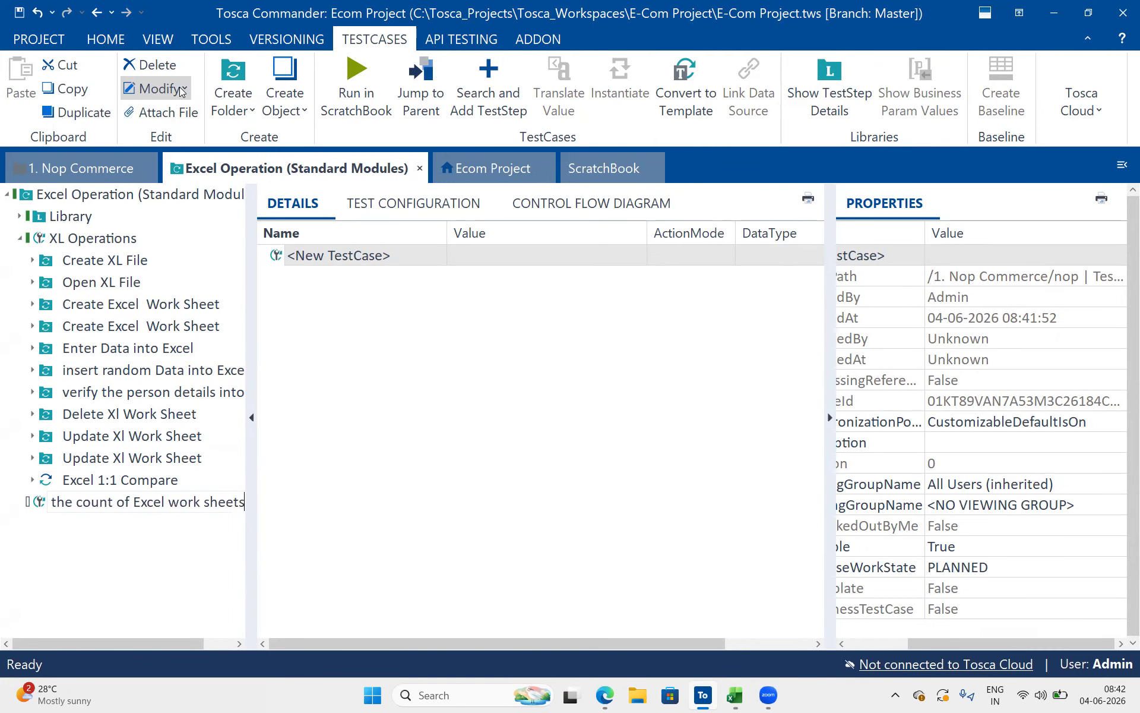
key("Return")
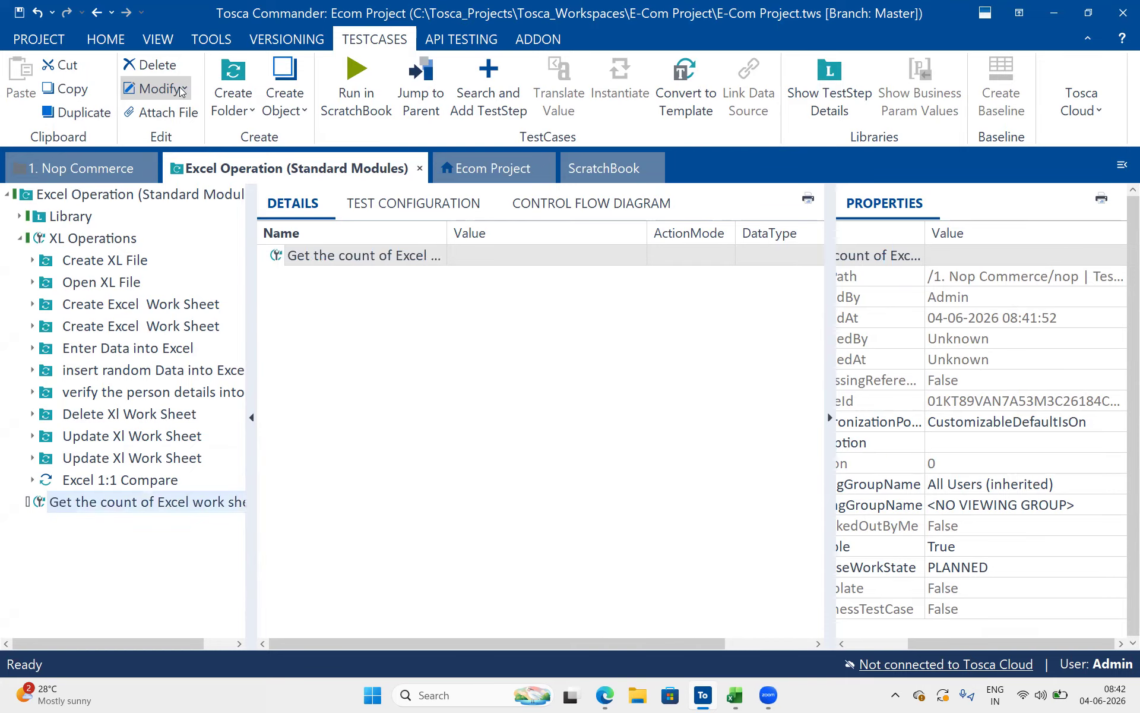
Add the XL_Info - Protected View - Excel module from nop | Modules as a test step of the worksheet count test case
left_click(116, 308)
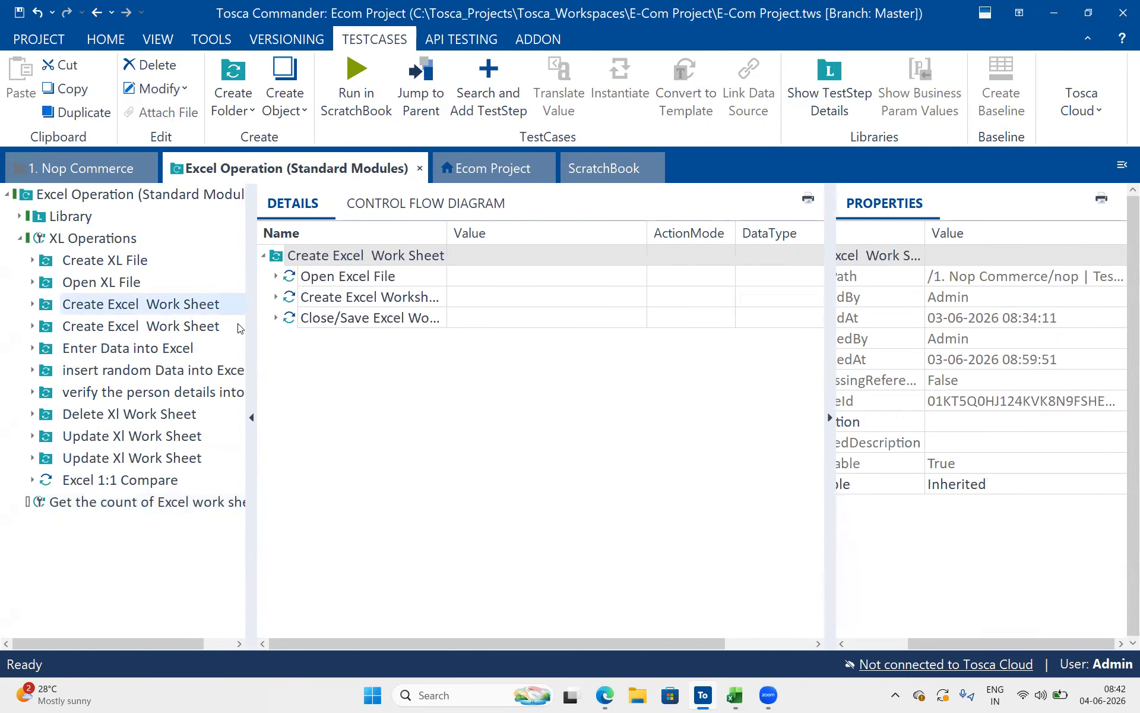
left_click(121, 173)
left_click_drag(270, 273, 77, 502)
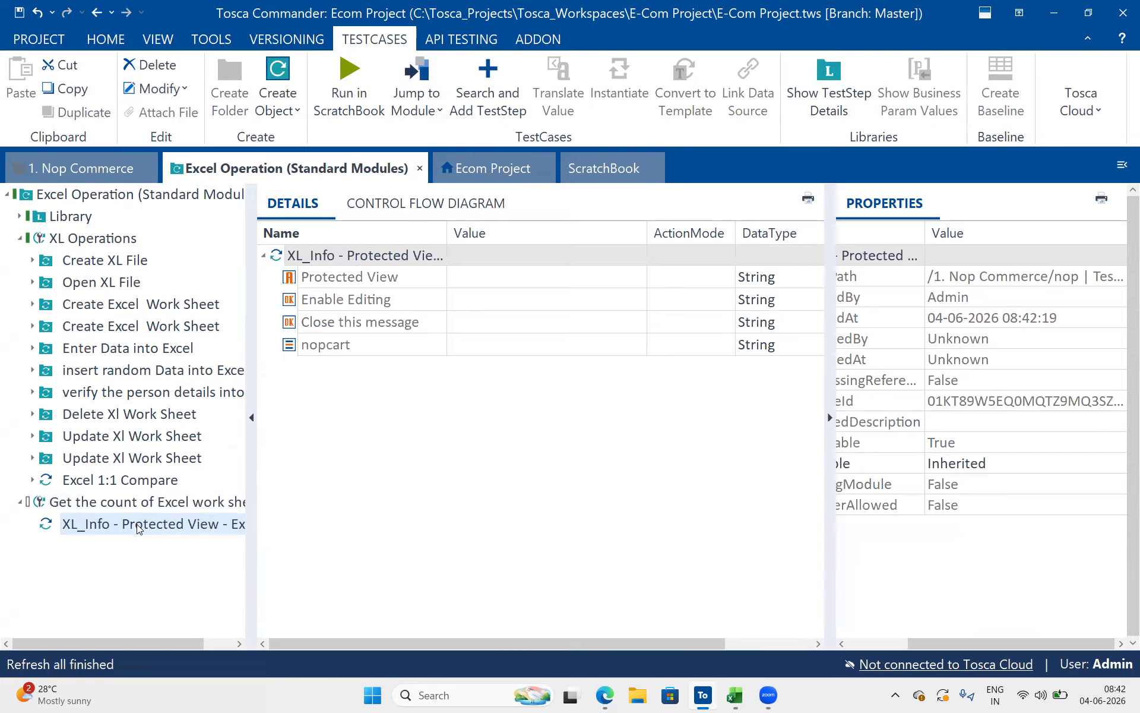
Set the nopcart value to ResultCount = XLSheet count and its ActionMode to Buffer
left_click(481, 330)
left_click(468, 344)
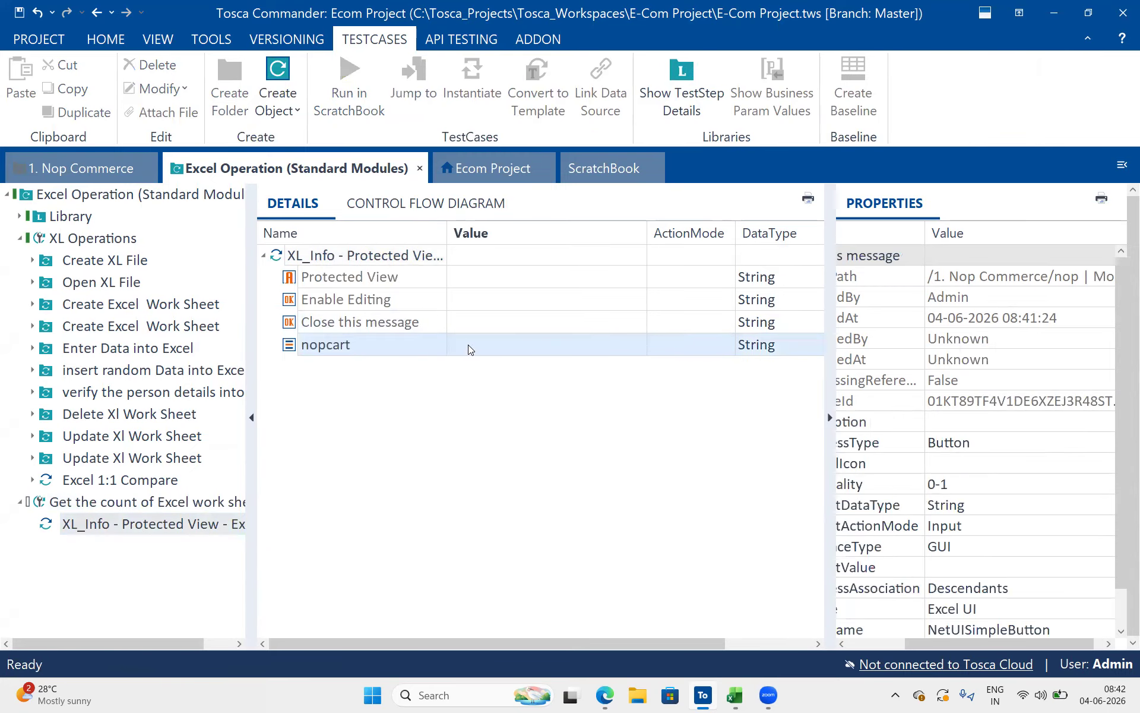
left_click(468, 344)
left_click(469, 307)
left_click(468, 306)
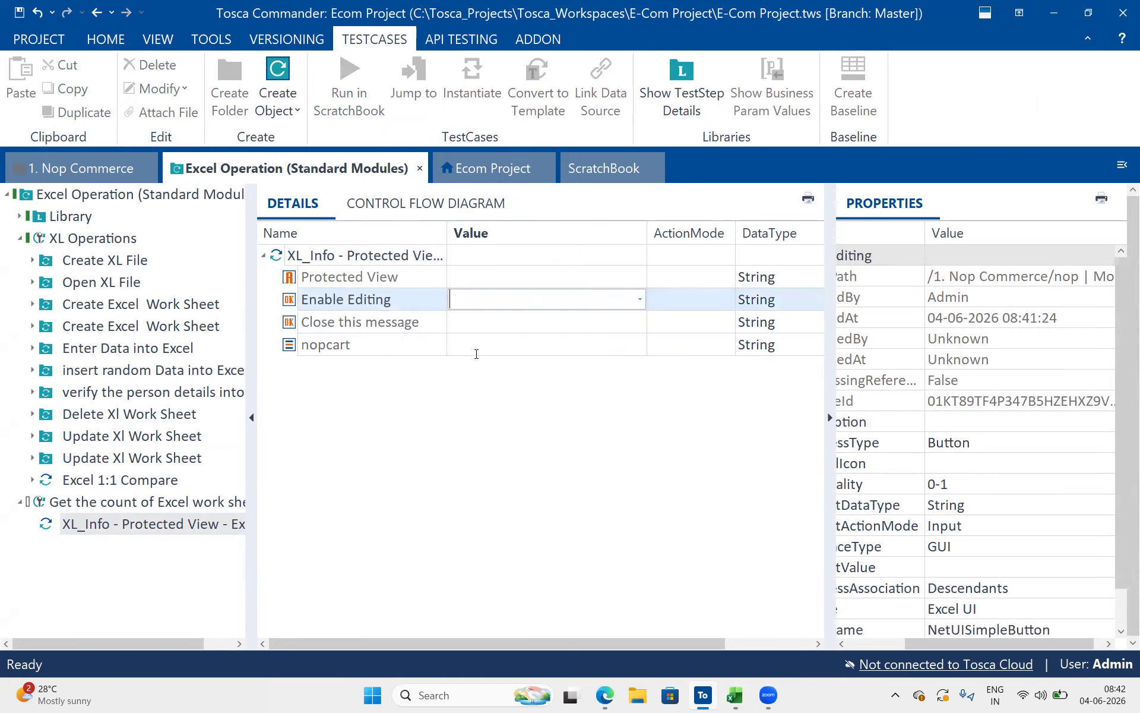
left_click(481, 345)
left_click(481, 345)
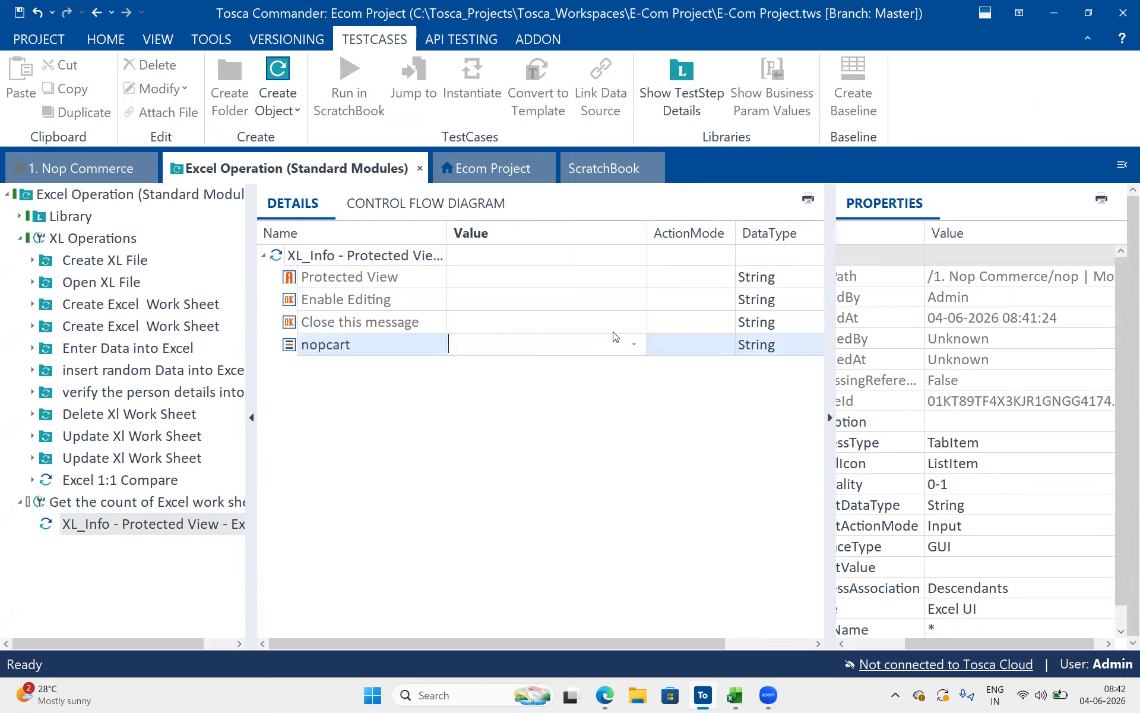
left_click(635, 346)
left_click(581, 371)
type("Resu")
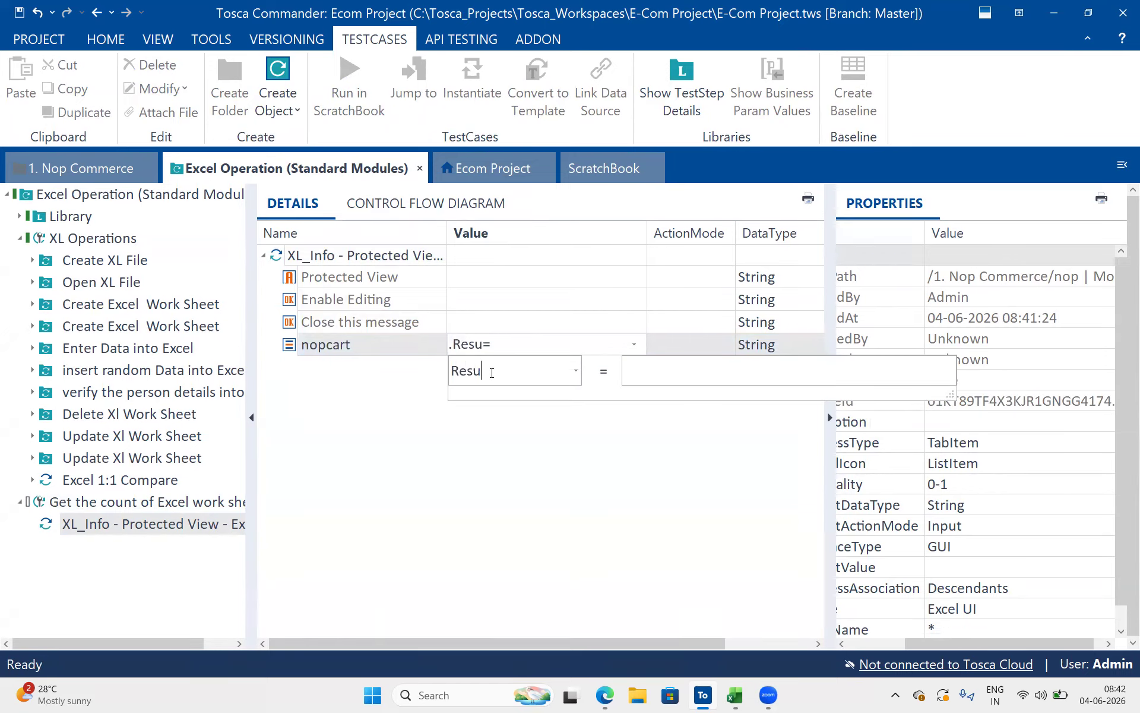
type("ltCount")
type("XLSheet")
type(" count")
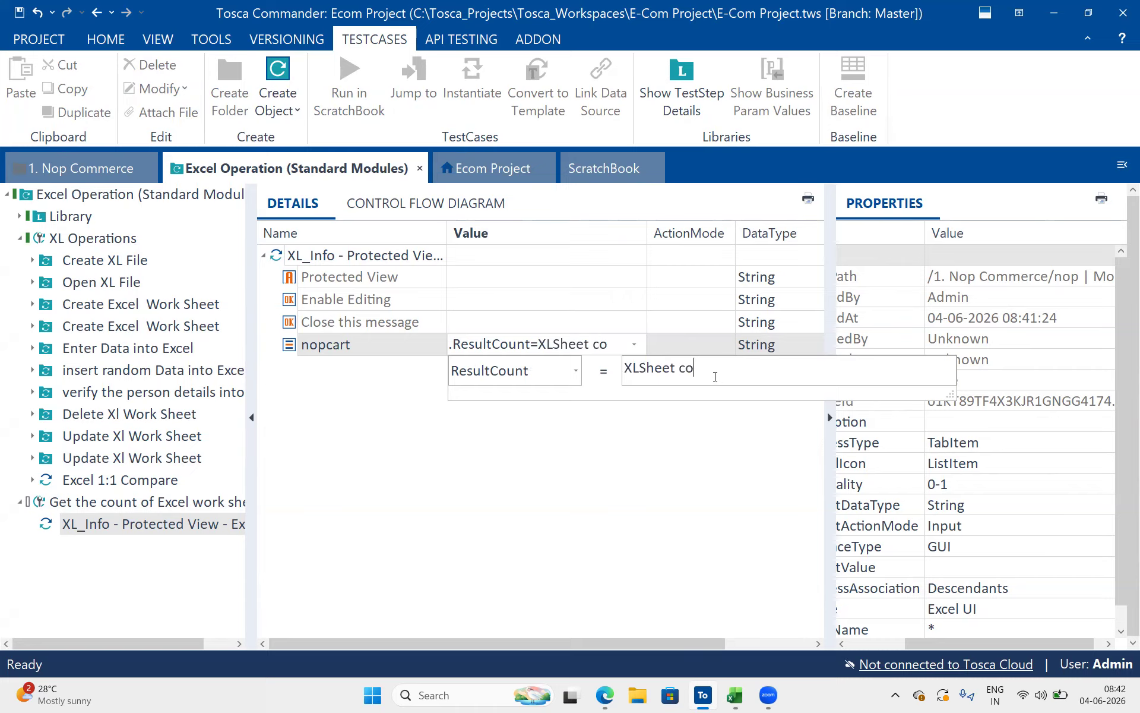
key("Escape")
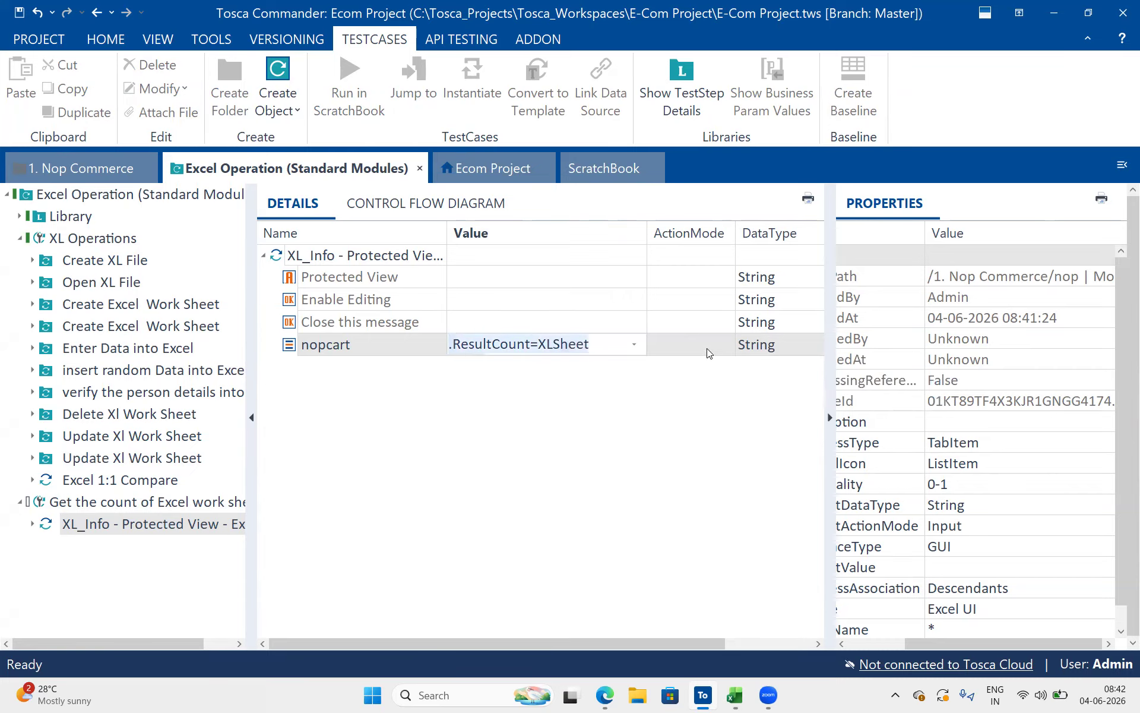
left_click(707, 352)
key("b")
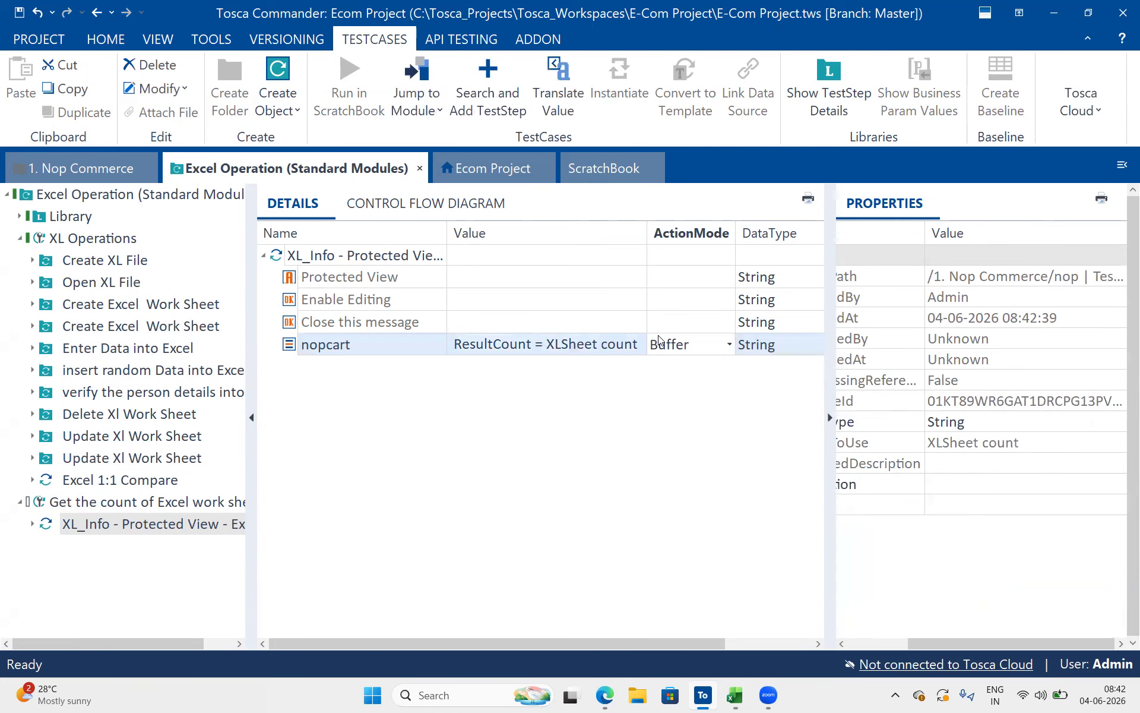
Run the XL_Info - Protected View - Excel test step in ScratchBook and examine the full log info of nopcart
left_click(408, 260)
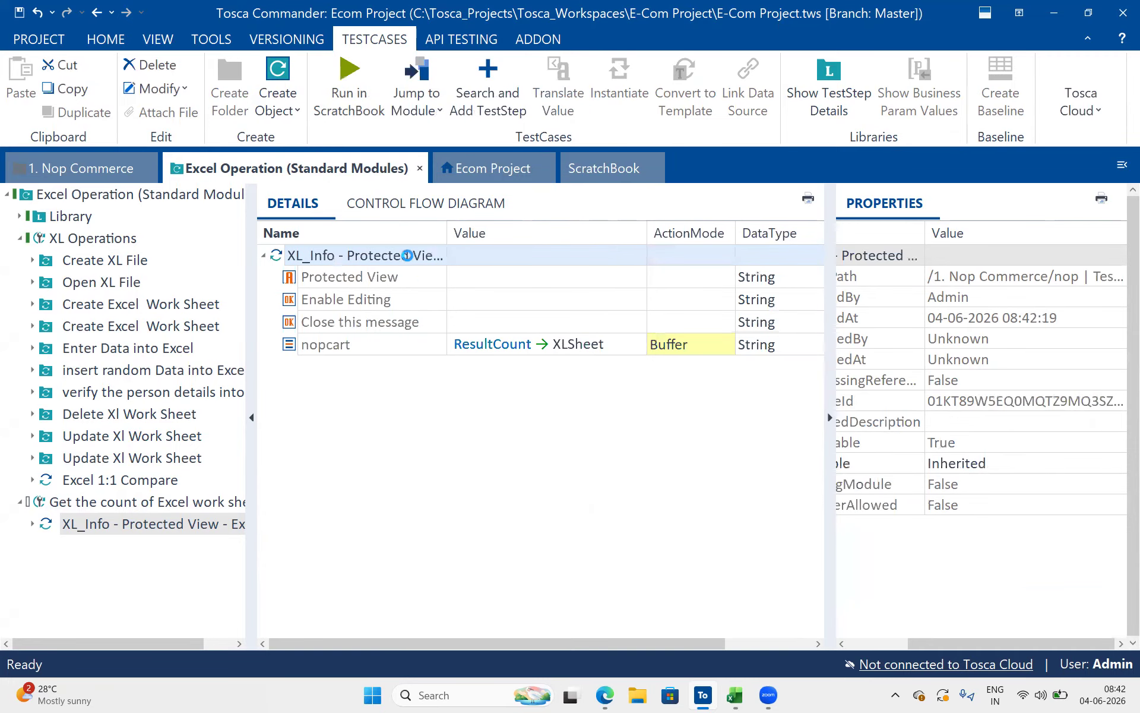
right_click(408, 257)
left_click(483, 405)
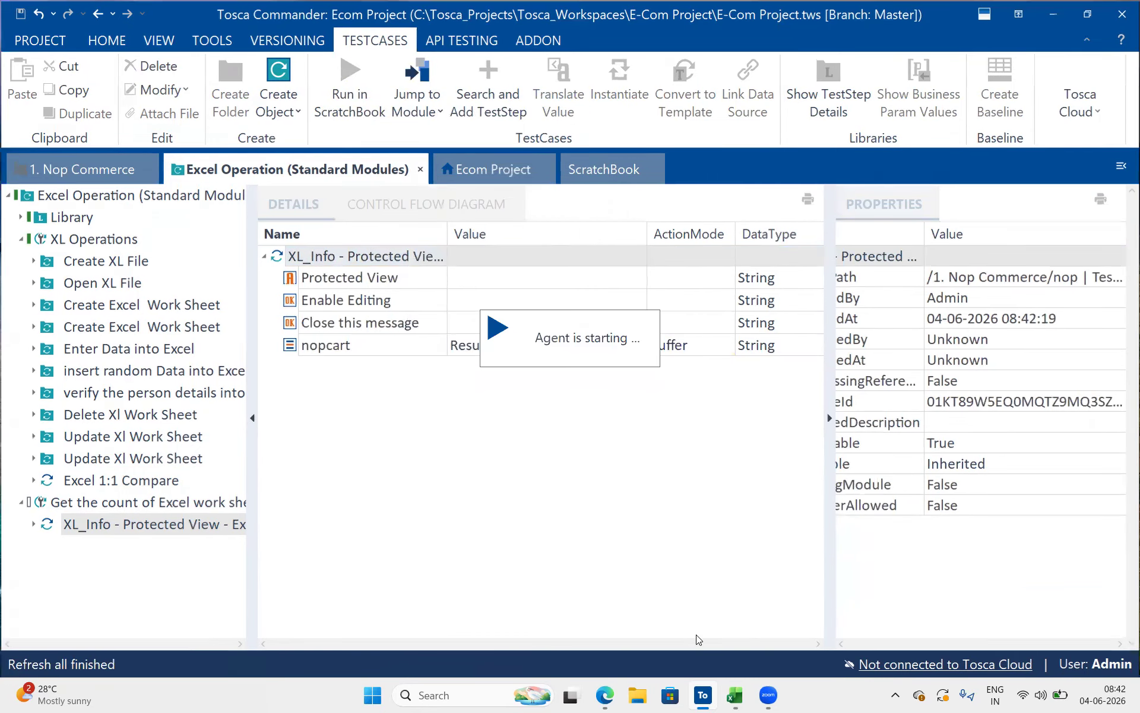
left_click(744, 699)
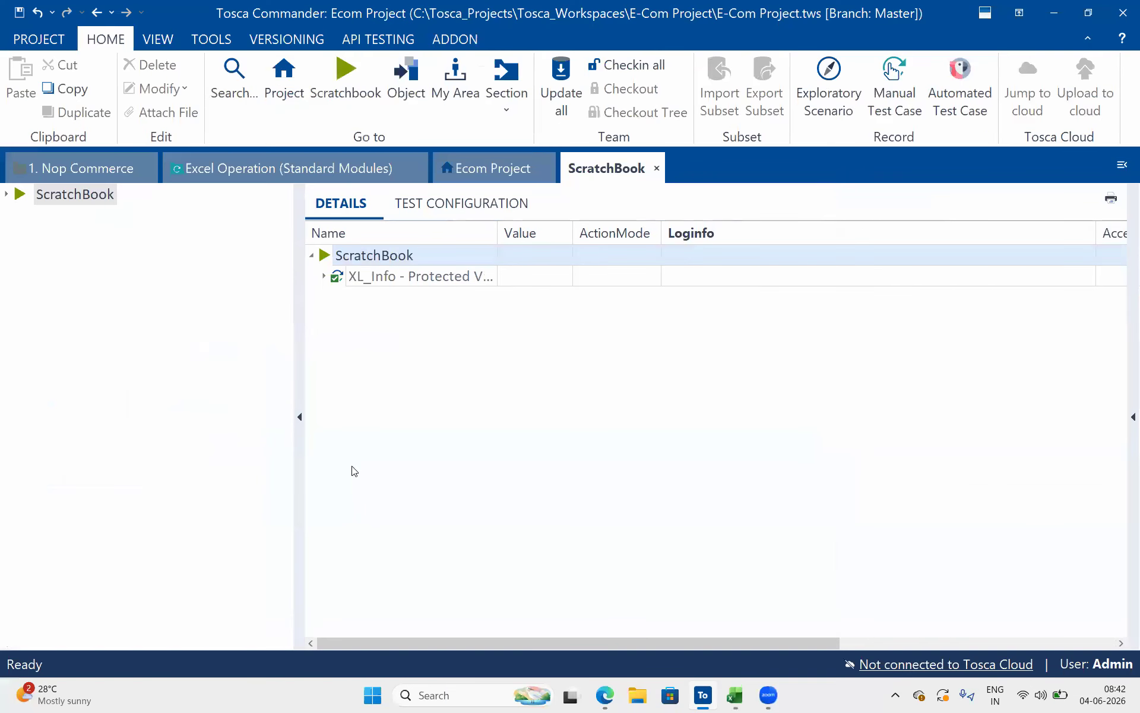
double_click(340, 279)
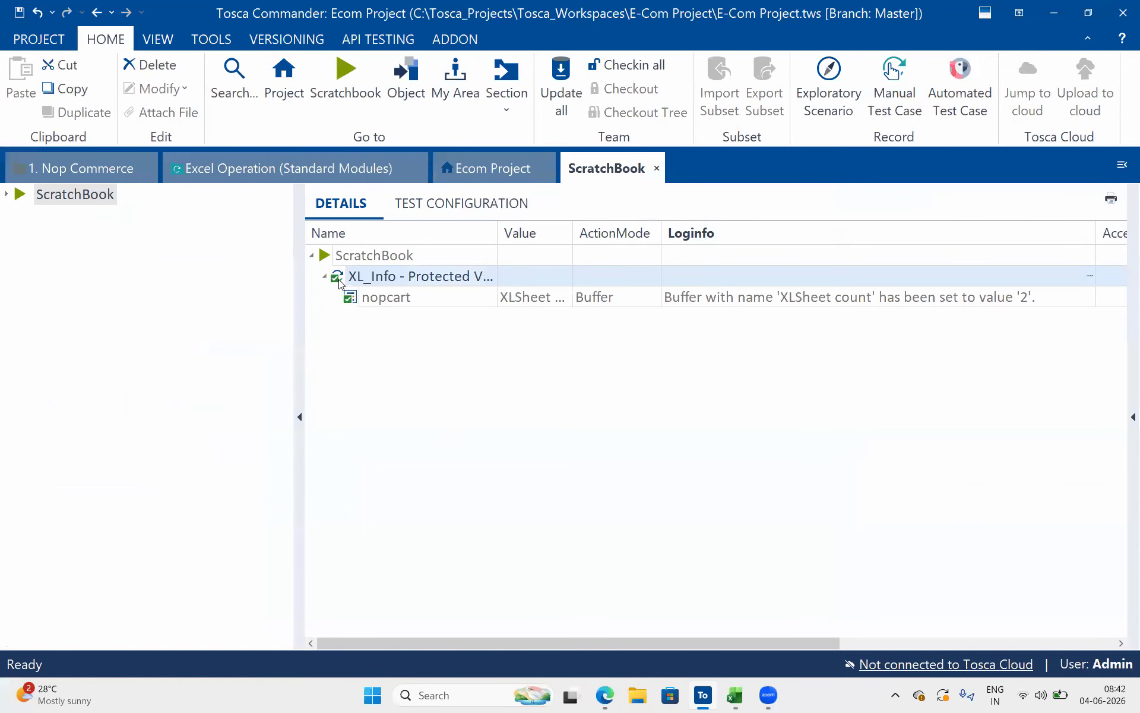
left_click(880, 304)
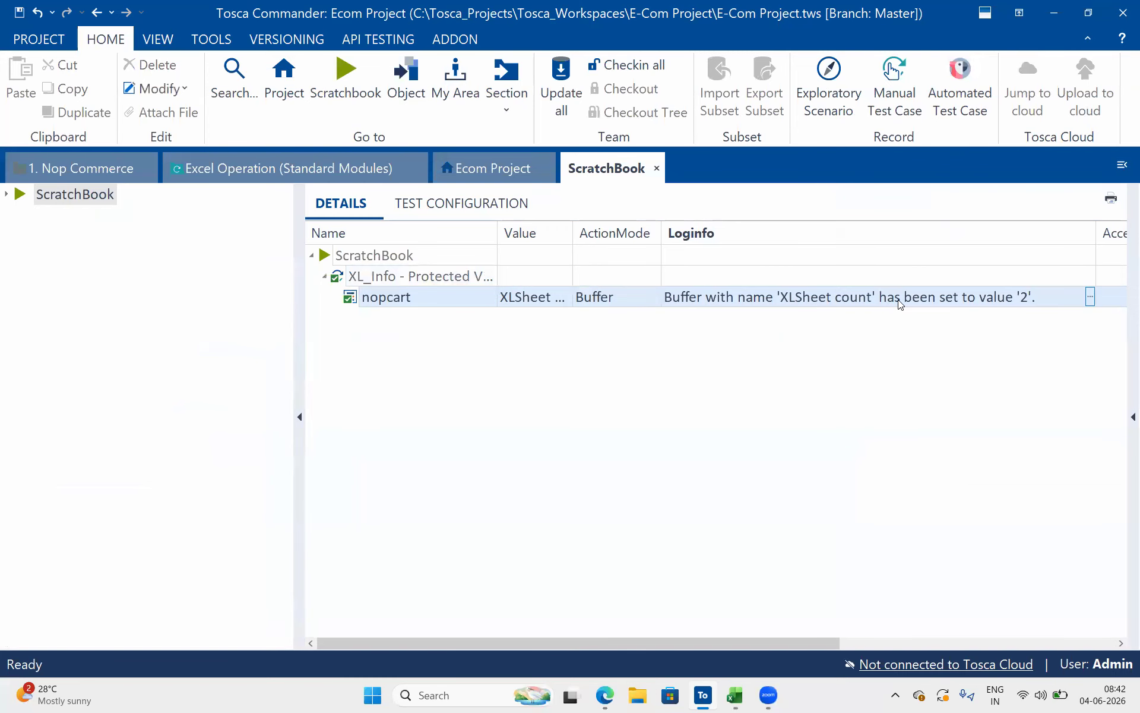
left_click(1091, 297)
left_click_drag(1061, 316, 690, 319)
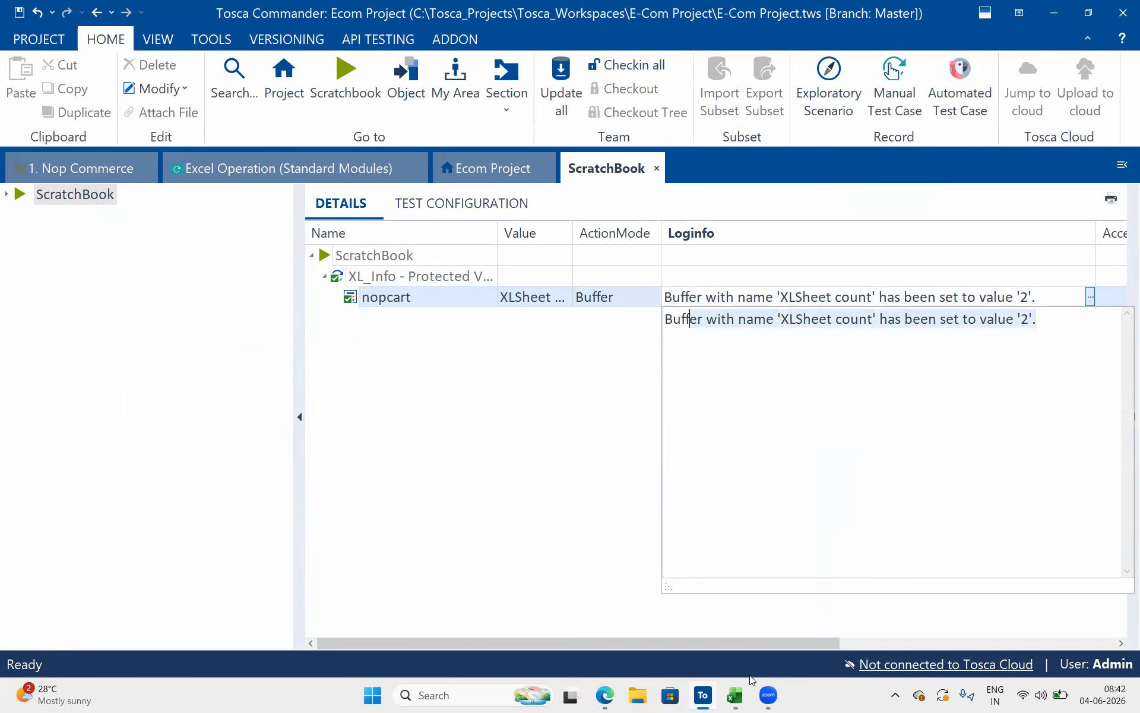
Set the Enable Editing value of the XL_Info test step in Excel Operation (Standard Modules) to {Click}
left_click(312, 178)
left_click(488, 300)
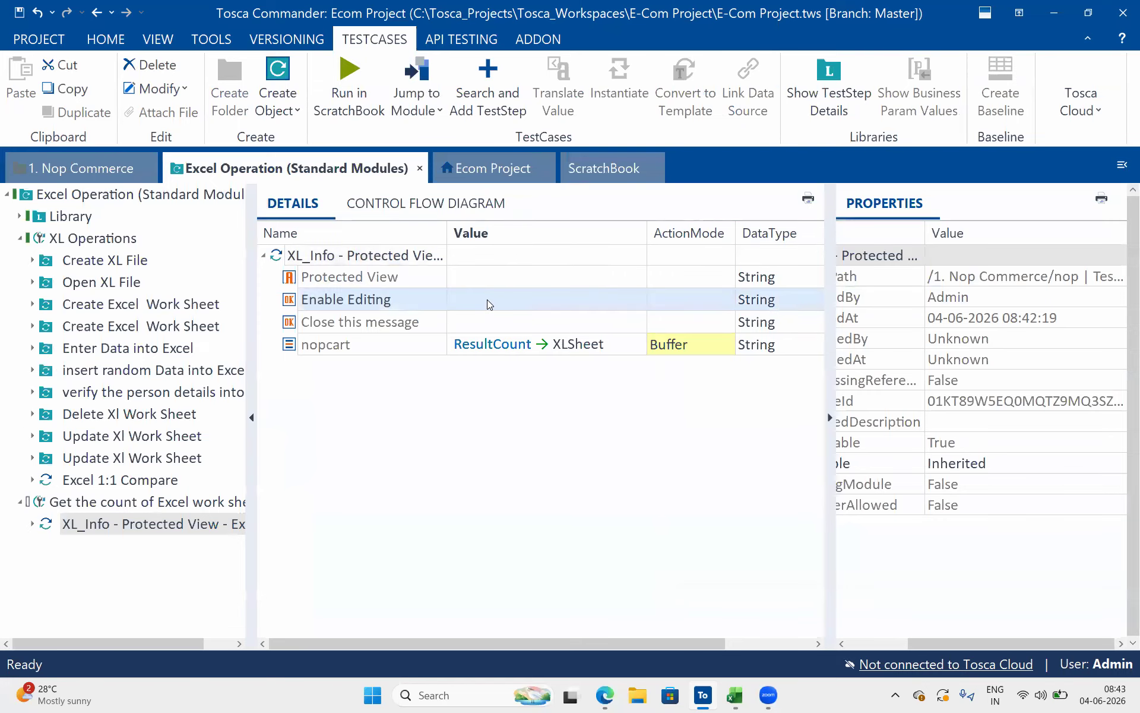
type("{Click")
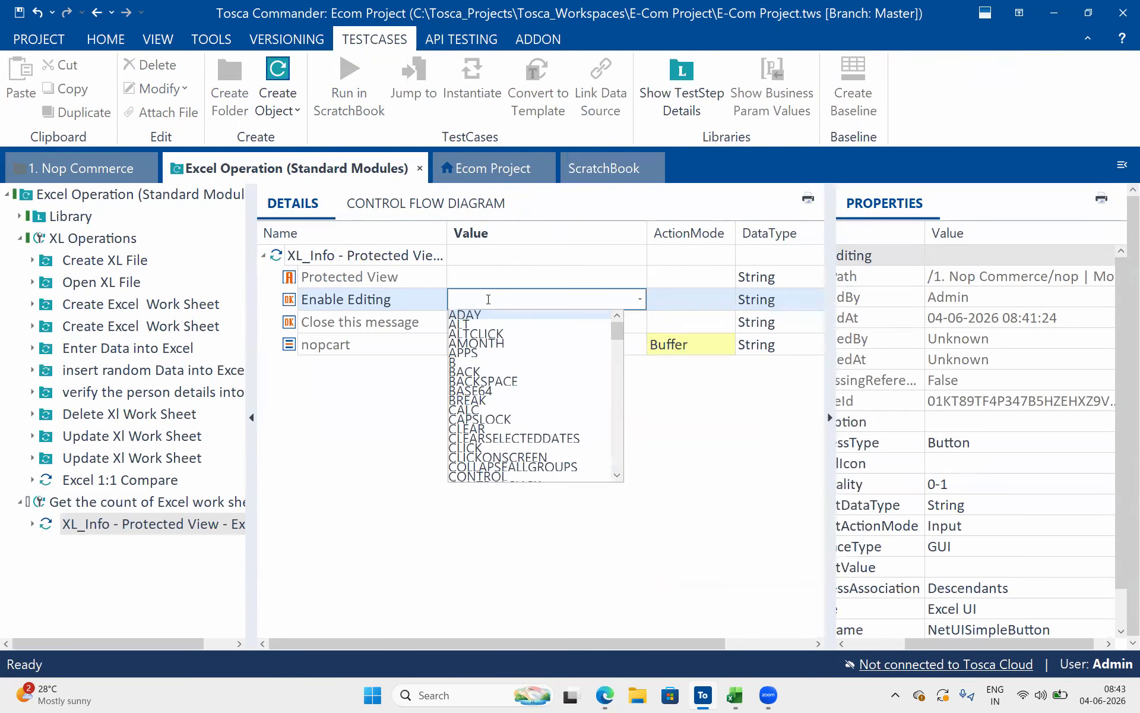
type("}")
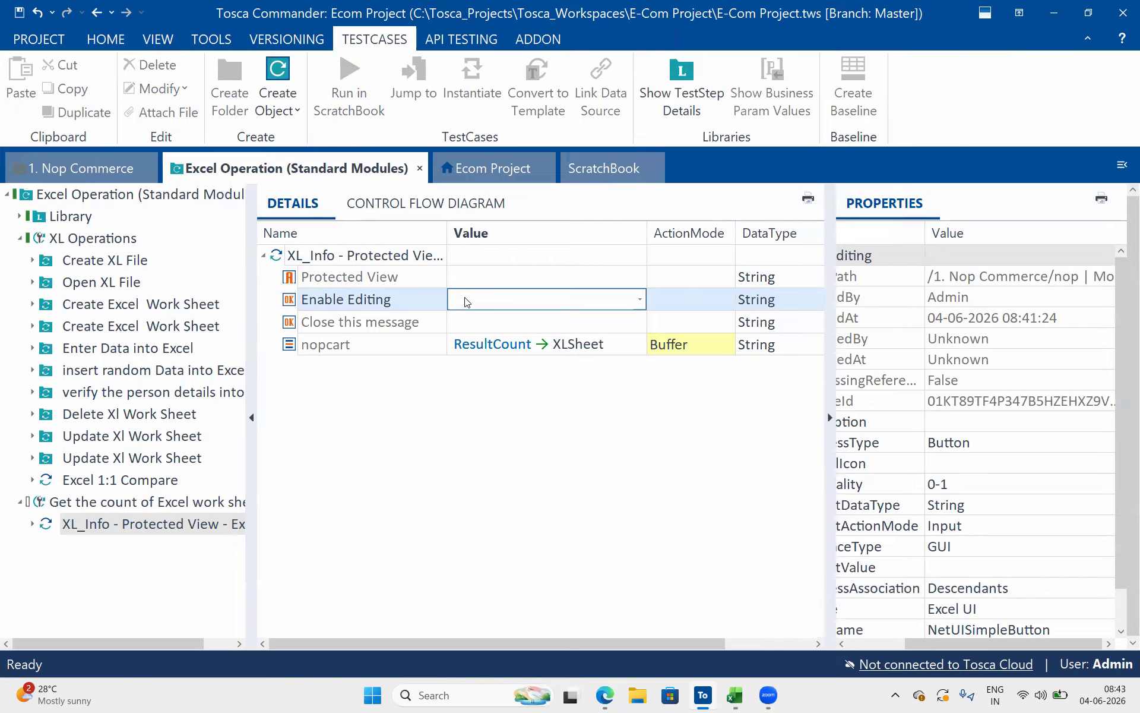
key("Return")
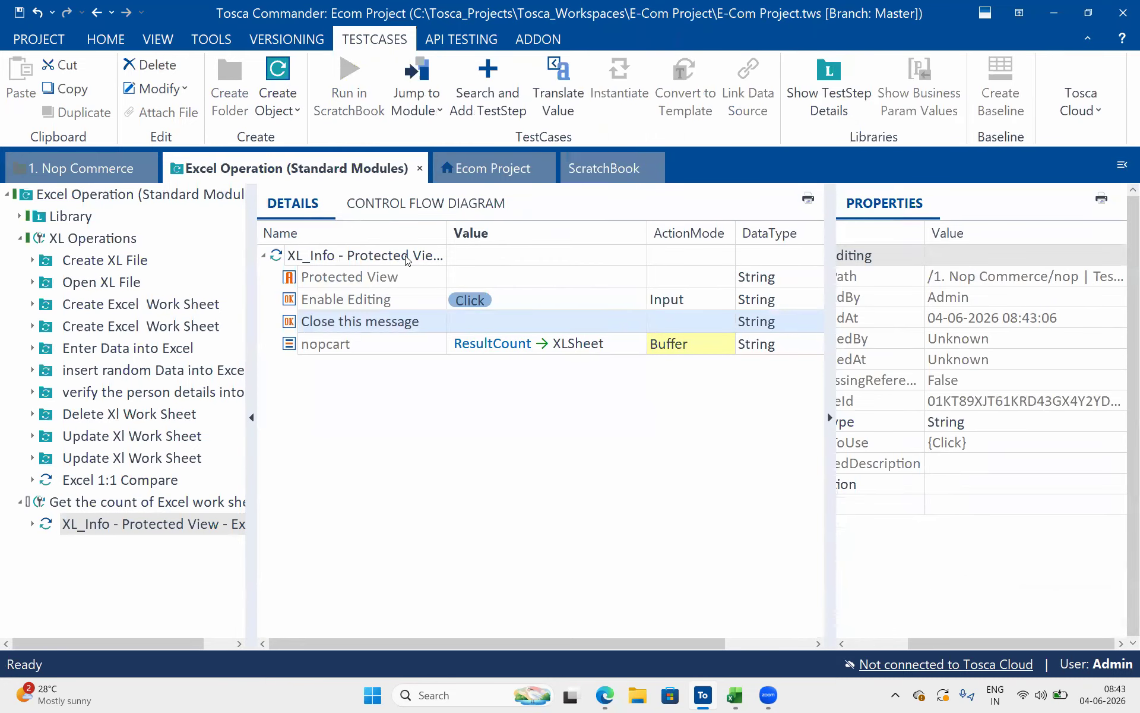
Run the XL_Info test step with the Enable Editing action in ScratchBook, then switch to the XL_Info workbook in Excel
right_click(407, 260)
left_click(469, 406)
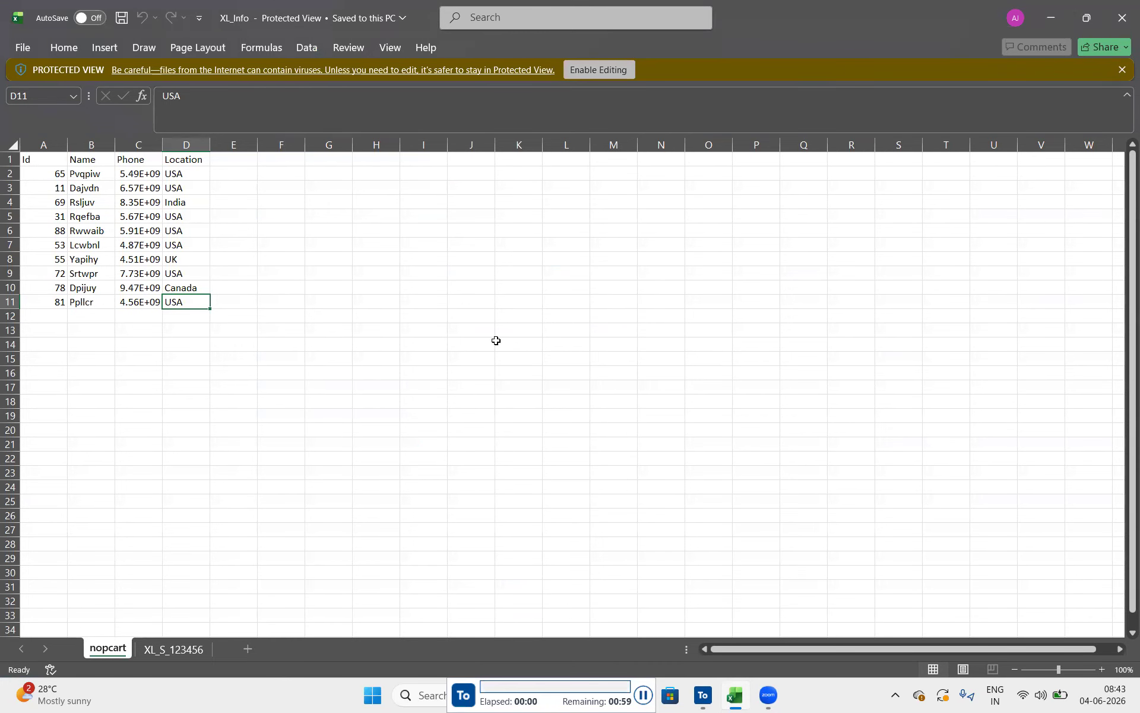
left_click(599, 70)
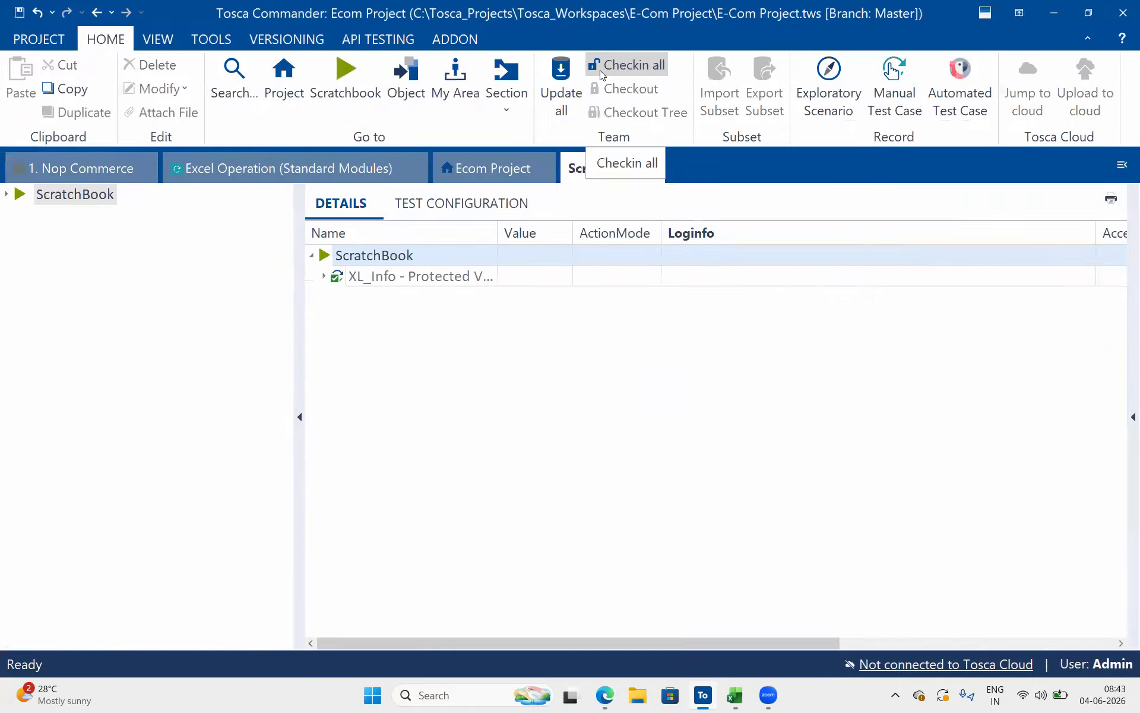
key("alt+Tab")
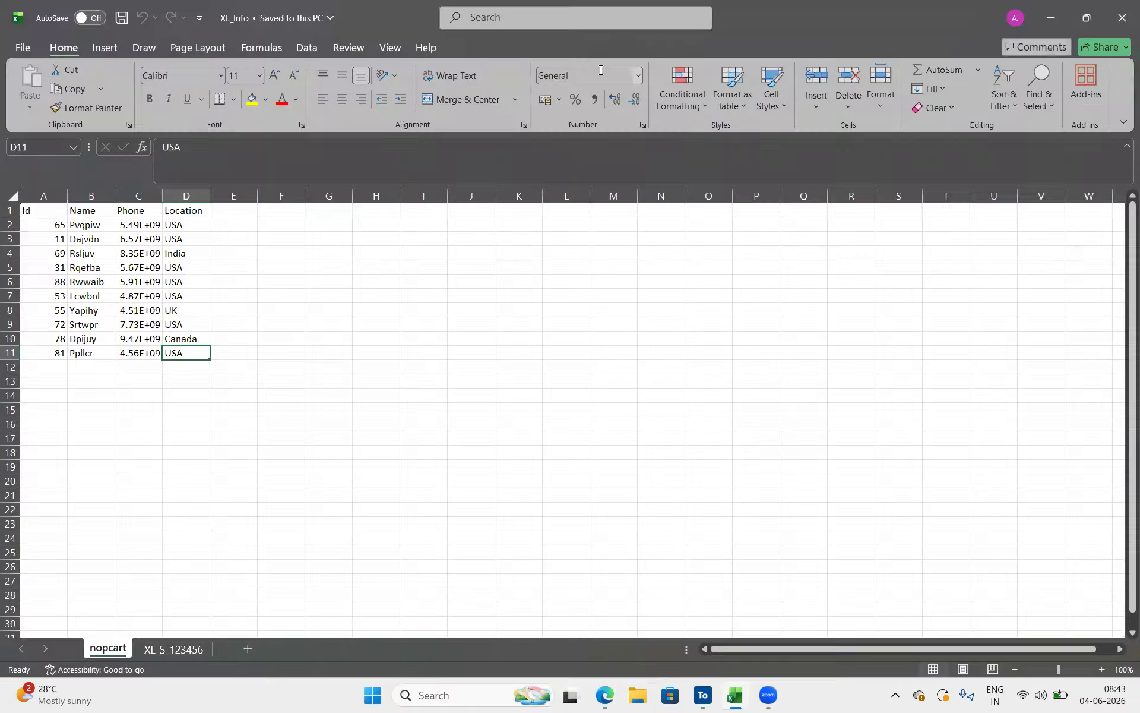
Add nine blank worksheets, Sheet1 to Sheet9, to the XL_Info workbook and save it
left_click(248, 649)
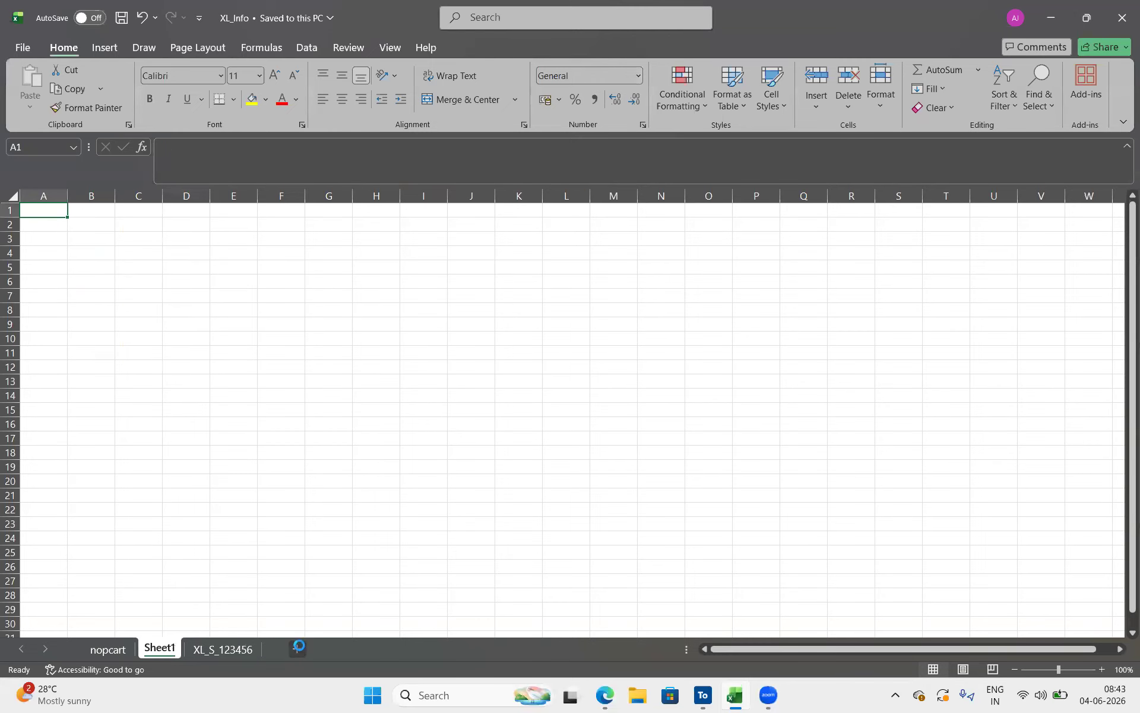
left_click(298, 647)
left_click(347, 648)
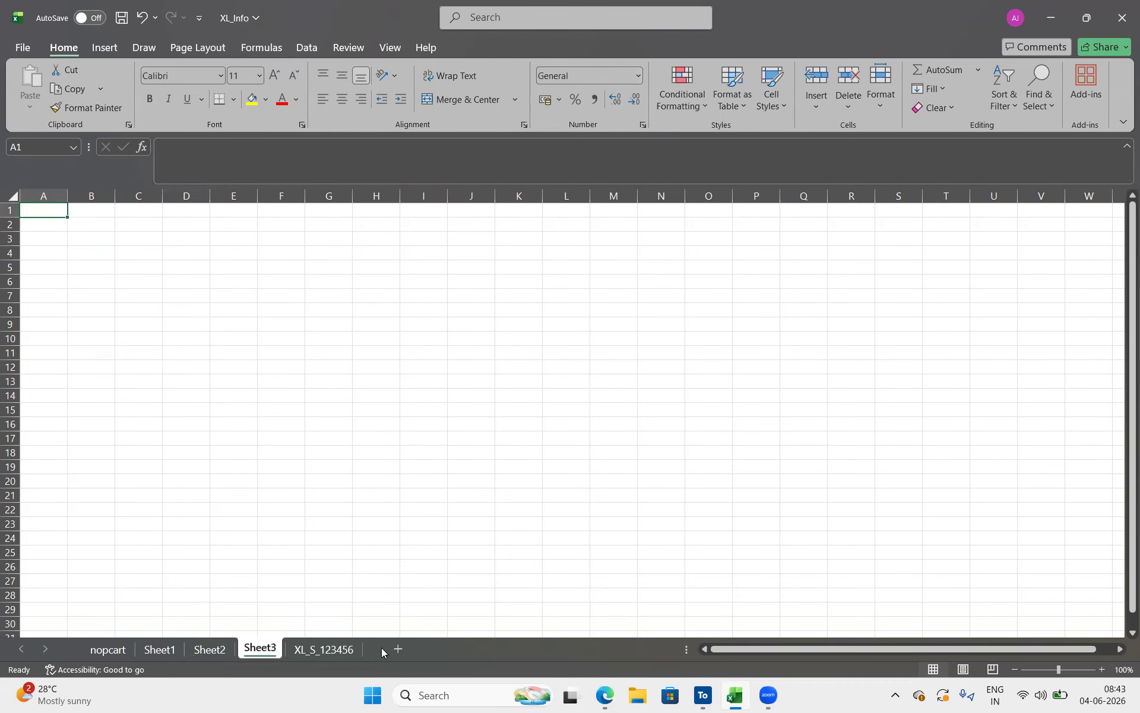
left_click(404, 646)
left_click(350, 656)
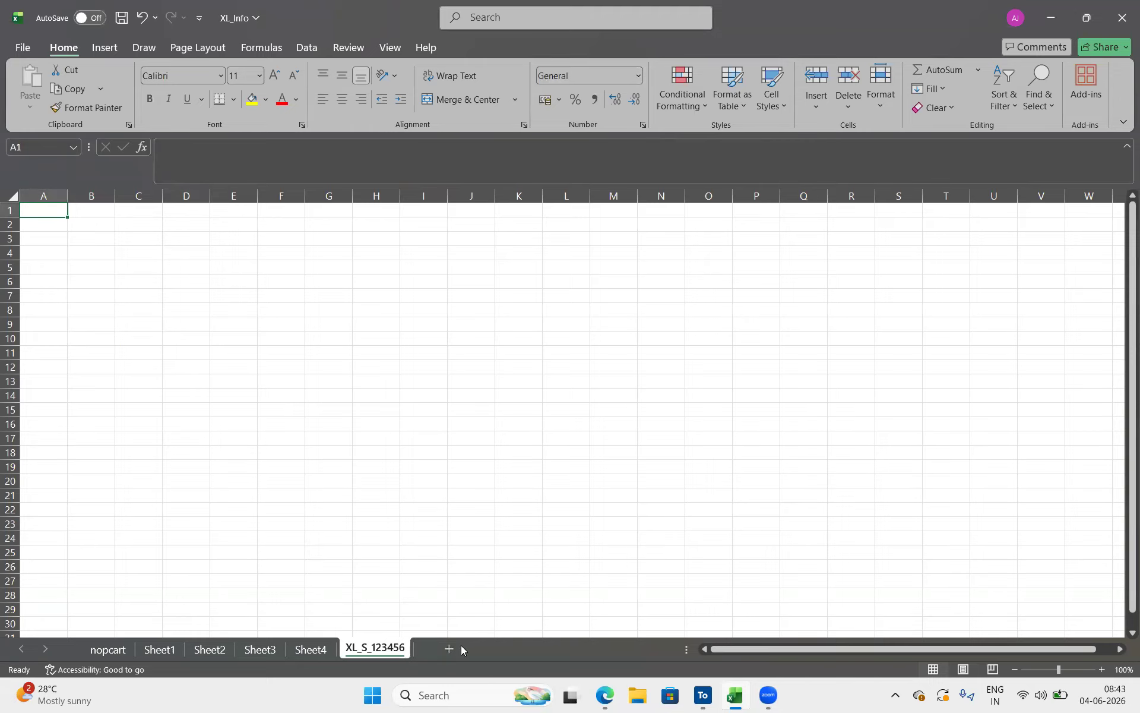
left_click(505, 653)
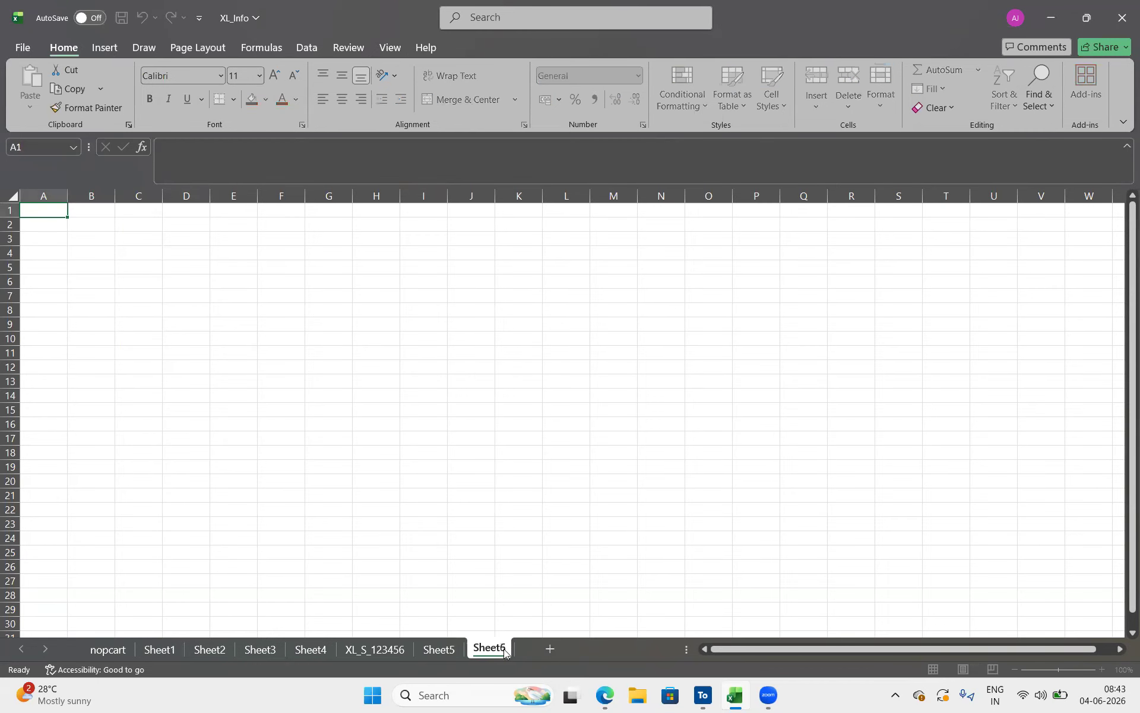
left_click(544, 647)
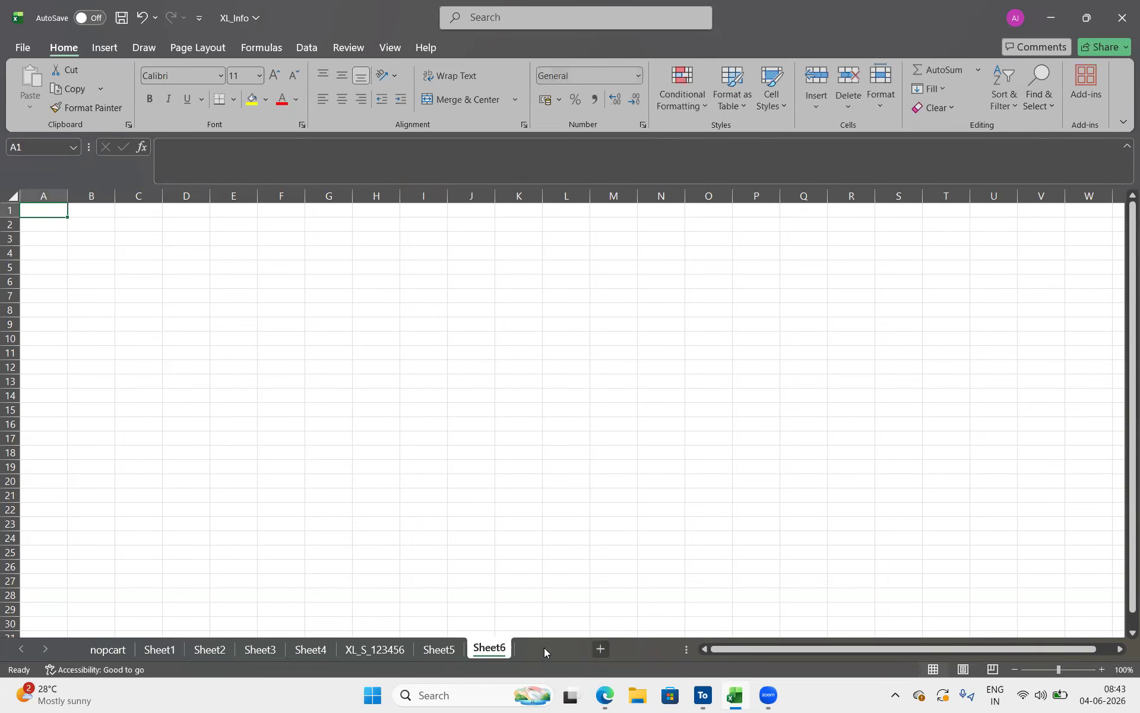
left_click(603, 649)
left_click(649, 654)
left_click(626, 524)
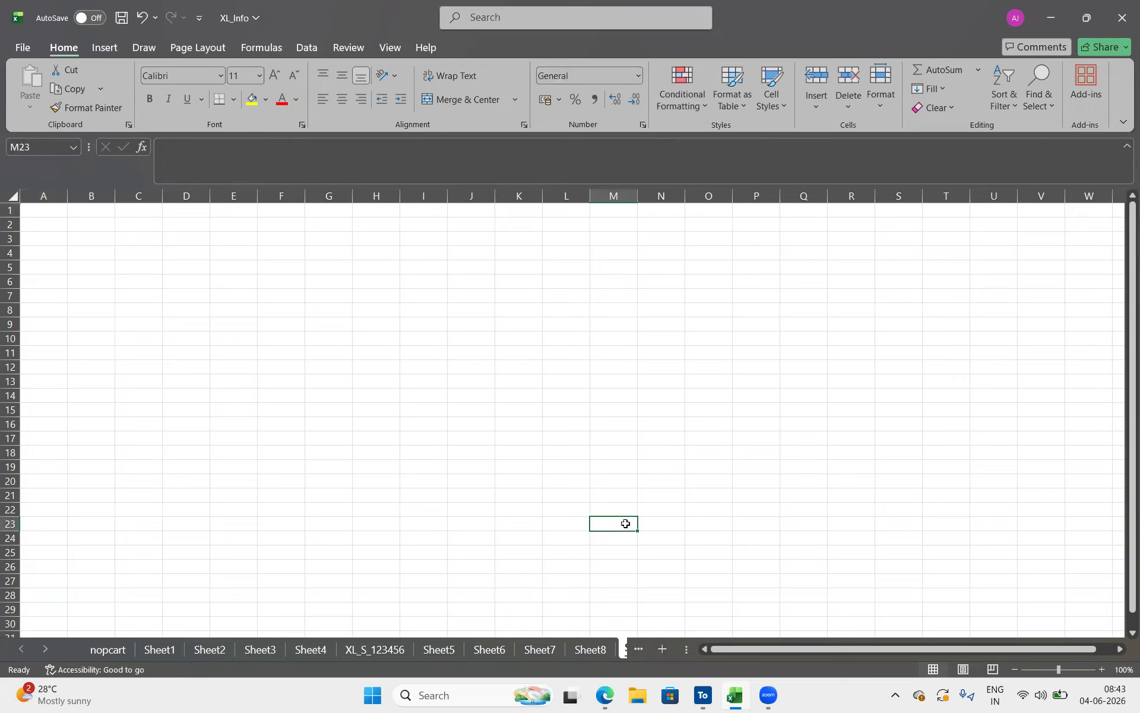
key("ctrl+s")
Switch to Tosca Commander and disable the Enable Editing value of the XL_Info test step in Excel Operation (Standard Modules)
left_click(703, 695)
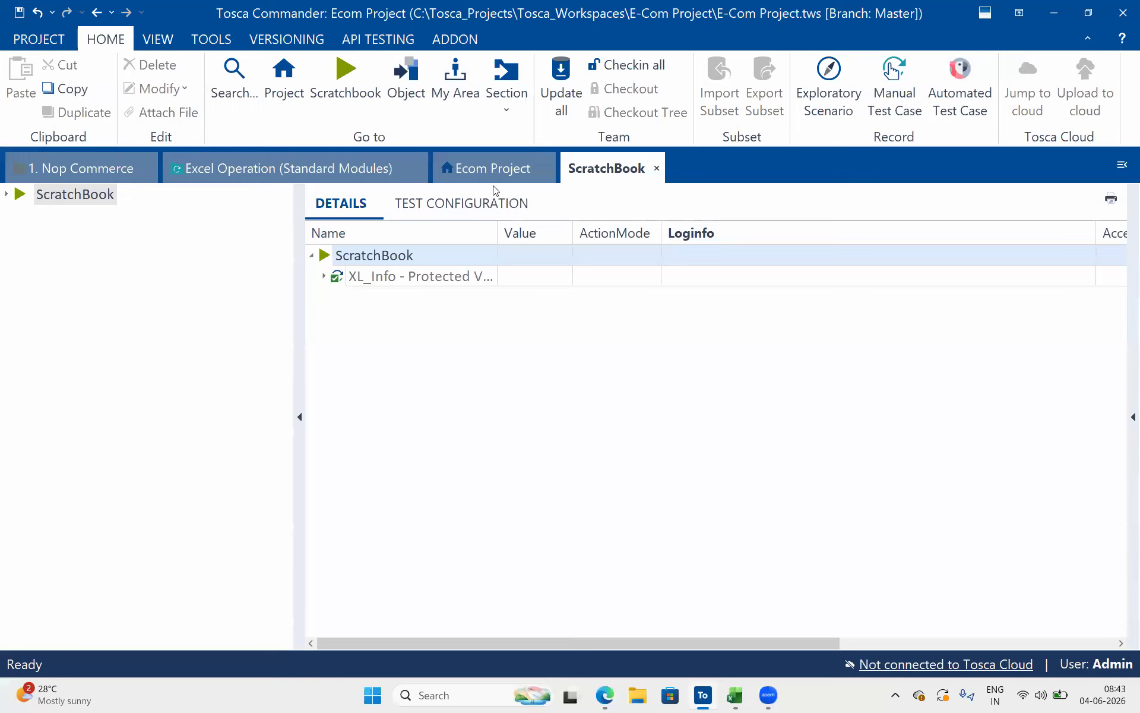
left_click(320, 162)
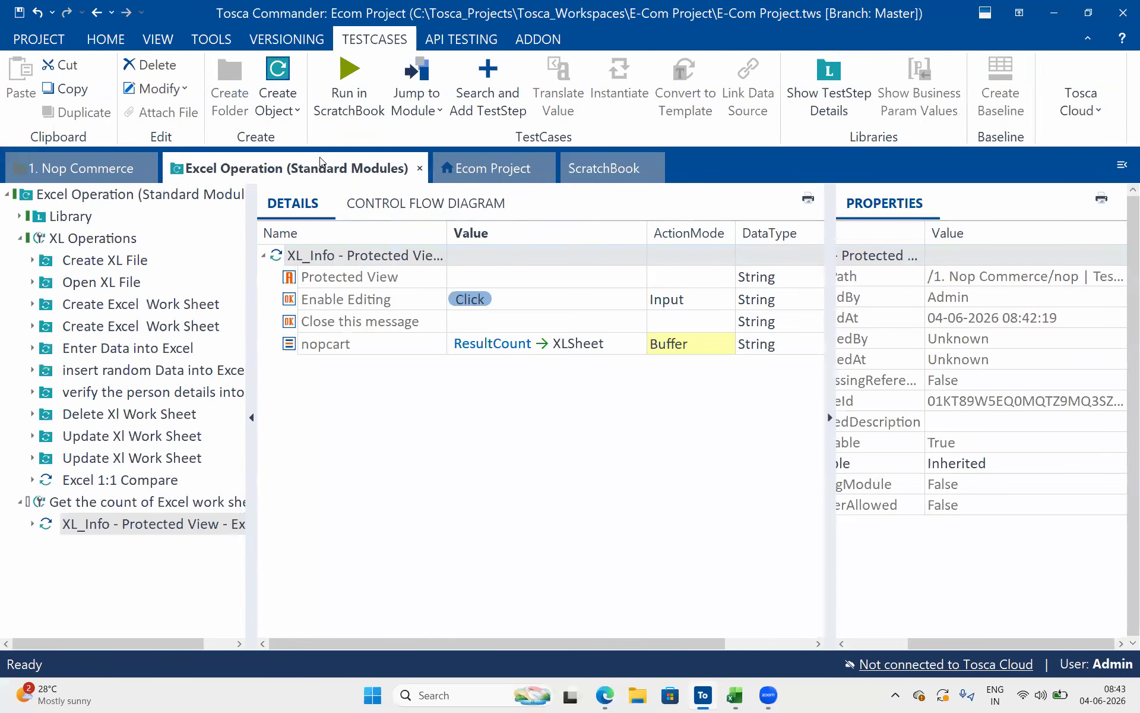
left_click(349, 301)
right_click(348, 299)
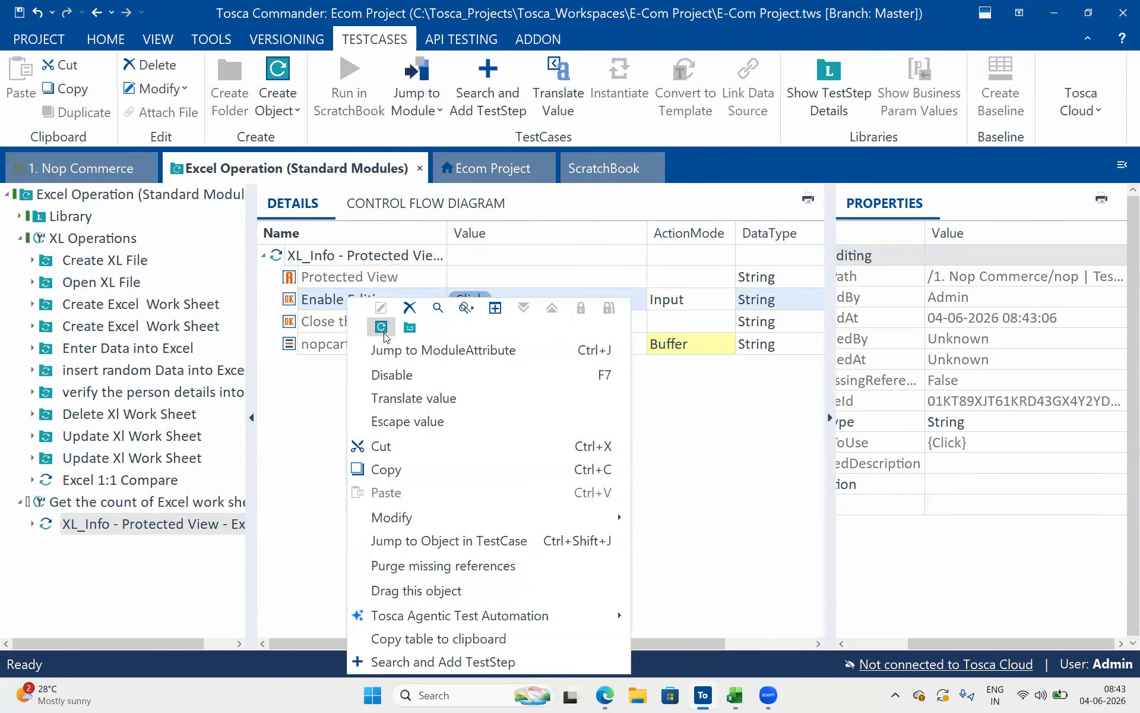
left_click(392, 375)
Run the XL_Info test step in ScratchBook and widen the workbook's sheet tab area to show every worksheet tab
left_click(358, 257)
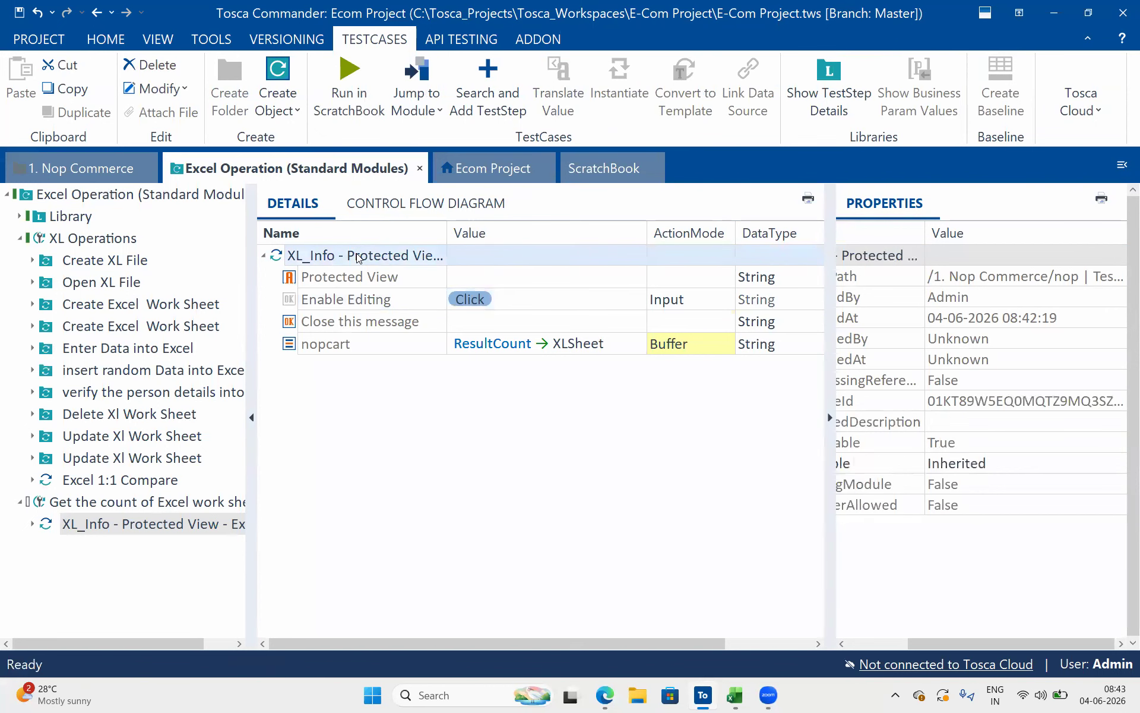
right_click(359, 258)
left_click(428, 411)
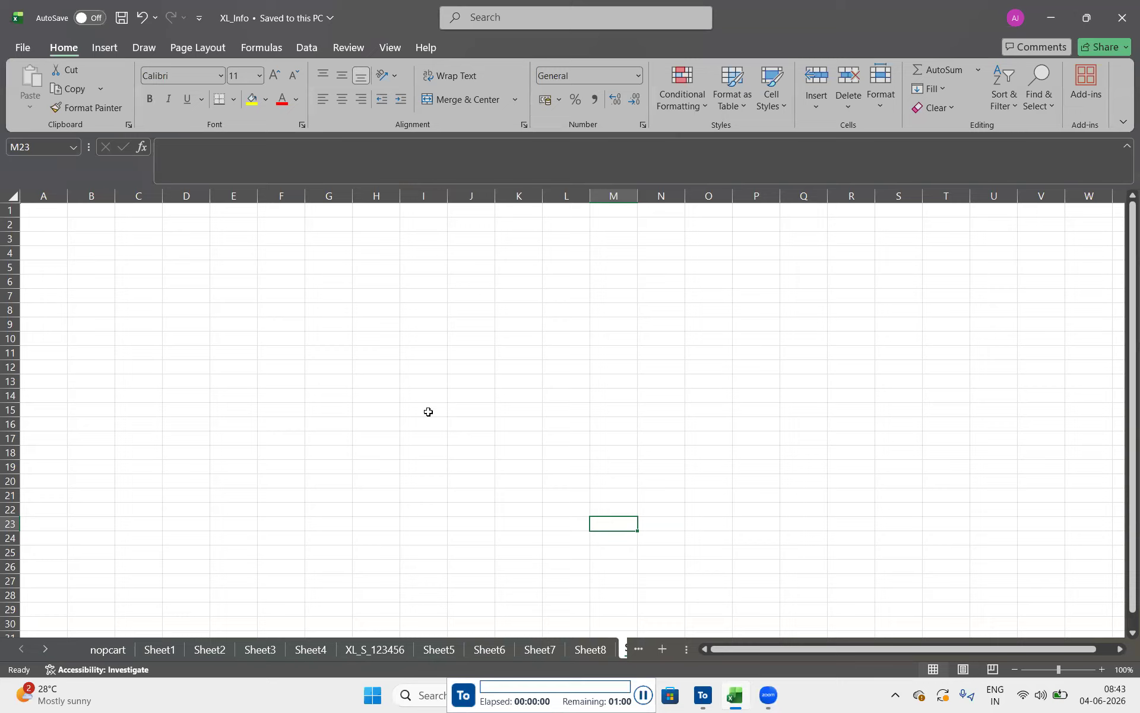
left_click(428, 411)
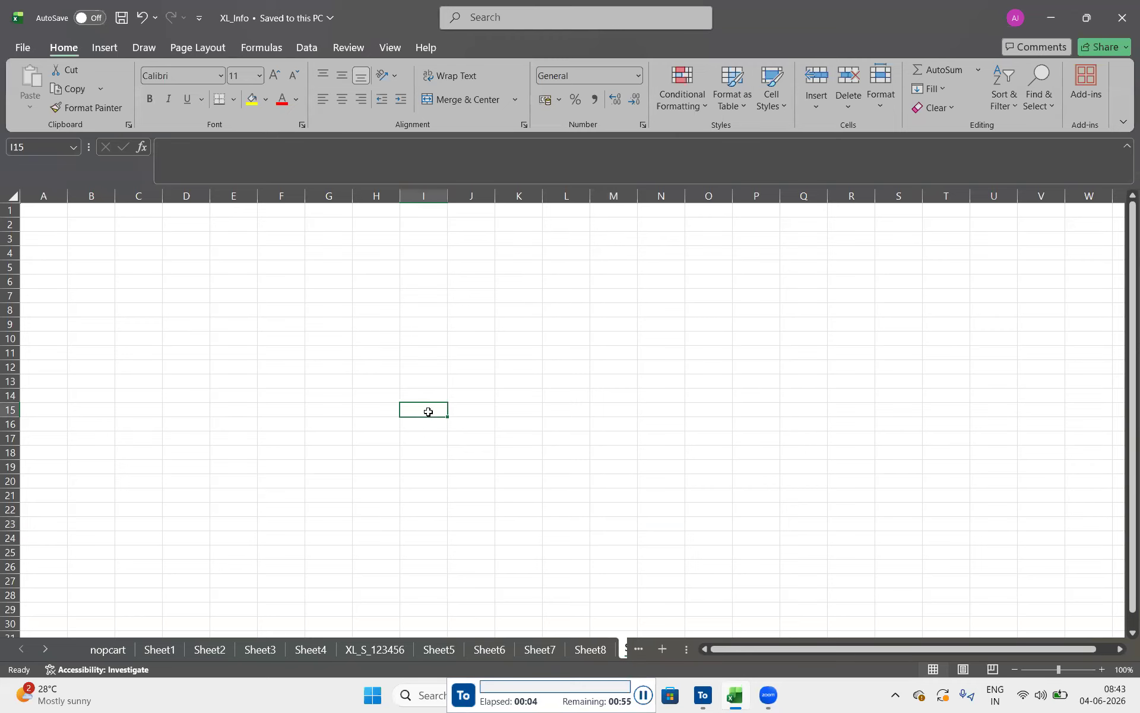
left_click(445, 452)
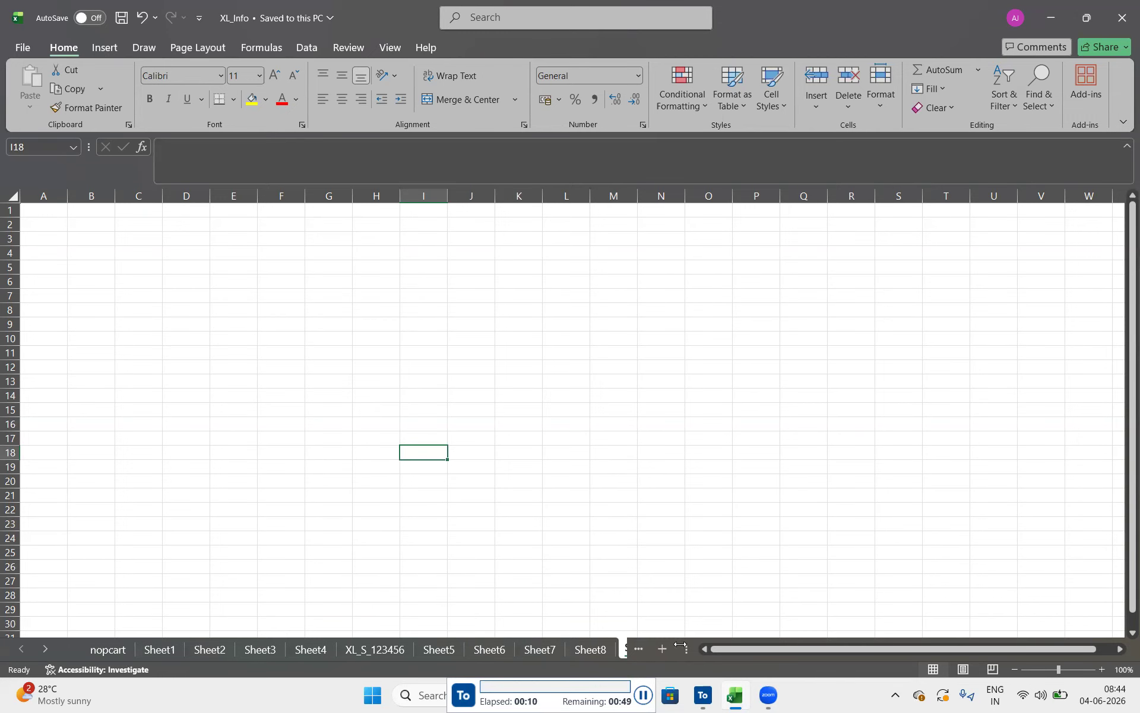
left_click_drag(684, 651, 840, 644)
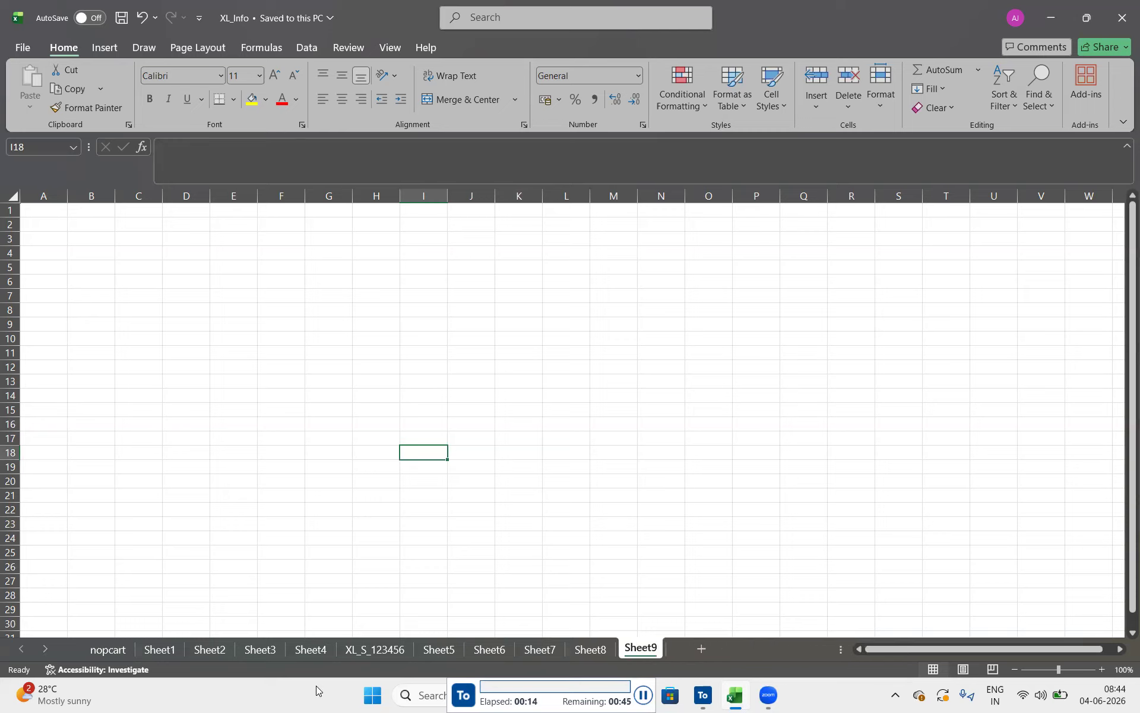
left_click(342, 564)
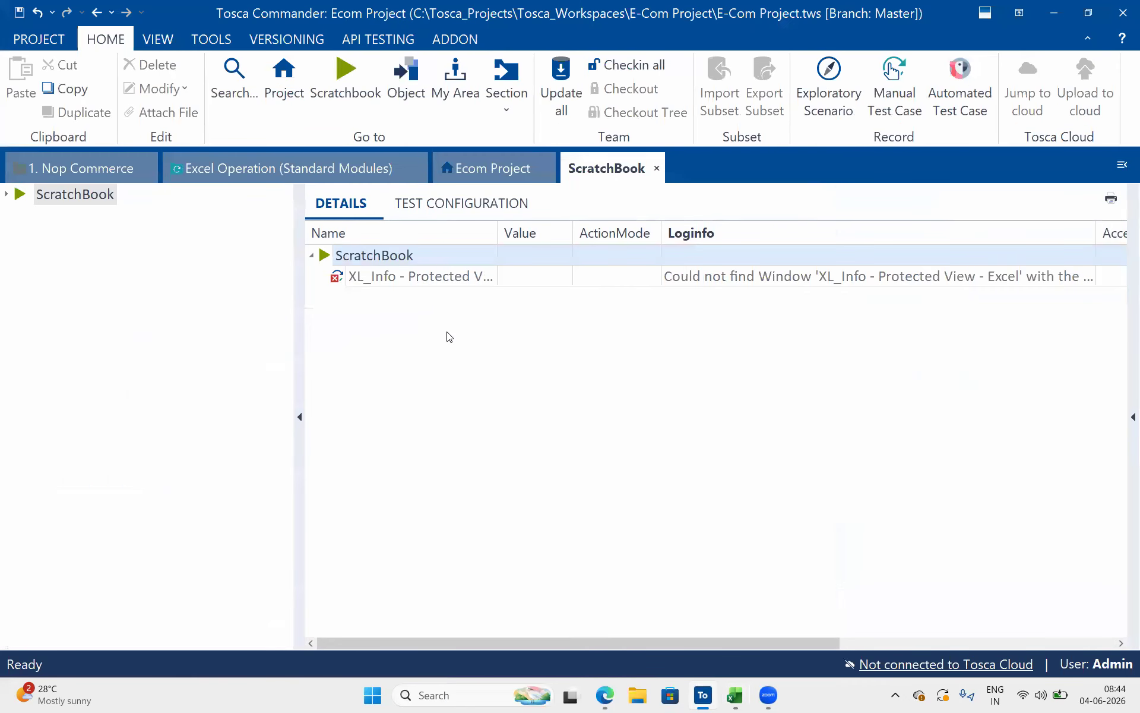
Examine the full log info of the XL_Info test step in ScratchBook, including the window name it looks for
left_click(803, 272)
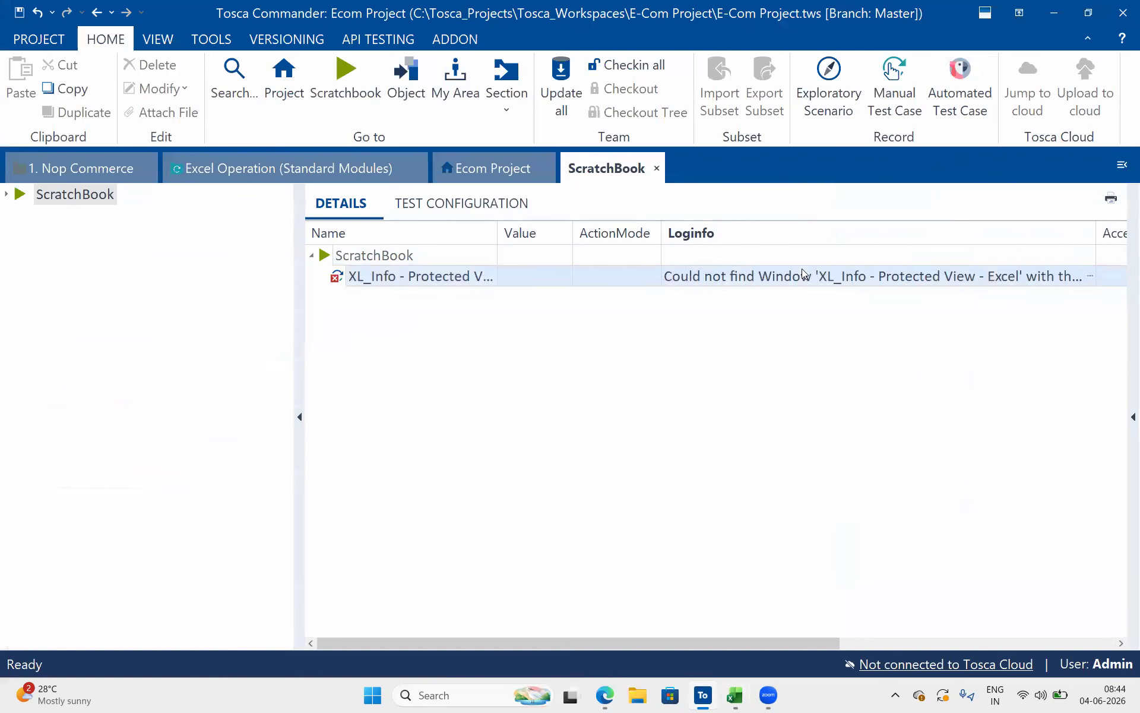
left_click(1090, 277)
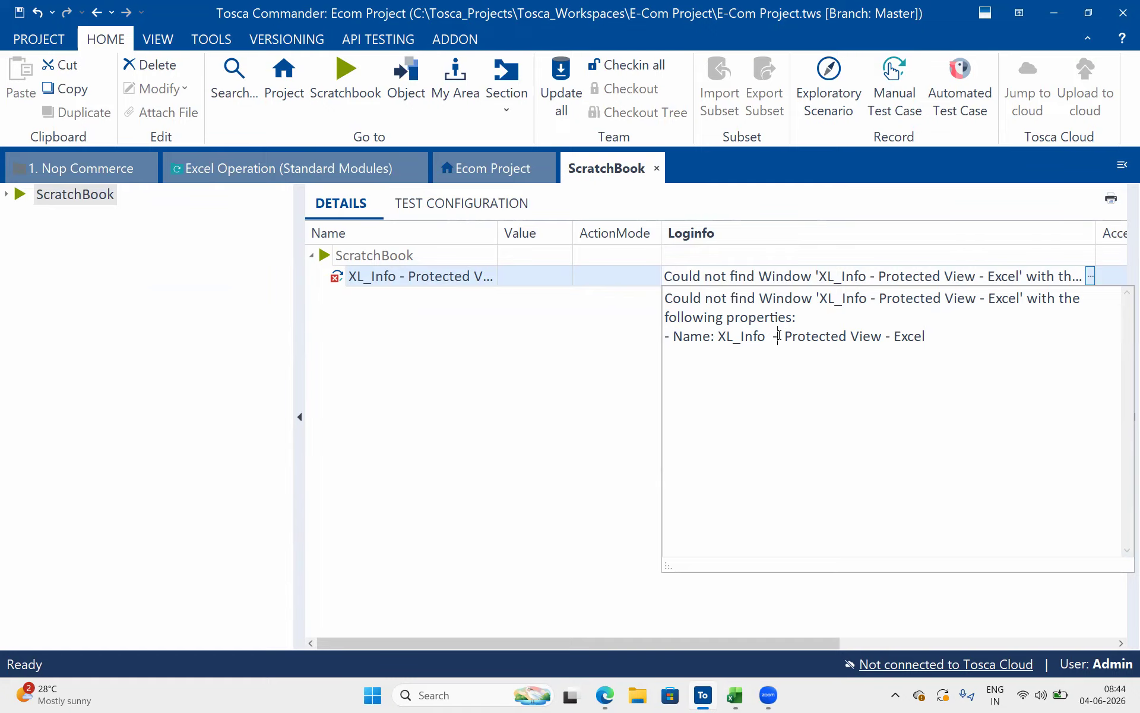
left_click_drag(778, 337, 925, 337)
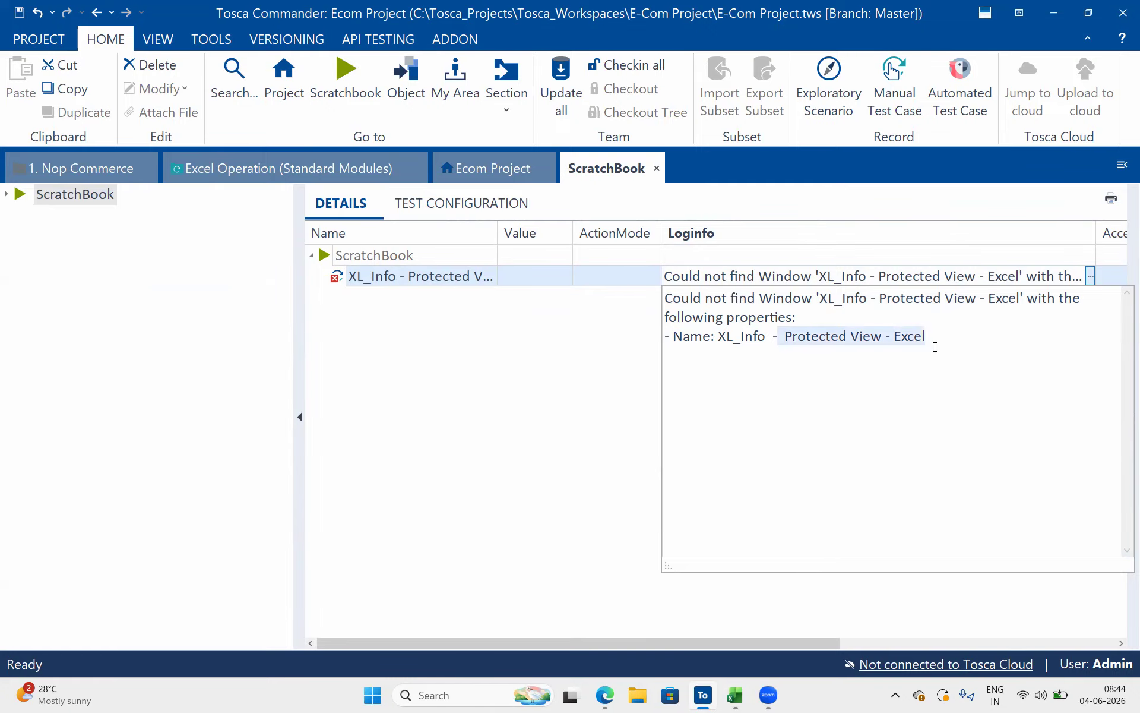
Set the Name identification property of the XL_Info - Protected View - Excel module to XL_Info*
left_click(65, 170)
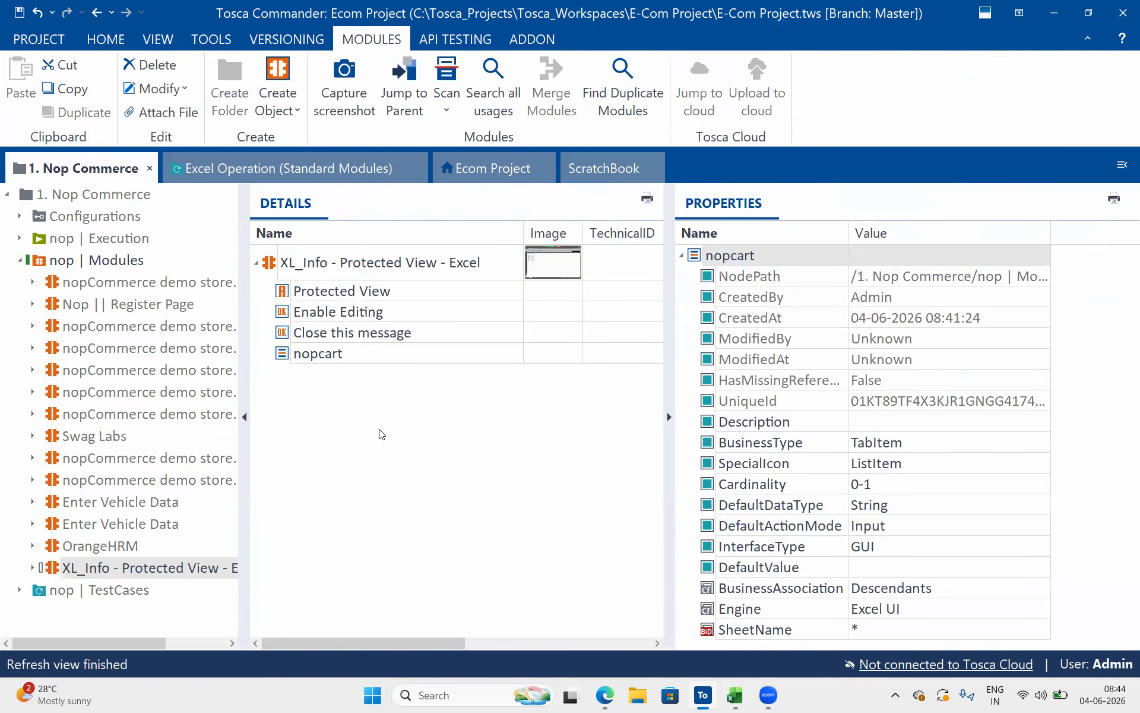
left_click(276, 271)
scroll(817, 563, "down", 2)
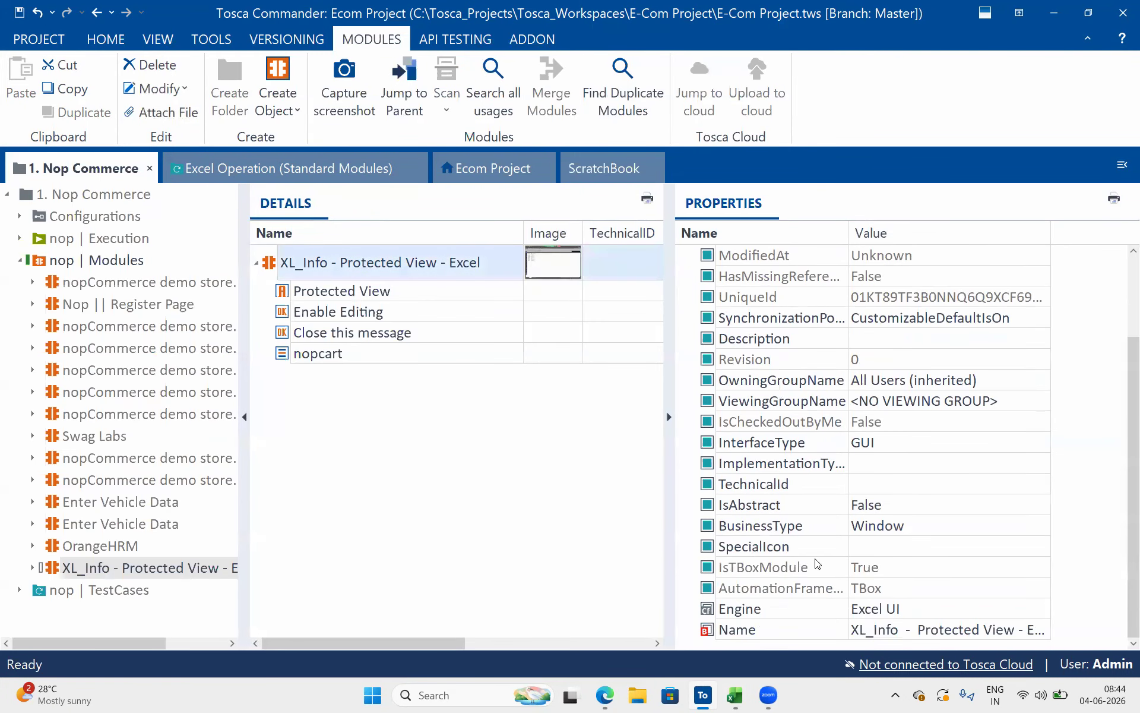
left_click(734, 695)
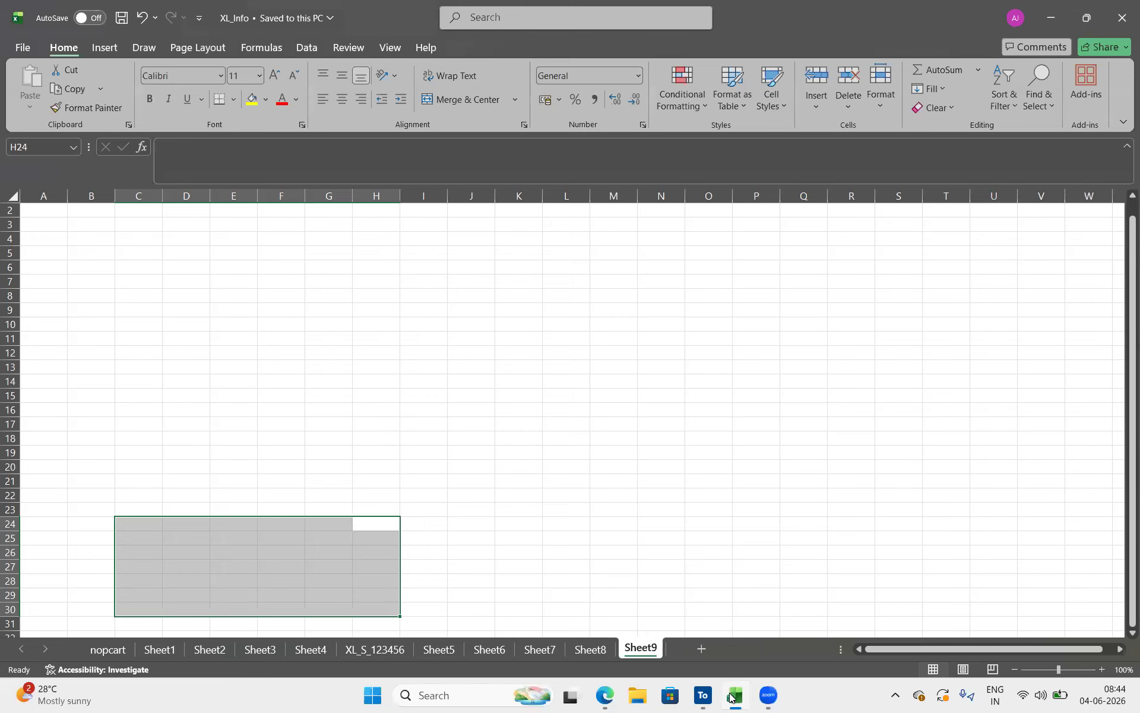
left_click(731, 696)
left_click(956, 631)
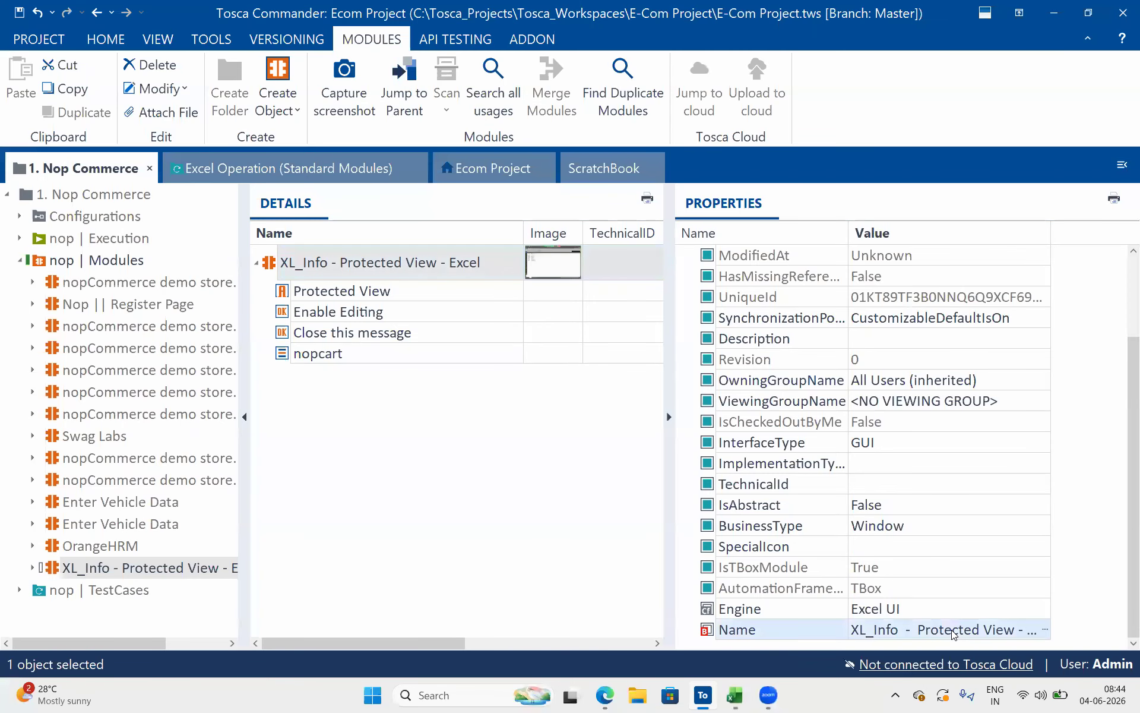
left_click(1046, 630)
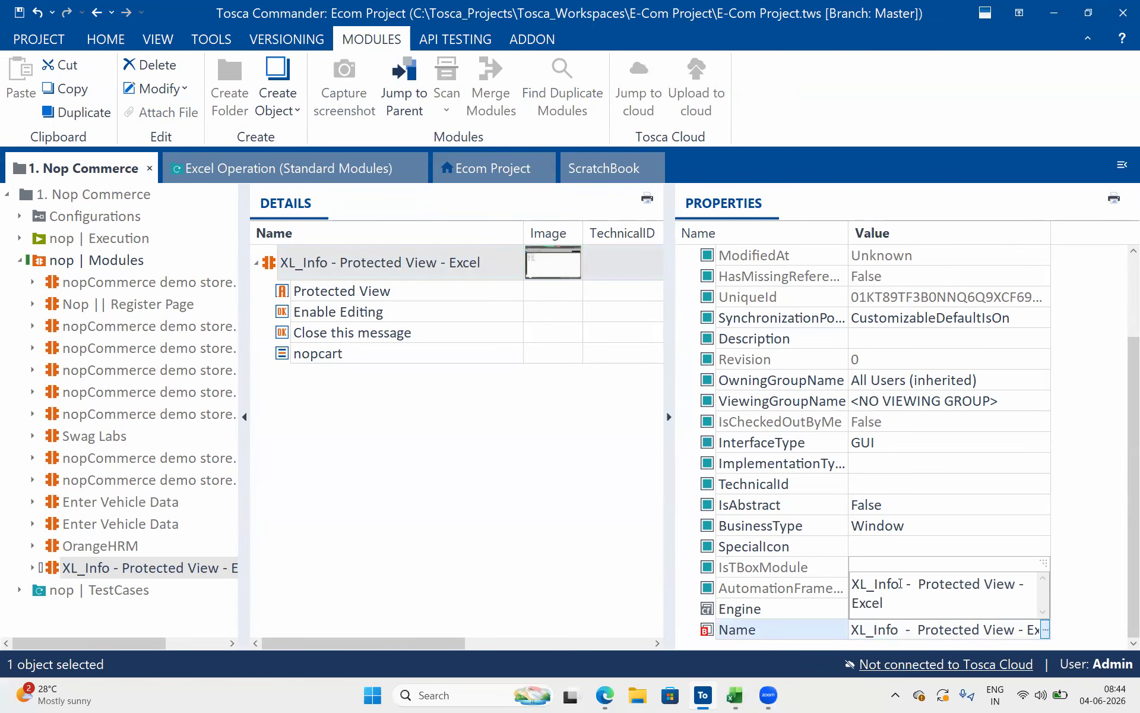
left_click_drag(928, 590, 987, 647)
key("BackSpace")
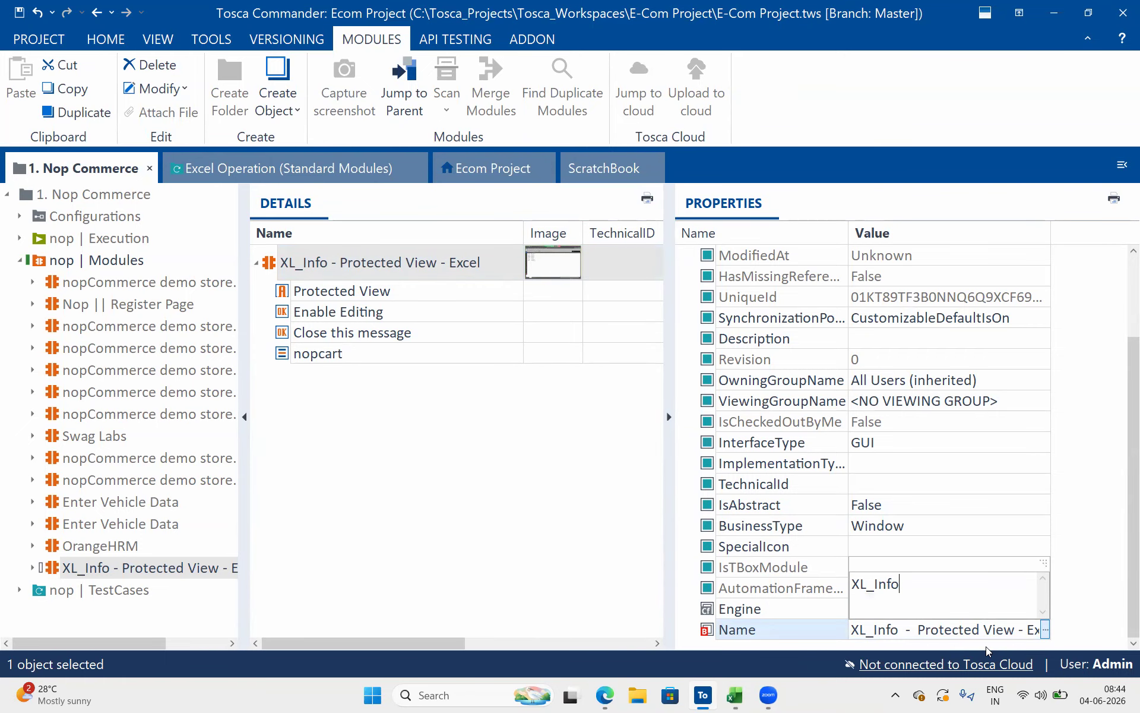
type("*")
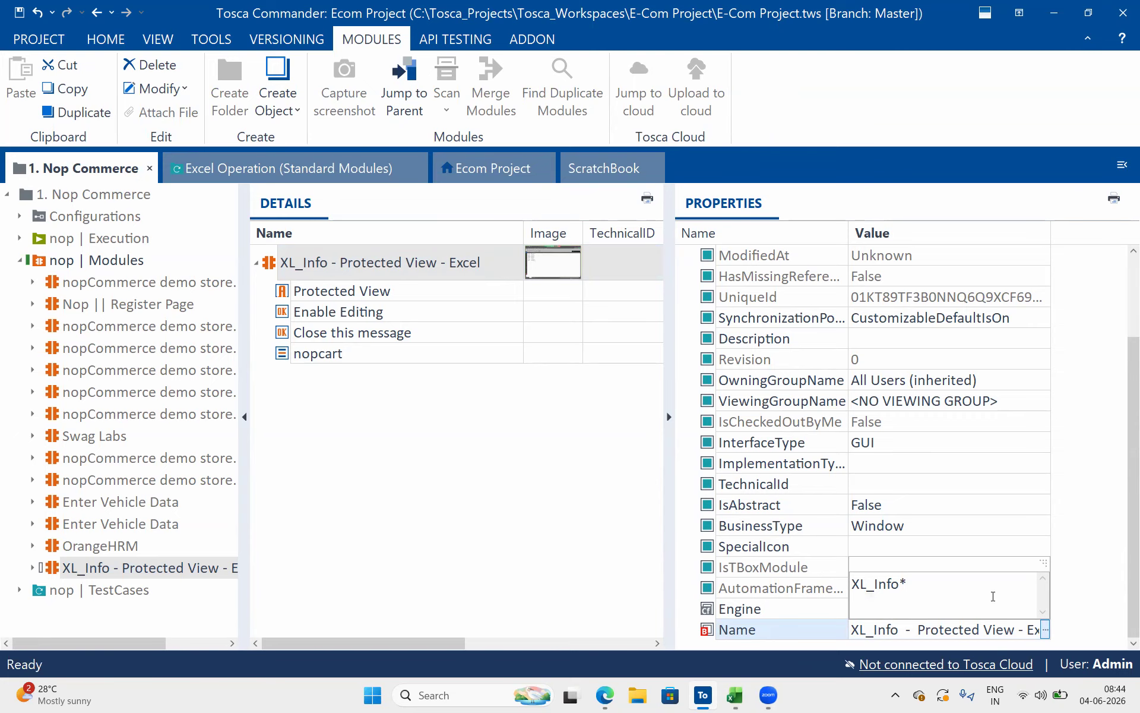
left_click(924, 464)
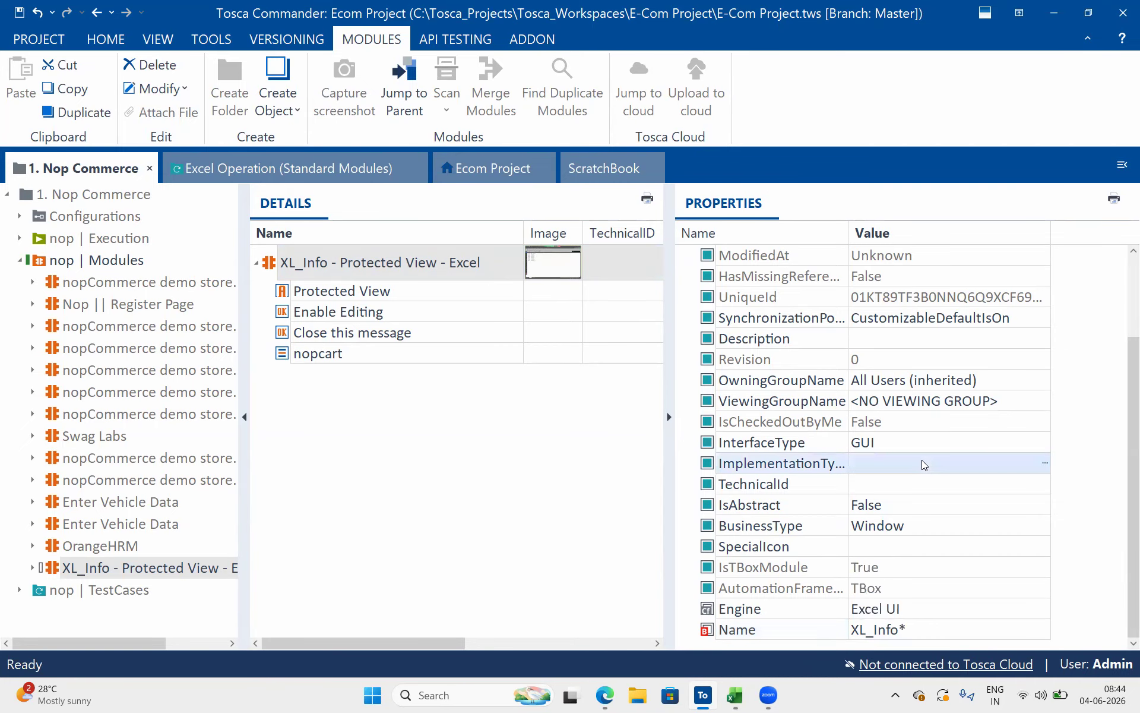
Rerun the XL_Info test step from Excel Operation (Standard Modules) in ScratchBook and examine nopcart's buffer log info
left_click(319, 178)
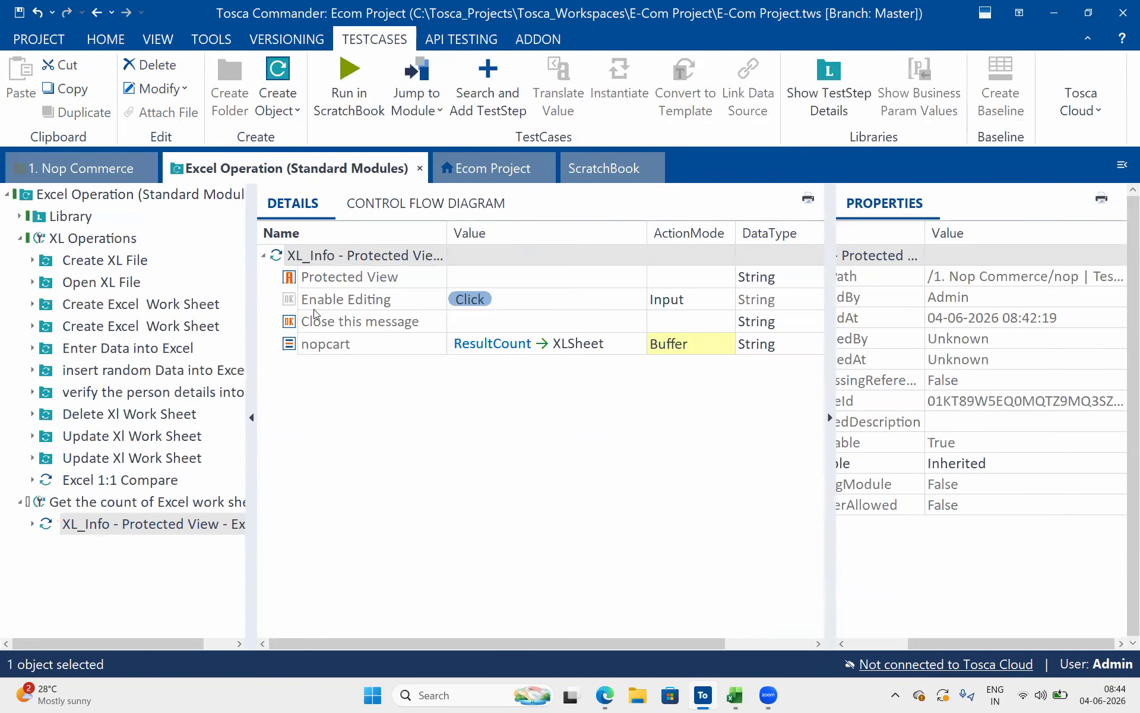
right_click(281, 254)
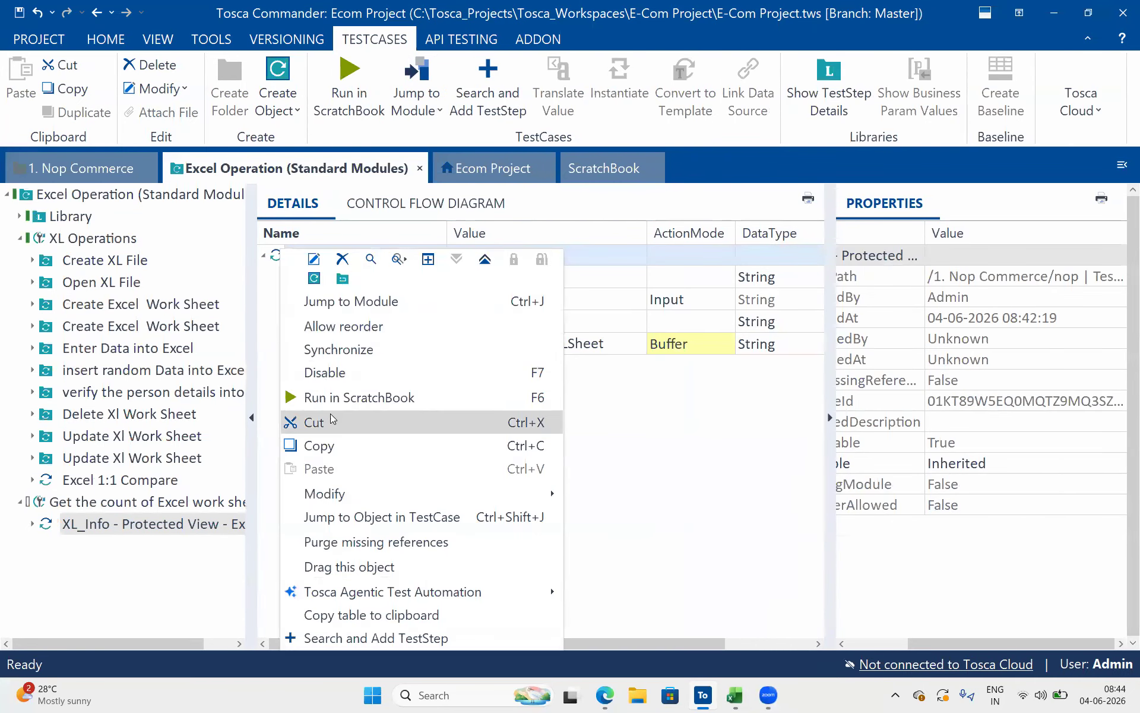
left_click(344, 399)
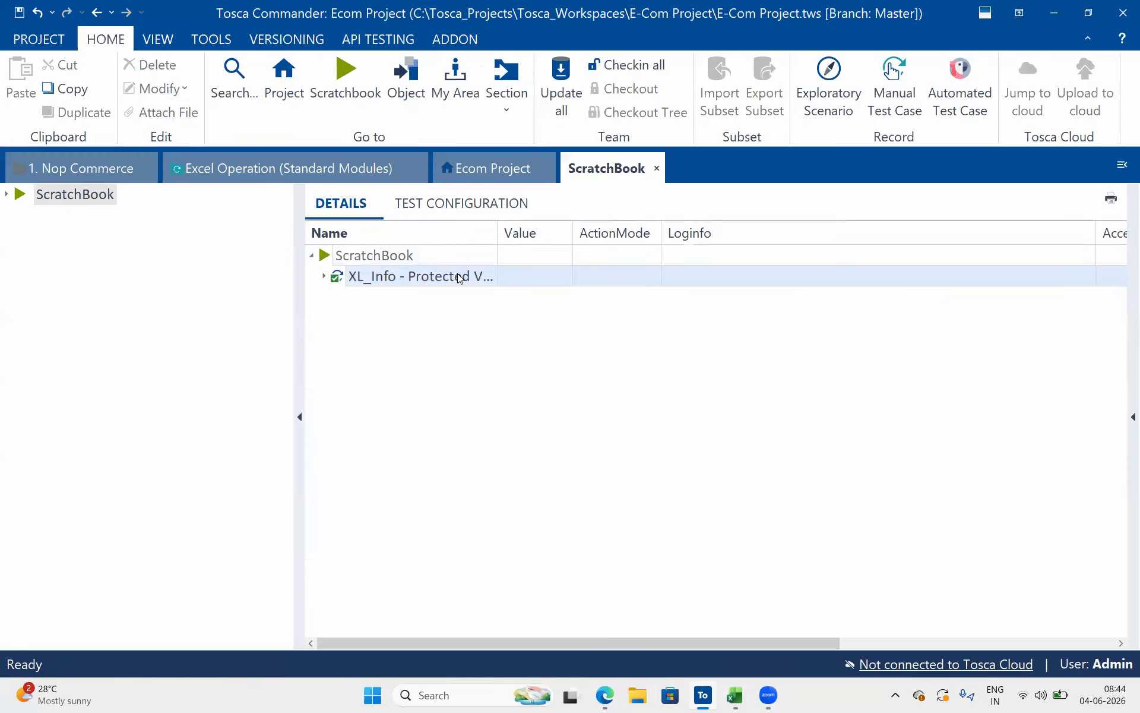
double_click(459, 276)
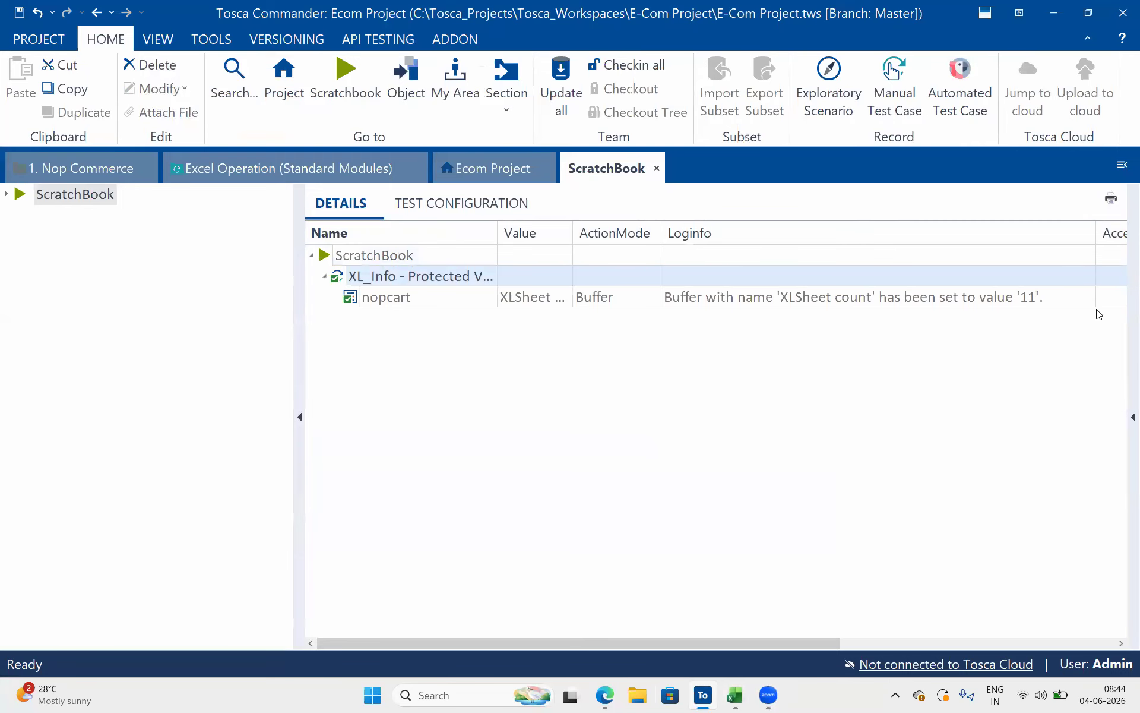
left_click(1071, 297)
left_click(1060, 296)
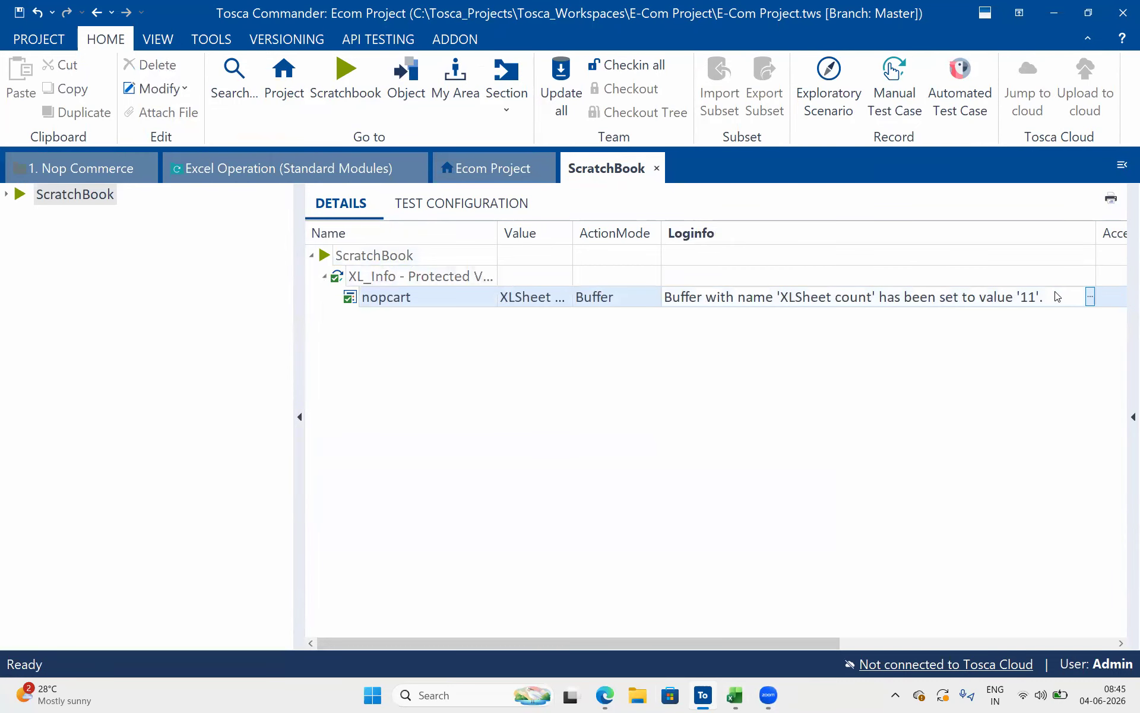
left_click(938, 362)
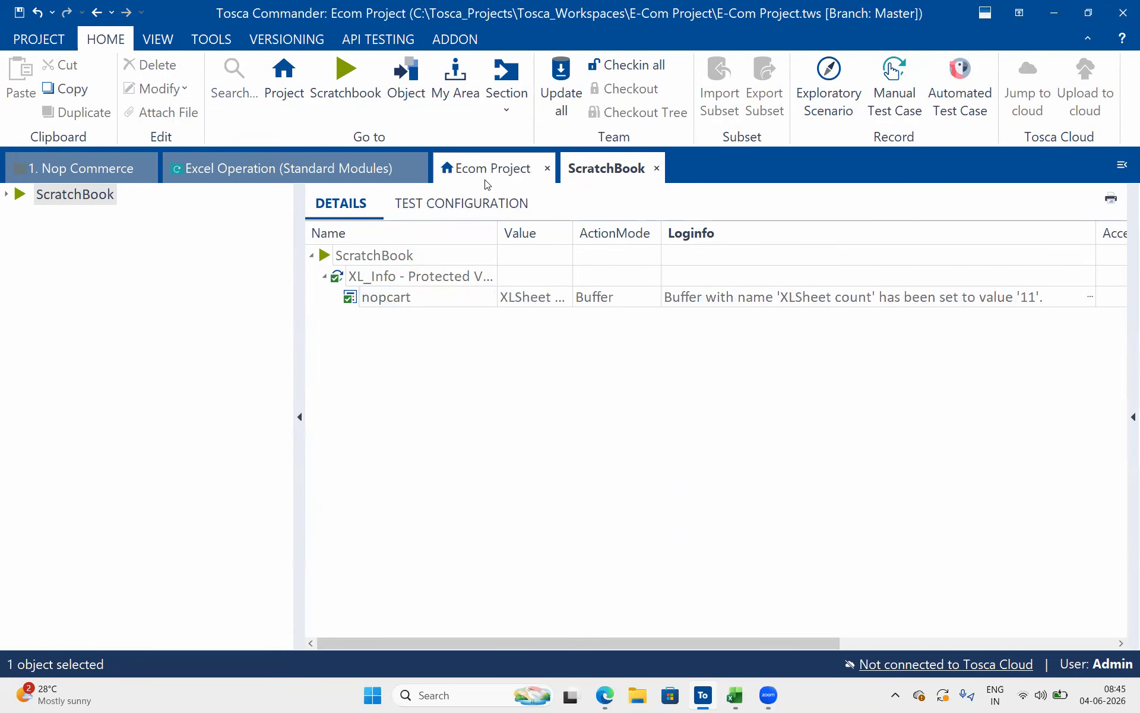
Open the module attribute behind nopcart from the XL_Info test step in Excel Operation (Standard Modules)
left_click(487, 178)
left_click(285, 168)
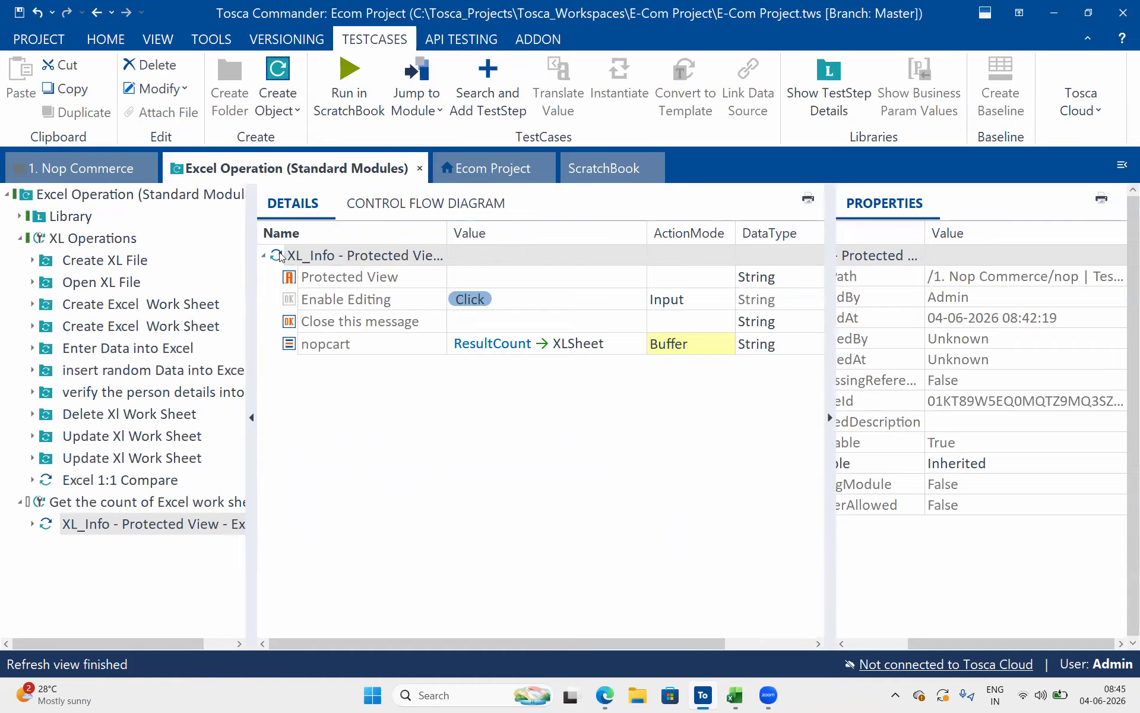
left_click(347, 347)
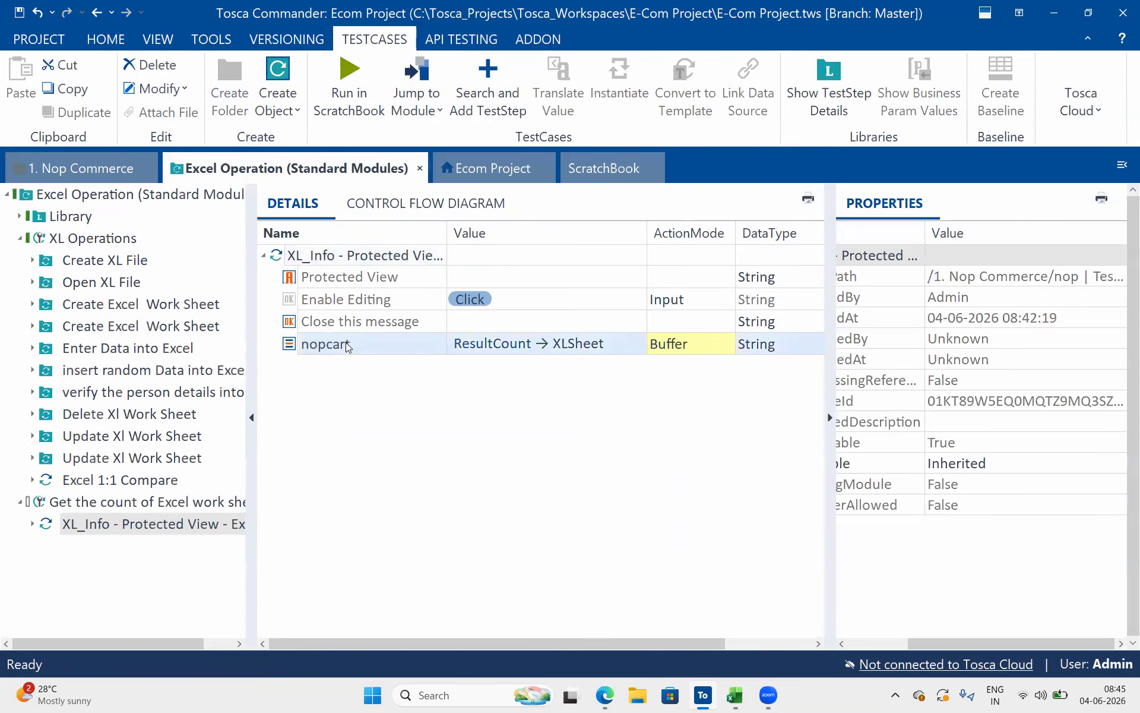
left_click(347, 344)
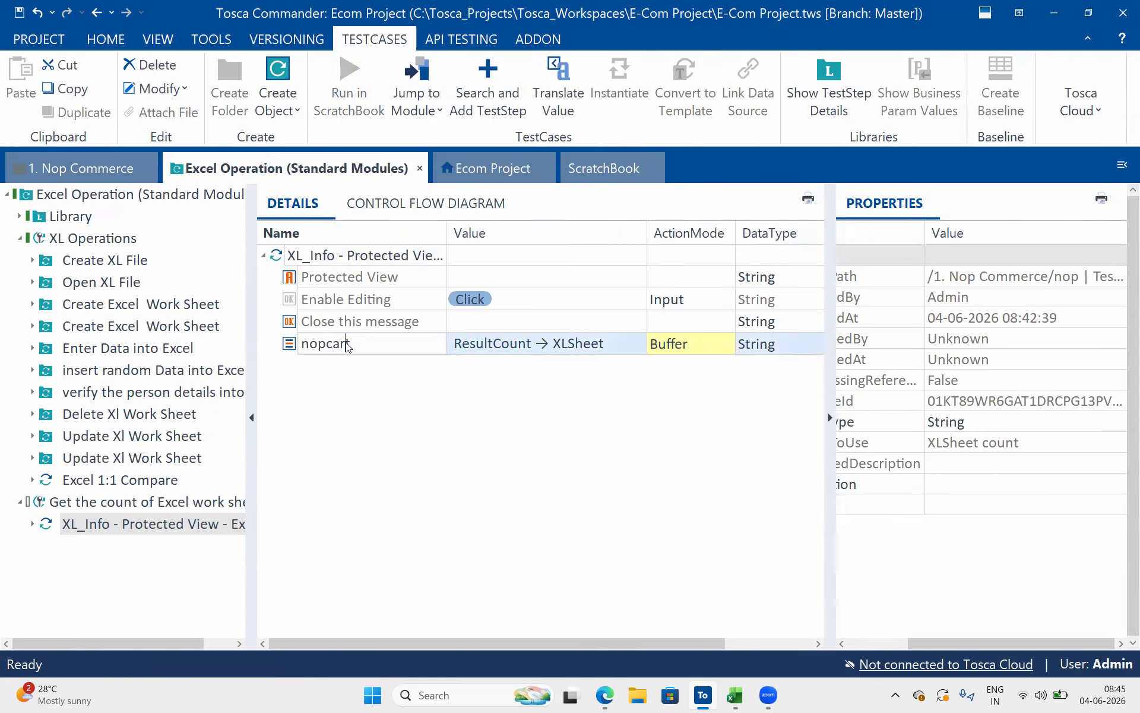
right_click(348, 347)
left_click(287, 346)
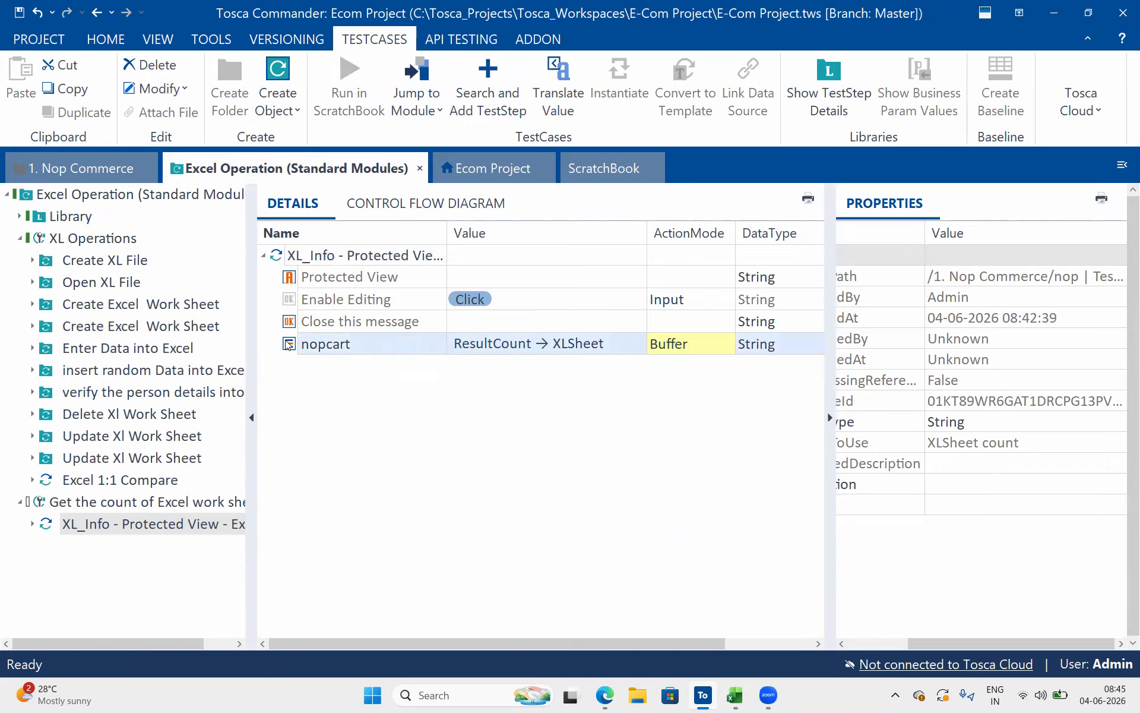
right_click(314, 347)
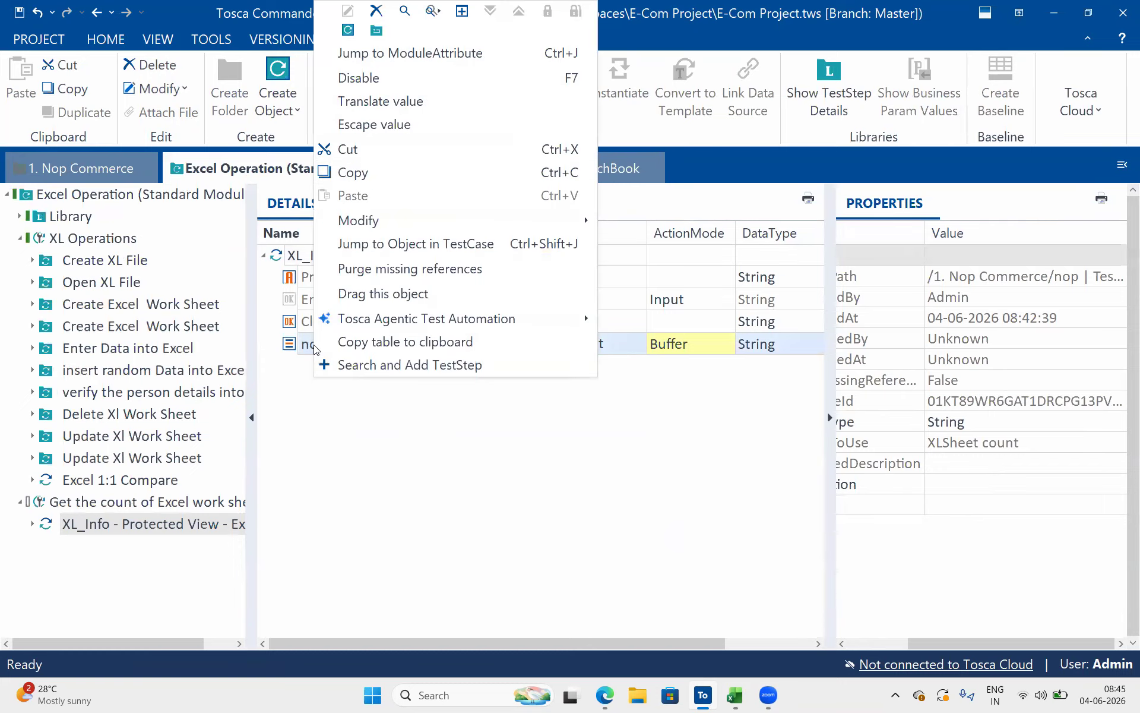
left_click(437, 53)
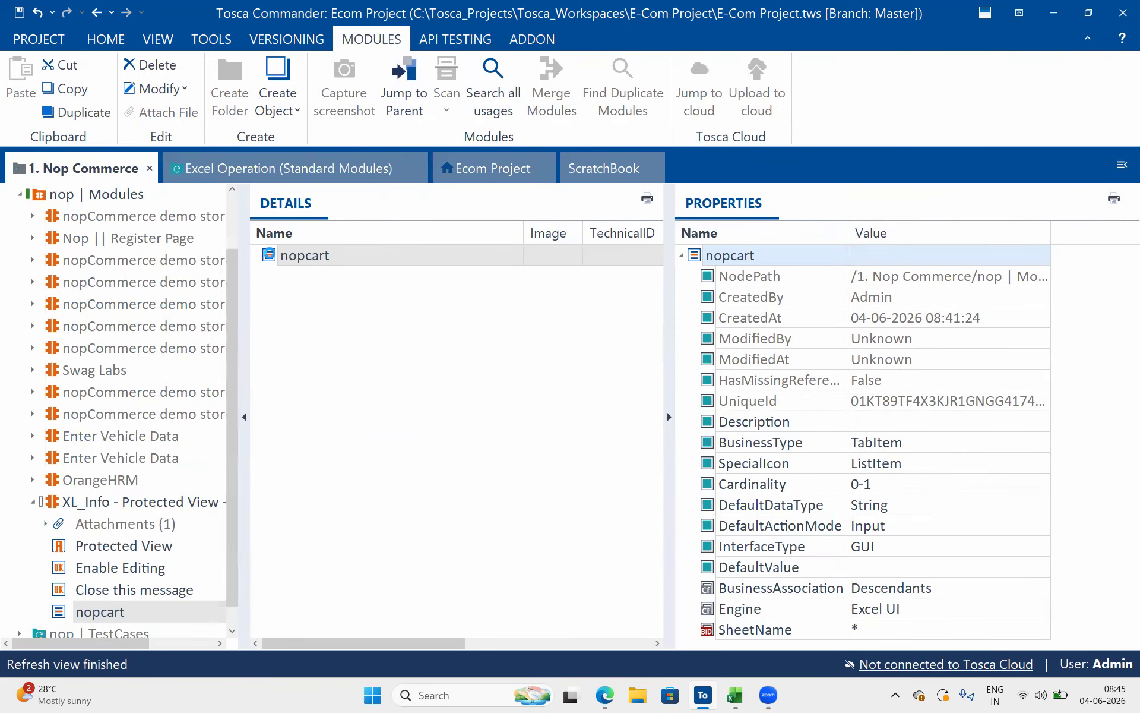
Add the configuration parameter ExplicitName to the nopcart module attribute and set it to True
right_click(269, 254)
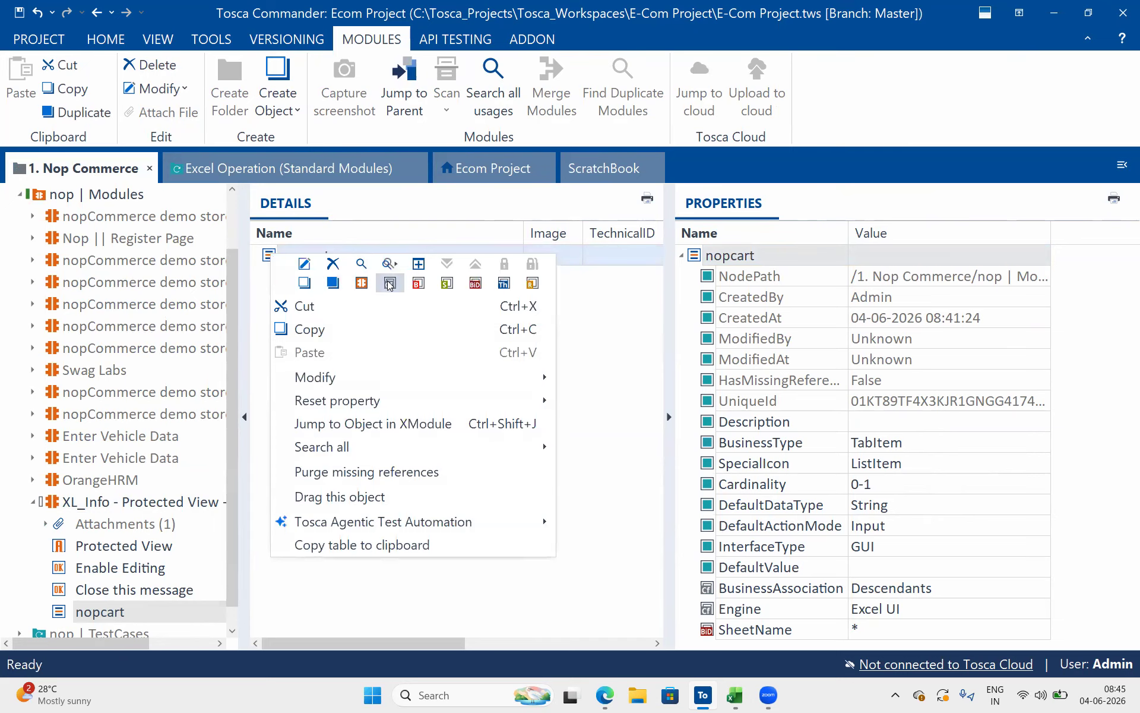
left_click(389, 284)
type("Explicit")
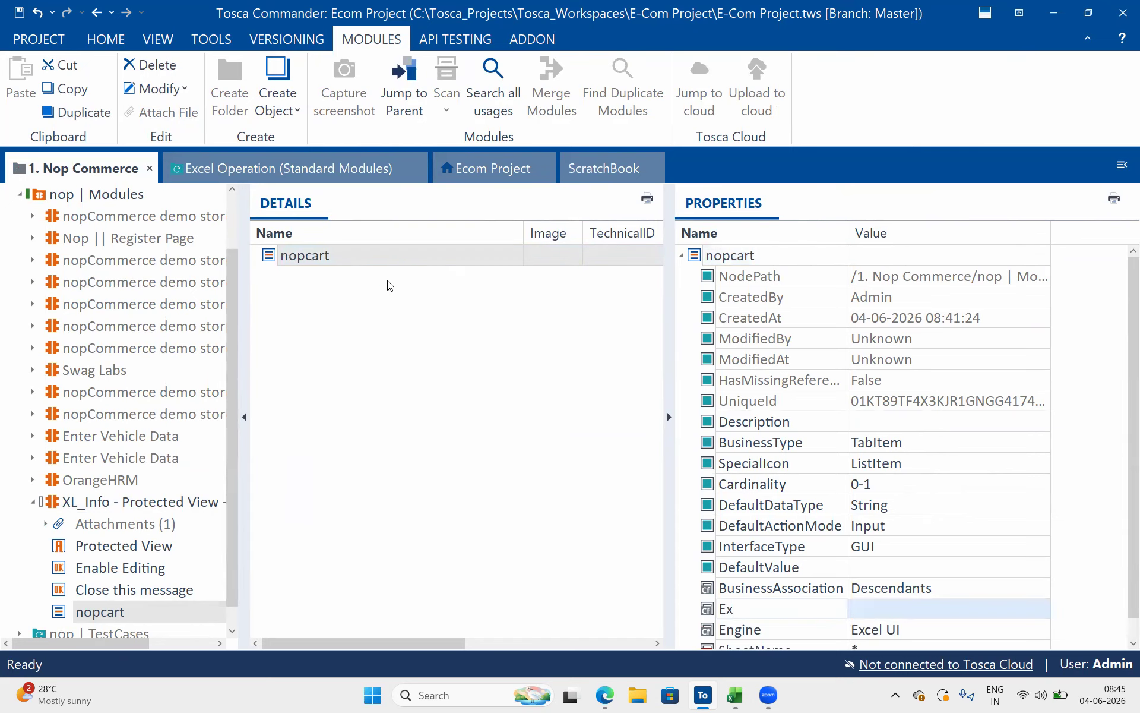
type("Name")
key("Return")
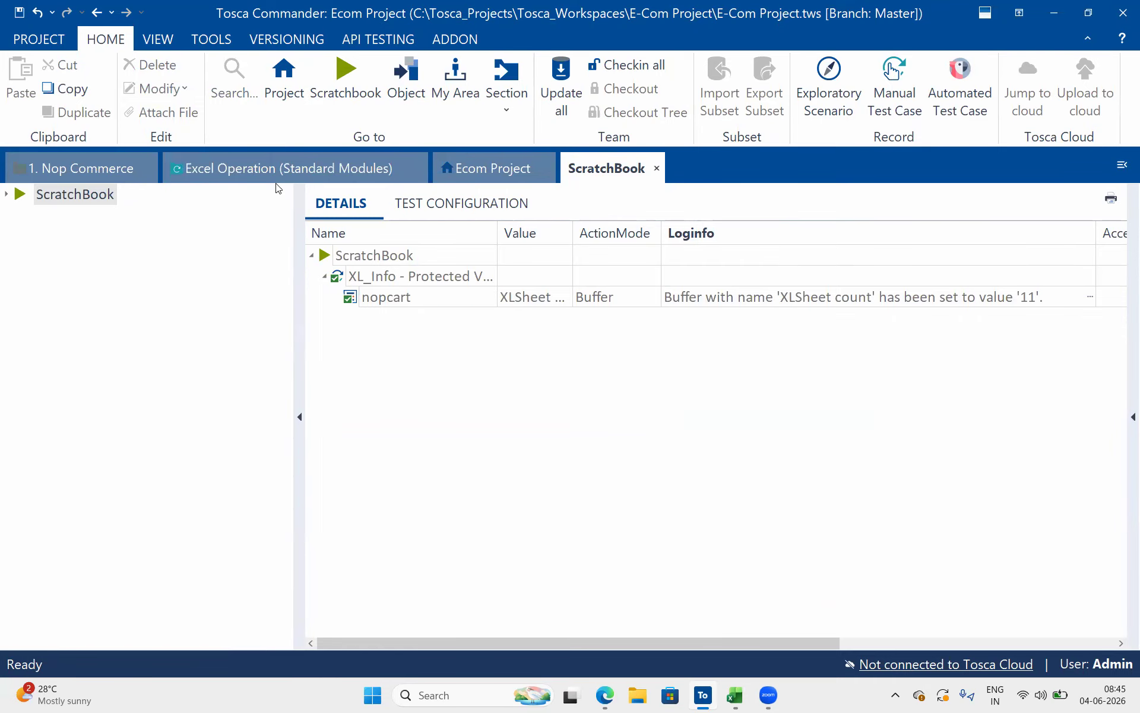
left_click(290, 164)
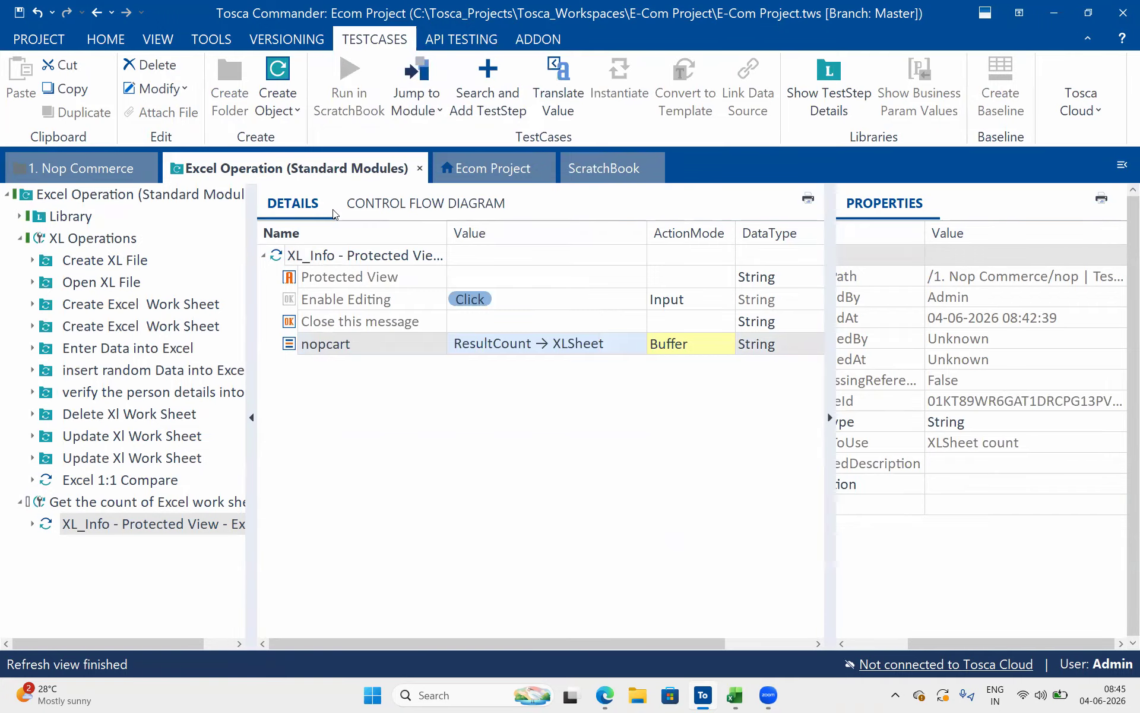
left_click(80, 170)
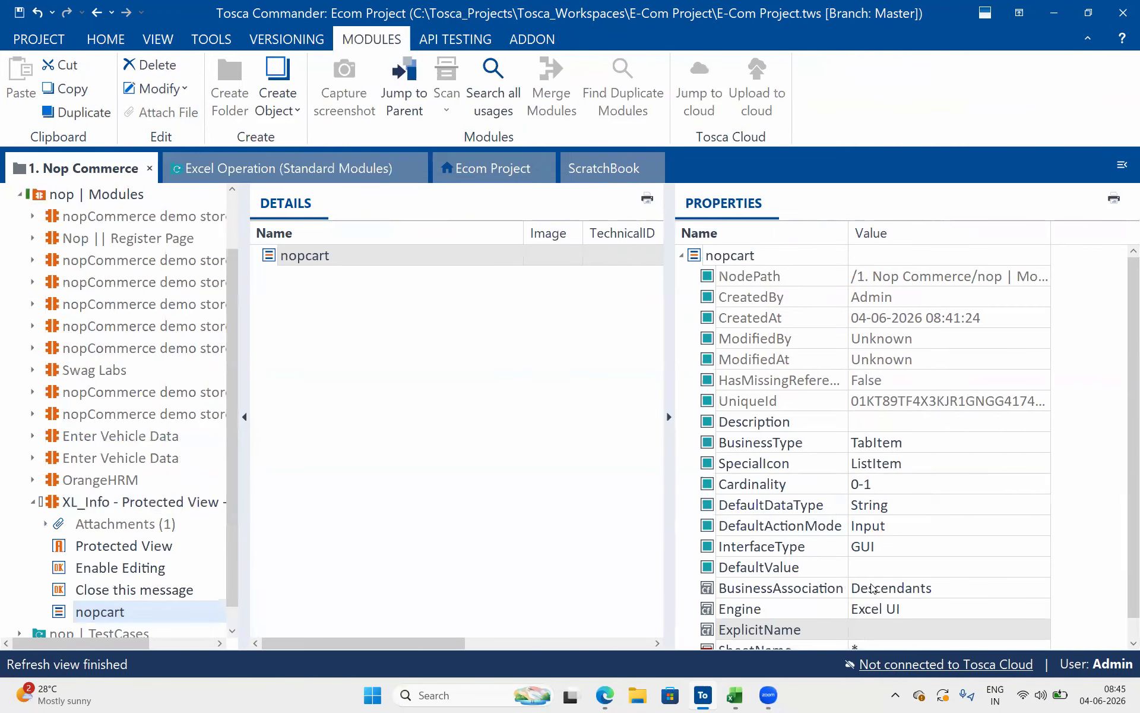
left_click(872, 634)
type("True")
key("Return")
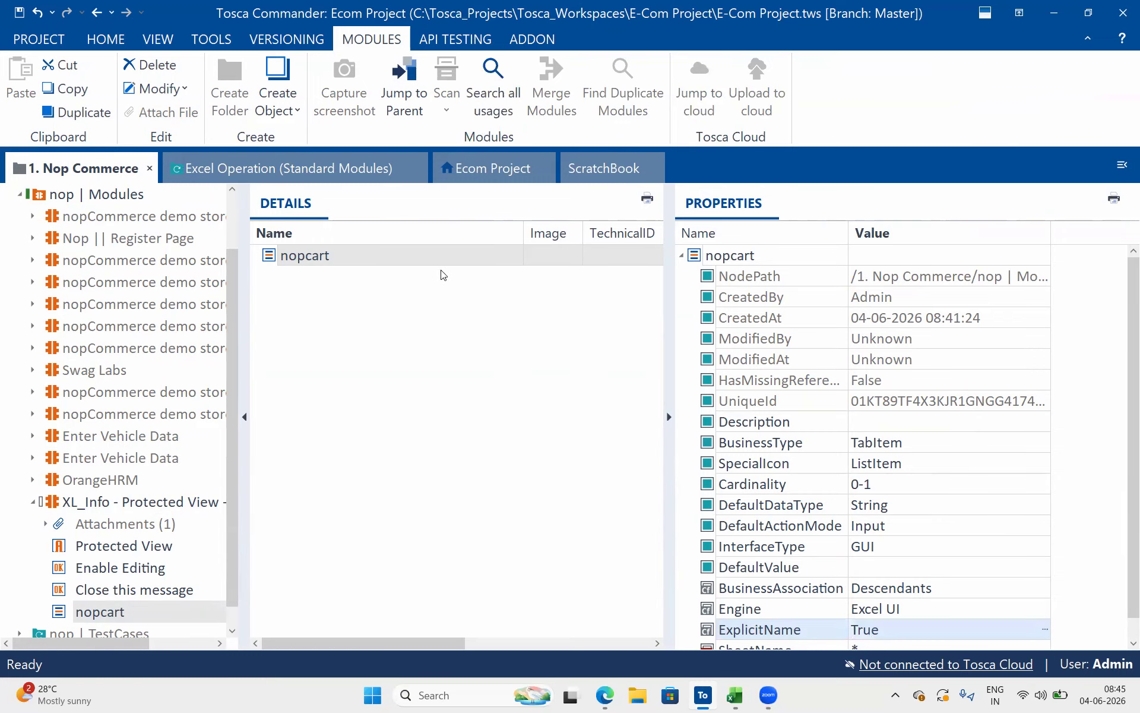
Switch to the XL_Info workbook in Excel, copy the XL_S_123456 sheet's name, and return to Tosca Commander
left_click(309, 156)
left_click(367, 339)
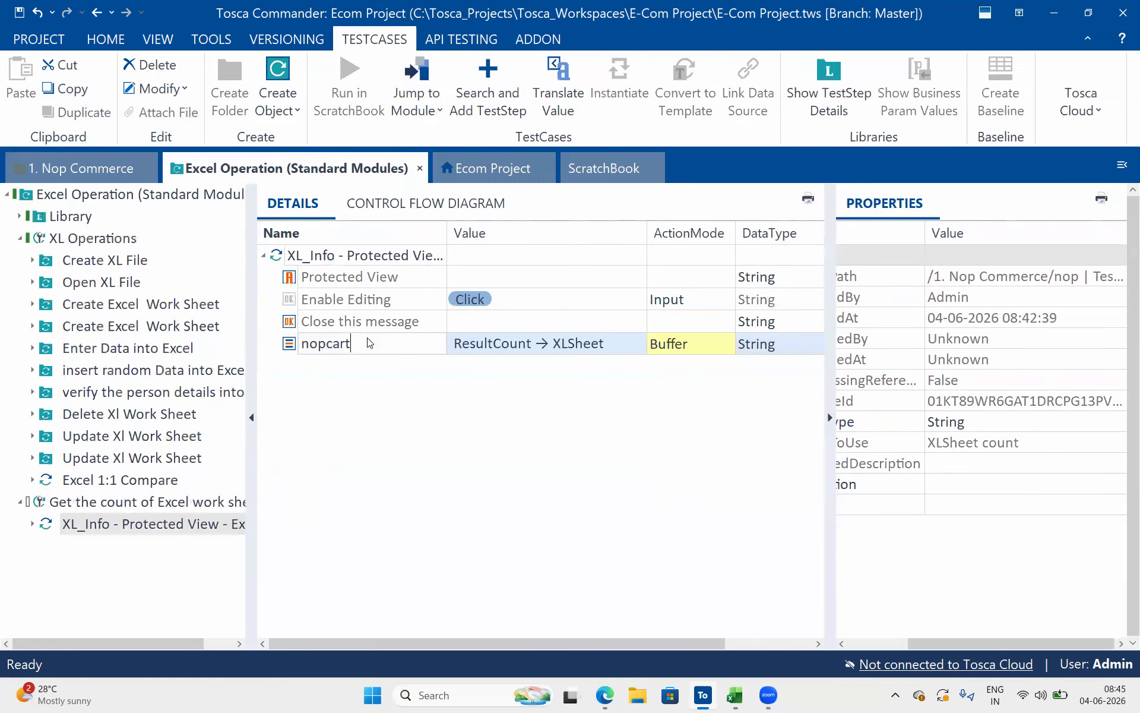
left_click(742, 698)
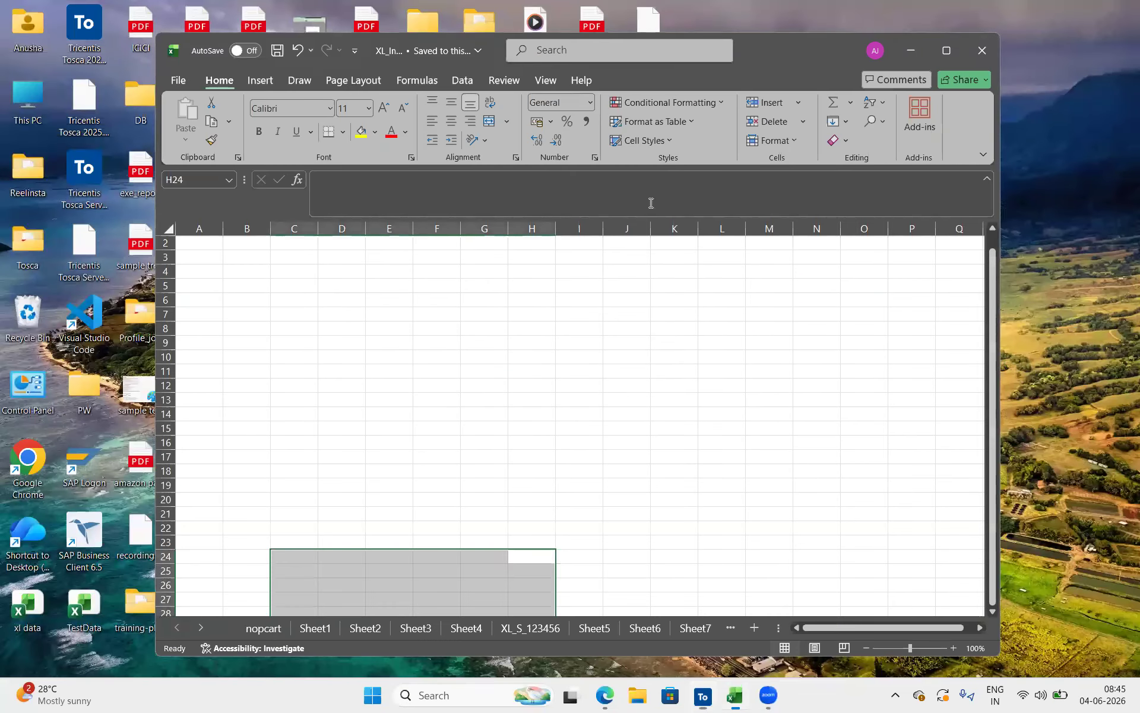
left_click(617, 486)
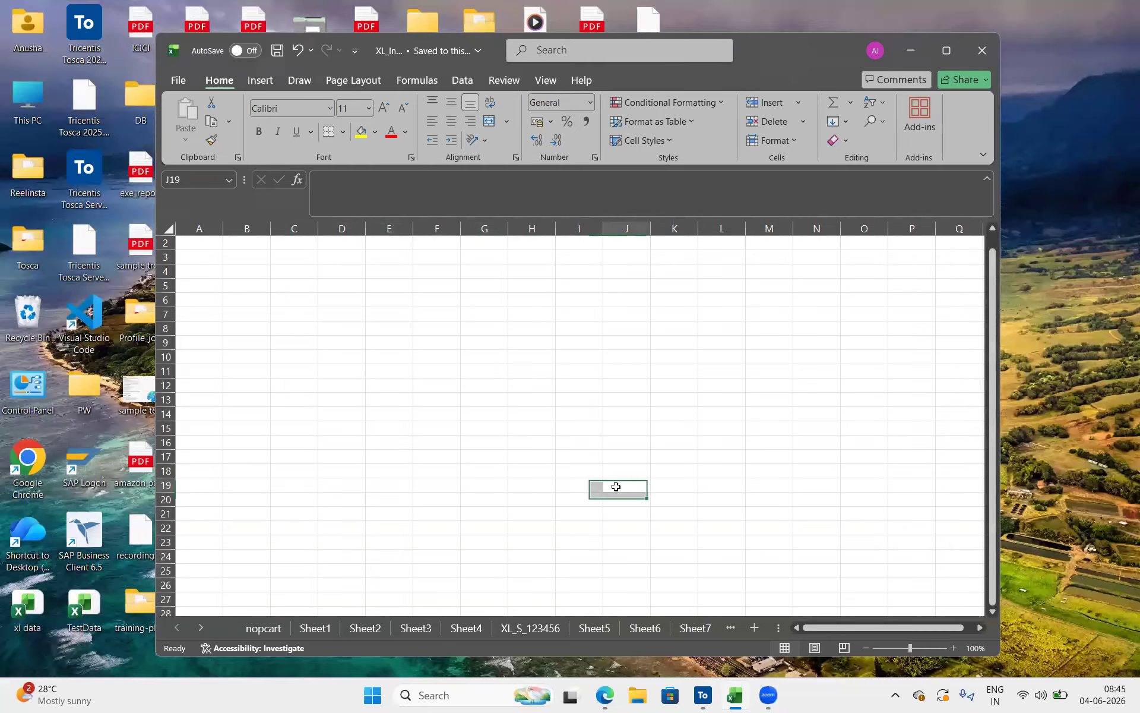
left_click(530, 626)
right_click(530, 627)
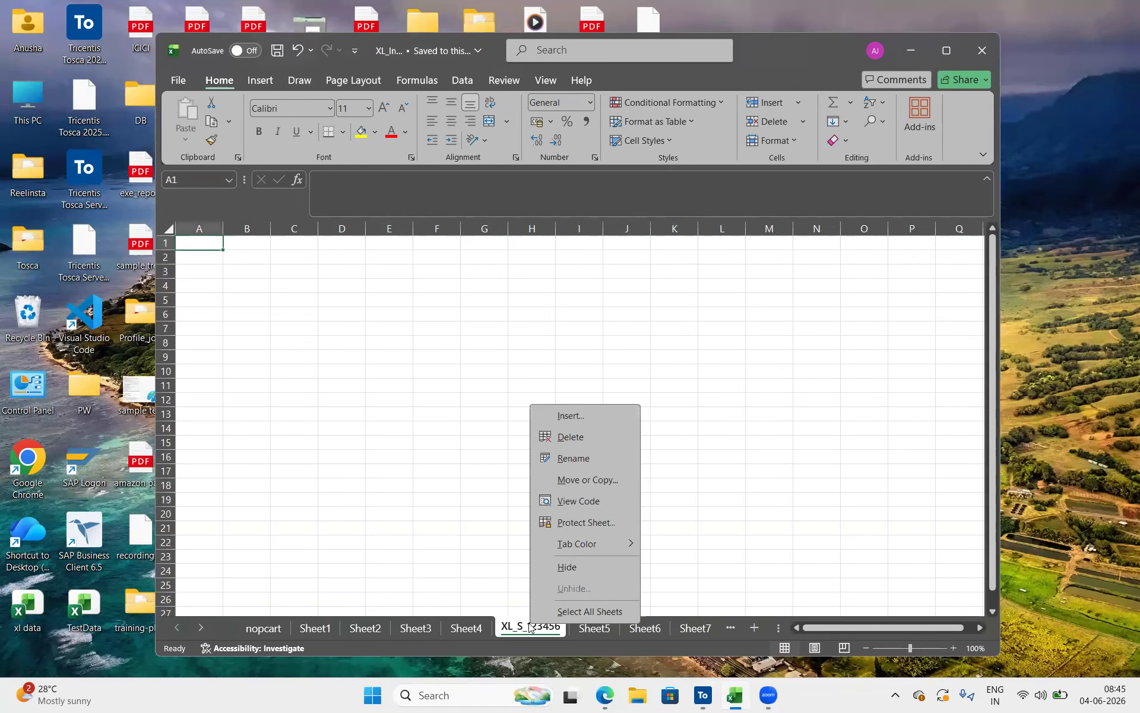
left_click(584, 464)
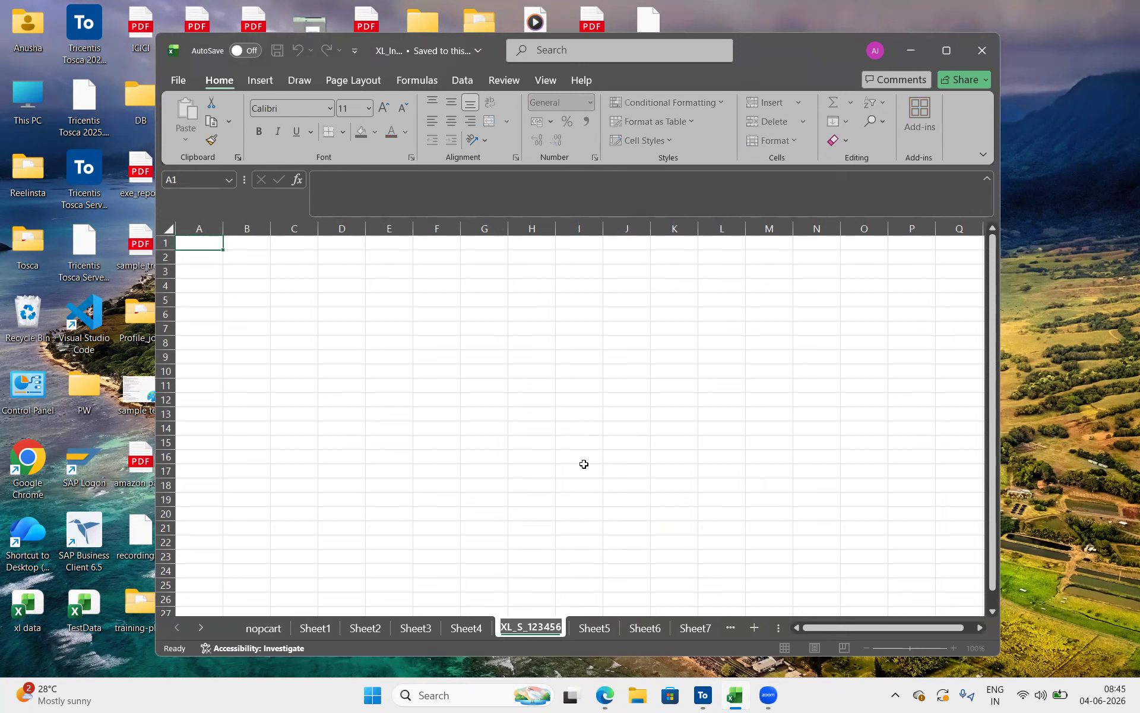
left_click(268, 628)
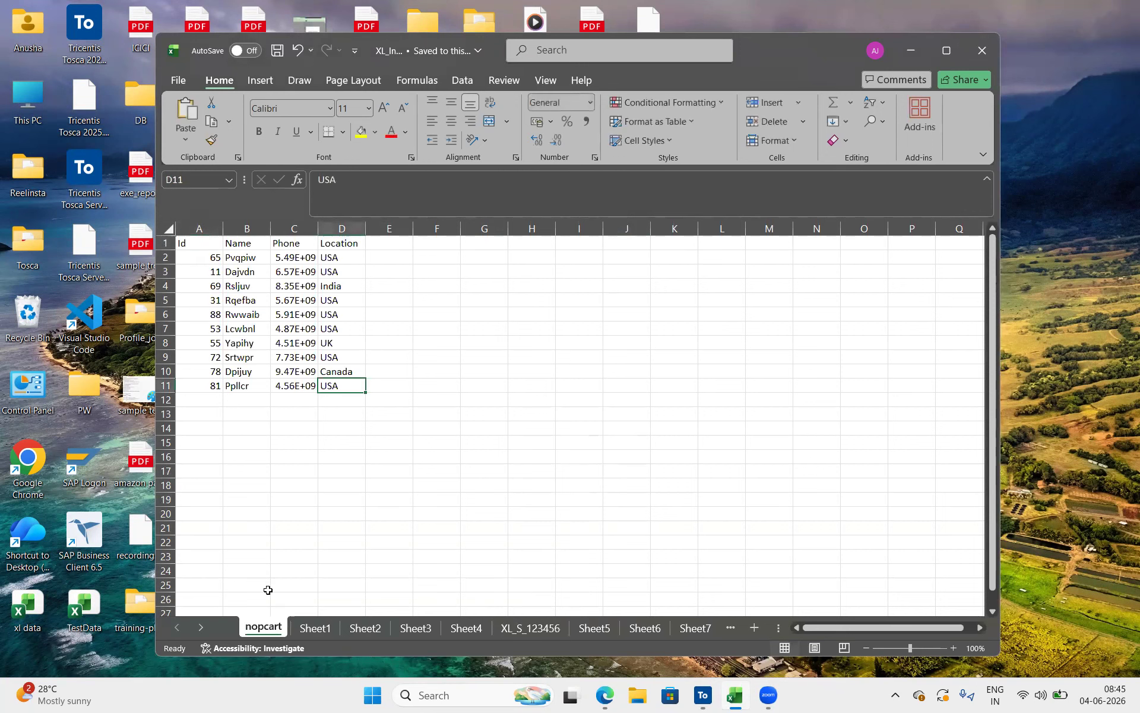
key("alt+Tab")
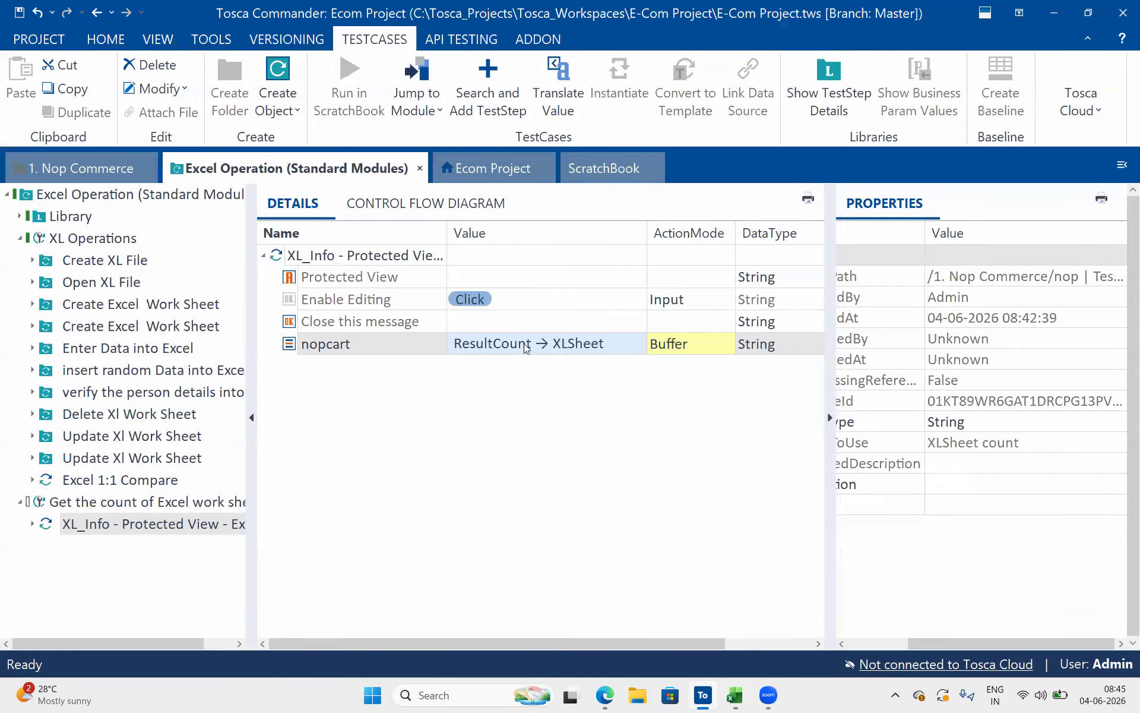
Duplicate the XL_Info - Protected View test step within the test case for the Excel worksheet count and open the copy
left_click(281, 255)
key("ctrl+c")
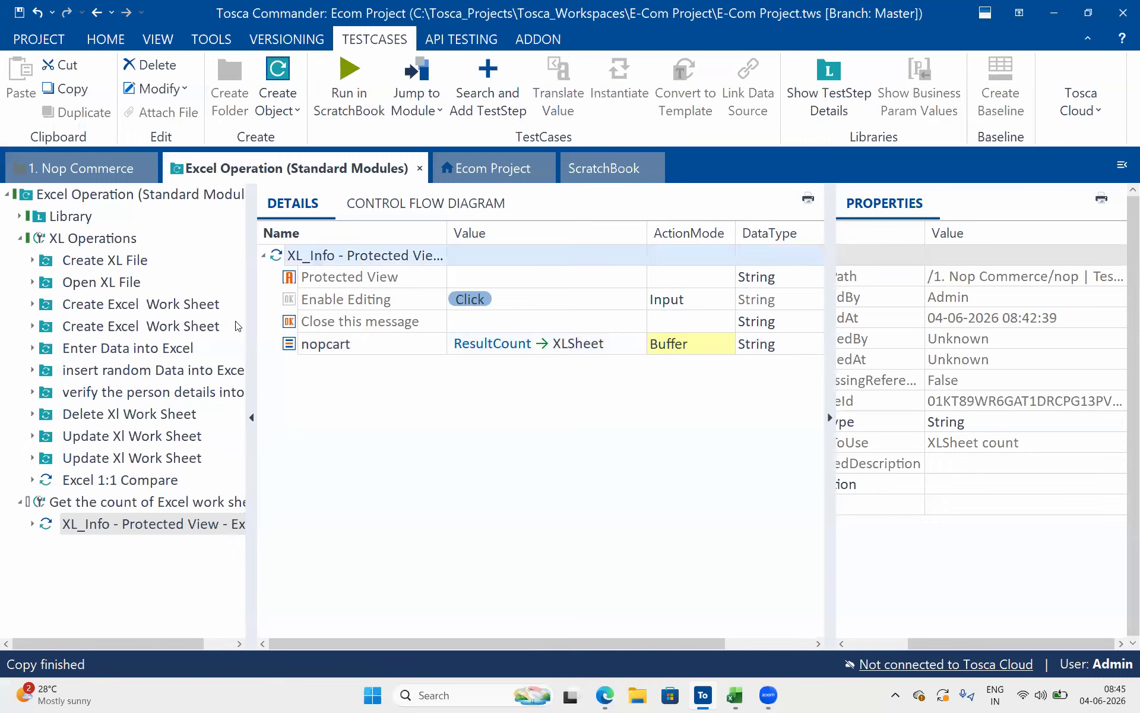
left_click(156, 483)
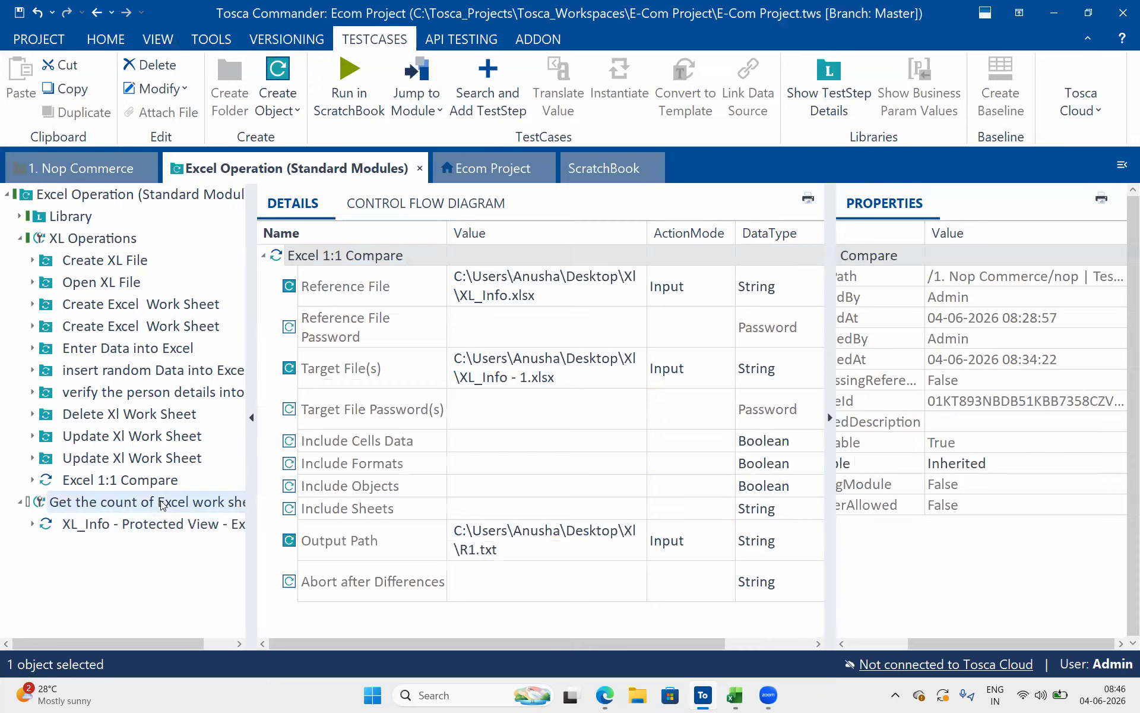
key("ctrl+v")
left_click(173, 546)
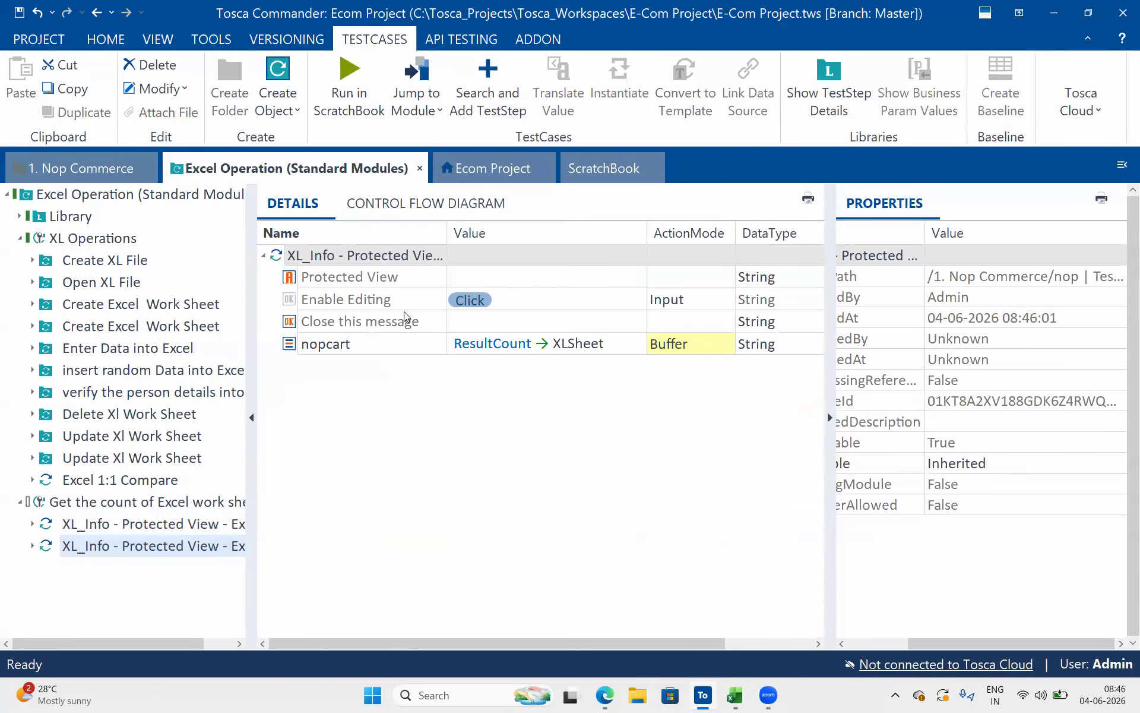
In the copied test step, clear Enable Editing's value and set nopcart's value to {click} with ActionMode Input
left_click(392, 304)
key("Delete")
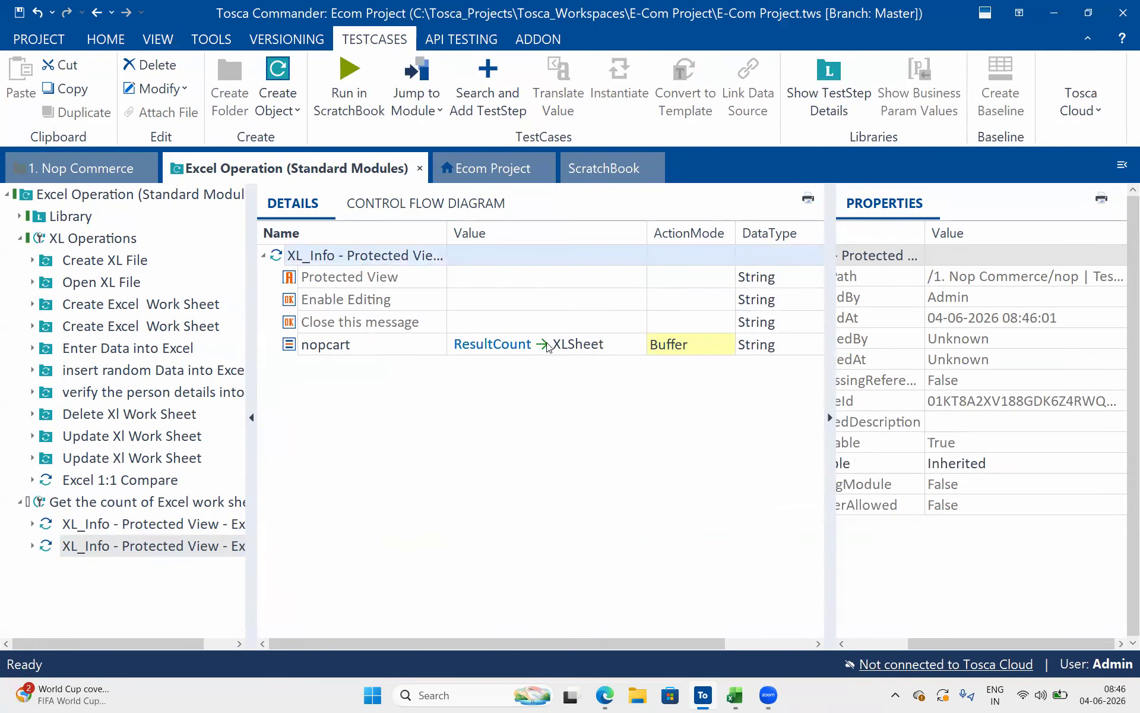
left_click(547, 347)
left_click(548, 347)
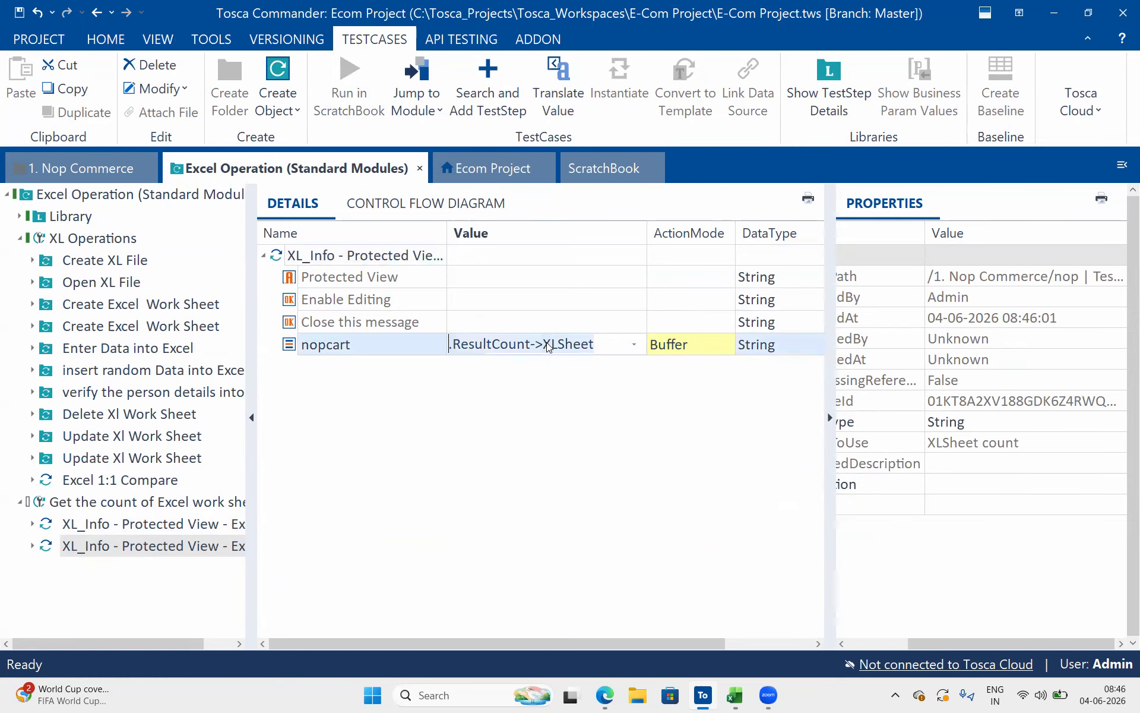
type("{click")
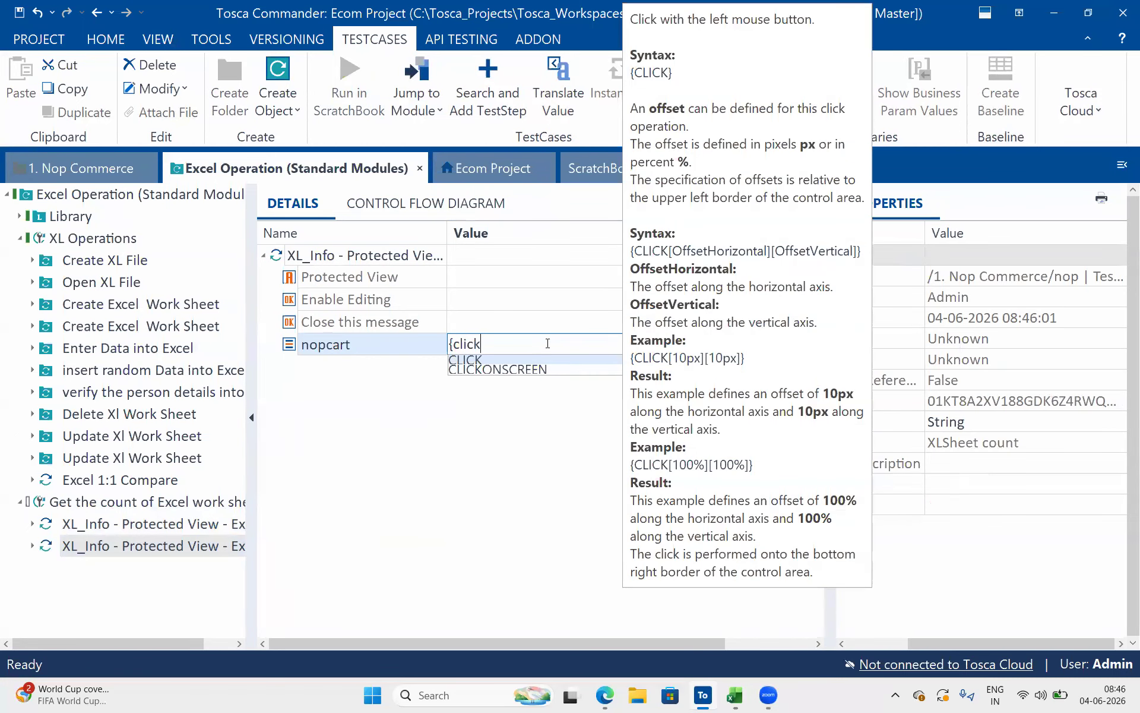
type("}")
key("Return")
left_click(672, 350)
key("i")
left_click(290, 461)
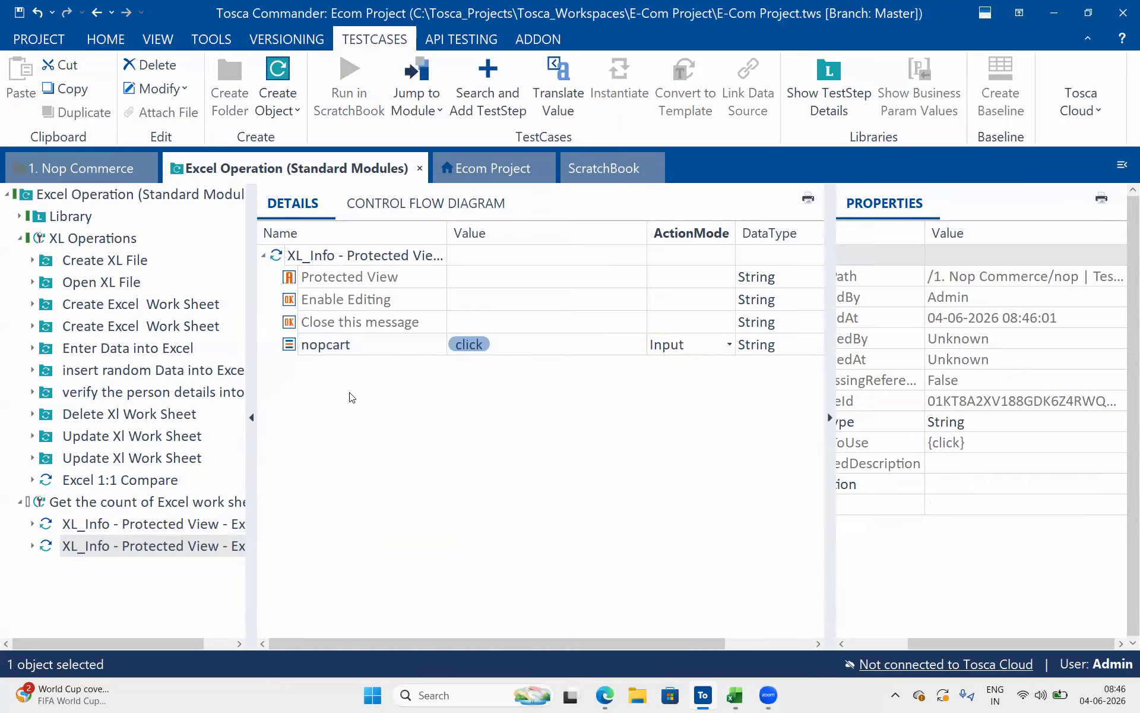
Rename the copied test step's nopcart entry to XL_S_123456
left_click(356, 350)
left_click(356, 351)
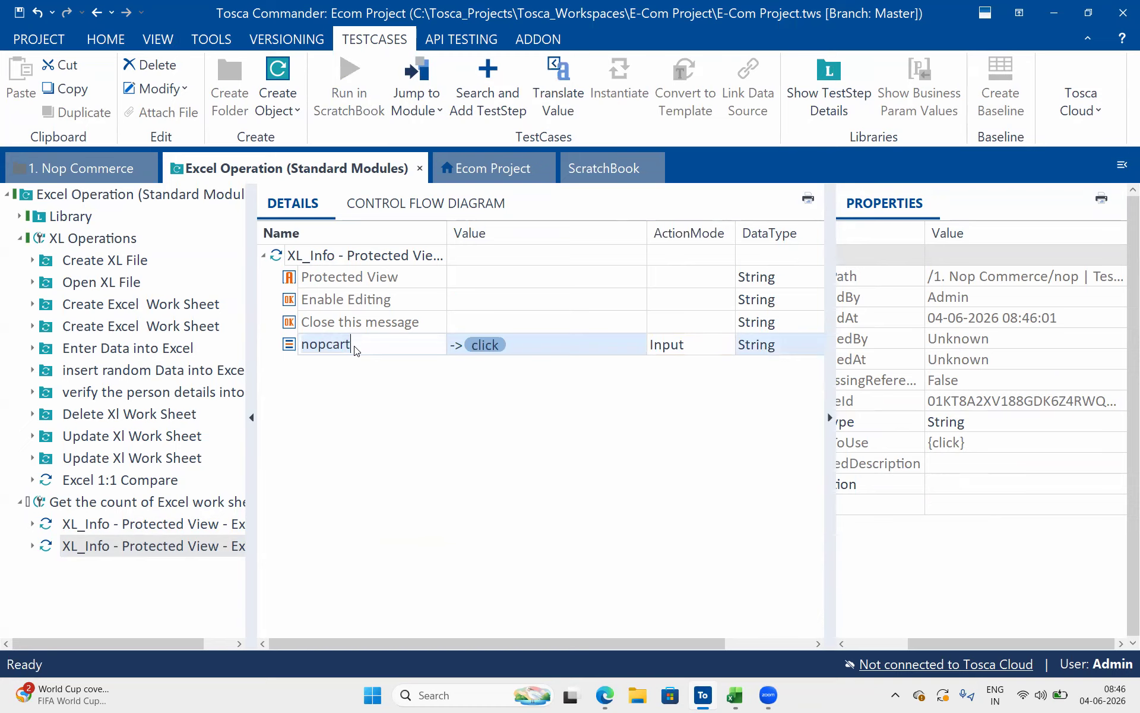
key("ctrl+v")
left_click(406, 422)
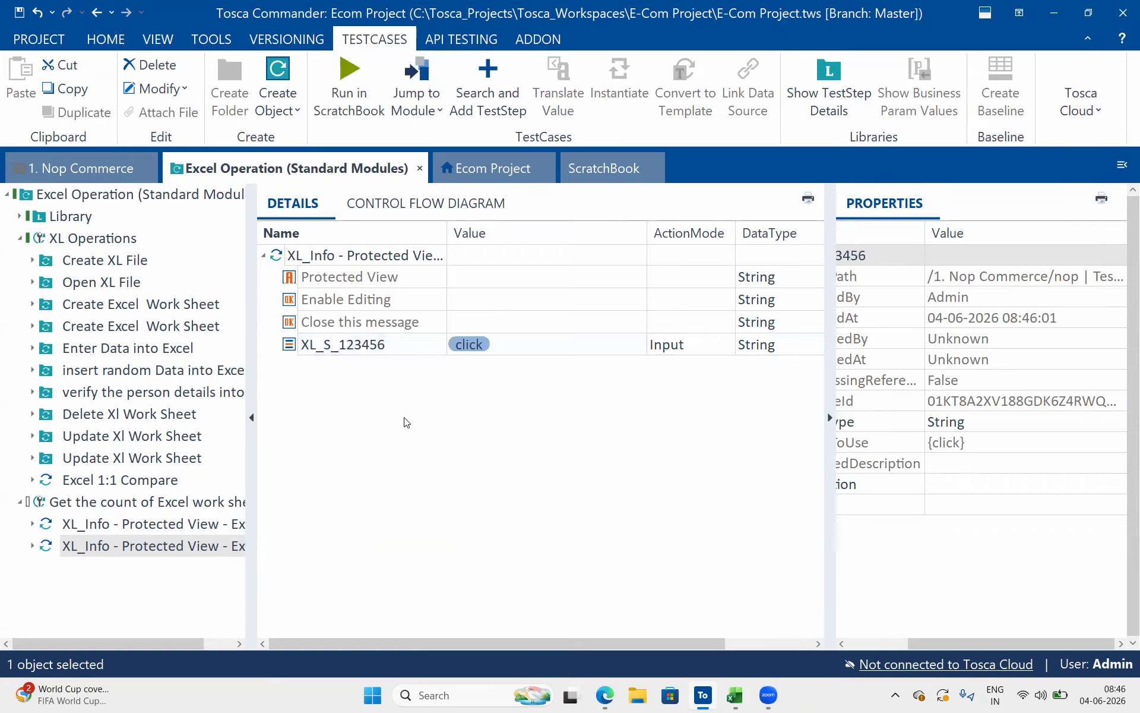
Run the copied XL_Info test step in ScratchBook and return to Excel Operation (Standard Modules)
left_click(392, 272)
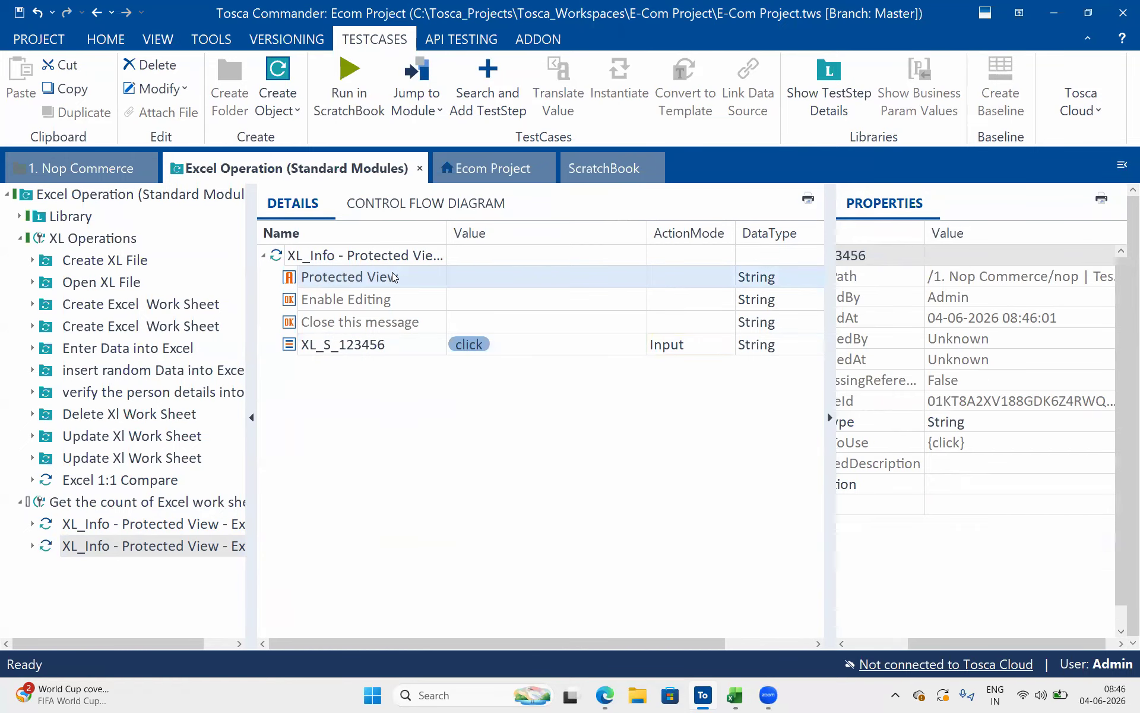
left_click(407, 261)
left_click(341, 99)
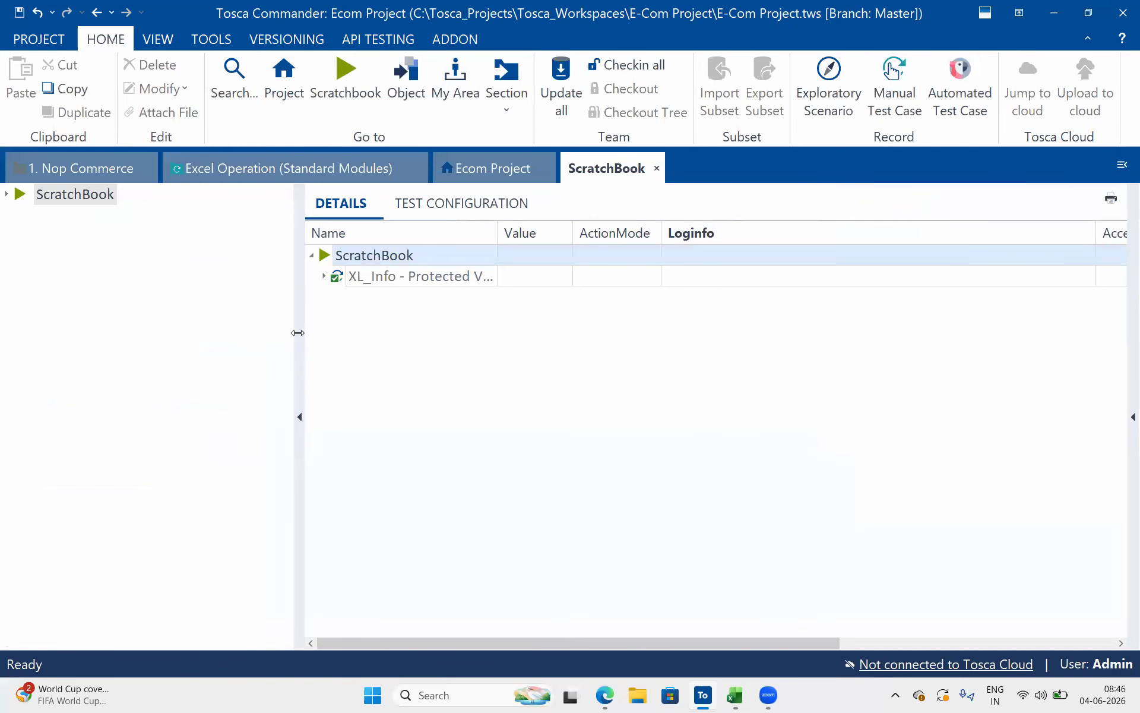
left_click_drag(297, 333, 156, 271)
mouse_move(236, 169)
left_mouse_down()
mouse_move(236, 228)
mouse_move(375, 321)
mouse_move(494, 431)
mouse_move(251, 198)
mouse_move(254, 183)
left_mouse_up()
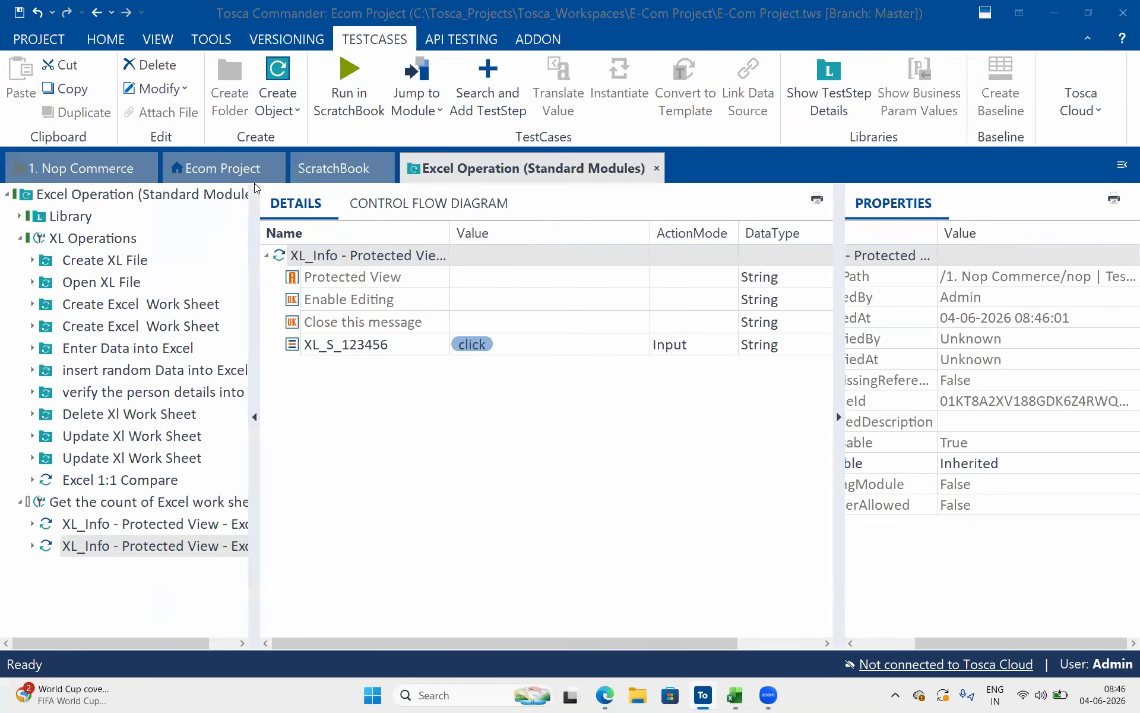
Replace the value of XL_S_123456 in the copied test step with X
left_click(528, 344)
left_click(527, 345)
key("ctrl+a")
type("X")
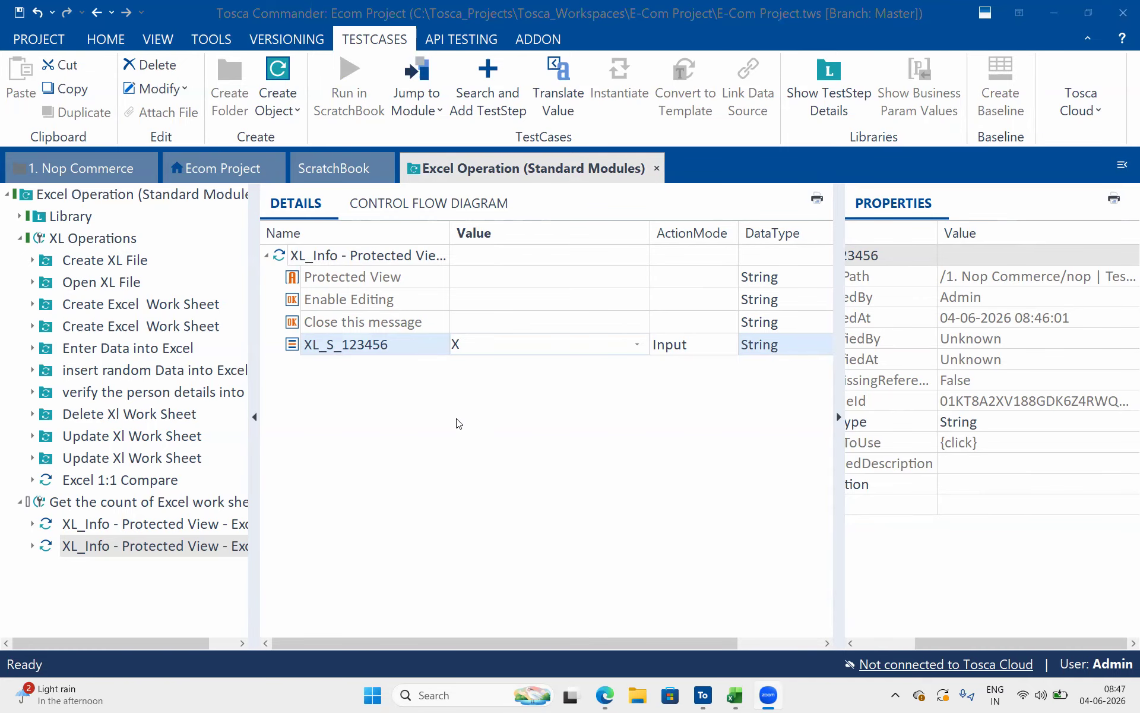
Switch to the Tosca 8 AM April 2026 Google Doc in Edge and remove the blank lines above Pdf Operations
left_click(605, 692)
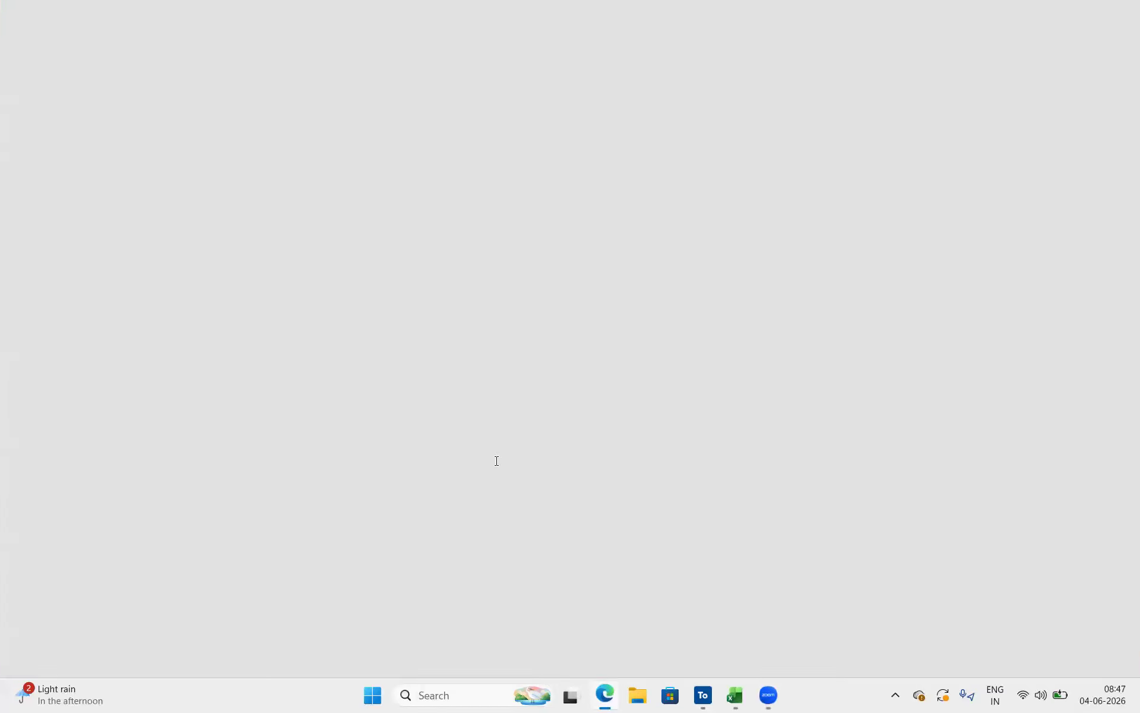
left_click(363, 448)
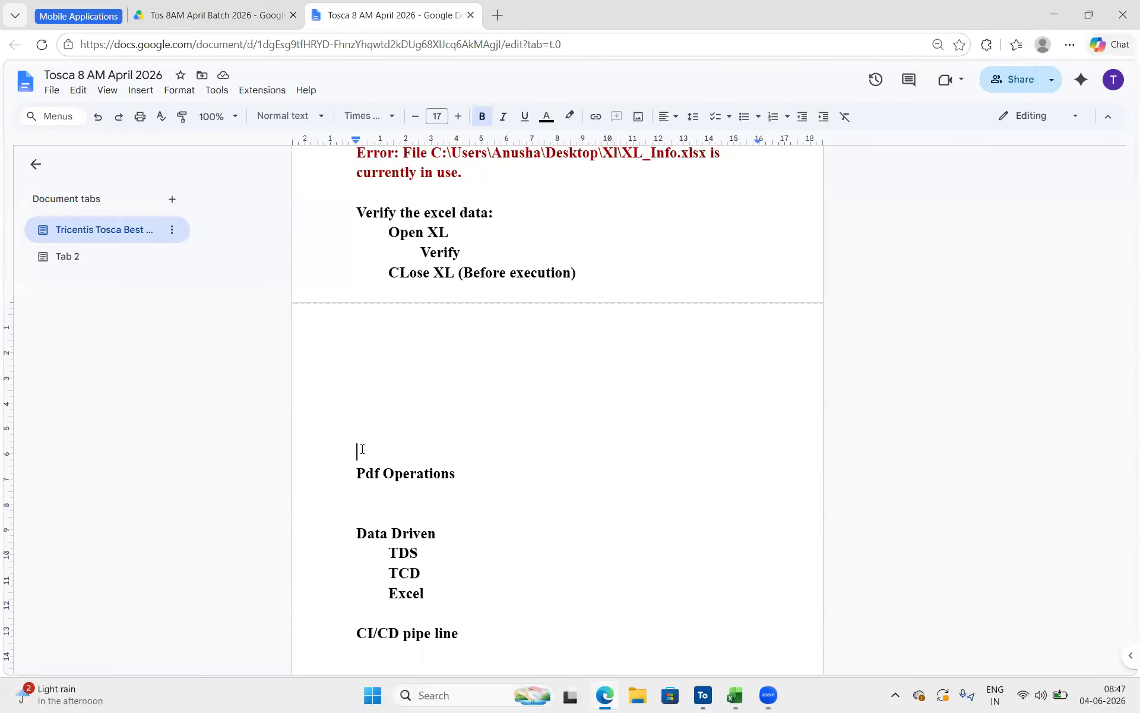
left_click(357, 467)
key("BackSpace")
key("BackSpace")
key("BackSpace")
key("BackSpace")
key("BackSpace")
key("BackSpace")
key("BackSpace")
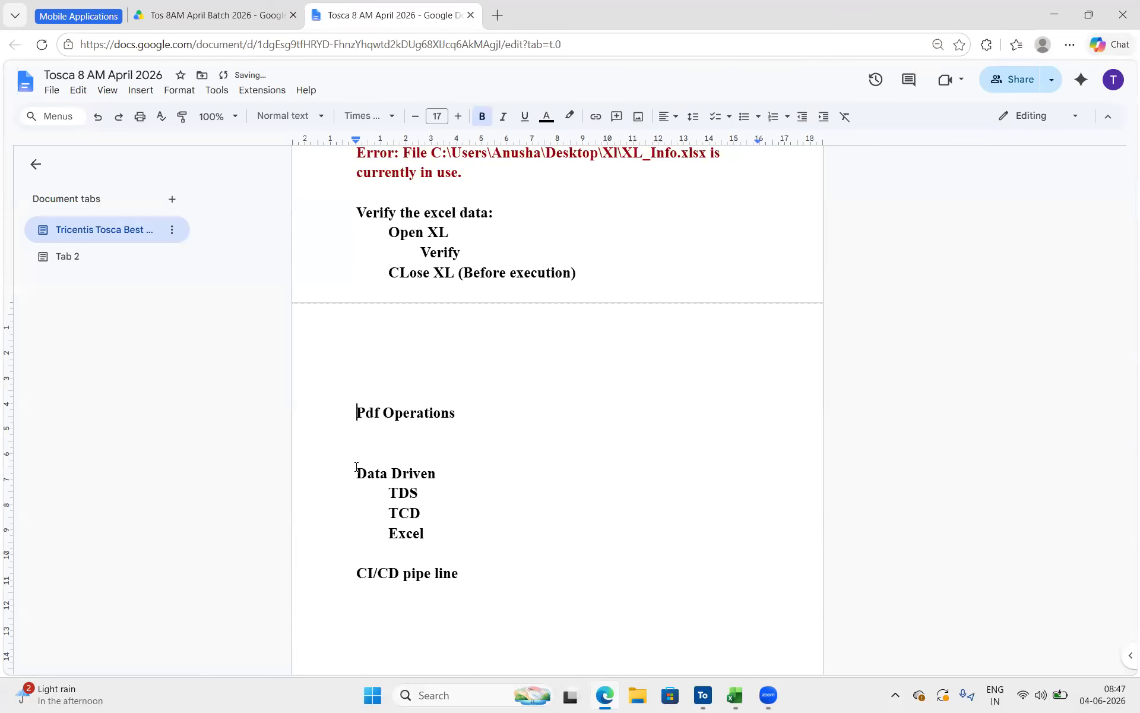
Add a colon to the Pdf Operations heading and insert three blank lines after it
left_click(473, 335)
type(":")
key("Return")
key("Return")
key("Return")
key("Return")
key("Return")
key("Return")
key("Return")
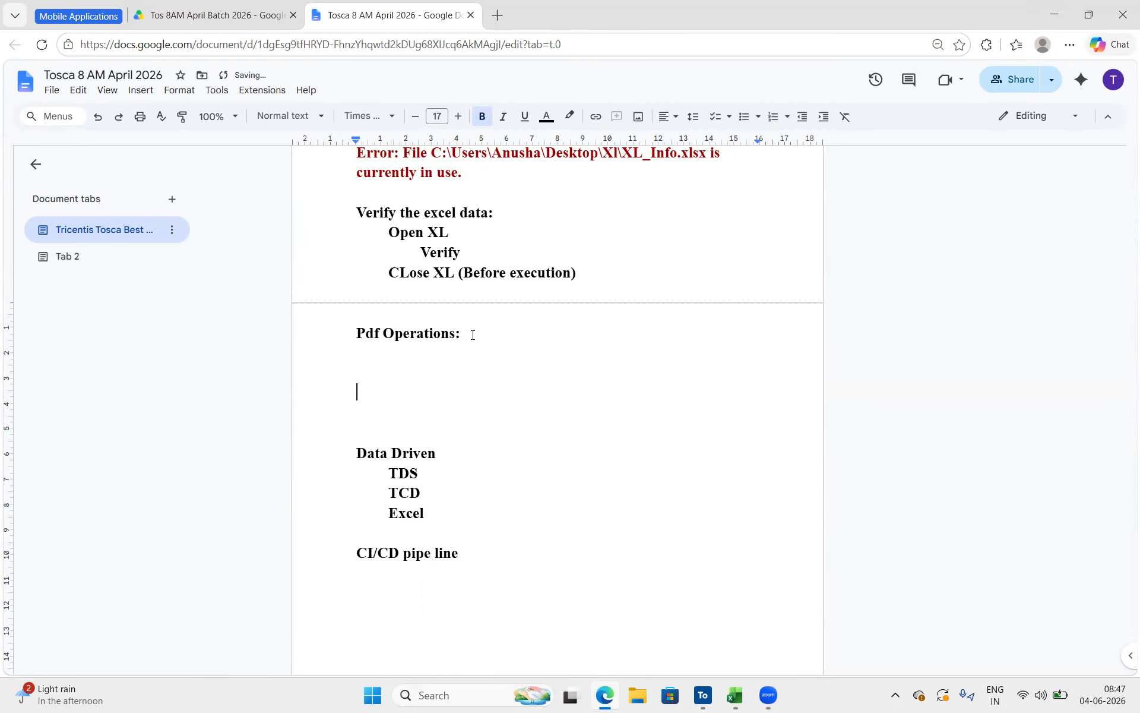
Color the Pdf Operations: heading text red
left_click_drag(466, 333, 352, 336)
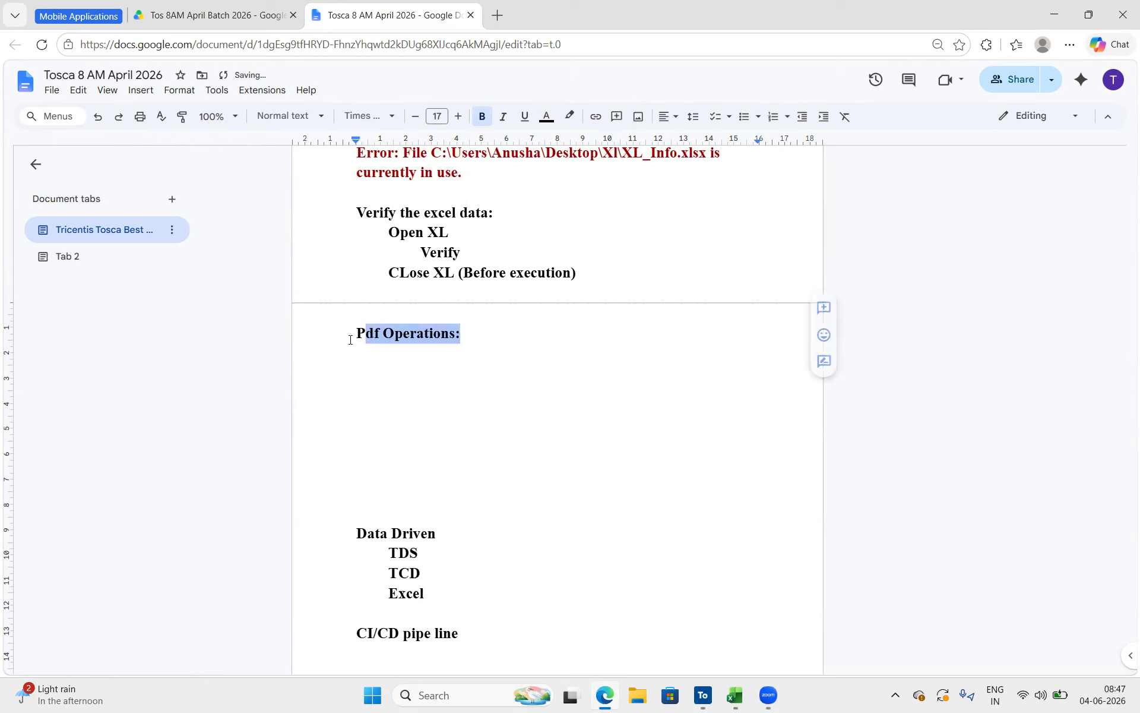
left_click(546, 118)
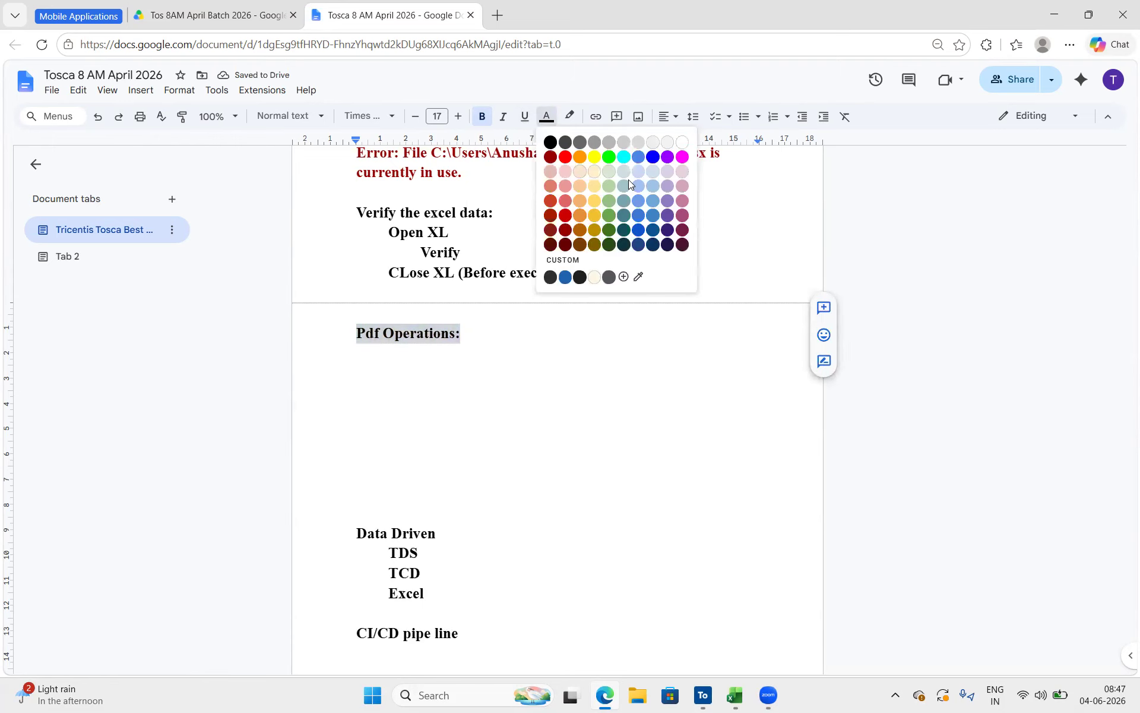
left_click(565, 157)
Add a numbered list under Pdf Operations with the items PDF one to one comparison and Validate pdf QR Codes
left_click(371, 363)
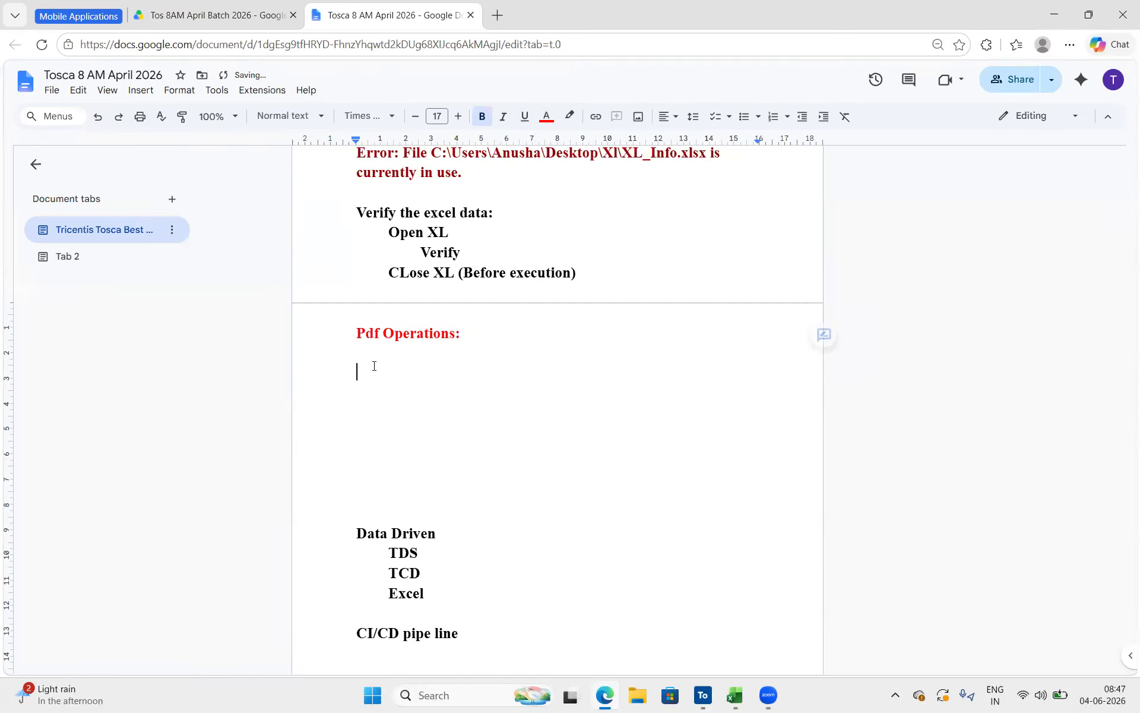
type("1. PDF one ")
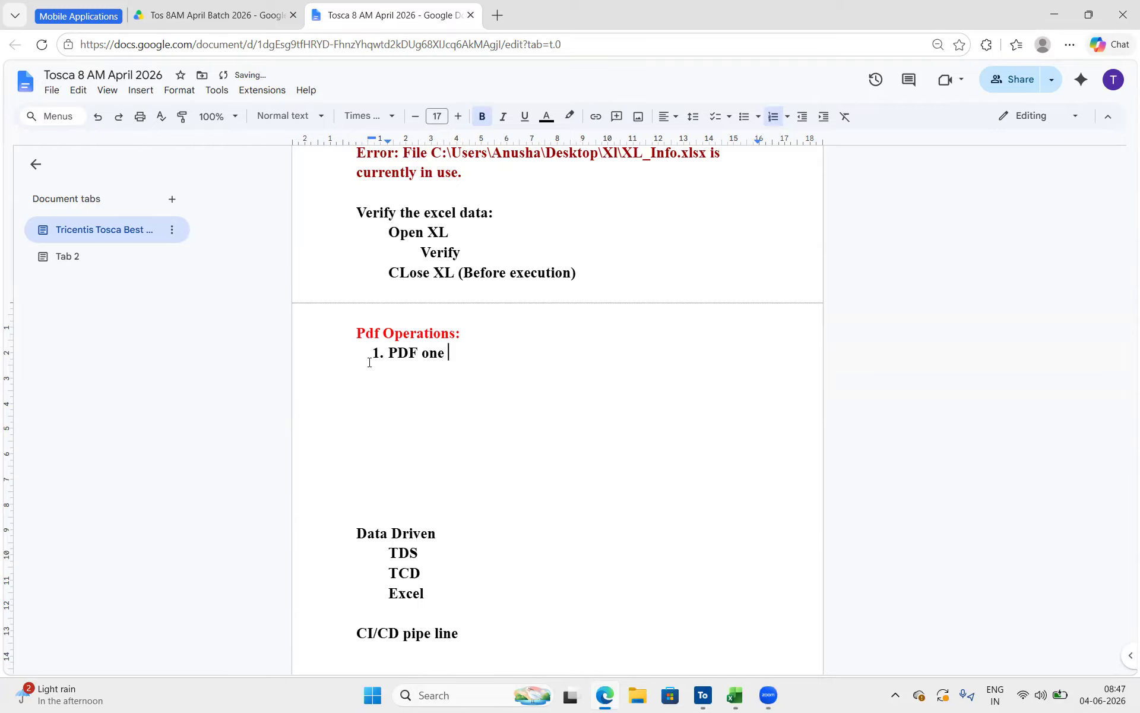
type("to one comparision")
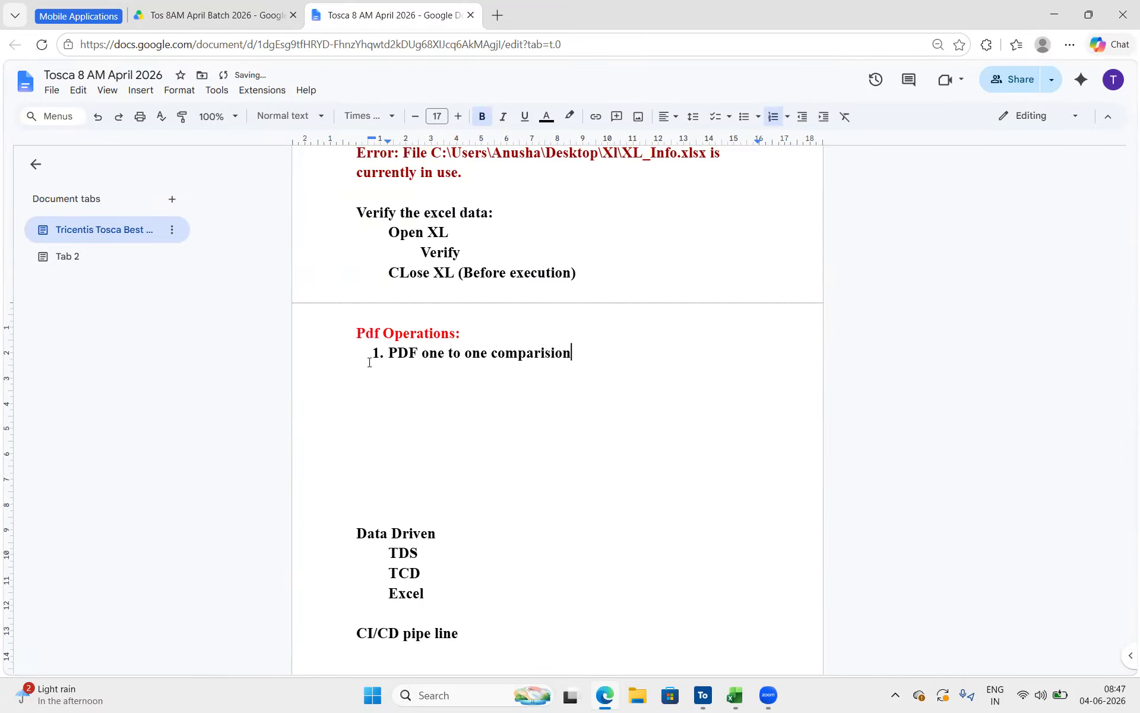
key("Return")
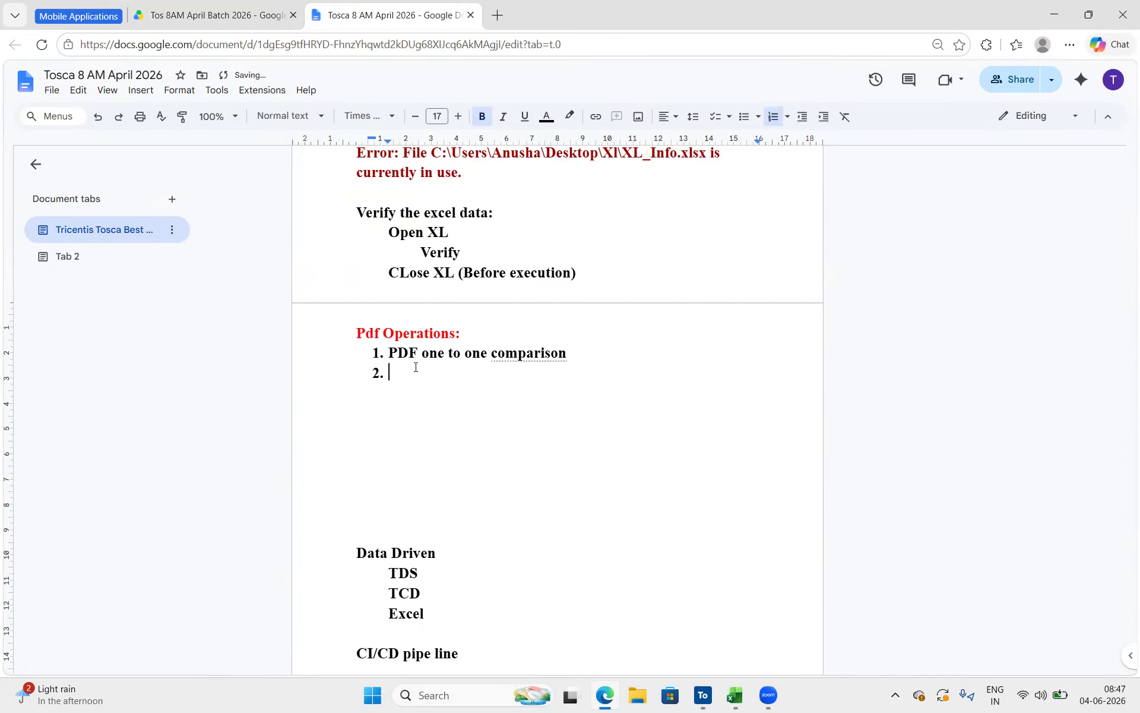
type("validate pdf QR Codes")
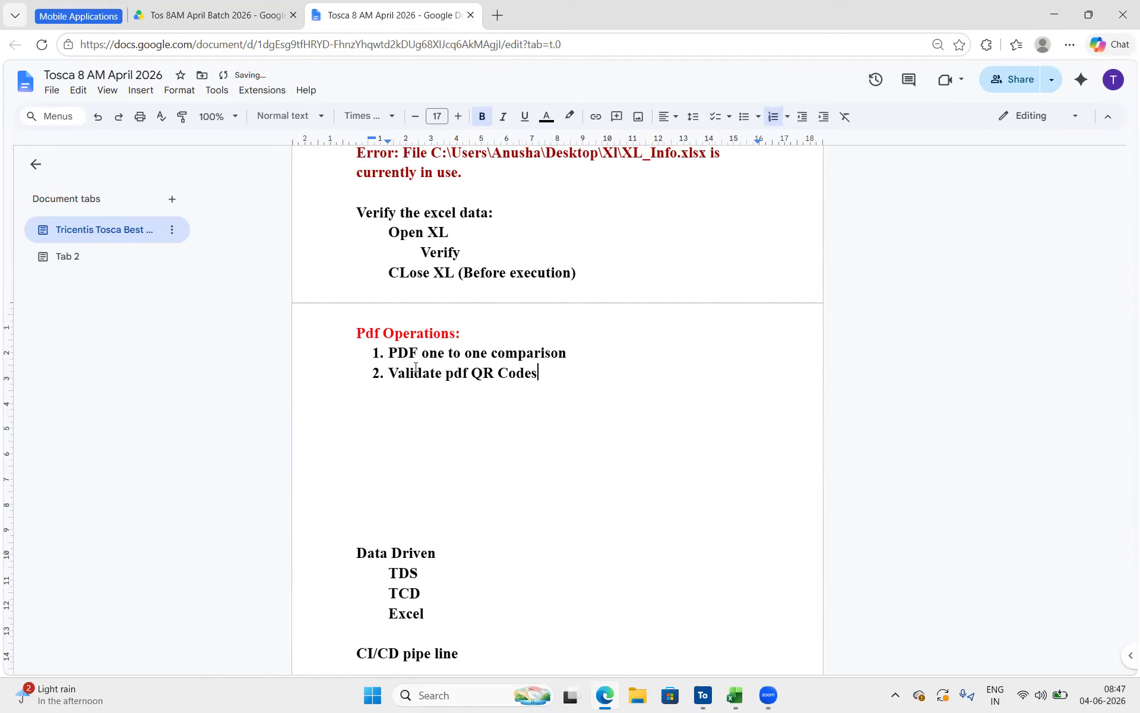
key("Return")
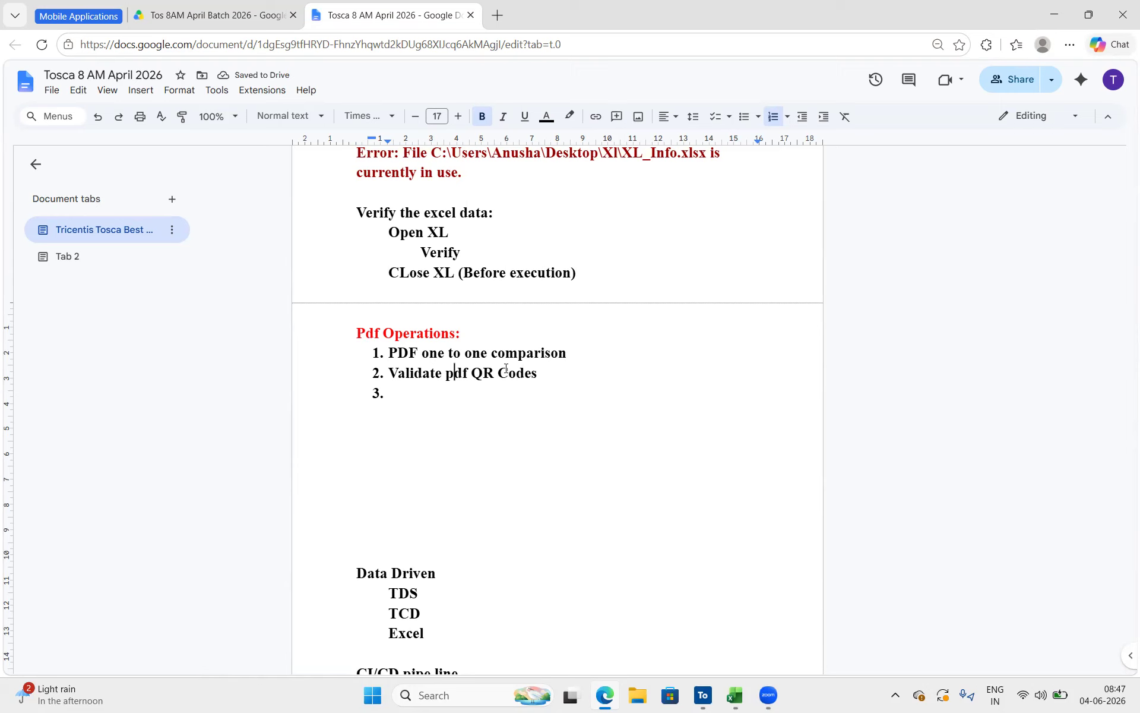
left_click_drag(508, 372, 430, 373)
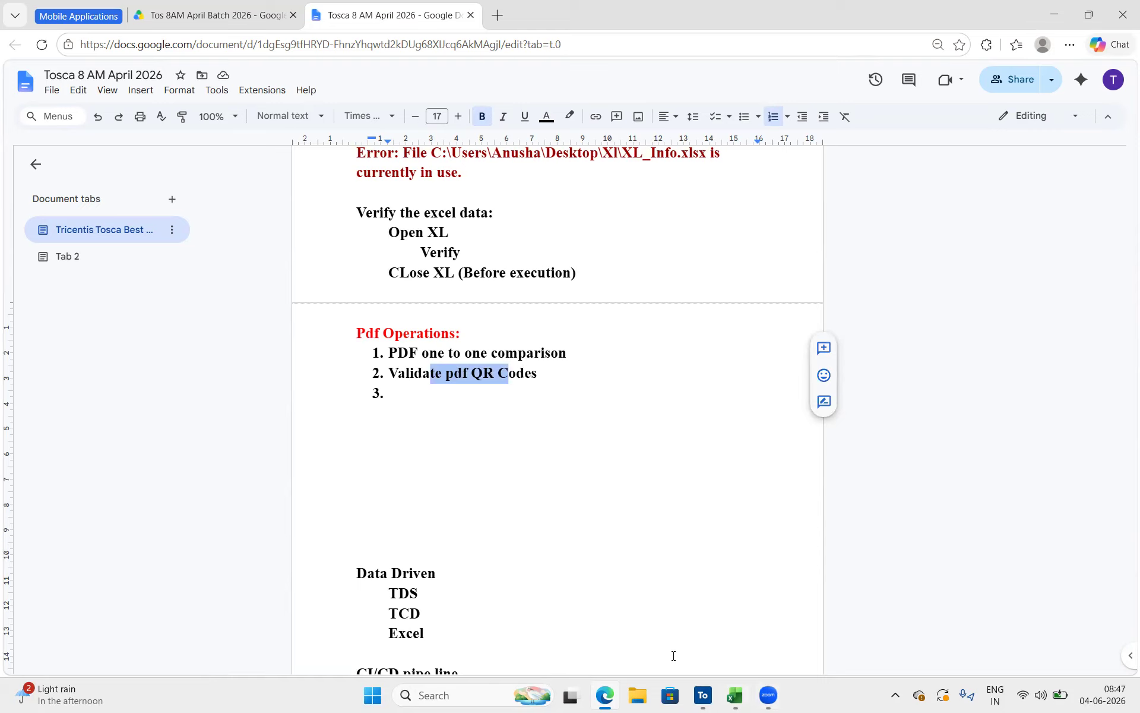
left_click_drag(539, 373, 389, 351)
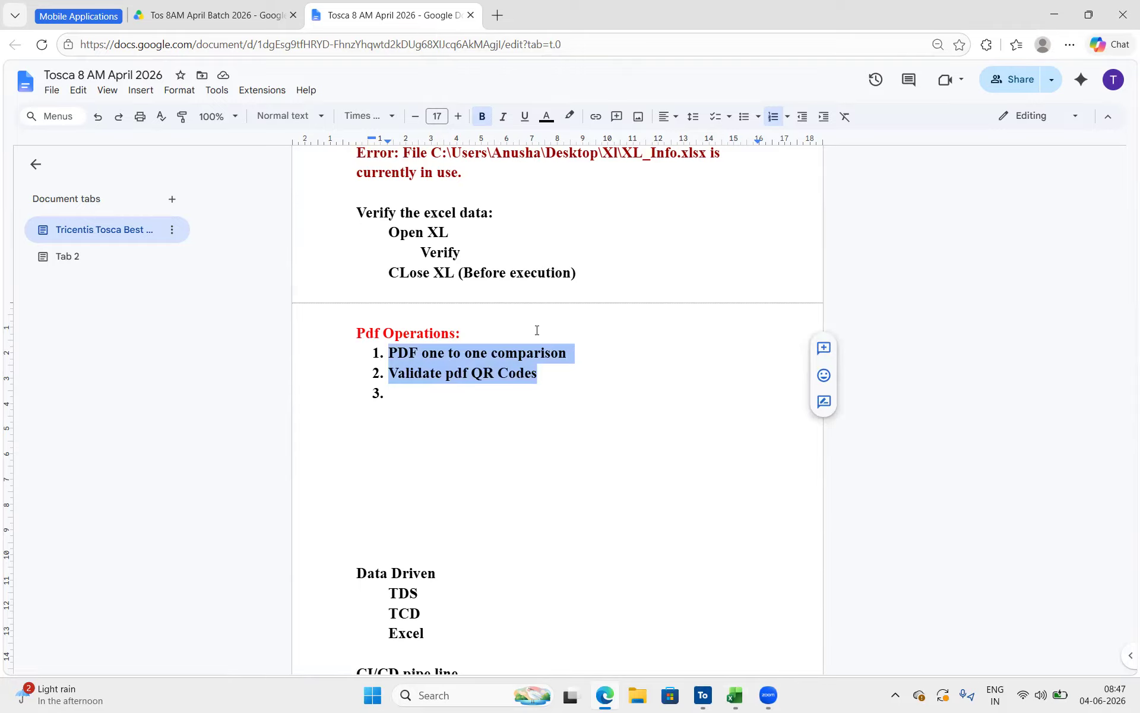
Open the Tricentis random_values documentation link found in the notes above Insurance application E2E Example
scroll(537, 331, "up", 20)
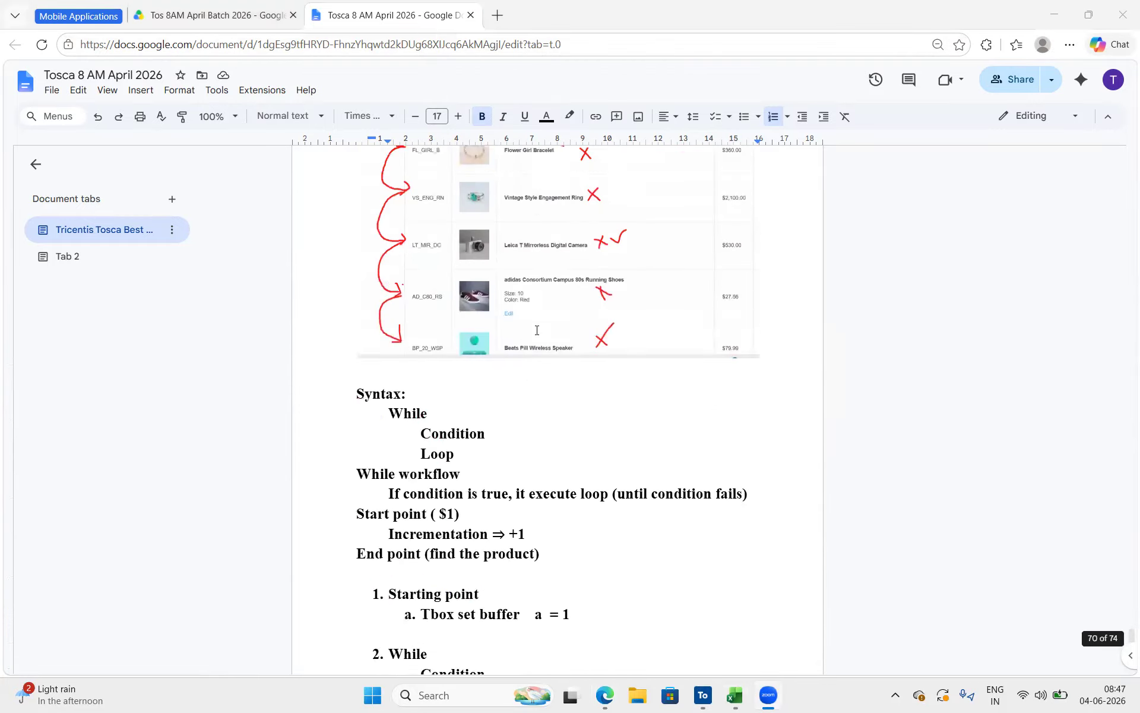
scroll(537, 330, "up", 20)
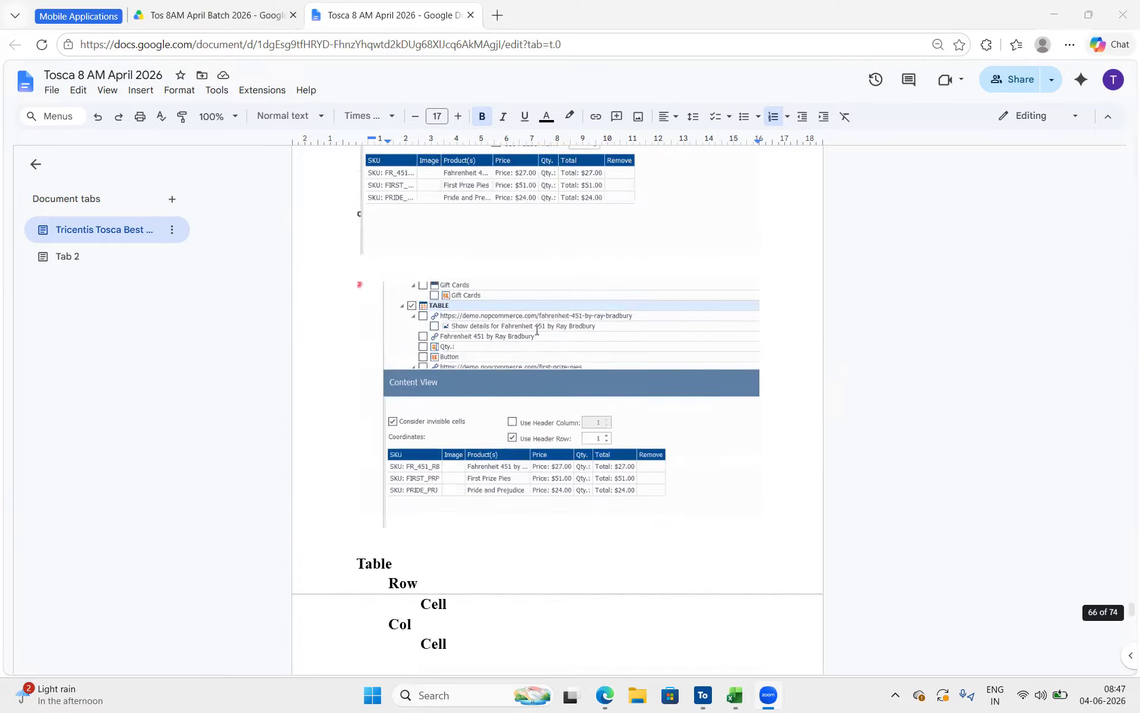
scroll(539, 366, "up", 20)
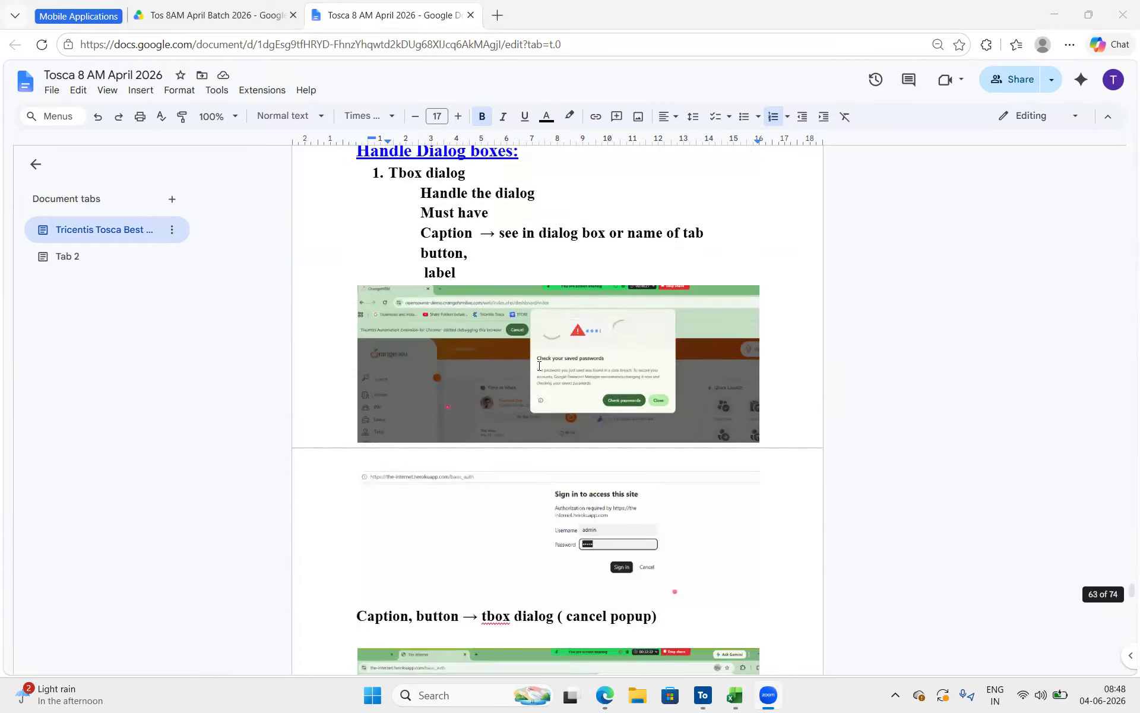
left_click(505, 455)
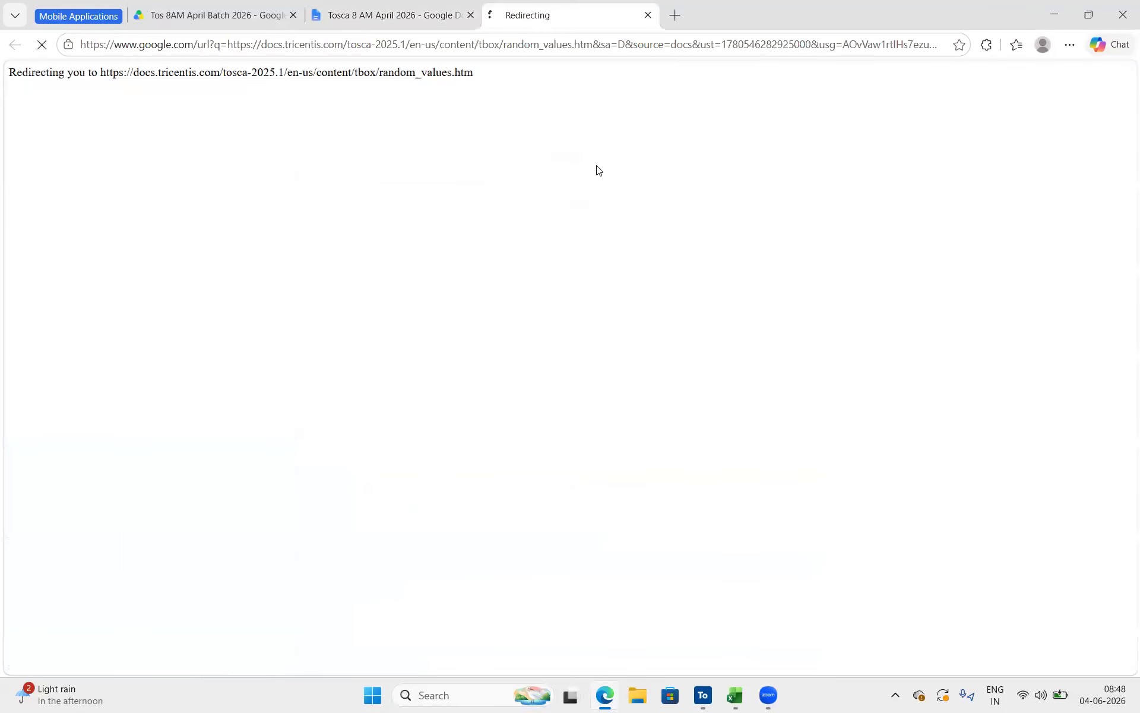
left_click(406, 5)
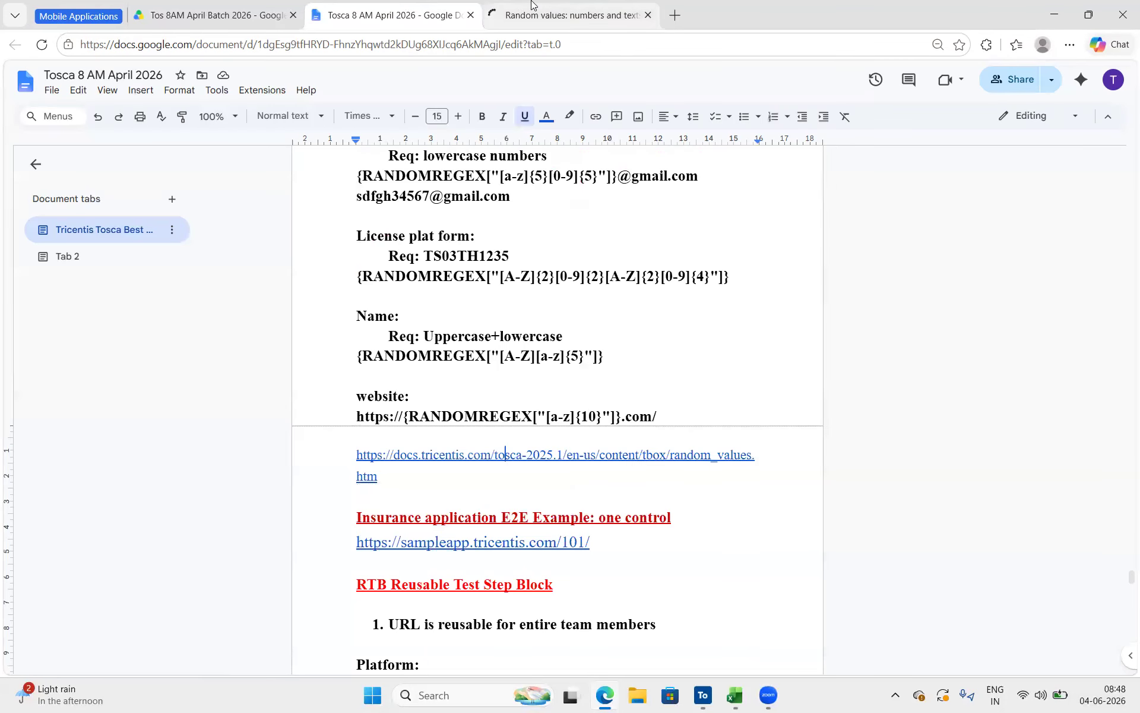
scroll(529, 318, "down", 20)
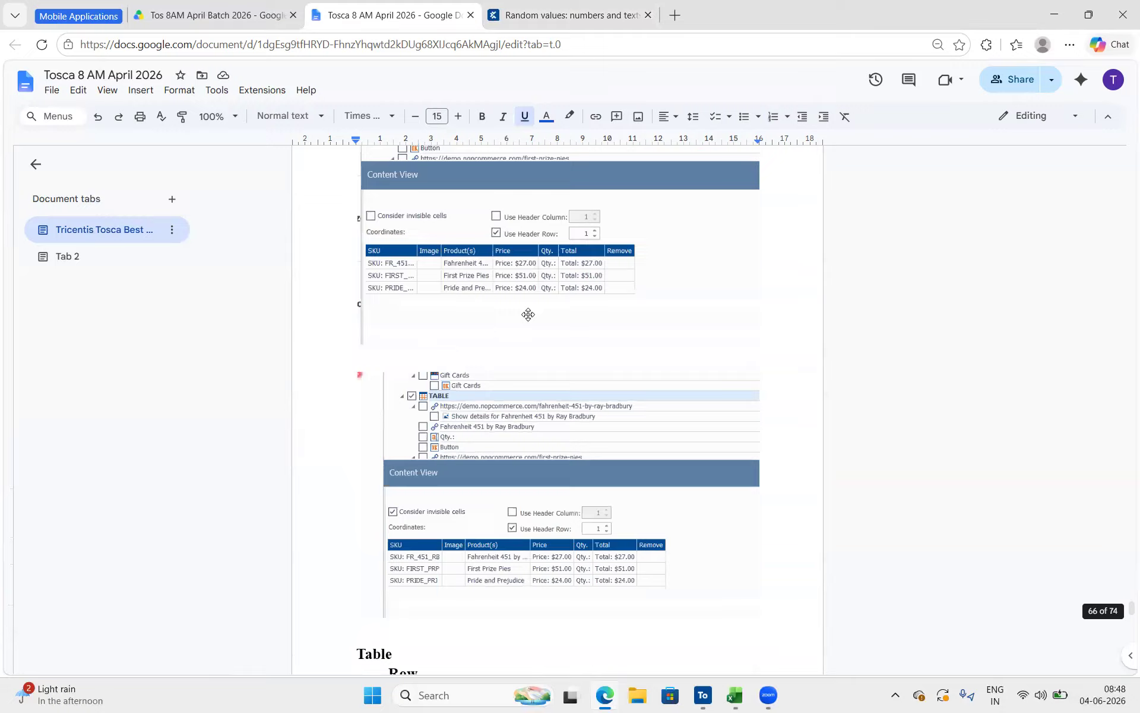
scroll(529, 318, "down", 10)
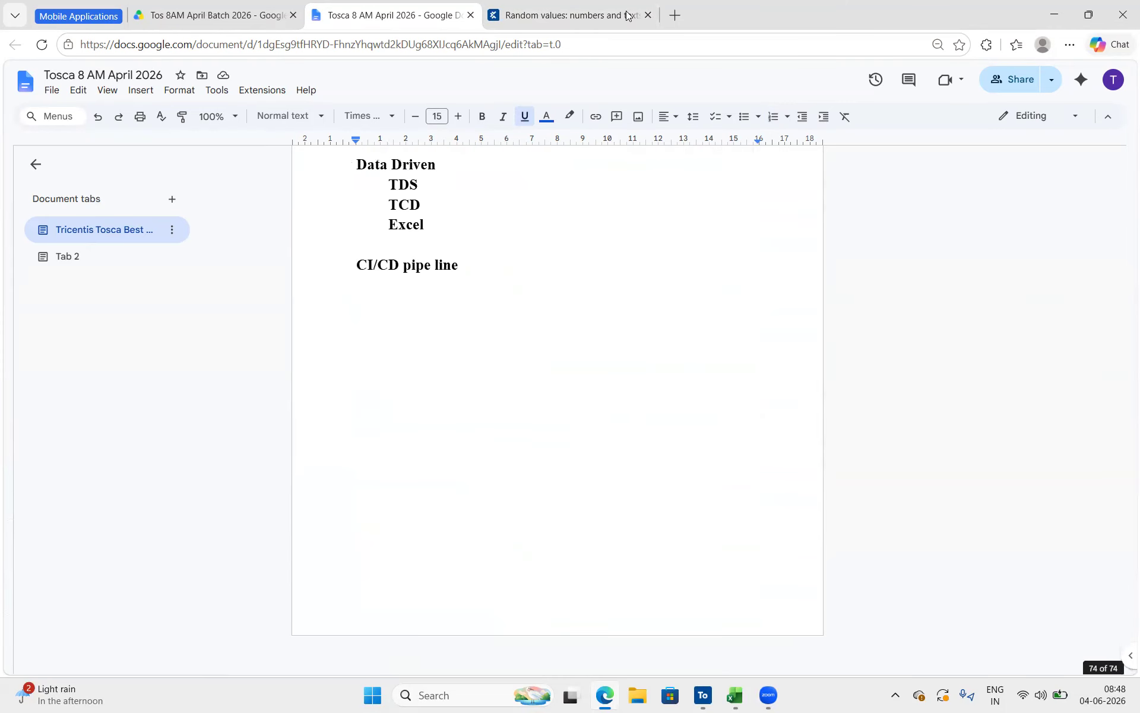
left_click(593, 10)
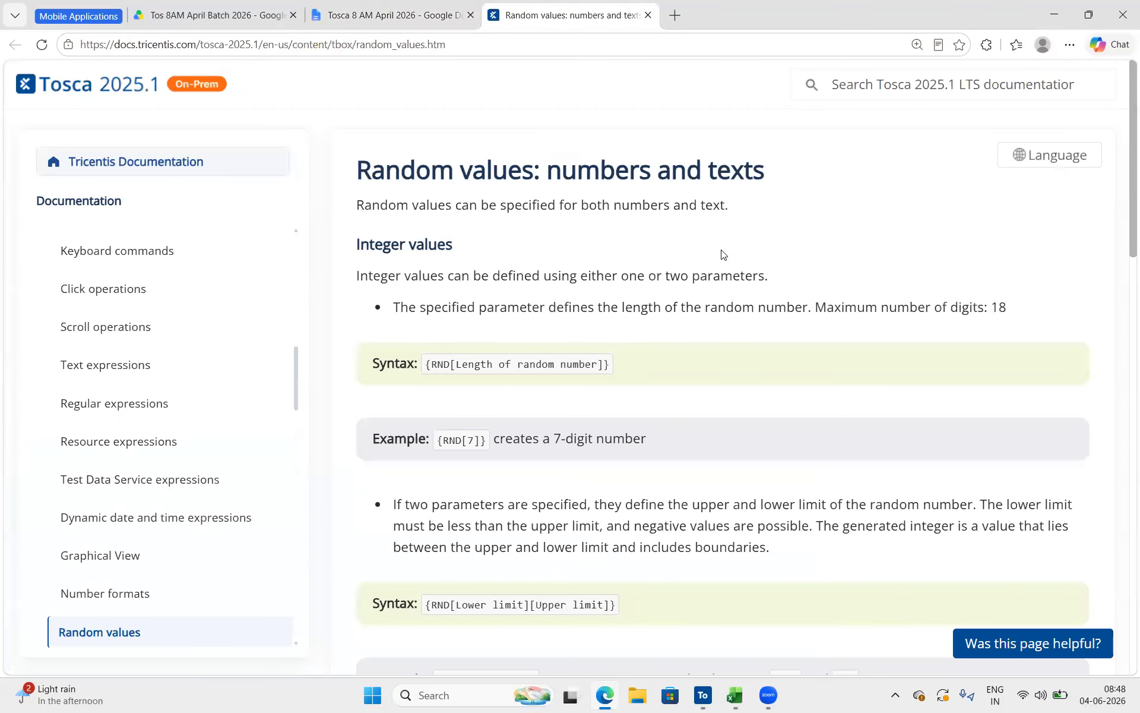
Search the Tosca 2025.1 documentation for tables and open the Table topic
left_click(859, 75)
type("tables")
key("Return")
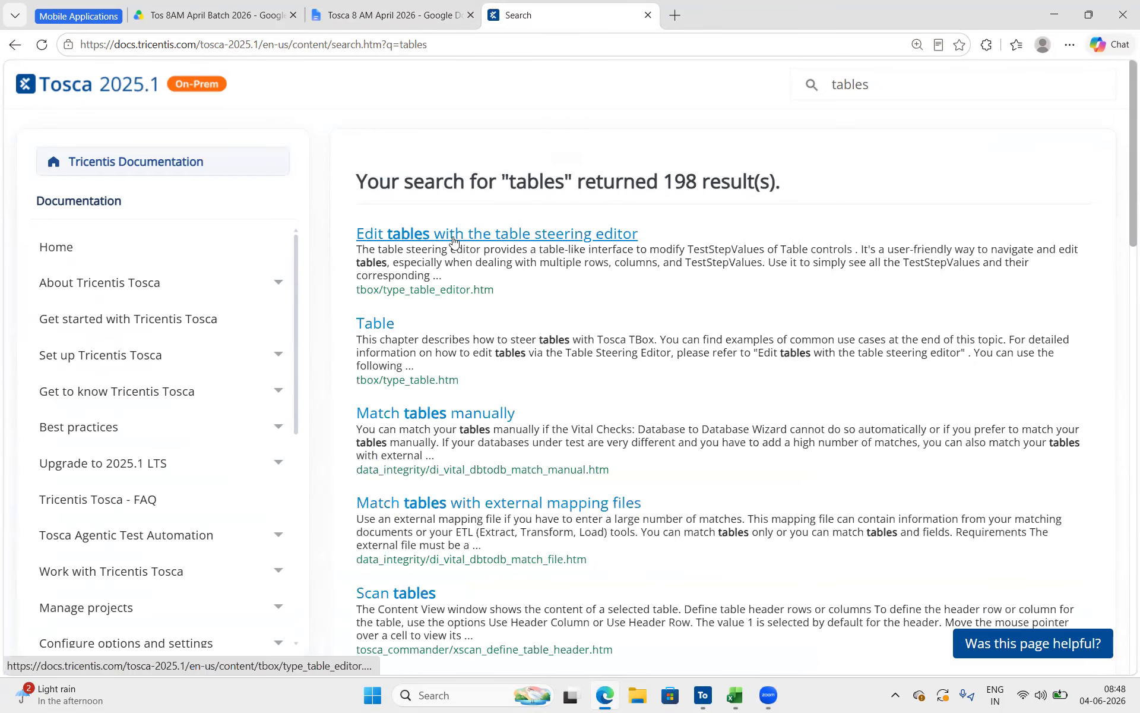
left_click(379, 327)
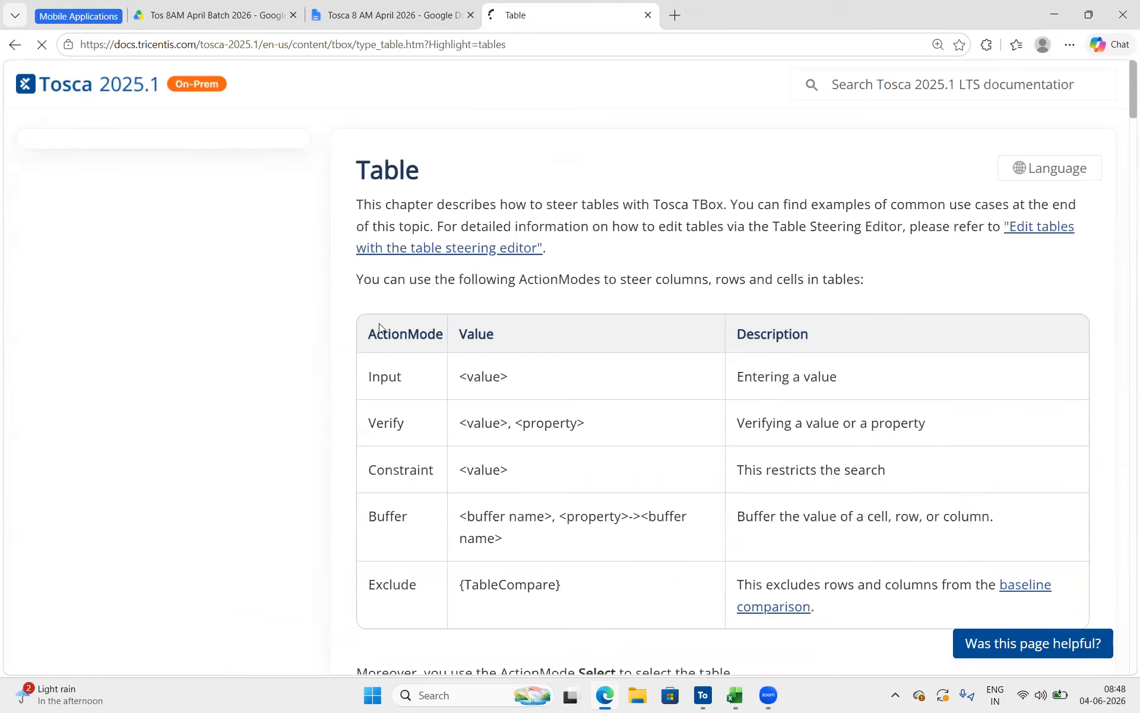
Look through the Table documentation topic to its end and copy the page's web address
scroll(514, 445, "down", 20)
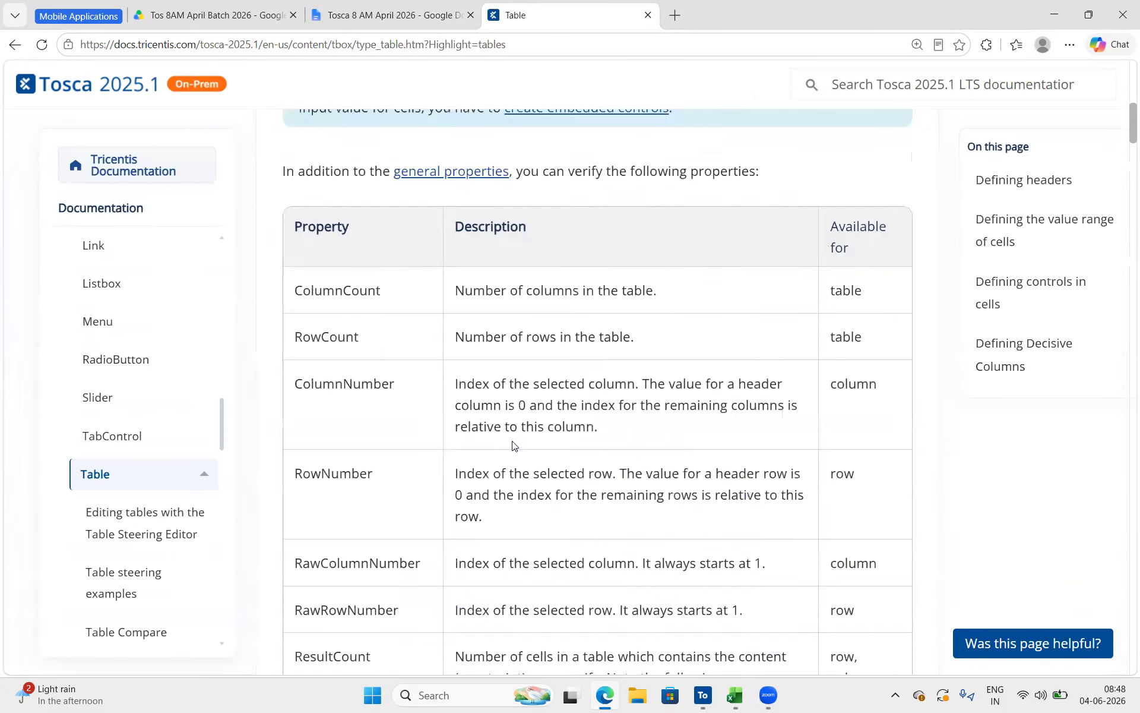
scroll(513, 446, "down", 15)
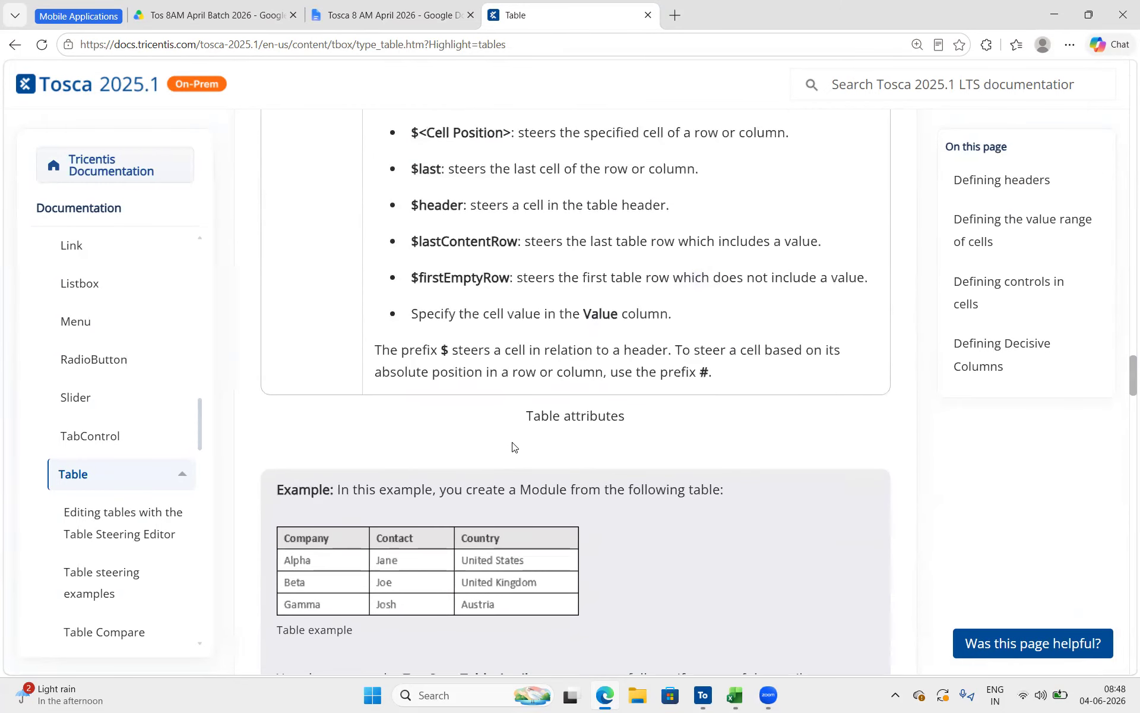
scroll(514, 446, "down", 10)
scroll(513, 447, "down", 12)
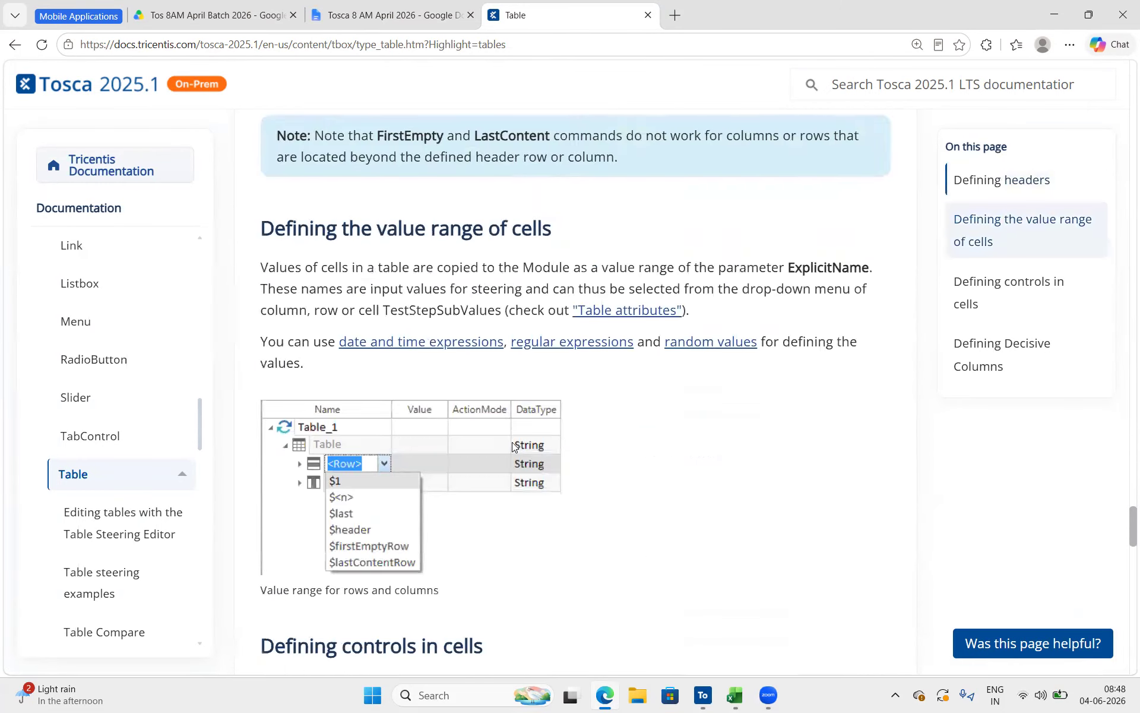
scroll(512, 442, "down", 10)
scroll(516, 310, "up", 15)
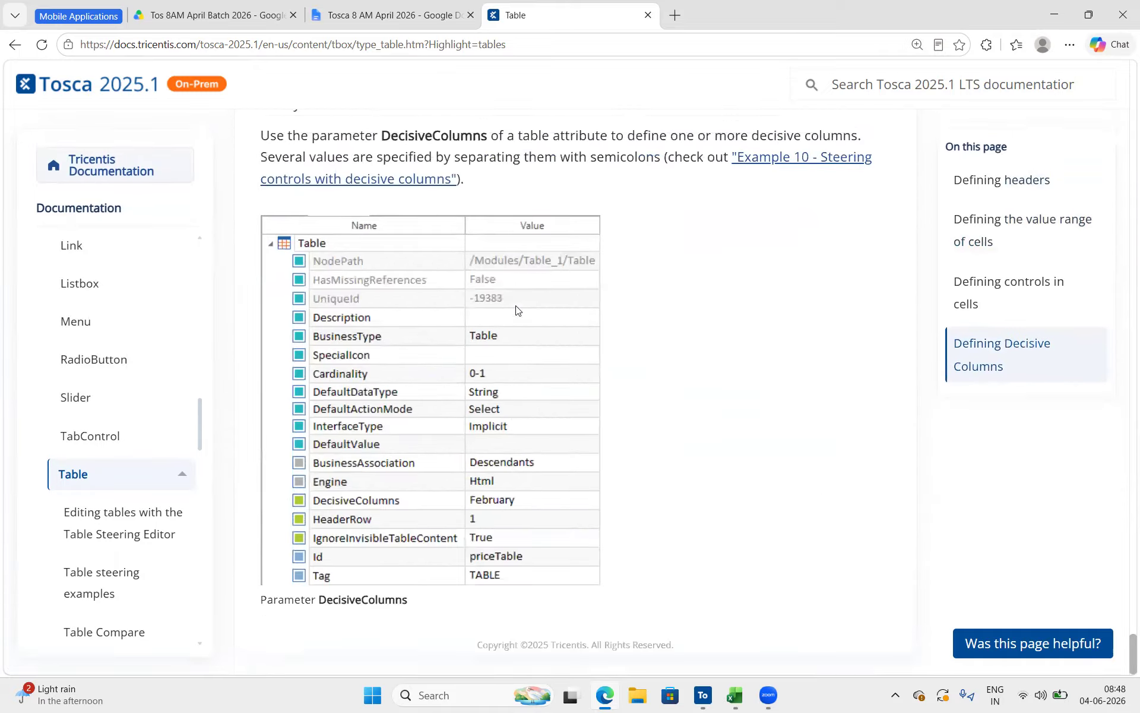
scroll(516, 309, "up", 5)
left_click(564, 48)
Return to the Tosca 8 AM April 2026 document and paste the Table page link below Table → rows, column under Tables : Dynamic web
left_click(402, 5)
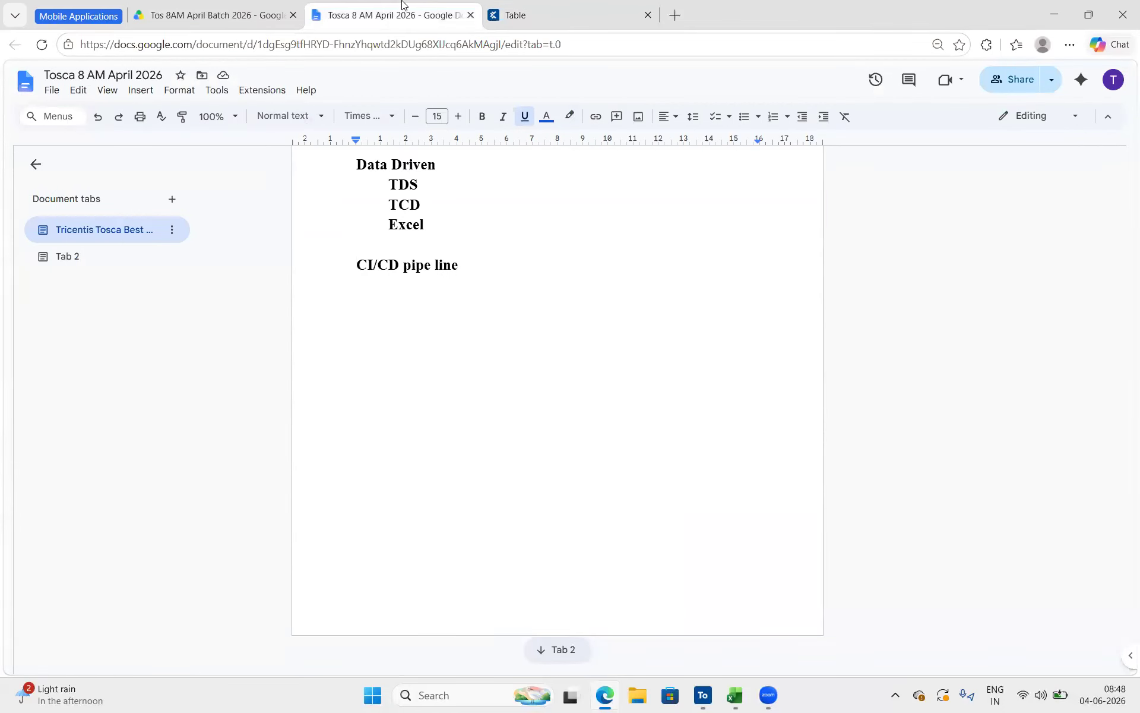
scroll(453, 262, "up", 10)
key("super+d")
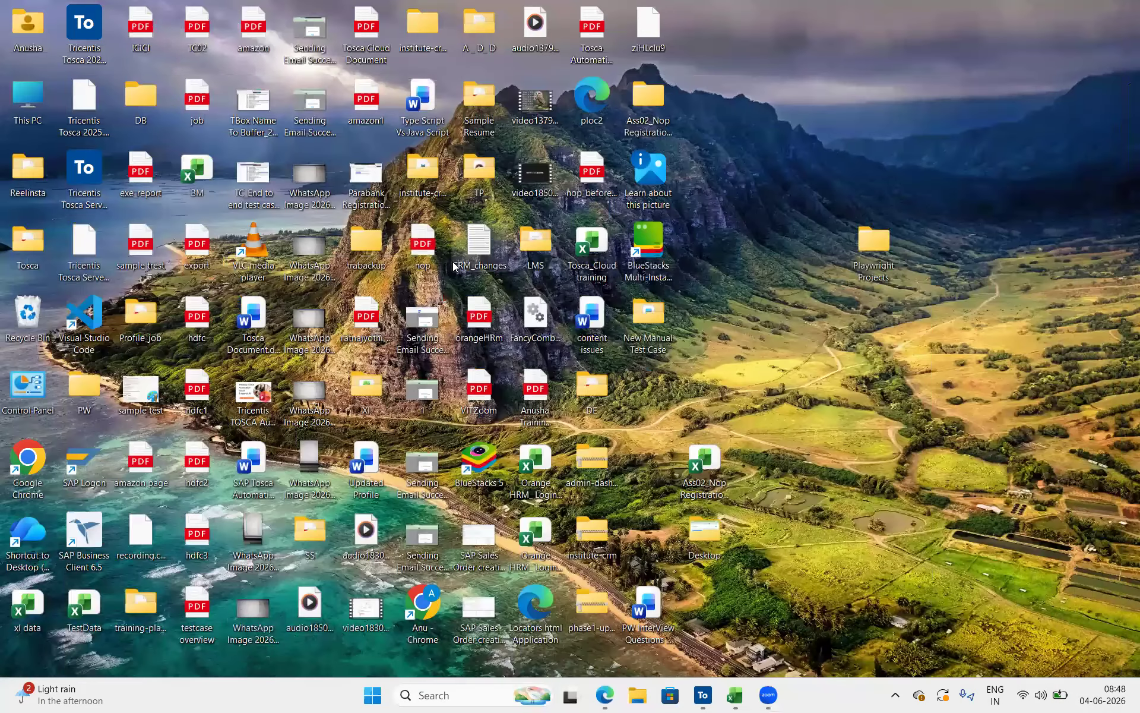
key("super+d")
scroll(461, 209, "up", 10)
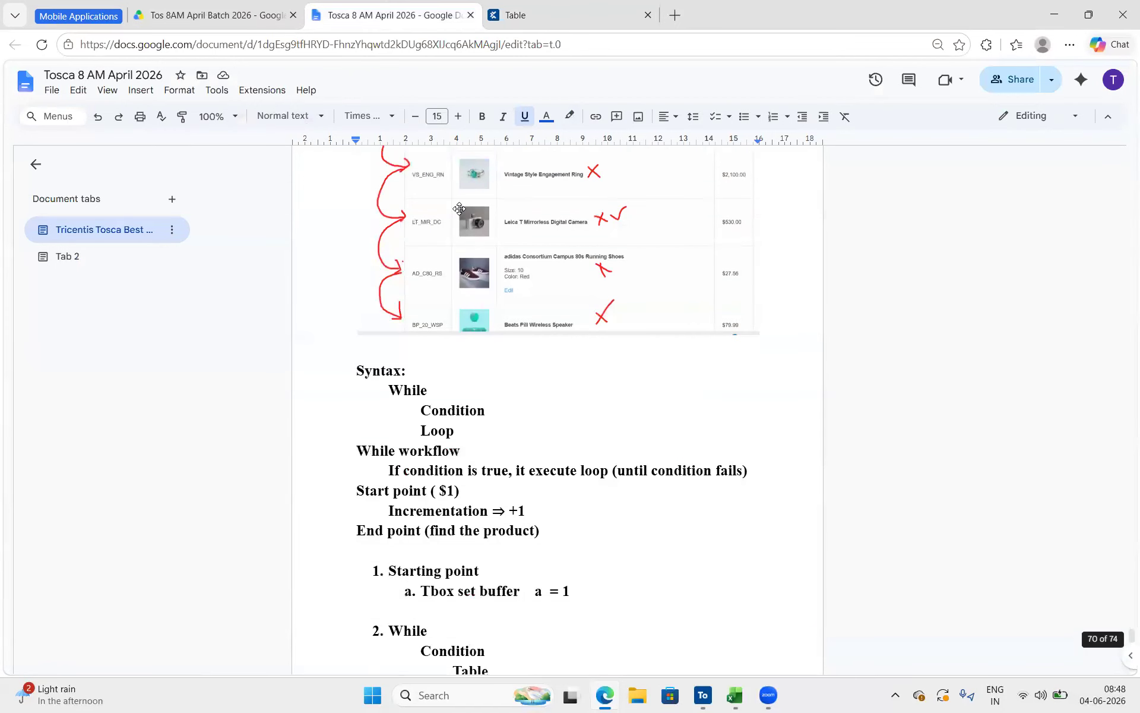
scroll(461, 209, "up", 20)
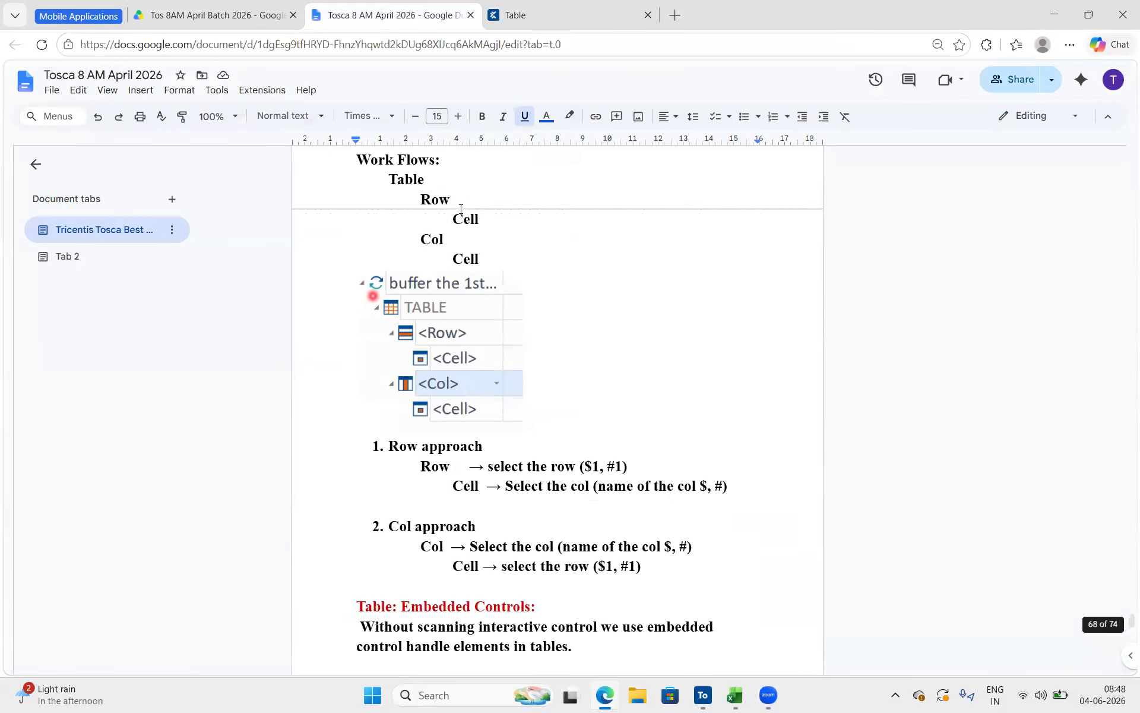
scroll(459, 208, "up", 20)
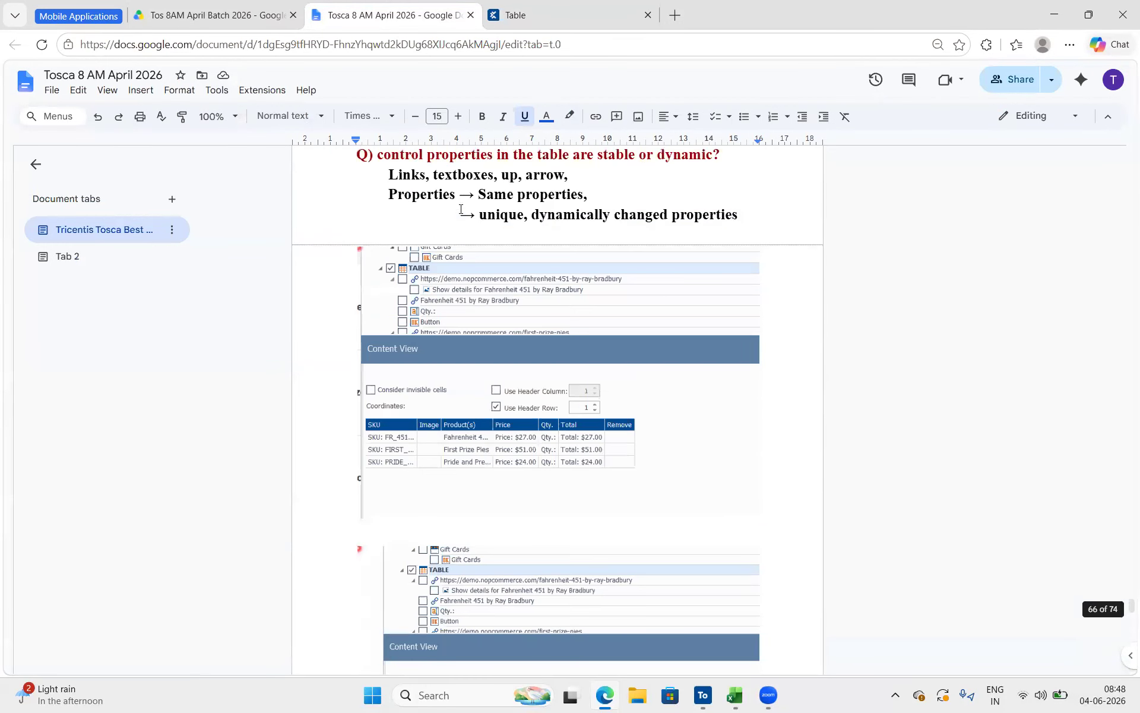
scroll(393, 402, "up", 10)
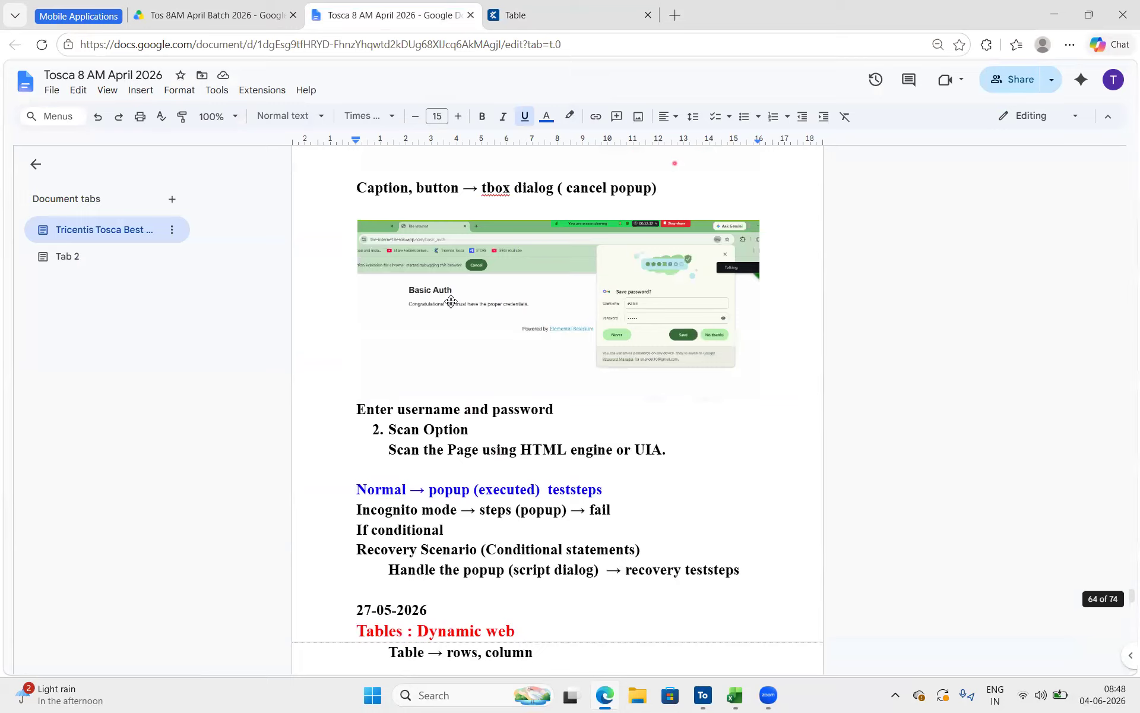
scroll(451, 302, "up", 10)
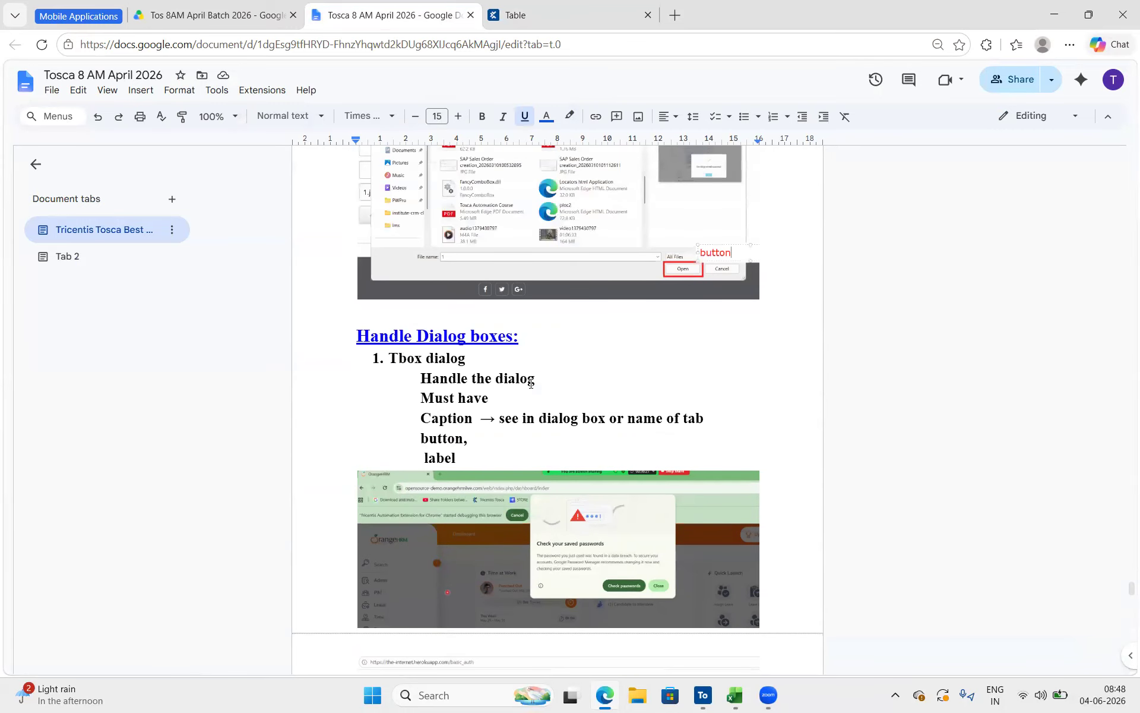
scroll(573, 349, "down", 12)
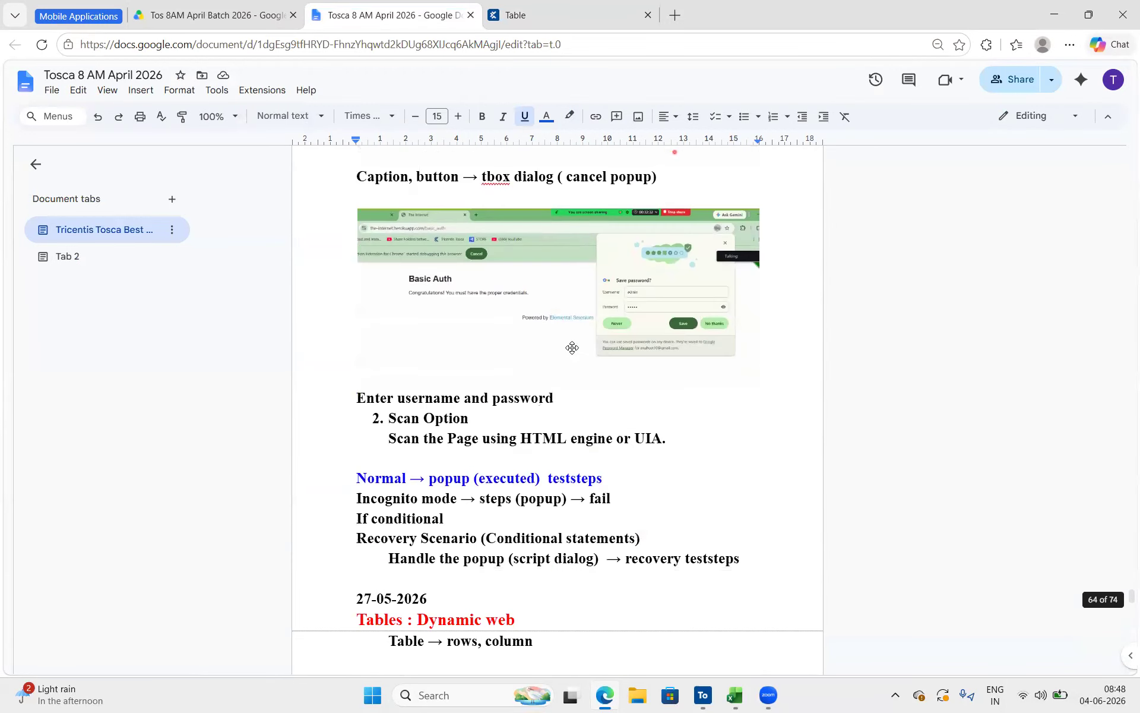
scroll(632, 468, "down", 5)
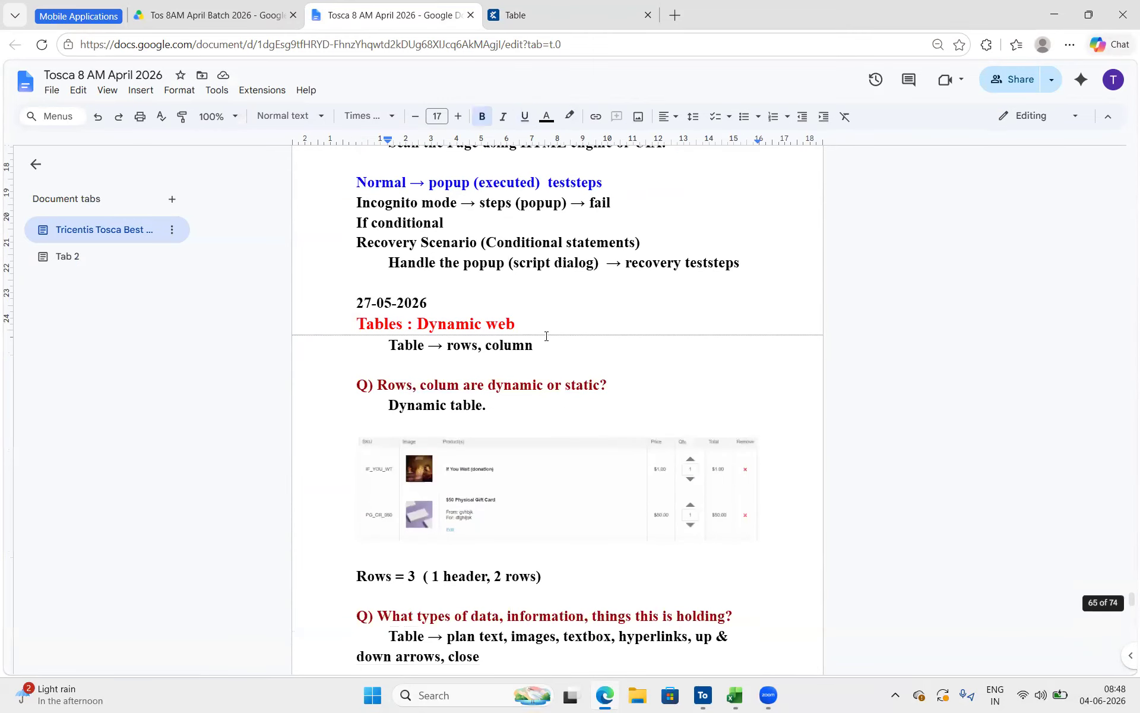
left_click(519, 364)
type("Table")
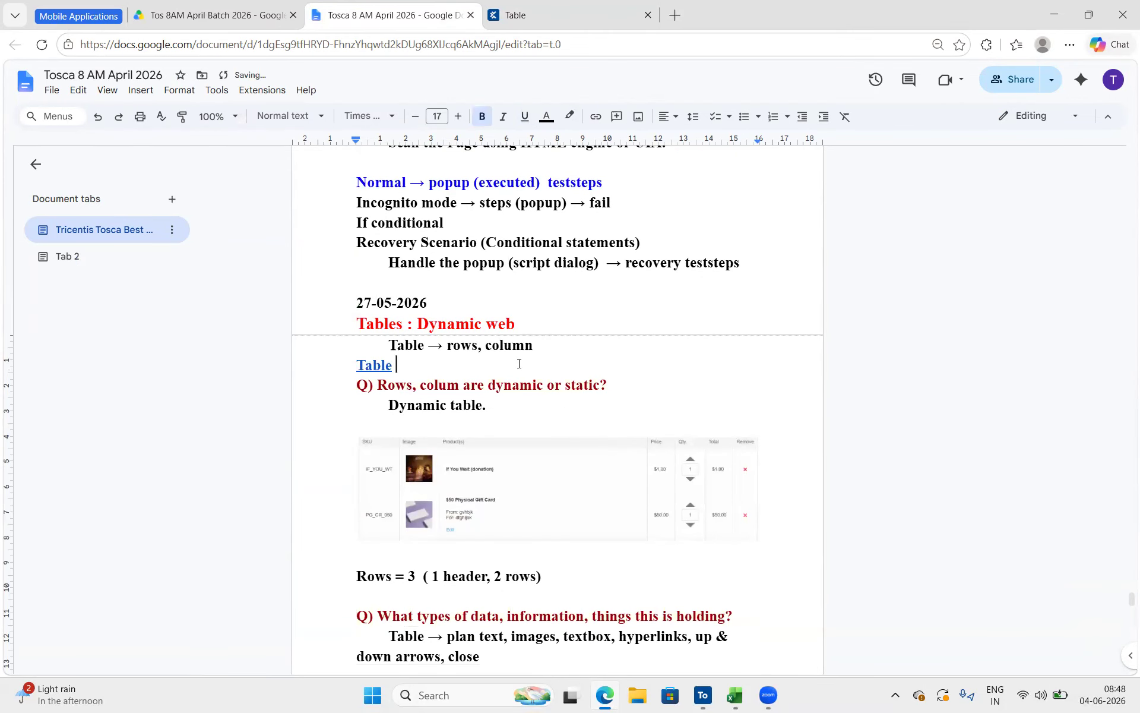
Replace the Table link title under Tables : Dynamic web with its full web address and enlarge the address text
left_click(381, 362)
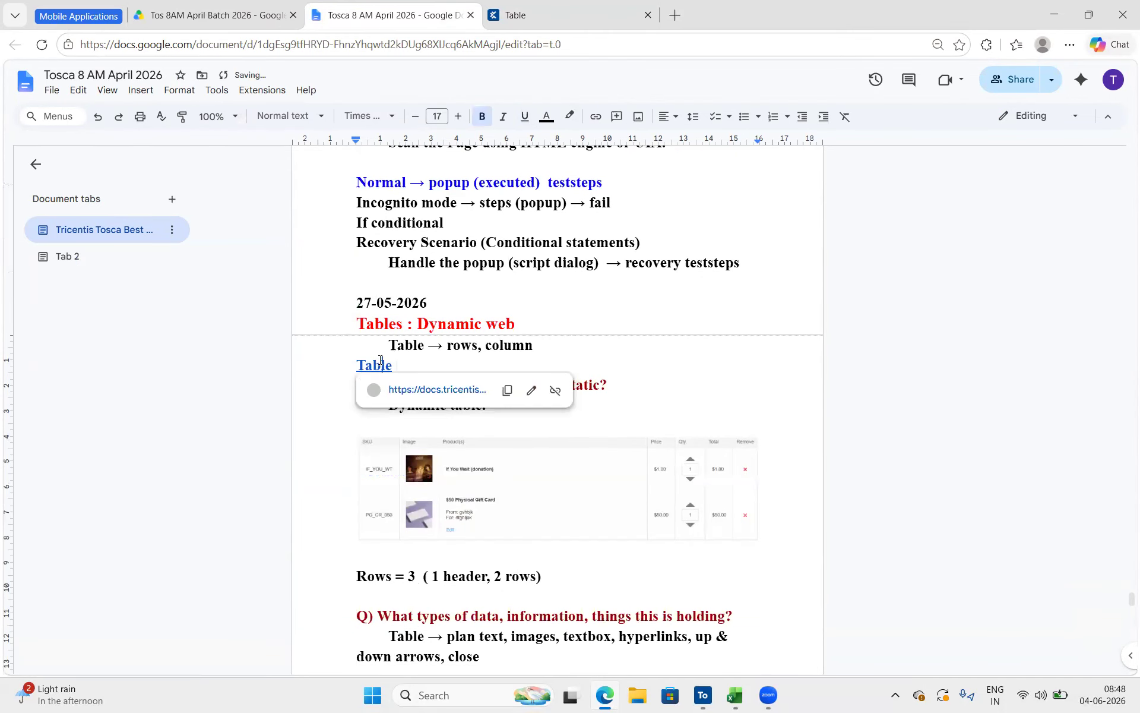
left_click(506, 389)
key("shift+Home")
key("ctrl+v")
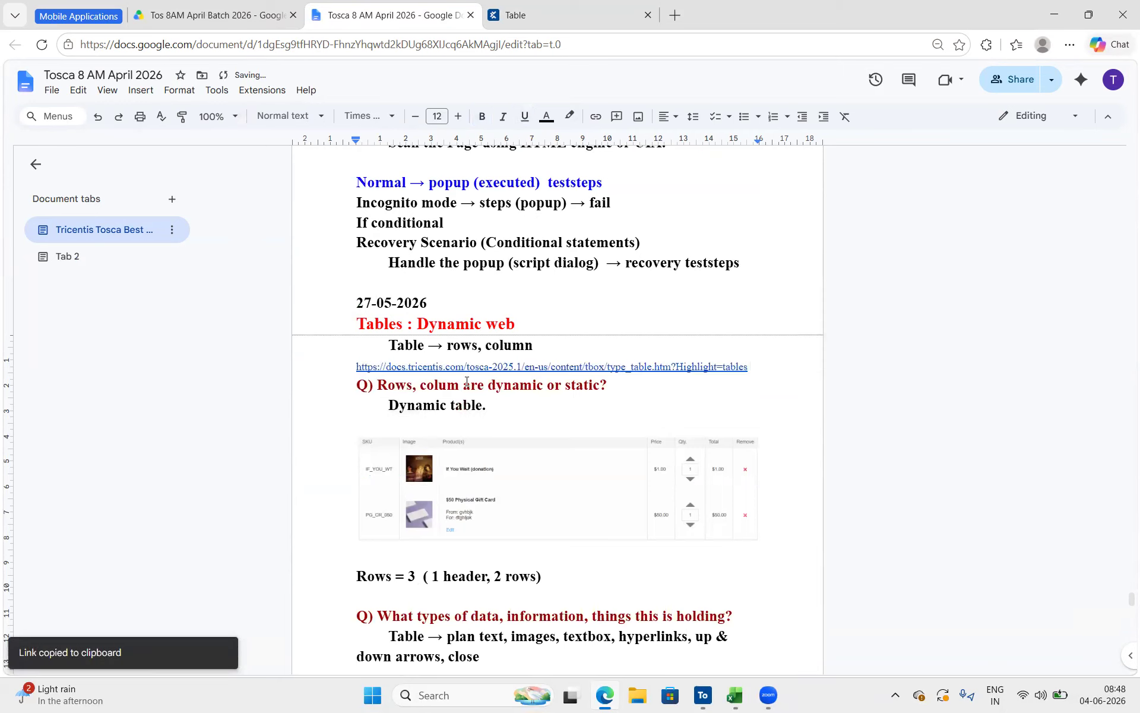
key("shift+Home")
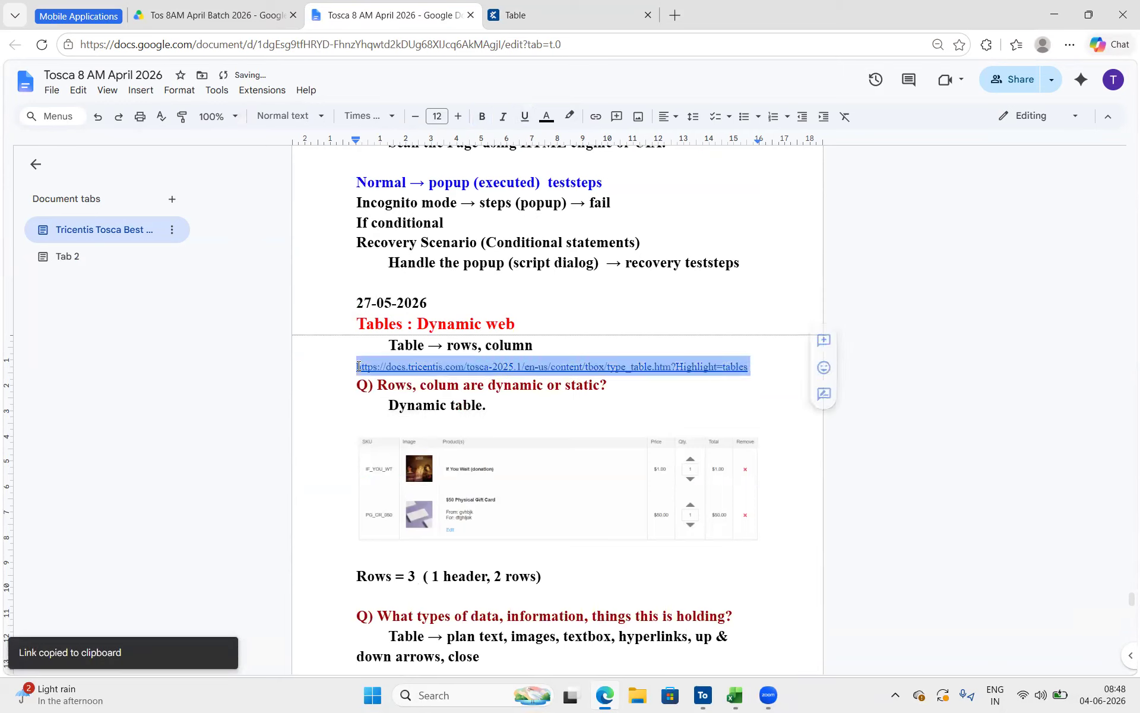
left_click(457, 117)
left_click(457, 117)
left_click(457, 117)
left_click(457, 117)
left_click(457, 117)
left_click(488, 261)
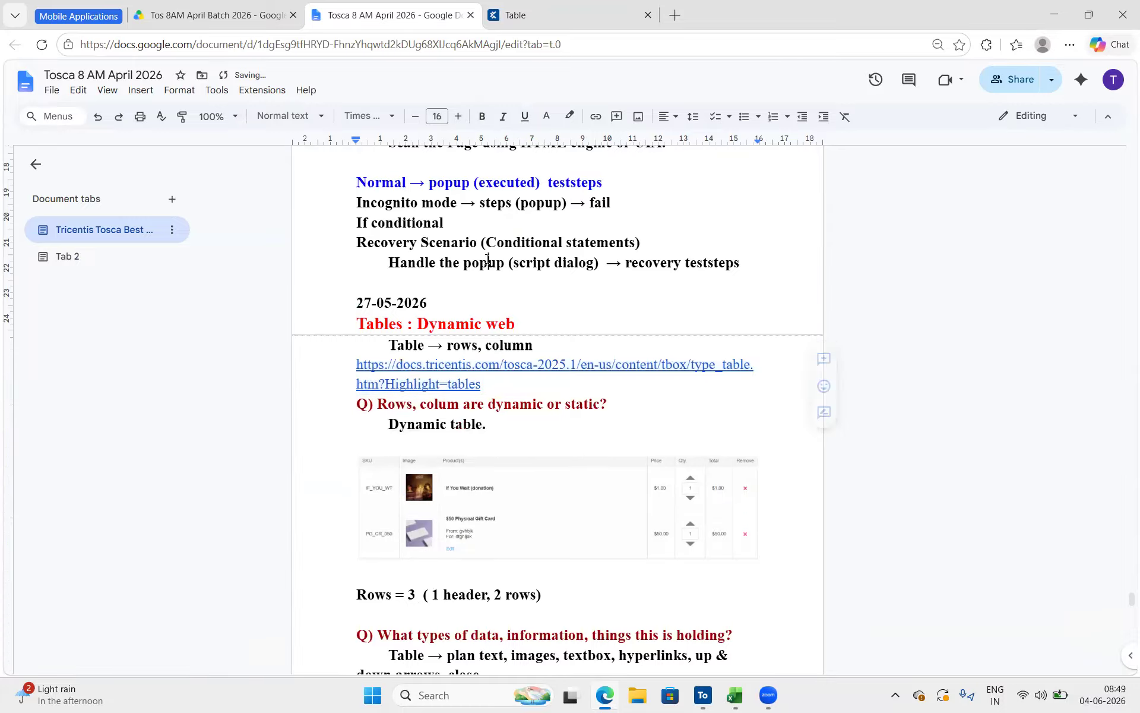
Search the Tosca 2025.1 documentation for Excel standard and open the Engines Modules in the Standard subset topic
left_click(549, 12)
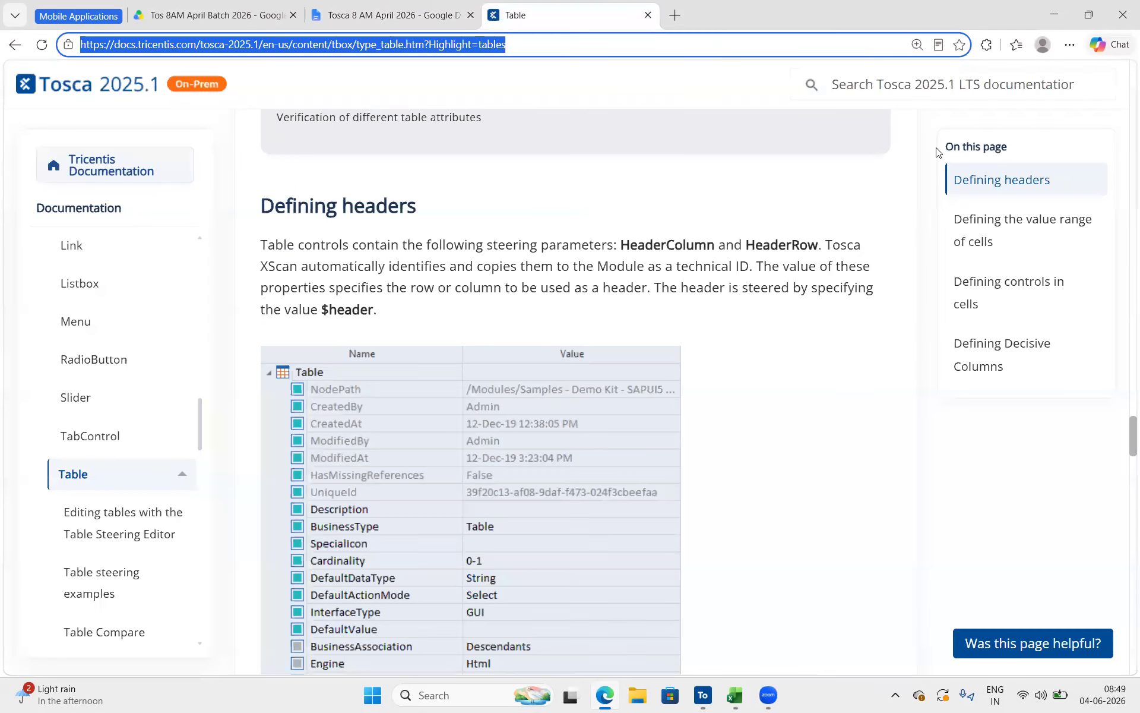
left_click(895, 84)
type("Excel")
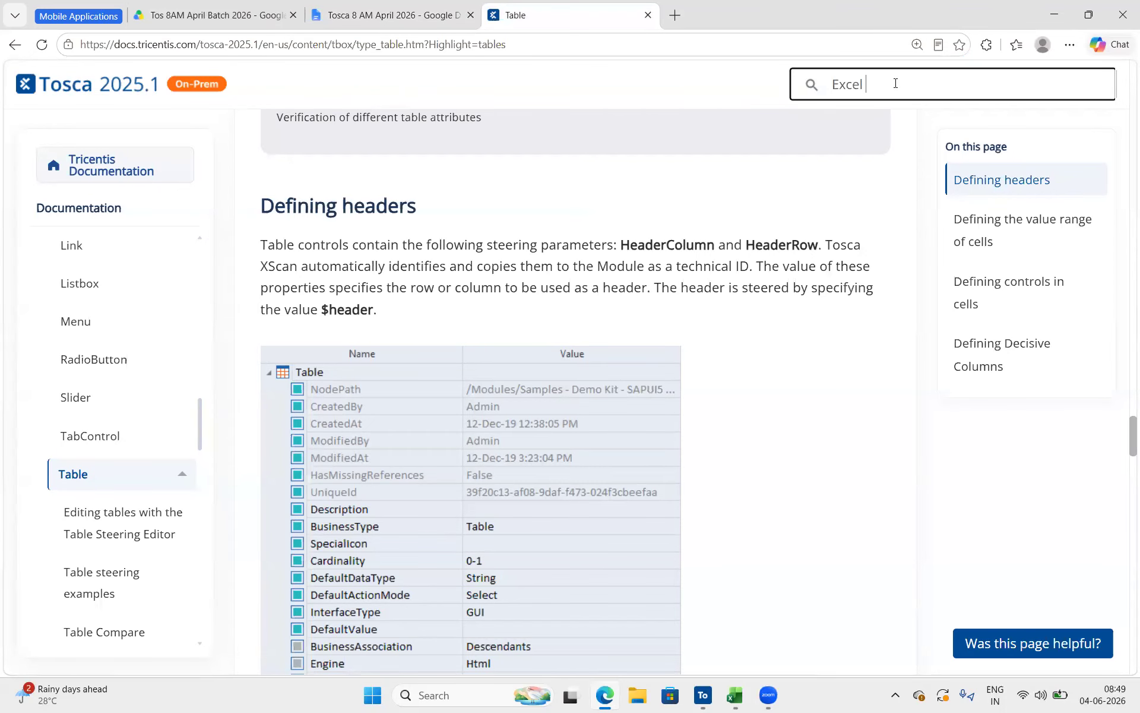
type(" standard")
key("Return")
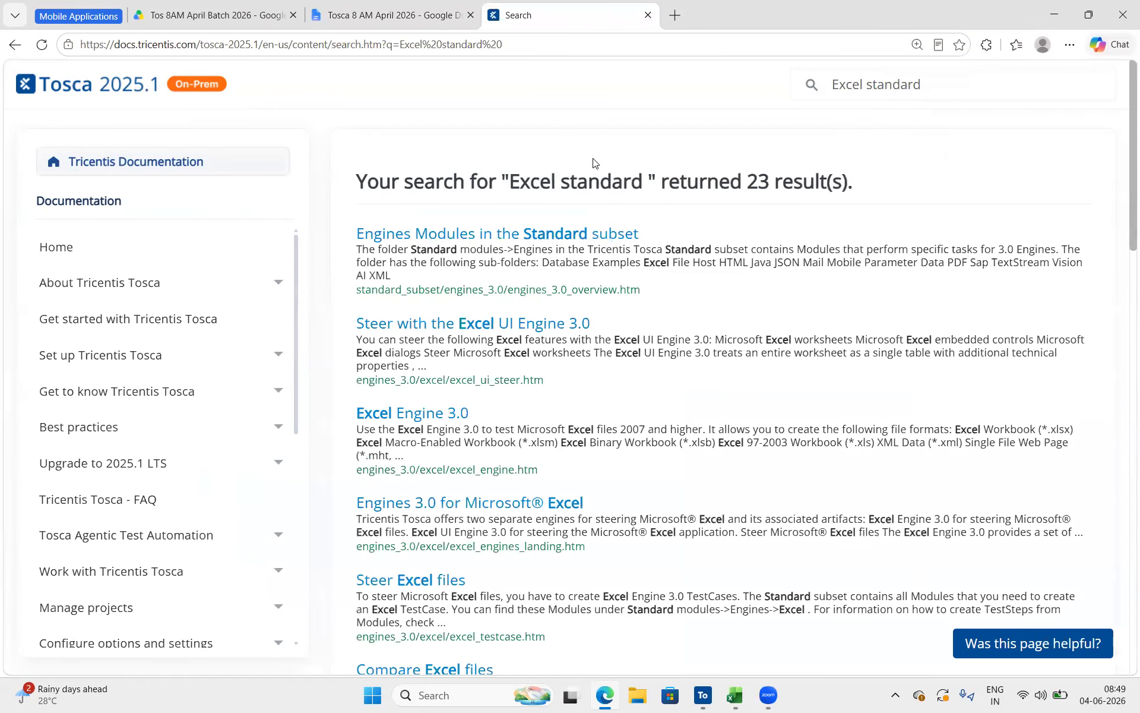
left_click(560, 238)
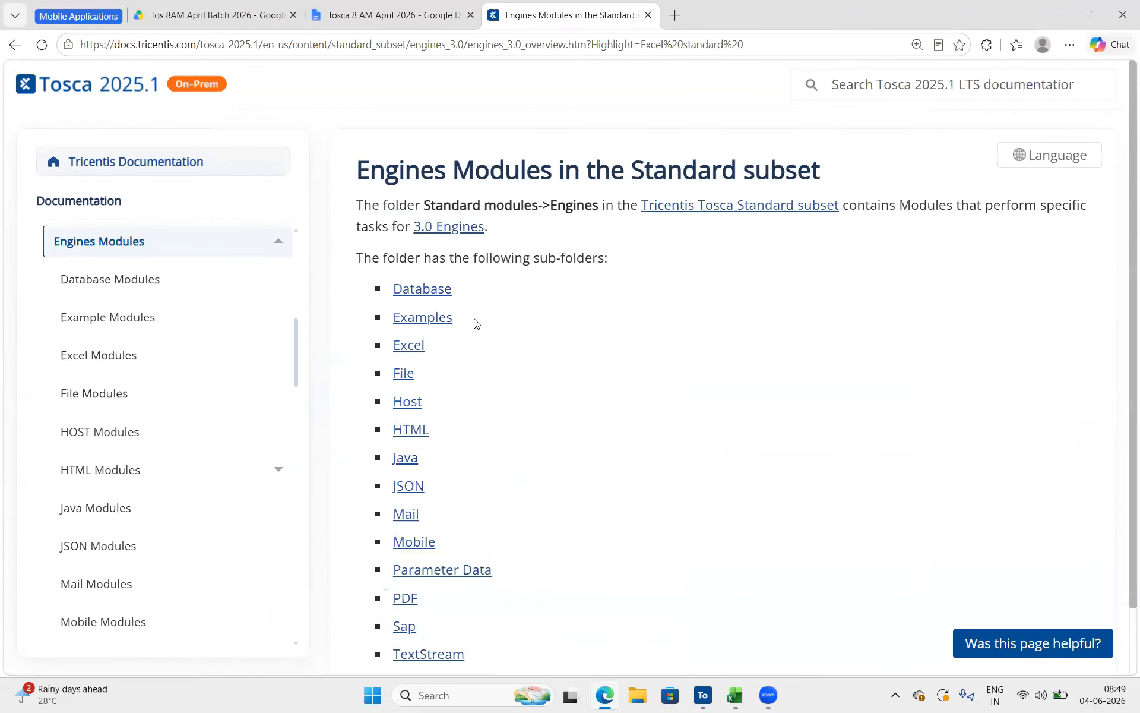
Open the Excel and PDF sub-folder links of the Engines Modules topic in separate new browser tabs
scroll(448, 486, "down", 2)
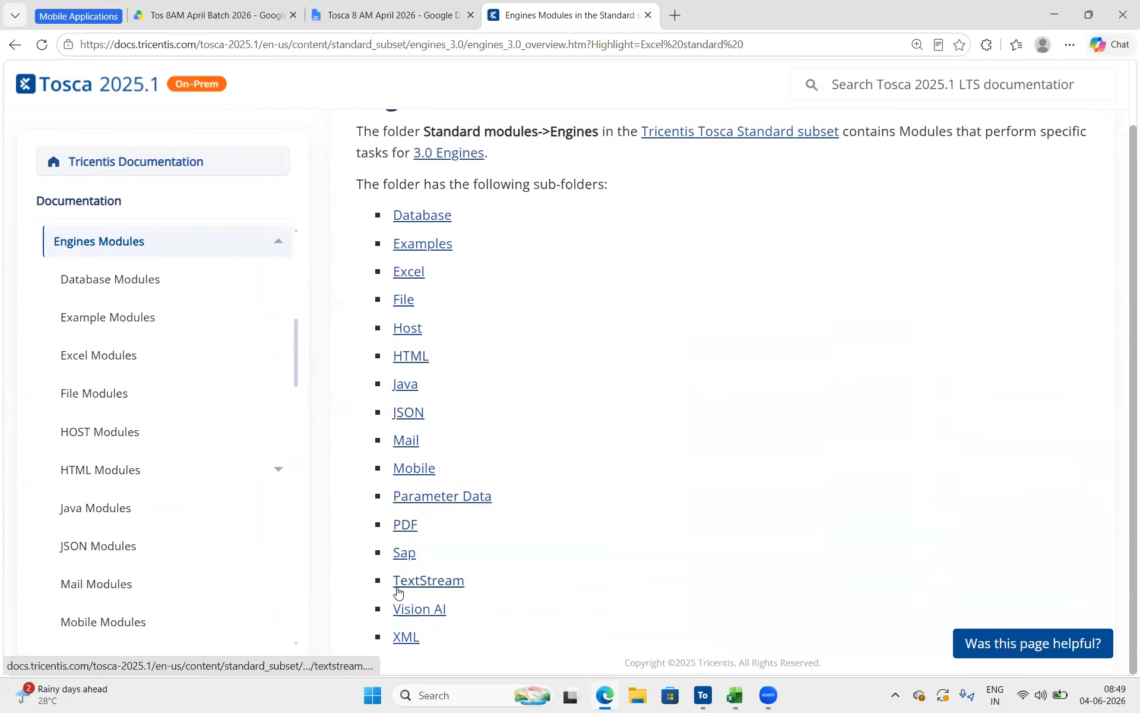
right_click(407, 275)
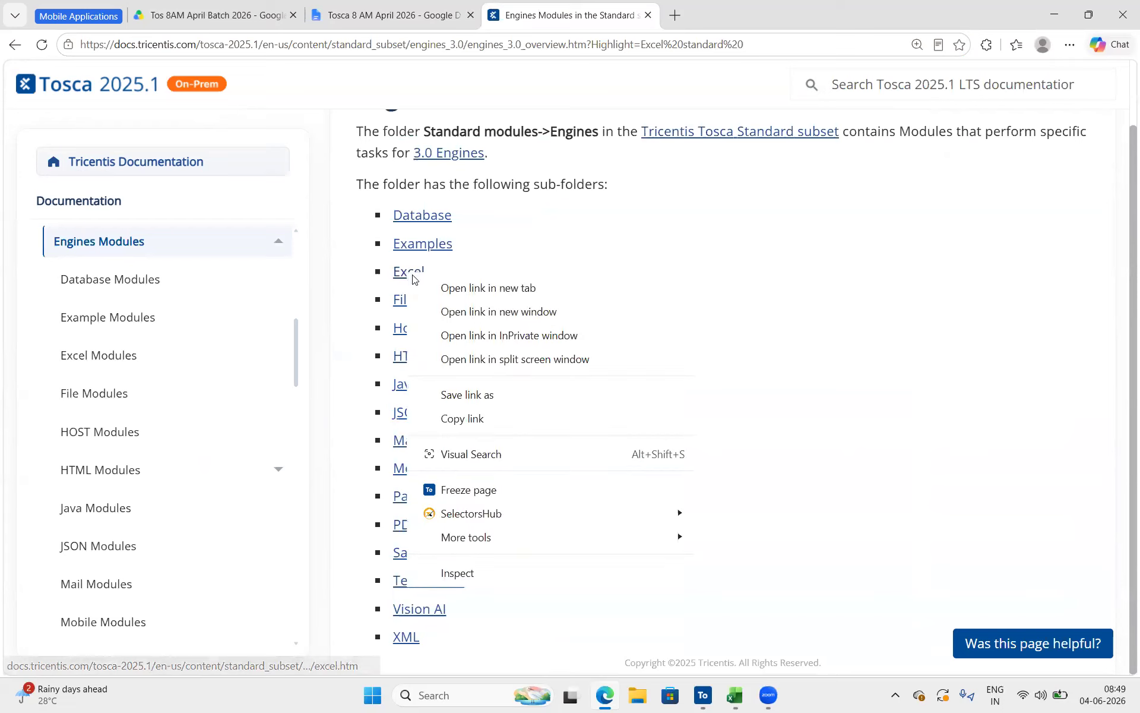
left_click(450, 290)
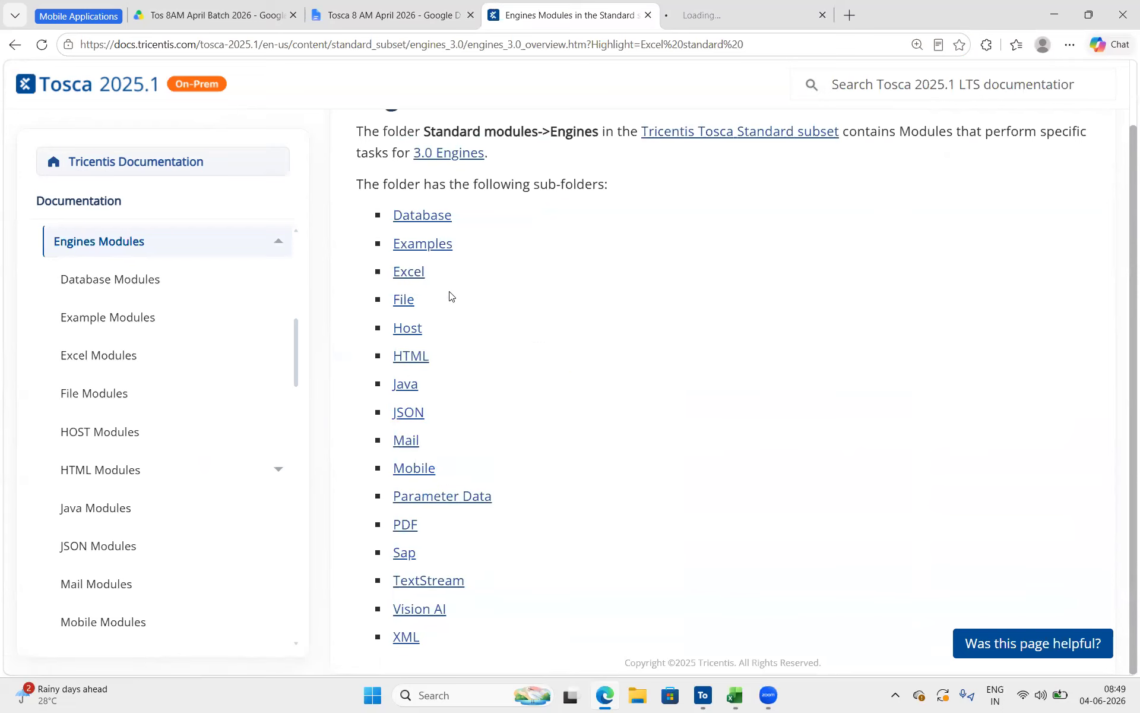
right_click(396, 513)
left_click(482, 224)
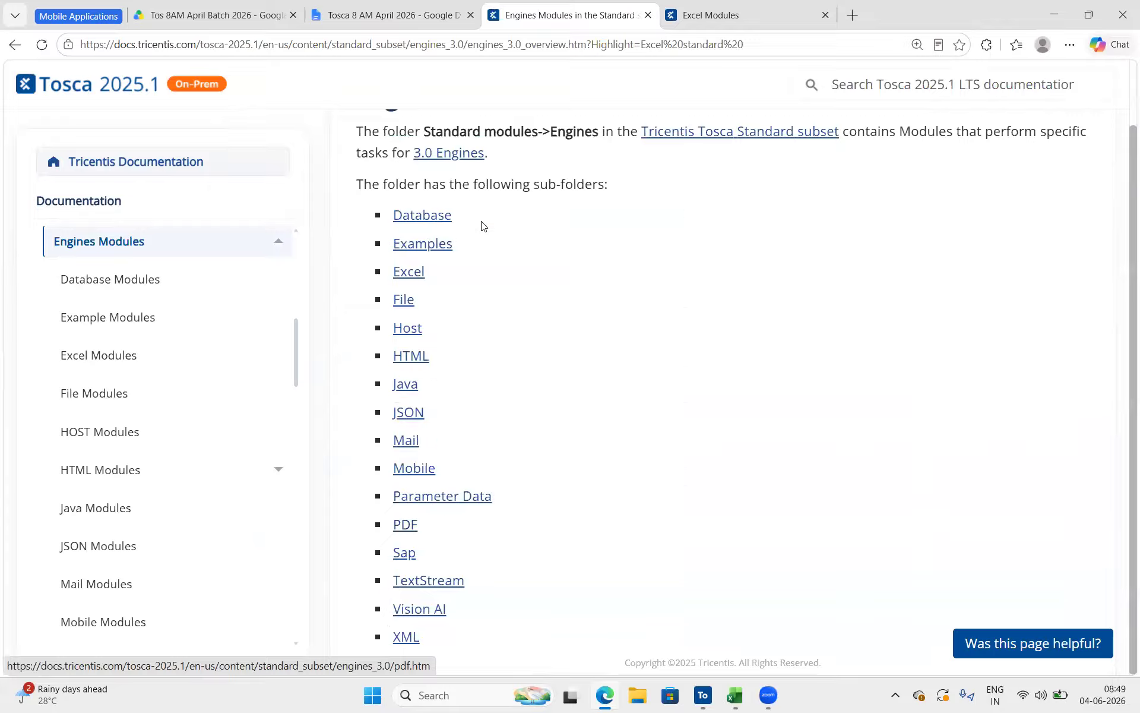
Look through the Excel Modules documentation down to the file compare attributes and copy the page's web address
left_click(757, 15)
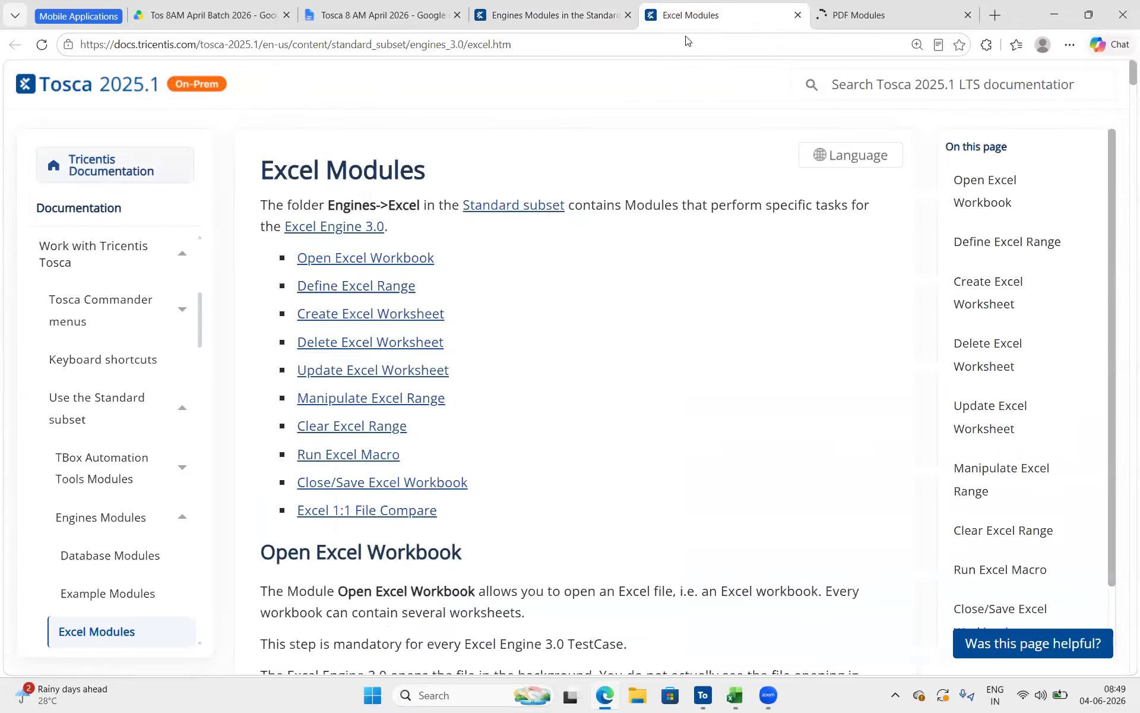
scroll(476, 428, "down", 10)
scroll(476, 428, "down", 10)
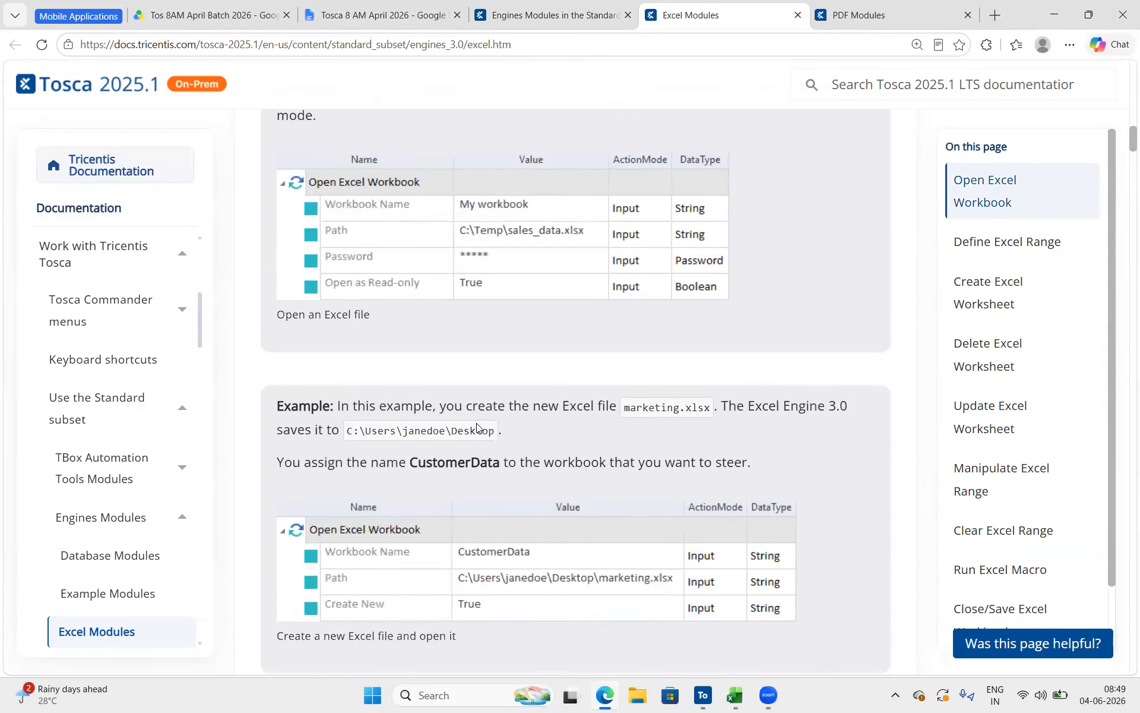
scroll(477, 426, "down", 15)
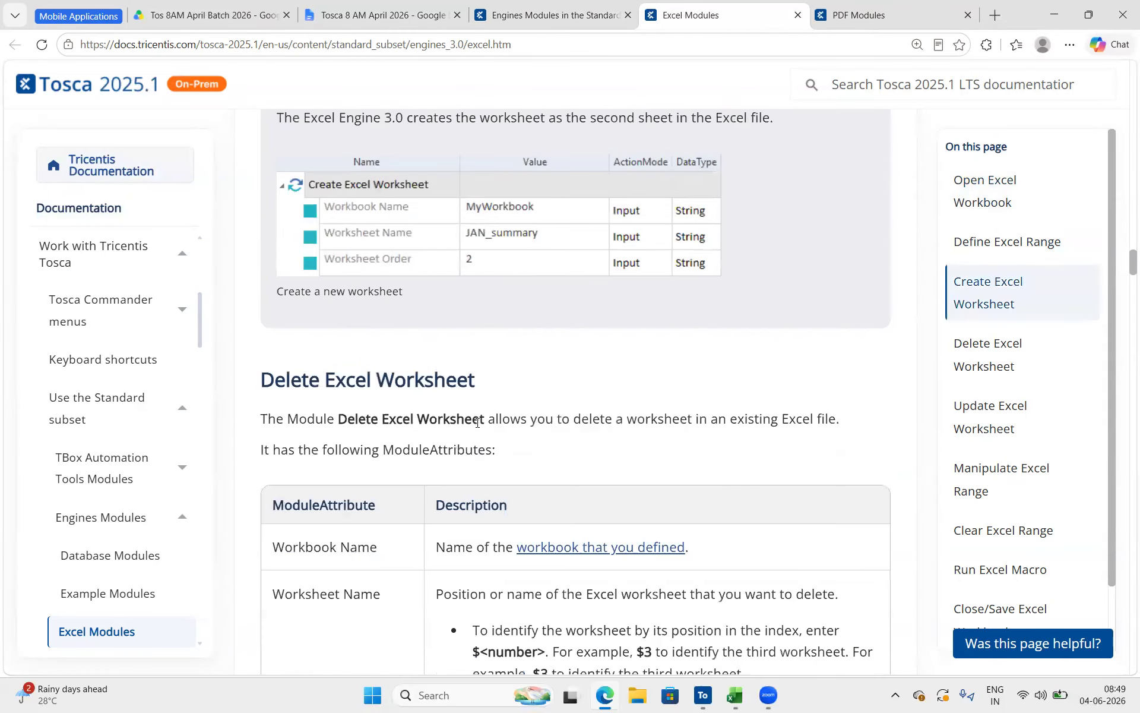
scroll(477, 422, "down", 15)
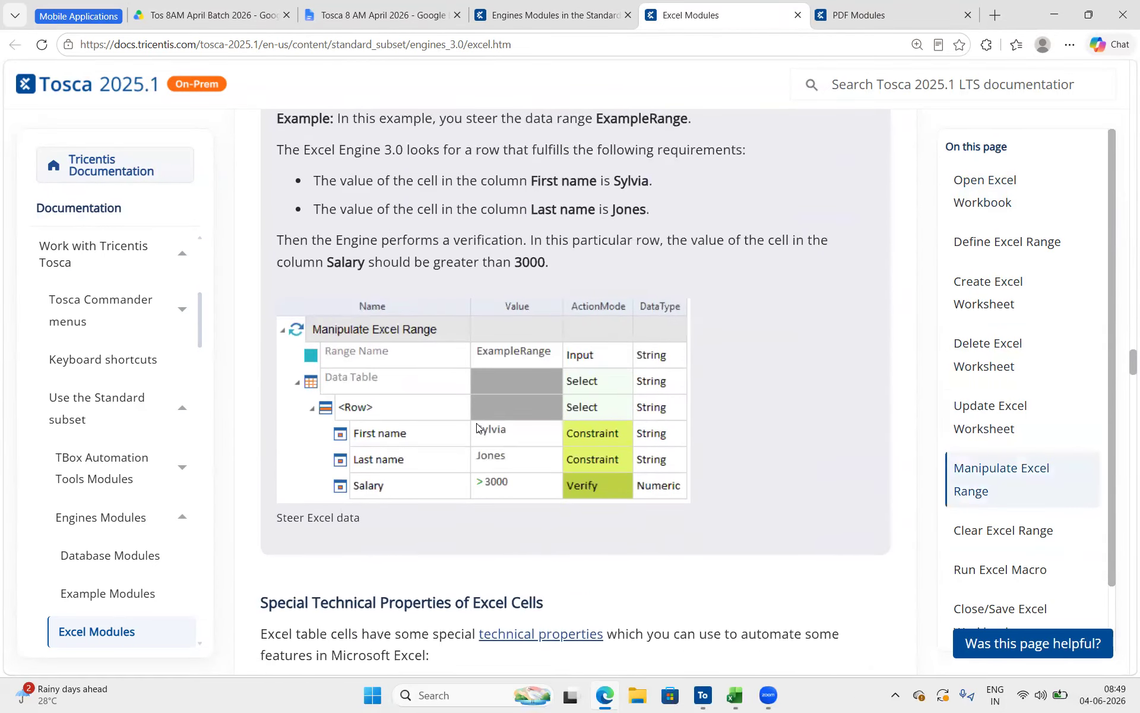
scroll(477, 426, "down", 15)
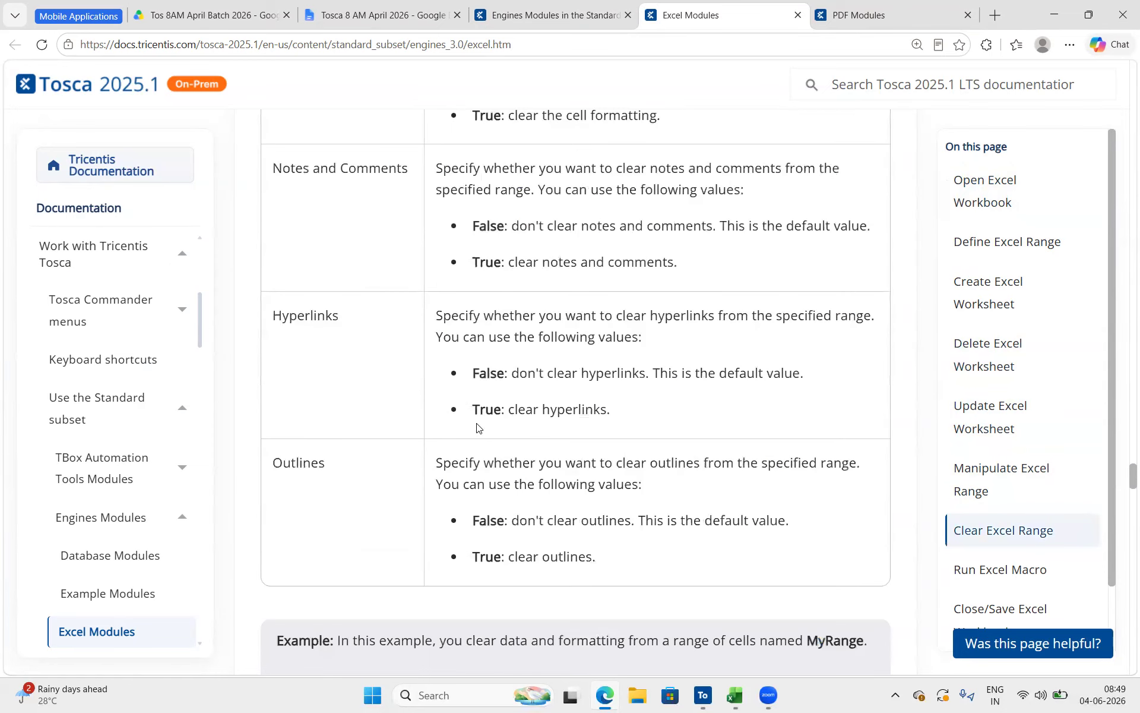
scroll(477, 427, "down", 12)
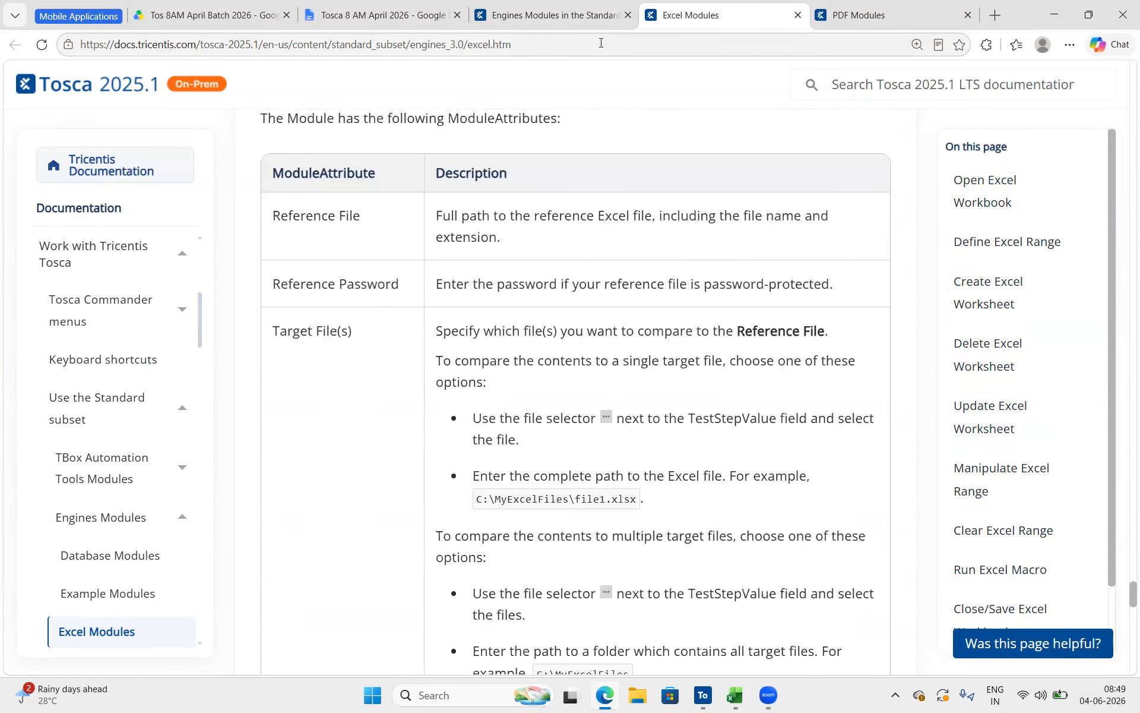
left_click(601, 42)
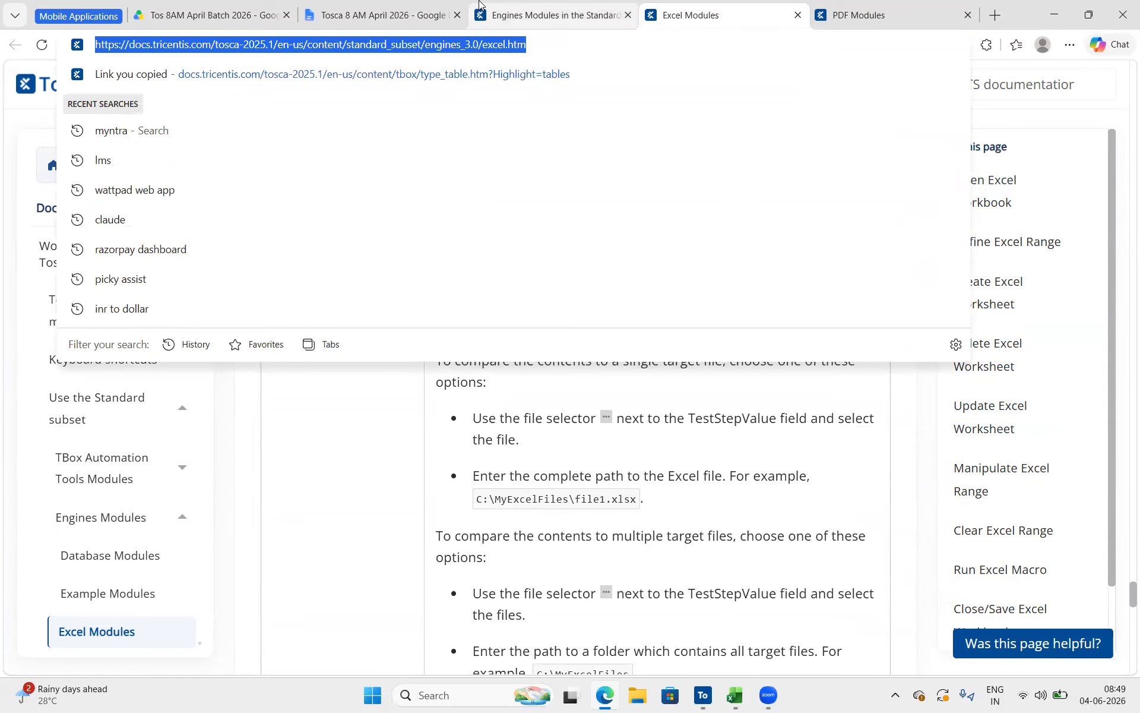
Return to the Tosca 8 AM April 2026 document and paste the Excel Modules link on a new line below Excel operations
left_click(380, 15)
scroll(471, 408, "down", 20)
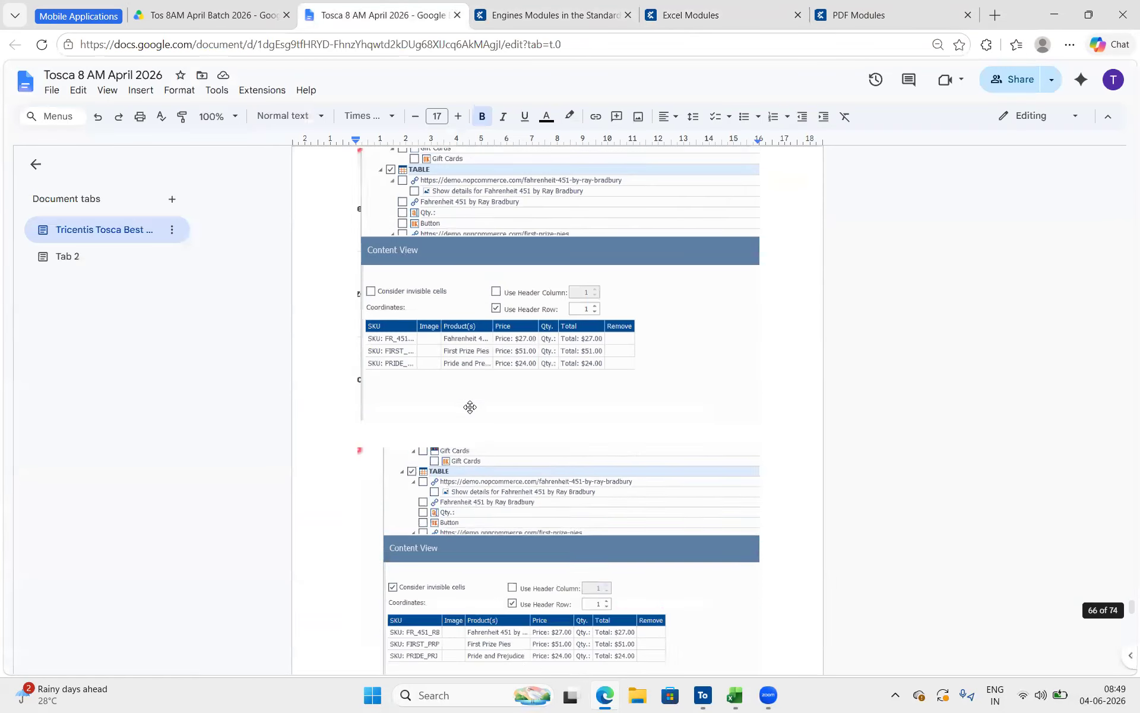
scroll(471, 407, "down", 15)
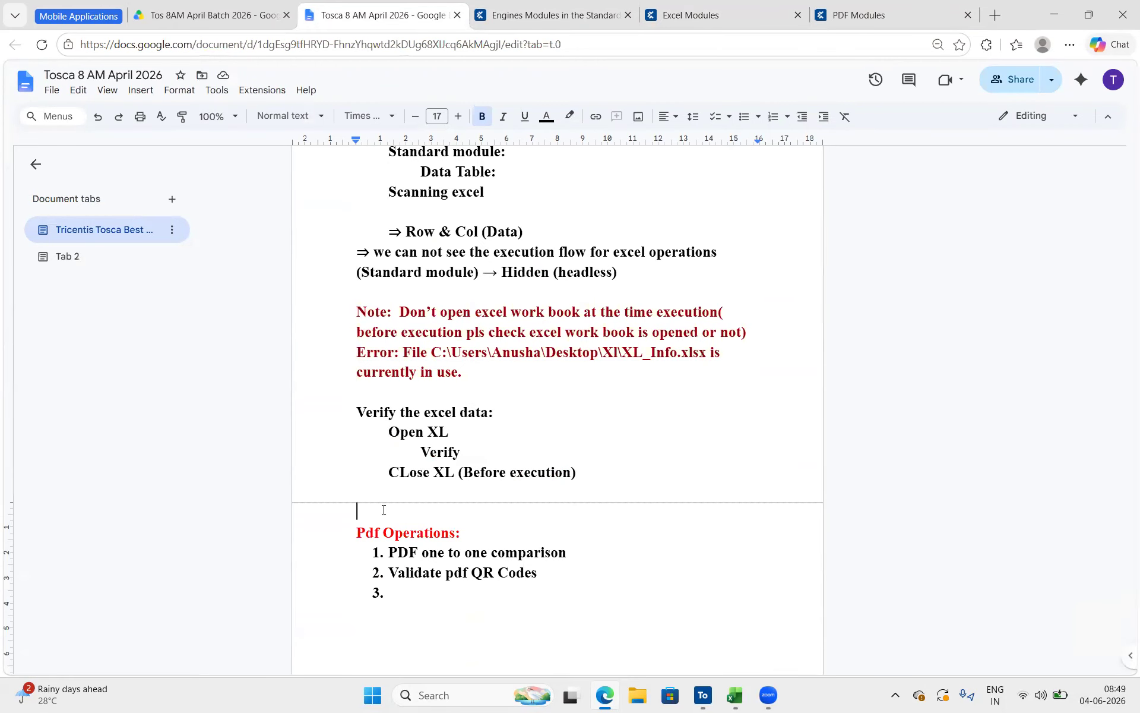
scroll(383, 510, "up", 5)
scroll(524, 340, "down", 2)
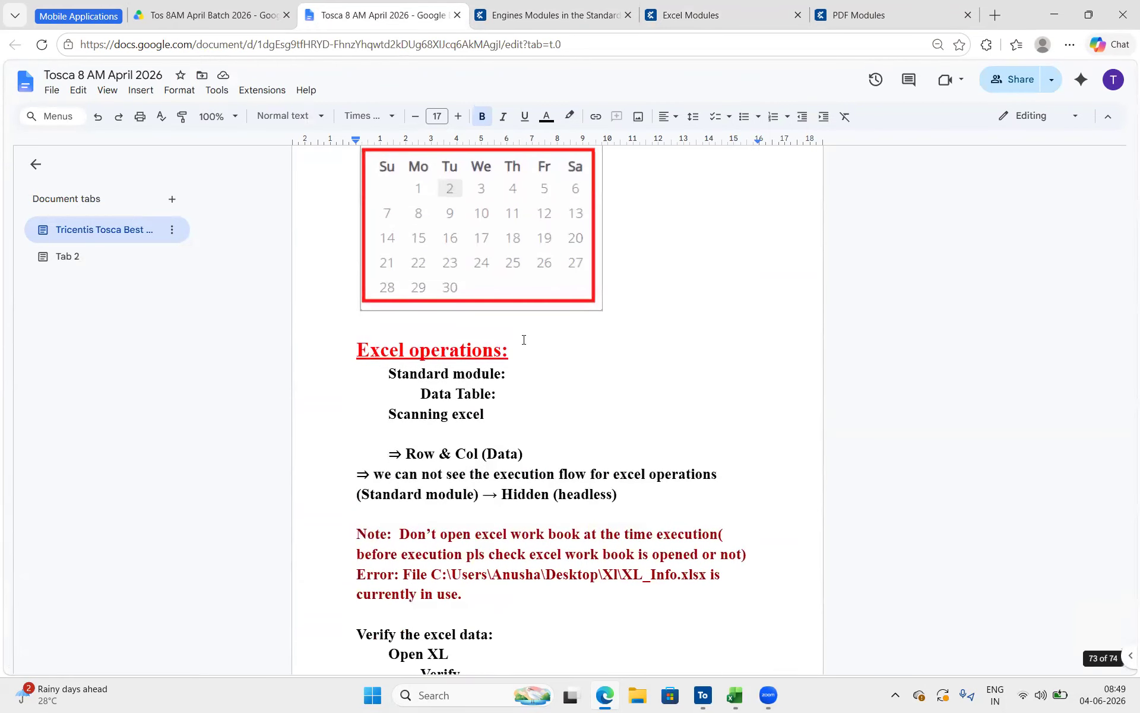
left_click(519, 373)
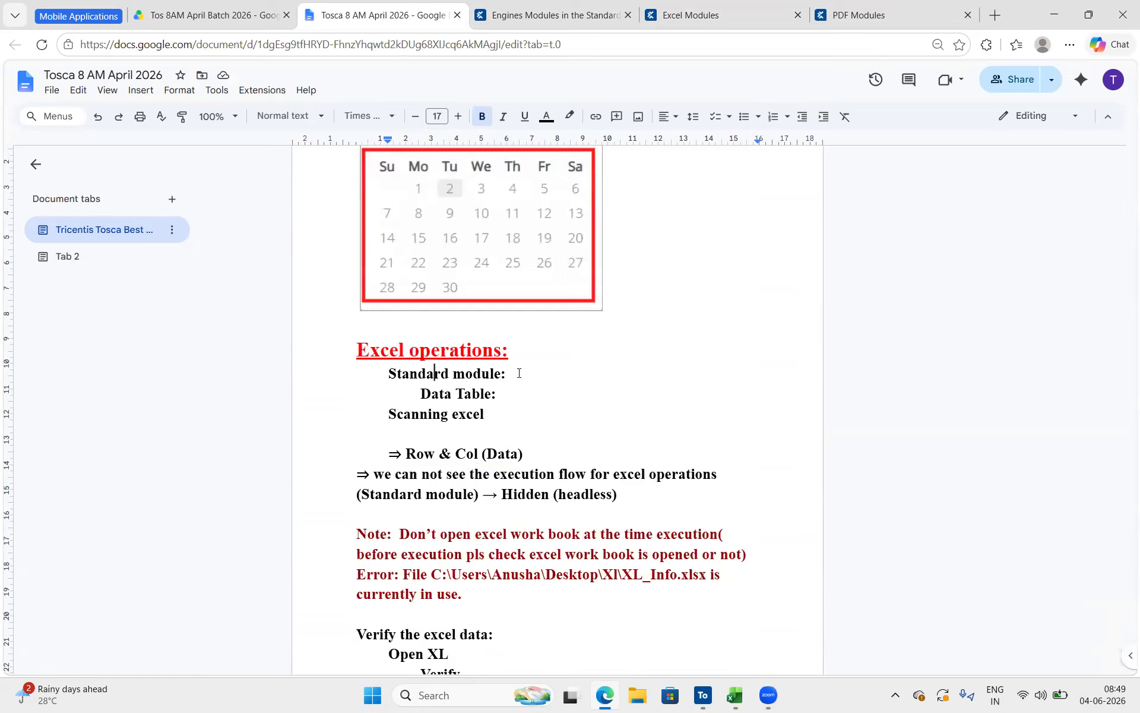
key("Return")
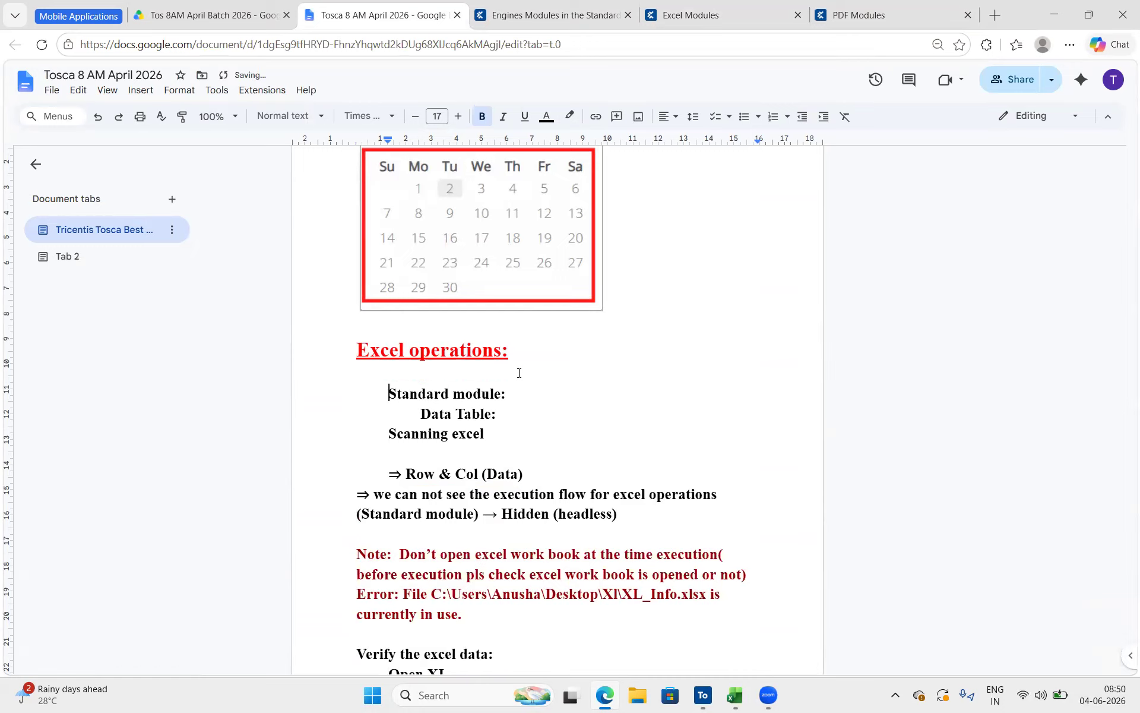
type("Excel Modules")
Replace the Excel Modules link title with its full web address and enlarge the address text
left_click(472, 373)
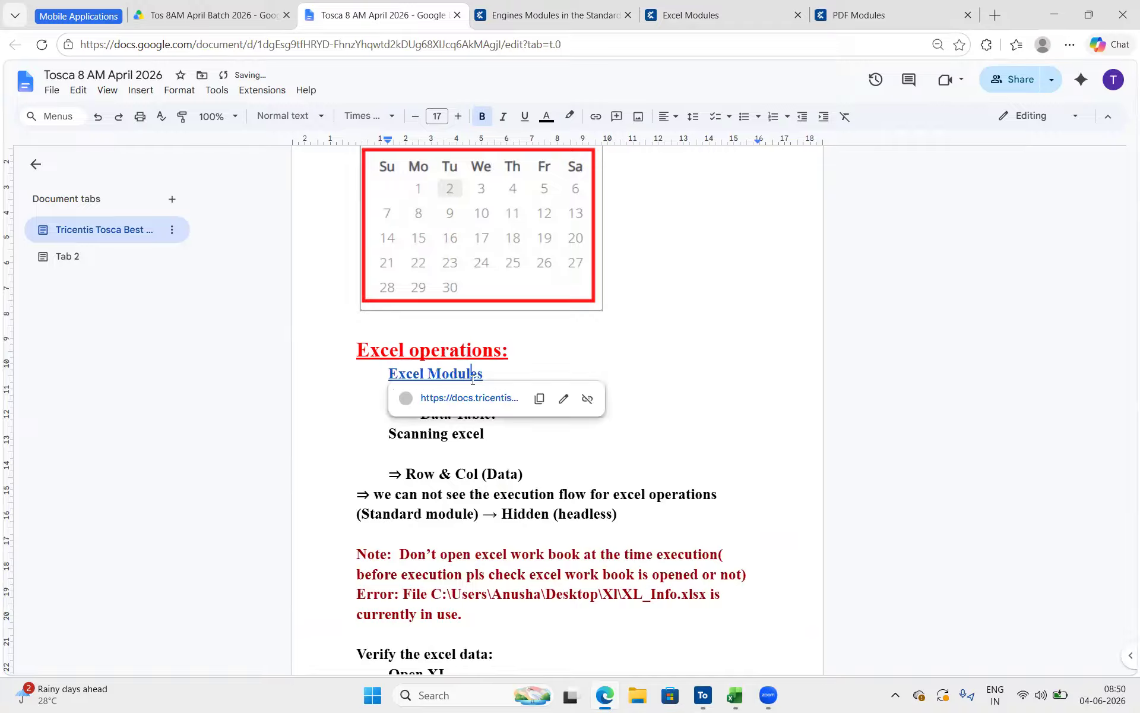
left_click(539, 399)
left_click_drag(487, 376, 358, 377)
key("ctrl+v")
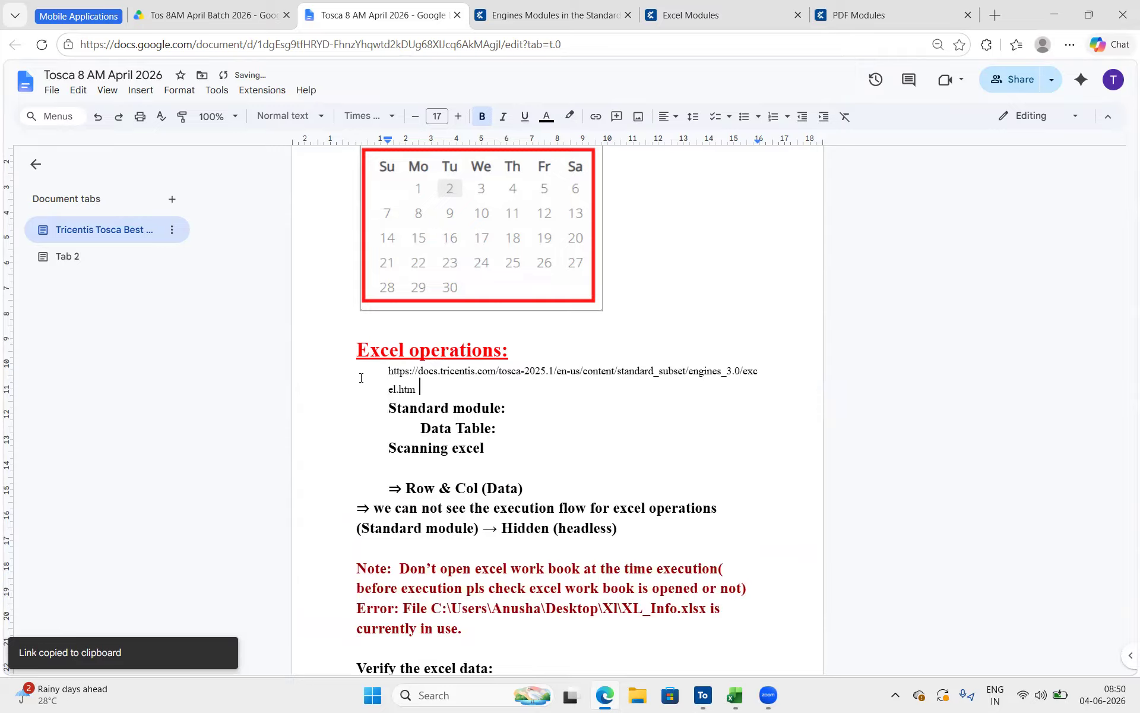
triple_click(384, 378)
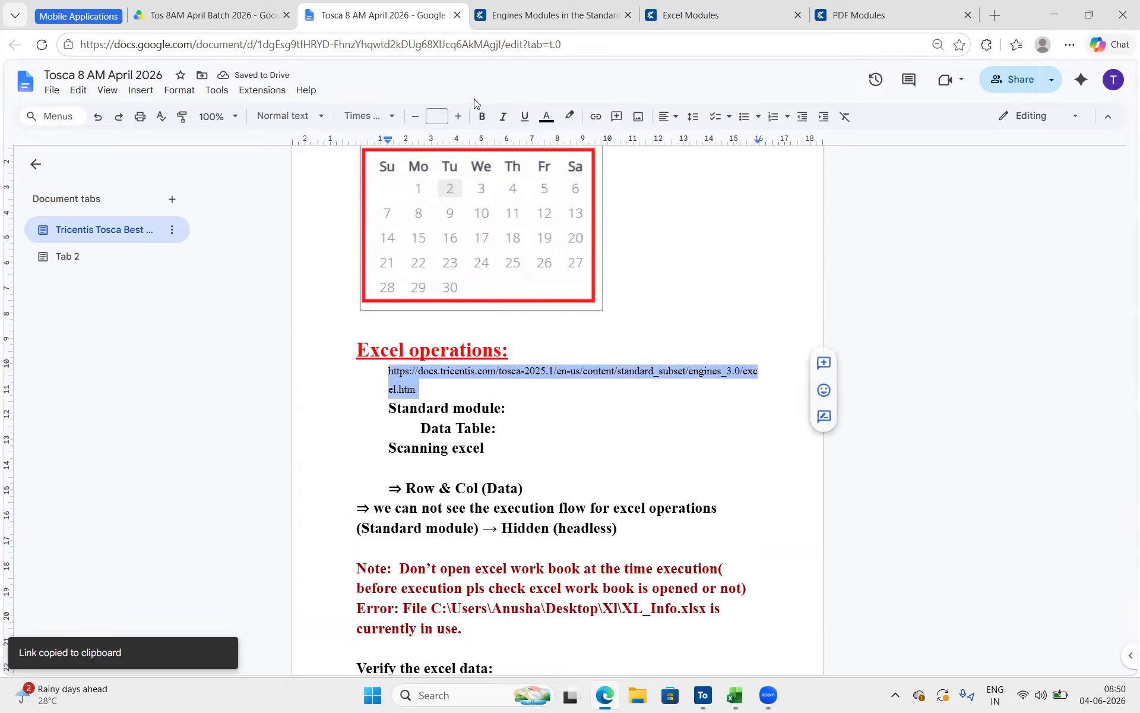
left_click(458, 116)
left_click(457, 117)
left_click(457, 116)
left_click(457, 117)
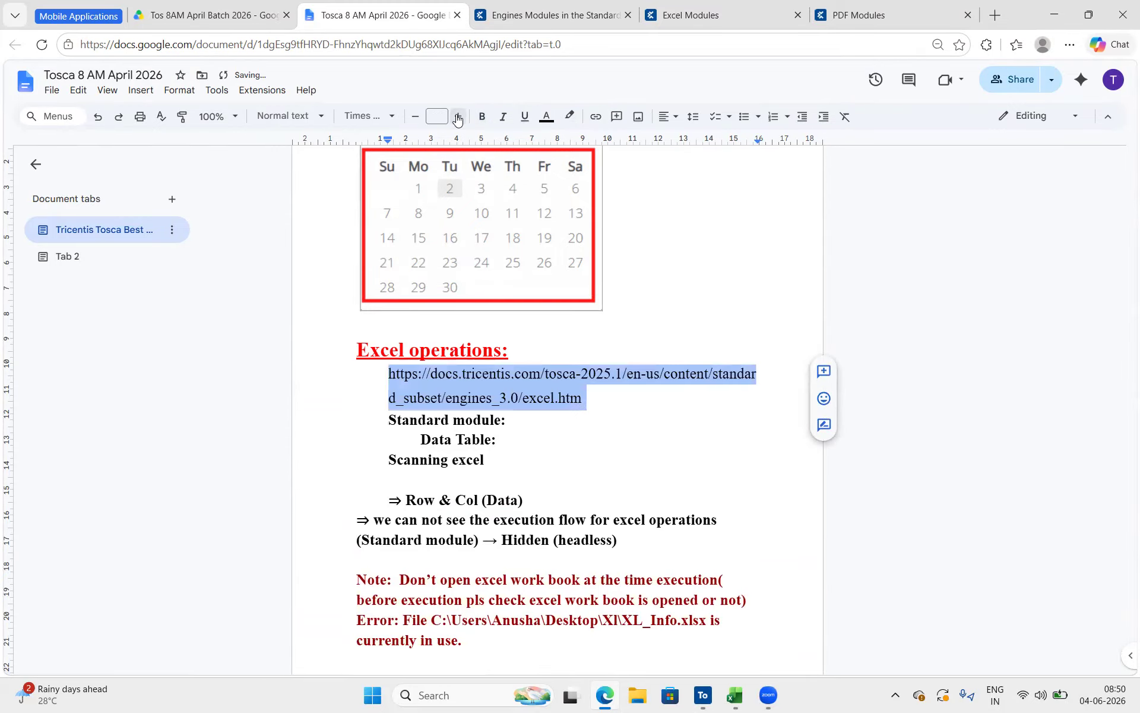
left_click(596, 393)
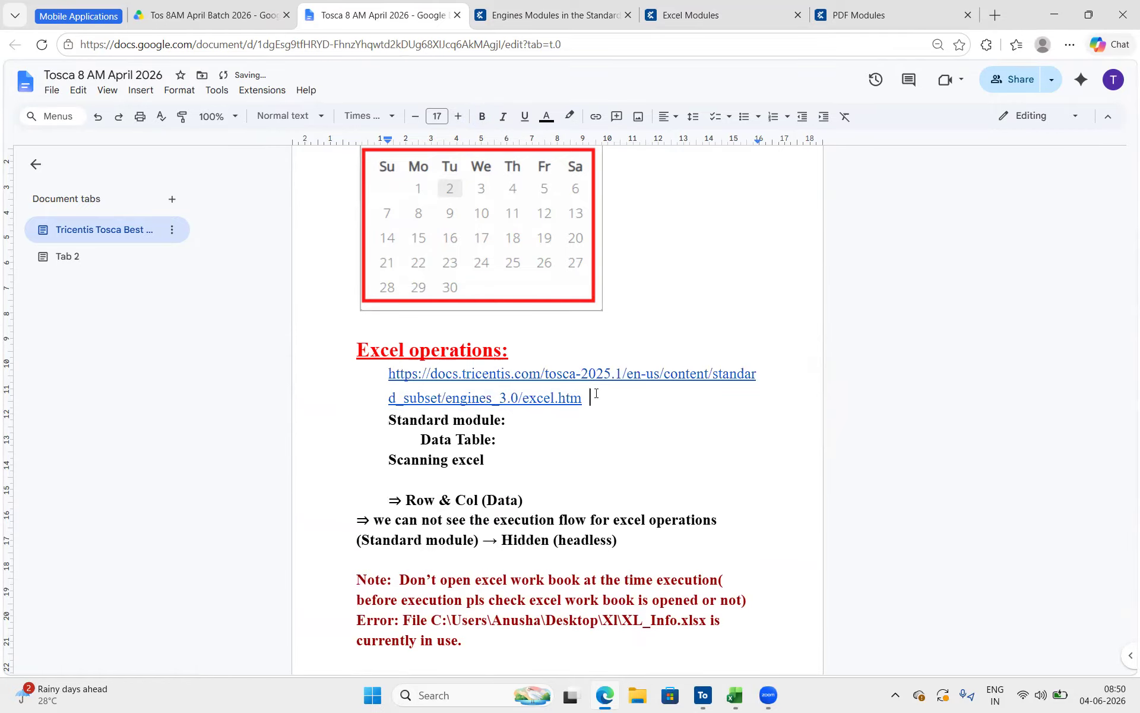
Go to the Pdf Operations notes, then view the PDF Modules documentation topic and highlight PDF 1:1 Compare in its module list
scroll(495, 511, "down", 6)
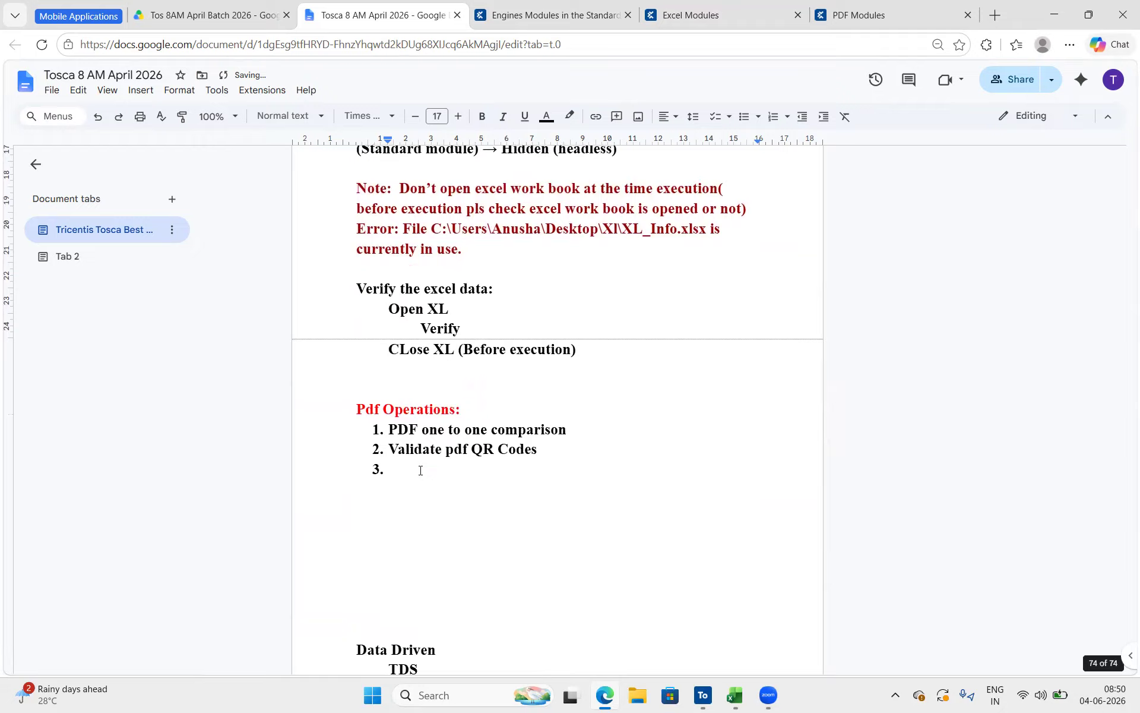
left_click(867, 15)
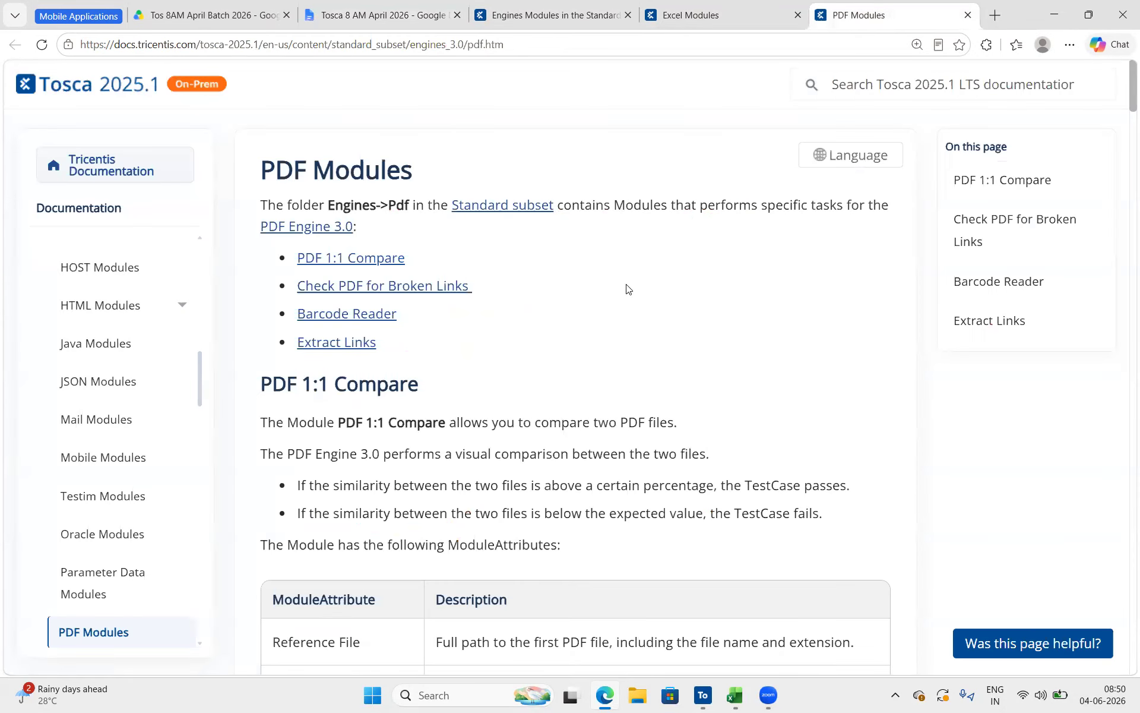
triple_click(290, 162)
left_click_drag(430, 261, 298, 270)
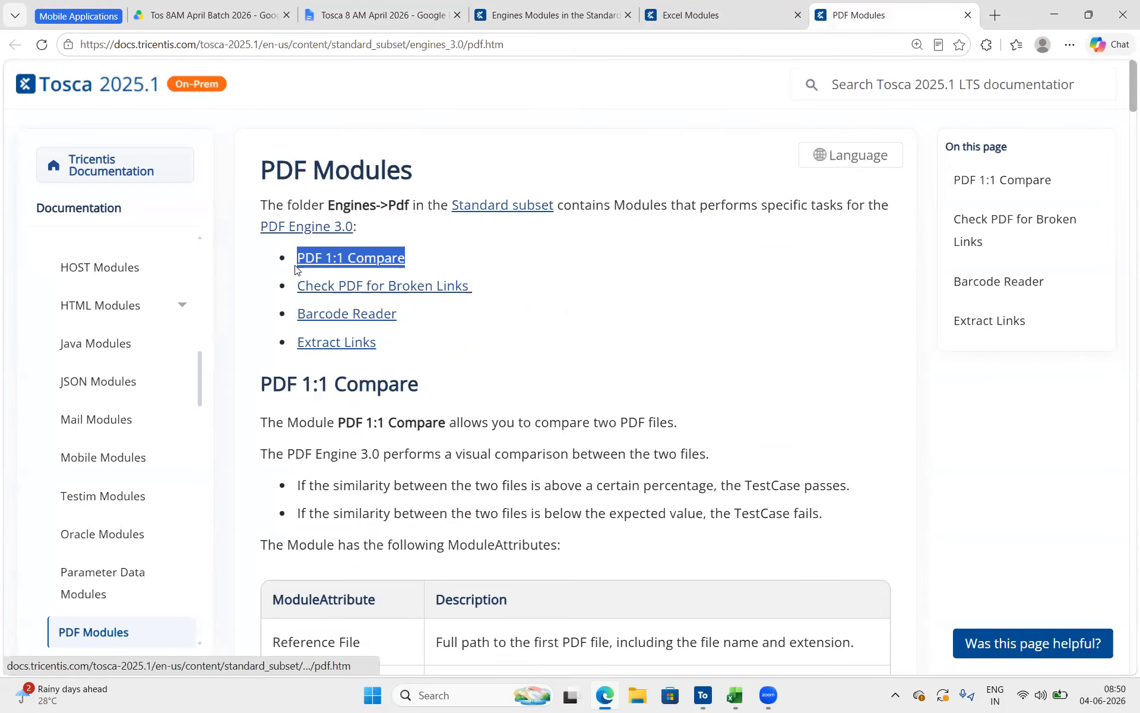
Switch to Tosca Commander, collapse the Excel modules folder in Ecom Project, widen the project tree and show the contents of the PDF folder
left_click(702, 696)
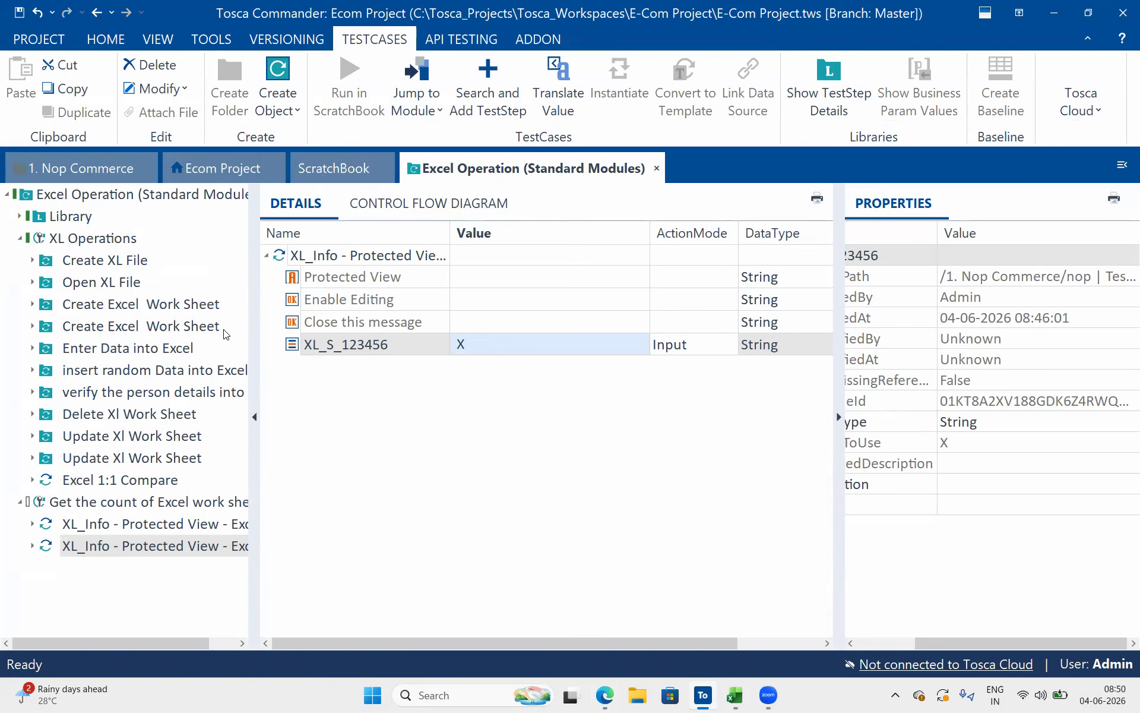
left_click(115, 488)
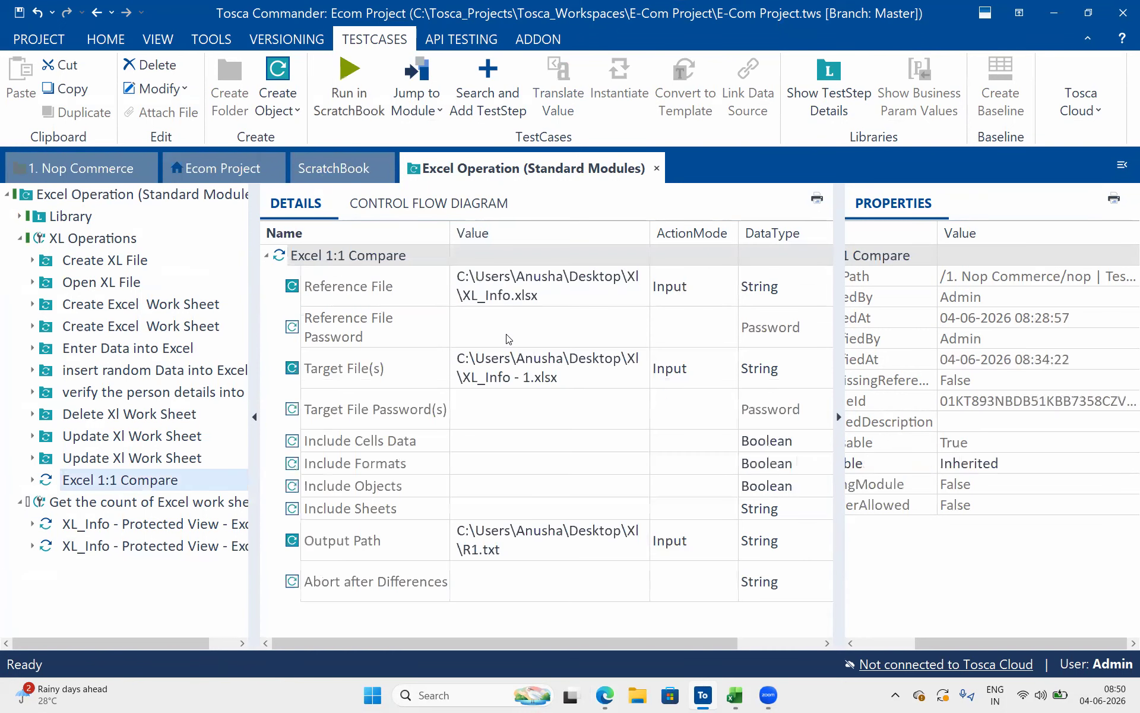
left_click(247, 170)
left_click(72, 525)
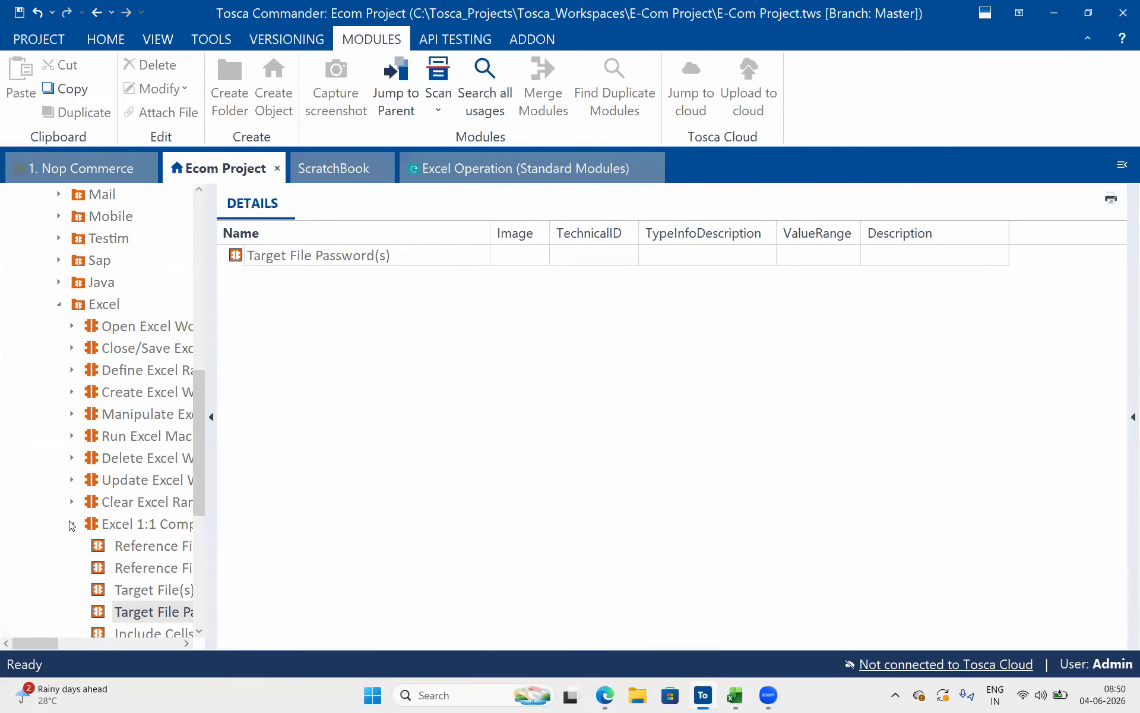
left_click(58, 306)
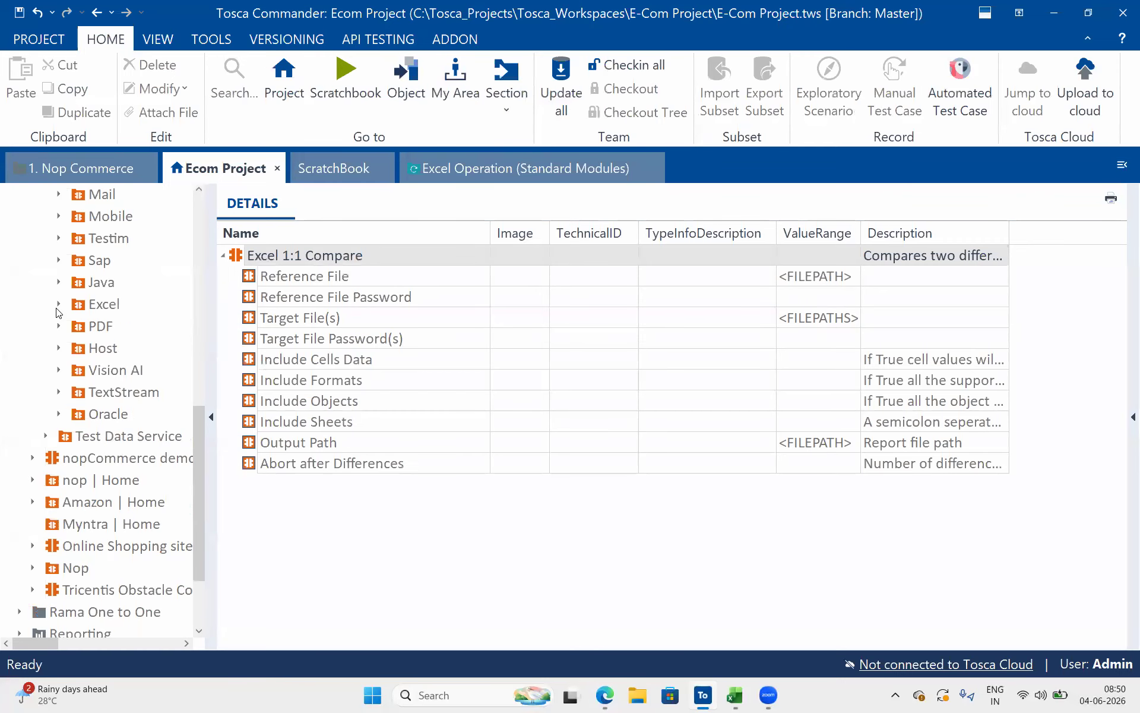
left_click_drag(319, 310, 326, 308)
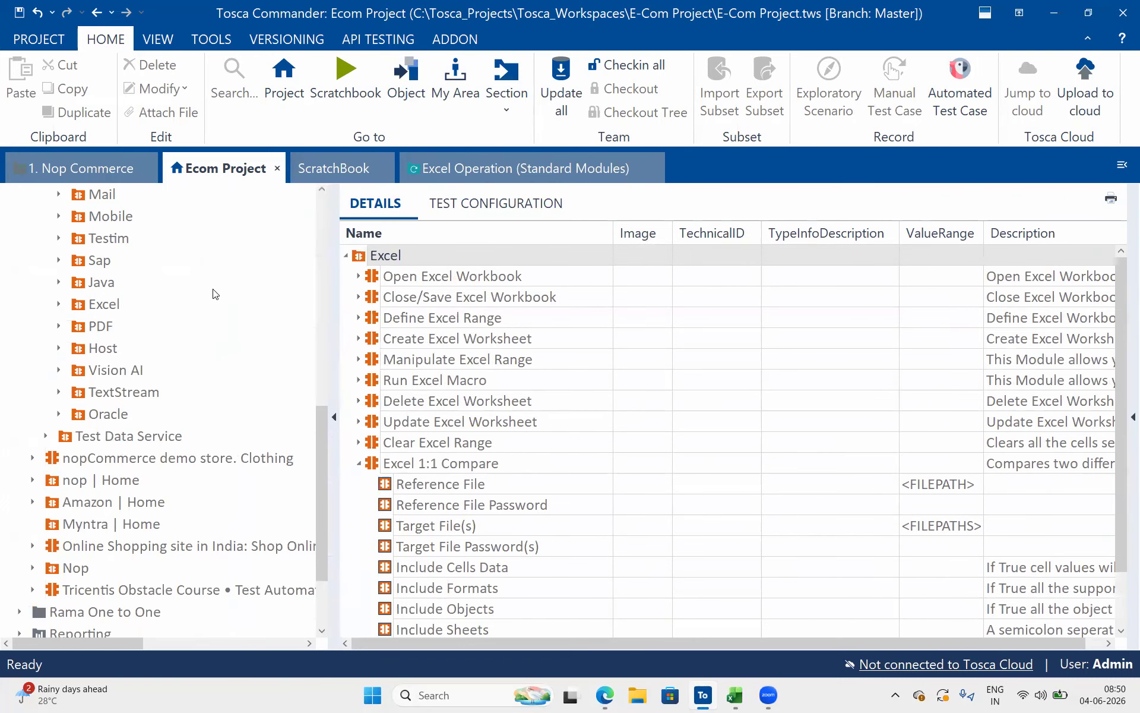
left_click(116, 331)
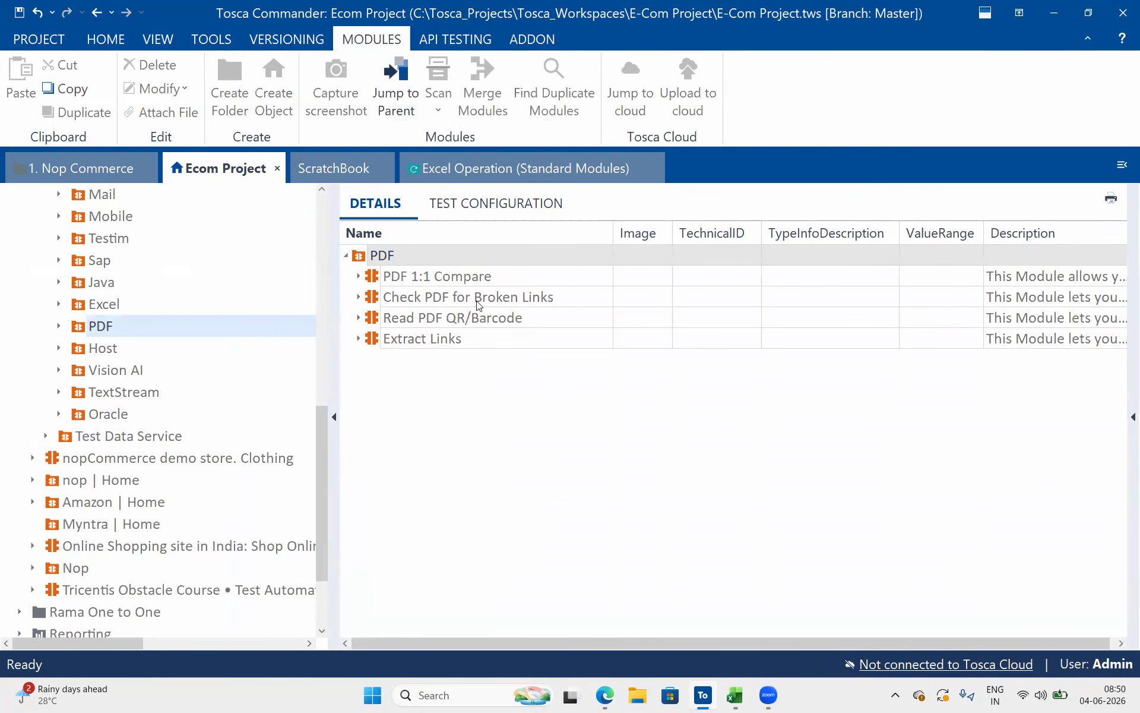
Look through the modules in the PDF folder: PDF 1:1 Compare, Check PDF for Broken Links, Read PDF QR/Barcode and Extract Links
left_click(474, 285)
left_click(533, 273)
left_click_drag(534, 273, 389, 278)
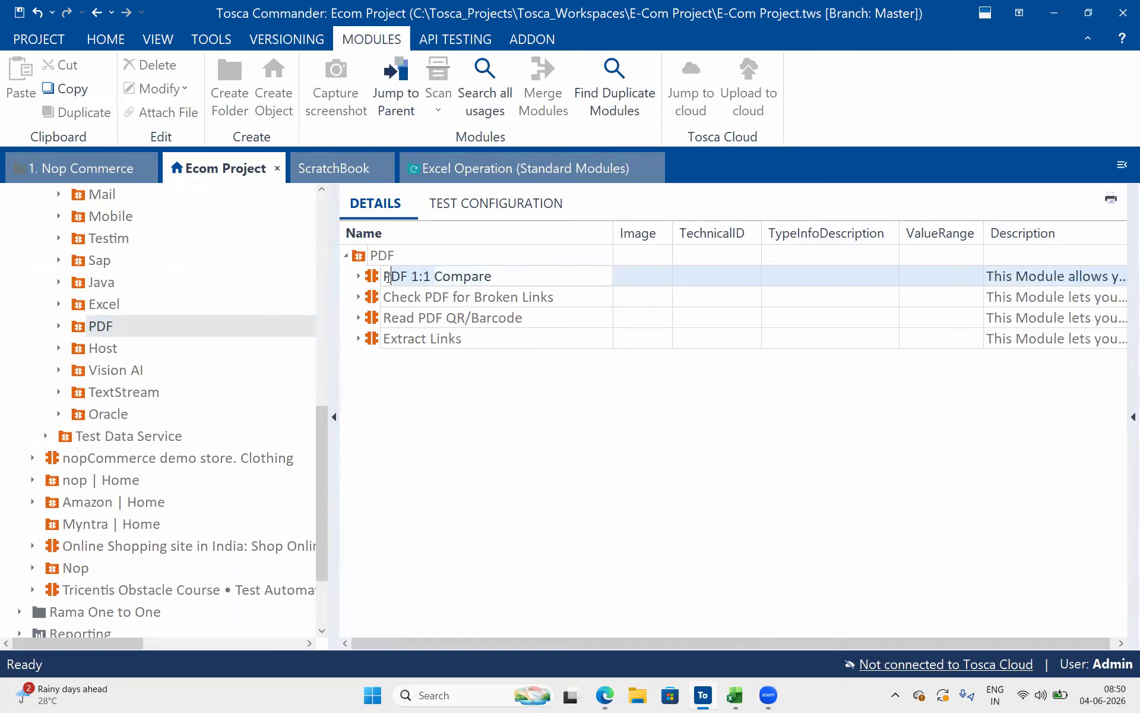
left_click(579, 298)
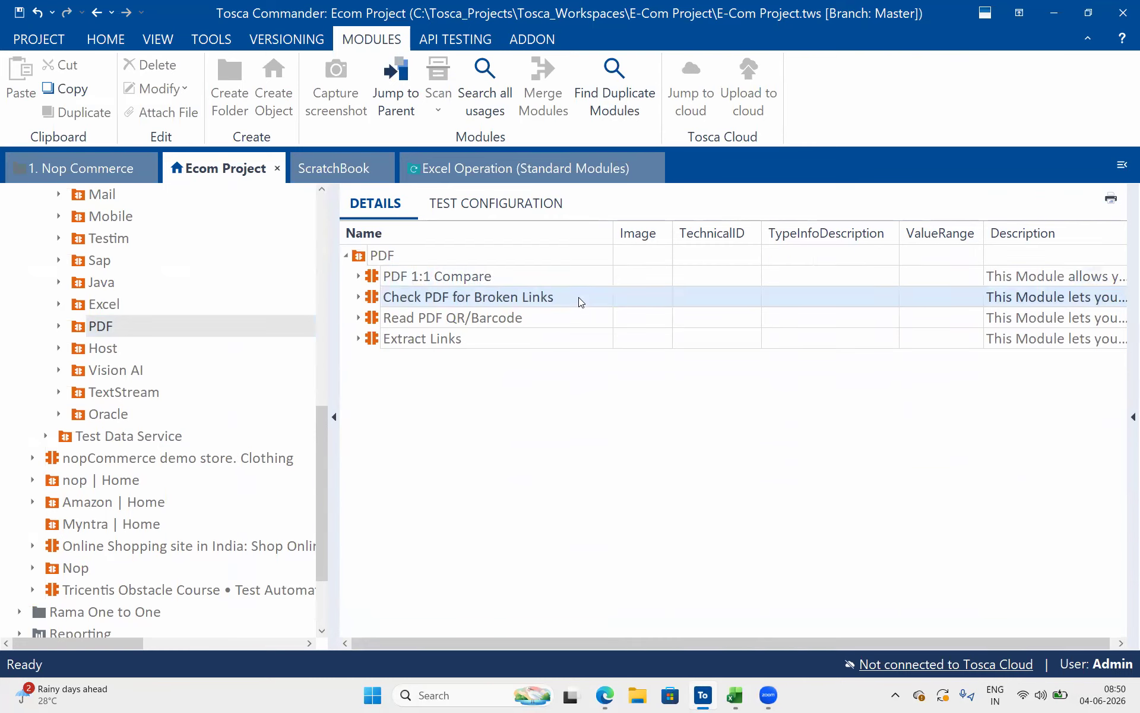
left_click(531, 331, "shift")
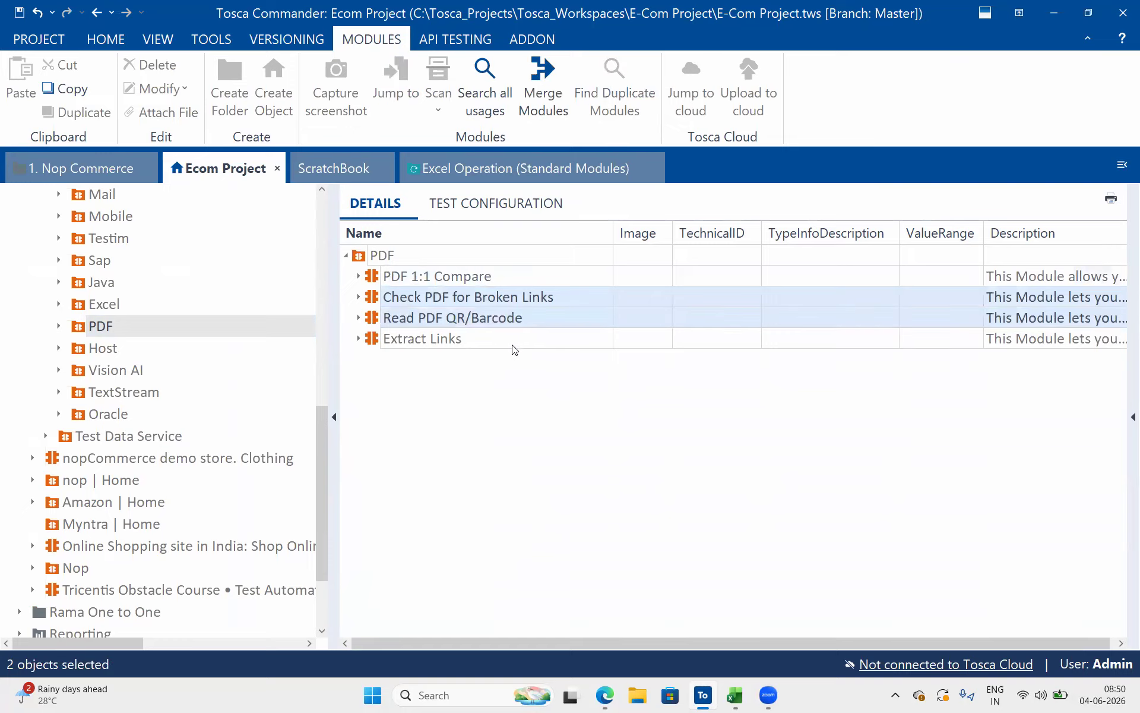
left_click(513, 346, "shift")
left_click(514, 347)
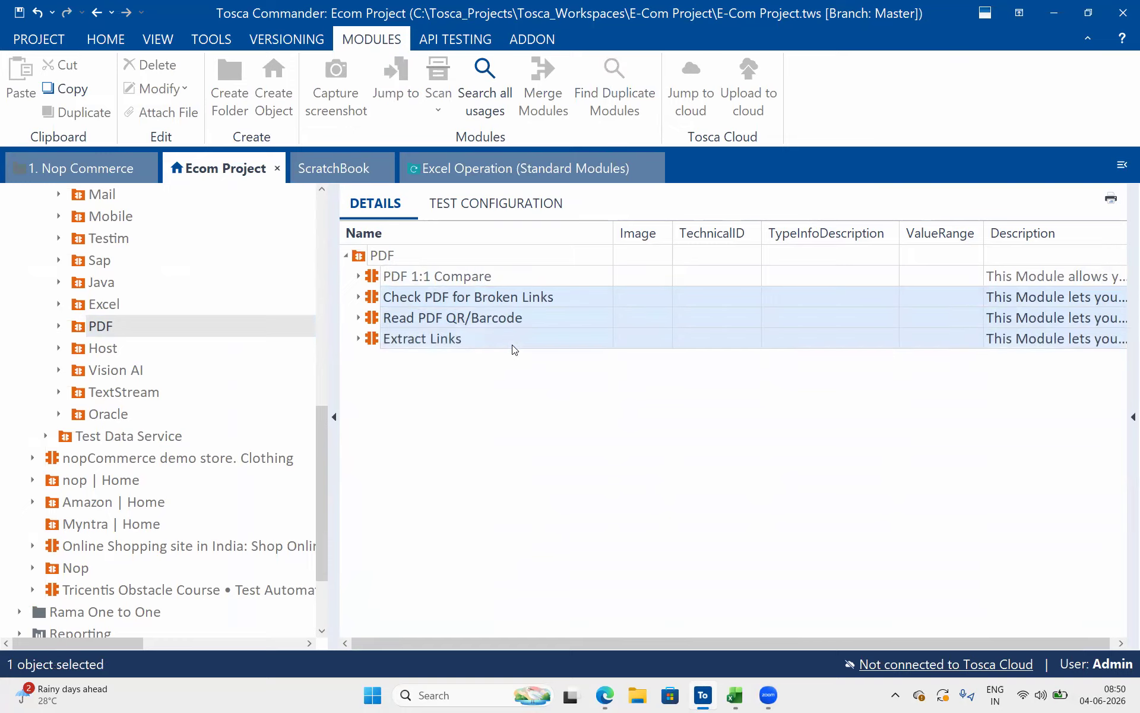
left_click(543, 303)
left_click(547, 324)
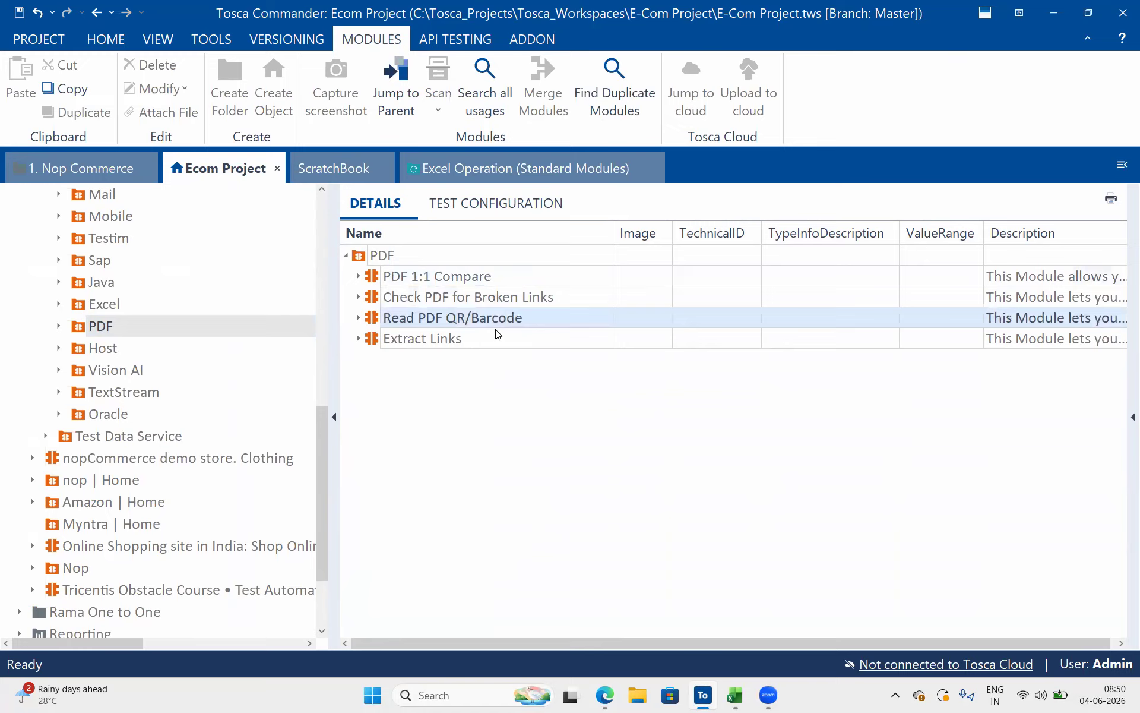
left_click(496, 331)
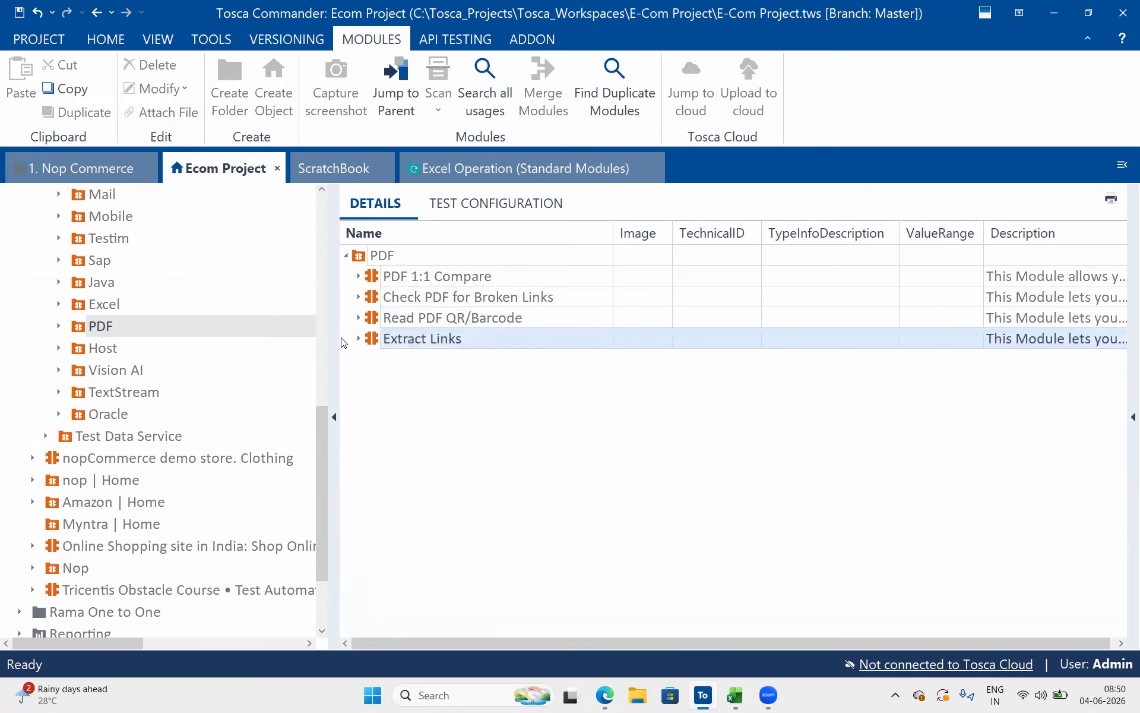
Inspect the attributes of Read PDF QR/Barcode, Check PDF for Broken Links and Extract Links, collapsing each module again
left_click(360, 318)
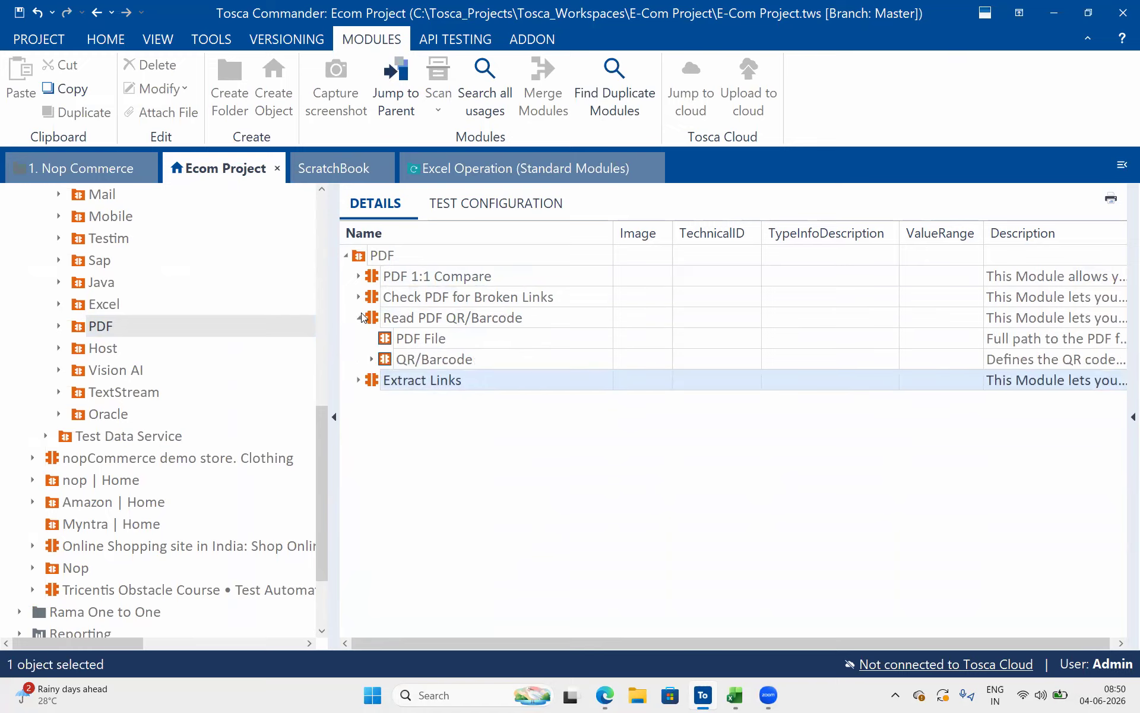
left_click(359, 298)
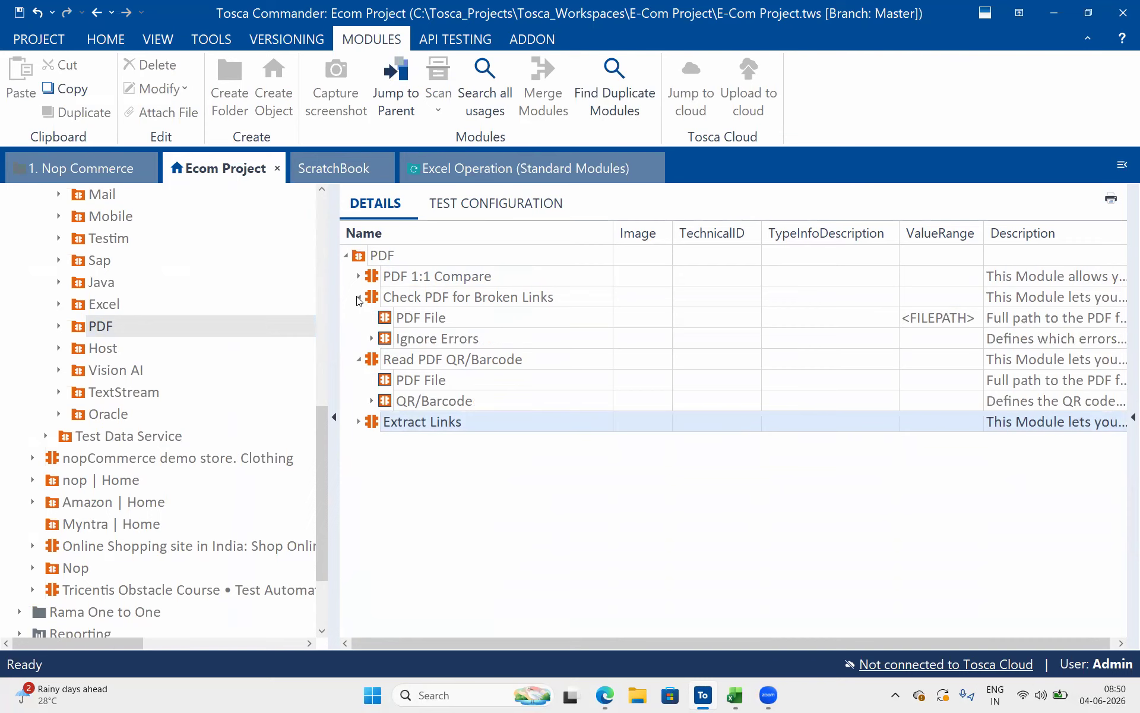
left_click(359, 297)
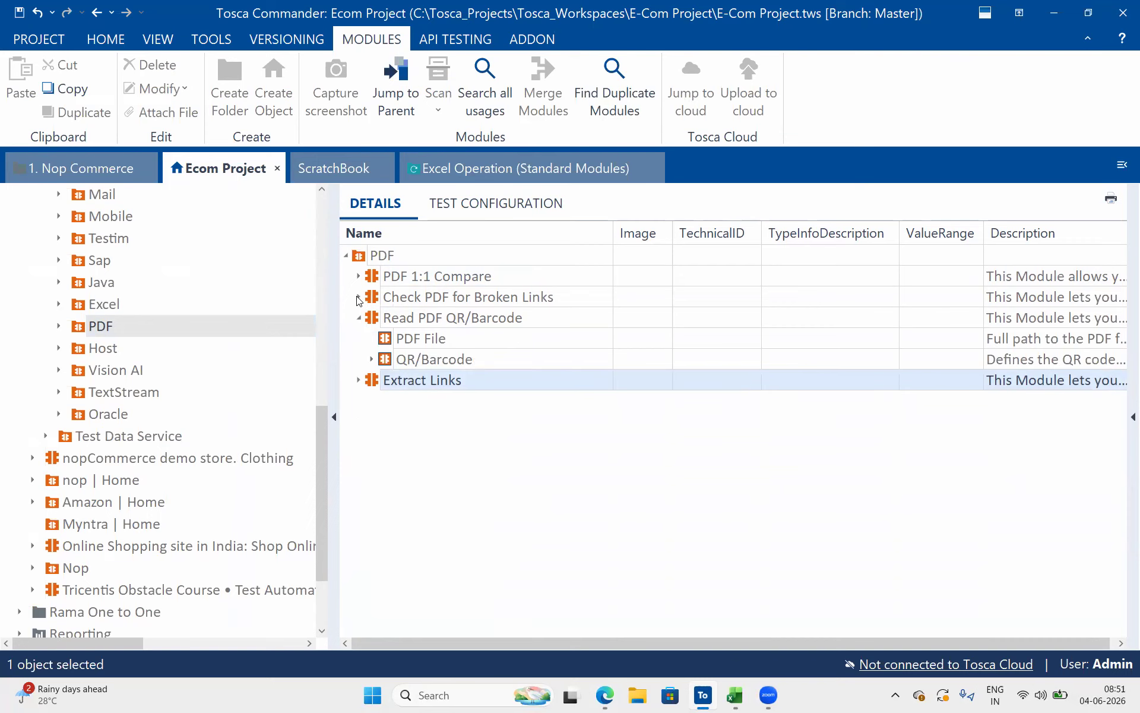
left_click(359, 318)
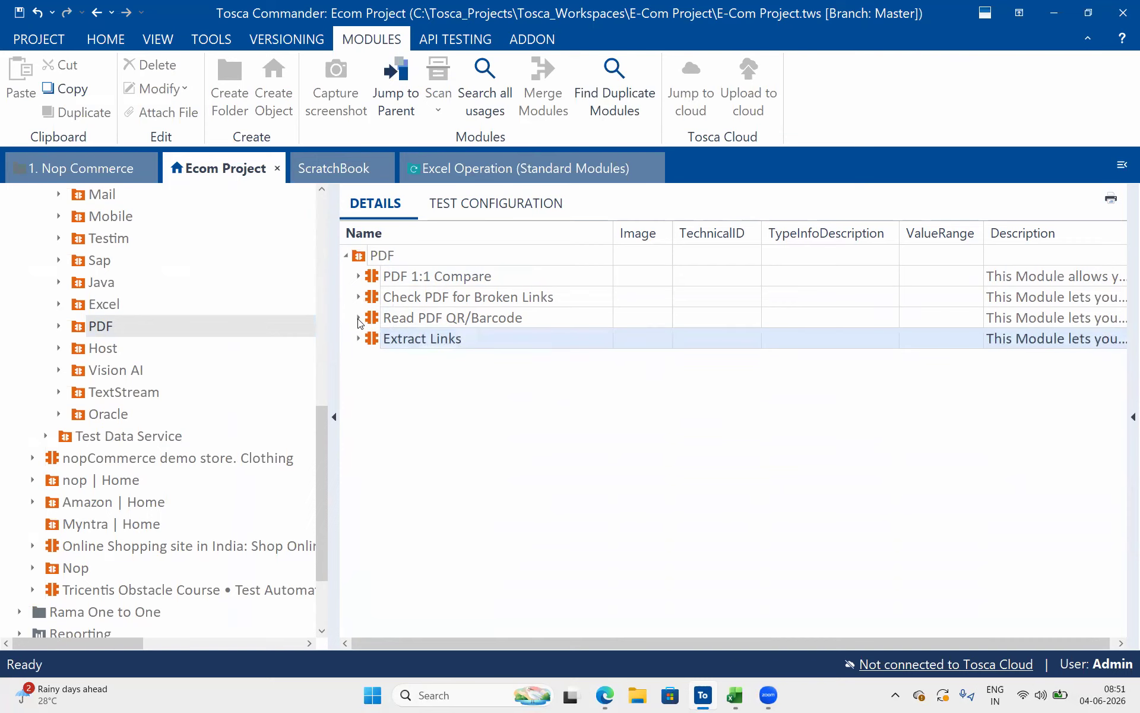
left_click(359, 339)
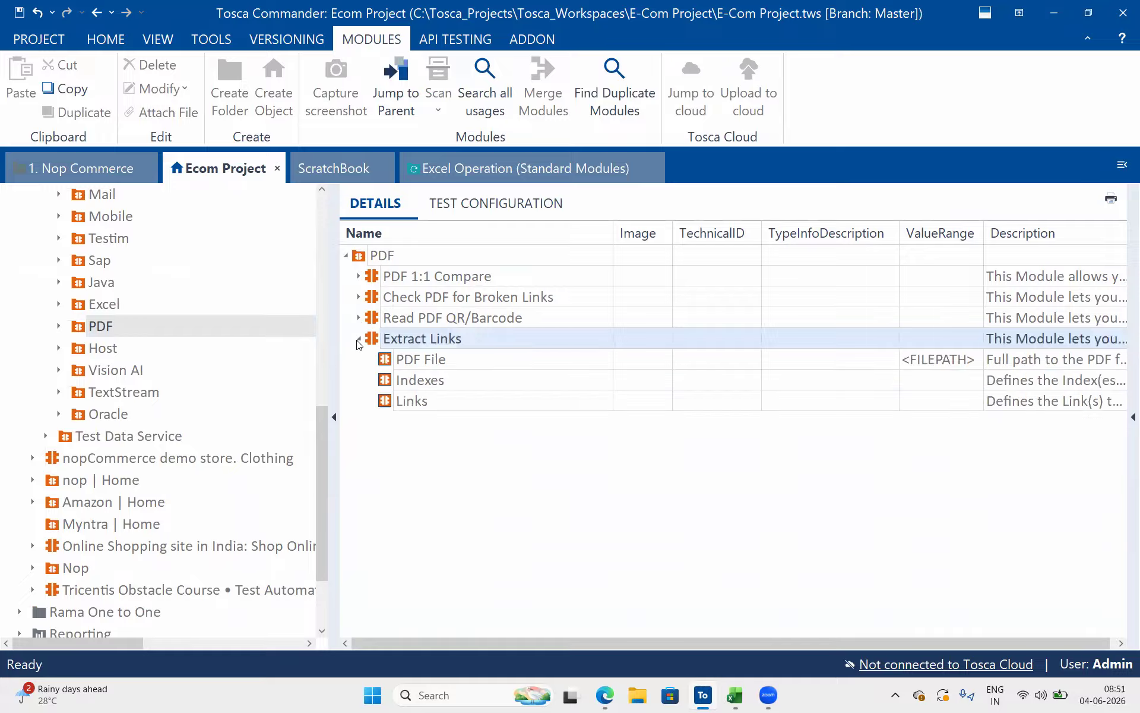
left_click(483, 361)
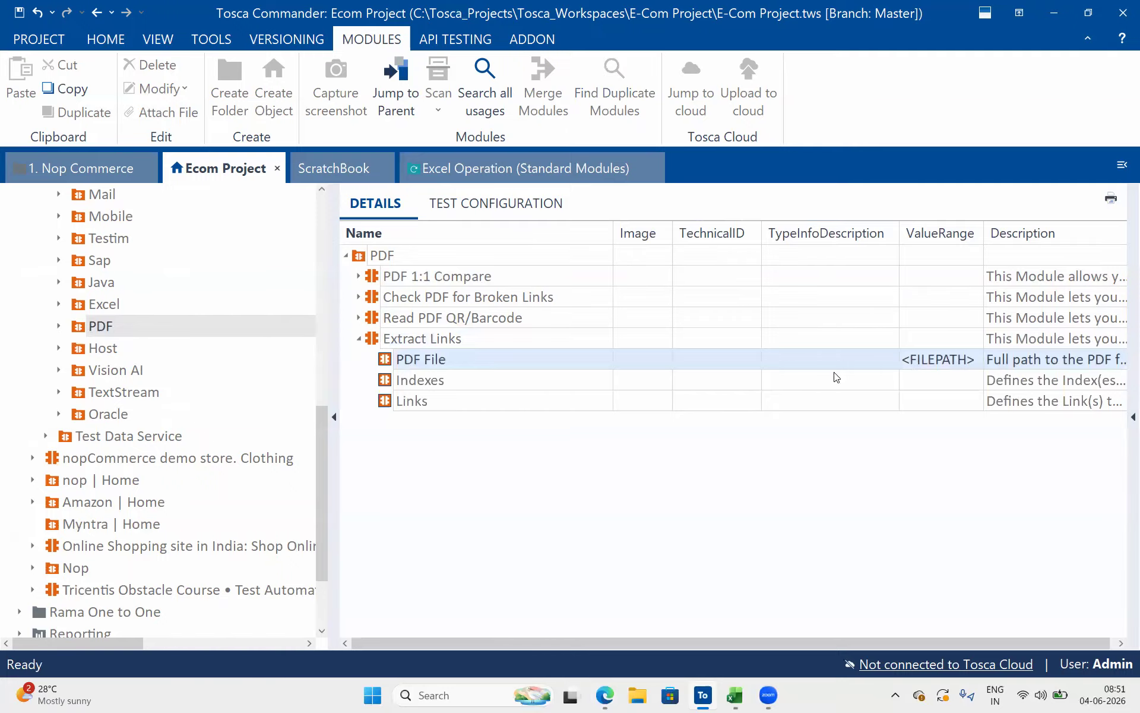
left_click(630, 363)
left_click(359, 339)
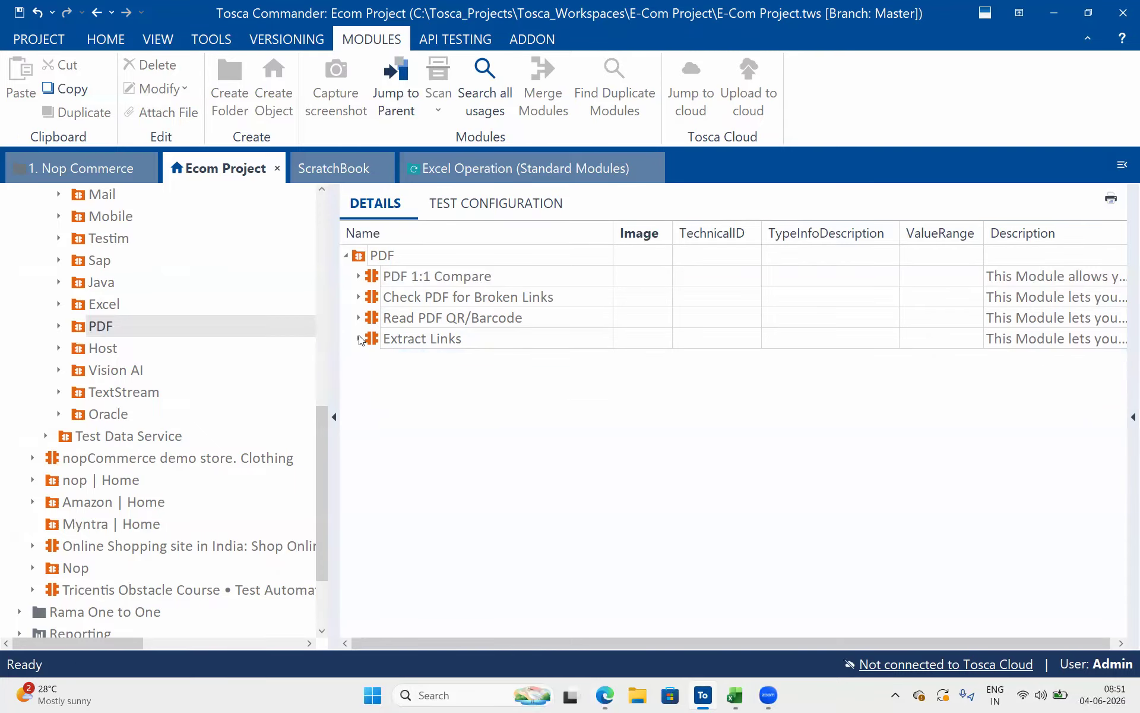
Return to the PDF Modules documentation in the browser and read the PDF 1:1 Compare section's attributes and comparison examples
key("alt+Tab")
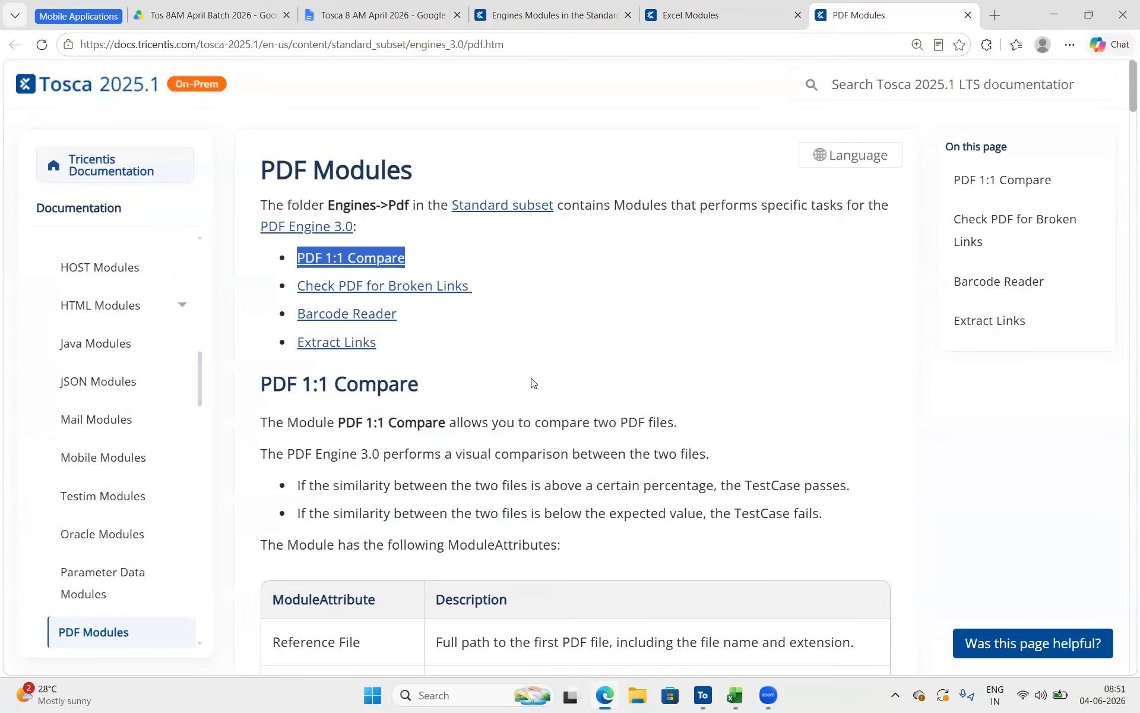
scroll(404, 279, "down", 2)
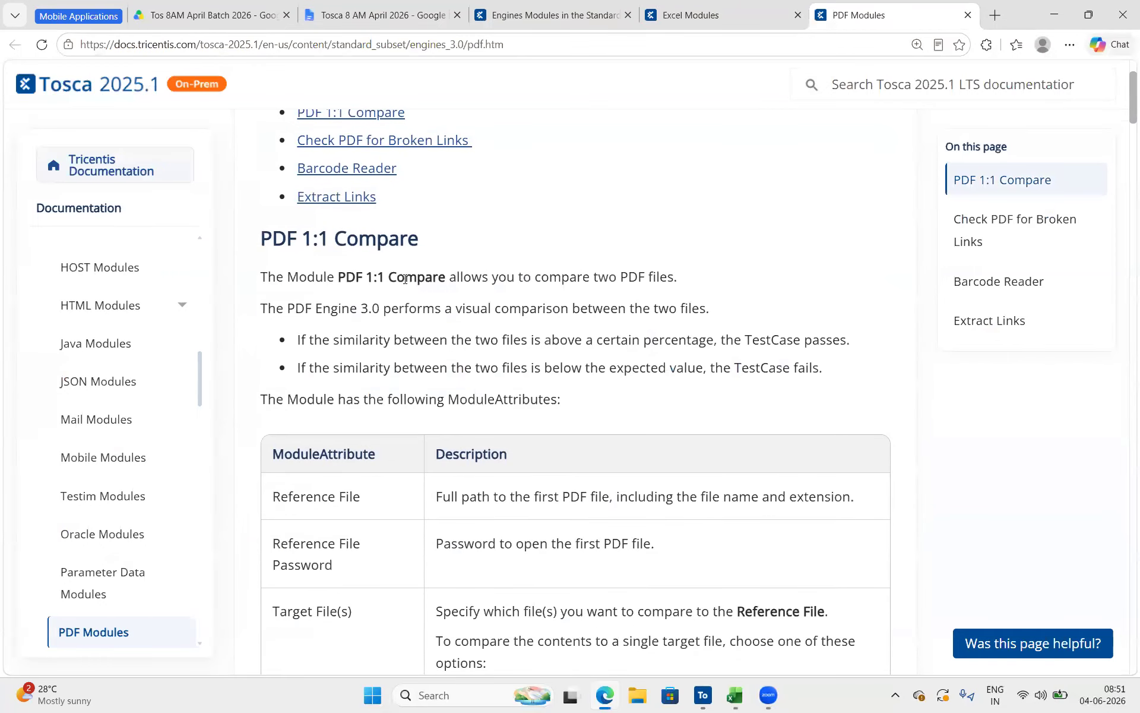
left_click_drag(353, 276, 520, 283)
scroll(511, 356, "down", 13)
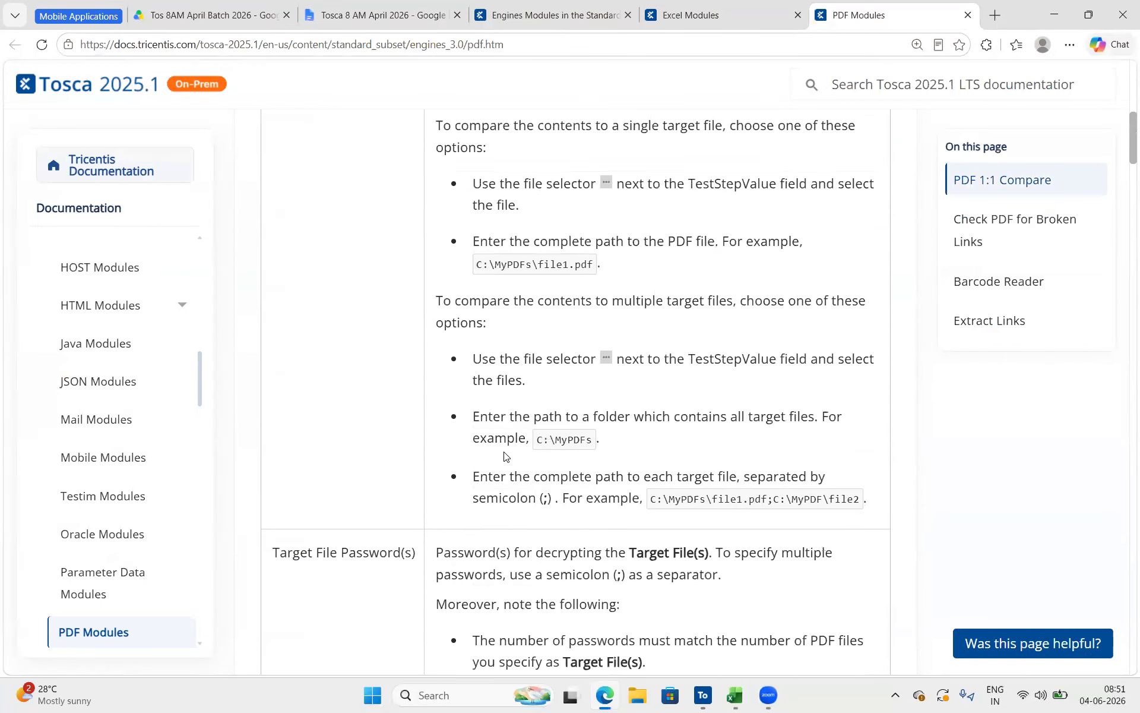
scroll(505, 455, "down", 19)
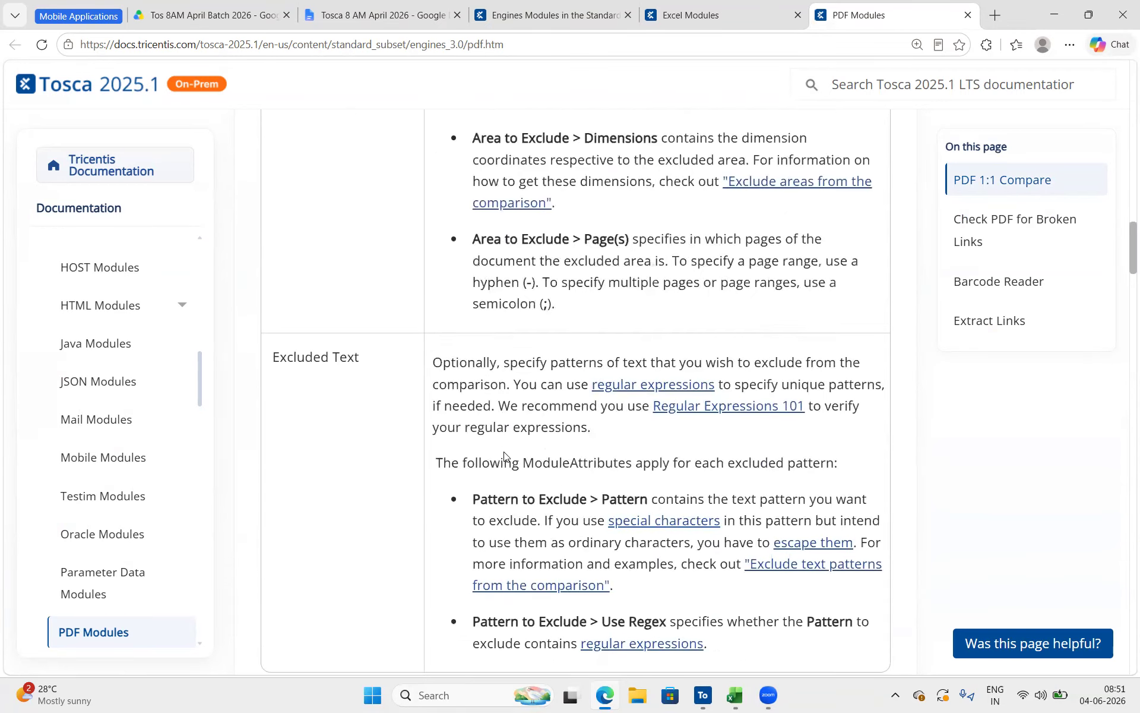
scroll(503, 454, "down", 2)
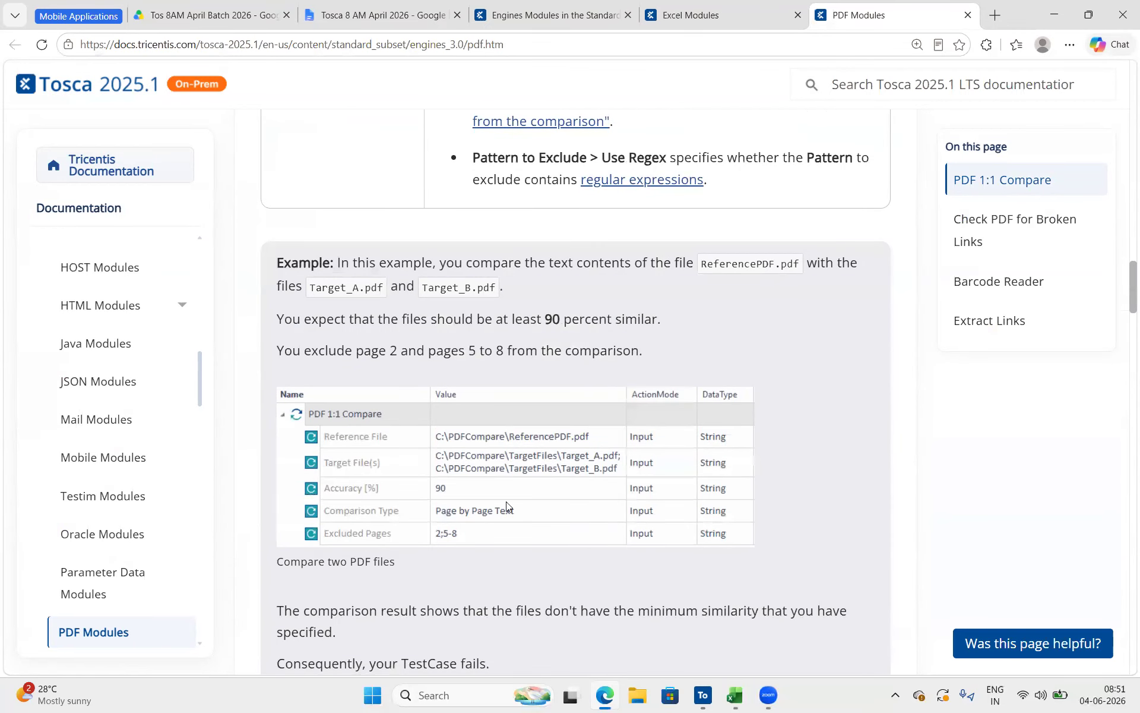
scroll(537, 505, "down", 7)
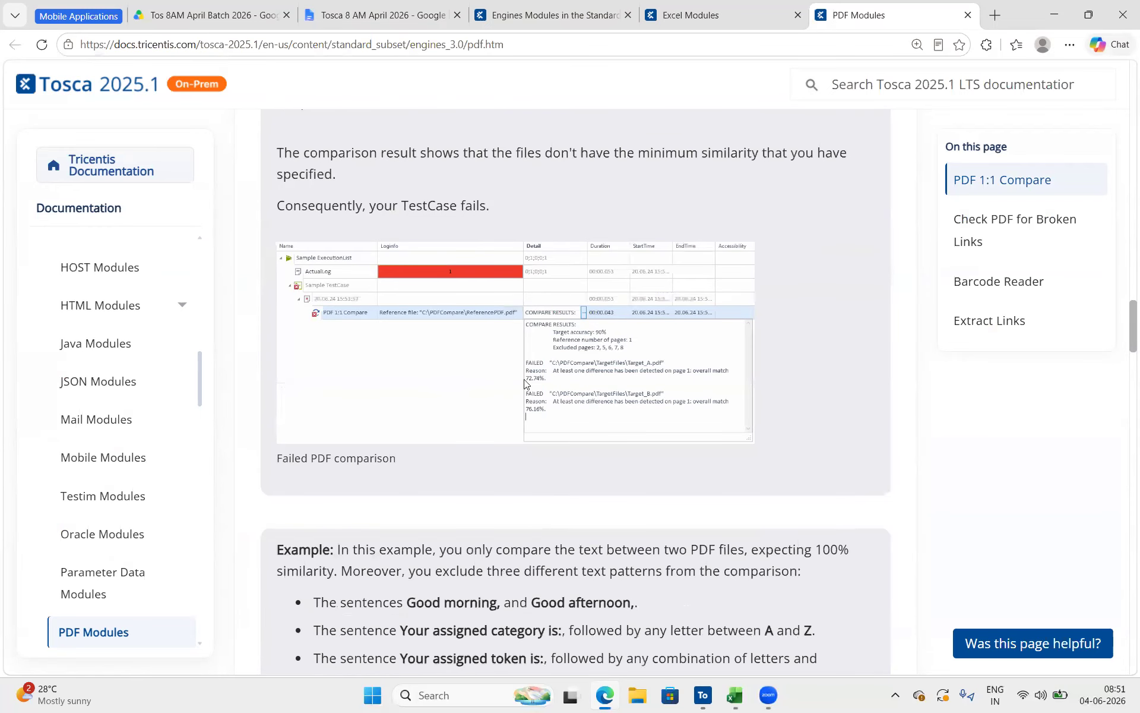
scroll(562, 312, "up", 1)
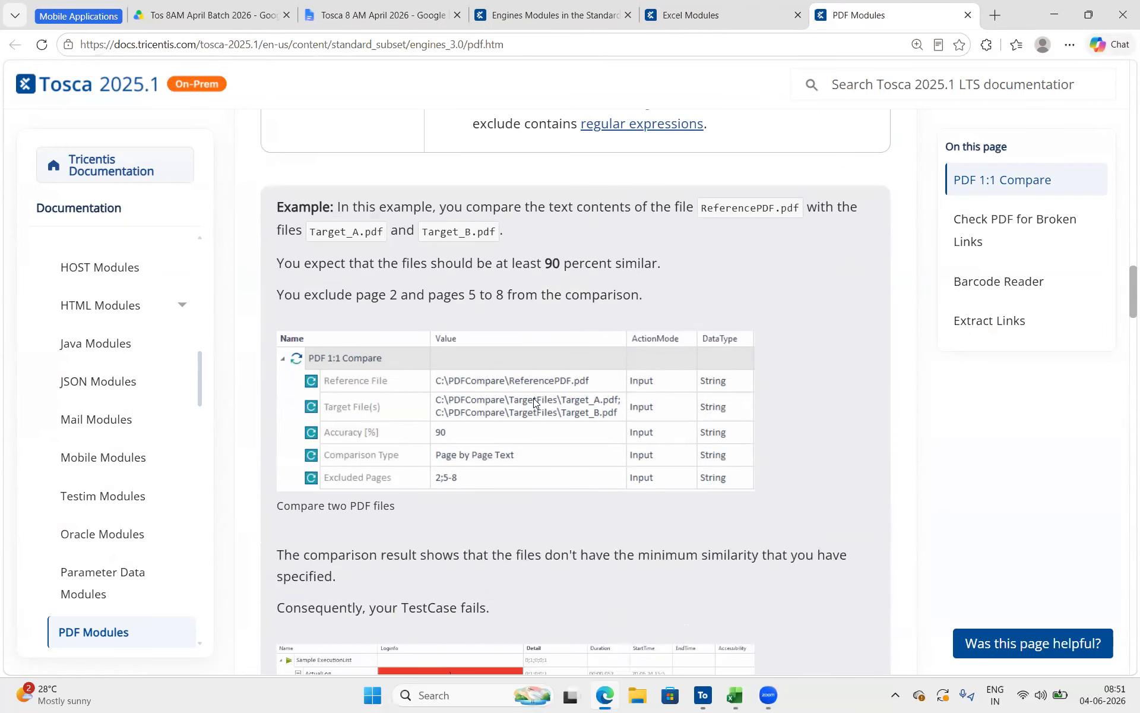
scroll(541, 358, "down", 1)
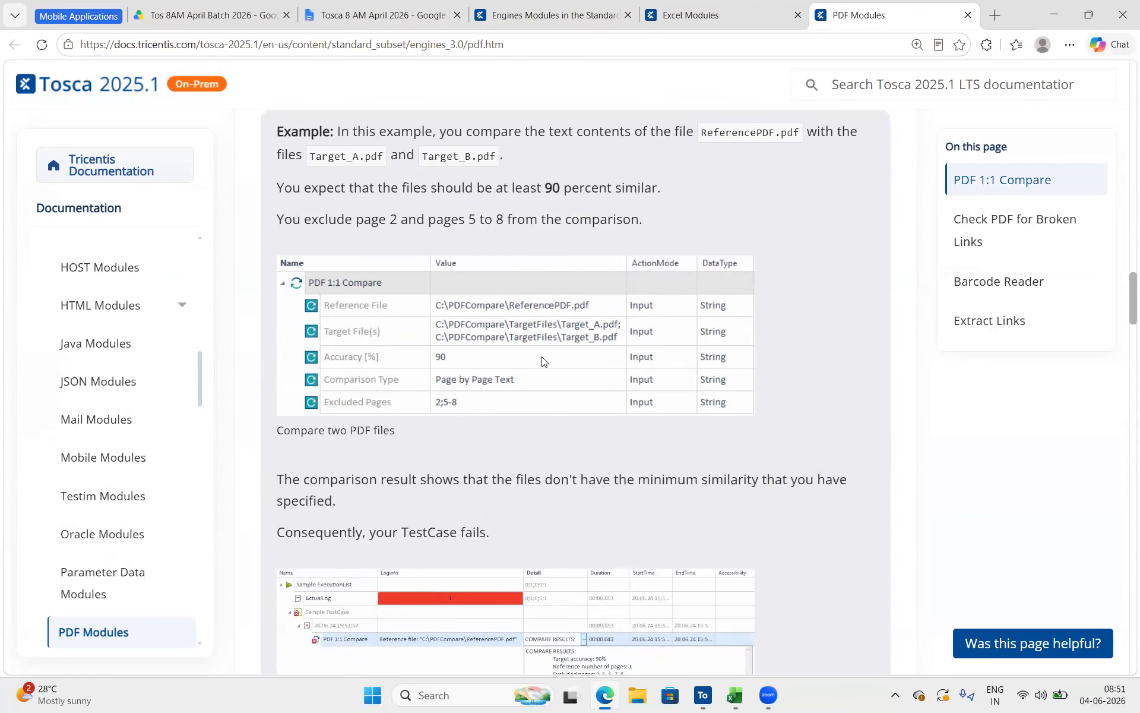
scroll(544, 360, "down", 10)
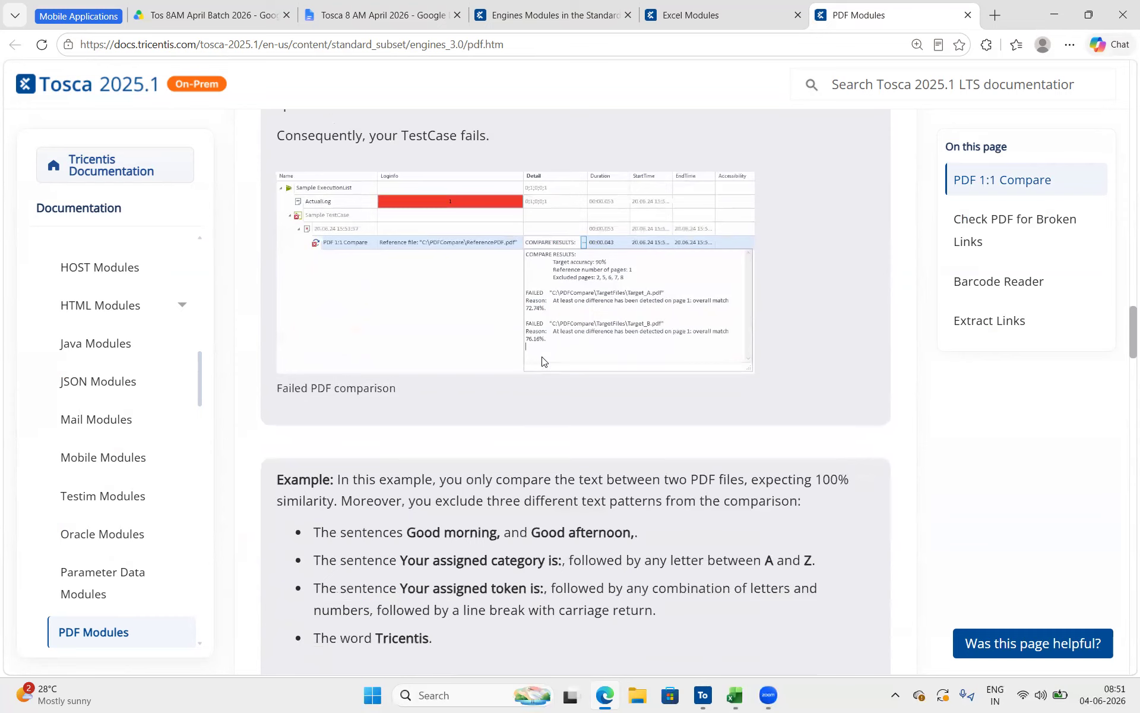
scroll(543, 357, "down", 2)
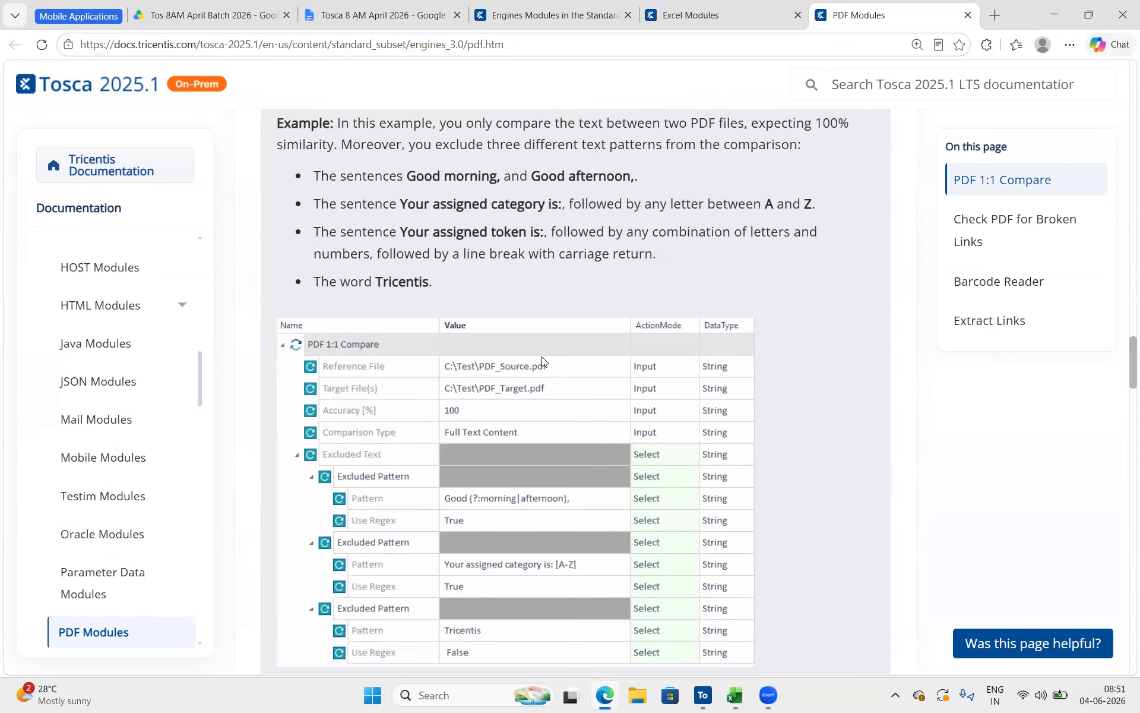
scroll(541, 356, "down", 7)
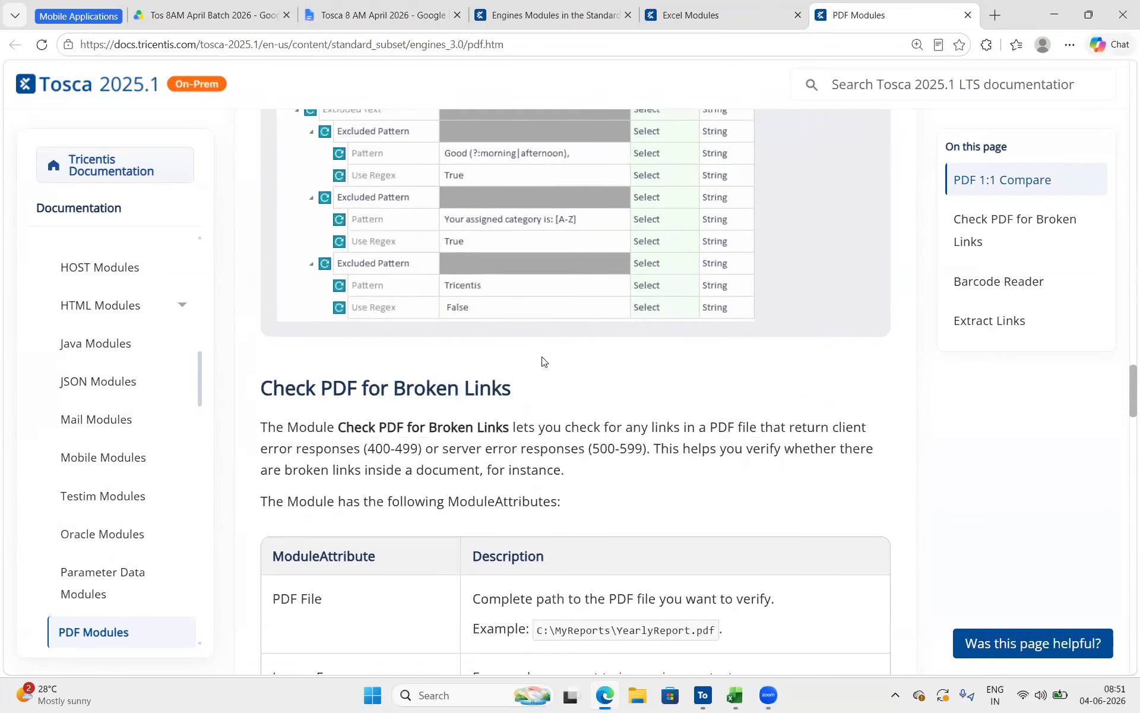
Read the Check PDF for Broken Links section with its example and highlight the Ignore Errors note about ignoring 403 responses
left_click_drag(513, 272, 334, 271)
scroll(509, 372, "down", 2)
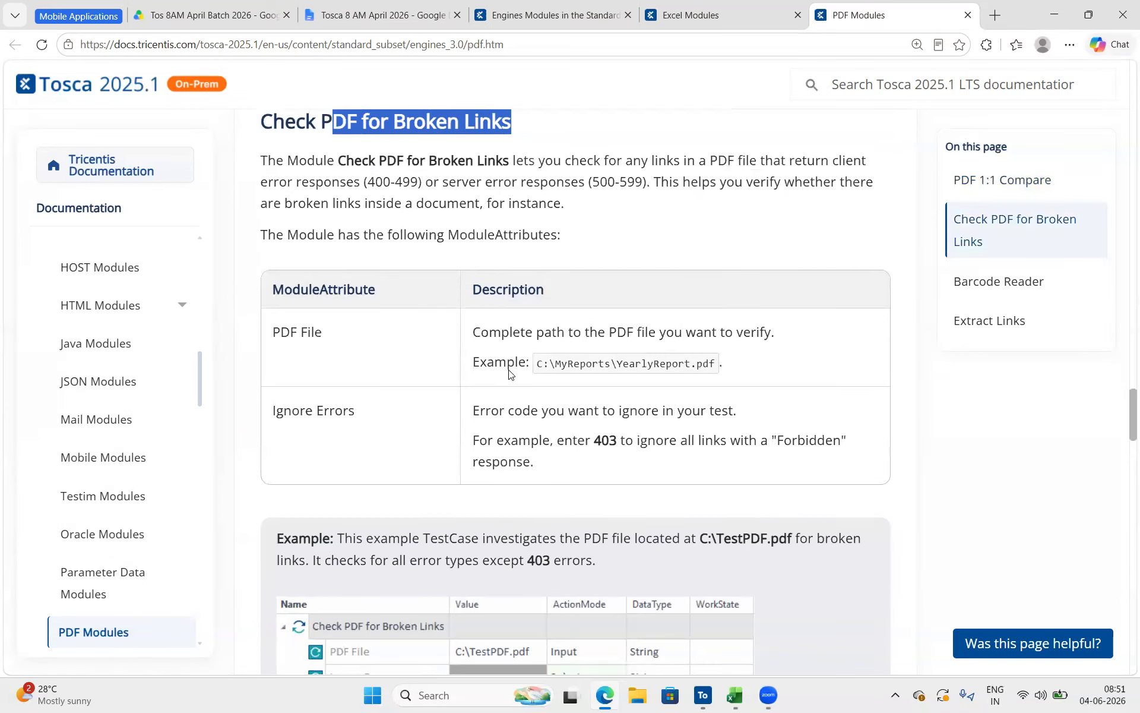
scroll(625, 413, "down", 2)
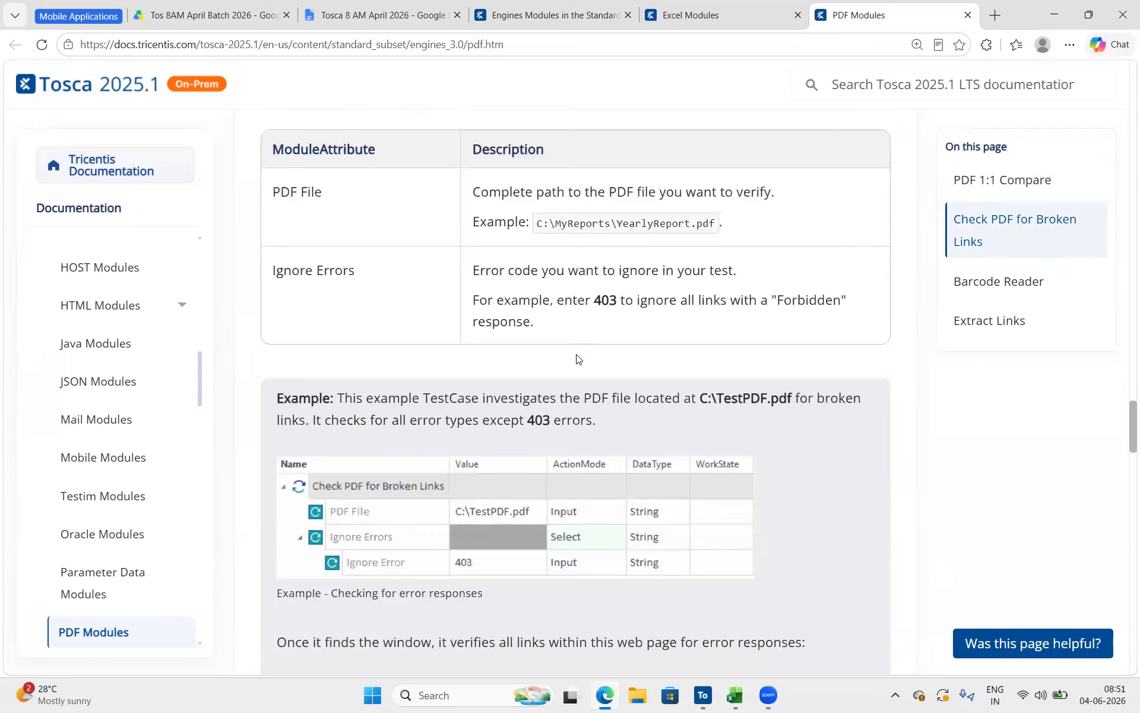
scroll(645, 373, "down", 4)
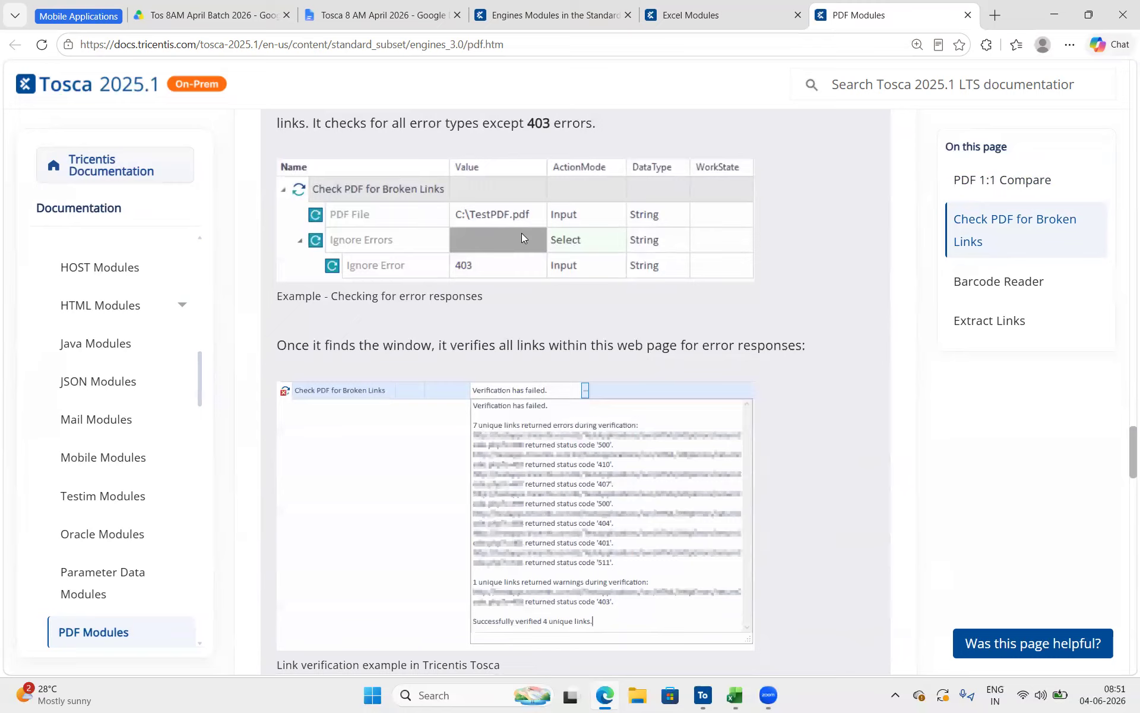
scroll(471, 278, "up", 3)
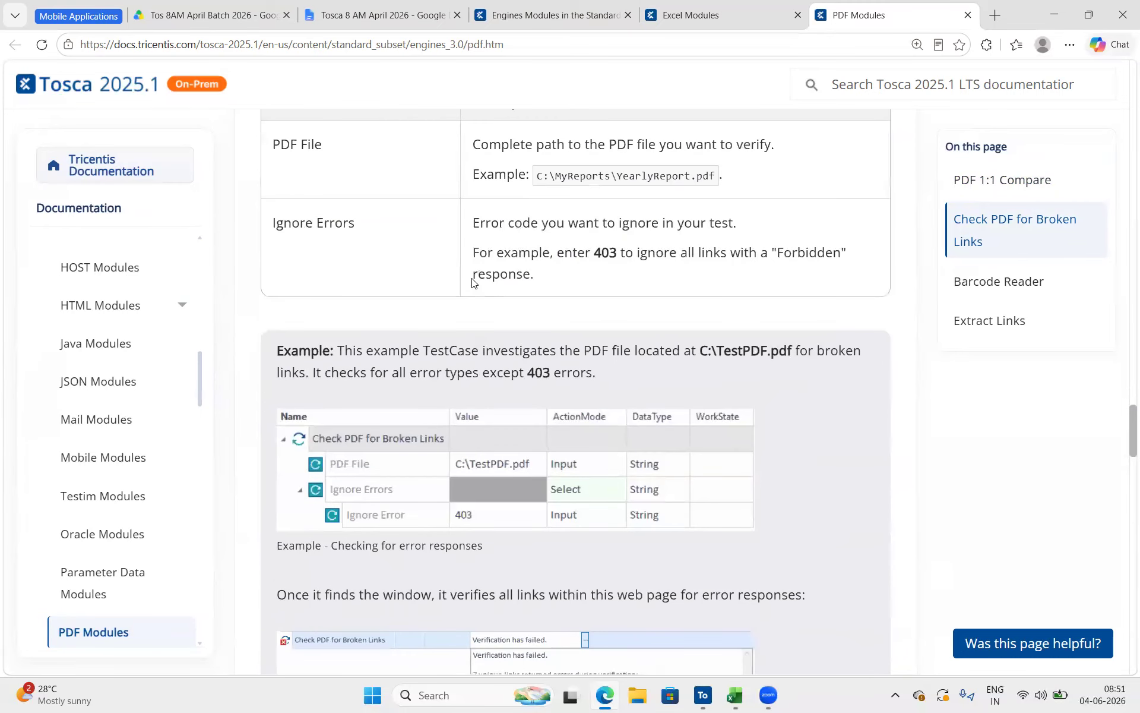
left_click_drag(579, 253, 594, 282)
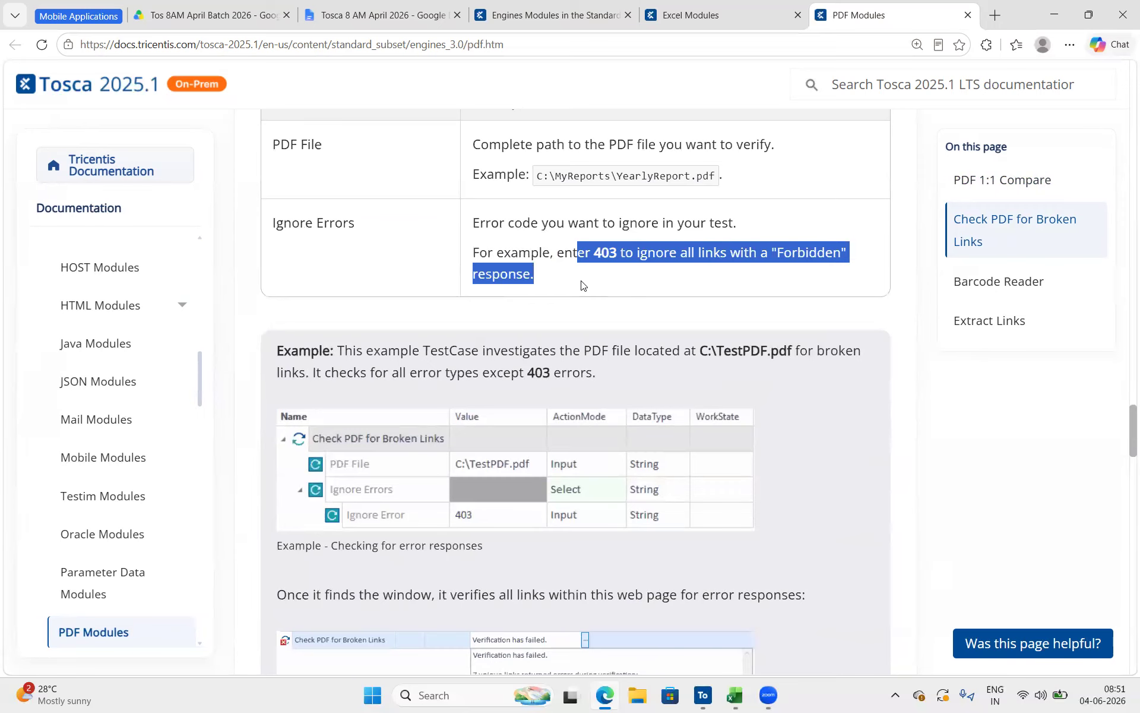
Read the example test case and link verification results at the end of the Check PDF for Broken Links section
left_click(583, 280)
left_click_drag(609, 257, 689, 284)
scroll(588, 462, "down", 5)
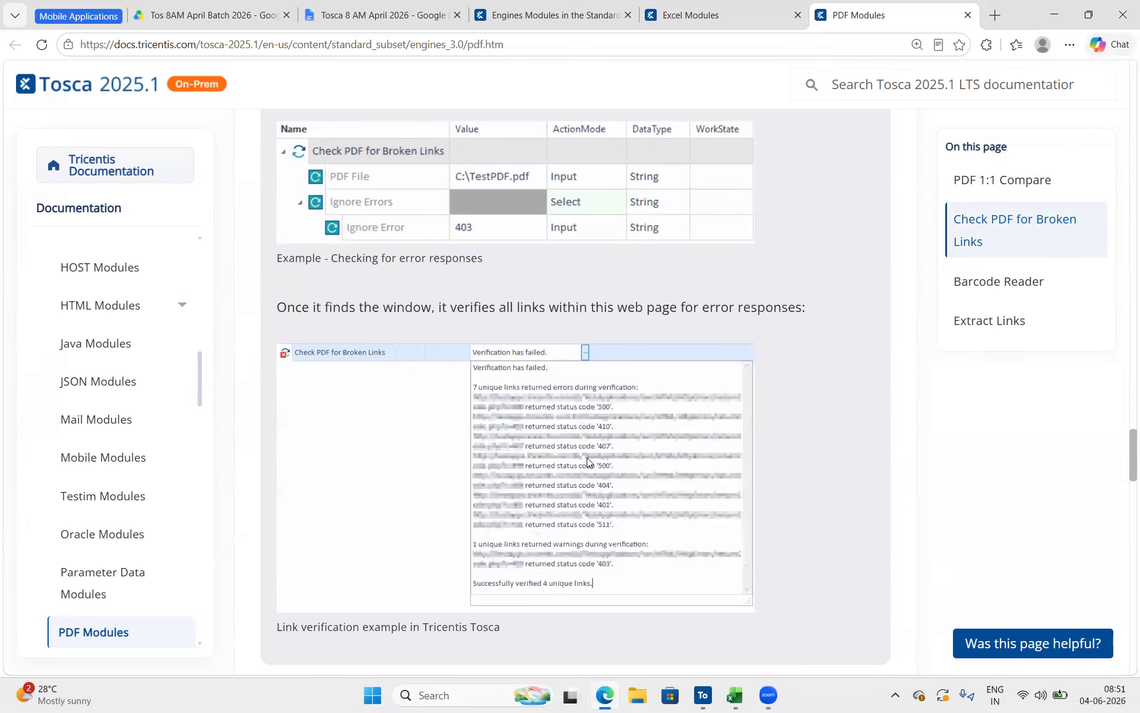
scroll(586, 523, "down", 5)
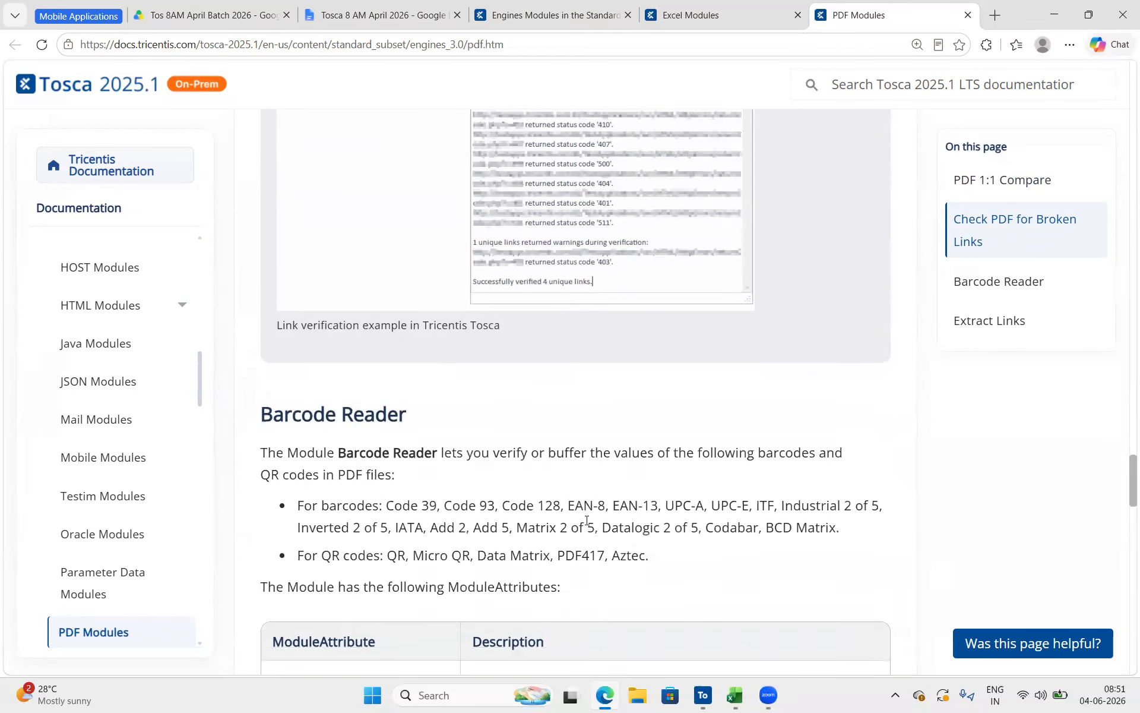
Read the Barcode Reader section's attributes and highlight the Barcode option in the barcode type description
scroll(568, 499, "down", 3)
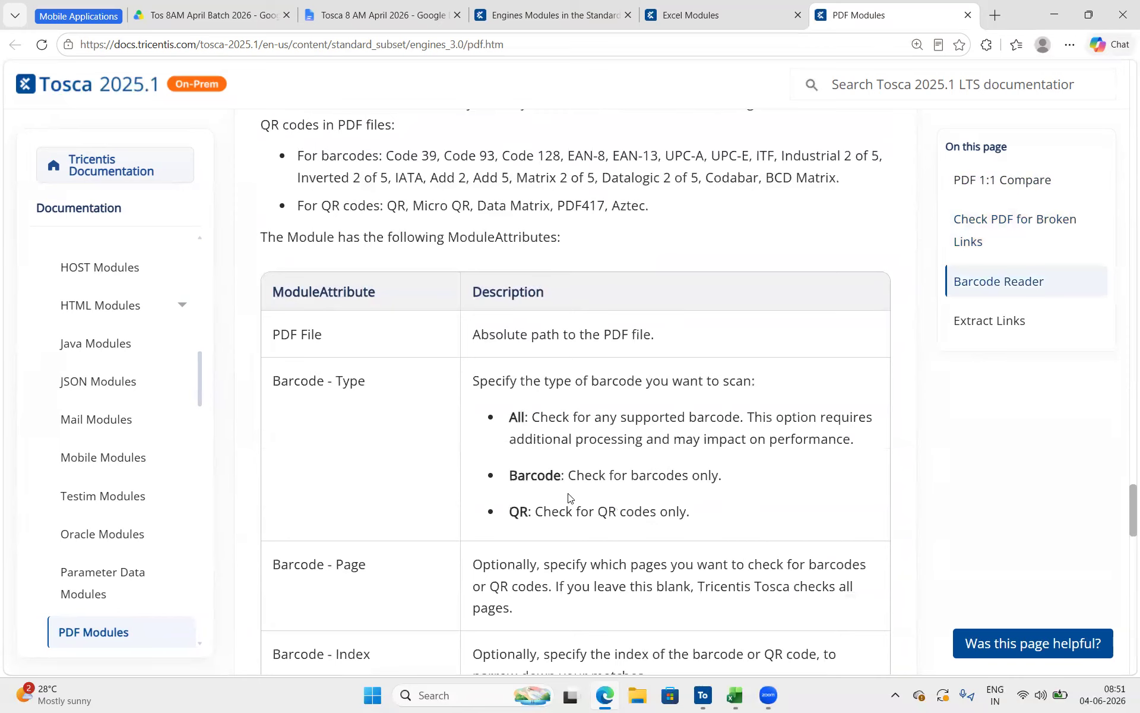
scroll(569, 497, "down", 3)
double_click(517, 225)
double_click(535, 283)
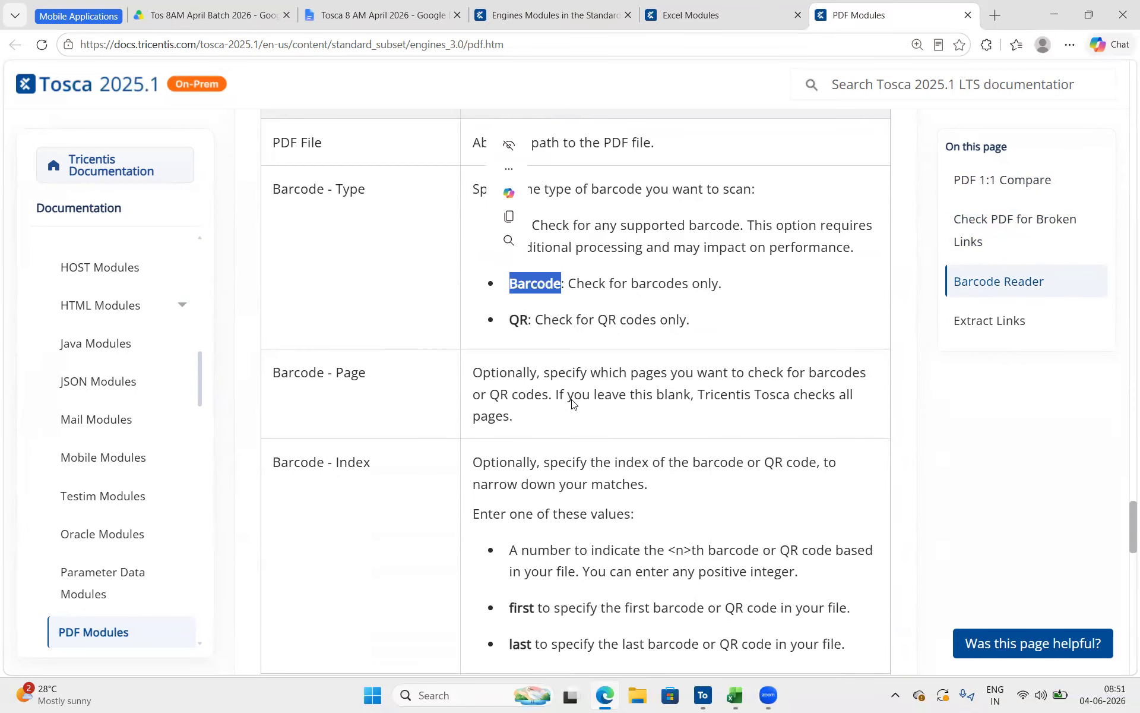
left_click(572, 404)
scroll(572, 403, "down", 12)
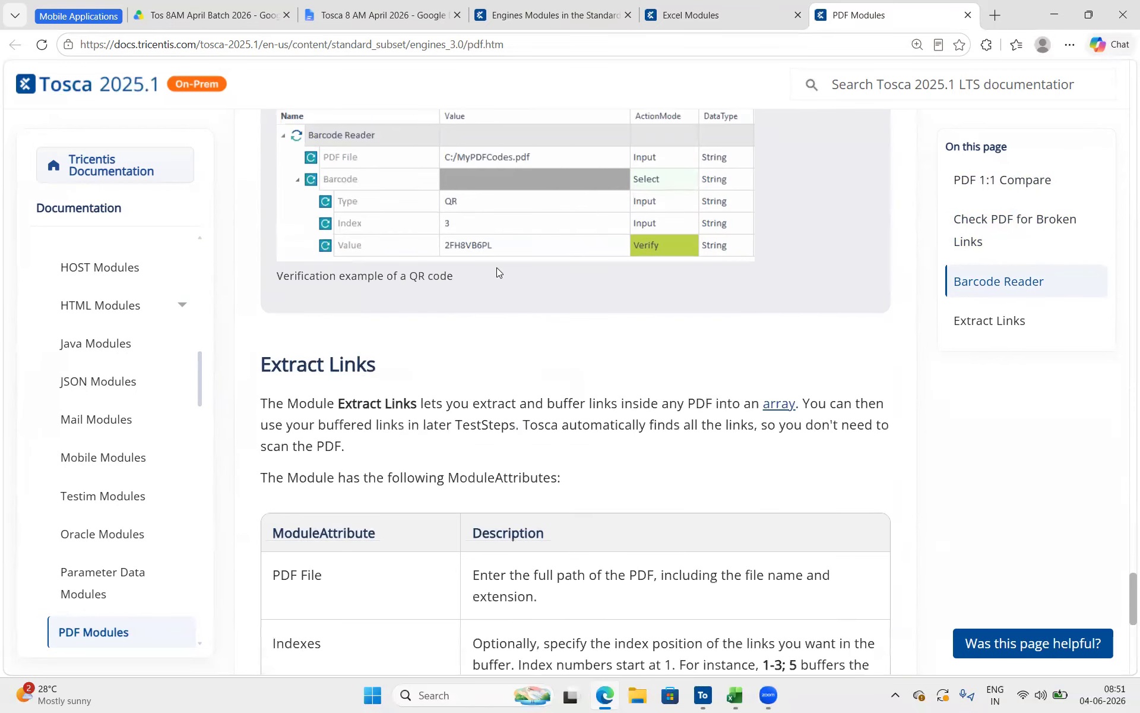
Read the Extract Links section's attributes and example, and return to the PDF 1:1 Compare part of the page
scroll(541, 435, "down", 4)
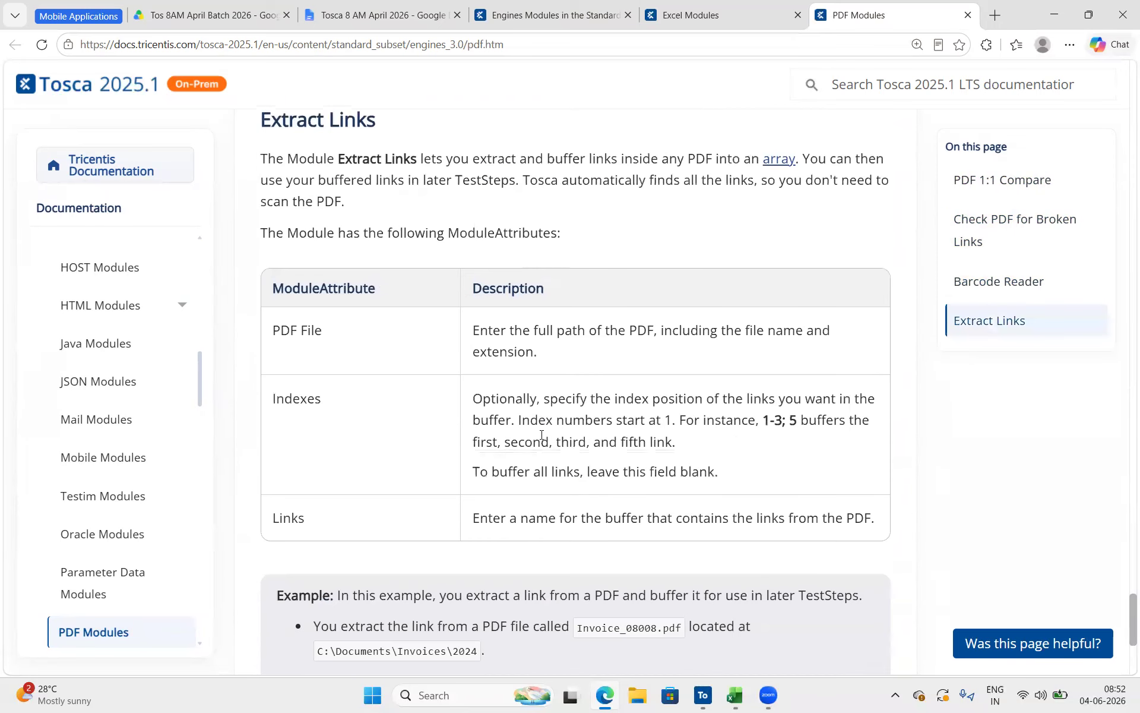
scroll(542, 434, "down", 5)
scroll(541, 435, "up", 15)
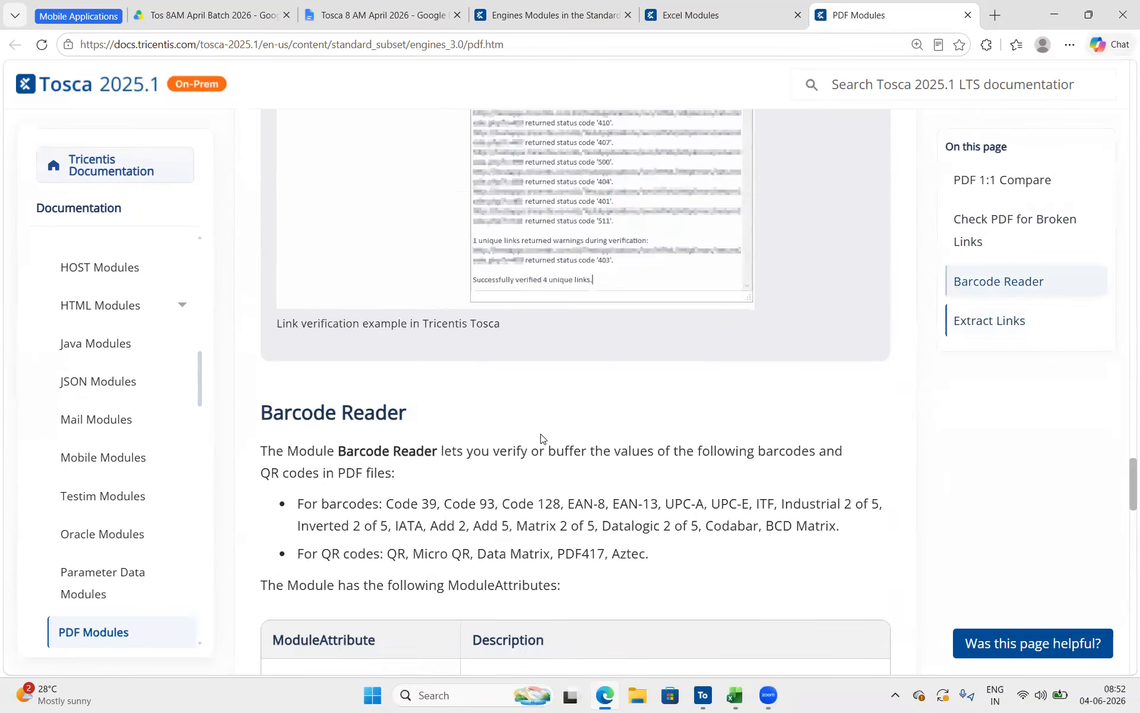
scroll(540, 438, "up", 10)
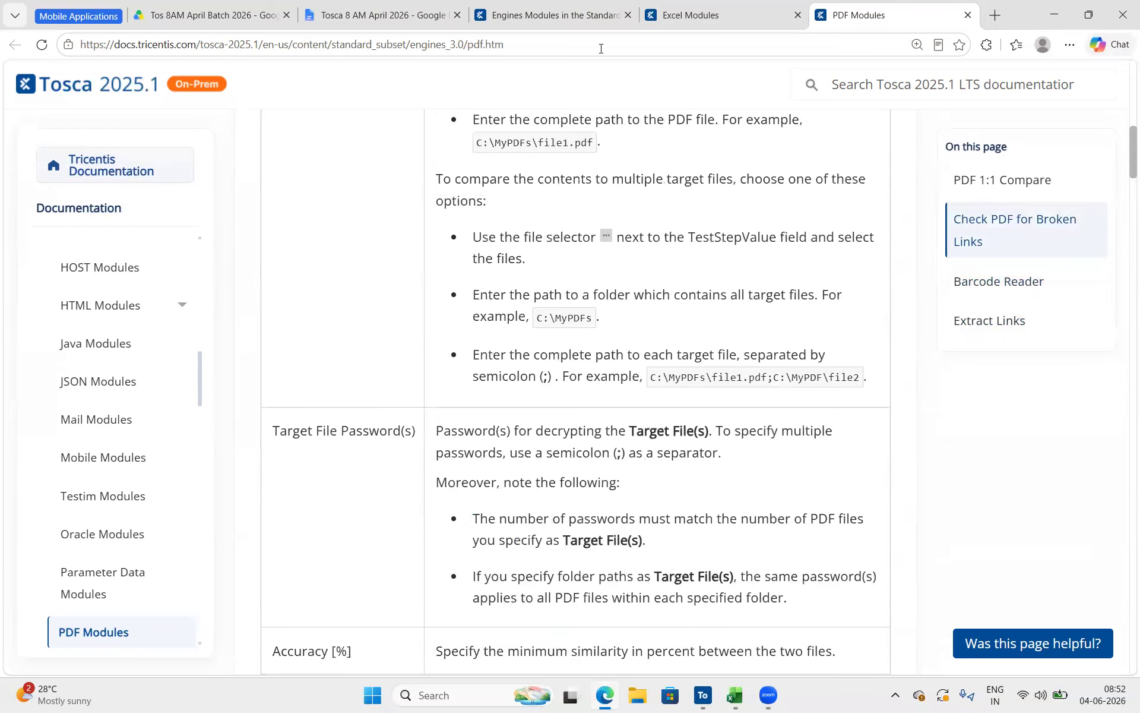
Copy the PDF Modules page address and paste it on a new line under the Pdf Operations heading in the class notes
left_click(602, 49)
key("ctrl+c")
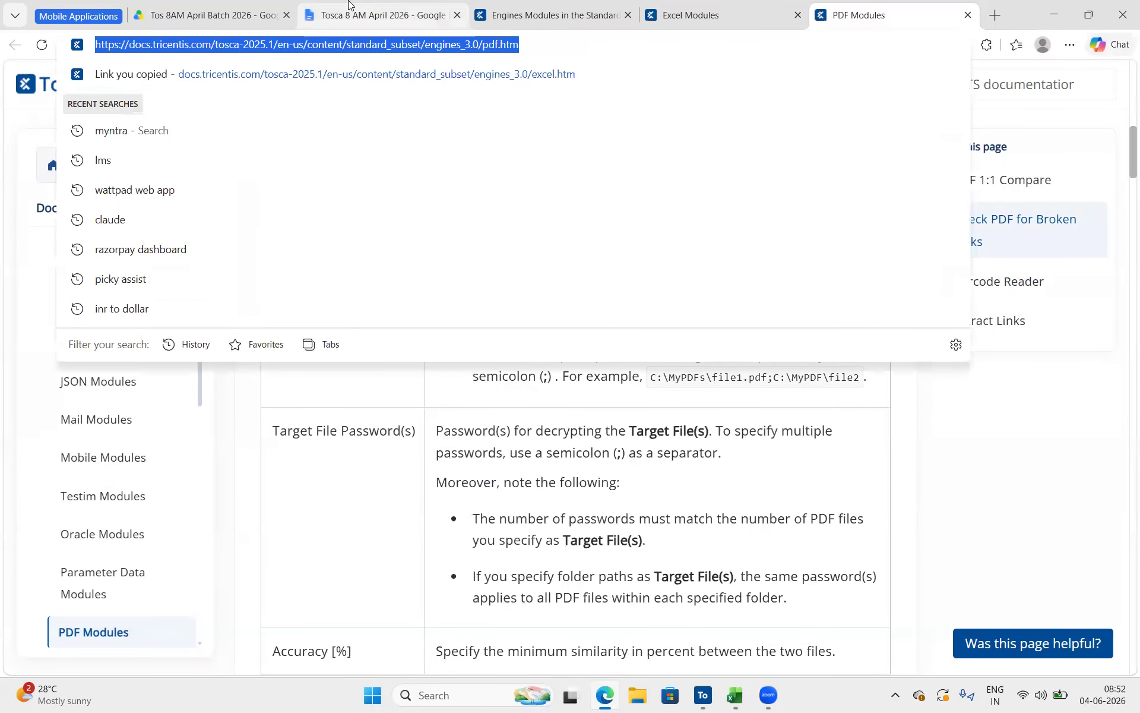
left_click(383, 14)
double_click(394, 470)
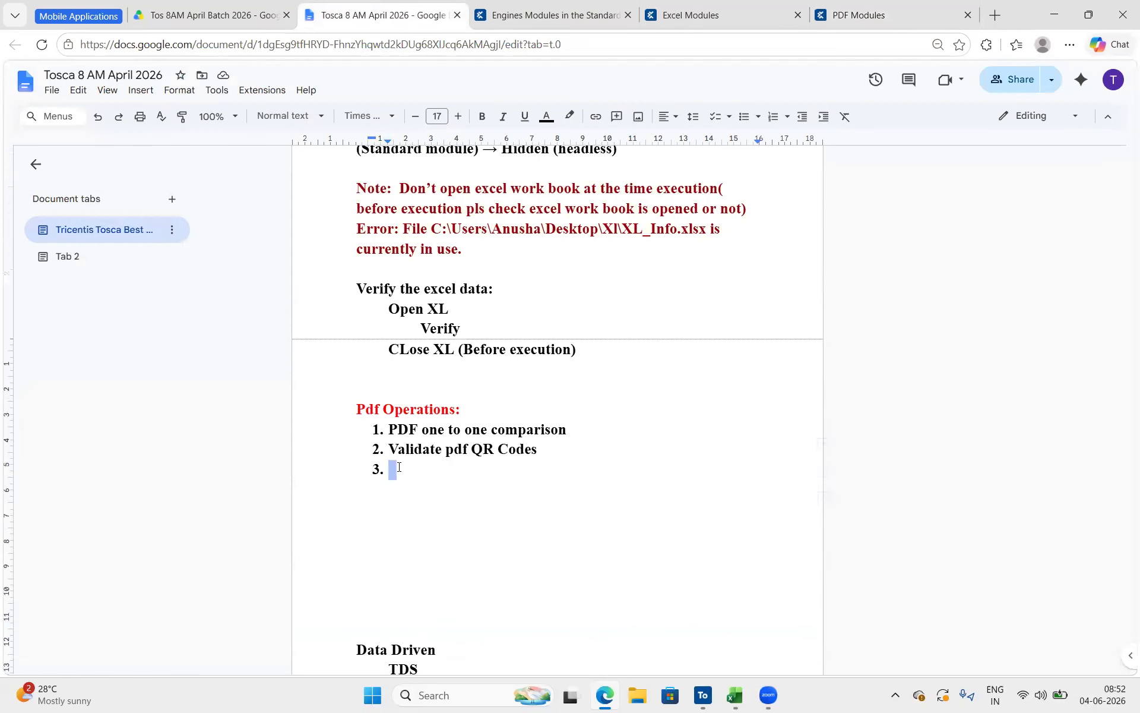
left_click(372, 436)
key("Return")
key("Up")
key("BackSpace")
type("PDF Modules")
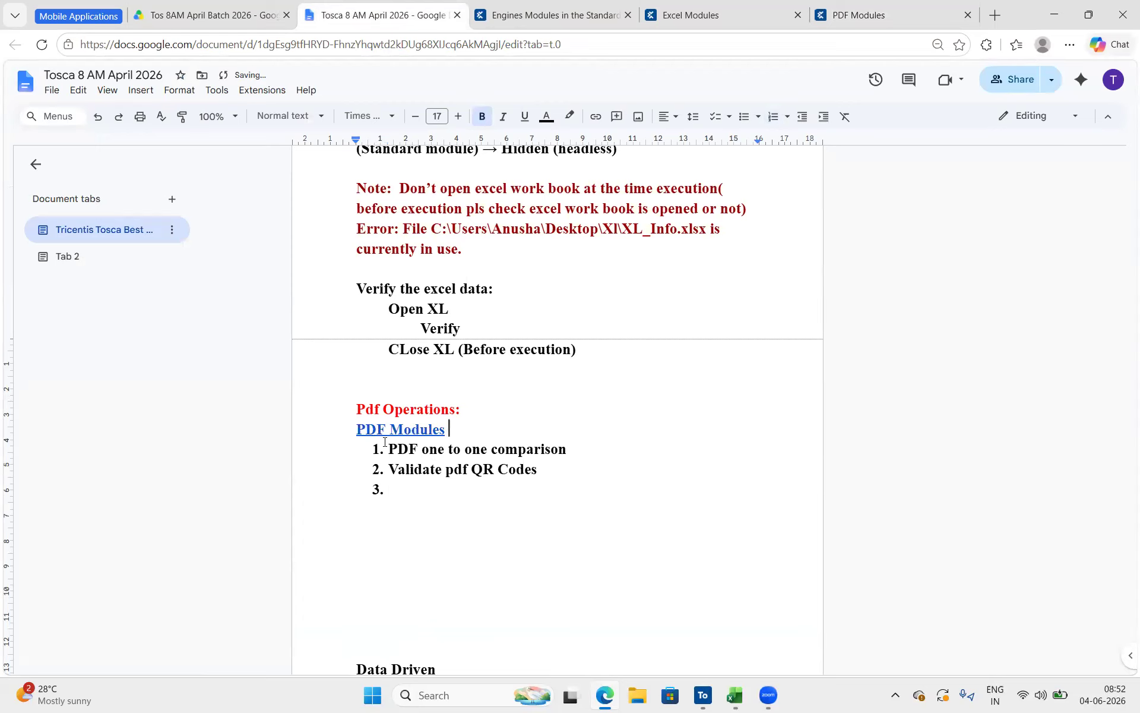
Replace the titled PDF Modules link in the notes with its plain URL and enlarge the URL text
left_click(435, 429)
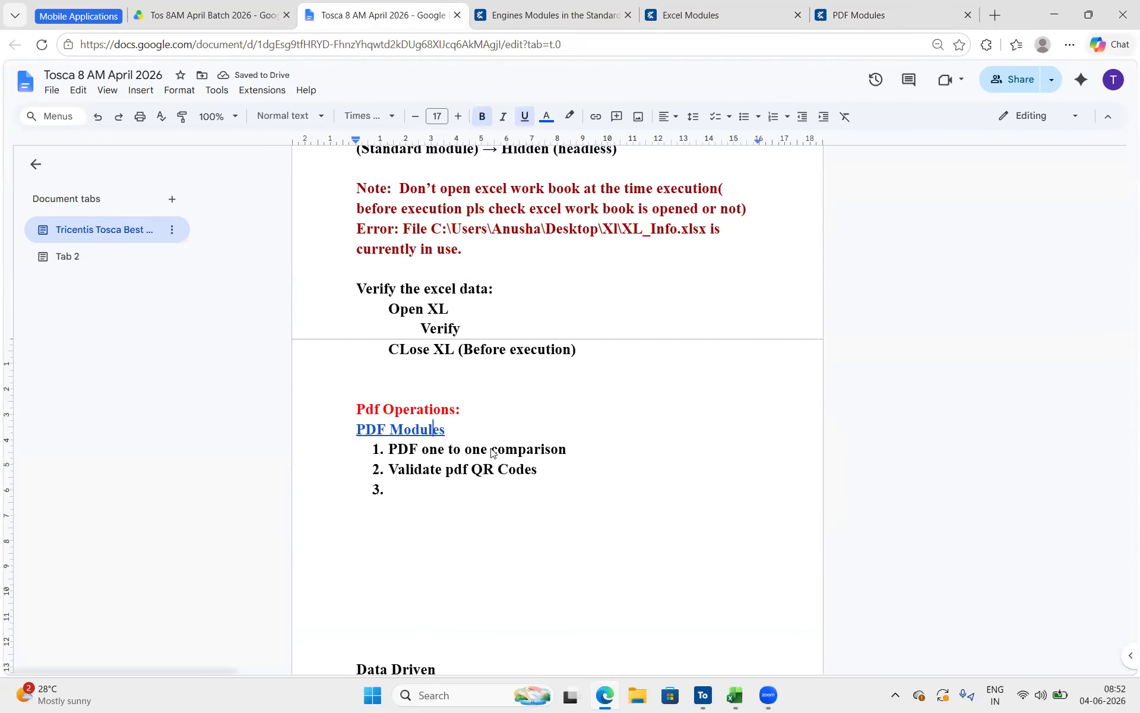
triple_click(448, 430)
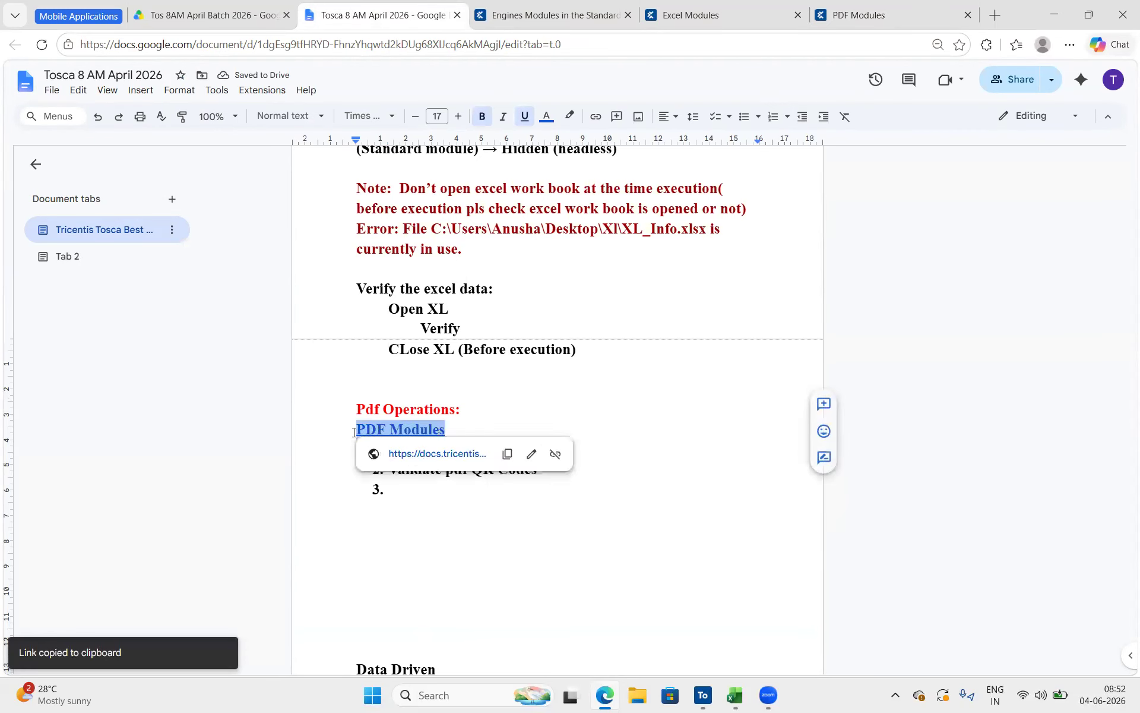
key("ctrl+shift+v")
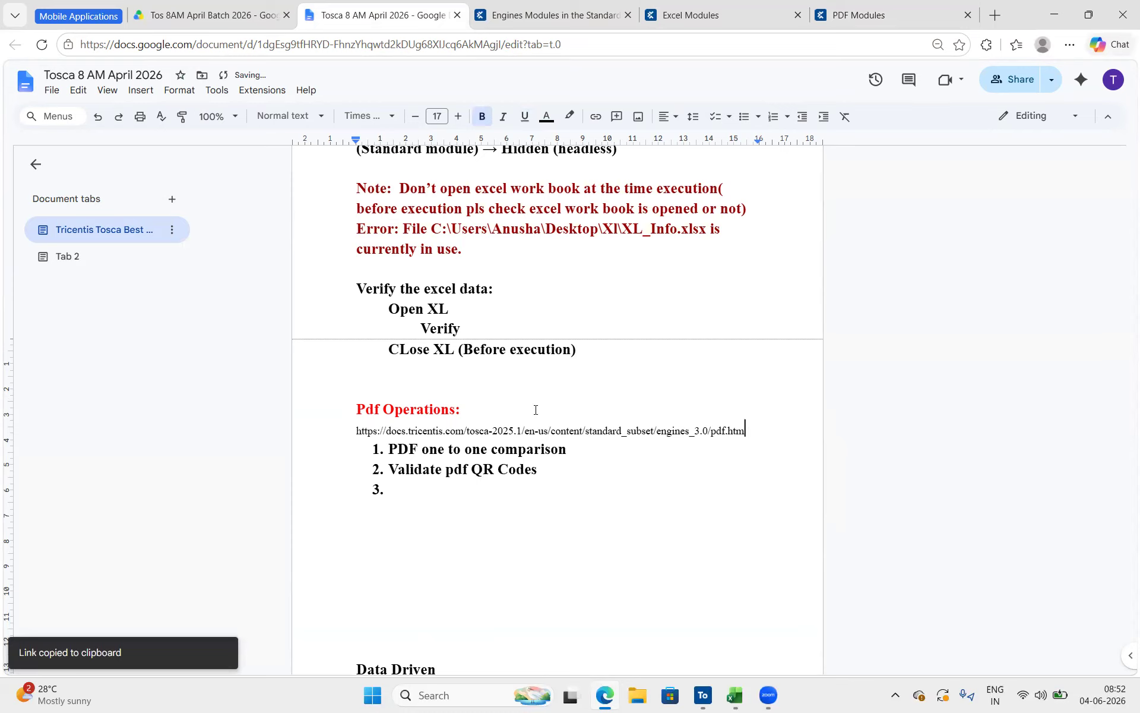
key("shift+Home")
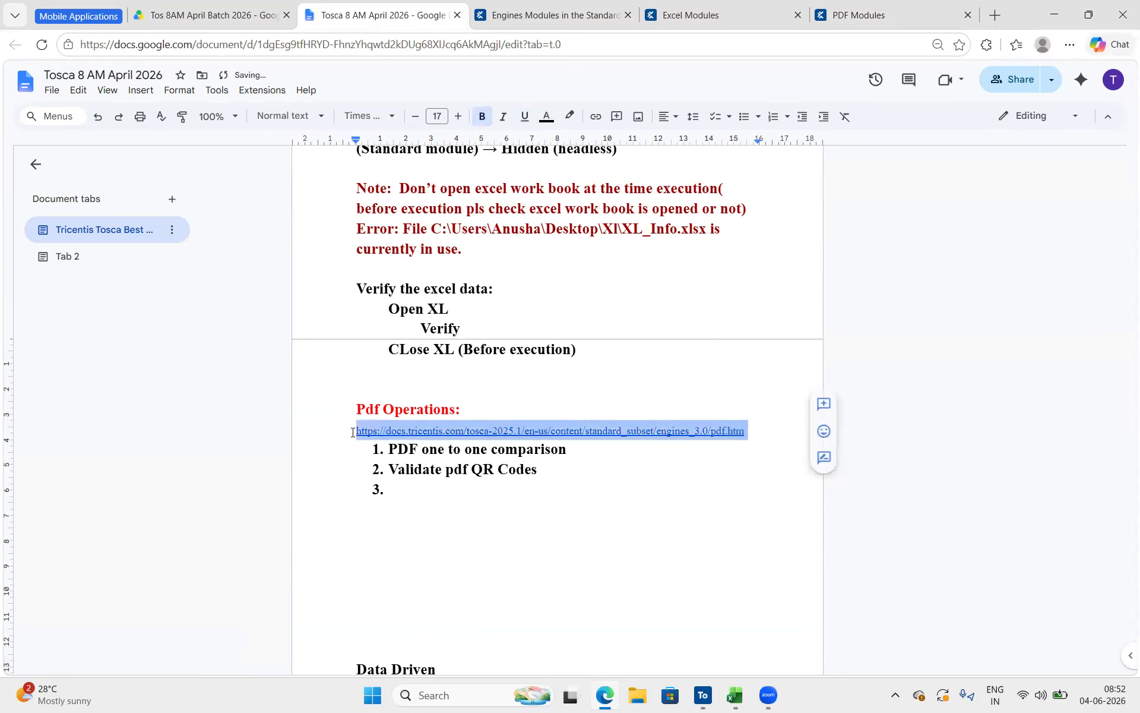
left_click(458, 117)
left_click(458, 117)
left_click(458, 117)
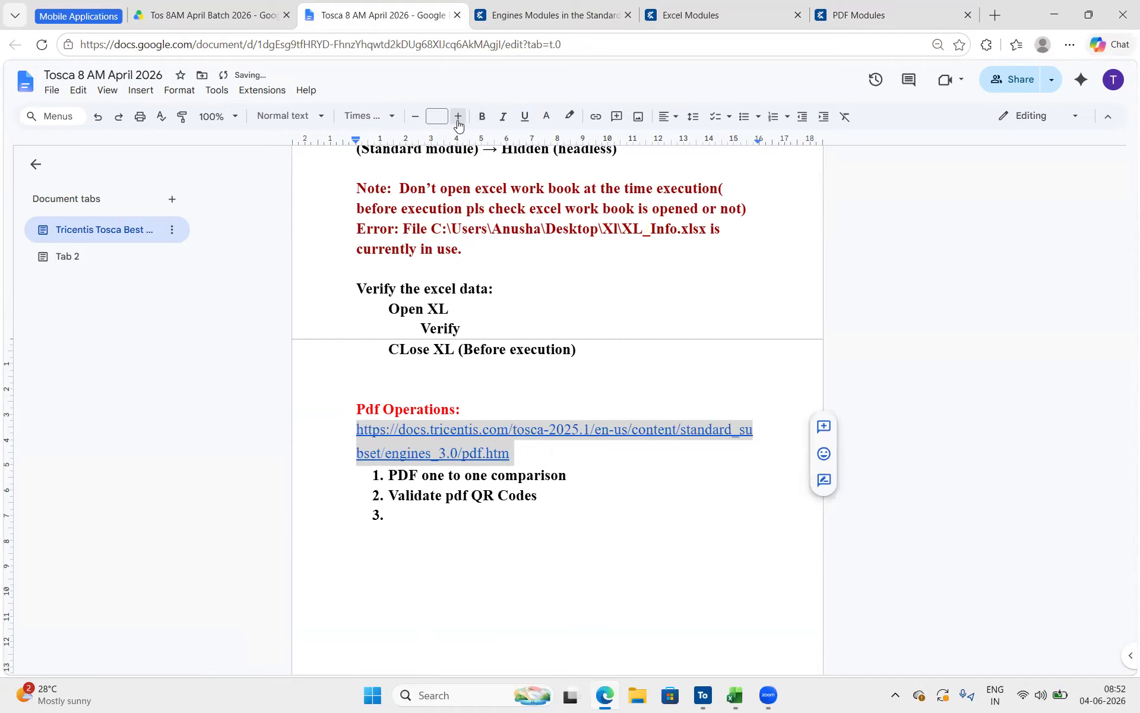
left_click(458, 117)
left_click(610, 499)
scroll(609, 499, "down", 3)
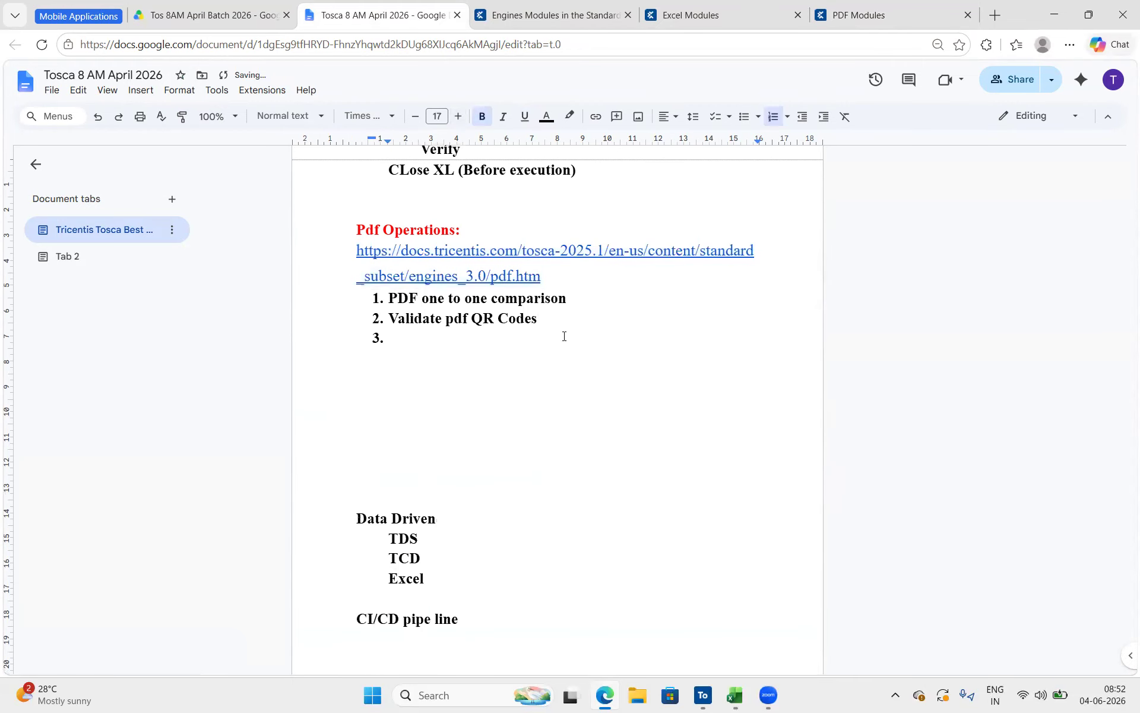
Switch to Tosca Commander and create a folder named PDF Operations under Excel Operation (Standard Modules)
left_click(714, 696)
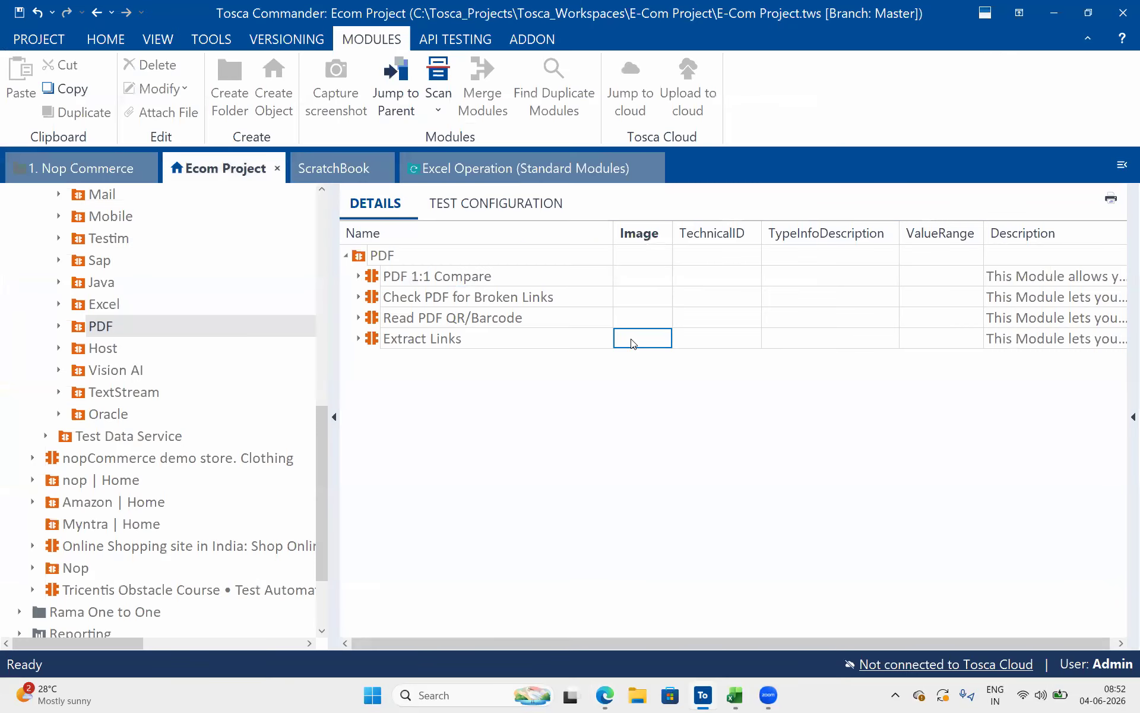
left_click(392, 284)
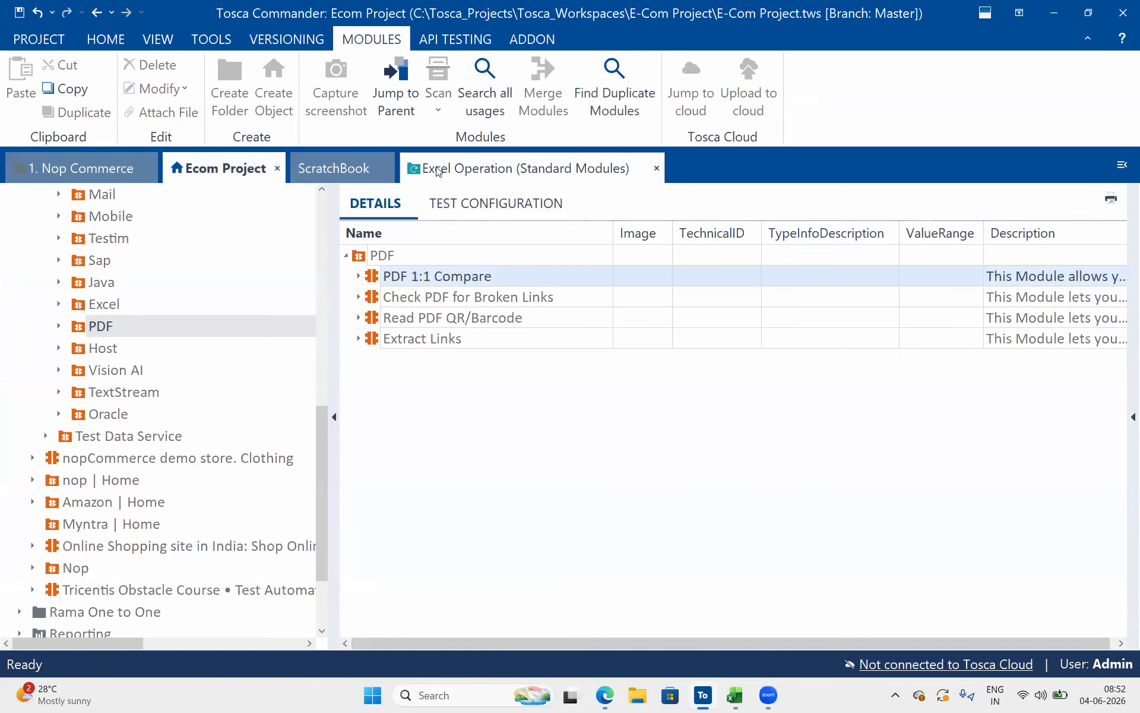
left_click(523, 168)
left_click(123, 197)
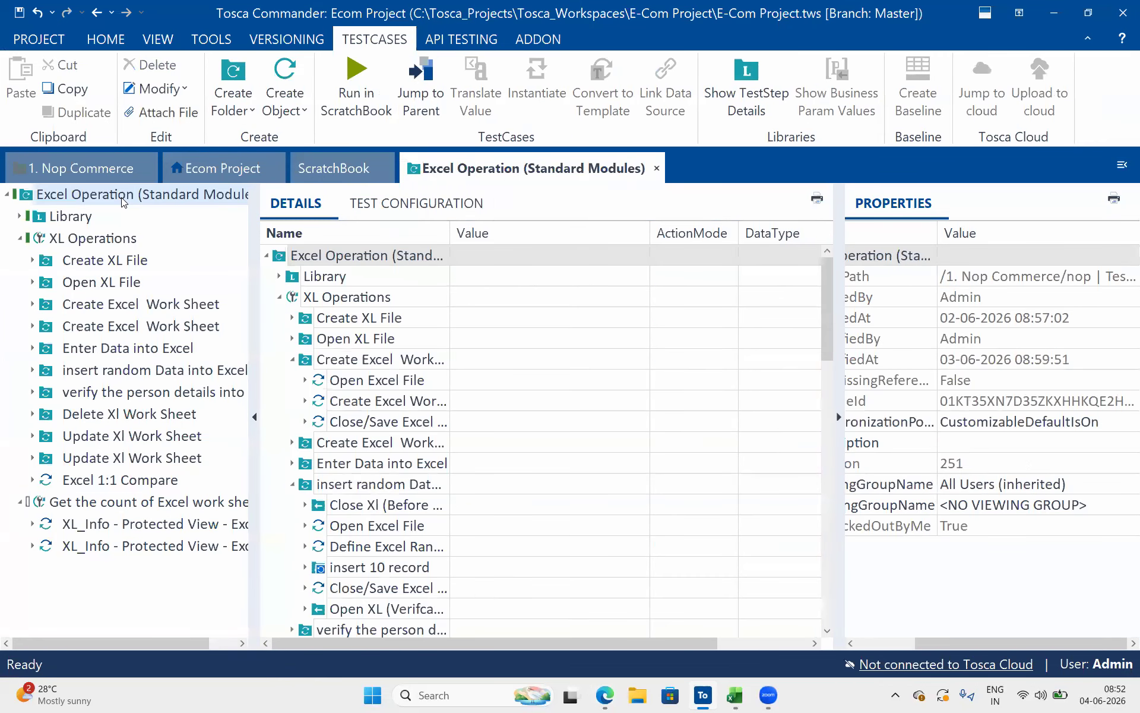
right_click(123, 198)
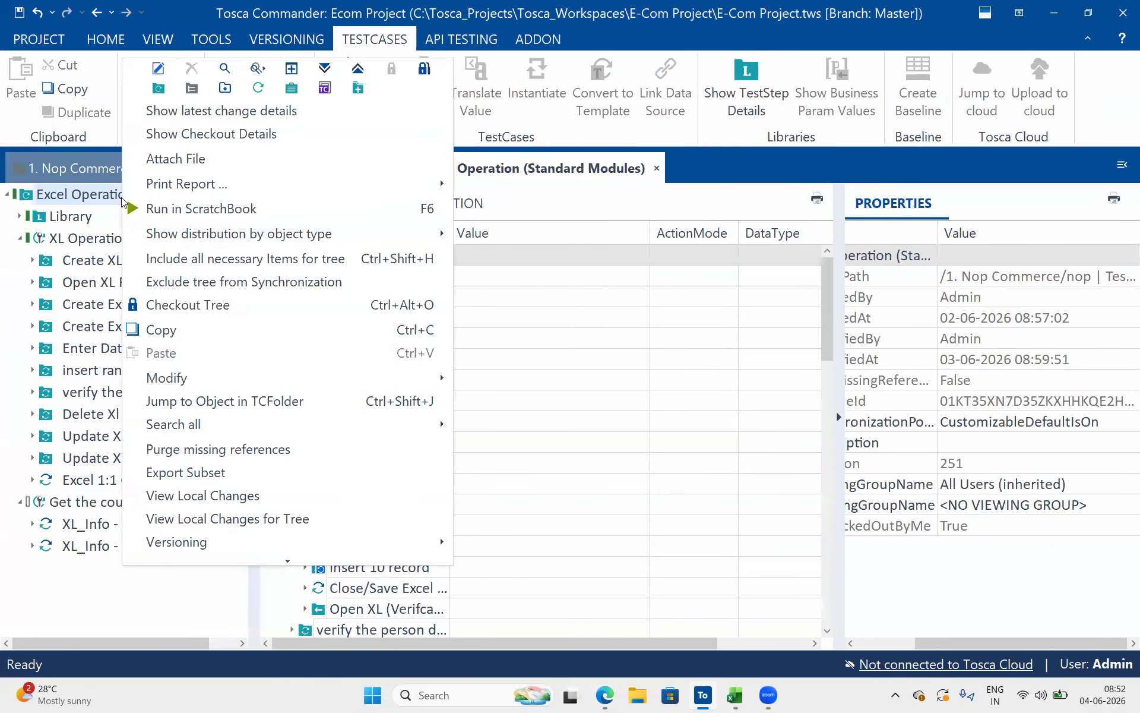
left_click(158, 88)
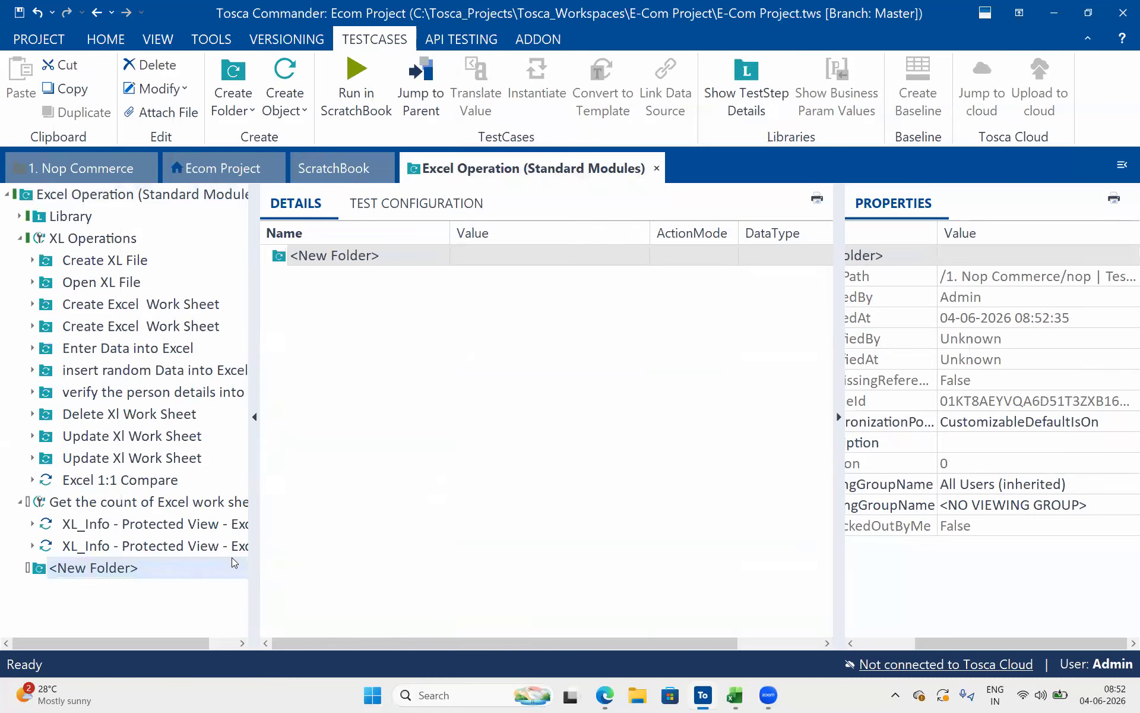
left_click(174, 569)
key("ctrl+a")
type("PD")
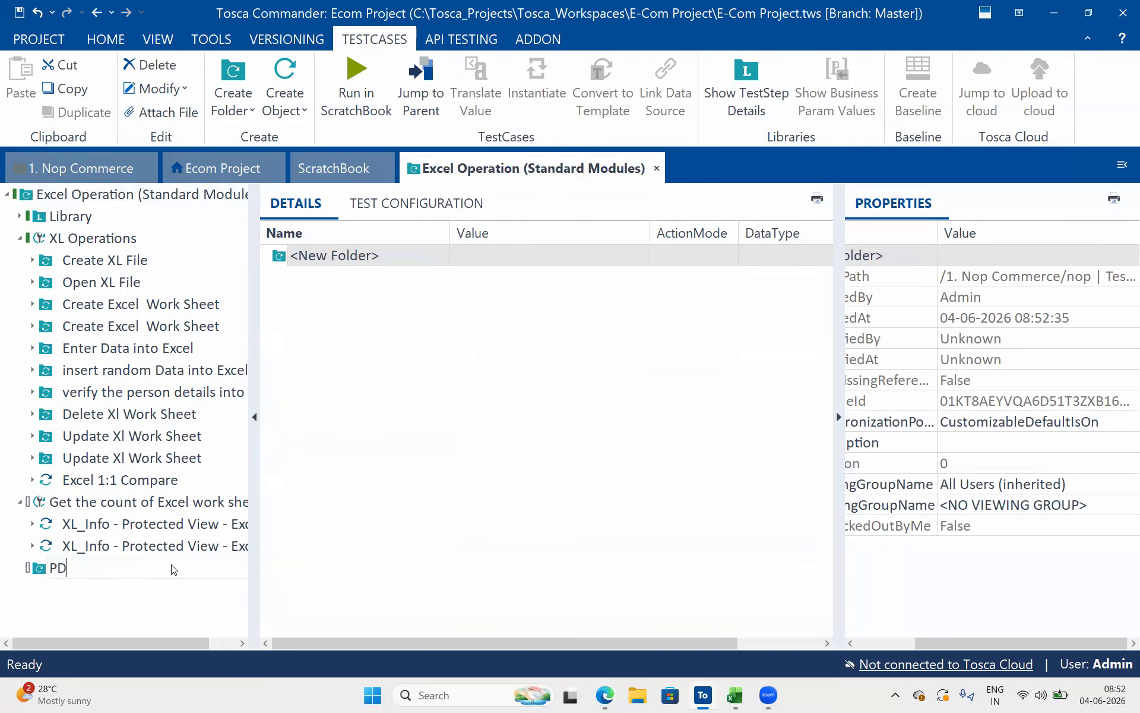
type("F Operations")
key("Return")
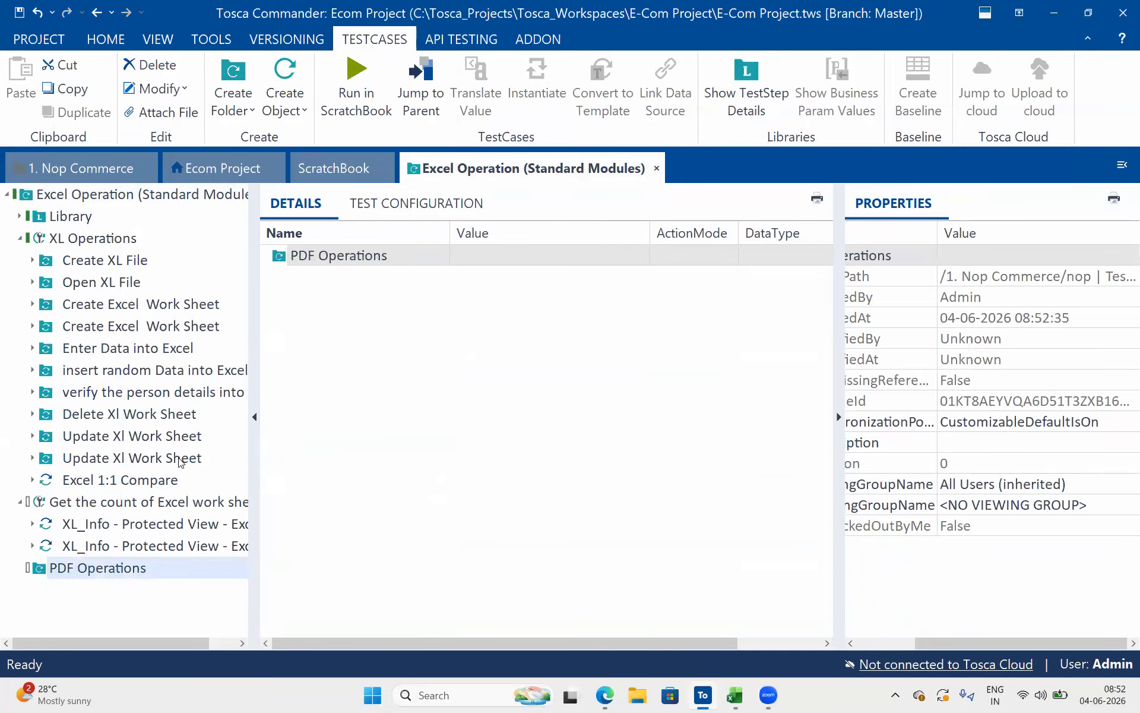
Add the PDF 1:1 Compare module from the project's PDF modules folder to PDF Operations as a test step in a new test case
left_click(205, 158)
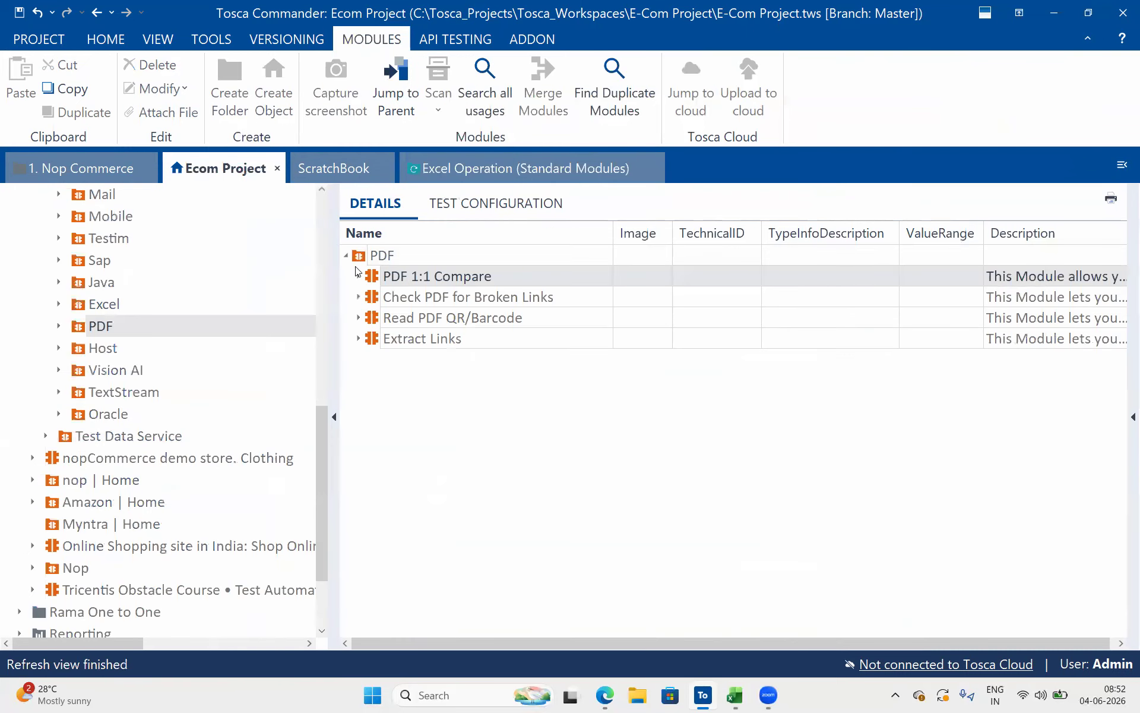
left_click_drag(371, 277, 292, 259)
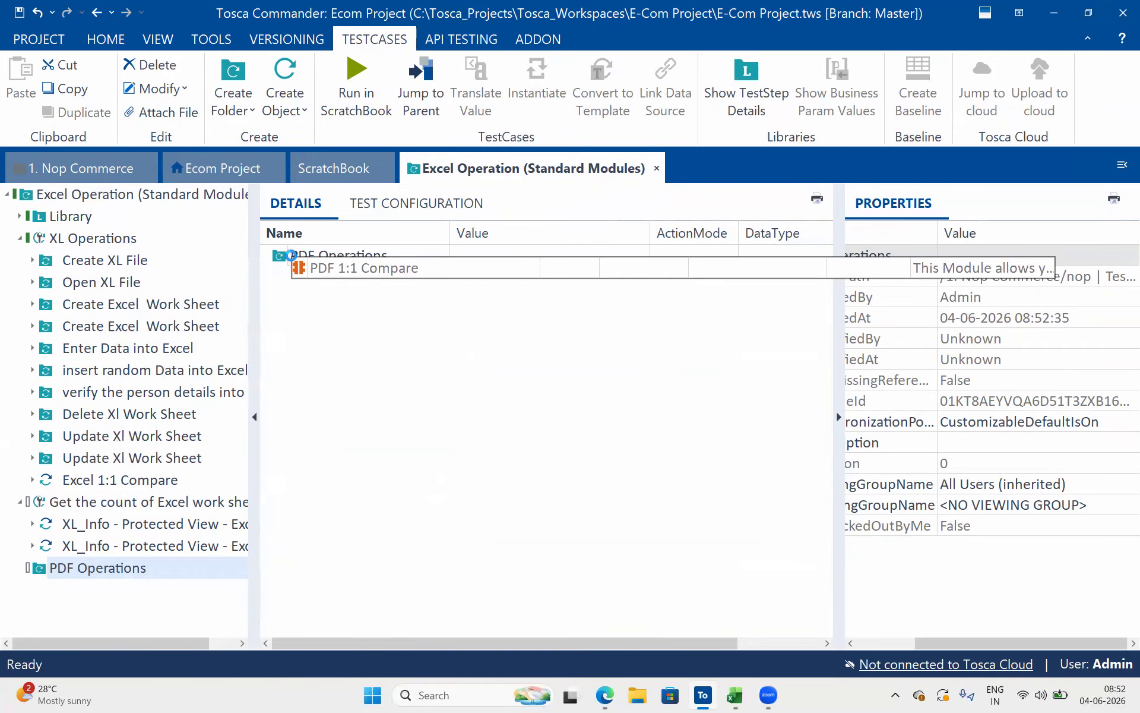
left_click(280, 277)
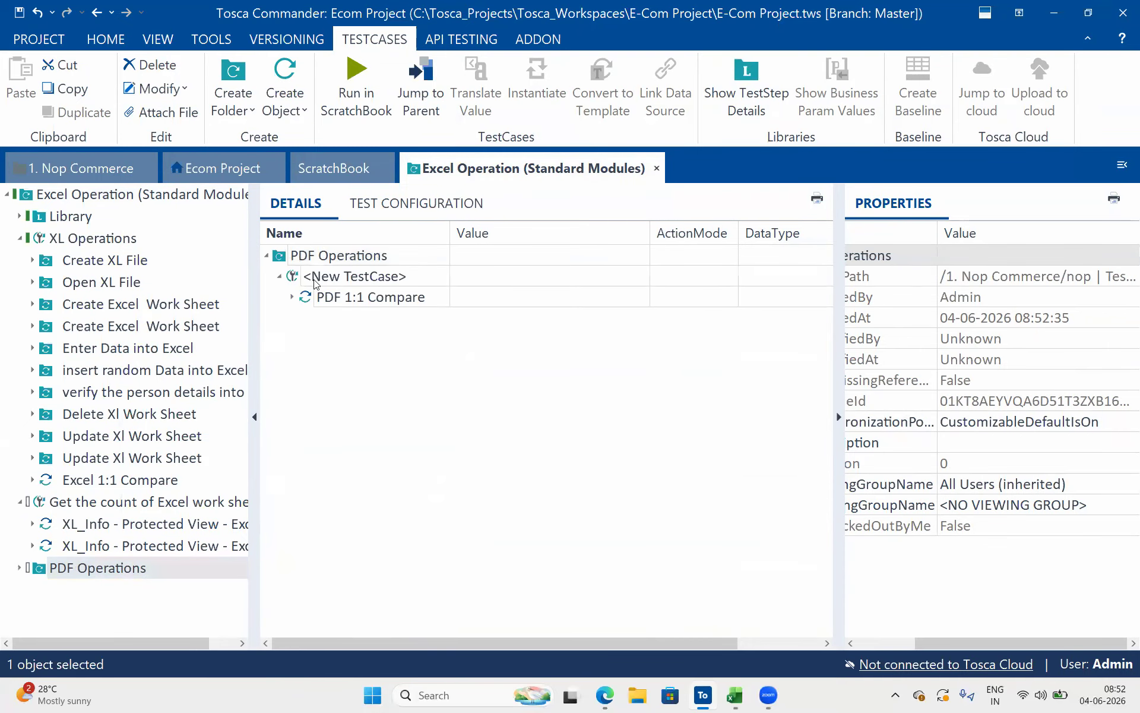
Rename the new test case in the PDF Operations folder as PDF 1:1 Compare
left_click(414, 284)
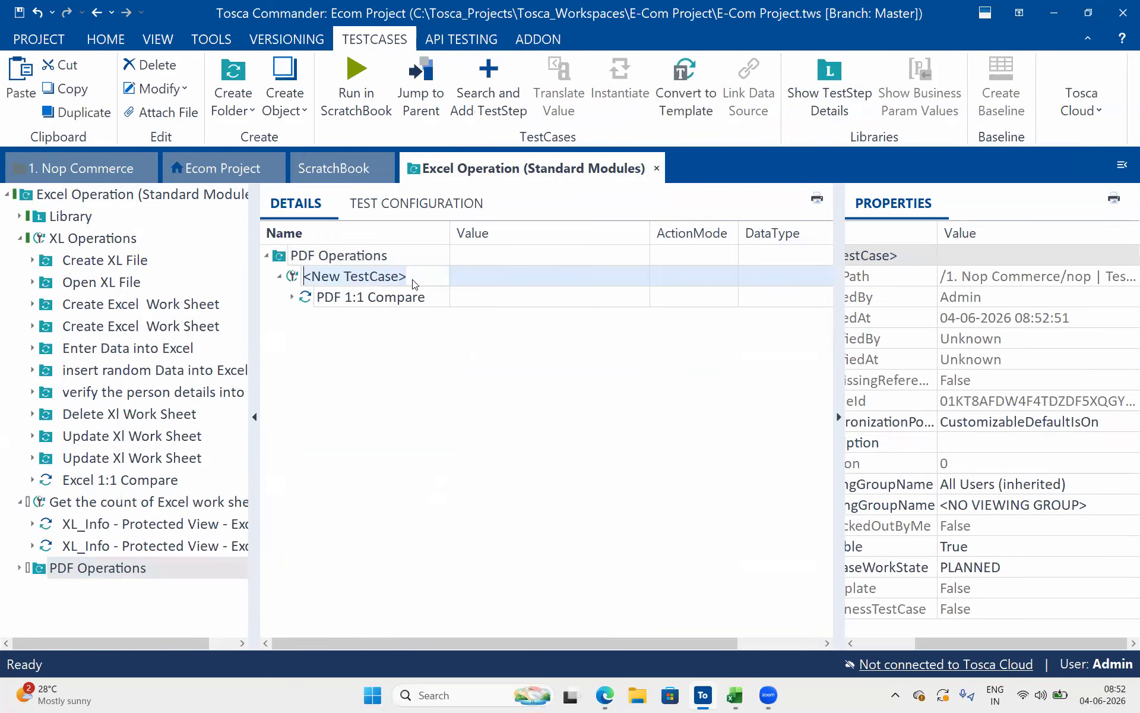
type("PDF 1:1 Compar")
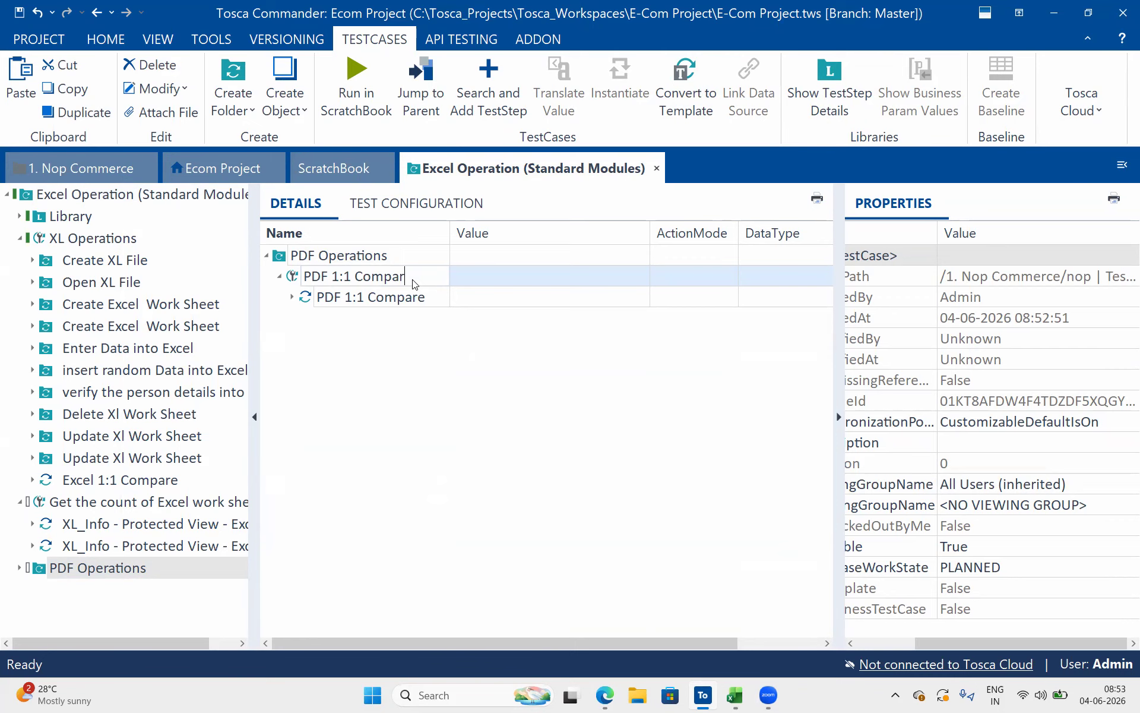
key("Return")
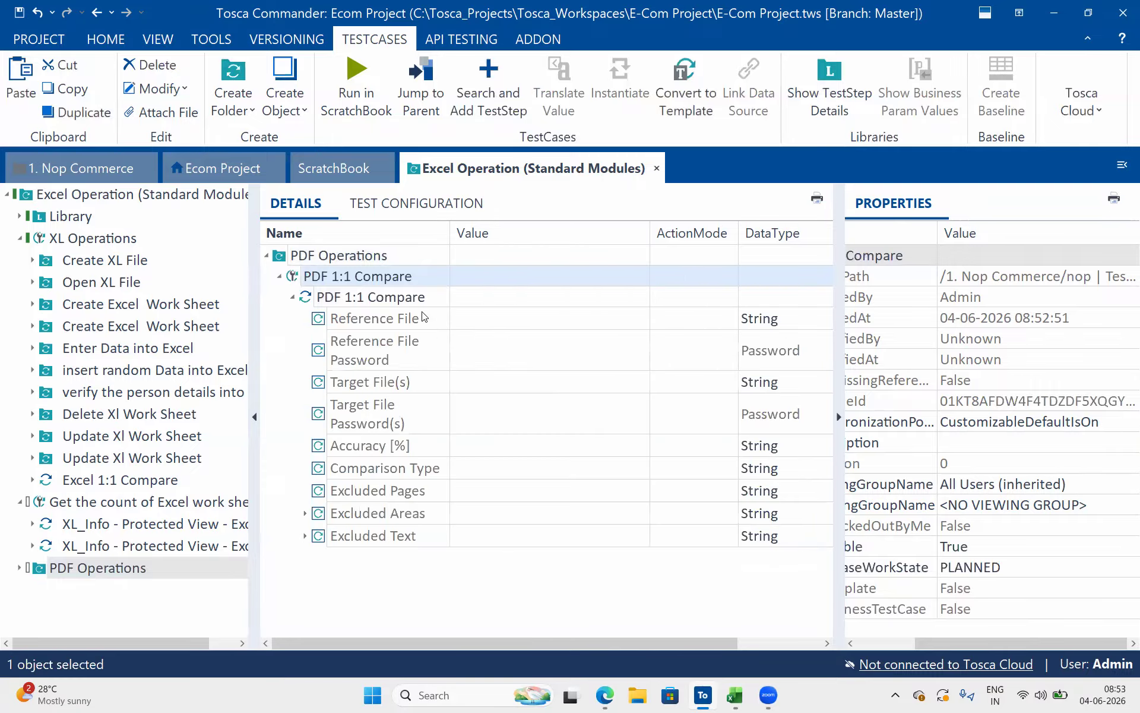
Examine the Reference File, Target File(s) and both password attributes of the PDF 1:1 Compare test step
left_click(421, 311)
left_click(422, 312)
left_click(419, 385)
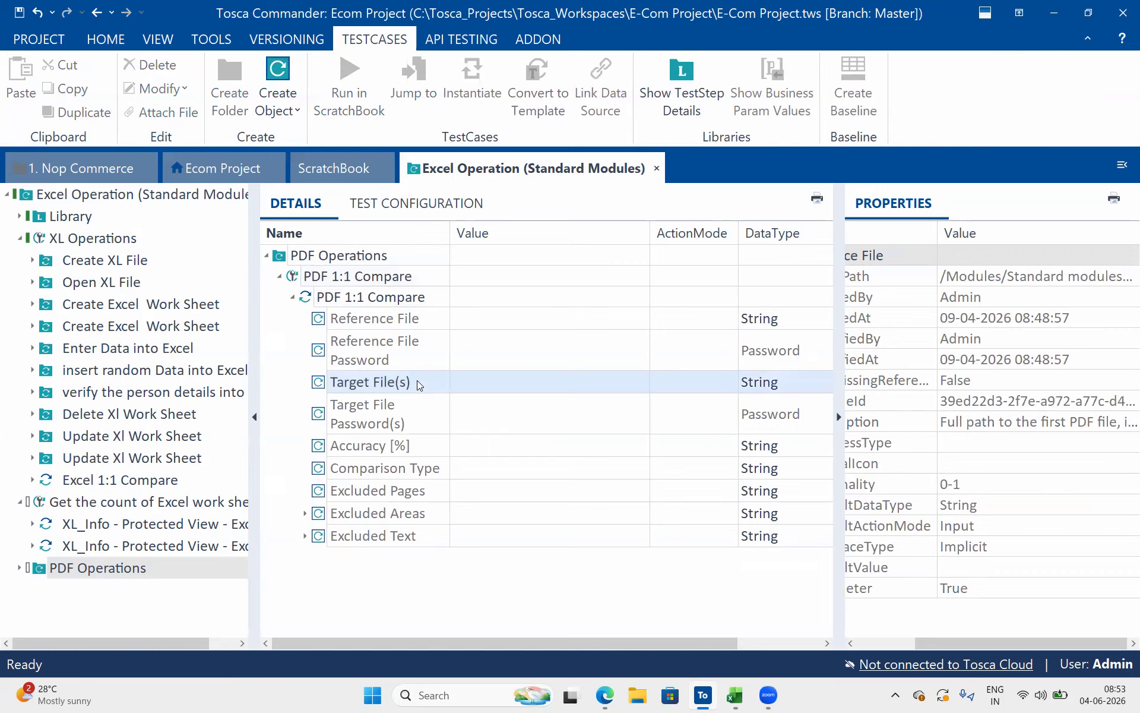
left_click(414, 345)
left_click(414, 346)
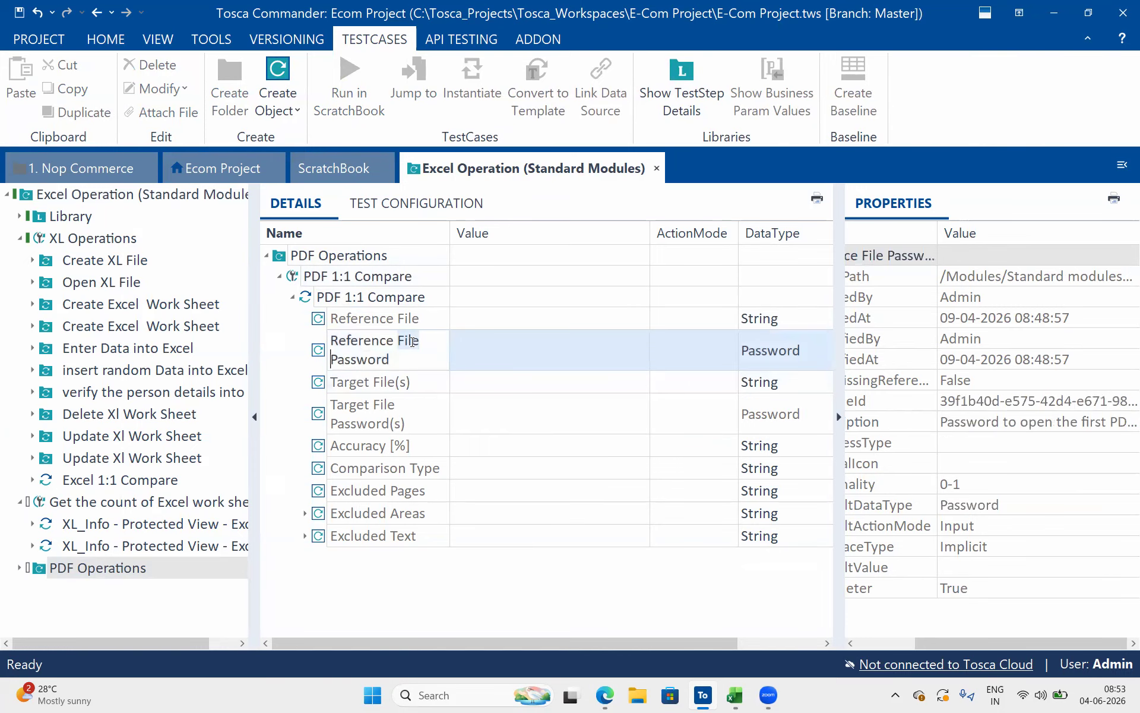
left_click(408, 413)
left_click(397, 319)
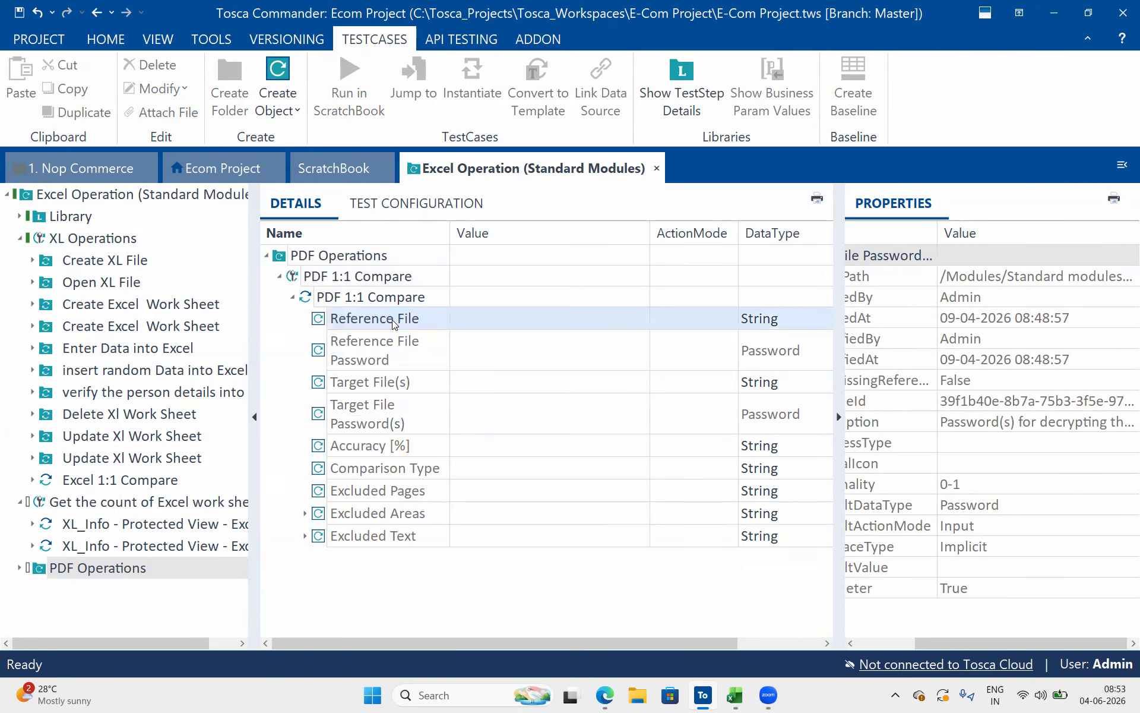
left_click(383, 390)
left_click(385, 344)
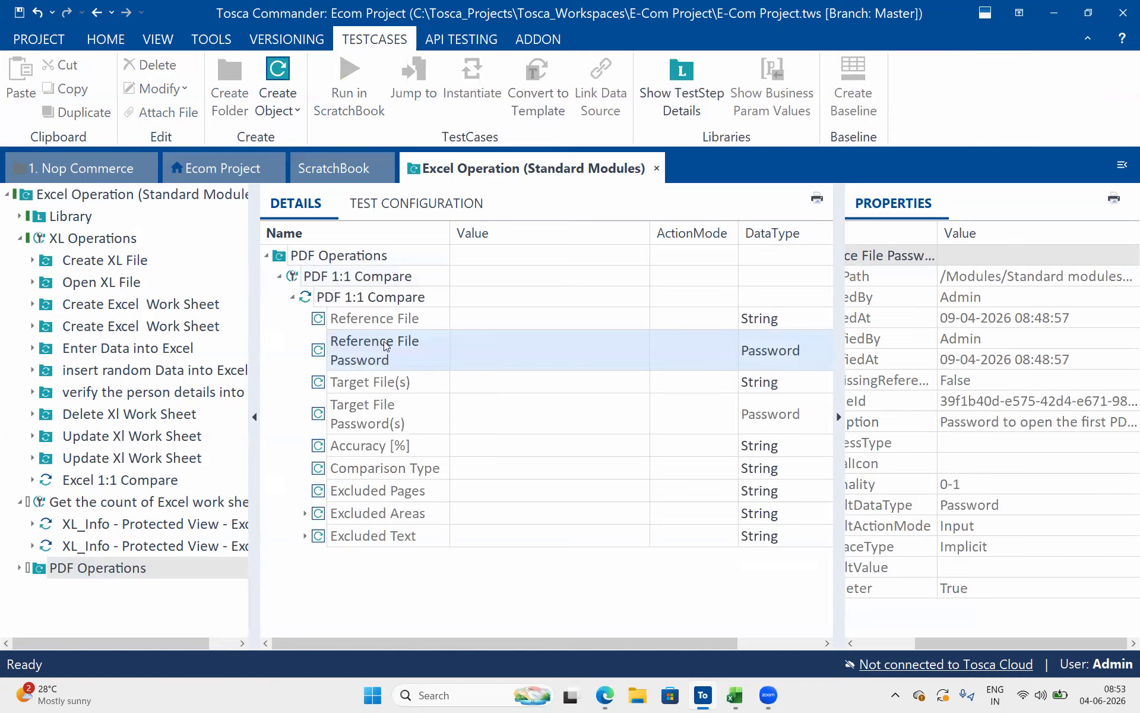
left_click(401, 411)
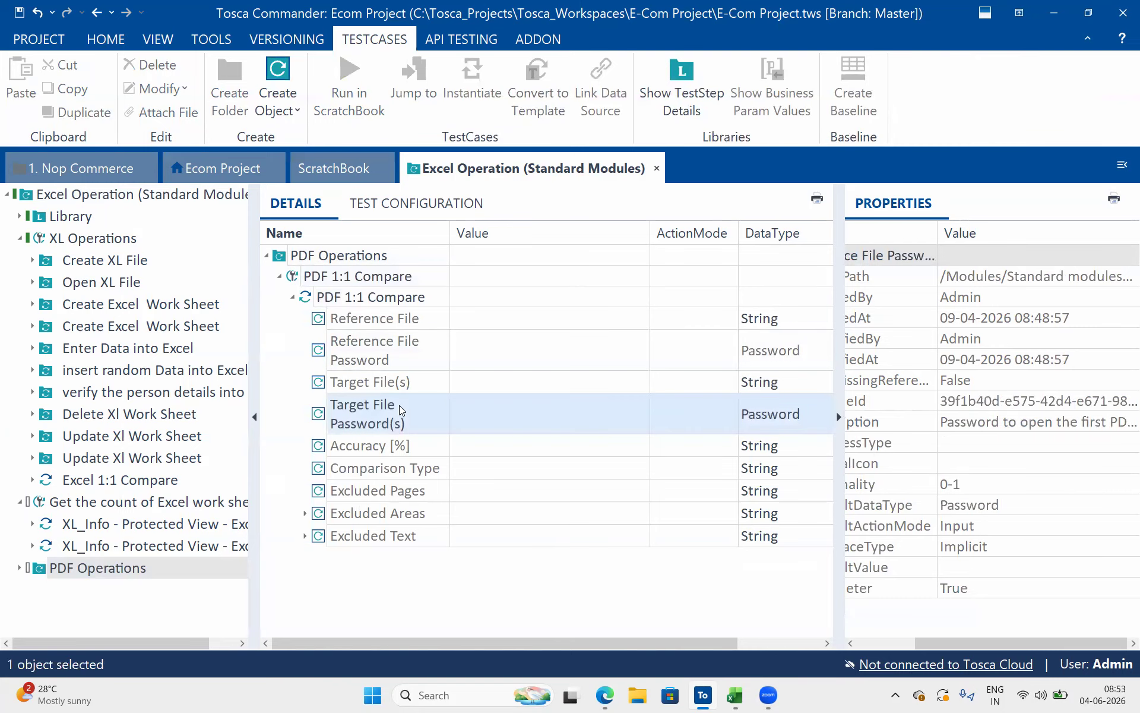
Go through the Accuracy [%] value and open the list of Comparison Type options in the PDF 1:1 Compare step
left_click(475, 445)
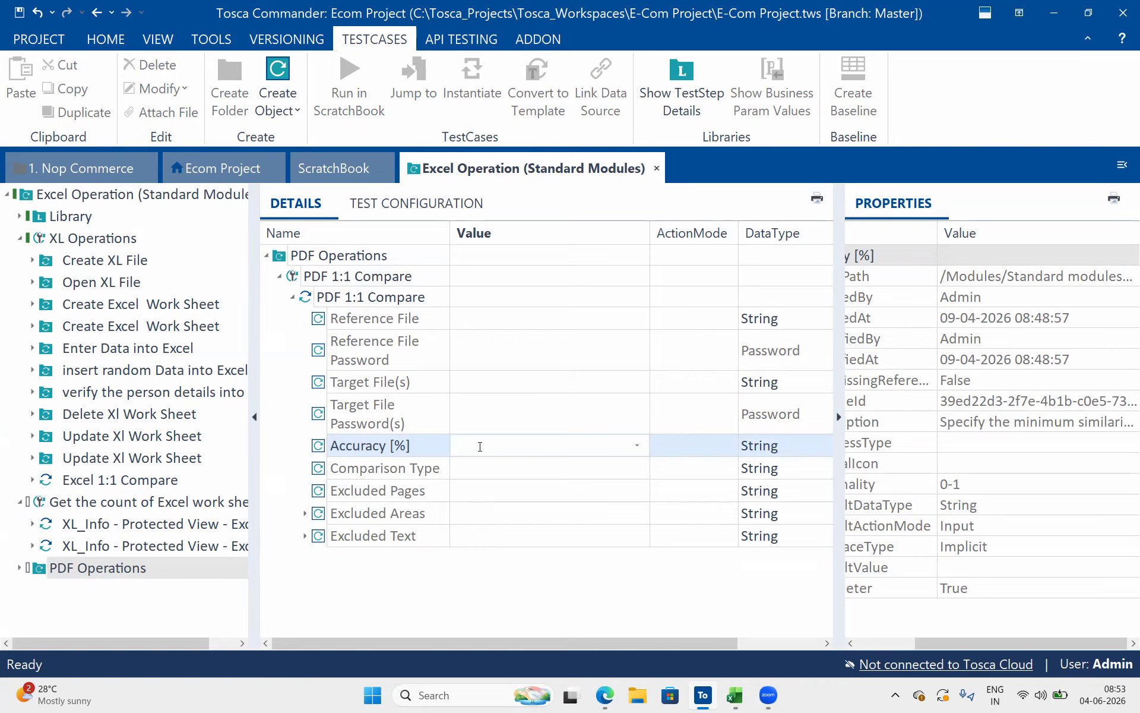
left_click(504, 474)
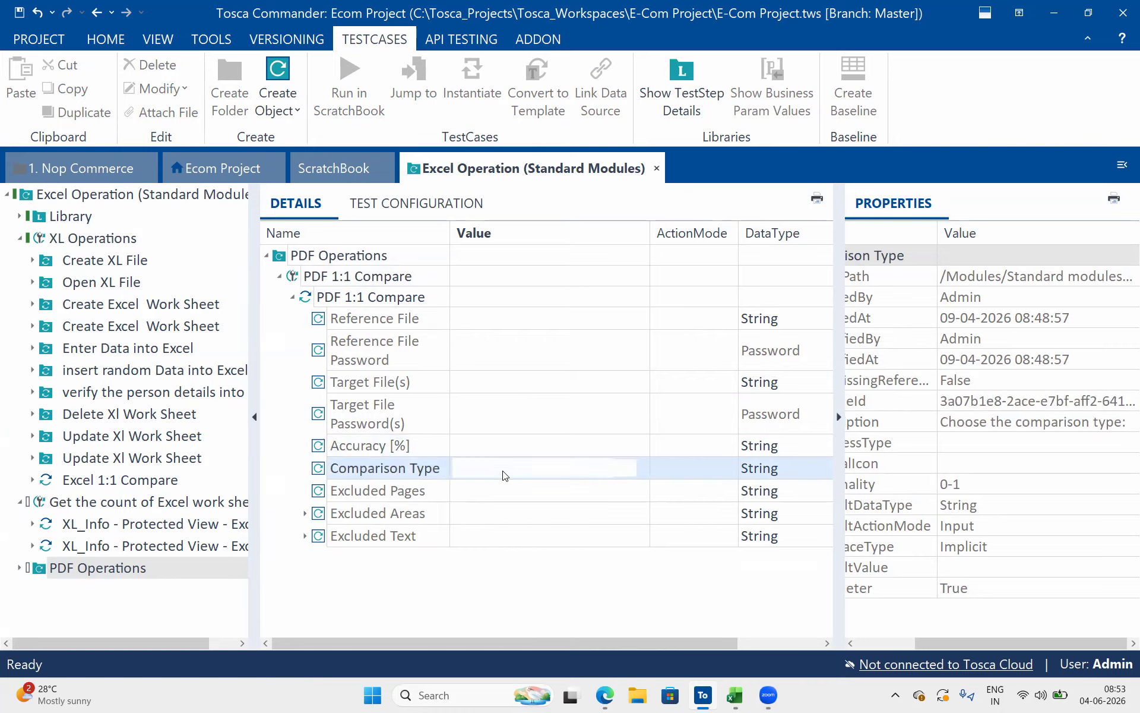
left_click(644, 468)
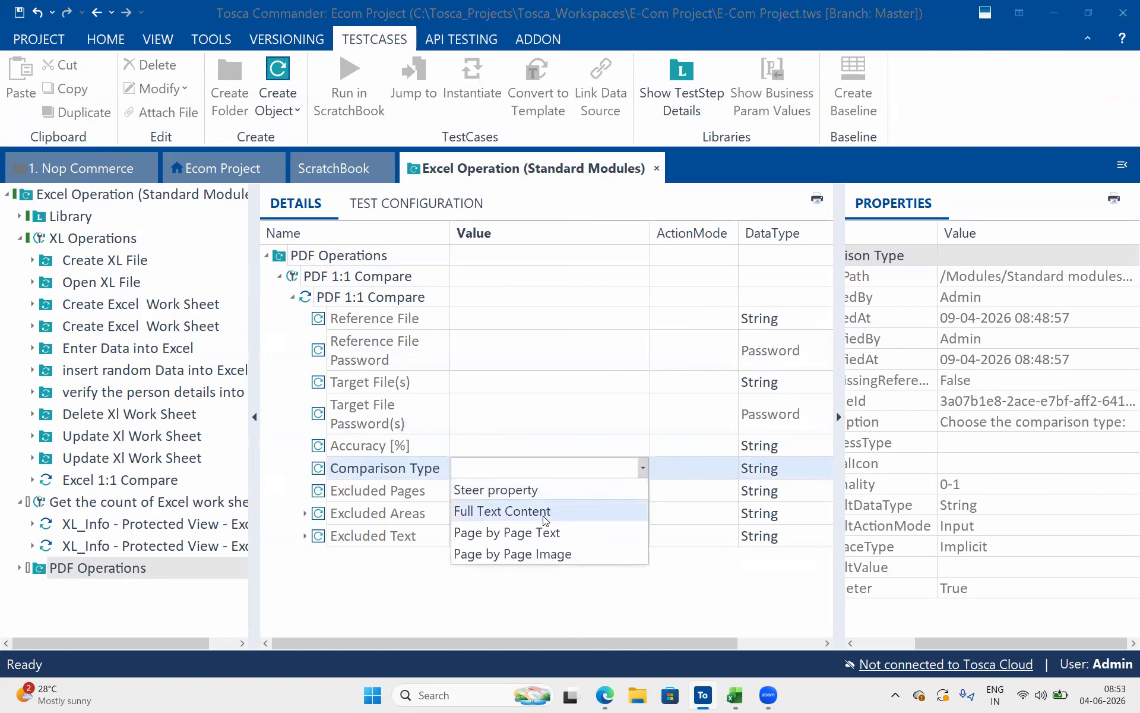
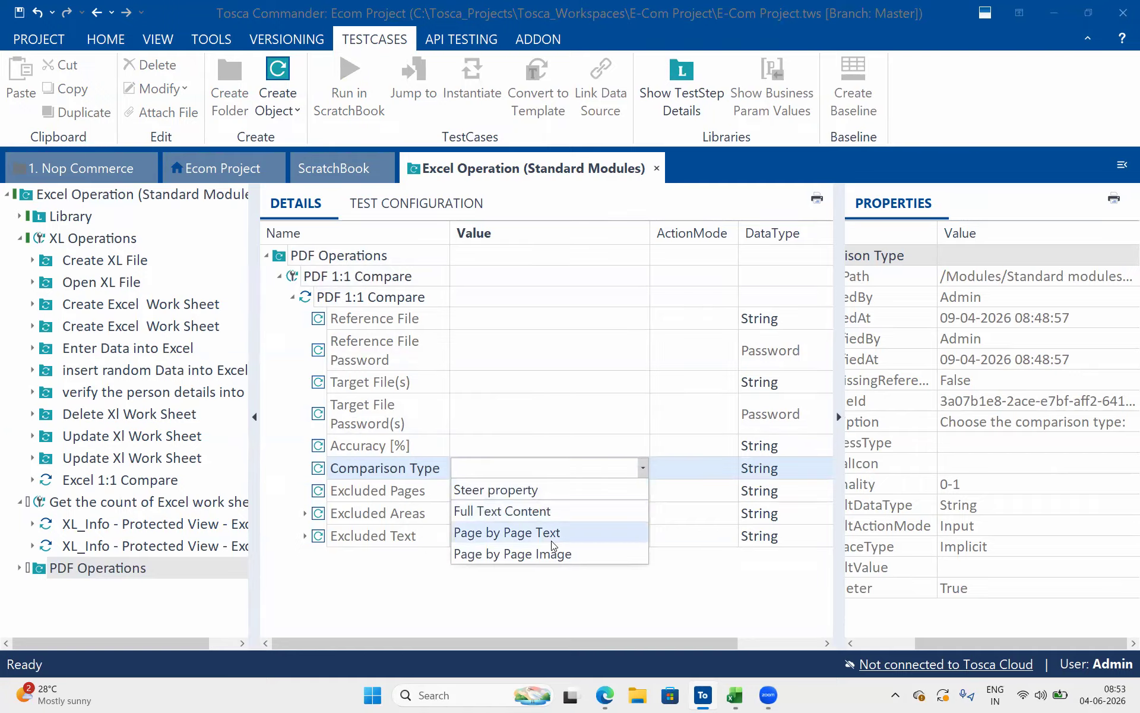
Examine the Excluded Areas attribute of the PDF 1:1 Compare step, including its Excluded Area's Dimensions and Page(s) settings
left_click(534, 382)
left_click(305, 514)
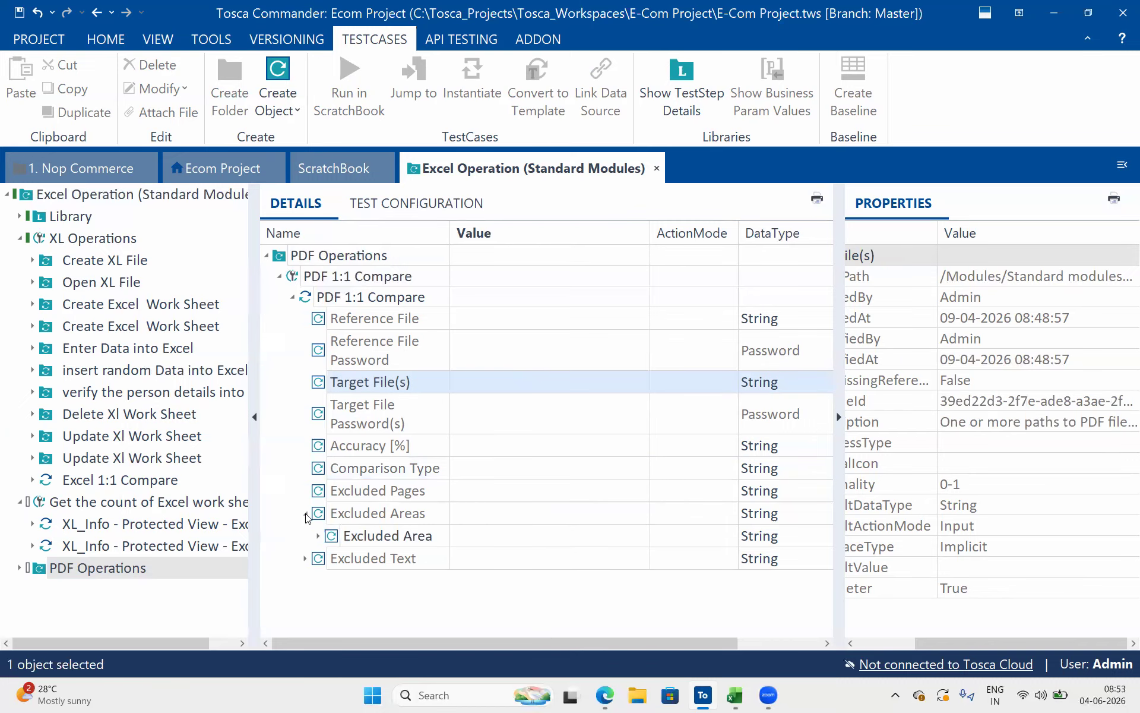
left_click(479, 537)
left_click(477, 535)
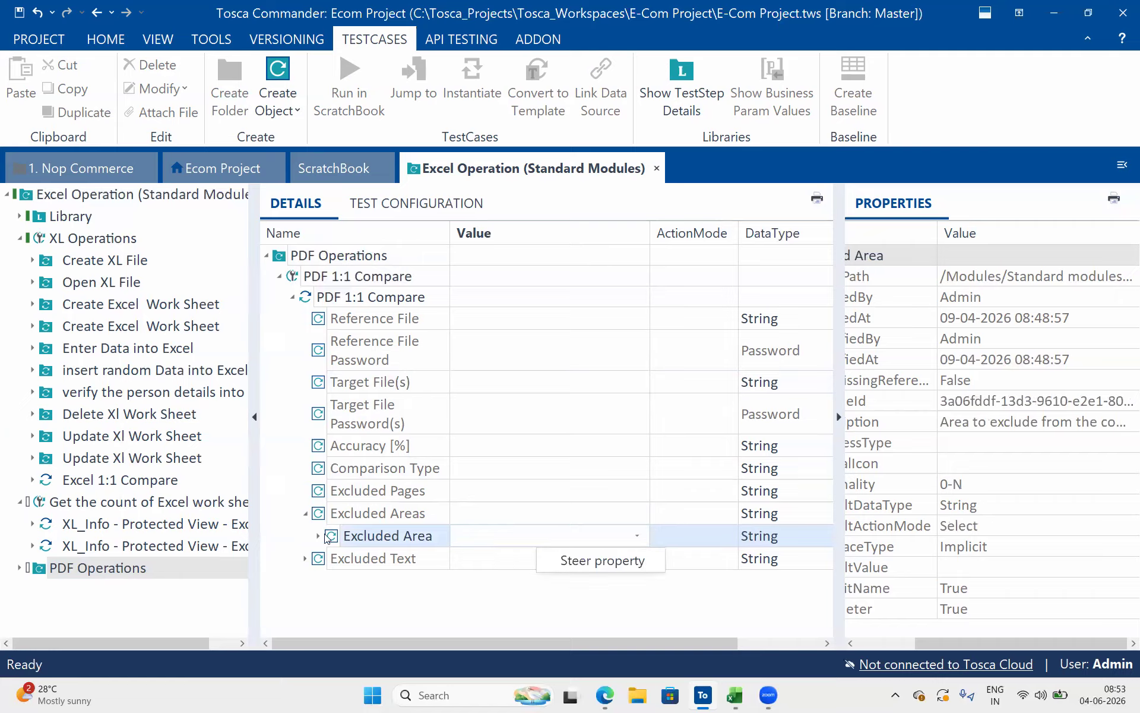
left_click(317, 536)
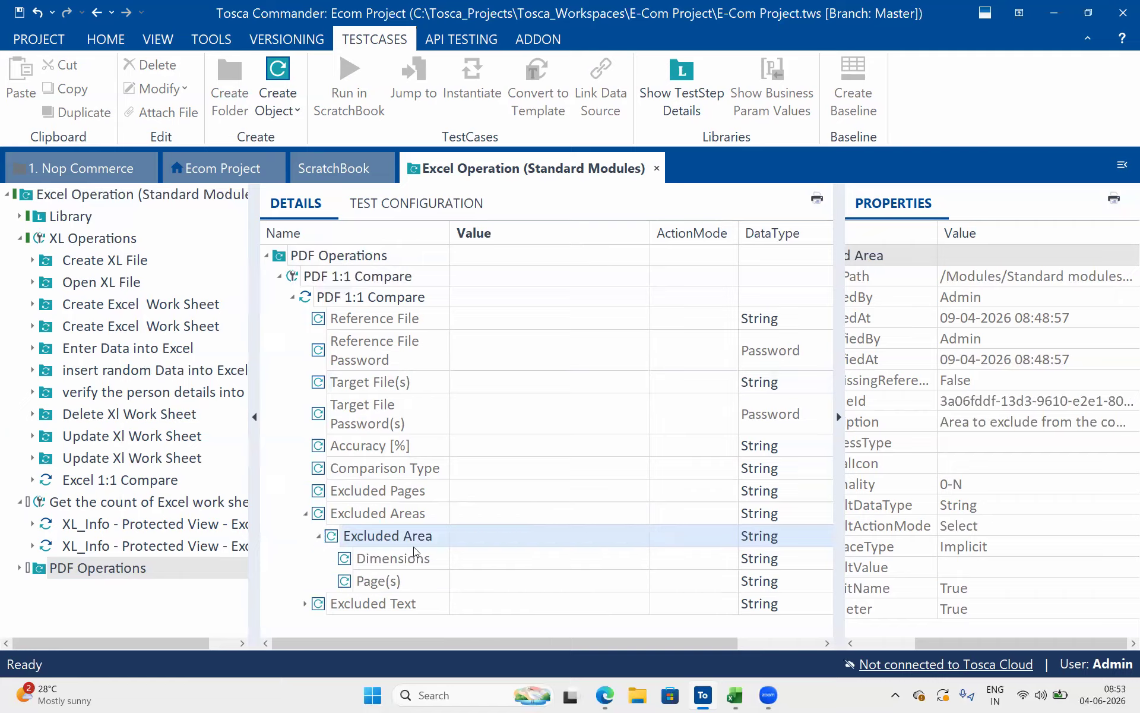
left_click(468, 559)
left_click(470, 593)
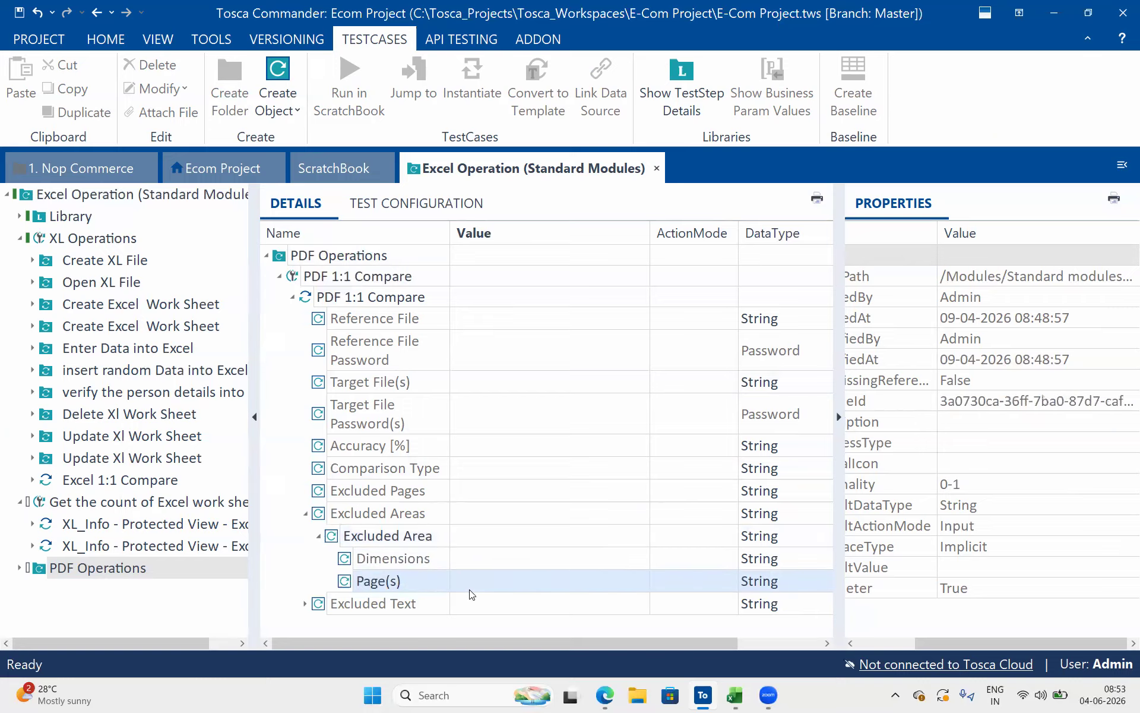
left_click(318, 536)
left_click(306, 515)
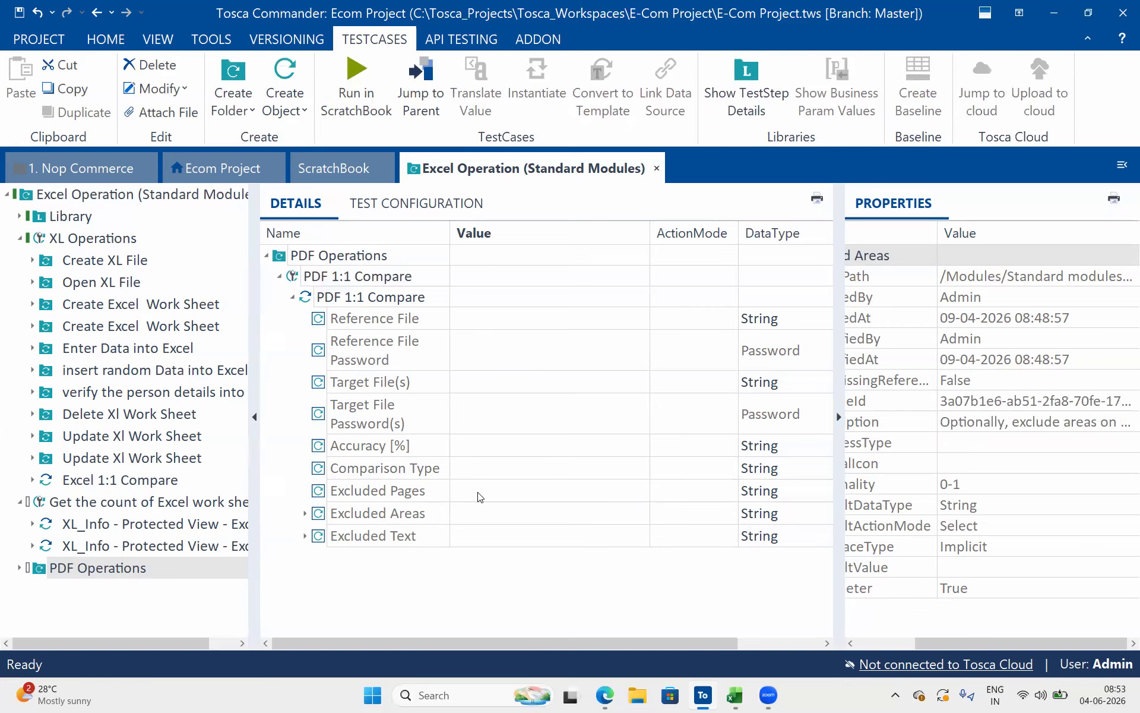
Try the page list 1;2;3 as the Excluded Pages value and clear it again
left_click(478, 493)
left_click(478, 491)
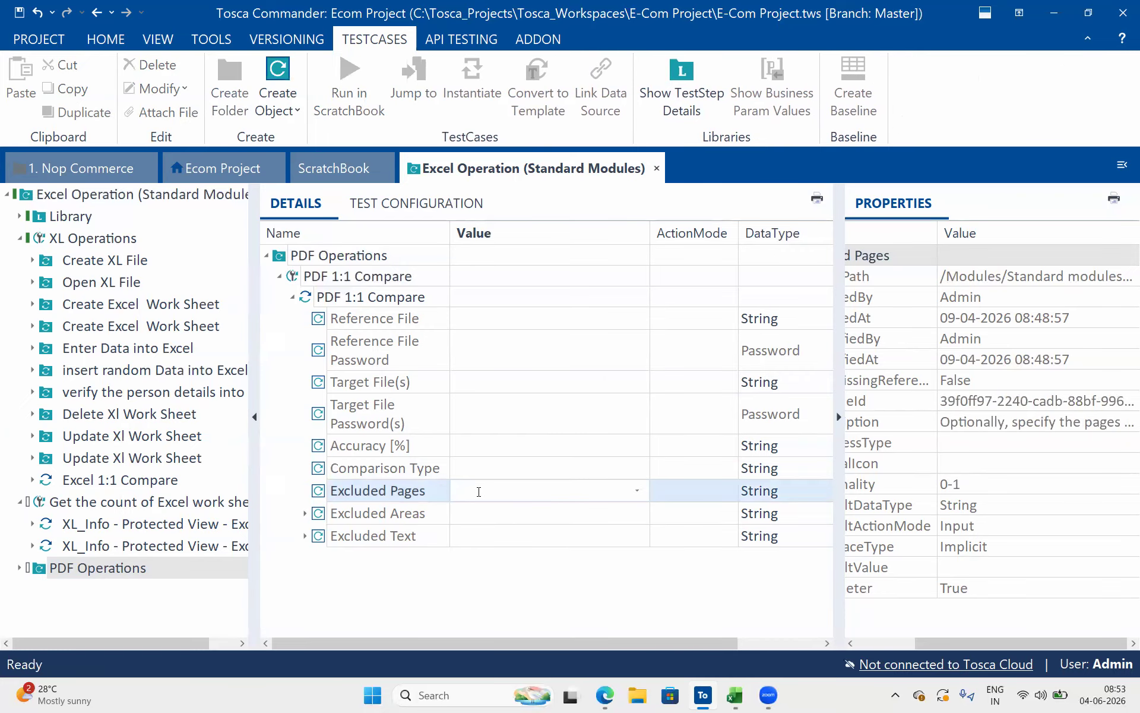
type("1;2;3;")
left_click_drag(509, 494, 435, 496)
left_click_drag(509, 494, 449, 492)
key("BackSpace")
Examine the Excluded Text attribute, including the Pattern and Use Regex settings under its Excluded Pattern
left_click(453, 536)
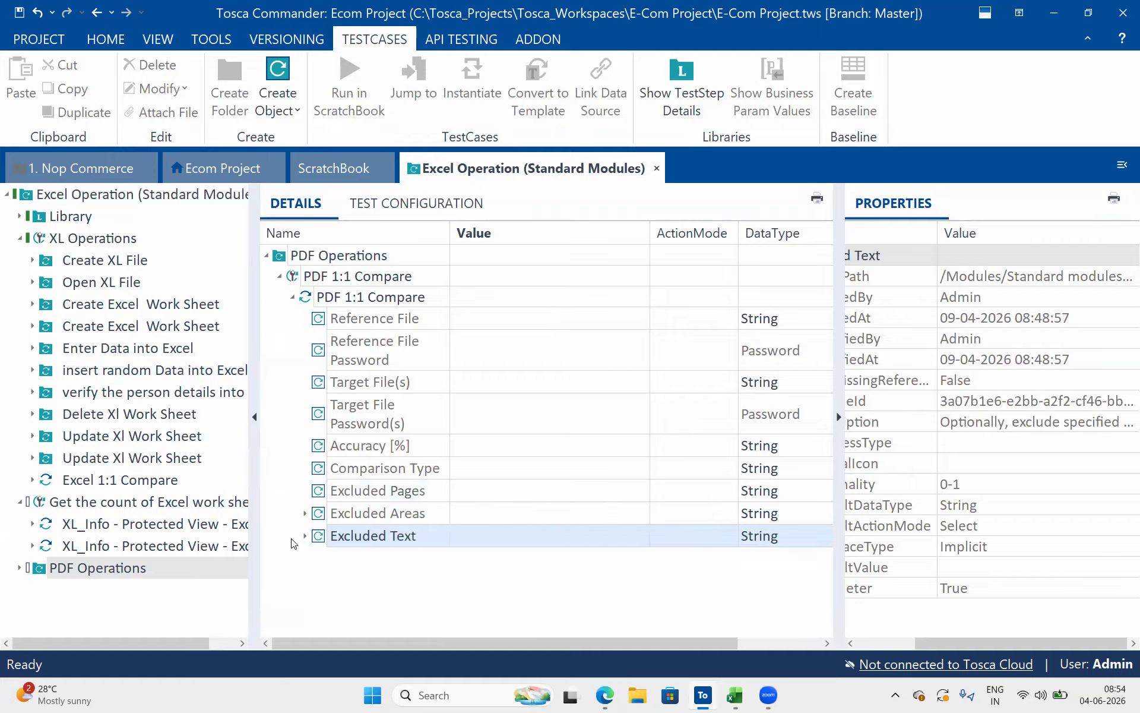
left_click(306, 537)
left_click(392, 579)
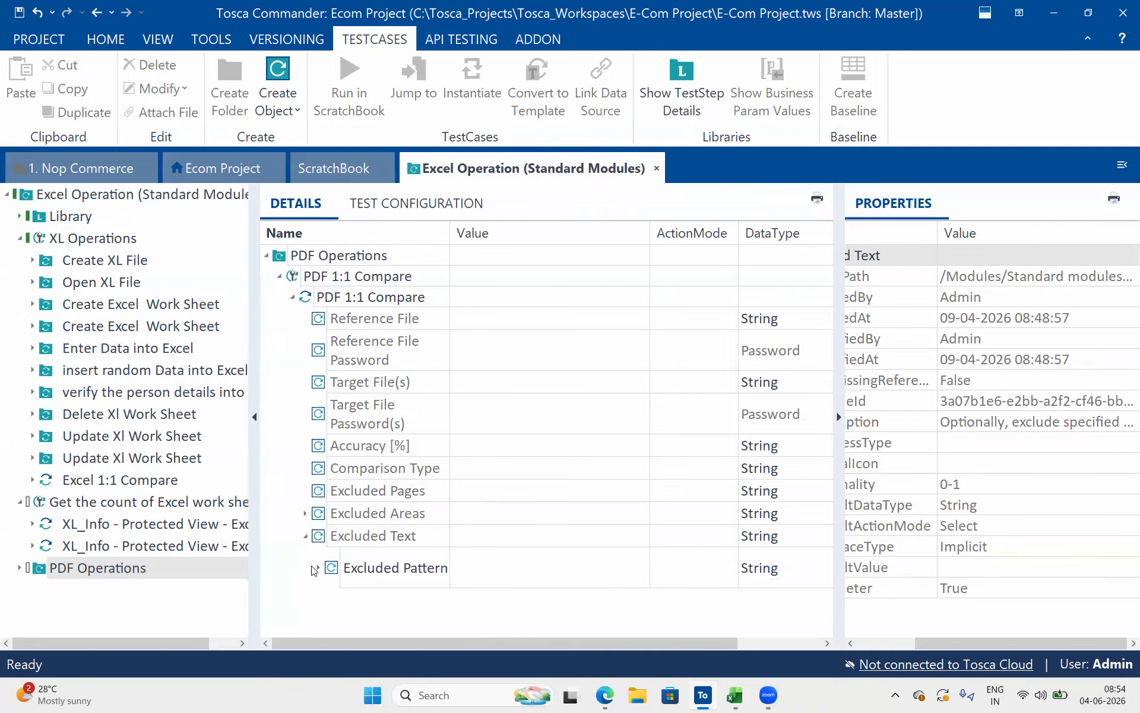
double_click(336, 570)
left_click(507, 608)
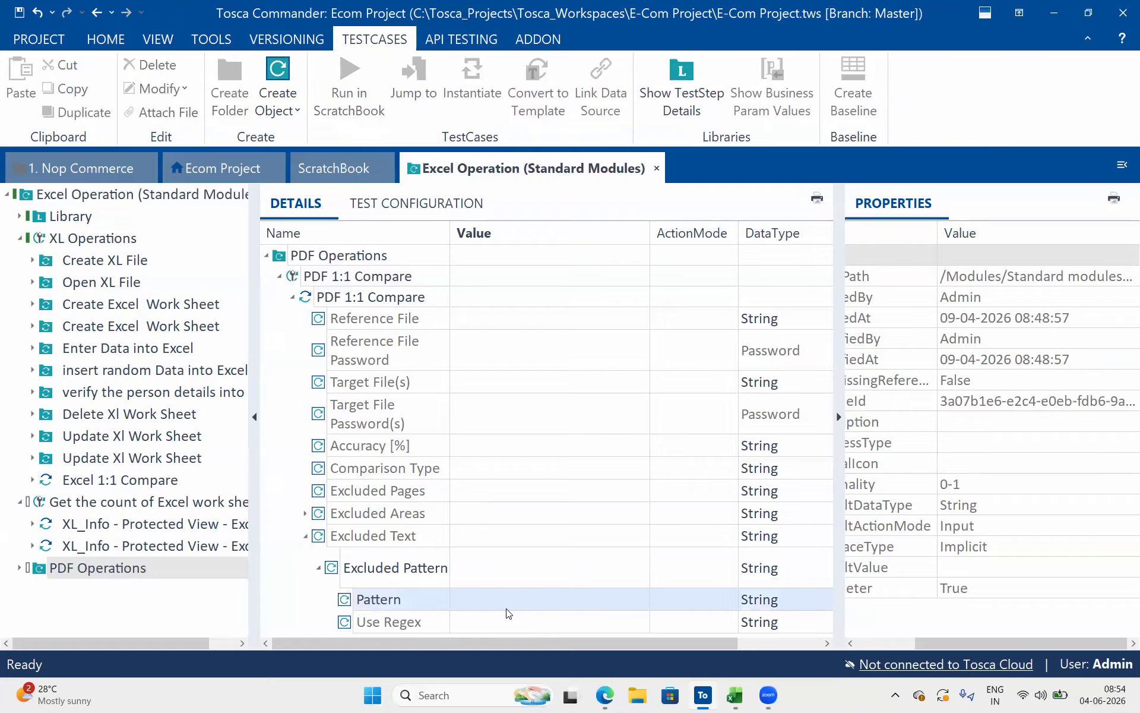
left_click(482, 610)
left_click(306, 536)
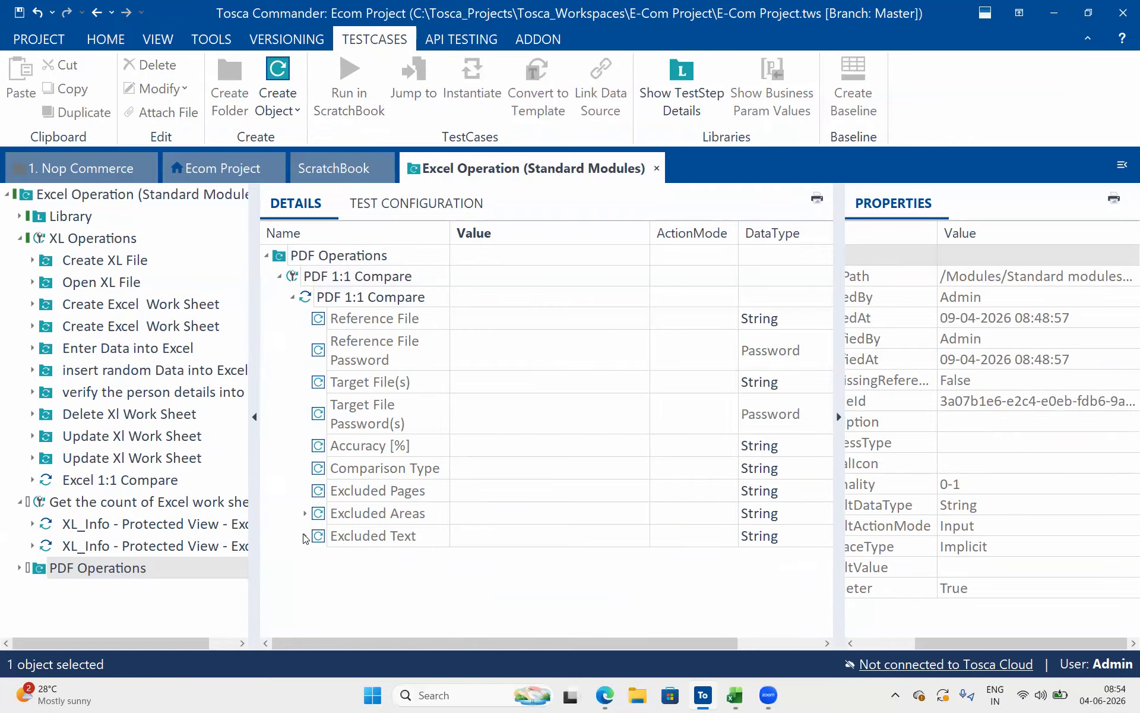
Switch to the desktop, open the Xl folder and look through it for PDF files to compare
left_click(586, 332)
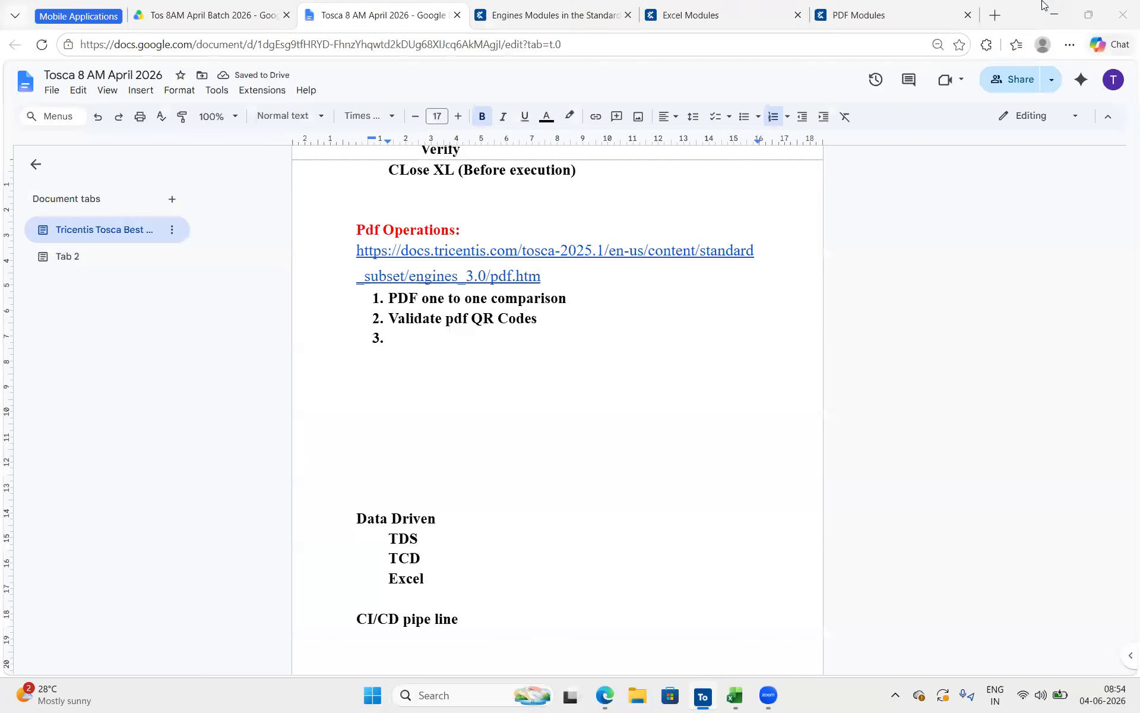
left_click(1054, 12)
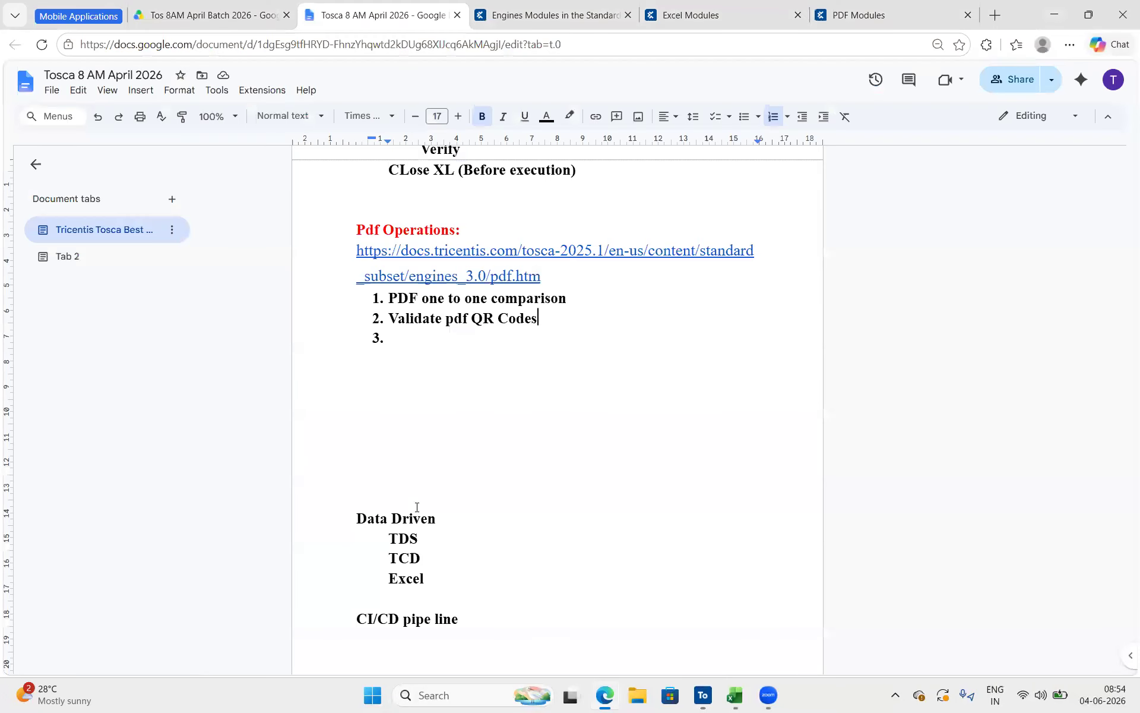
left_click(1048, 9)
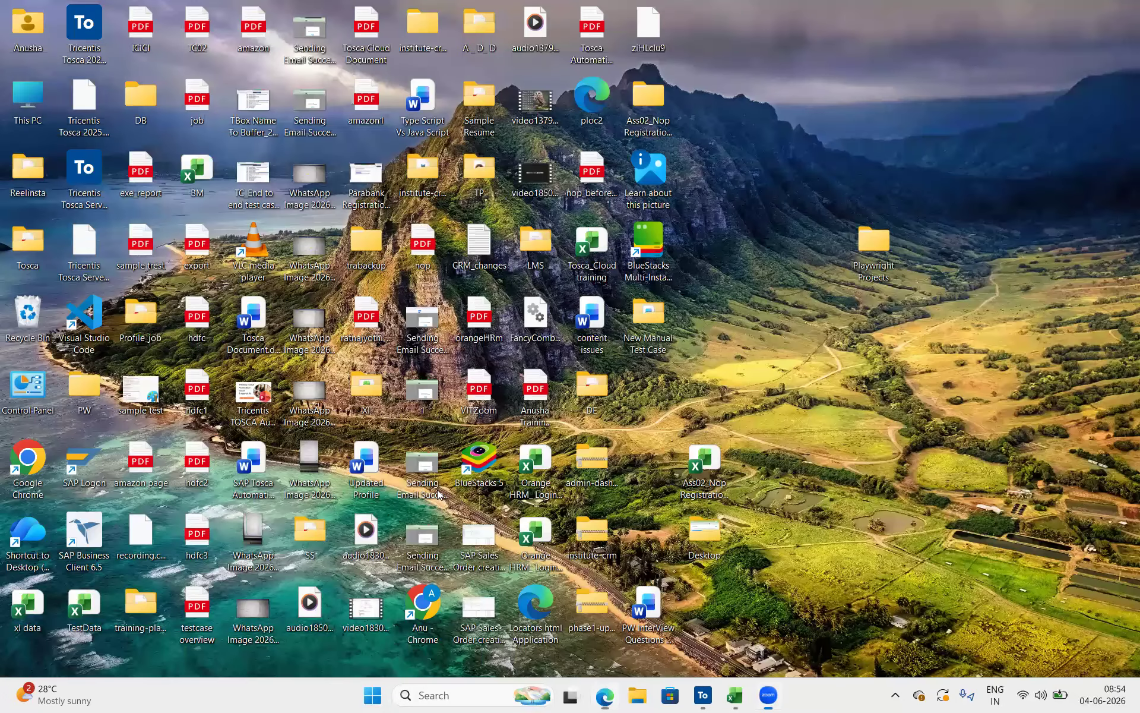
double_click(364, 392)
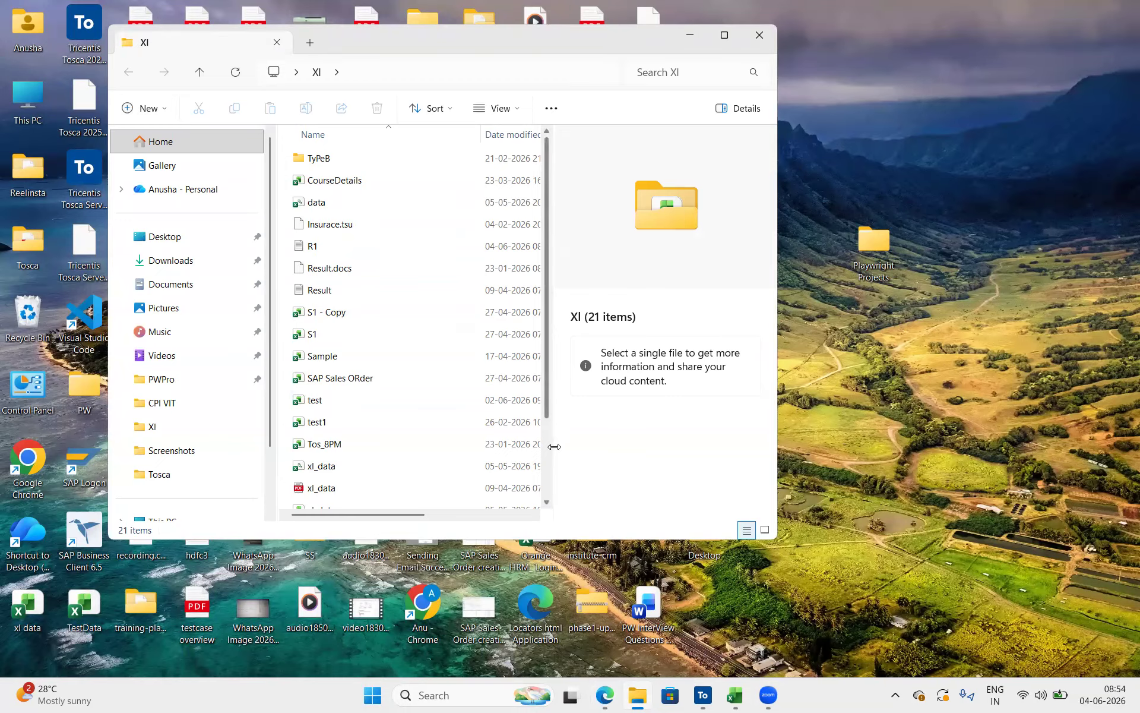
scroll(466, 371, "down", 2)
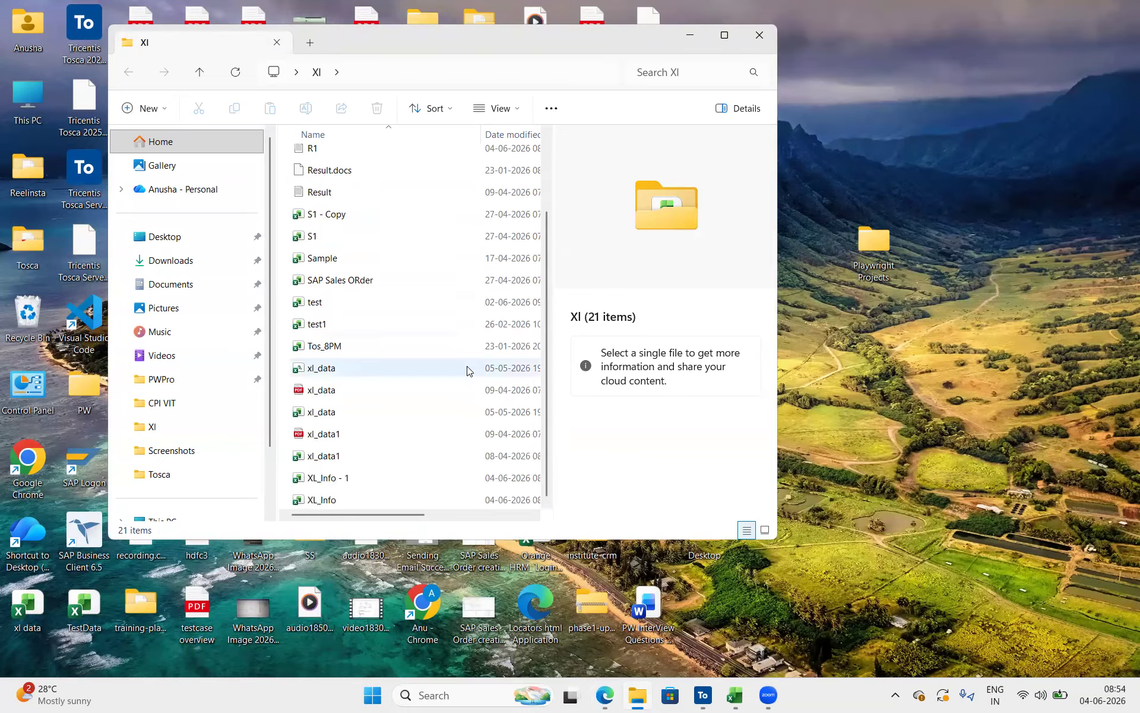
scroll(308, 452, "up", 2)
scroll(308, 448, "down", 2)
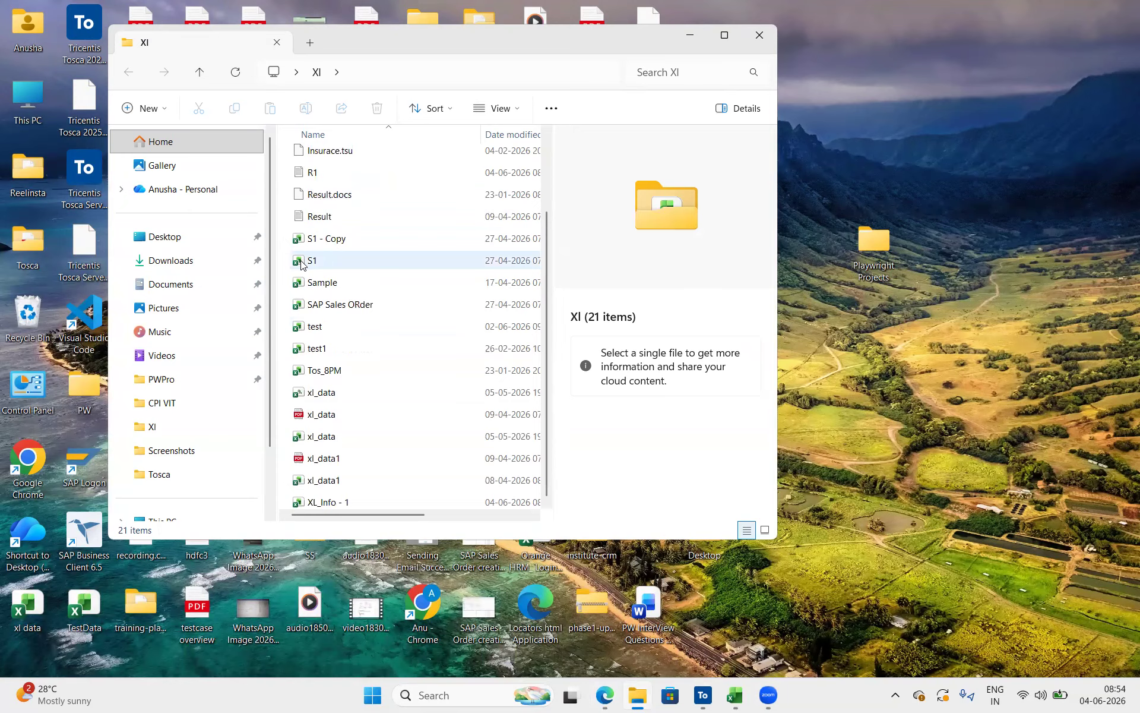
Open the xl_data PDF from the Xl folder to view its employee table
left_click(347, 393)
left_click(343, 444)
left_click(341, 438)
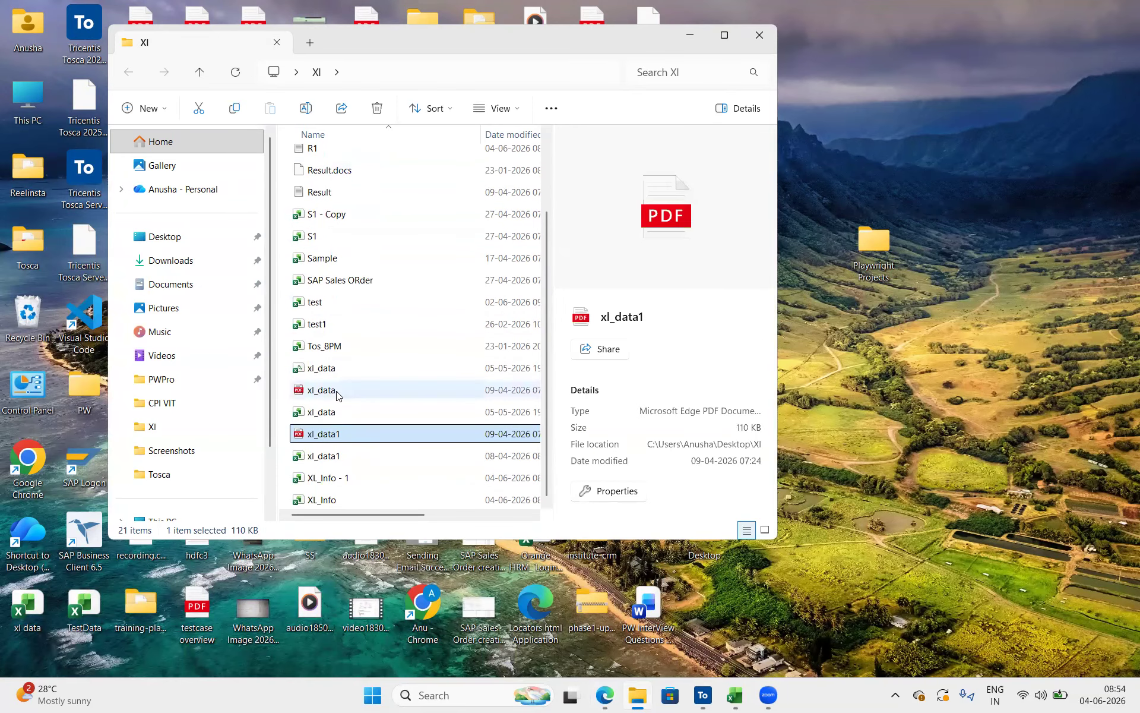
left_click(337, 393)
double_click(337, 394)
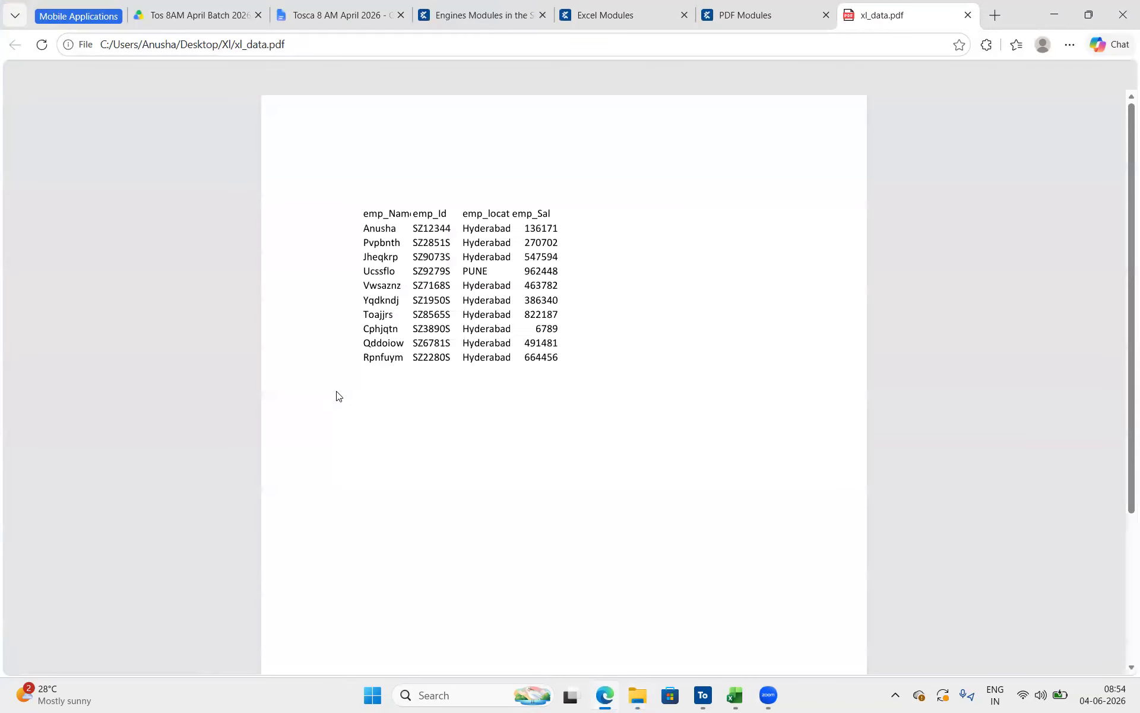
Open the xl_data1 PDF from the Xl folder, close the folder window and view the document's table
key("alt+Tab")
left_click(374, 430)
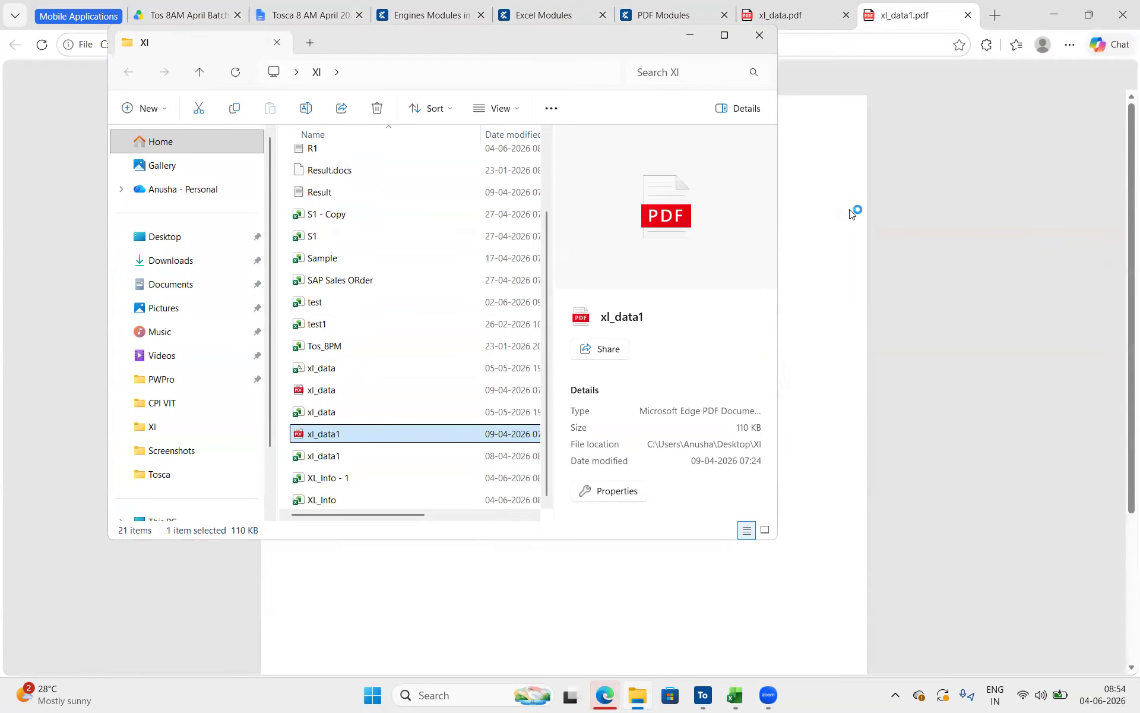
left_click(760, 35)
scroll(552, 438, "down", 3)
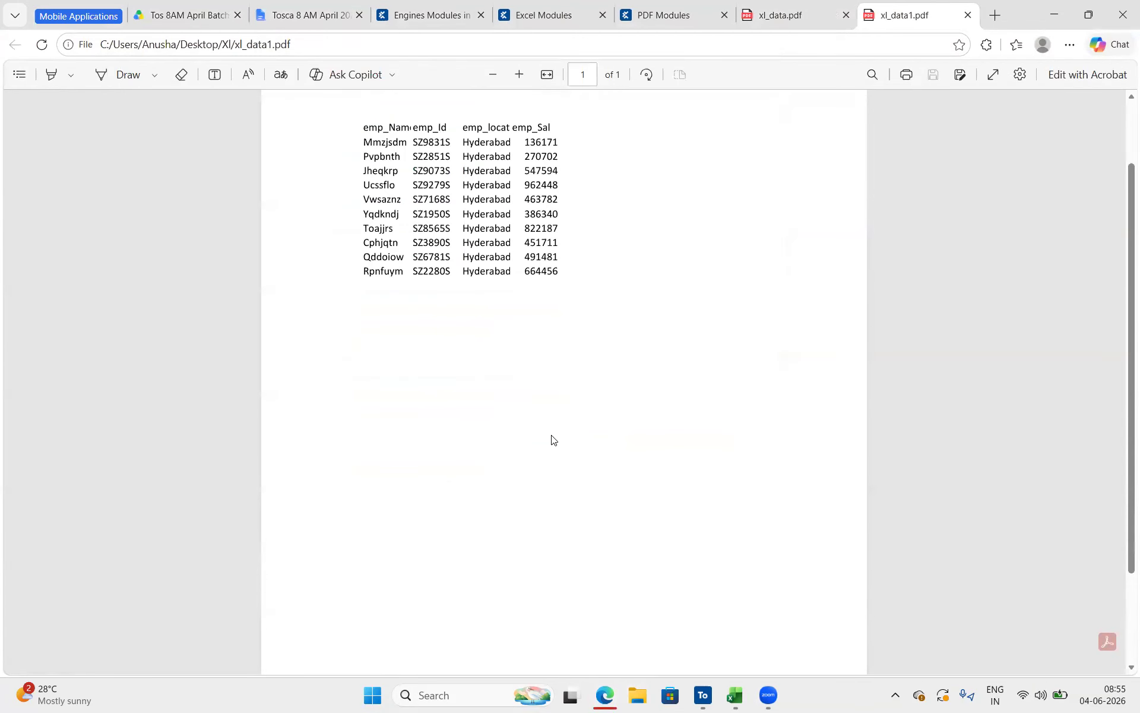
scroll(551, 438, "up", 3)
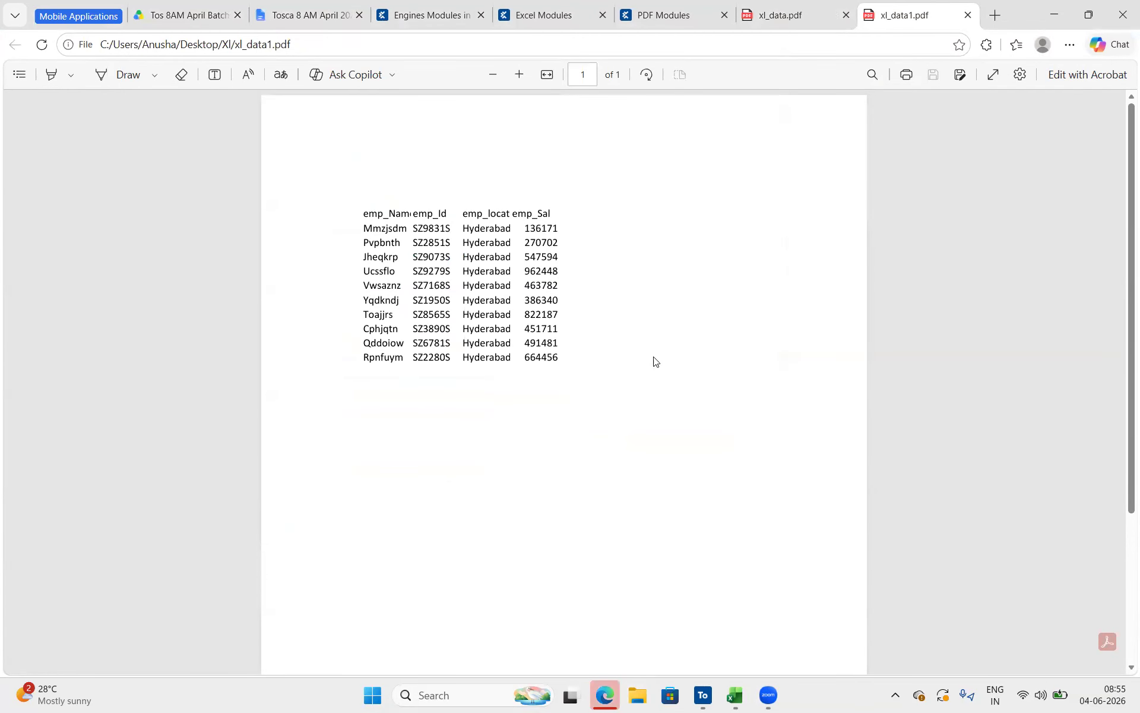
Place xl_data1.pdf ahead of xl_data.pdf in the browser and alternate between them to compare their employee data
left_click(794, 3)
left_click(928, 6)
left_click(840, 6)
left_click_drag(923, 4, 766, 3)
left_click(906, 6)
left_click(783, 6)
left_click(906, 5)
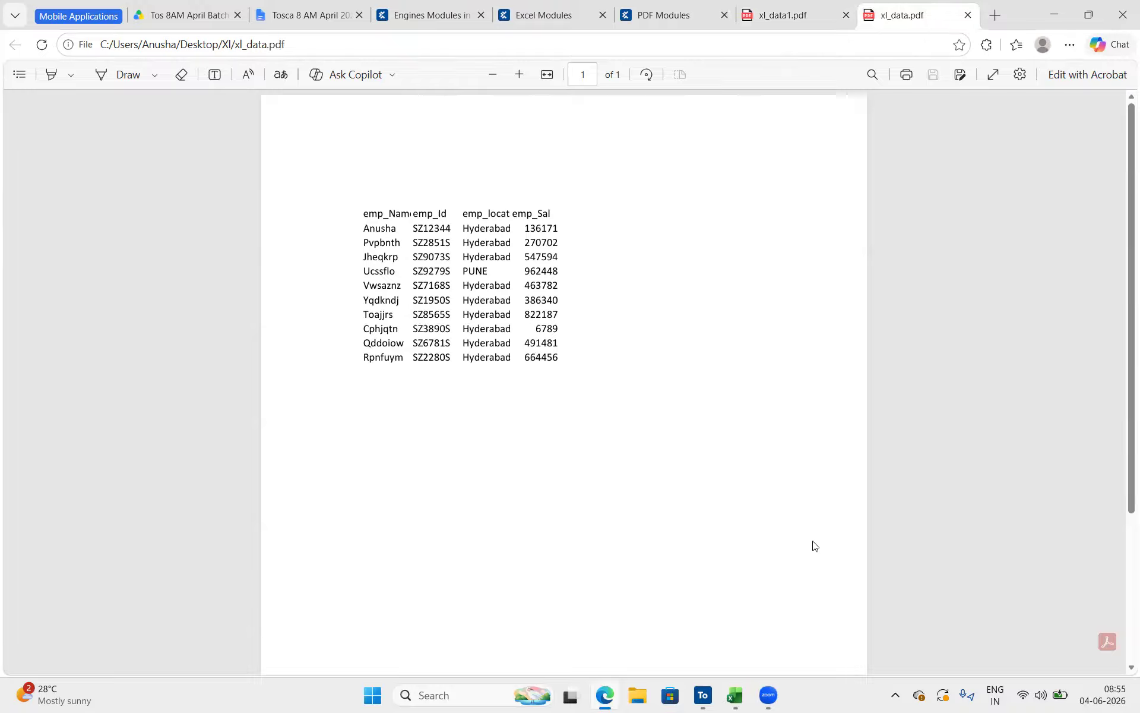
Switch back to Tosca Commander and check the steer property options of the Reference File Password value
left_click(702, 695)
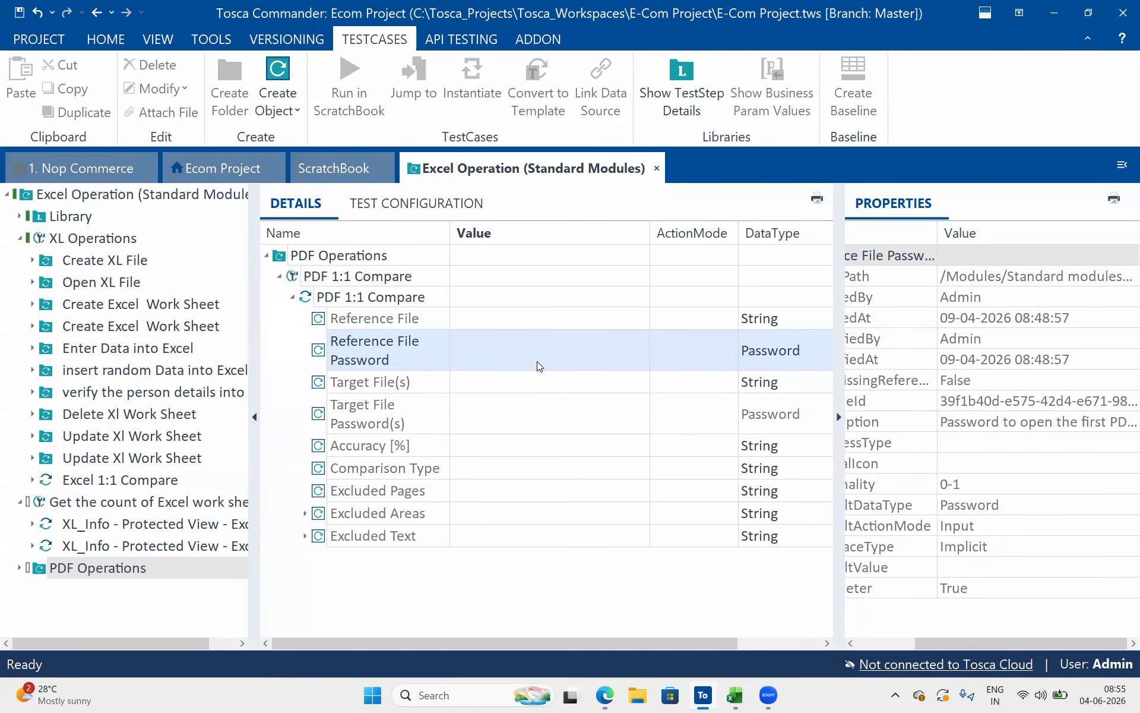
left_click(538, 365)
left_click(636, 353)
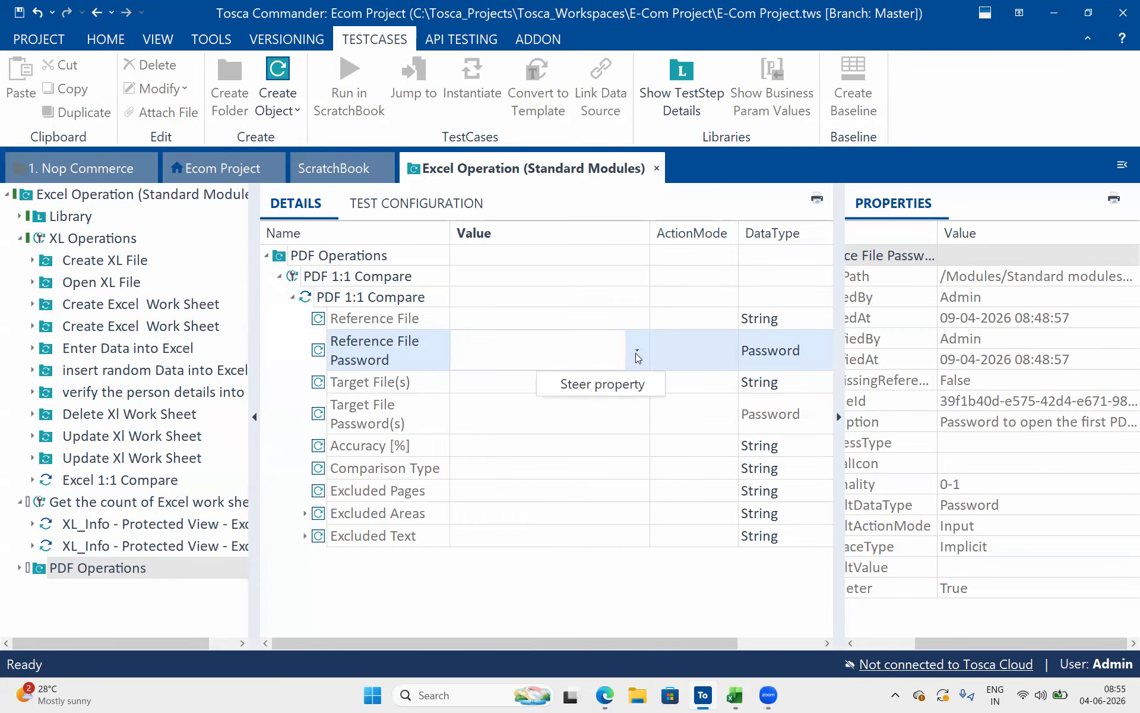
left_click(622, 380)
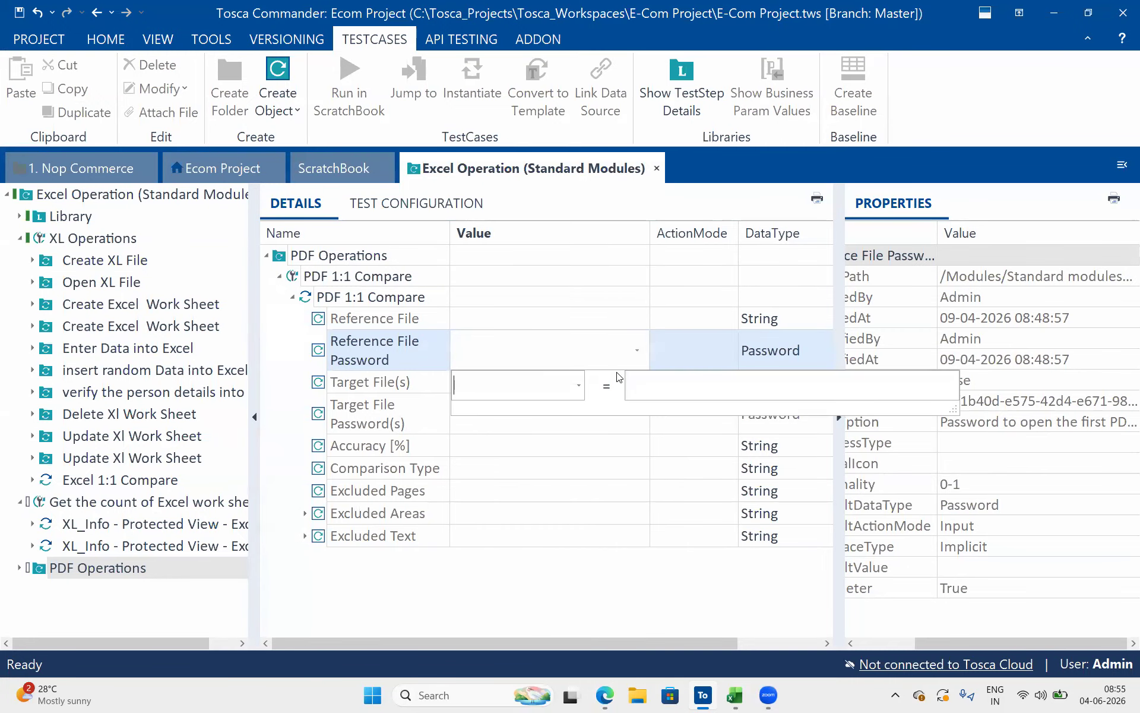
left_click(580, 385)
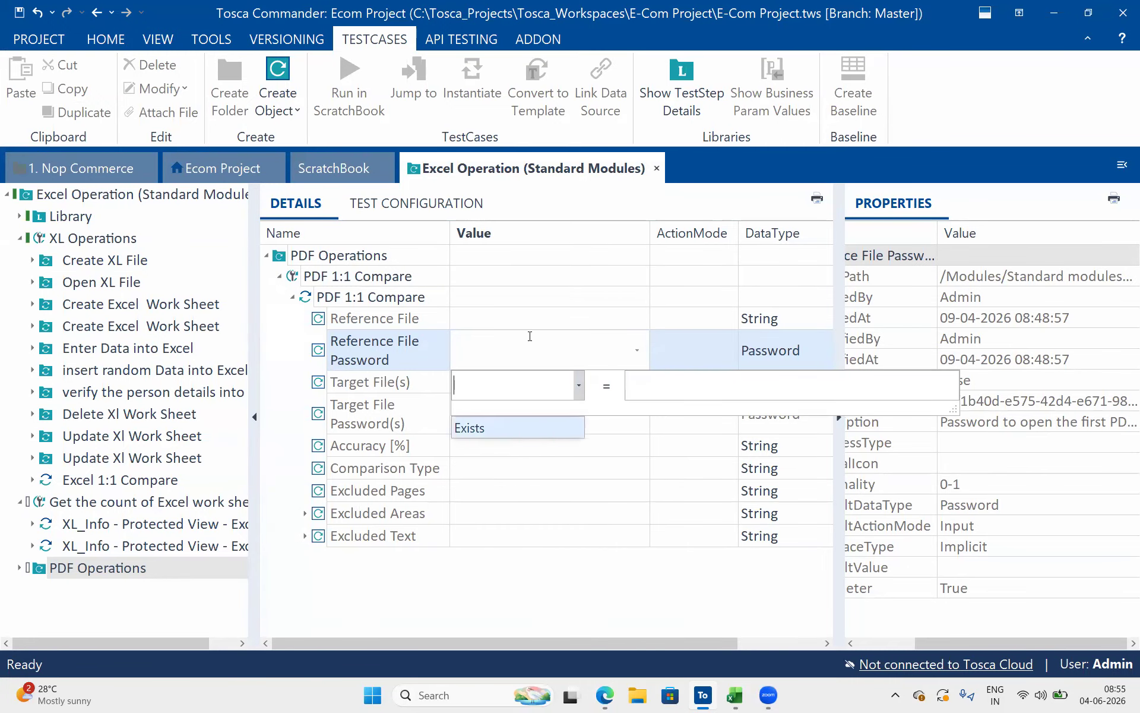
key("Escape")
Set the Reference File of the PDF 1:1 Compare step to the xl_data PDF in the desktop's Xl folder
left_click(503, 311)
left_click(503, 311)
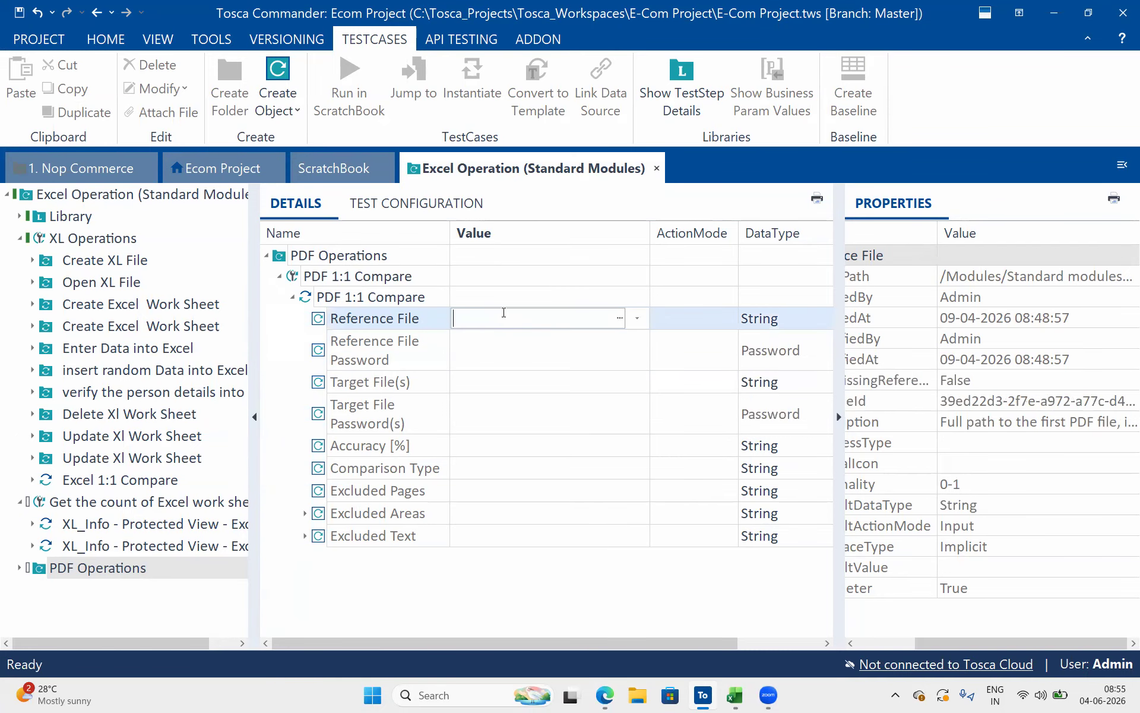
left_click(619, 325)
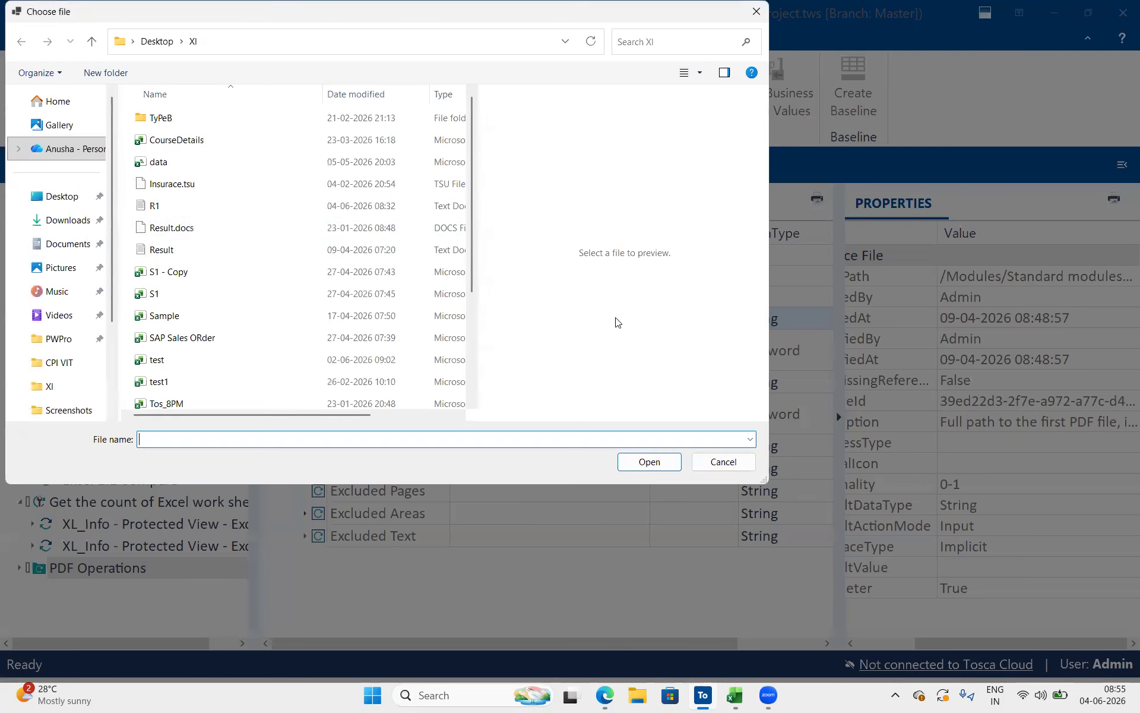
scroll(255, 346, "down", 3)
left_click(209, 290)
left_click(633, 468)
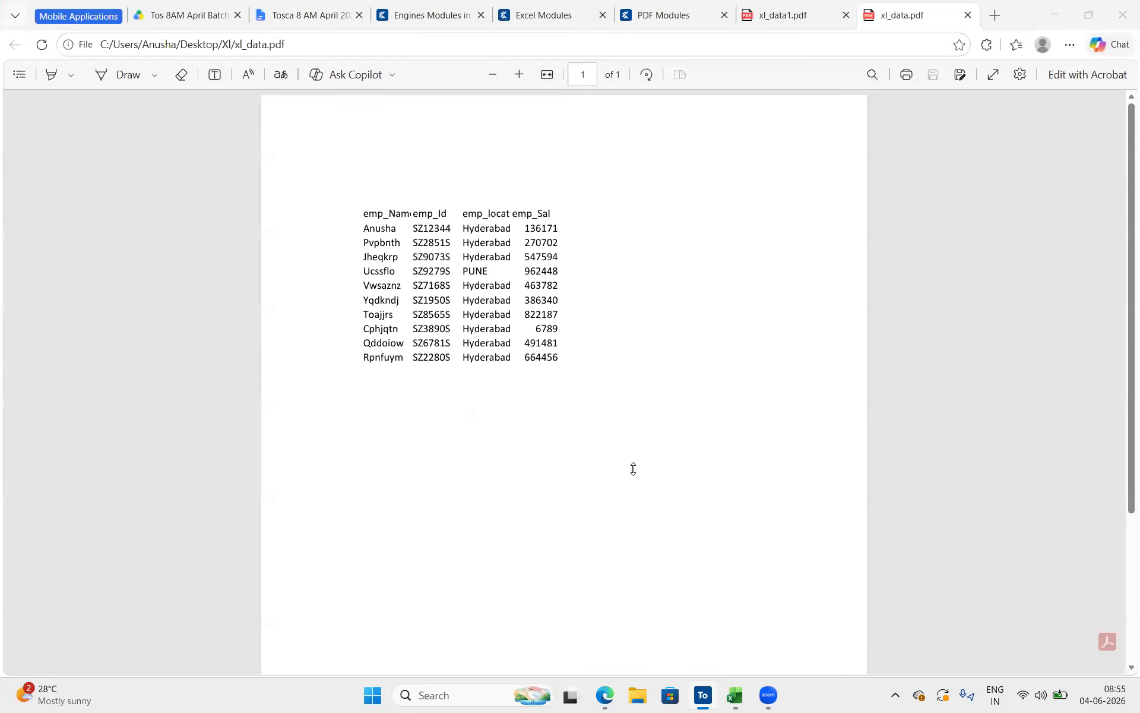
left_click(703, 695)
key("Return")
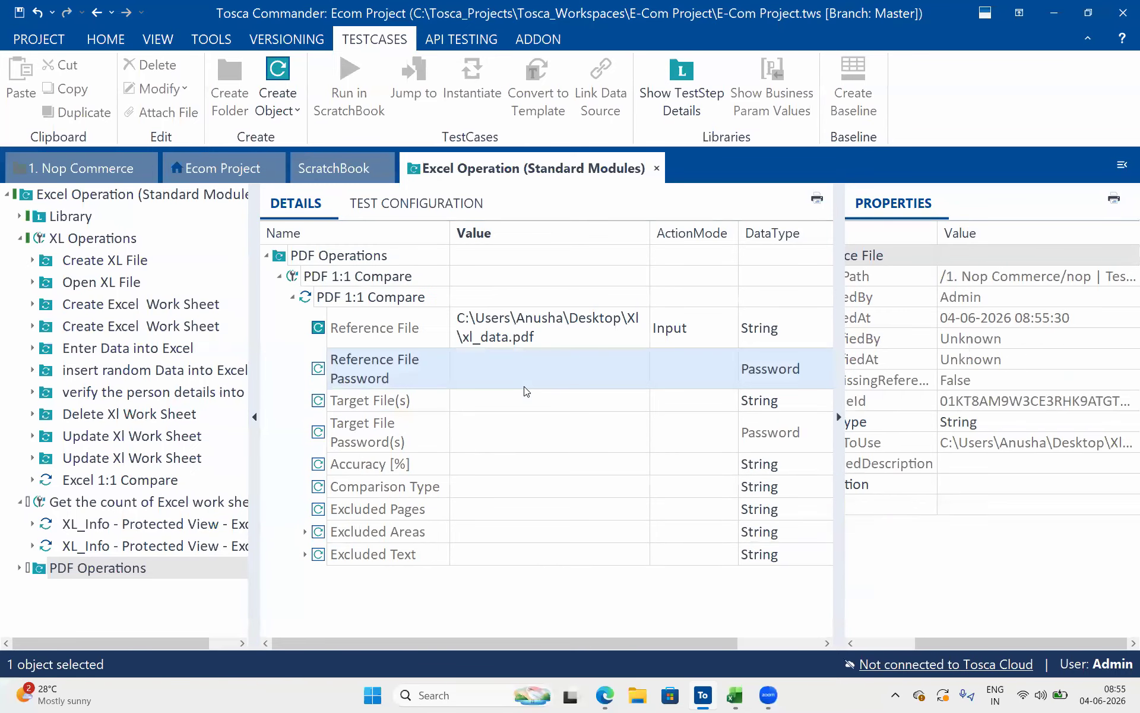
Set Target File(s) to the xl_data1 PDF in the desktop's Xl folder
left_click(586, 410)
left_click(619, 400)
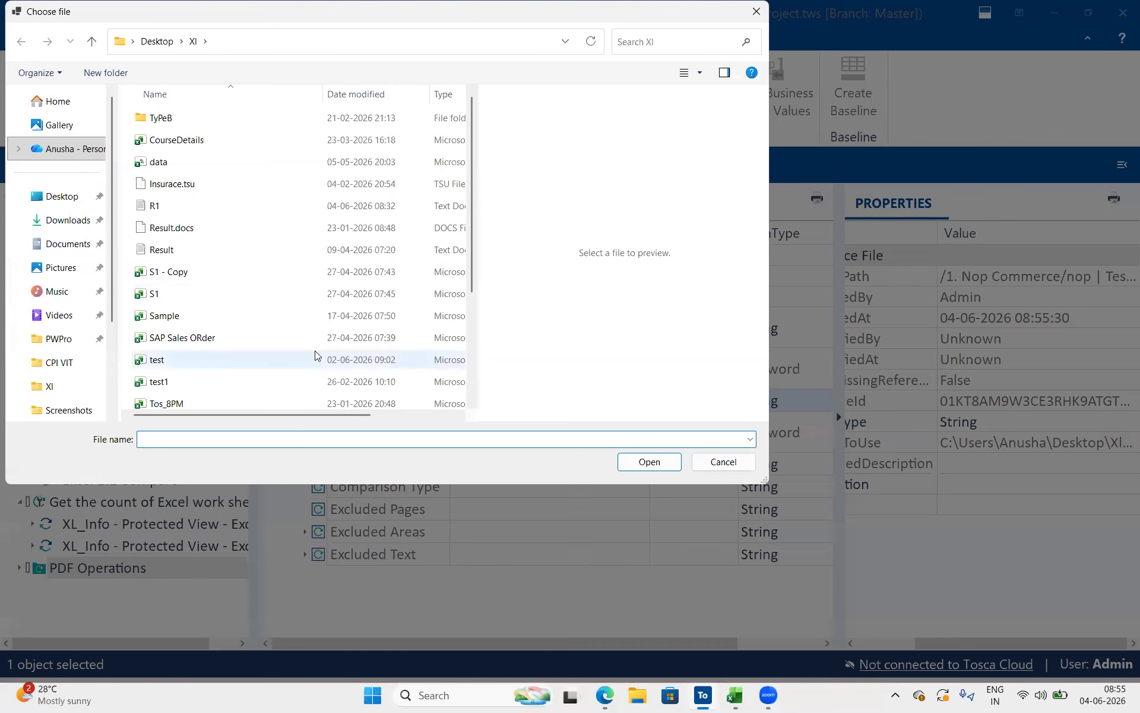
scroll(316, 355, "down", 3)
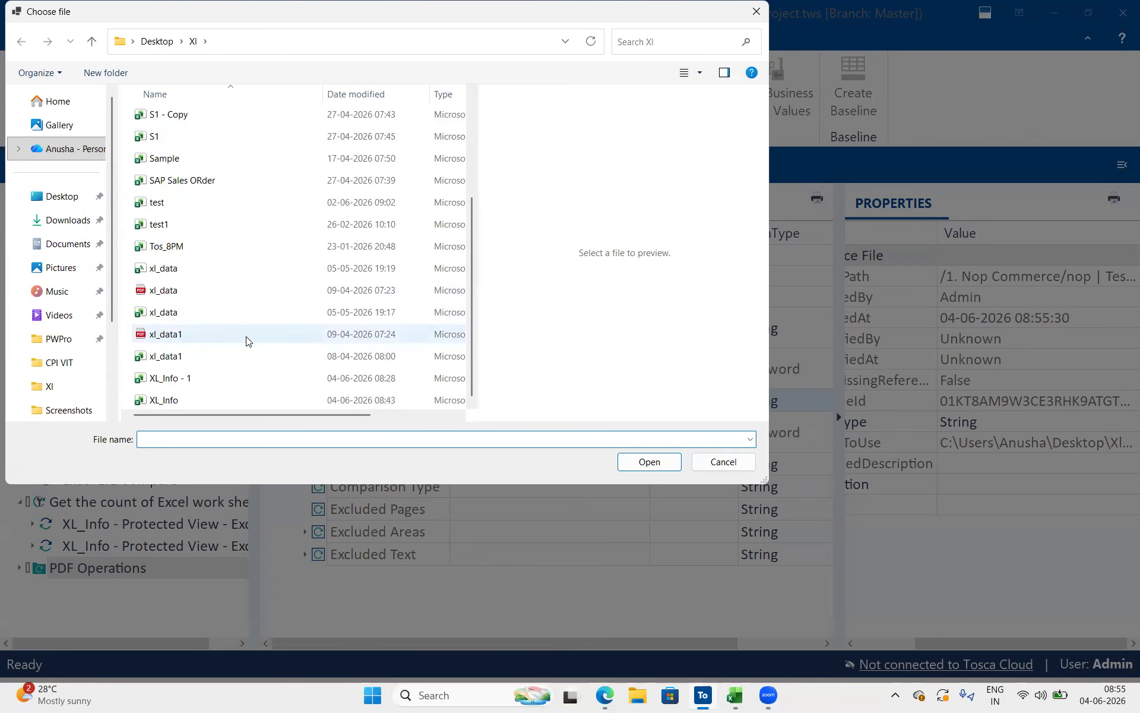
double_click(248, 334)
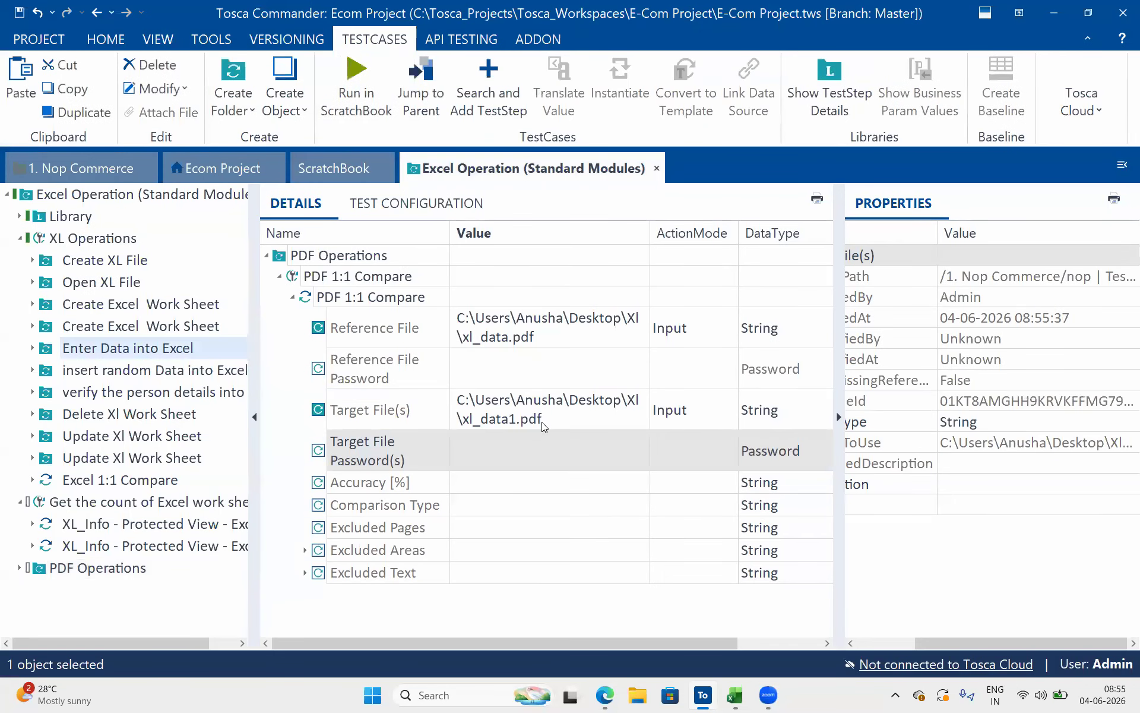
left_click(542, 422)
Set the Accuracy [%] value of the comparison to 100% and select the Comparison Type attribute
left_click(490, 482)
left_click(491, 481)
type("100")
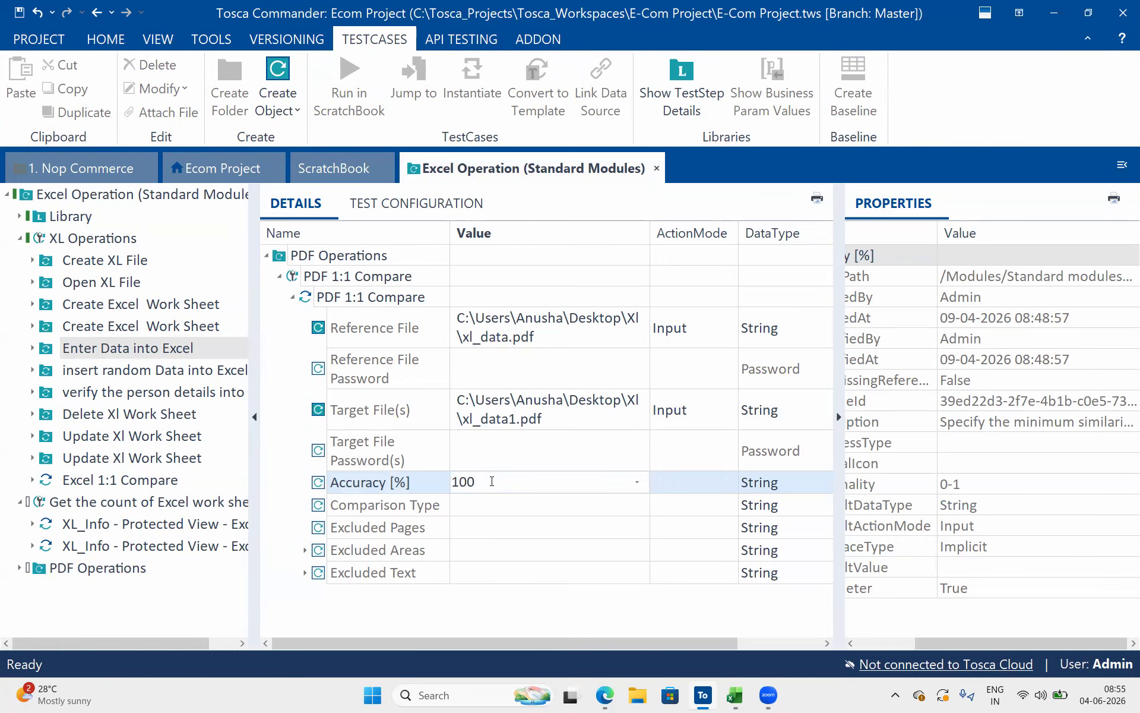
type("%")
left_click(560, 545)
left_click(491, 504)
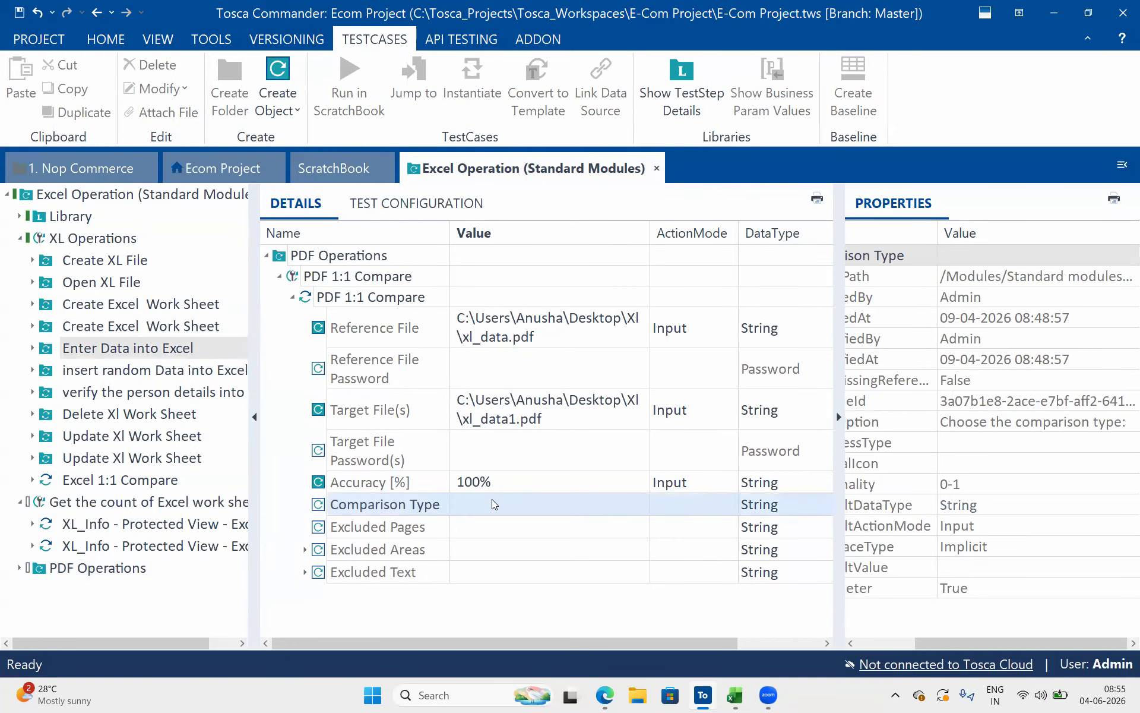
Set the Comparison Type to Page by Page Text and look over the excluded pages, areas and text attributes
left_click(644, 505)
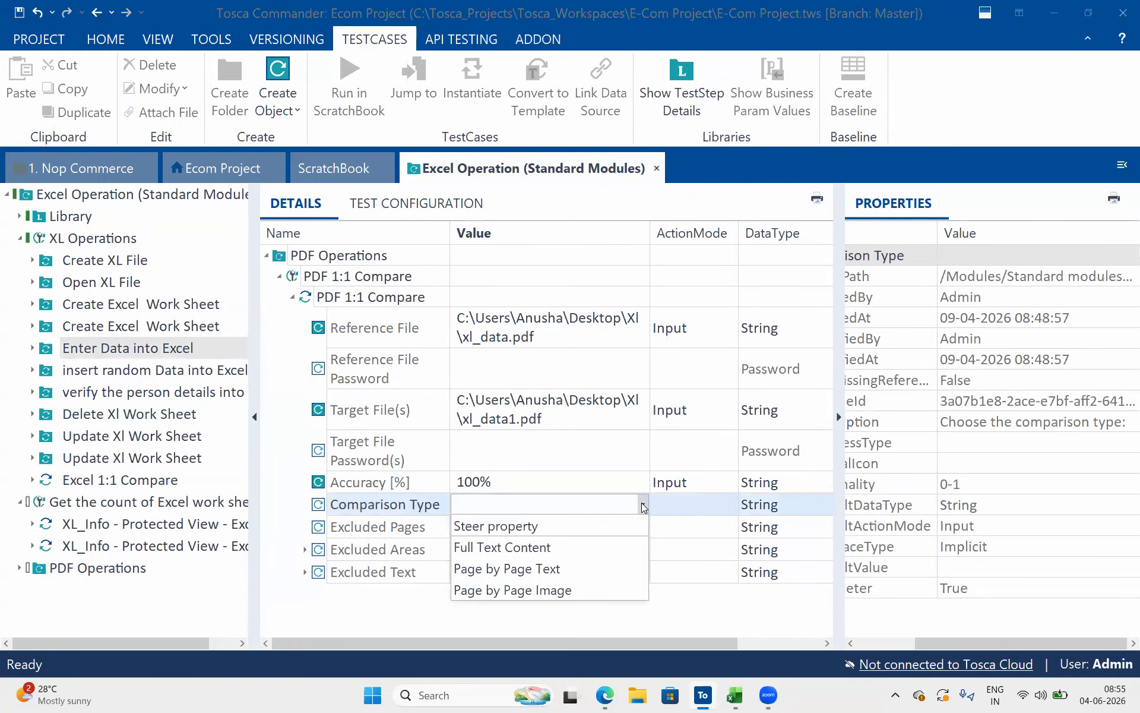
left_click(557, 569)
left_click(647, 550)
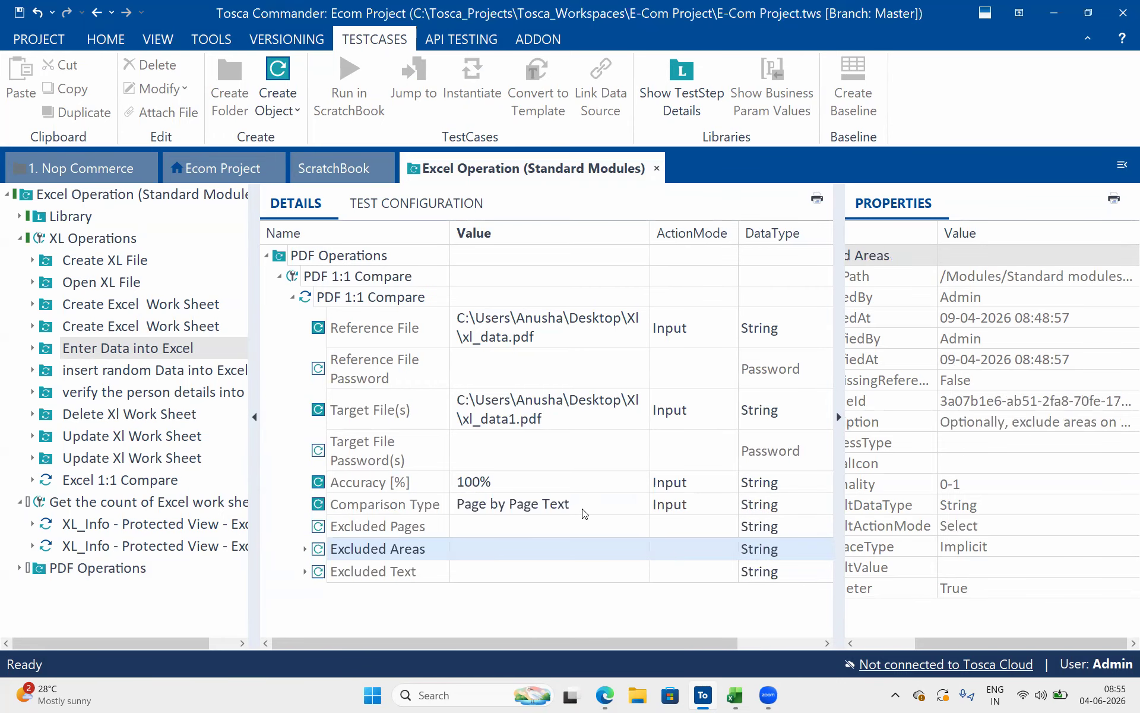
left_click(322, 531)
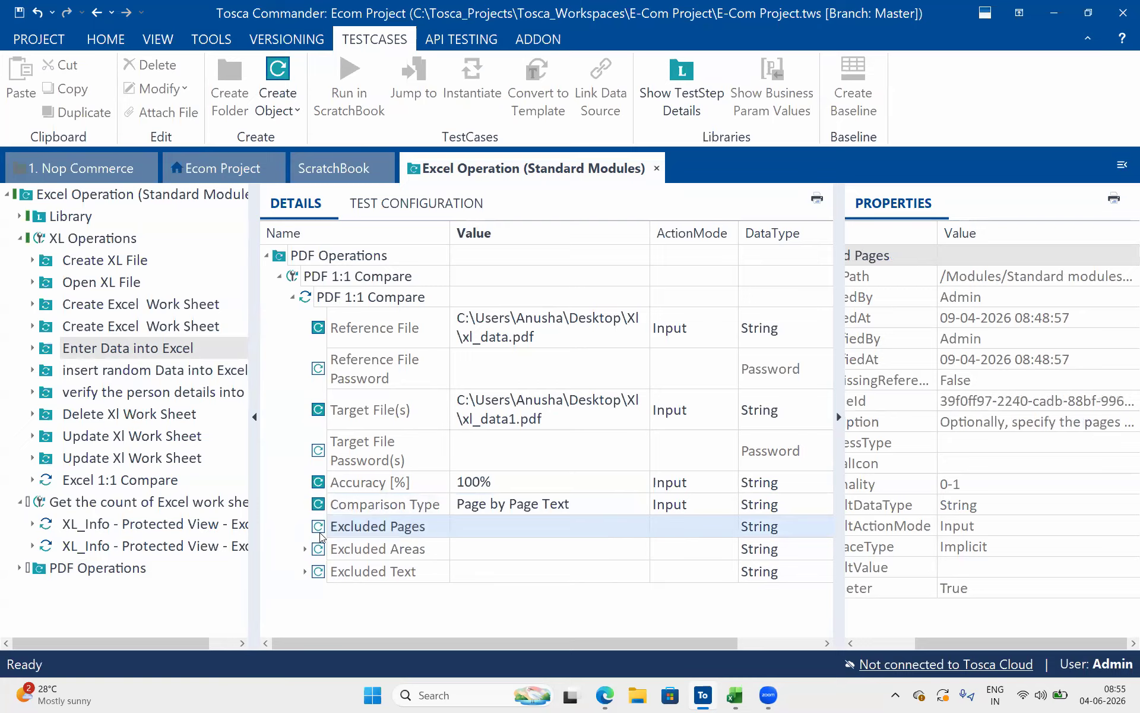
left_click(375, 572)
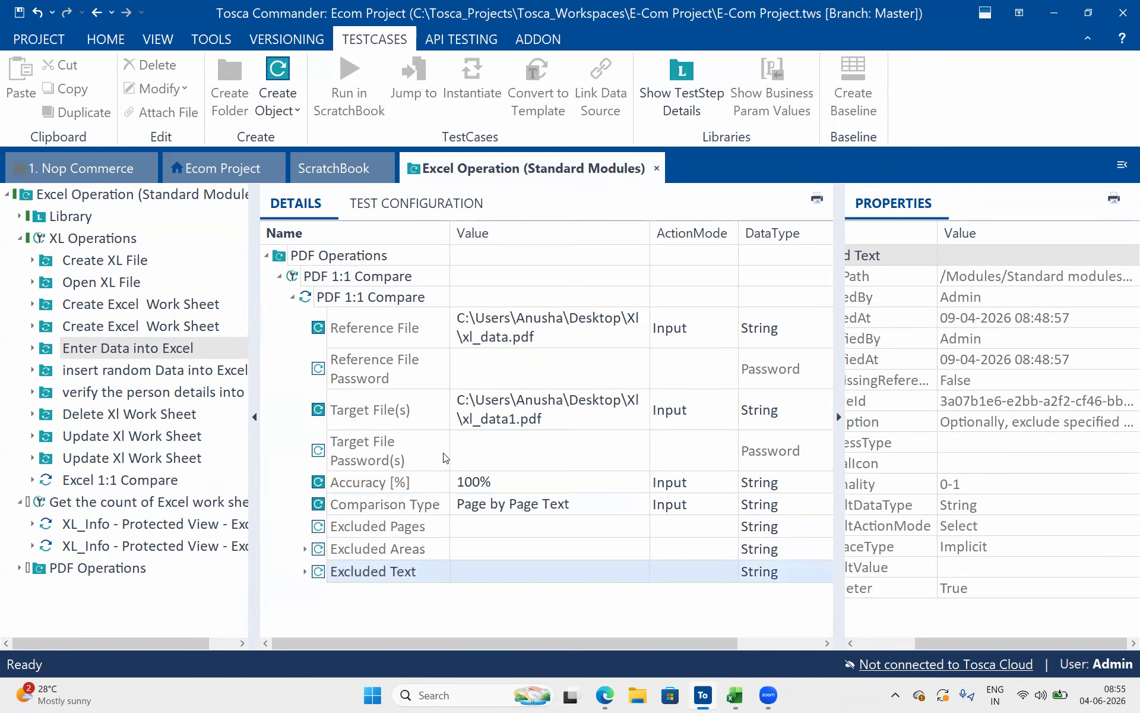
Run the PDF 1:1 Compare test case in the ScratchBook and expand its full Loginfo text
left_click(397, 284)
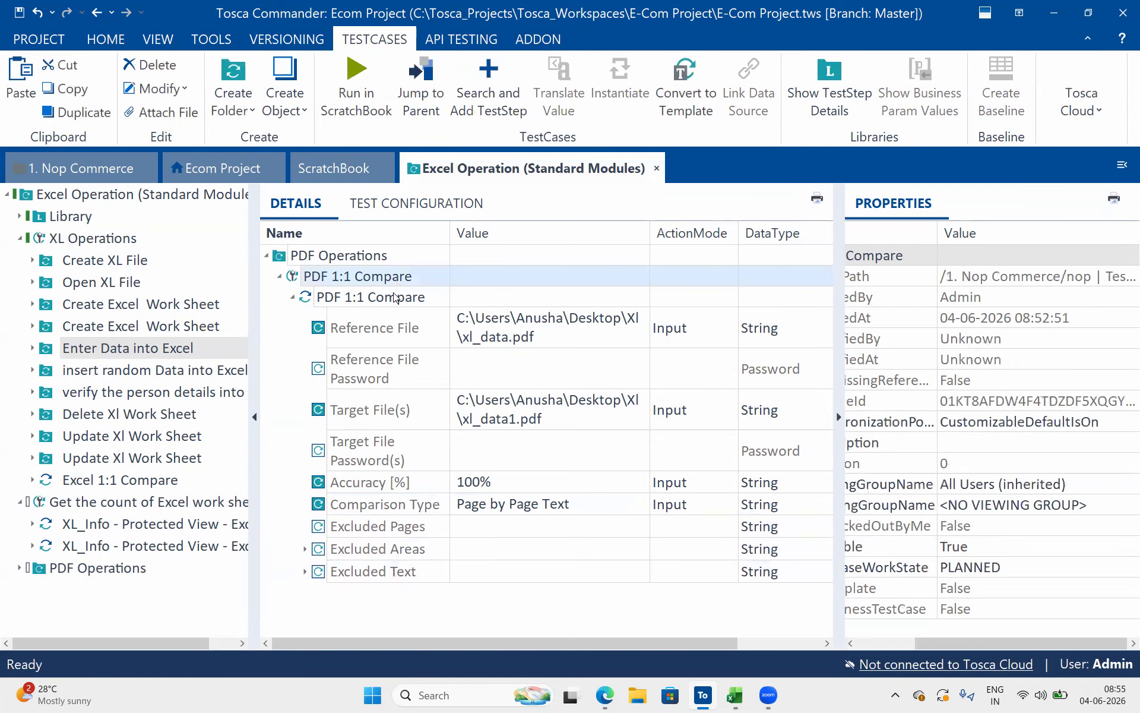
left_click(363, 95)
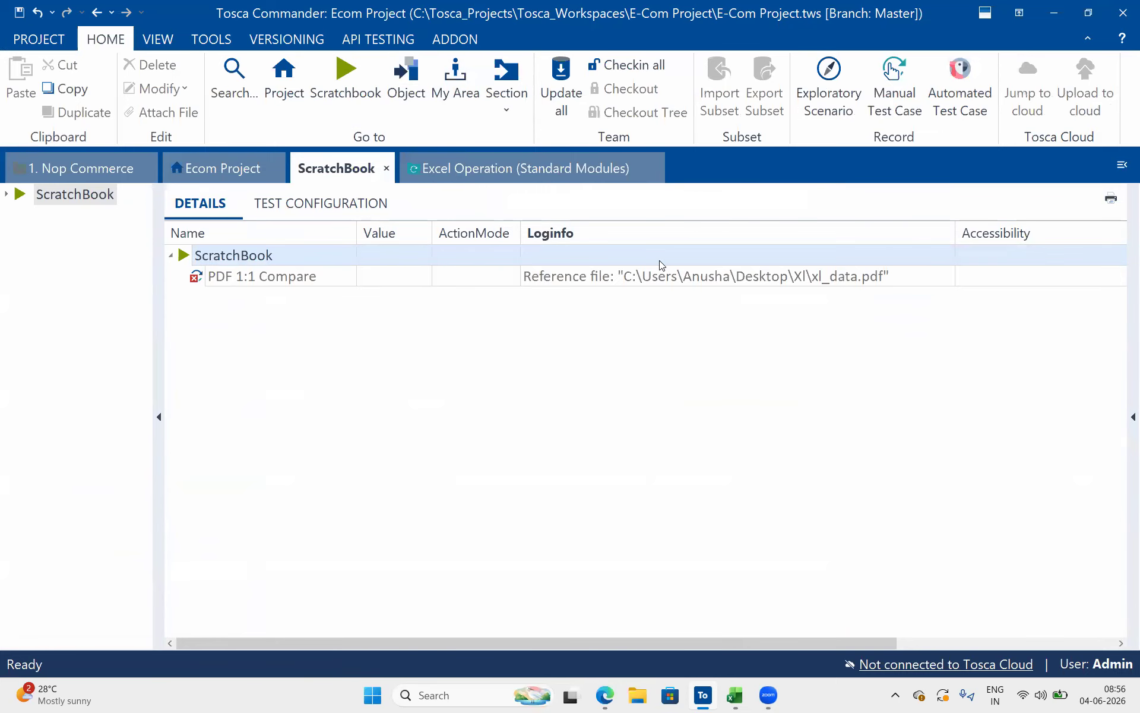
left_click(736, 260)
left_click_drag(781, 275, 924, 273)
left_click(950, 276)
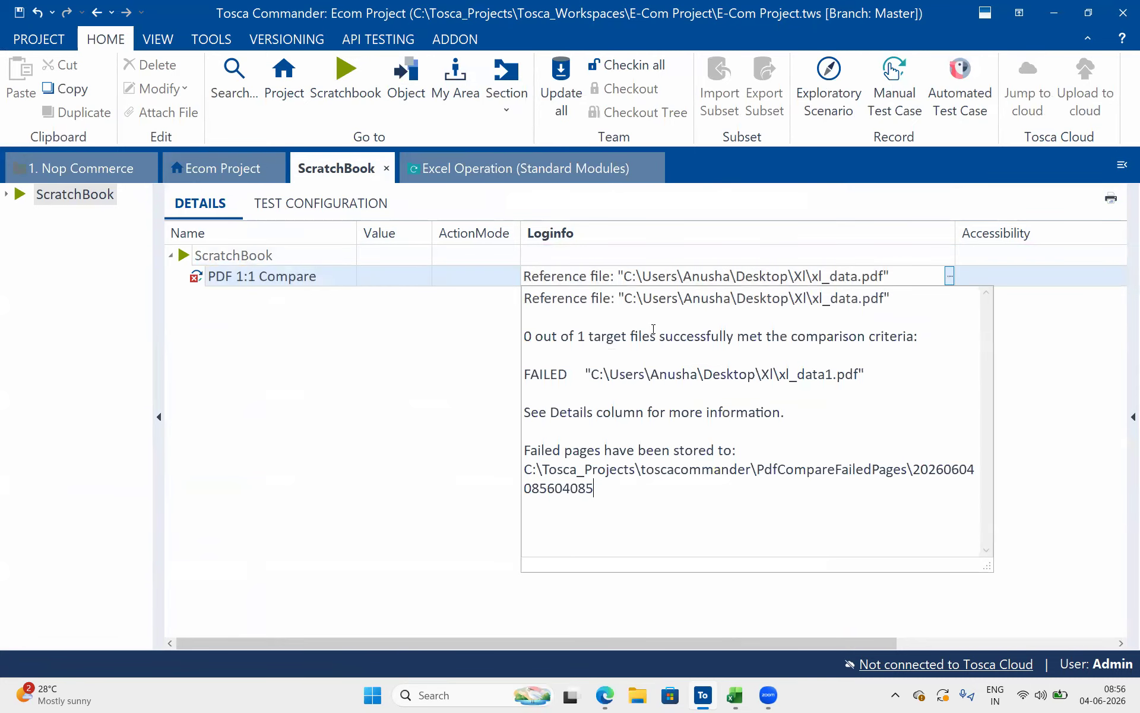
Read the comparison criteria result and the target file's status in the expanded log text
left_click_drag(538, 339, 630, 340)
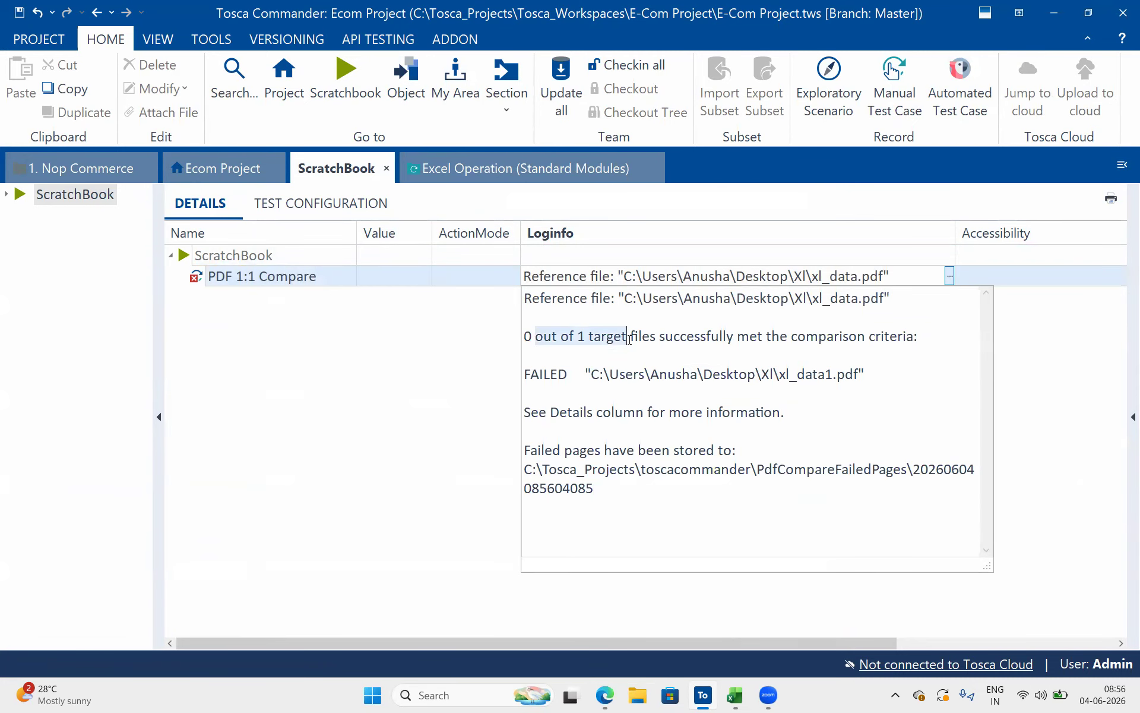
left_click(909, 355)
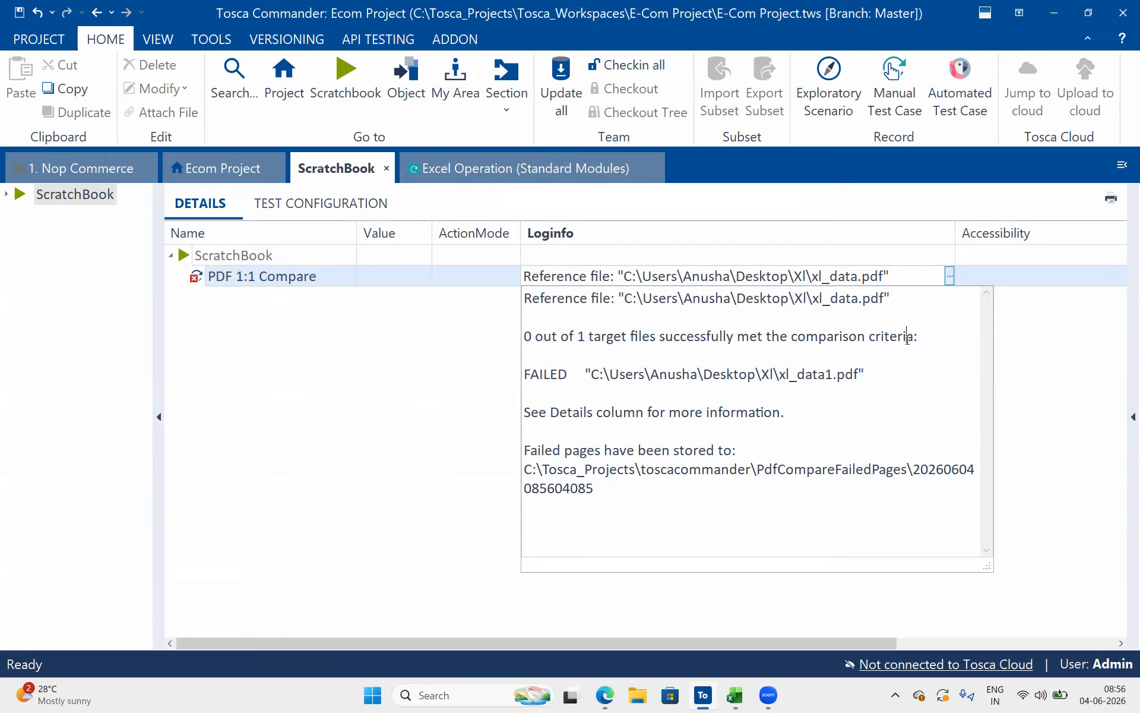
left_click_drag(752, 336, 496, 285)
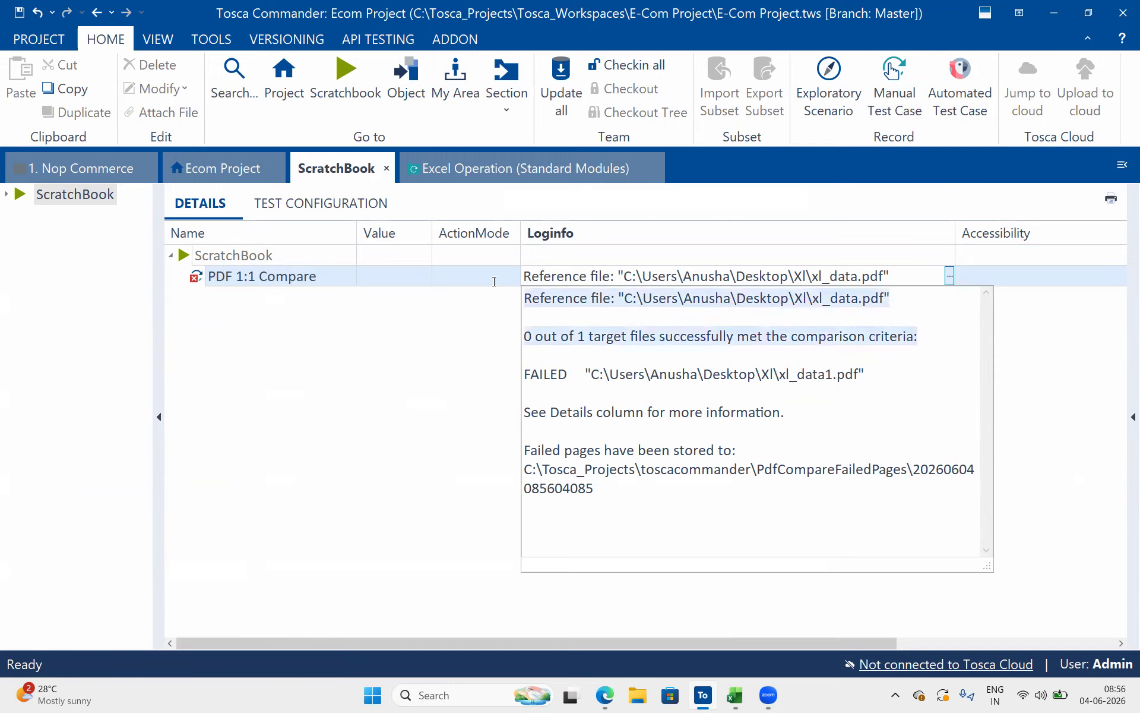
left_click(543, 376)
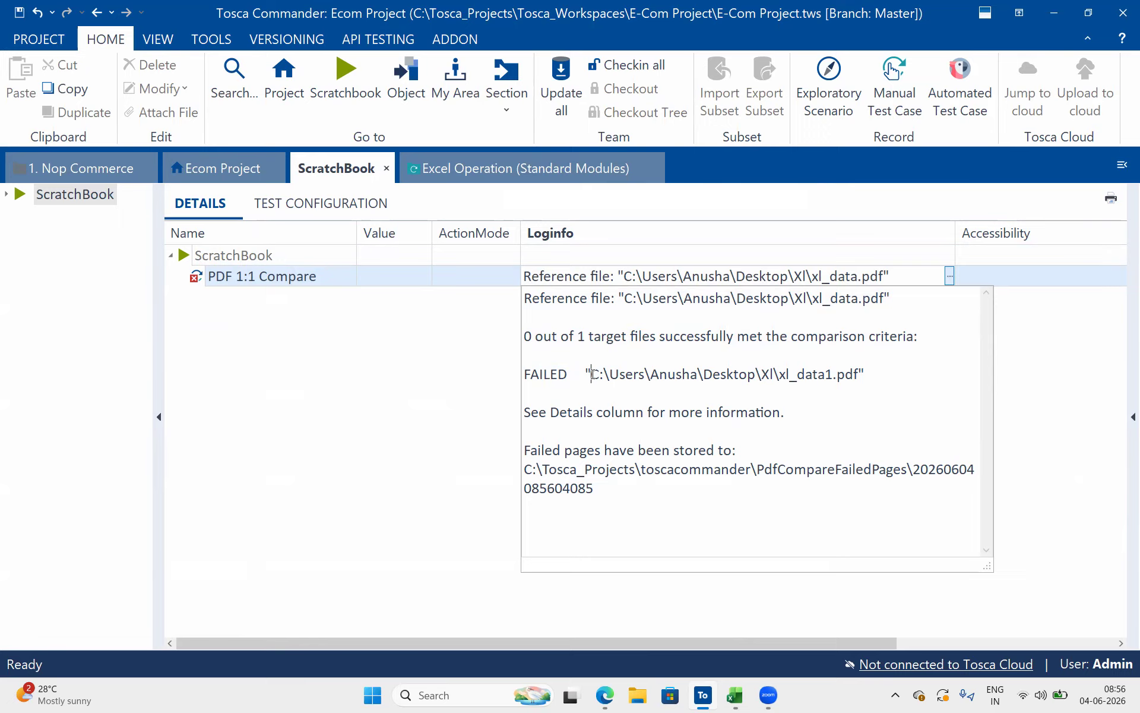
left_click_drag(591, 374, 866, 374)
left_click(539, 428)
left_click(783, 414)
Examine the path in the log where the failed pages are stored
left_click_drag(600, 493, 518, 474)
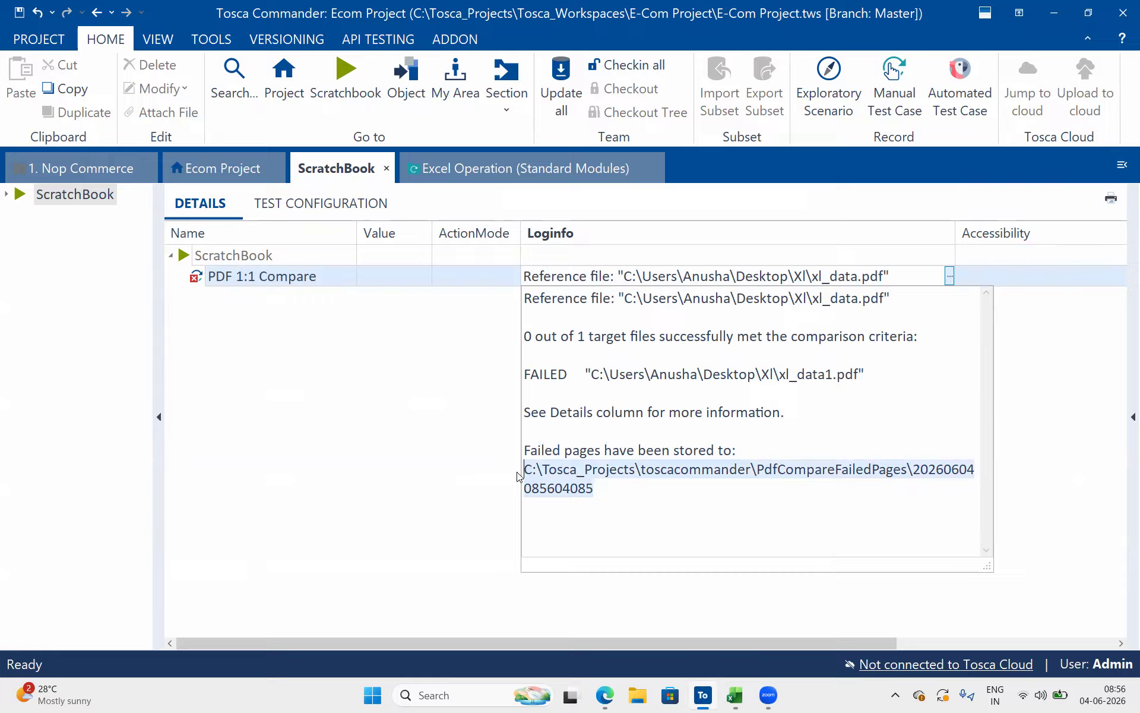
left_click(694, 452)
left_click_drag(525, 469, 901, 469)
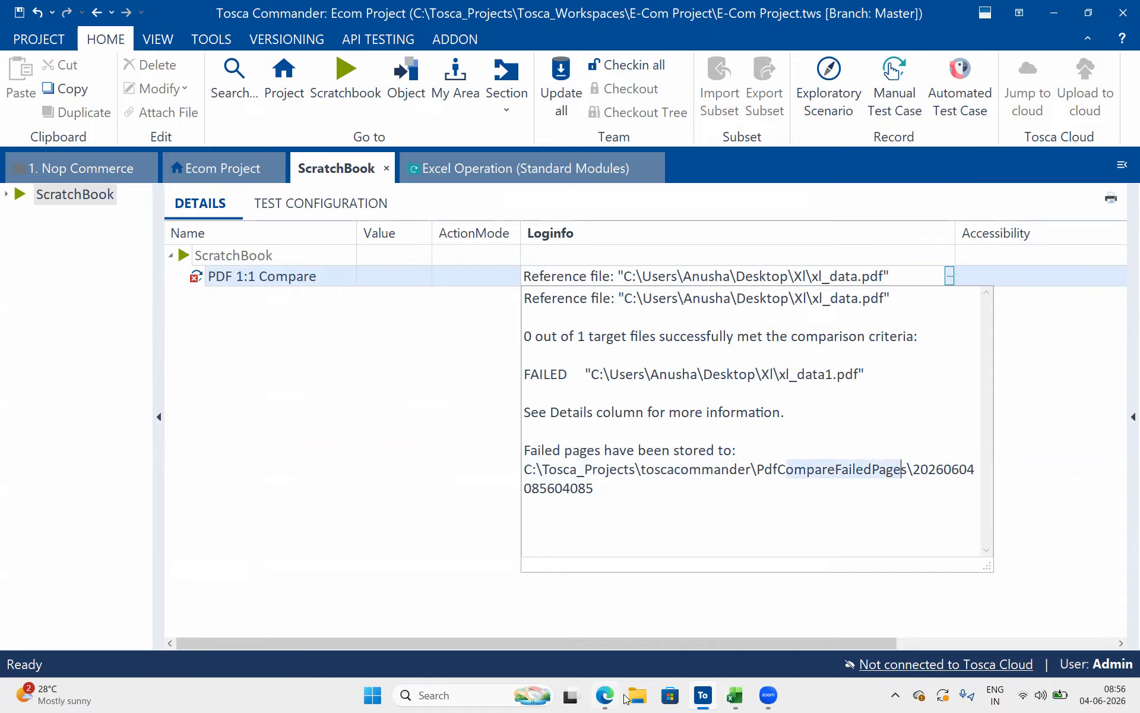
left_click(897, 487)
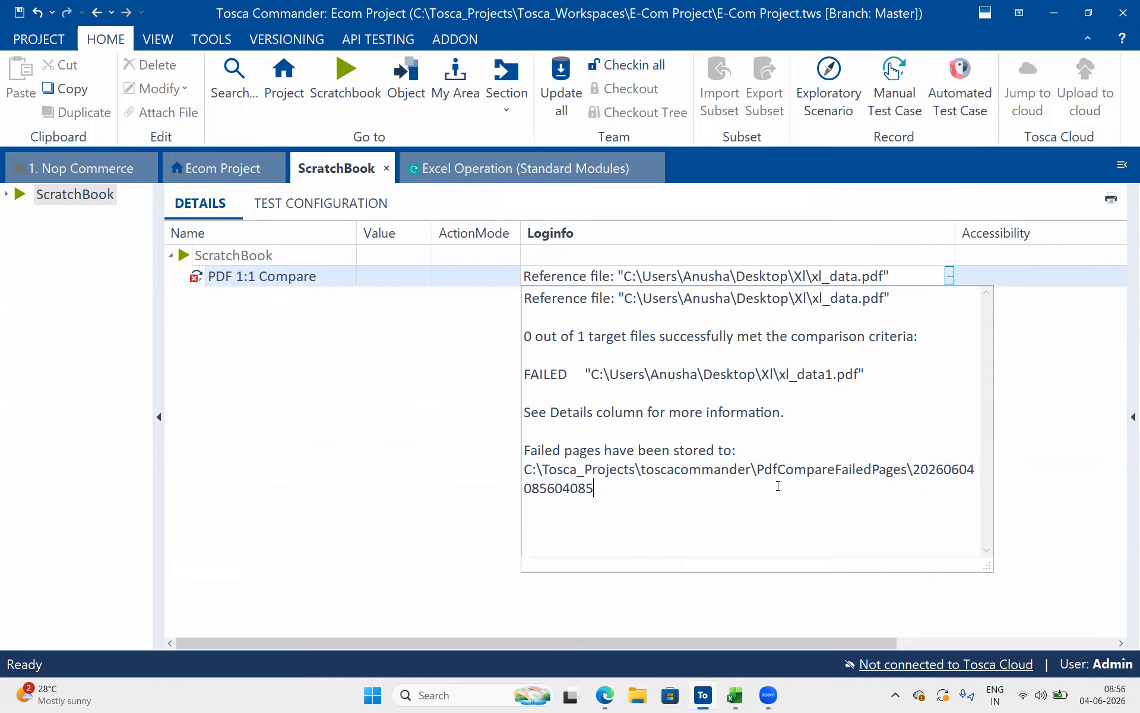
left_click_drag(753, 469, 974, 469)
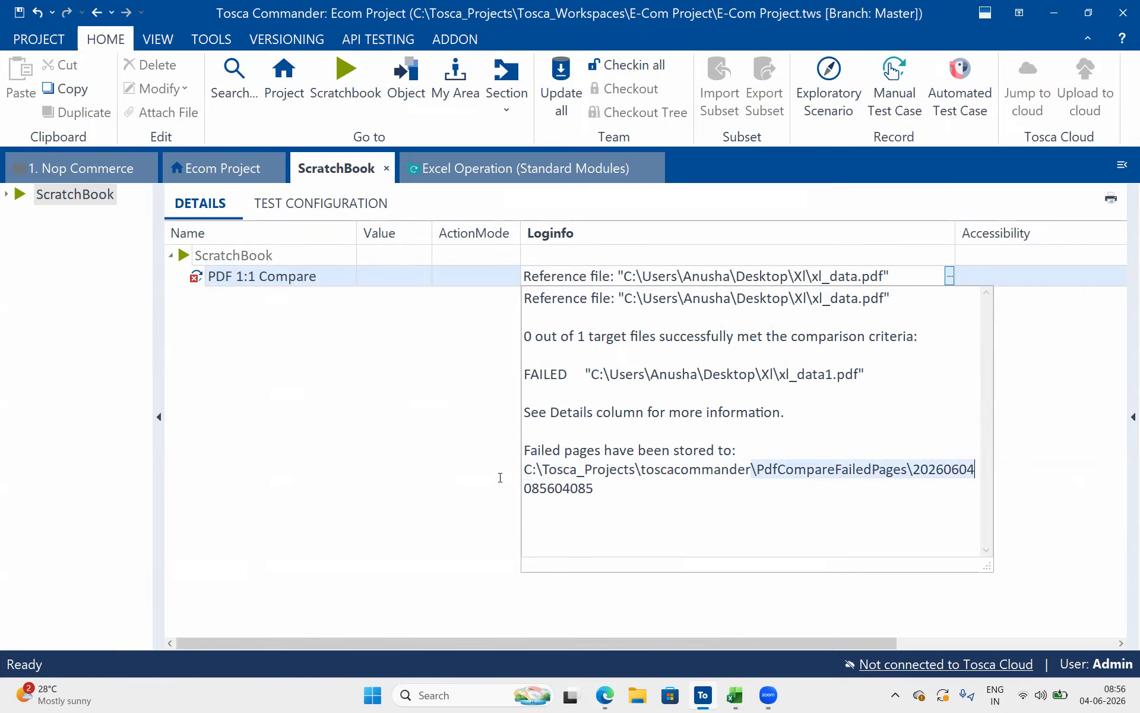
Copy the path C:\Tosca_Projects\toscacommander from the log and open that folder in File Explorer
key("shift+Home")
key("ctrl+c")
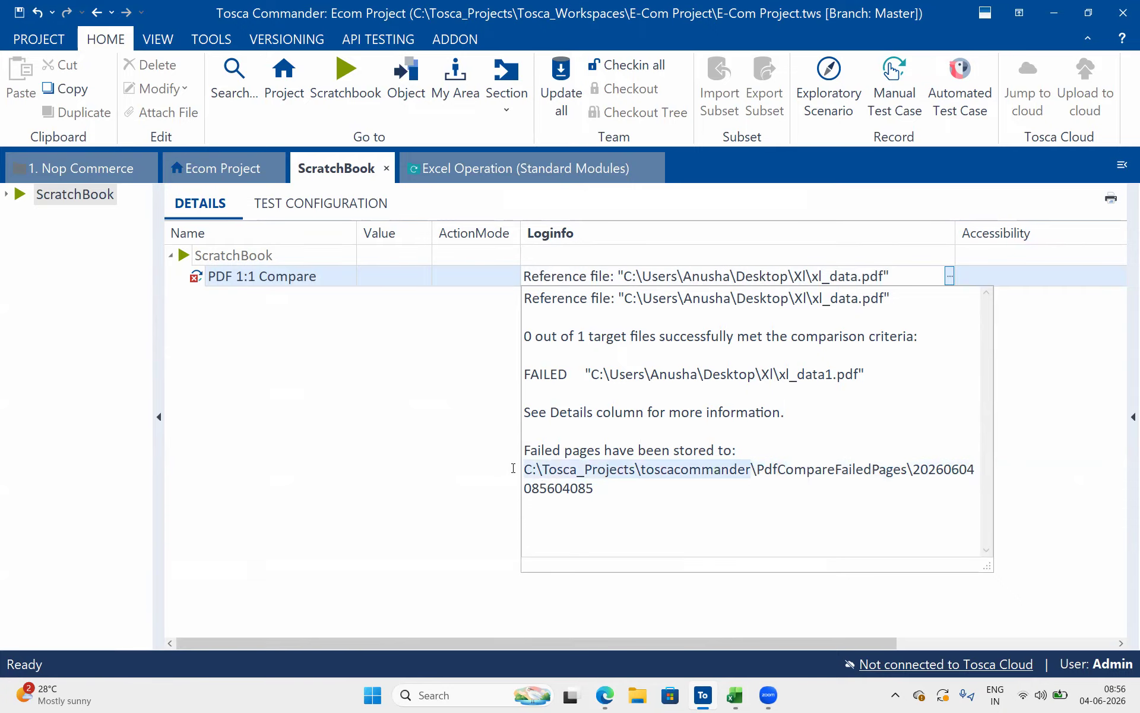
left_click(634, 698)
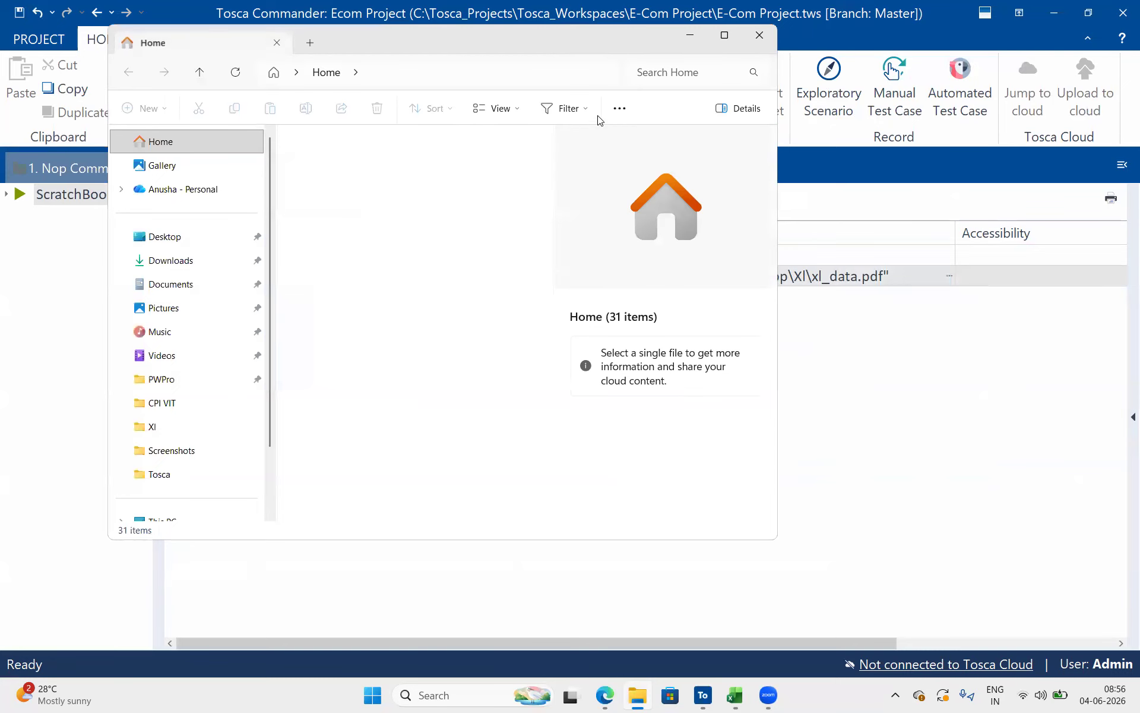
left_click(547, 74)
key("ctrl+v")
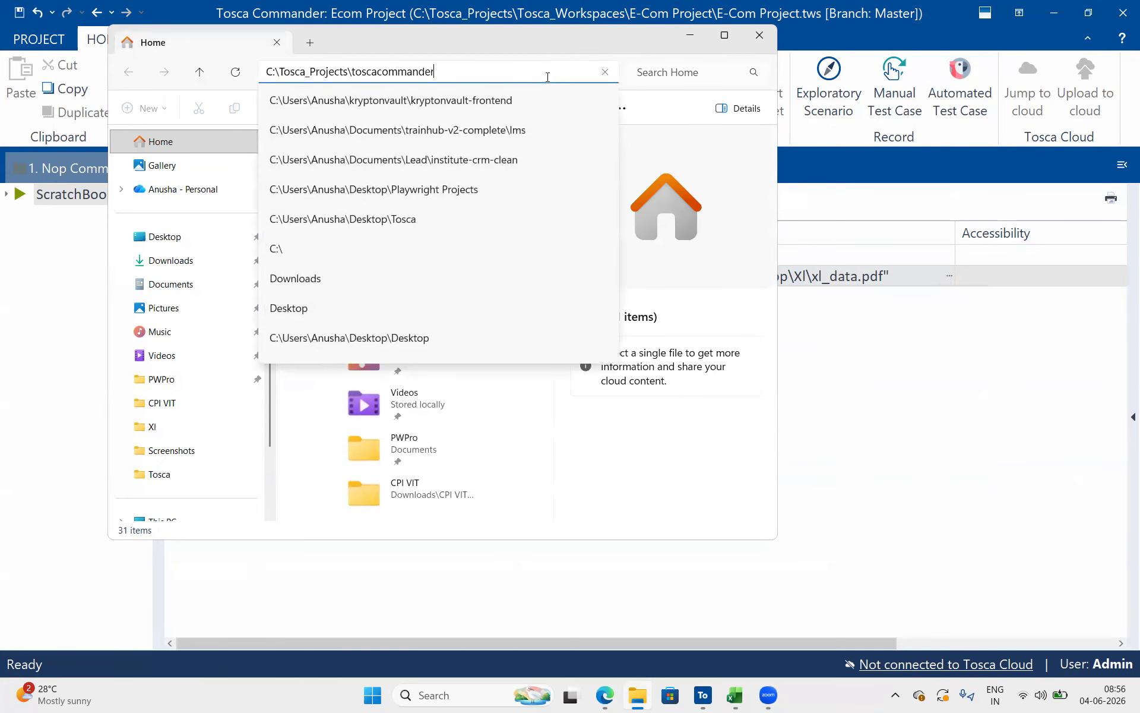
key("Return")
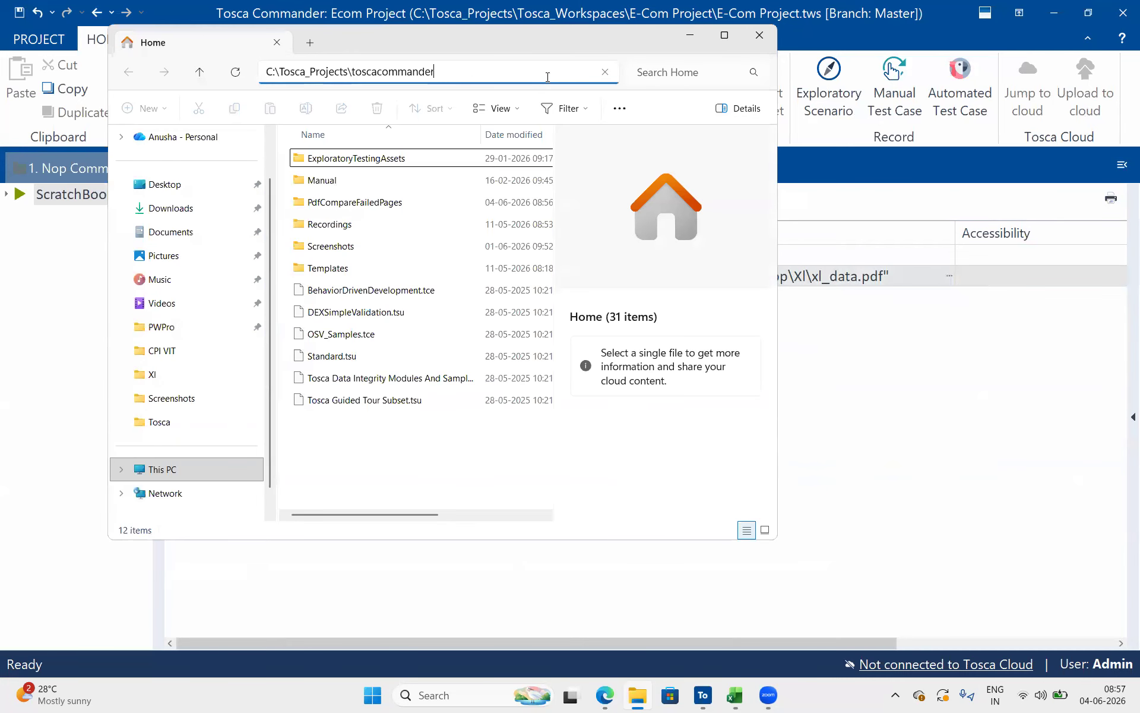
Open the PdfCompareFailedPages folder inside the ToscaCommander folder
left_click(395, 202)
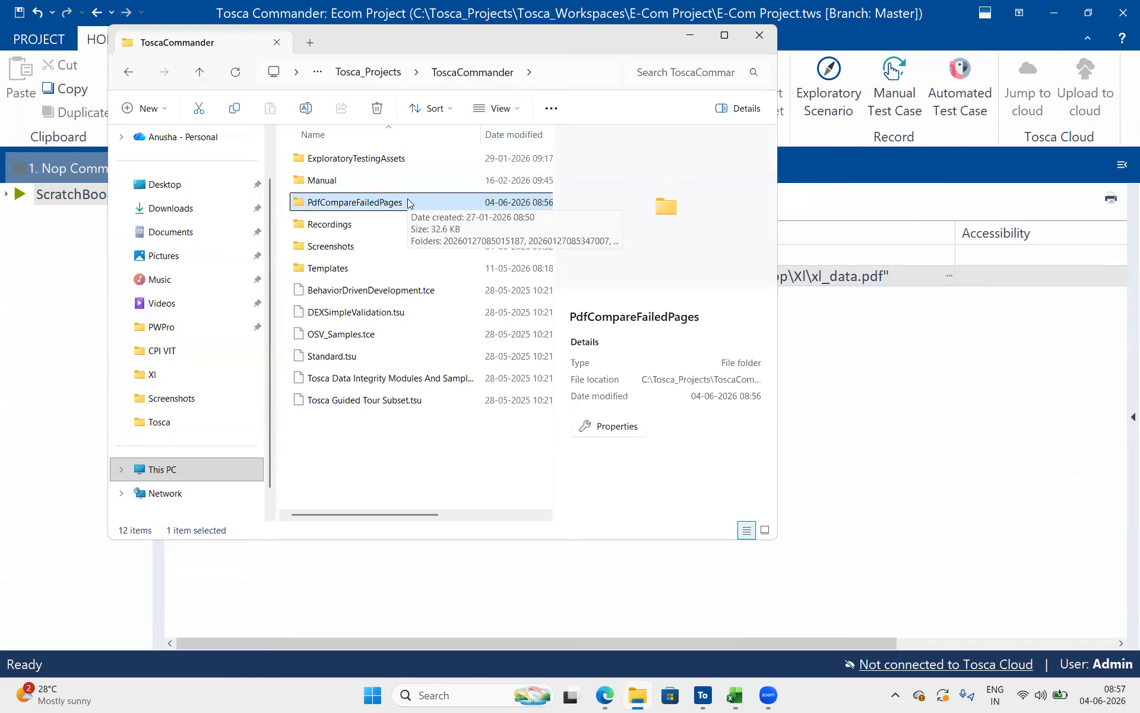
left_click(407, 202)
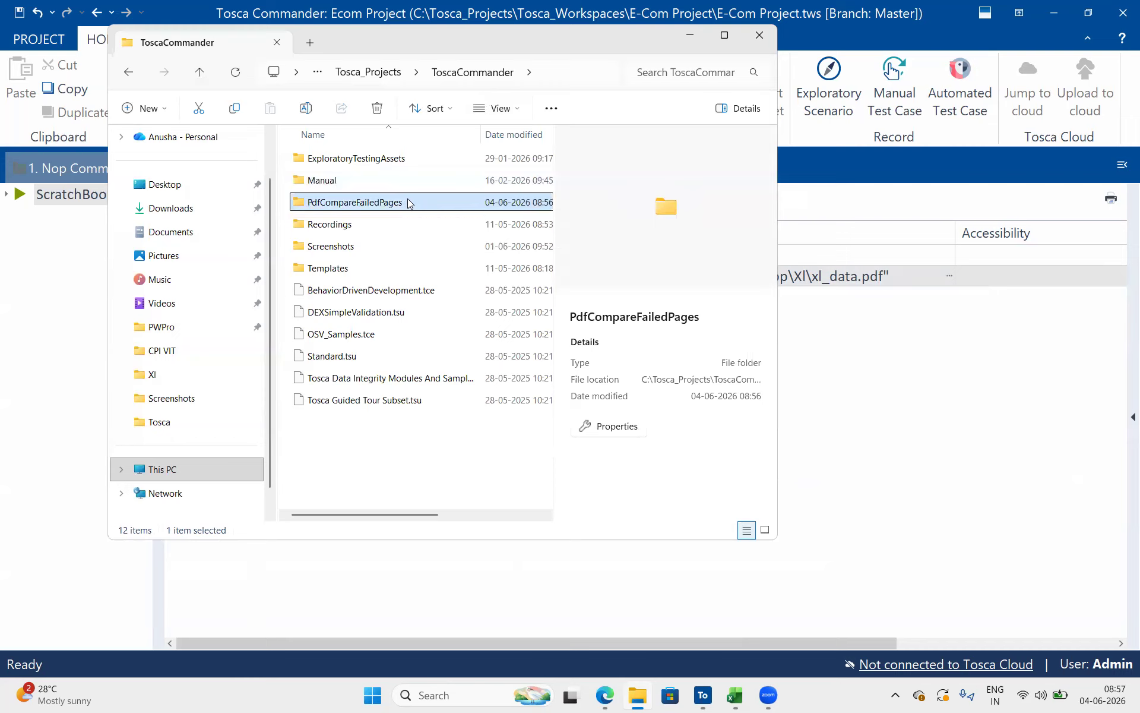
double_click(446, 207)
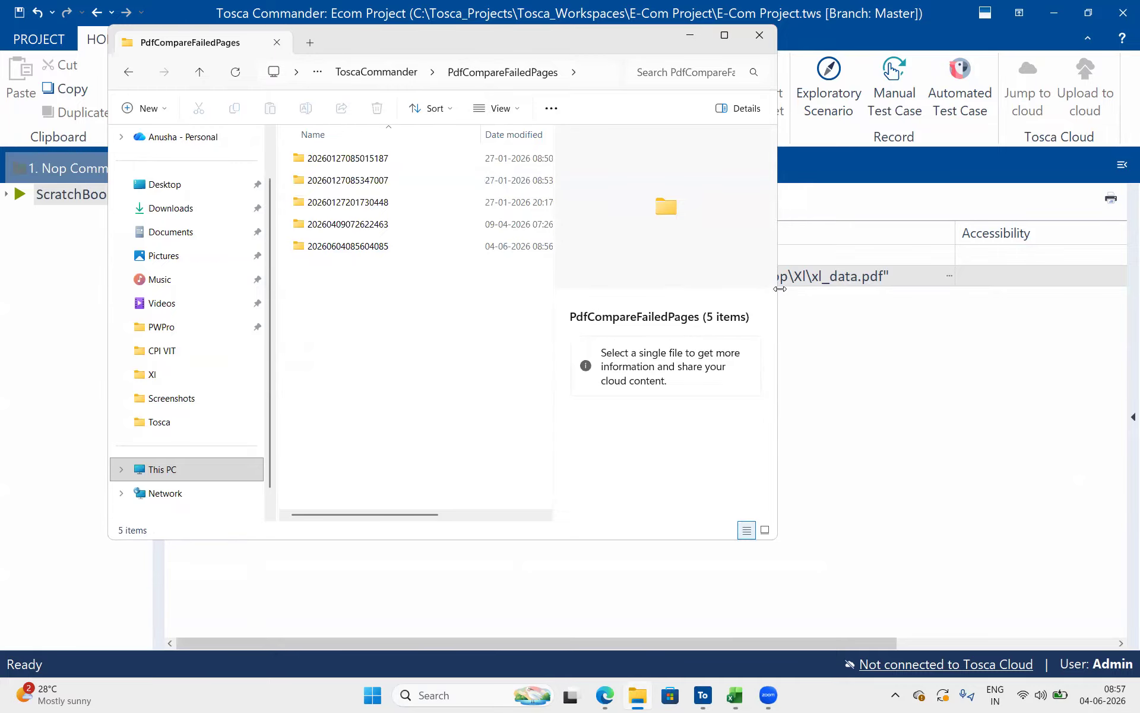
left_click_drag(780, 289, 978, 289)
left_click(935, 110)
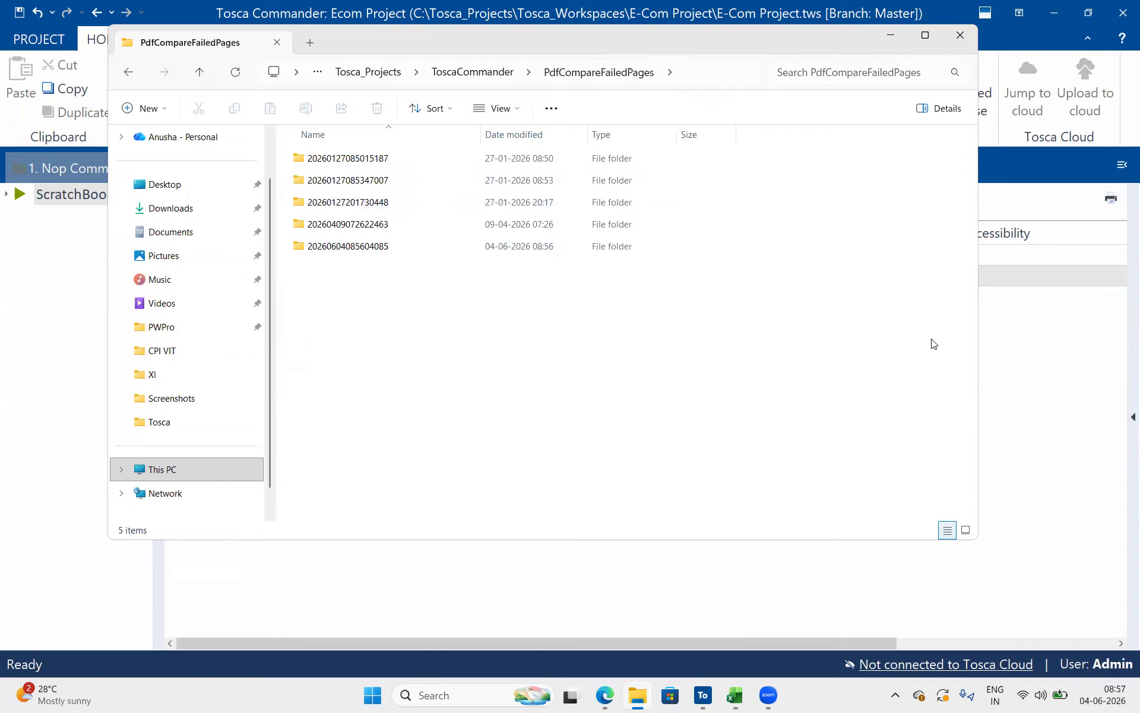
left_click_drag(979, 358, 840, 358)
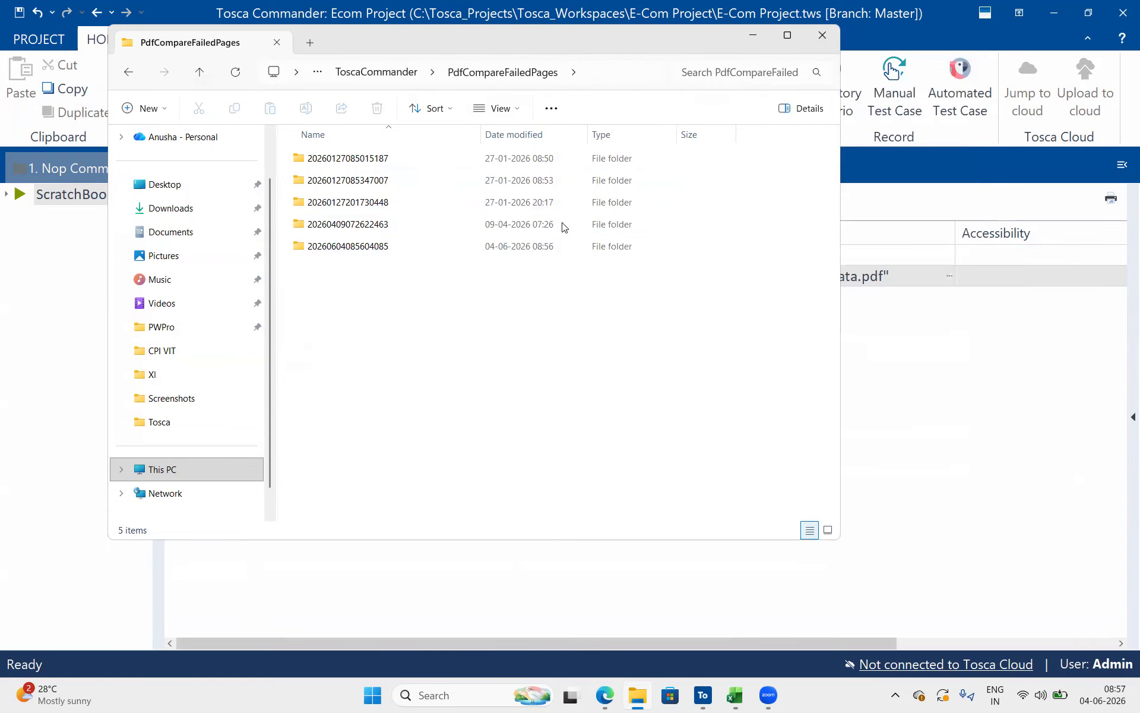
left_click(512, 246)
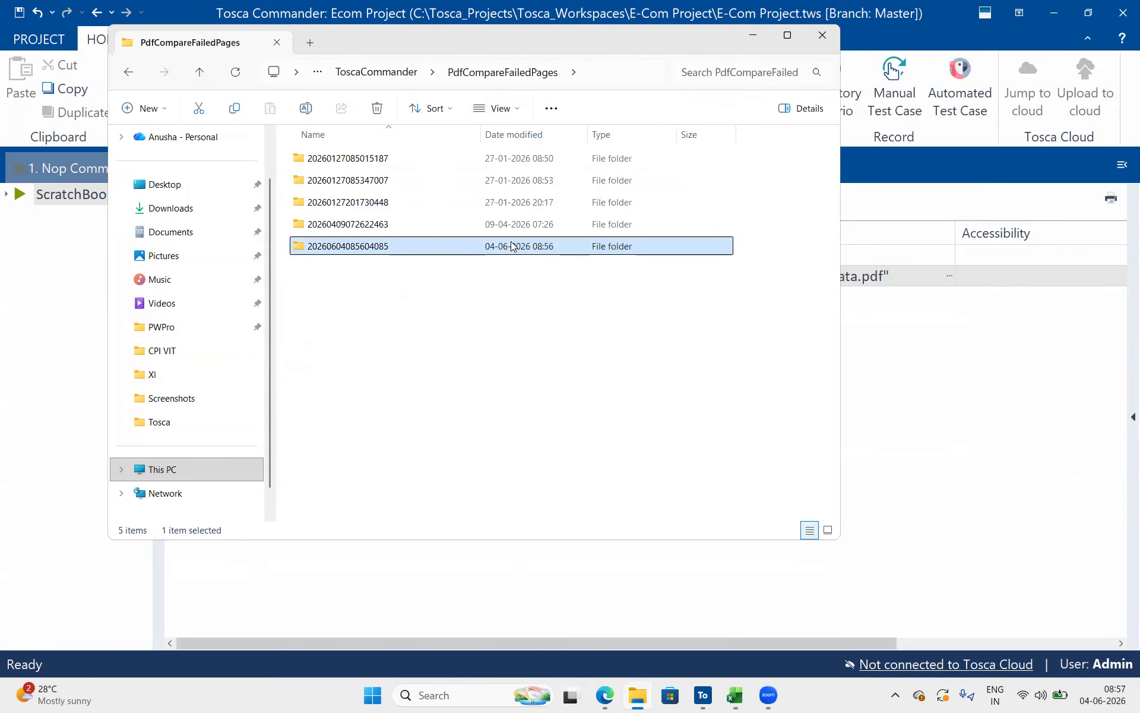
double_click(391, 247)
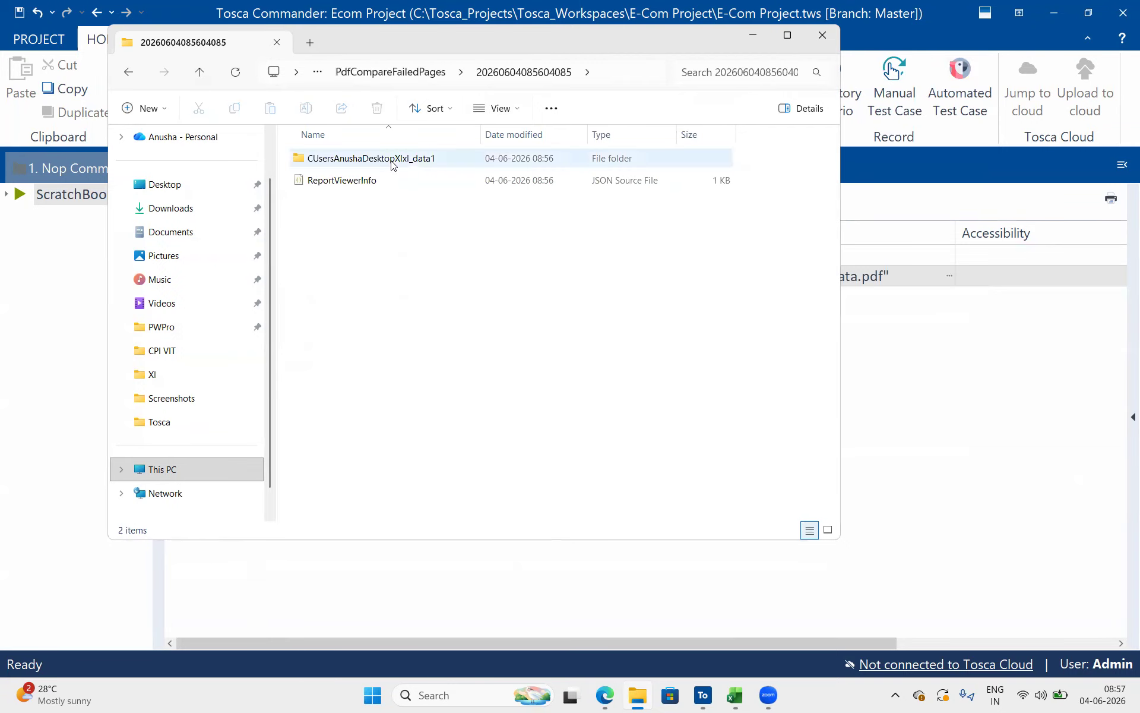
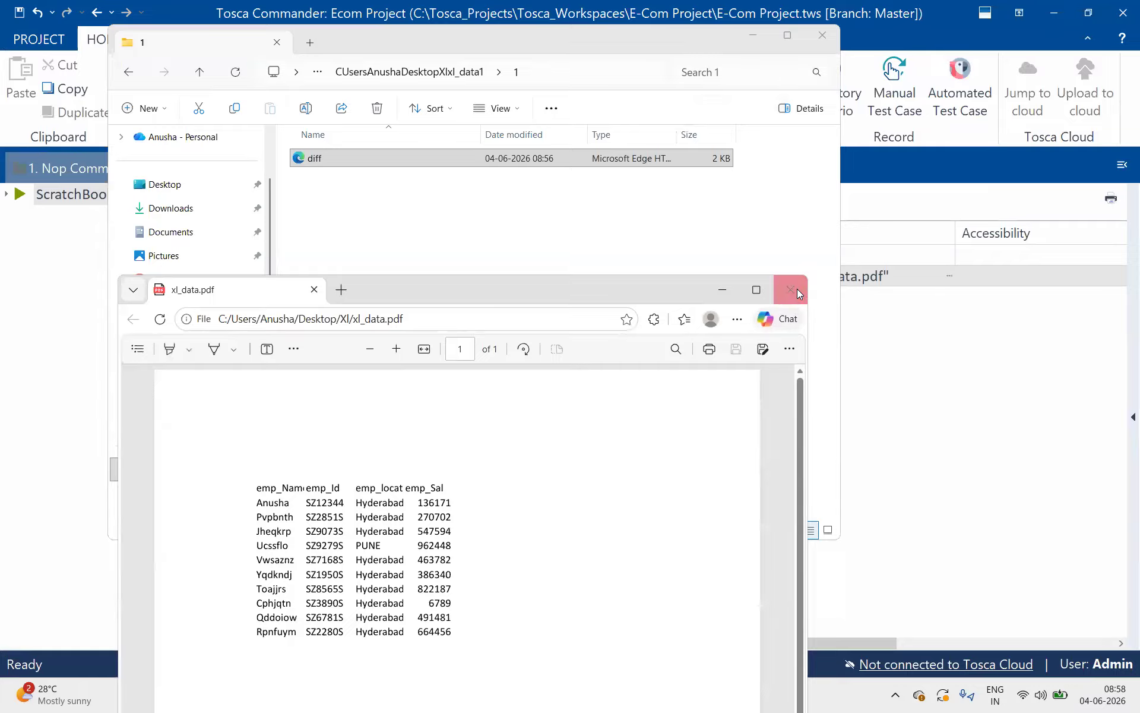
Close the xl_data.pdf window and the failed-pages folder, and minimise Tosca Commander to reach the desktop
left_click(797, 289)
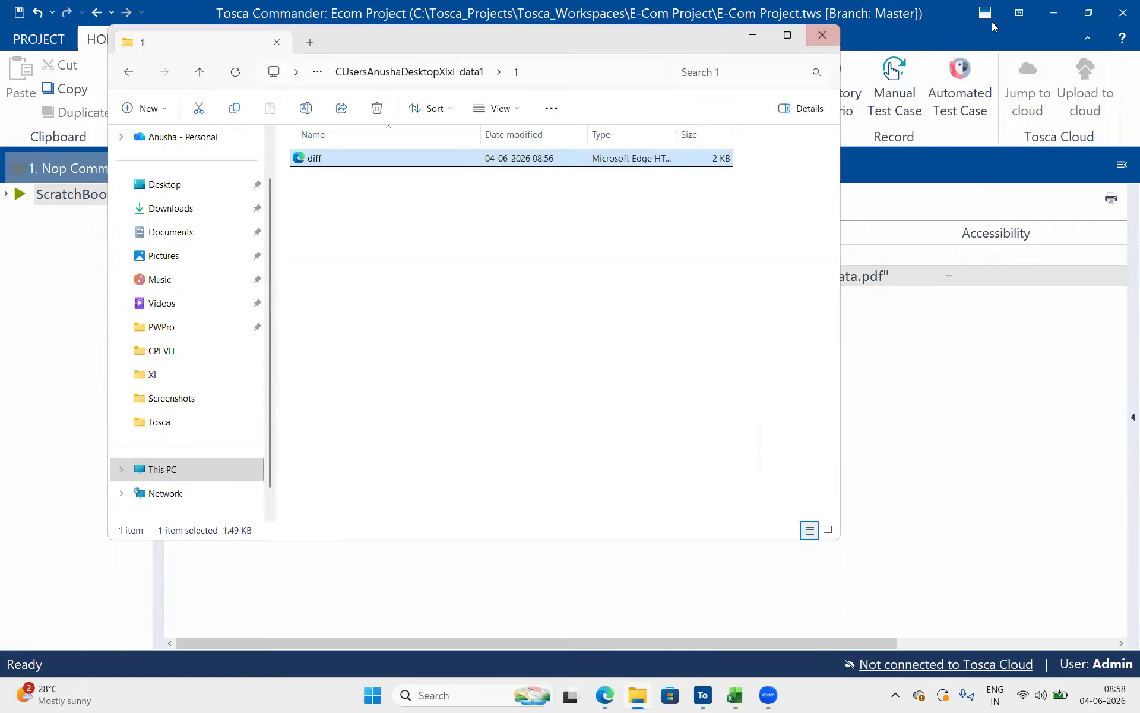
left_click(823, 35)
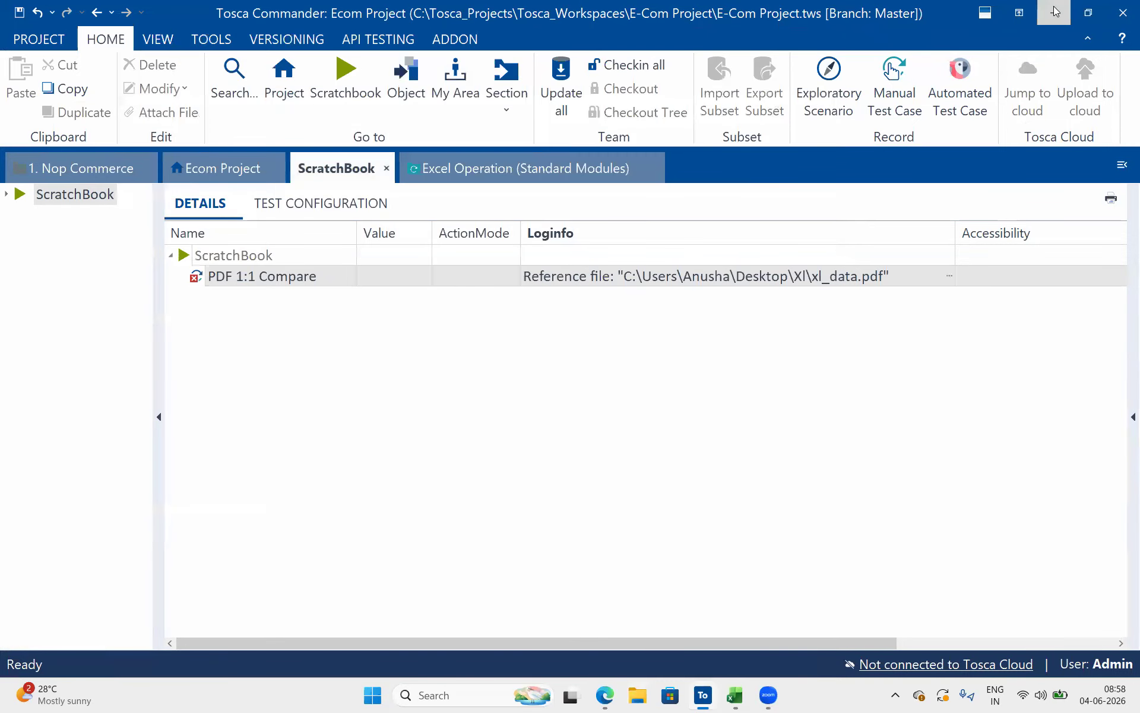
left_click(1049, 6)
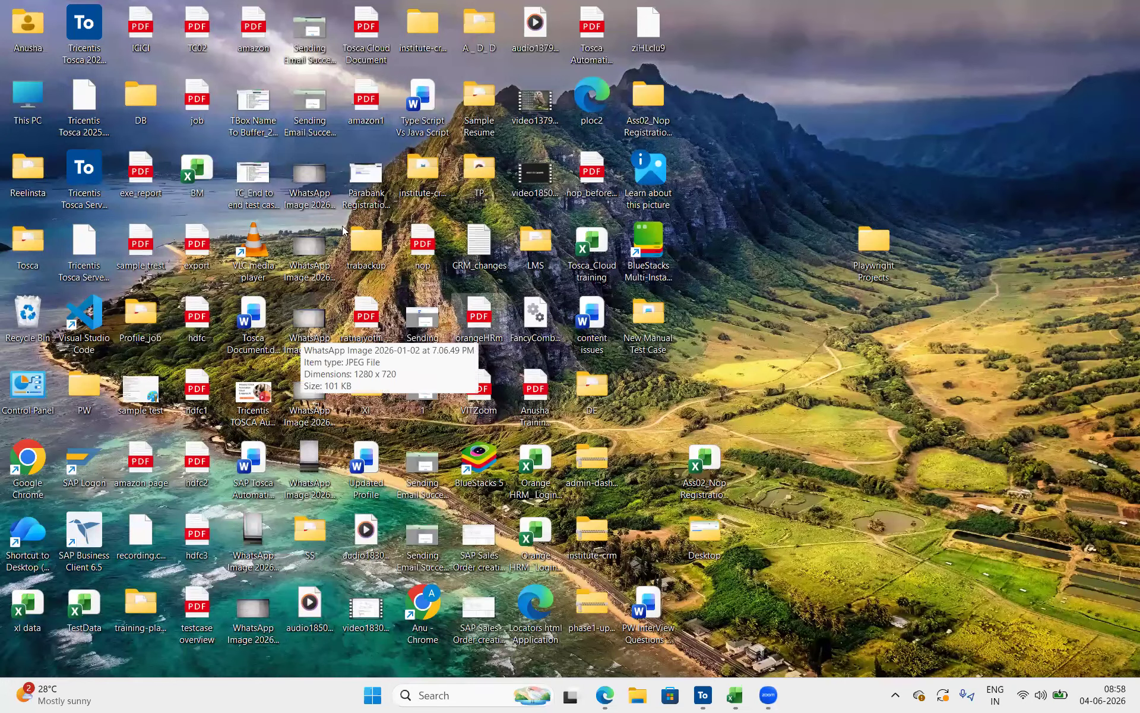
Open exe_report.pdf from the desktop, look through its pages and return to the desktop
double_click(140, 167)
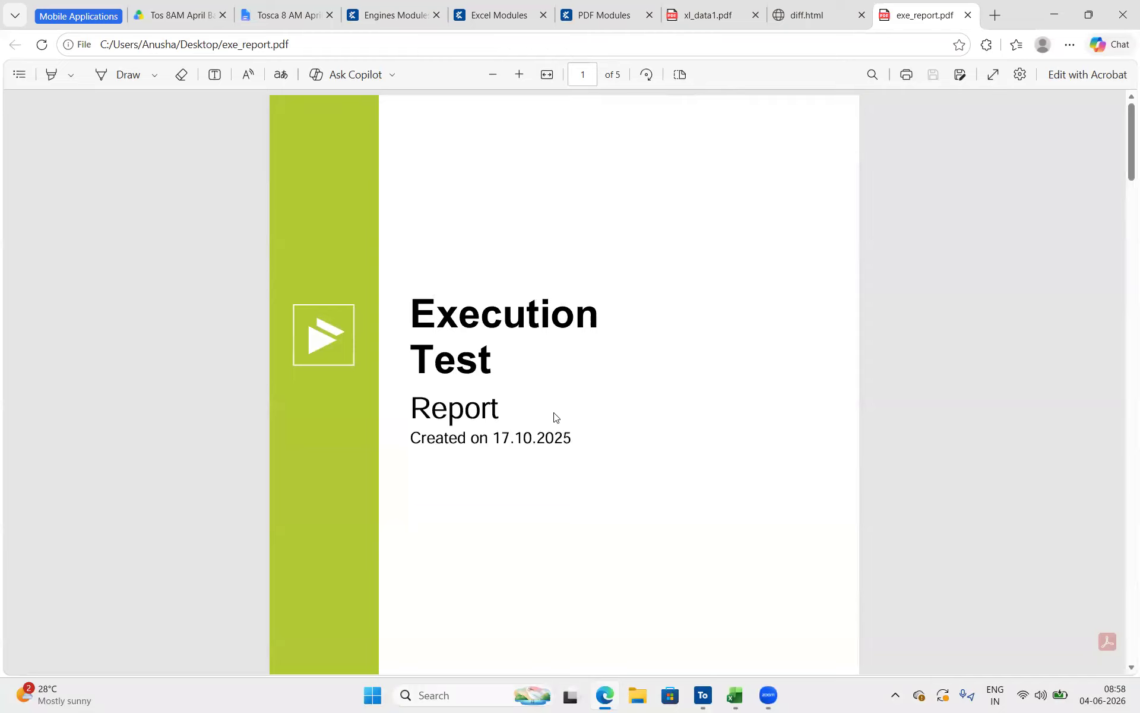
scroll(554, 416, "down", 10)
scroll(553, 417, "down", 20)
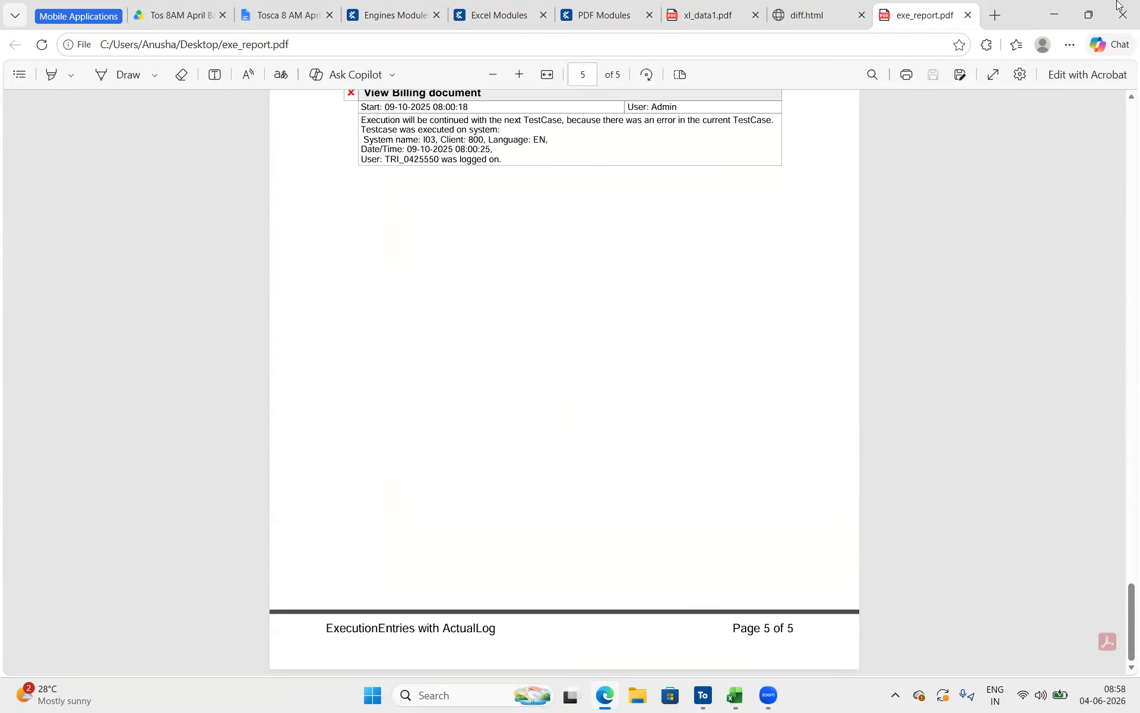
left_click(1054, 15)
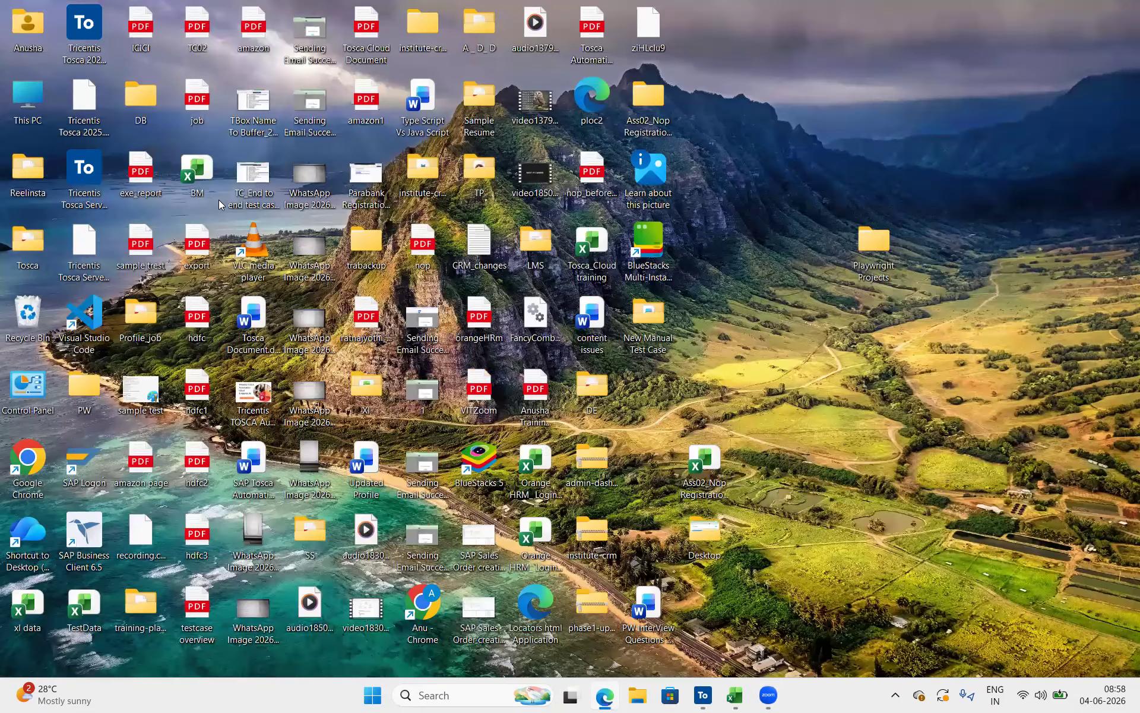
Open sample trest.pdf from the desktop to view its content, close it and return to the desktop
double_click(140, 240)
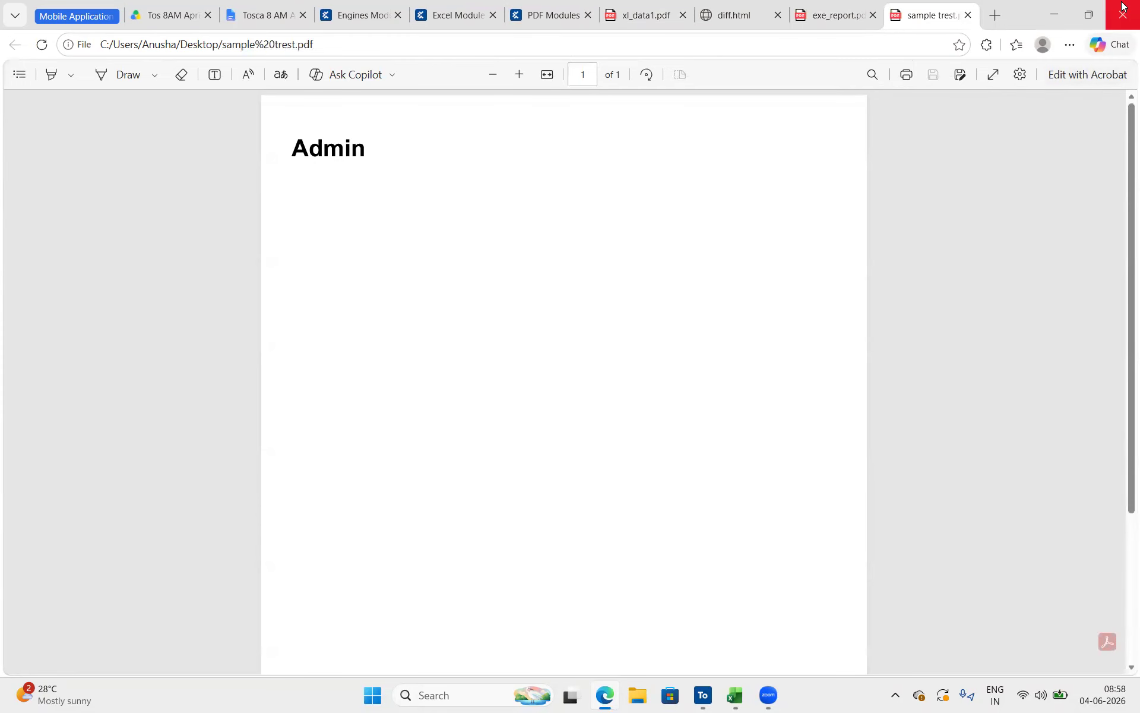
left_click(969, 15)
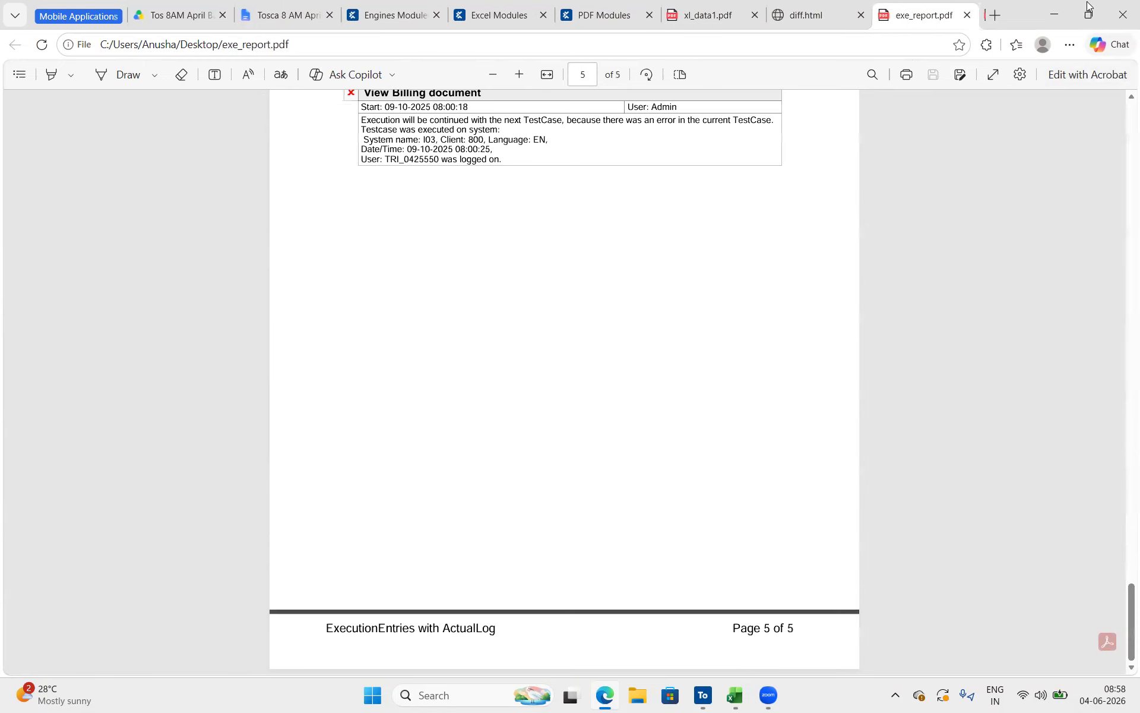
left_click(1054, 10)
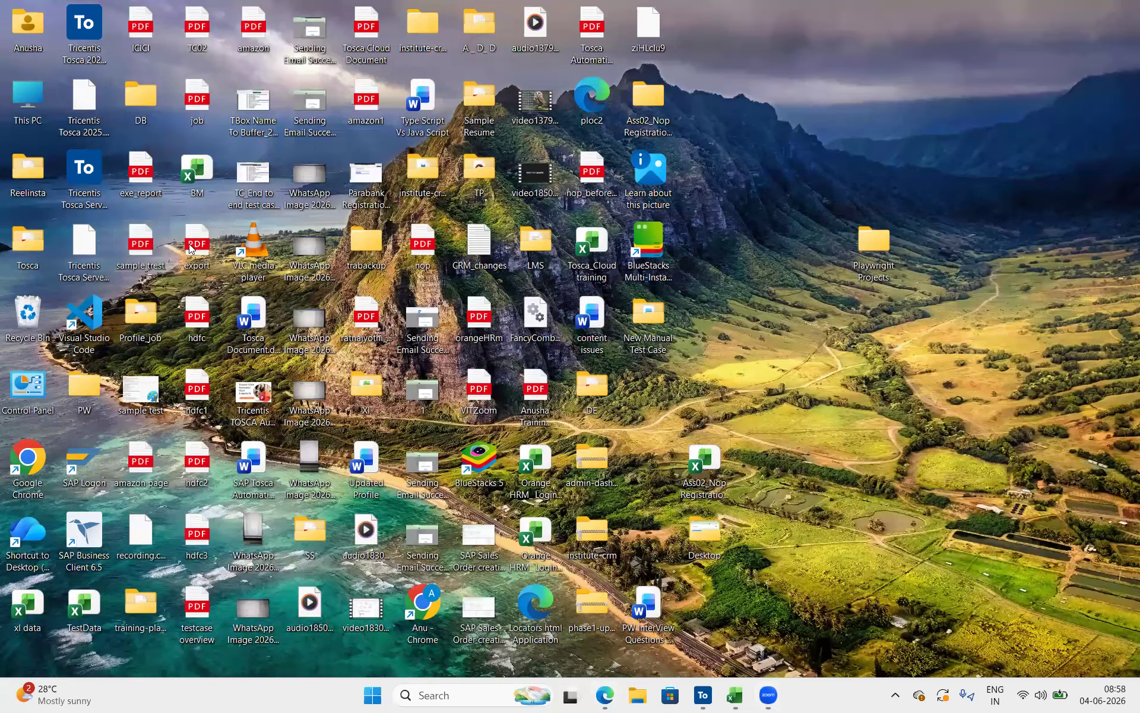
Open export.pdf from the desktop and compare it with the pages of exe_report.pdf
double_click(191, 248)
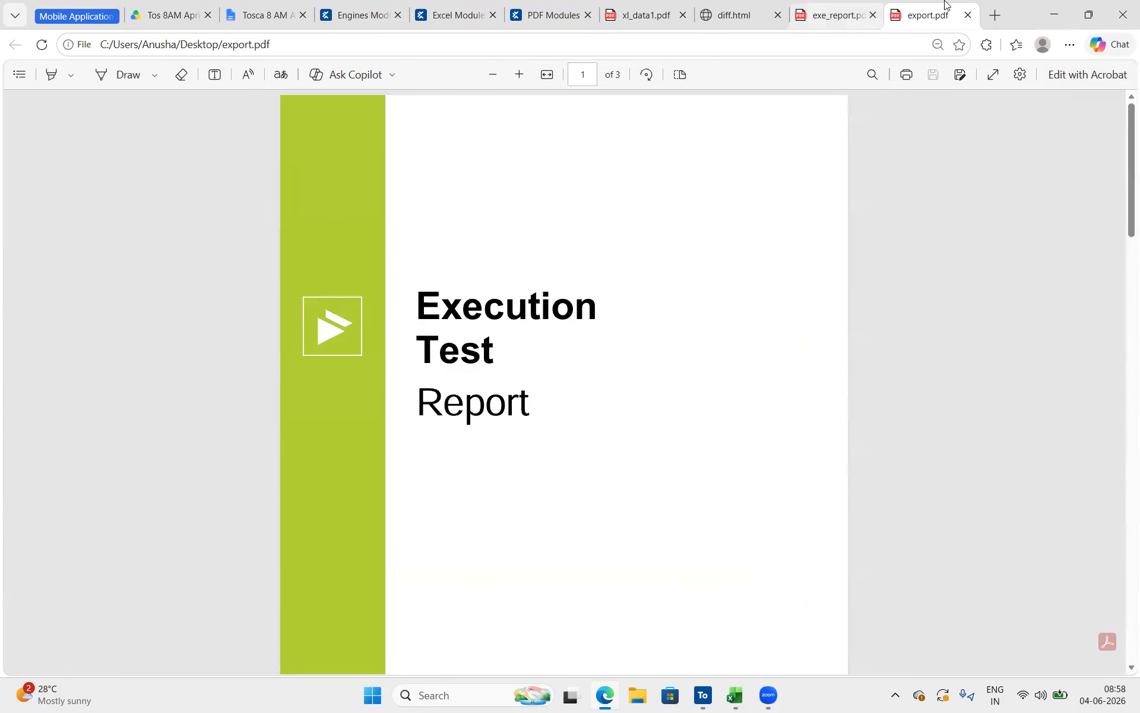
left_click(864, 13)
left_click(915, 13)
left_click(833, 5)
scroll(645, 297, "up", 20)
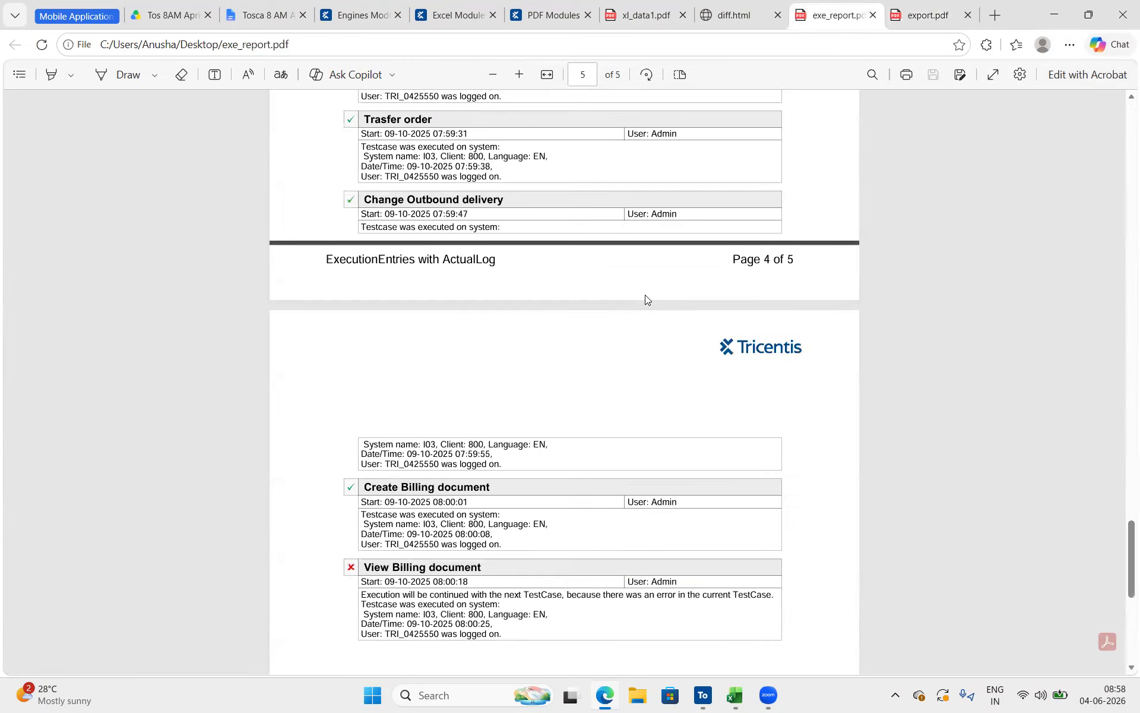
scroll(647, 299, "up", 5)
scroll(647, 298, "down", 20)
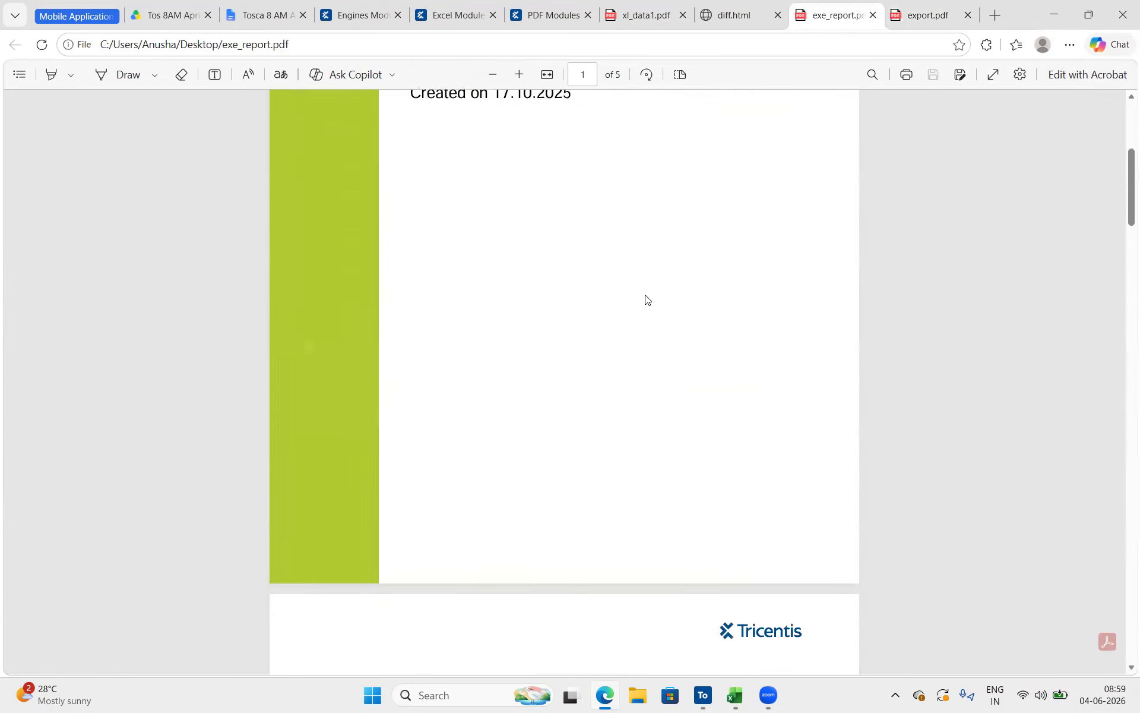
scroll(647, 299, "down", 10)
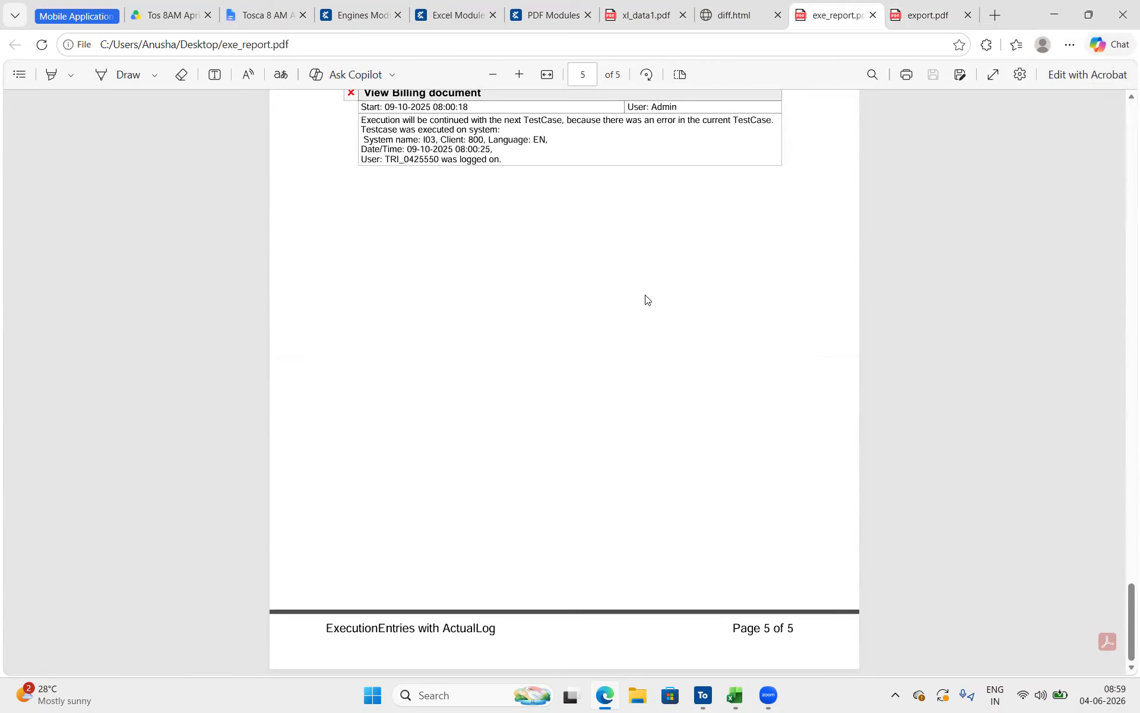
left_click(940, 16)
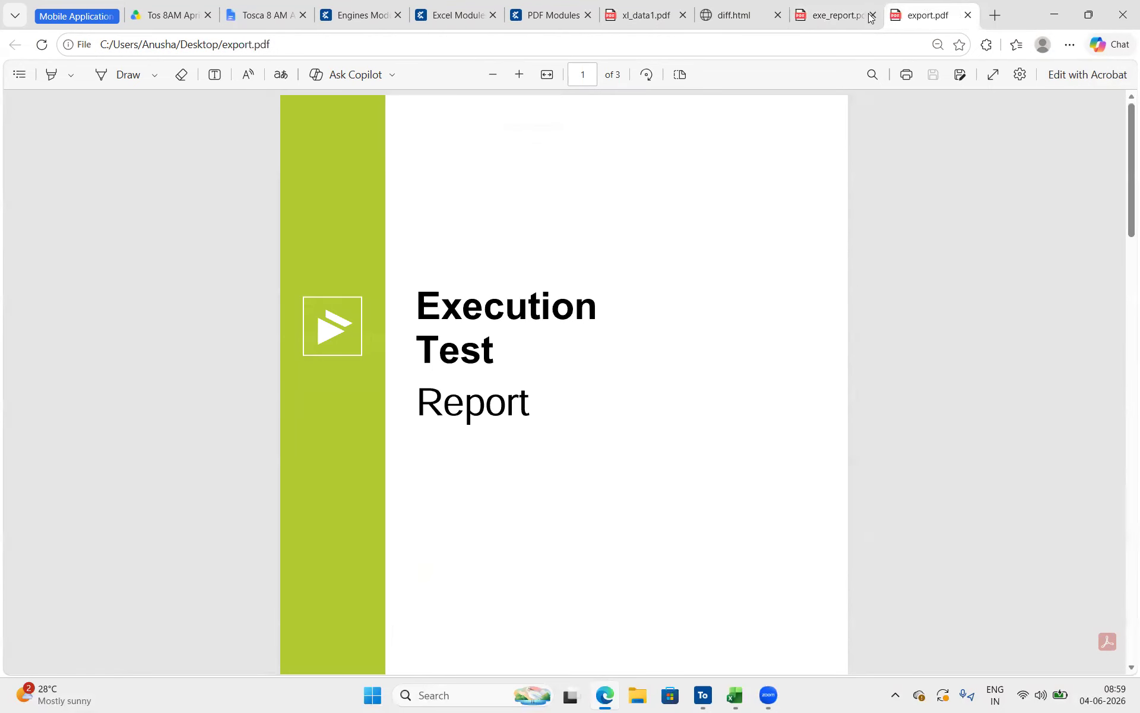
left_click(831, 20)
left_click(924, 17)
left_click(832, 15)
left_click(918, 5)
left_click(843, 8)
left_click(948, 9)
Switch to Tosca Commander, duplicate the PDF 1:1 Compare test step within its PDF Operations test case and expand the copy
mouse_move(704, 695)
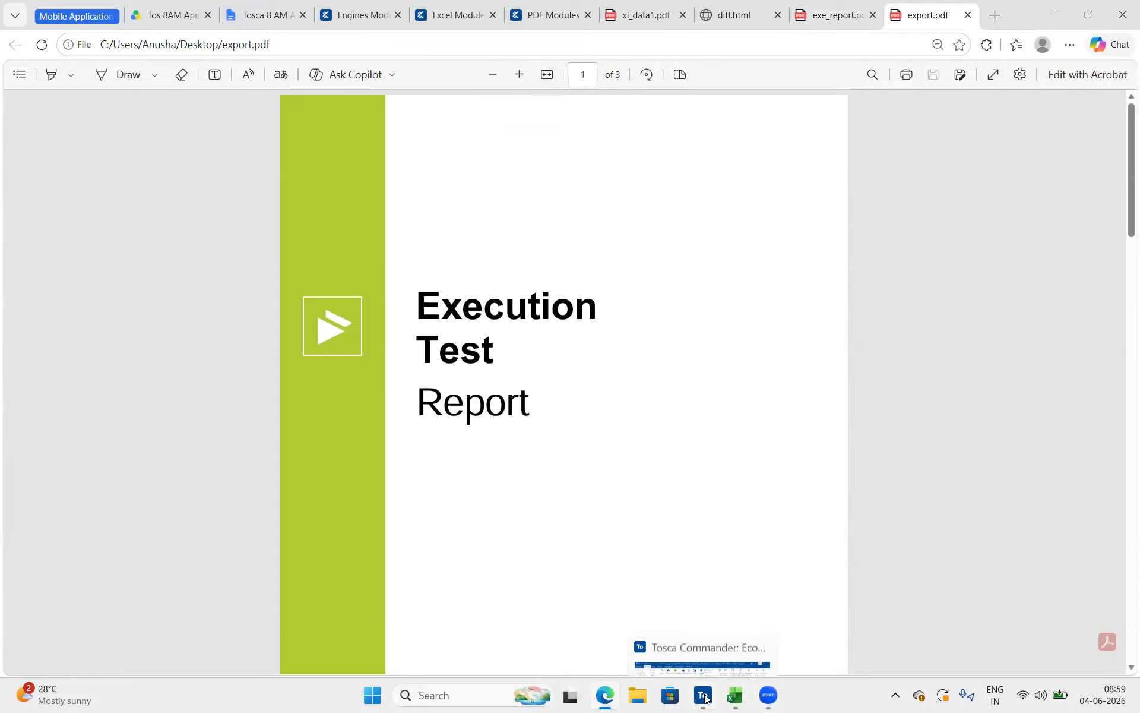
left_click(718, 641)
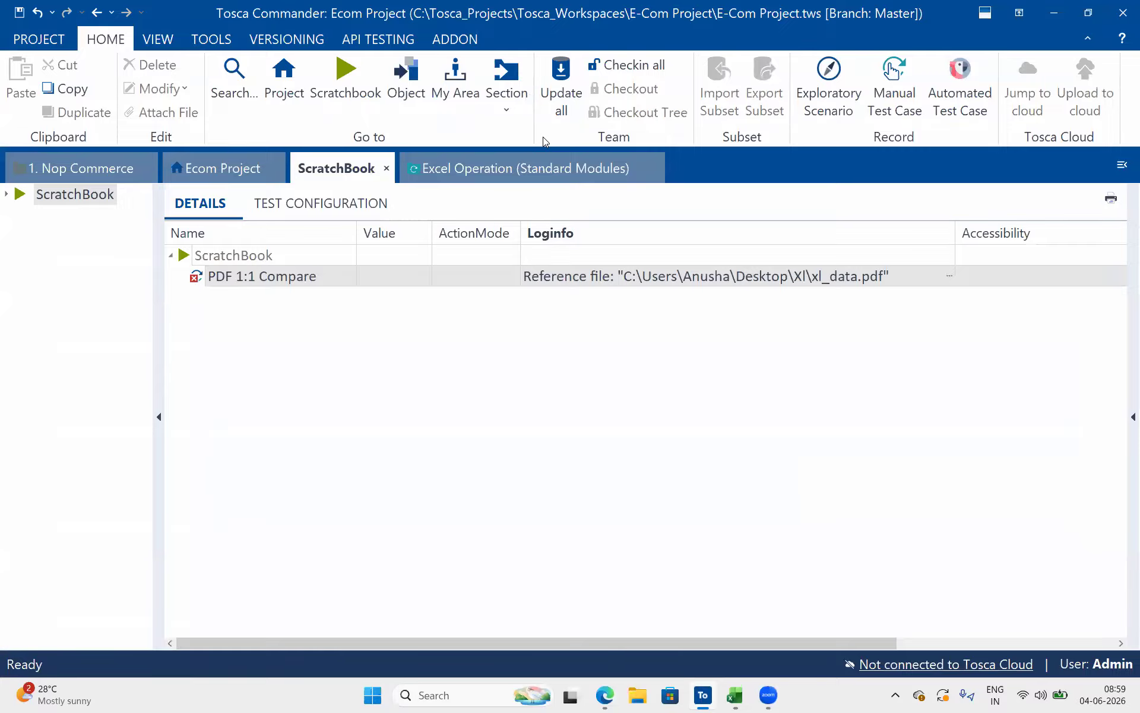
left_click(544, 166)
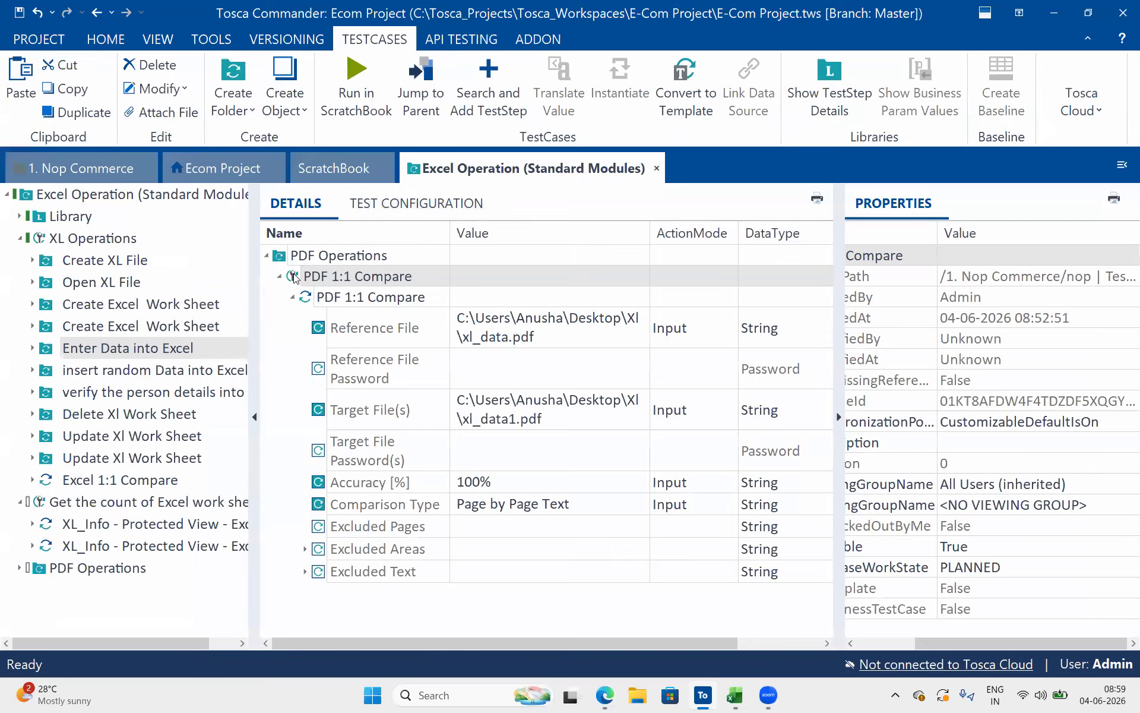
left_click(291, 298)
left_click(291, 298)
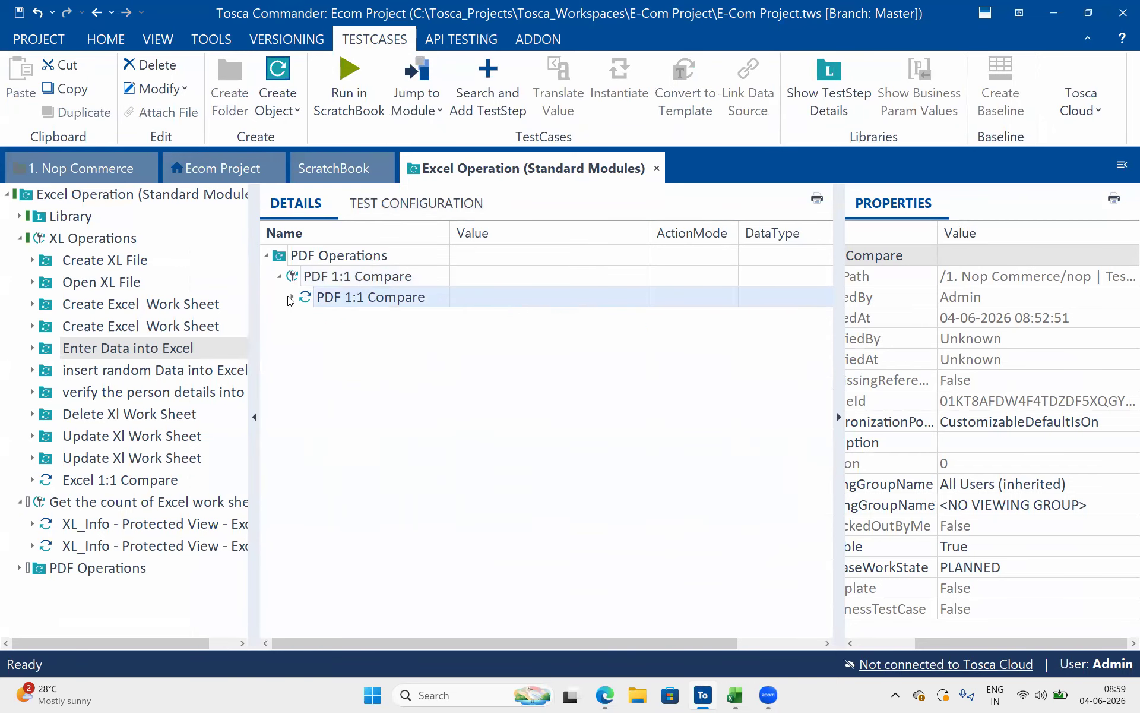
key("ctrl+c")
key("Left")
key("ctrl+v")
left_click(291, 318)
Set the copied PDF 1:1 Compare step's Reference File to exe_report.pdf from the desktop
left_click(597, 351)
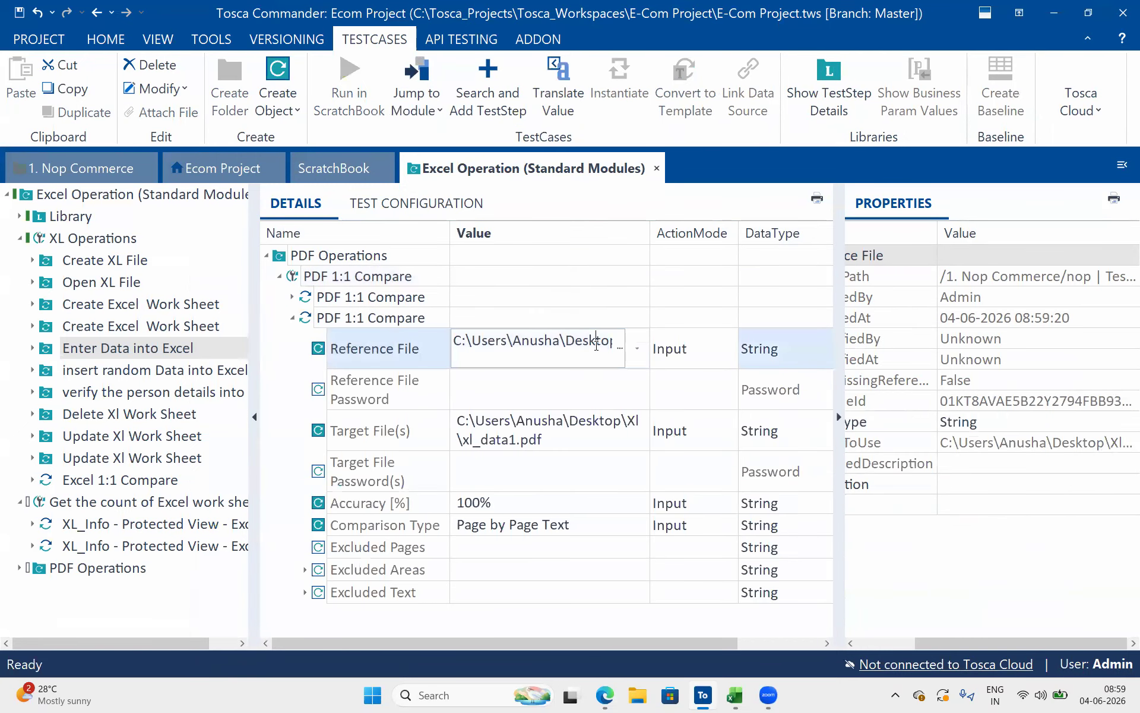
left_click(618, 349)
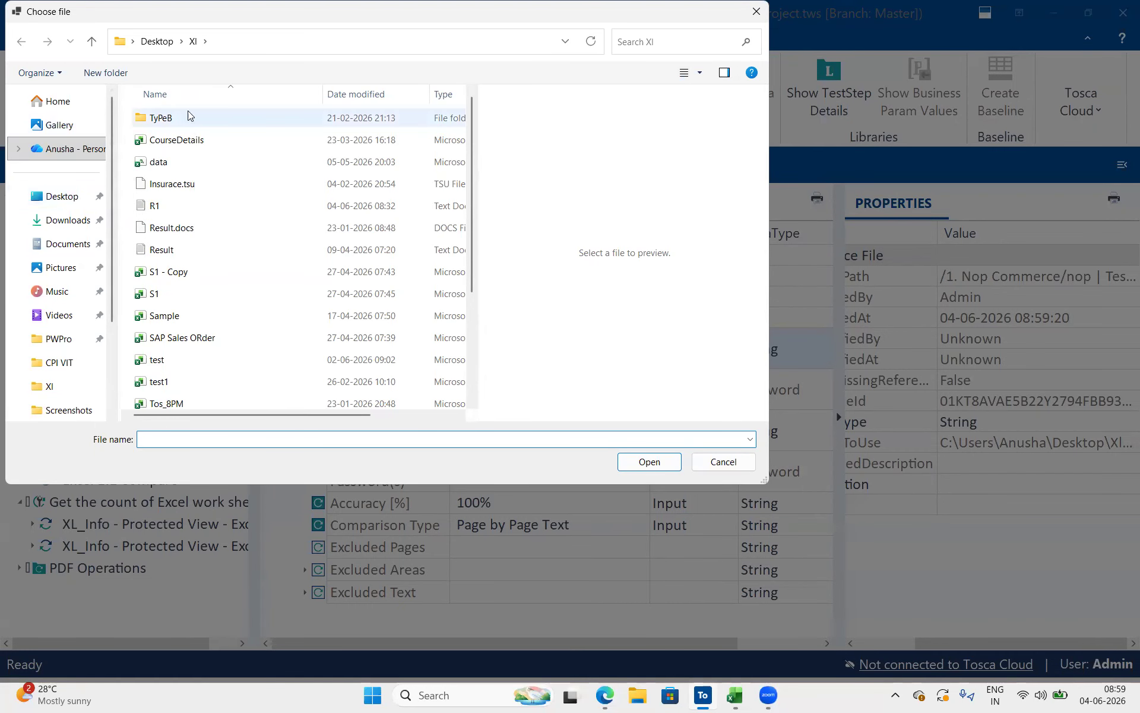
left_click(153, 41)
scroll(223, 307, "down", 5)
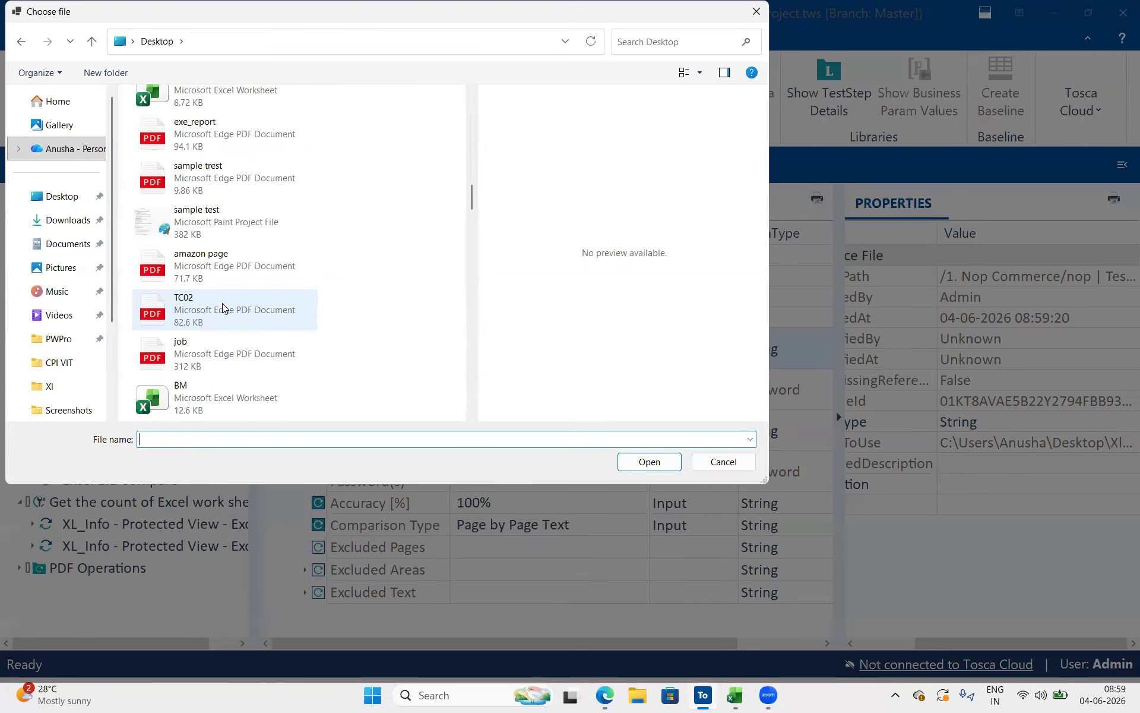
double_click(266, 128)
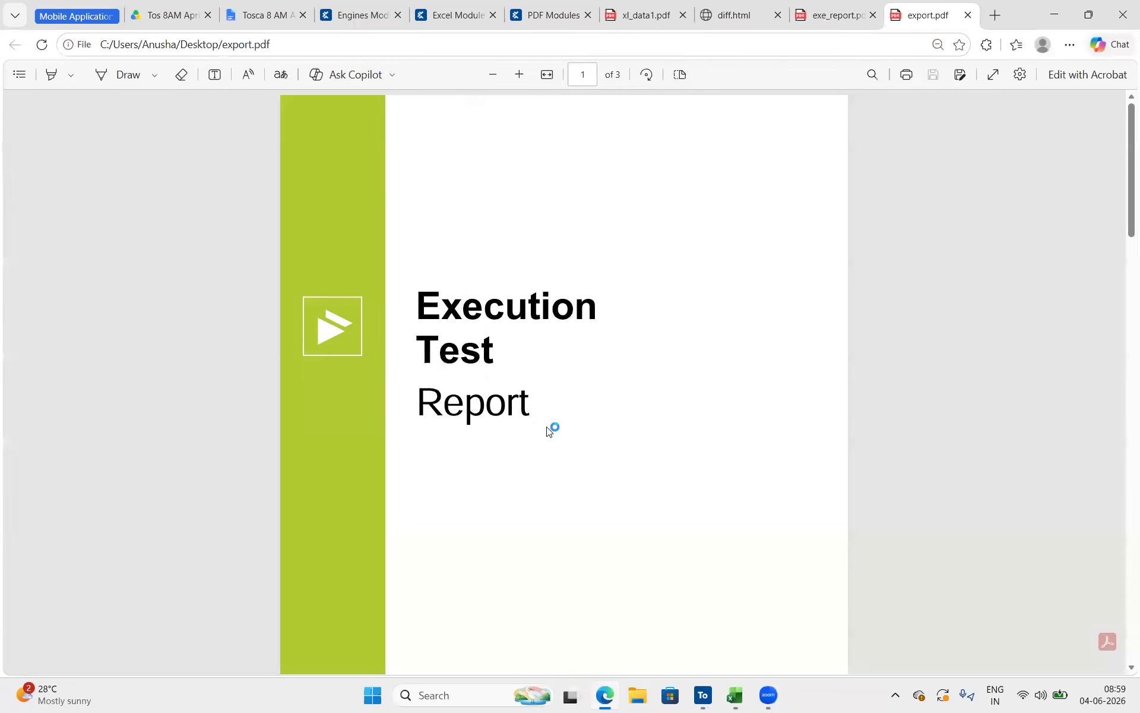
left_click(707, 698)
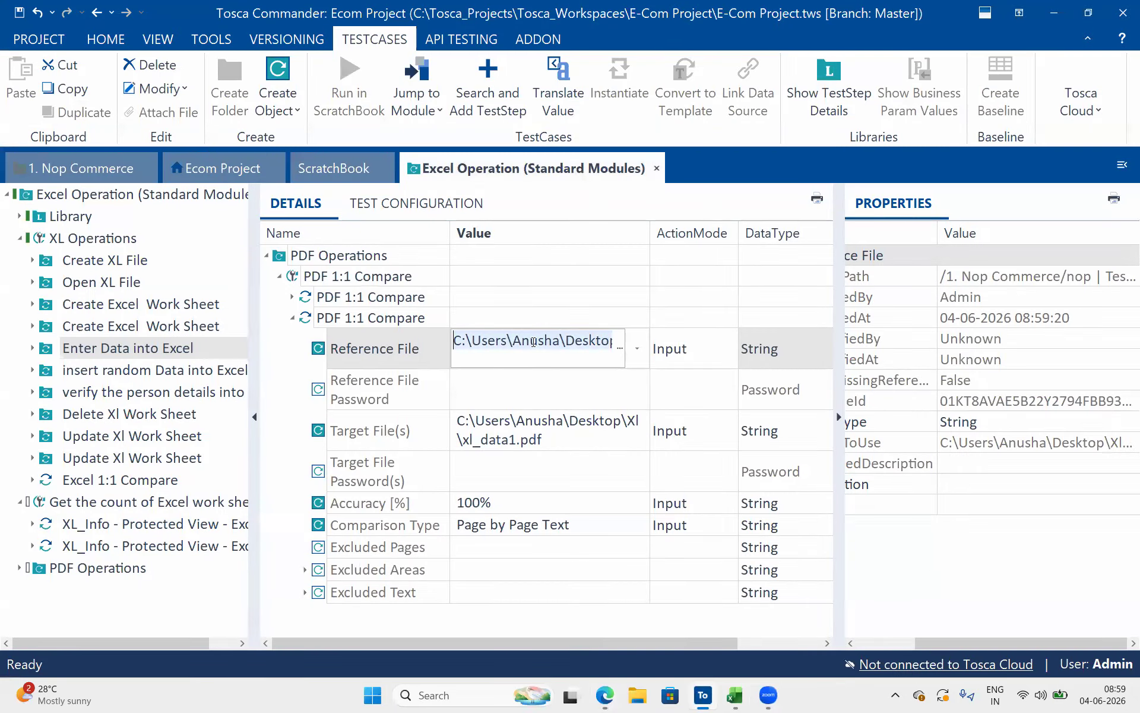
Search the desktop for "export" and add export.pdf to the copied step's Target File(s) value
left_click(497, 431)
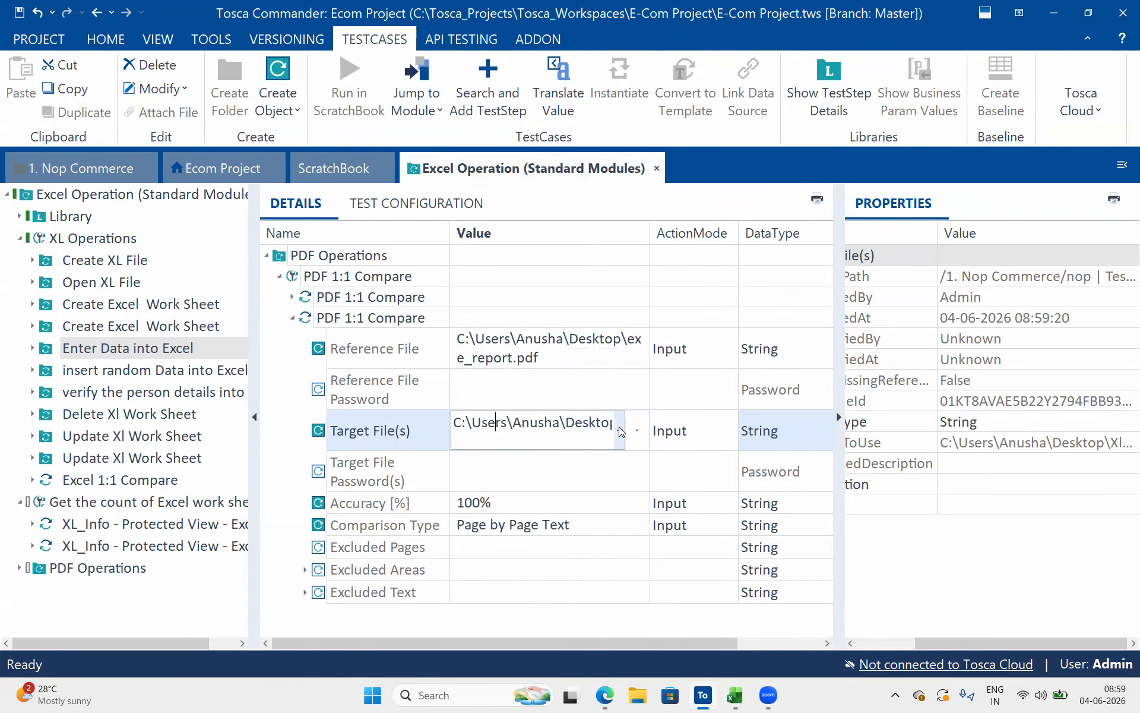
left_click(619, 426)
scroll(214, 287, "down", 10)
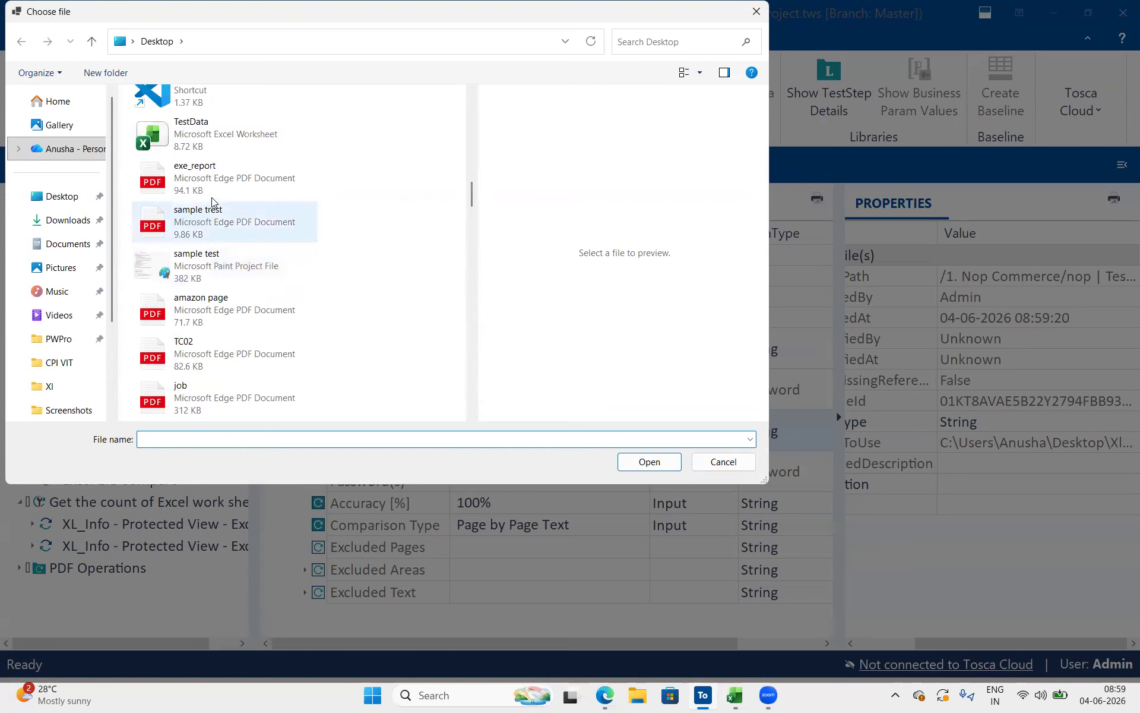
scroll(202, 386, "down", 3)
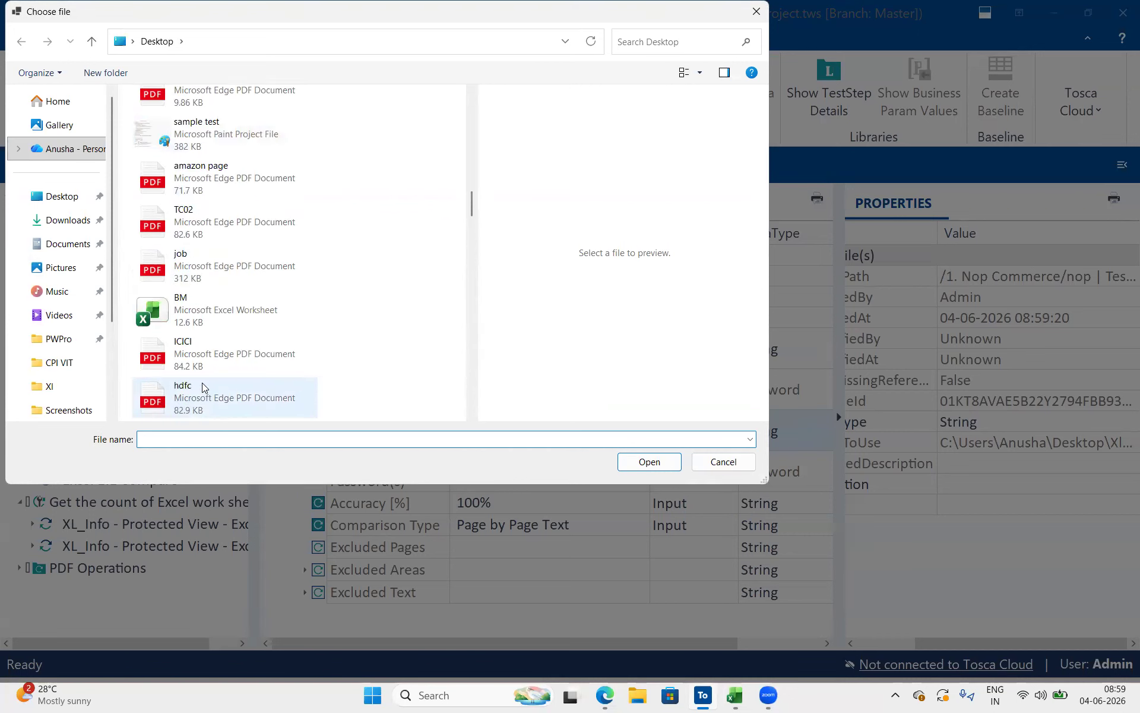
scroll(202, 386, "down", 6)
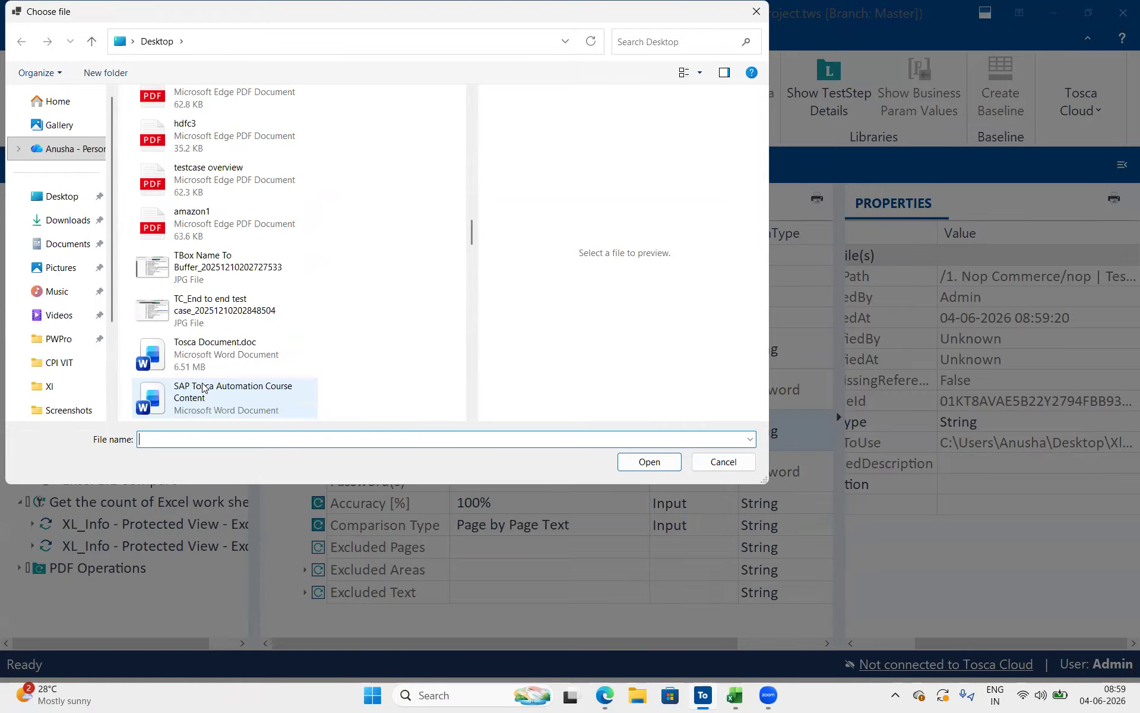
scroll(202, 387, "down", 5)
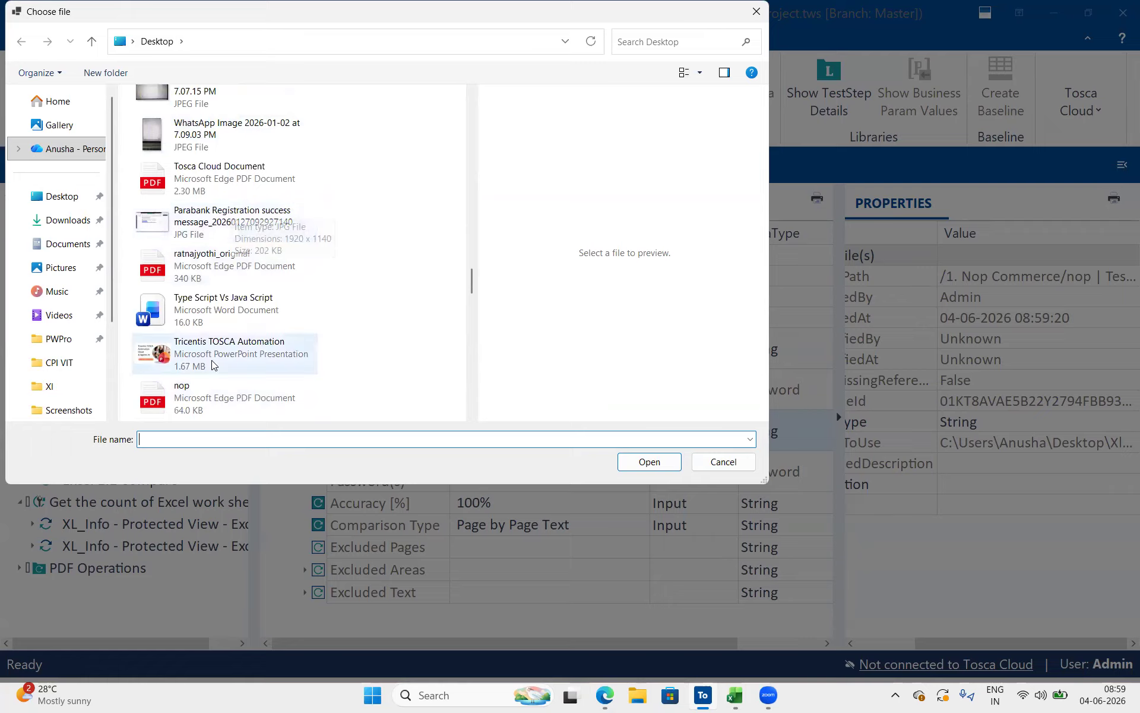
scroll(212, 365, "down", 3)
scroll(212, 364, "down", 4)
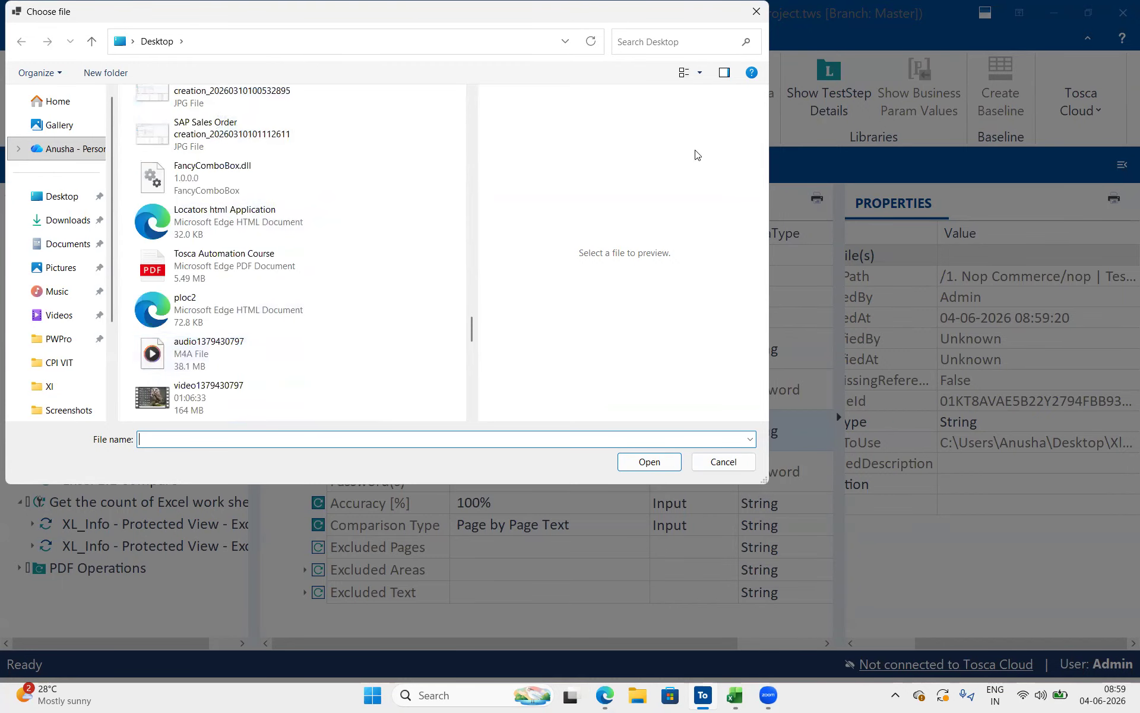
left_click(646, 45)
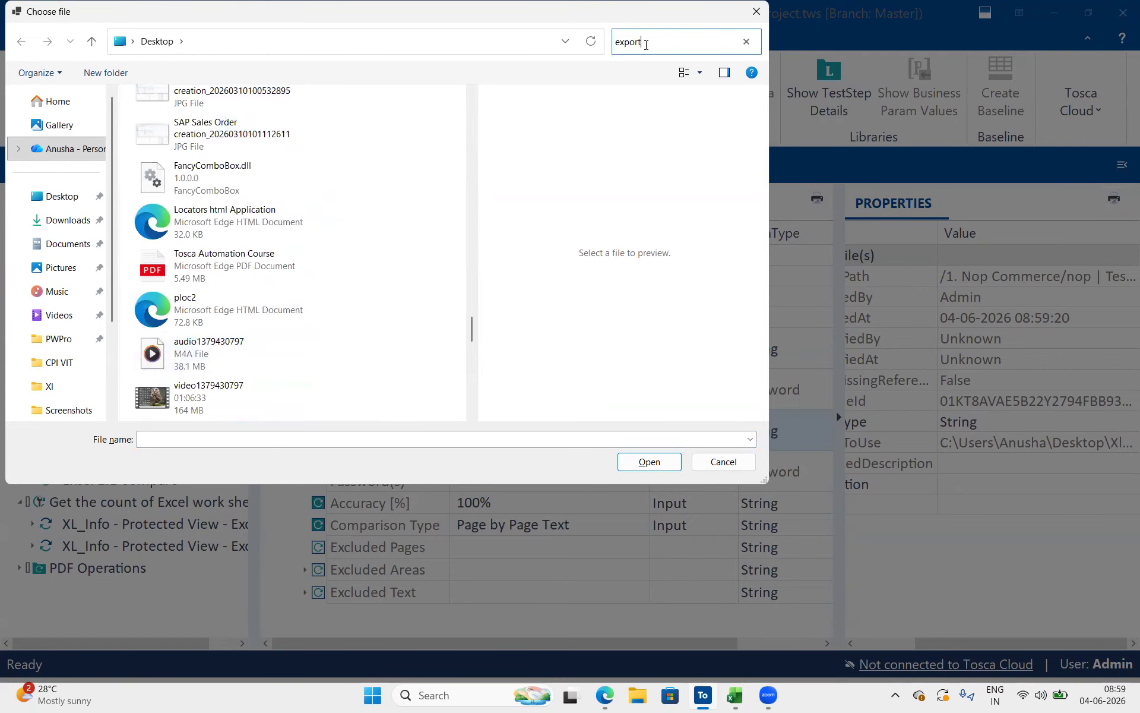
type("export")
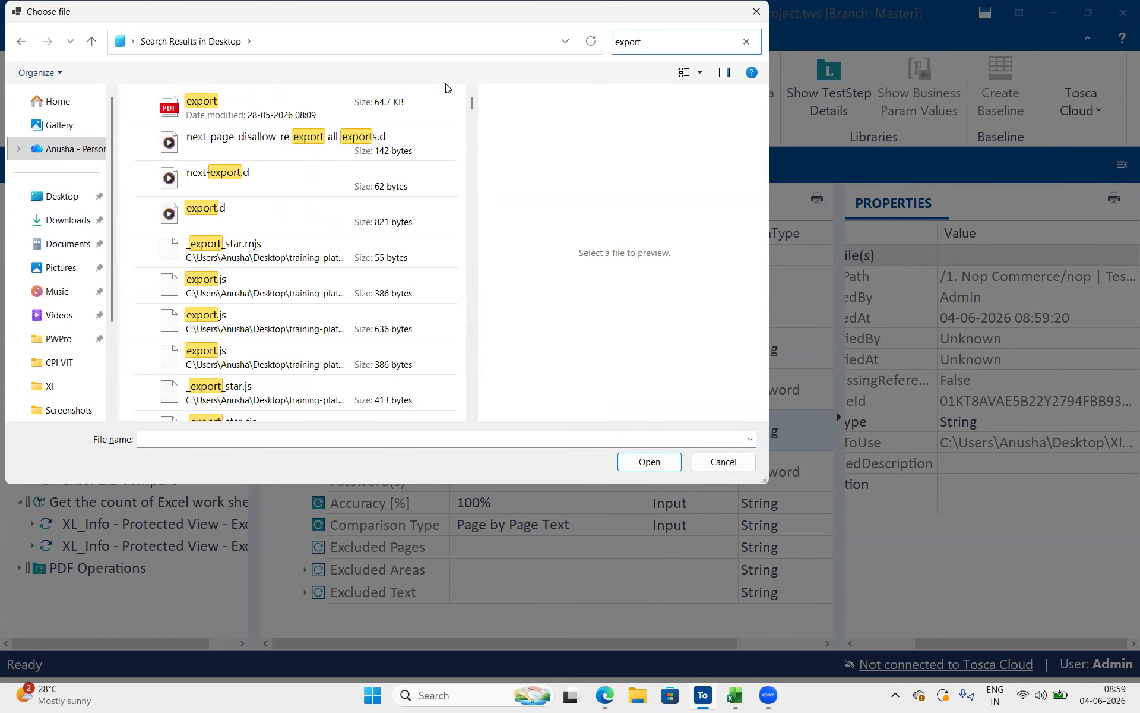
left_click(650, 463)
left_click(653, 464)
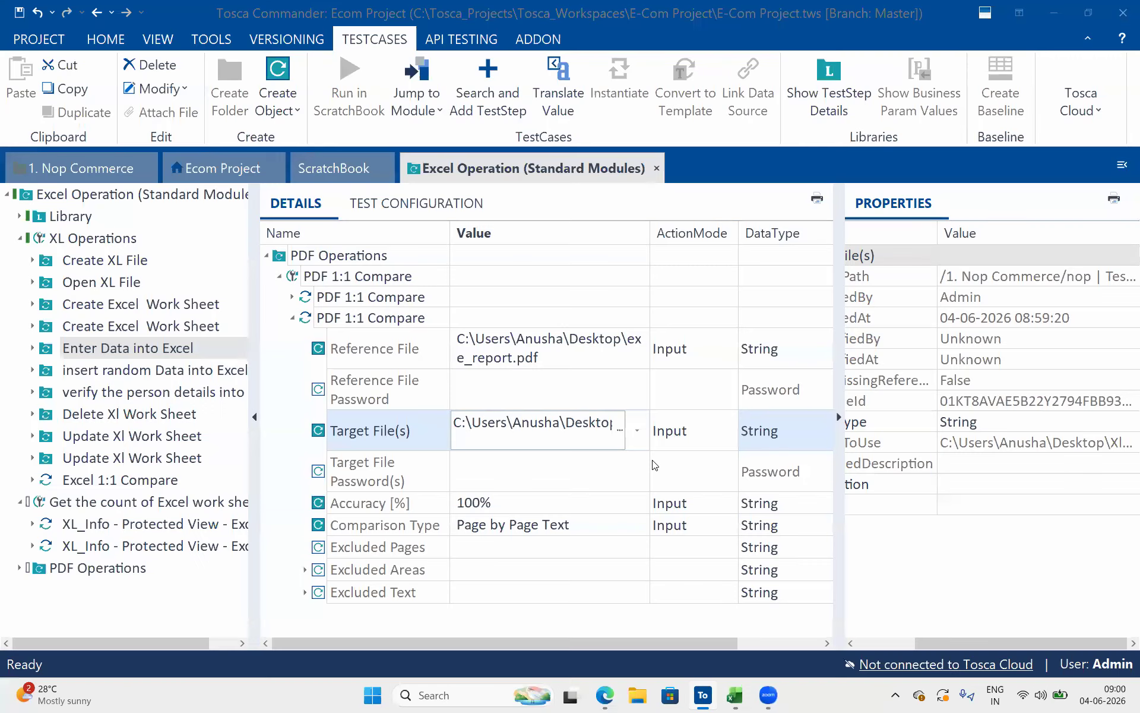
left_click(629, 463)
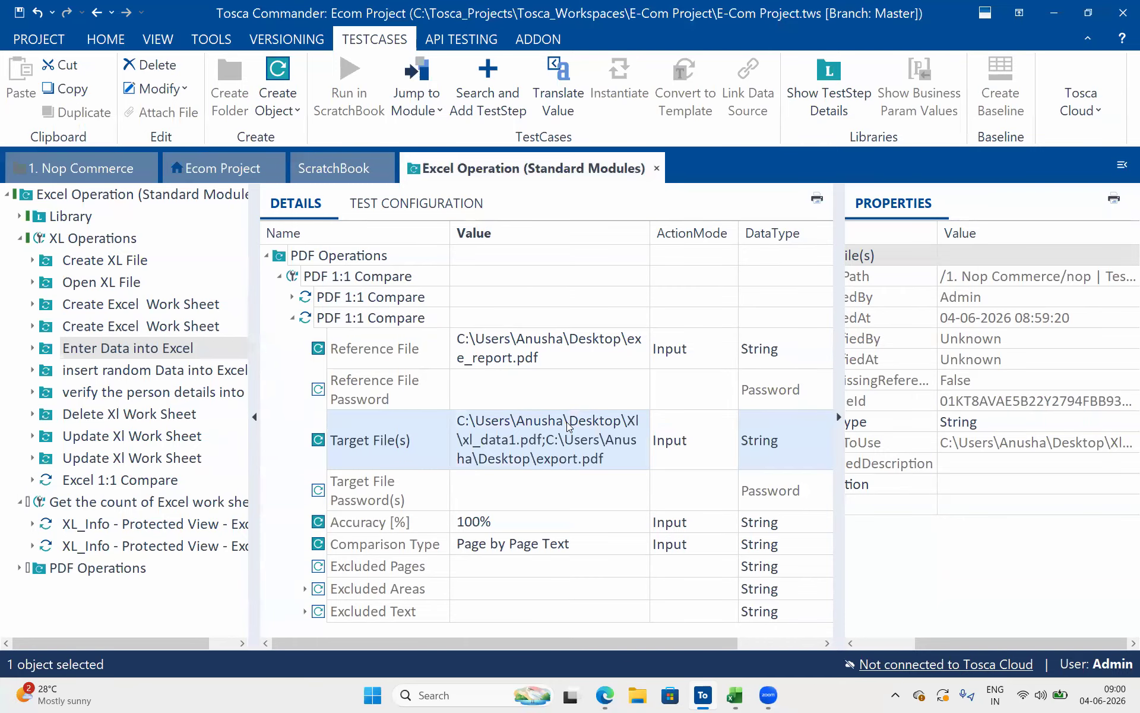
Rename the copied PDF 1:1 Compare test step to "execution report"
left_click(561, 373)
left_click(583, 517)
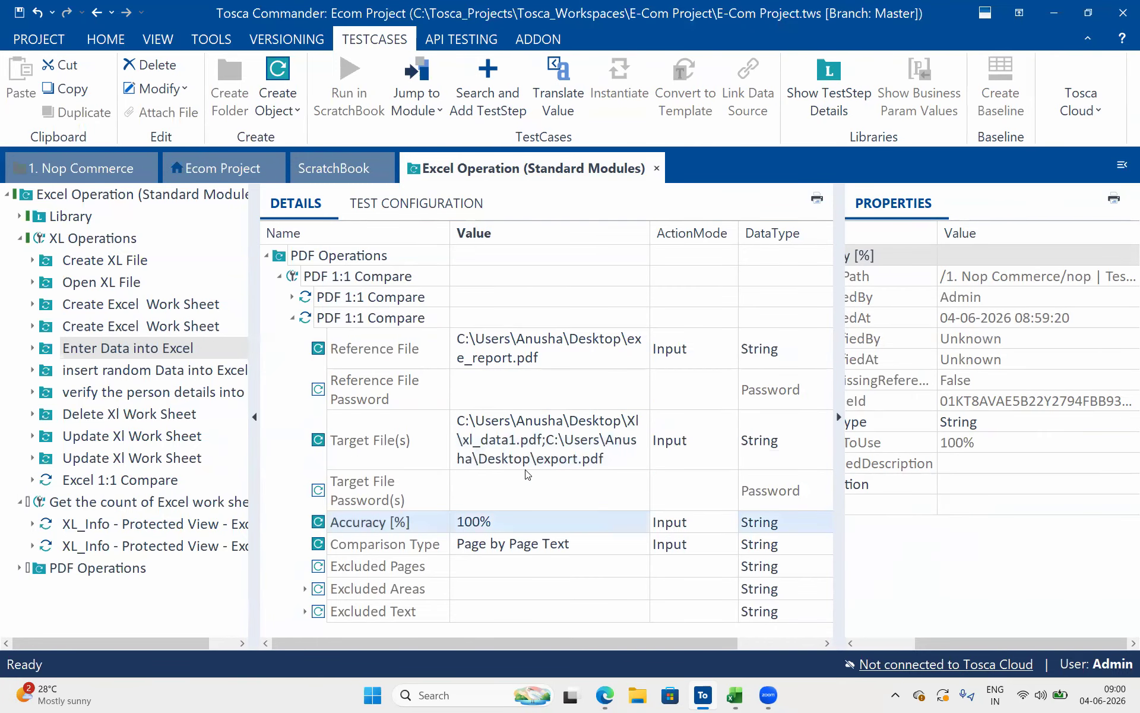
left_click(416, 336)
left_click(419, 320)
left_click(420, 320)
triple_click(420, 322)
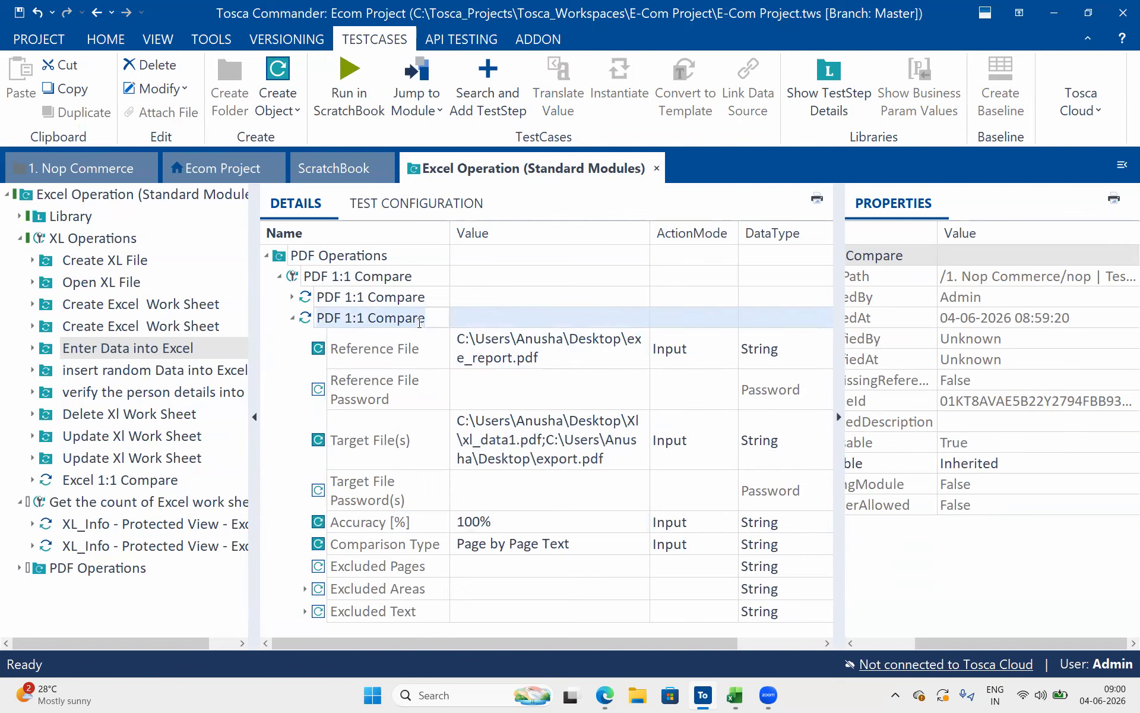
type("ex")
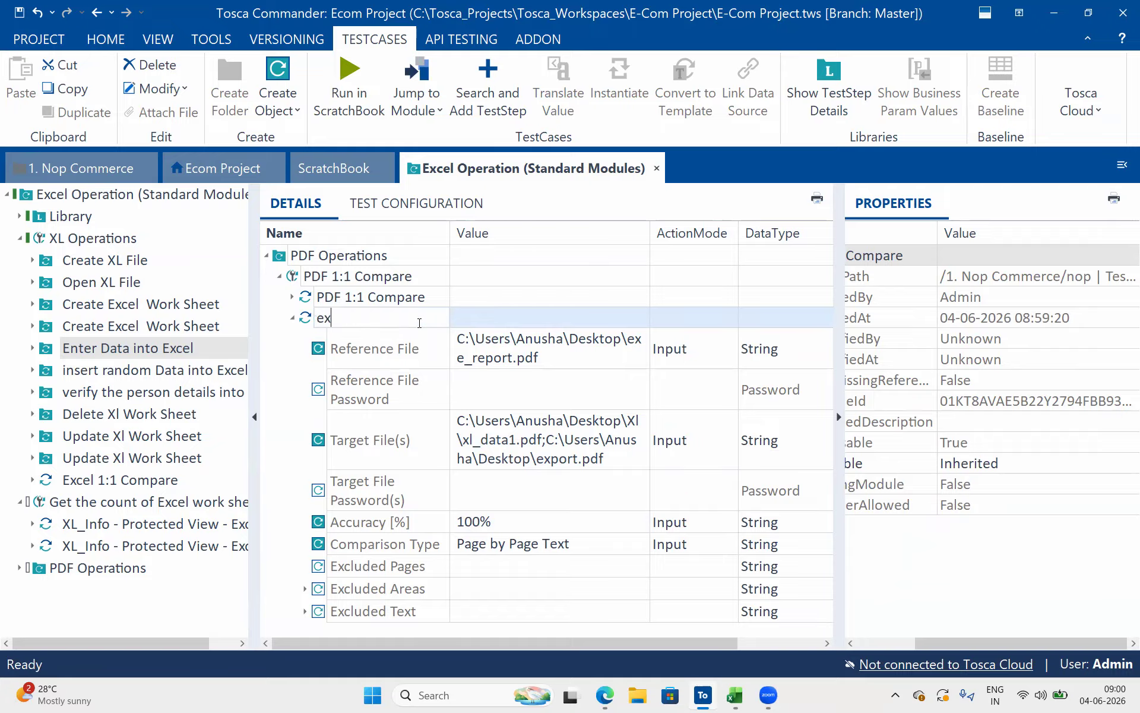
type("ecution report")
key("Return")
Remove the xl_data1.pdf path from the execution report step's Target File(s) value, keeping only export.pdf
left_click(576, 423)
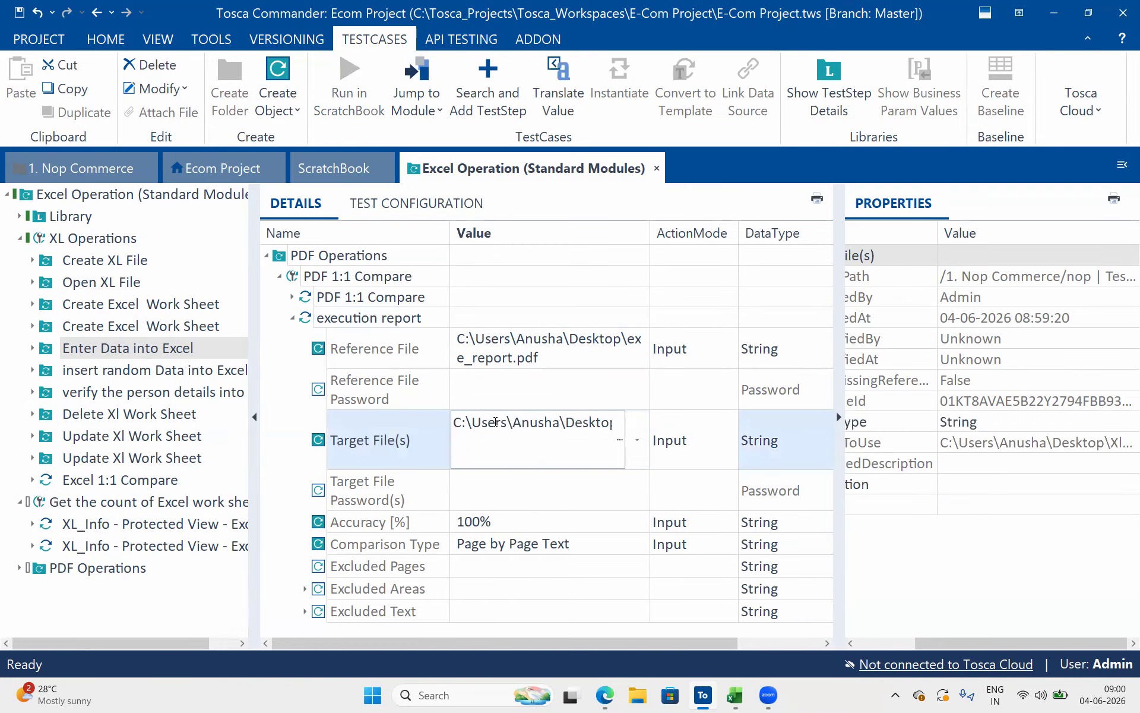
key("Delete")
key("Delete")
key("Delete")
key("Delete")
key("Delete")
key("Delete")
key("Delete")
key("Delete")
key("Delete")
key("Delete")
key("Delete")
key("Delete")
key("Delete")
key("Delete")
key("Delete")
key("Delete")
key("Delete")
key("Delete")
key("Delete")
key("Delete")
key("Delete")
key("Delete")
key("Delete")
key("Delete")
key("Delete")
key("Delete")
key("Delete")
key("Delete")
key("Delete")
key("Delete")
key("Delete")
key("Delete")
key("Delete")
key("Delete")
key("Delete")
key("Delete")
key("Delete")
key("Delete")
key("Delete")
key("Delete")
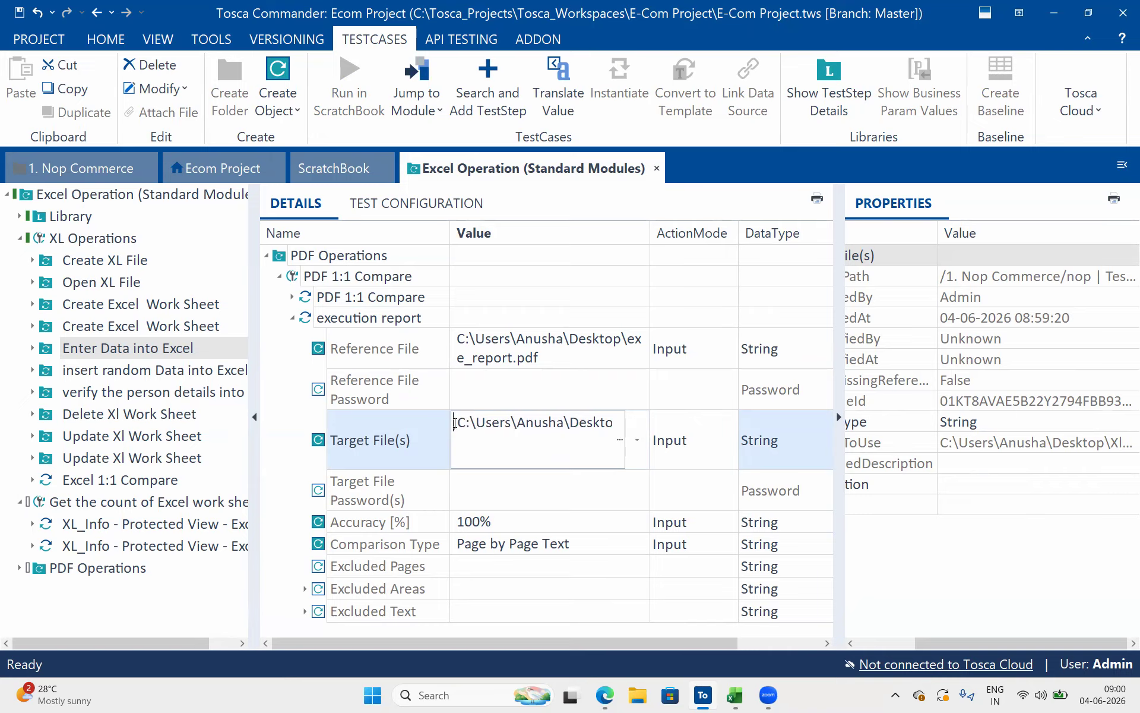
key("Delete")
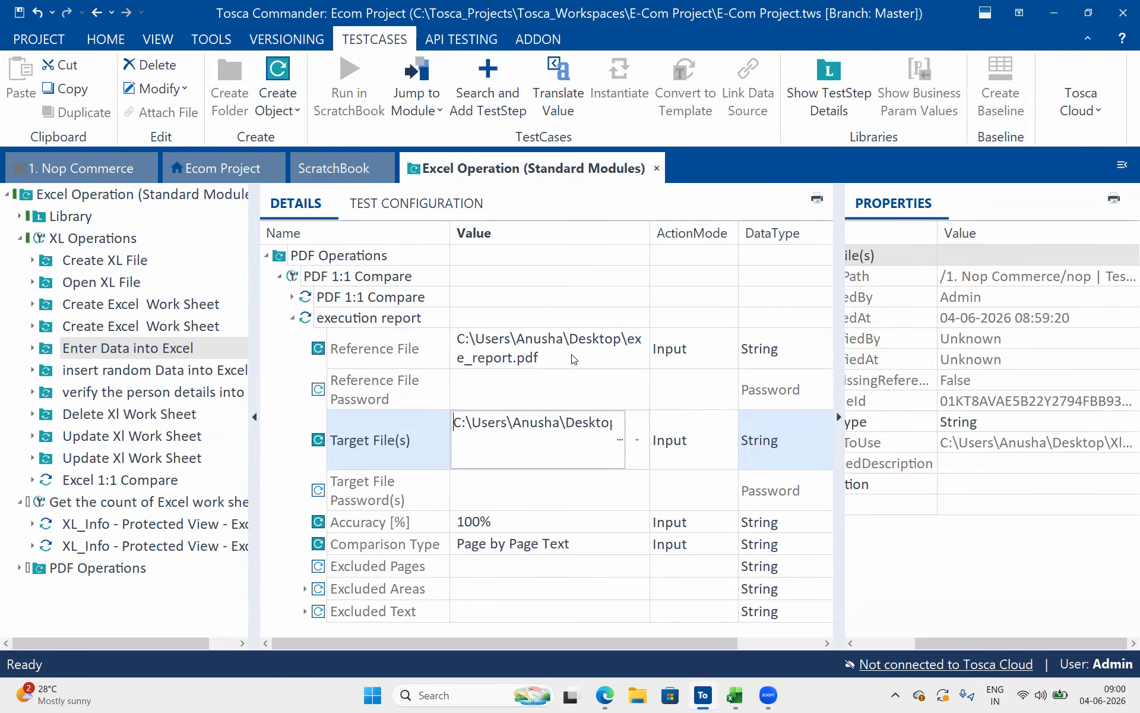
key("Return")
left_click(584, 488)
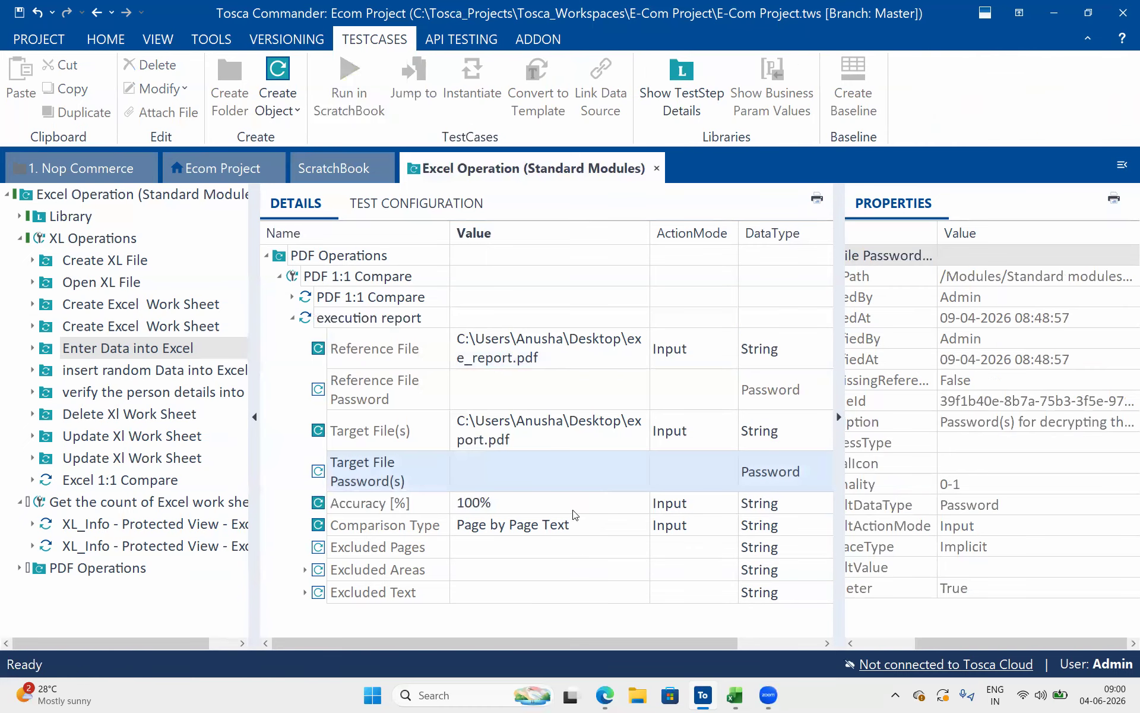
Clear the Comparison Type value of the execution report step
left_click(564, 530)
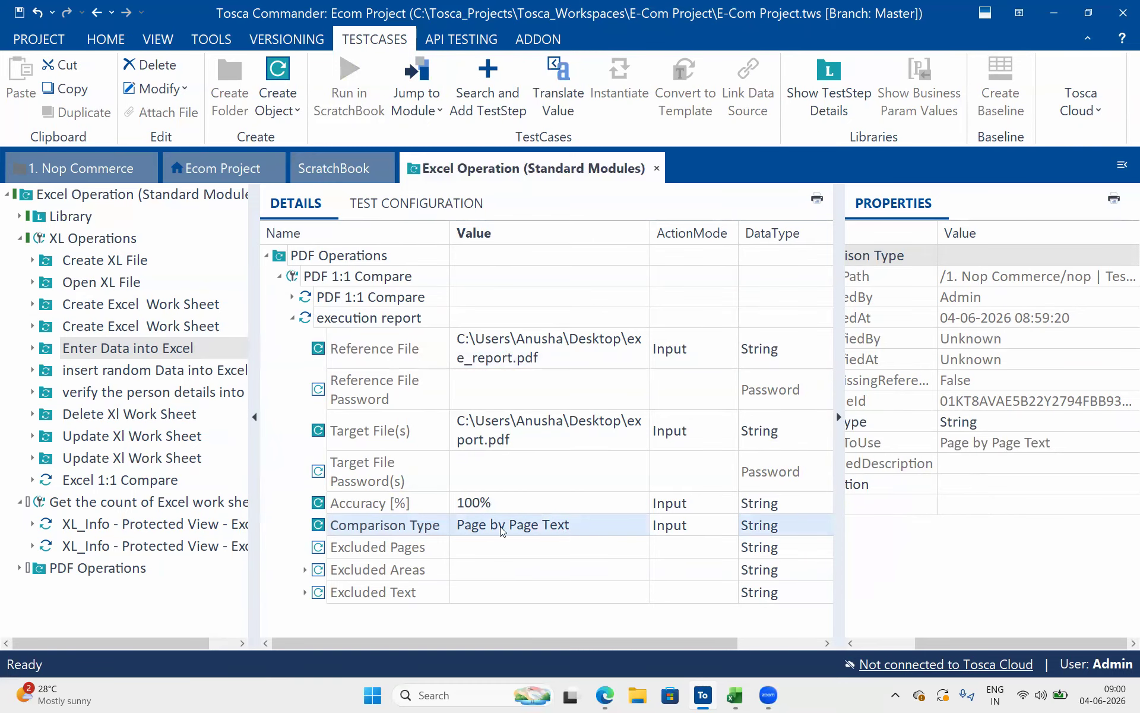
key("Delete")
left_click(529, 524)
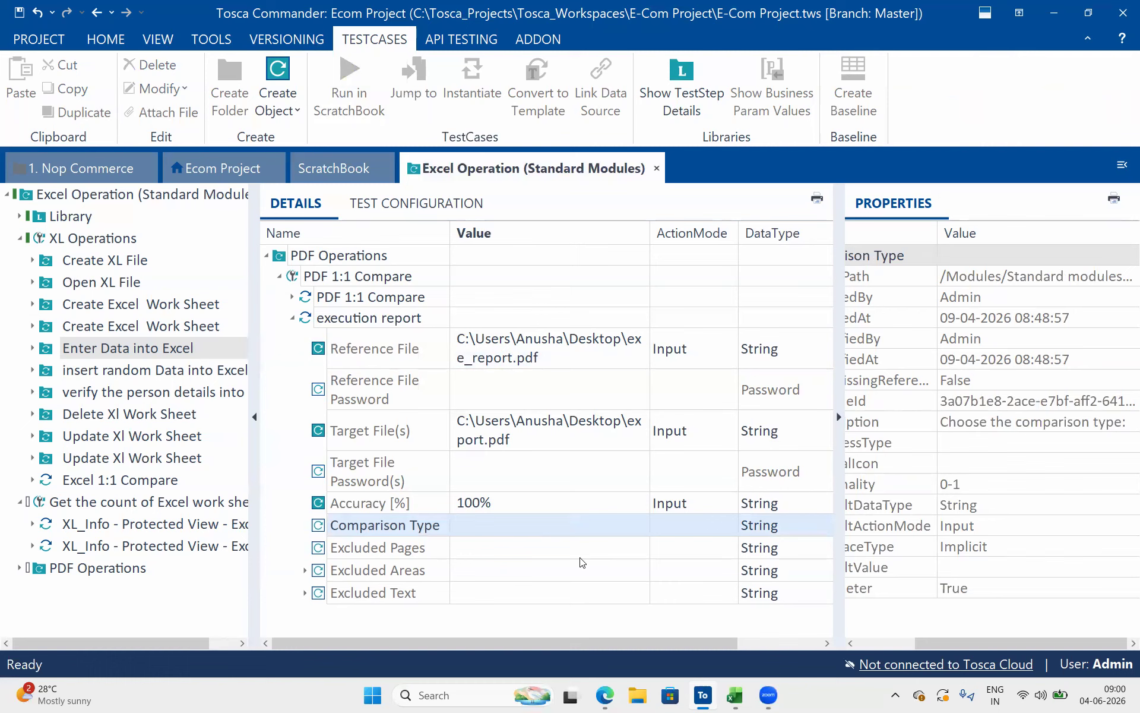
Open the full description of the Comparison Type attribute in the PDF 1:1 Compare module and enlarge it for reading
left_click(199, 167)
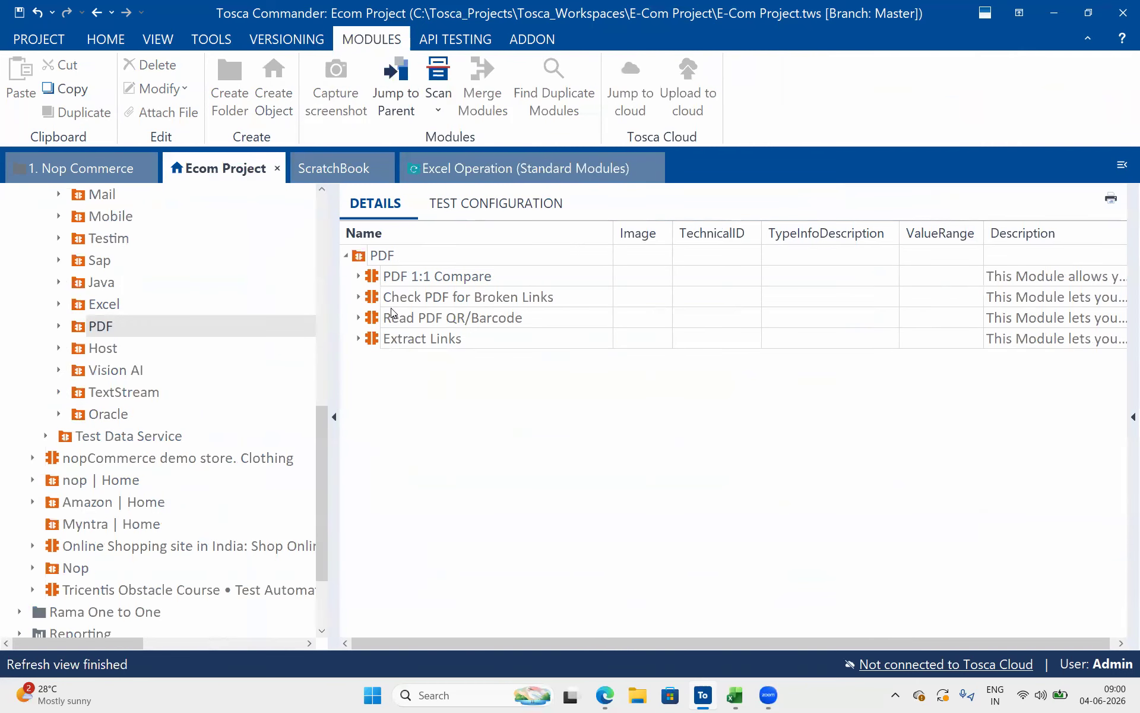
left_click(358, 276)
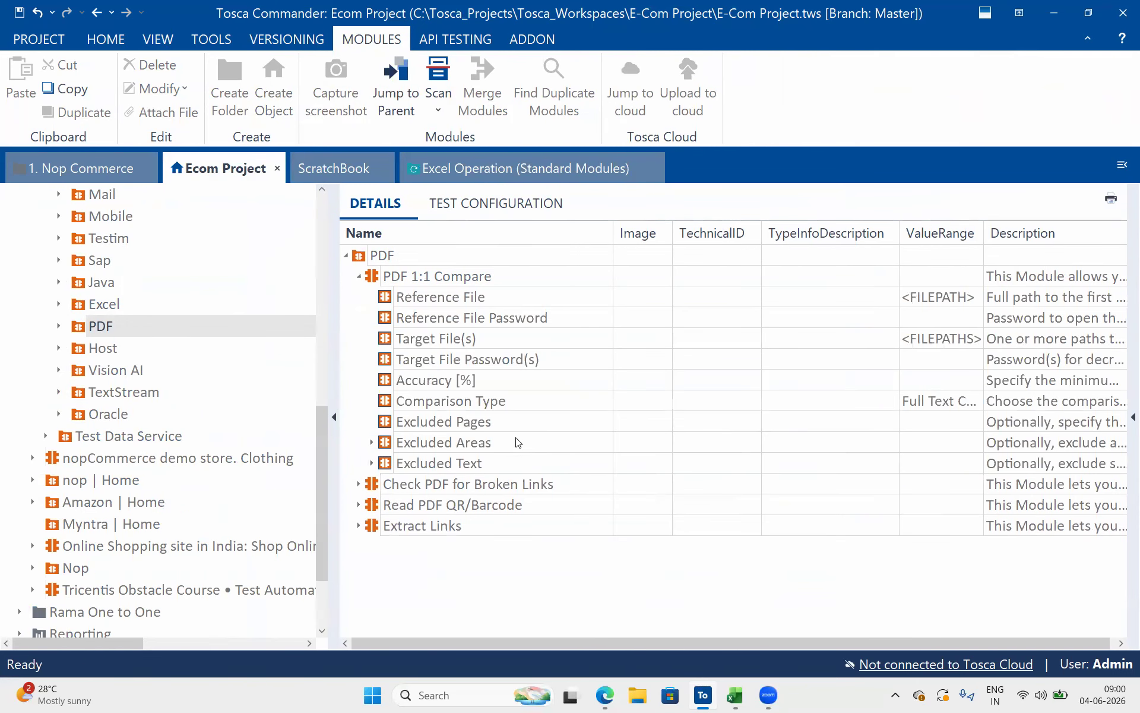
left_click(512, 401)
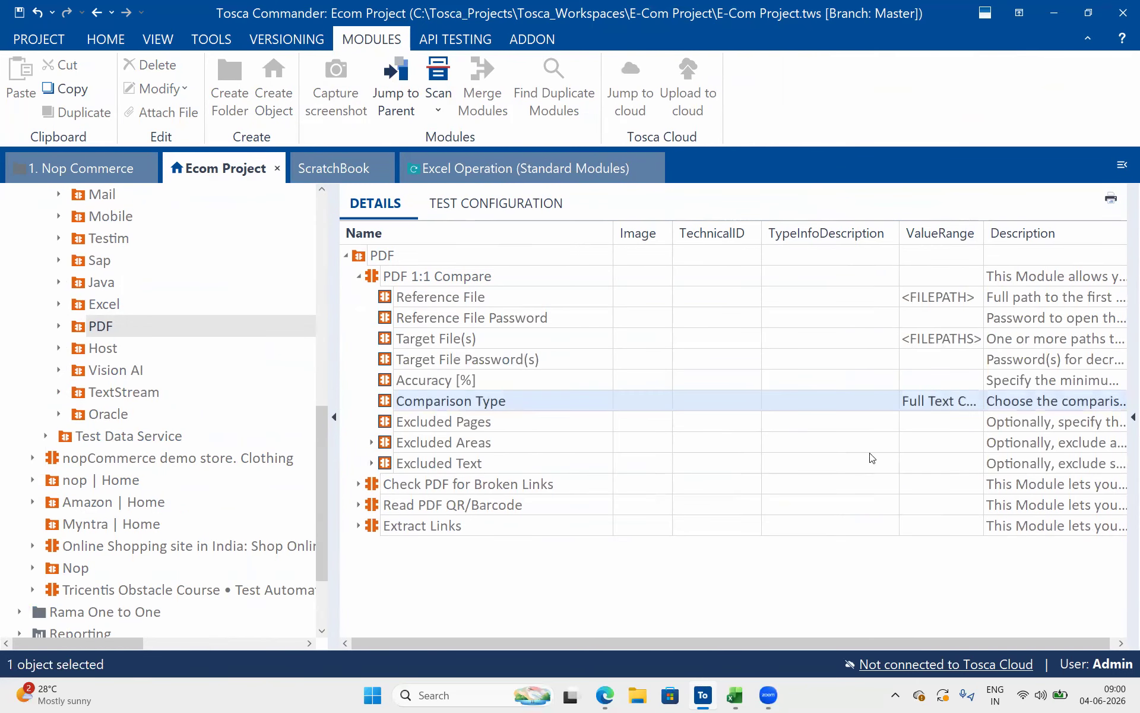
left_click(1087, 404)
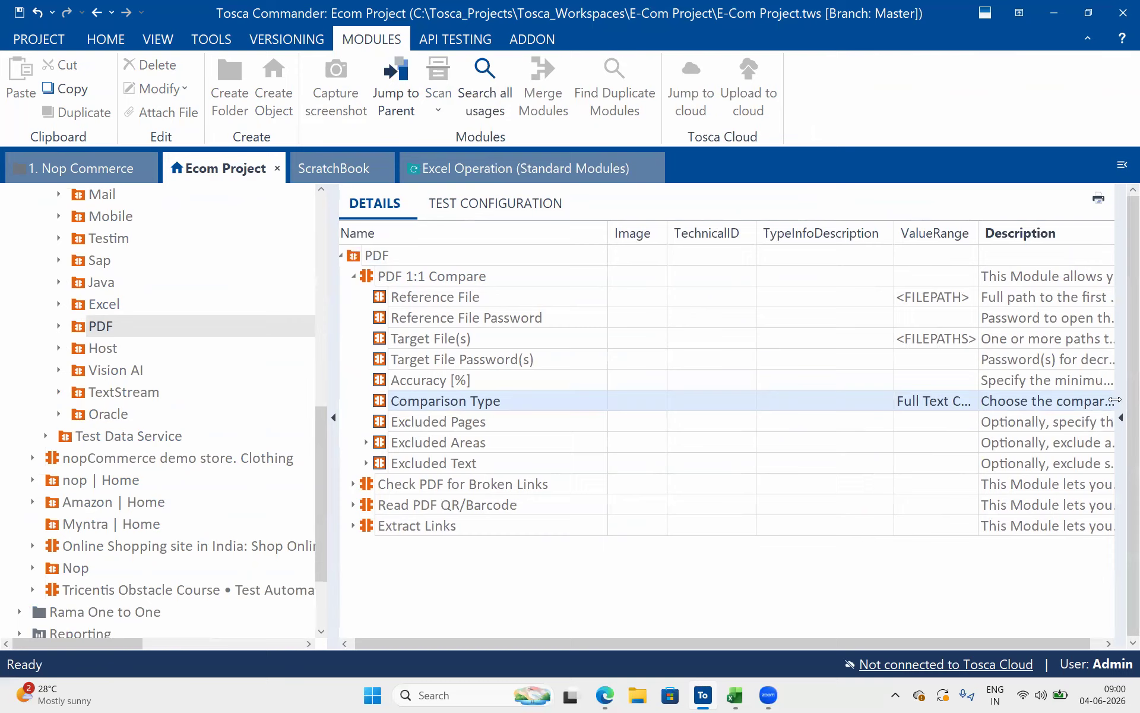
left_click(1114, 400)
left_click(1111, 402)
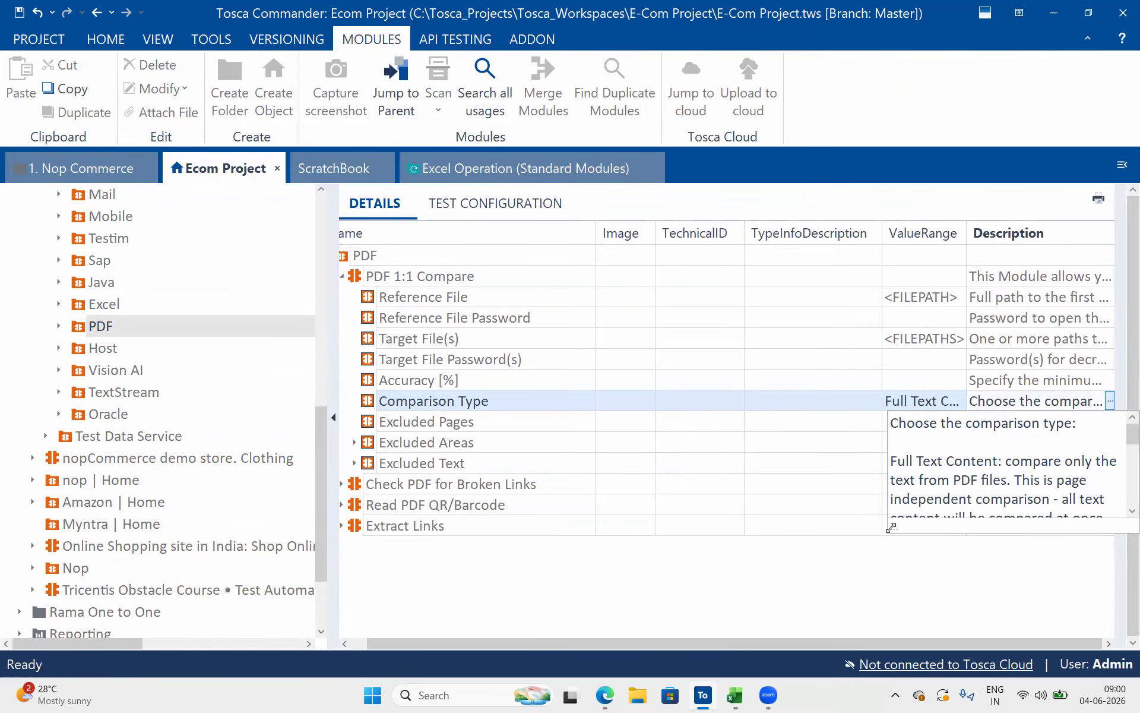
left_click_drag(890, 527, 601, 632)
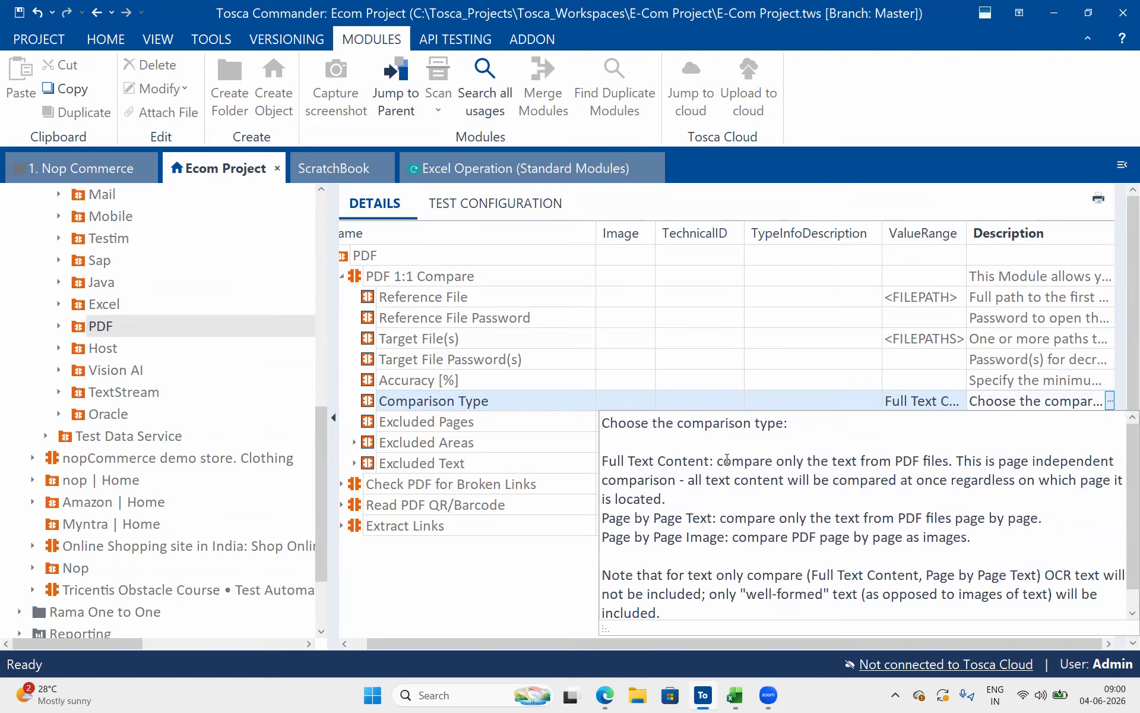
Read how the Full Text Content, Page by Page Text and Page by Page Image comparison types work
left_click_drag(732, 461, 1116, 453)
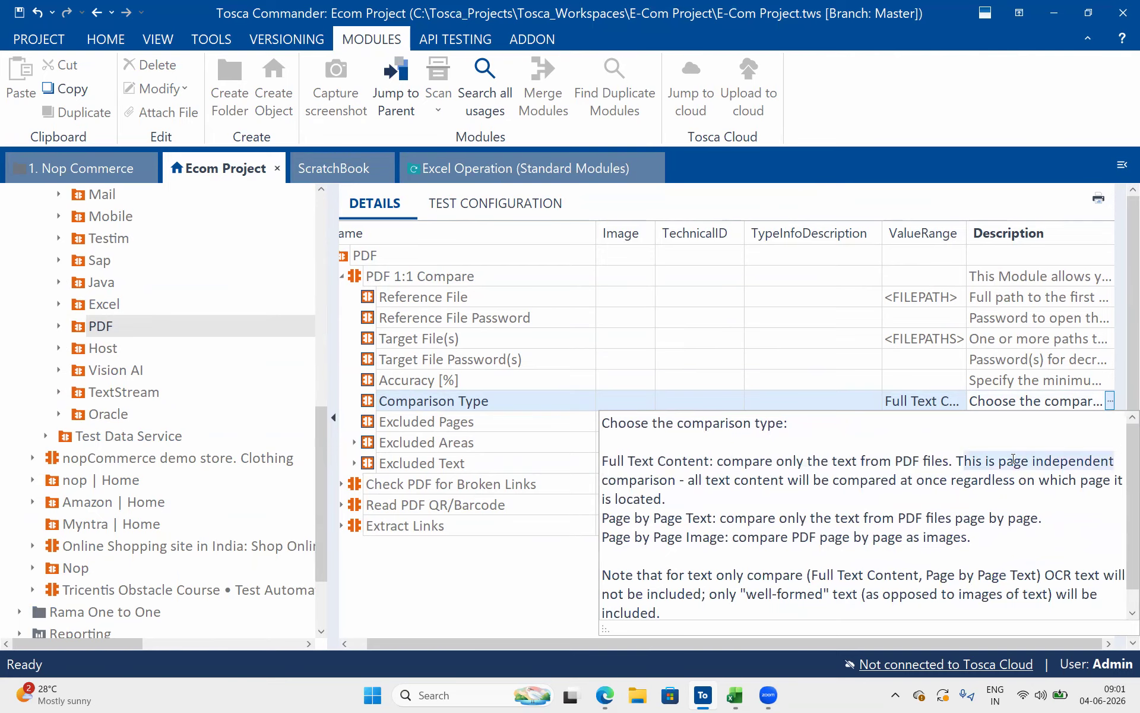
left_click_drag(773, 477, 984, 497)
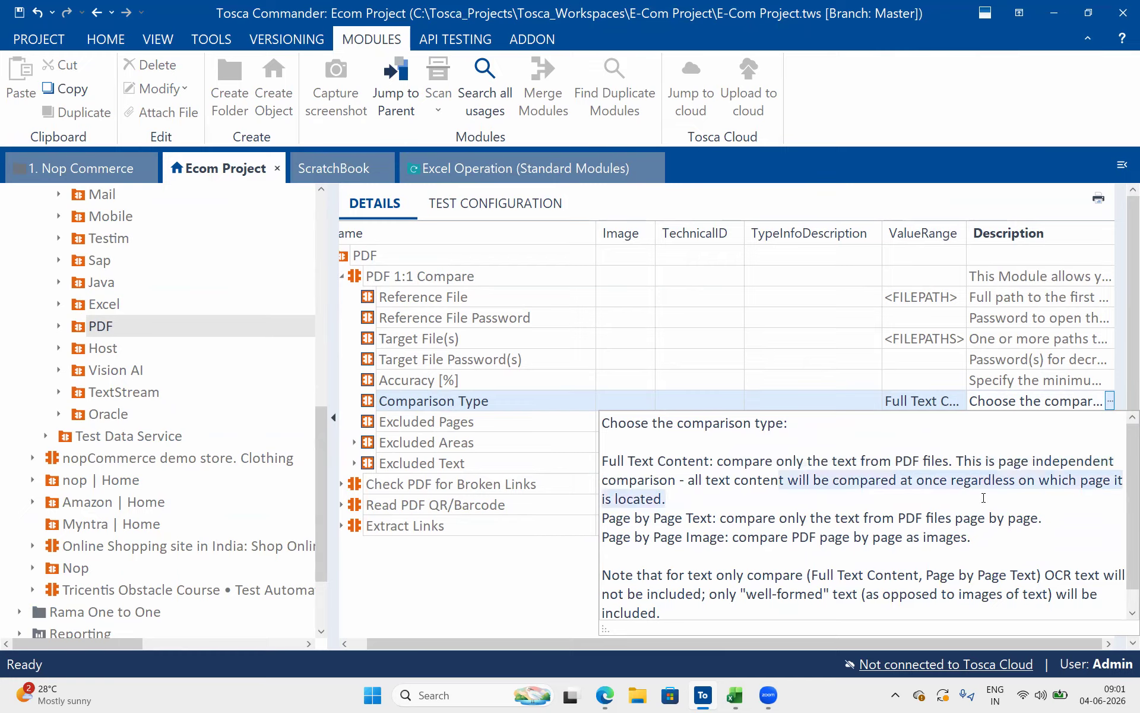
left_click(1041, 482)
left_click_drag(1062, 480, 725, 502)
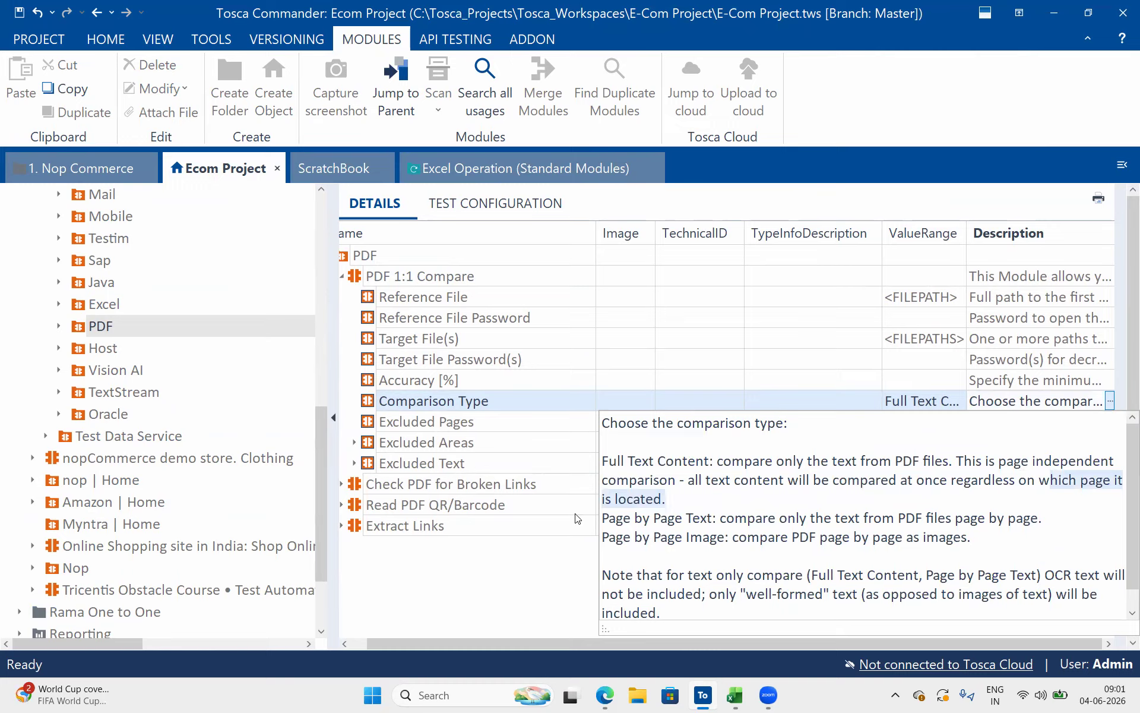
left_click_drag(715, 519, 944, 518)
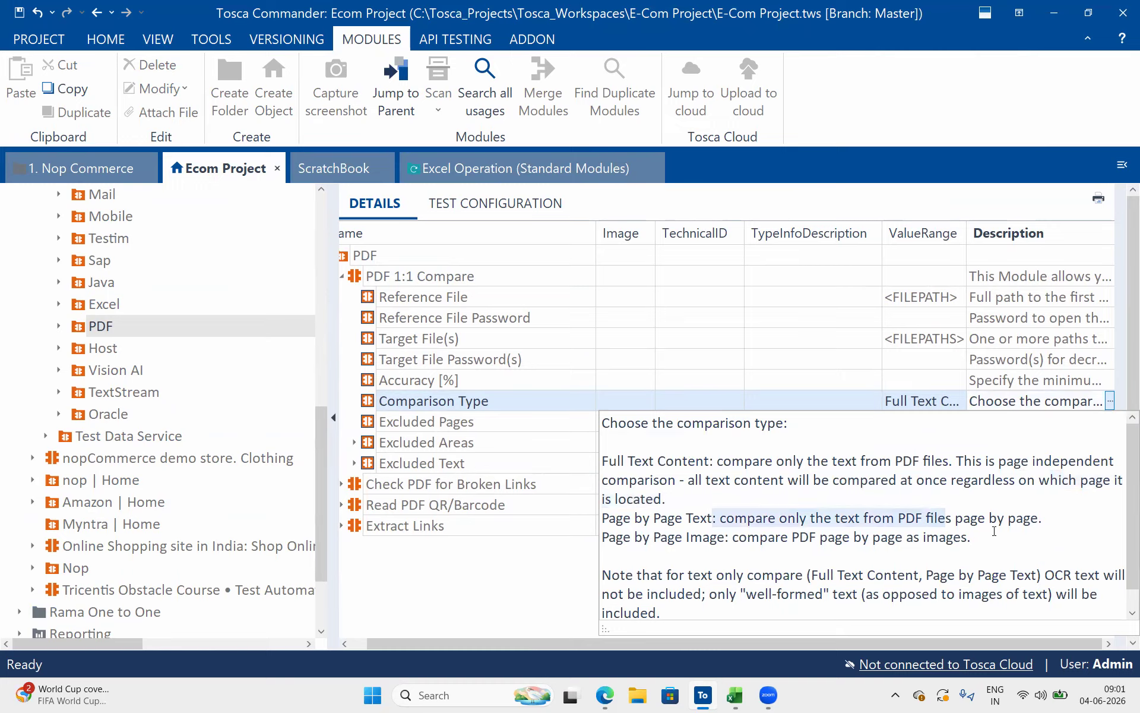
left_click(685, 539)
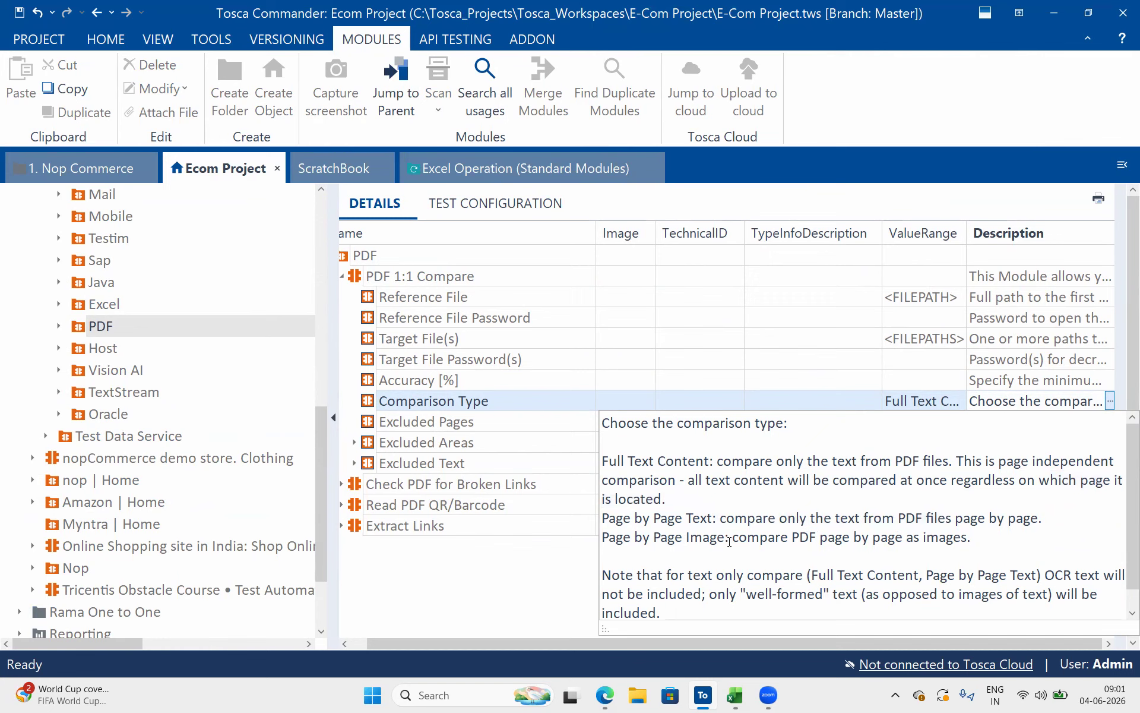
left_click_drag(730, 541, 841, 547)
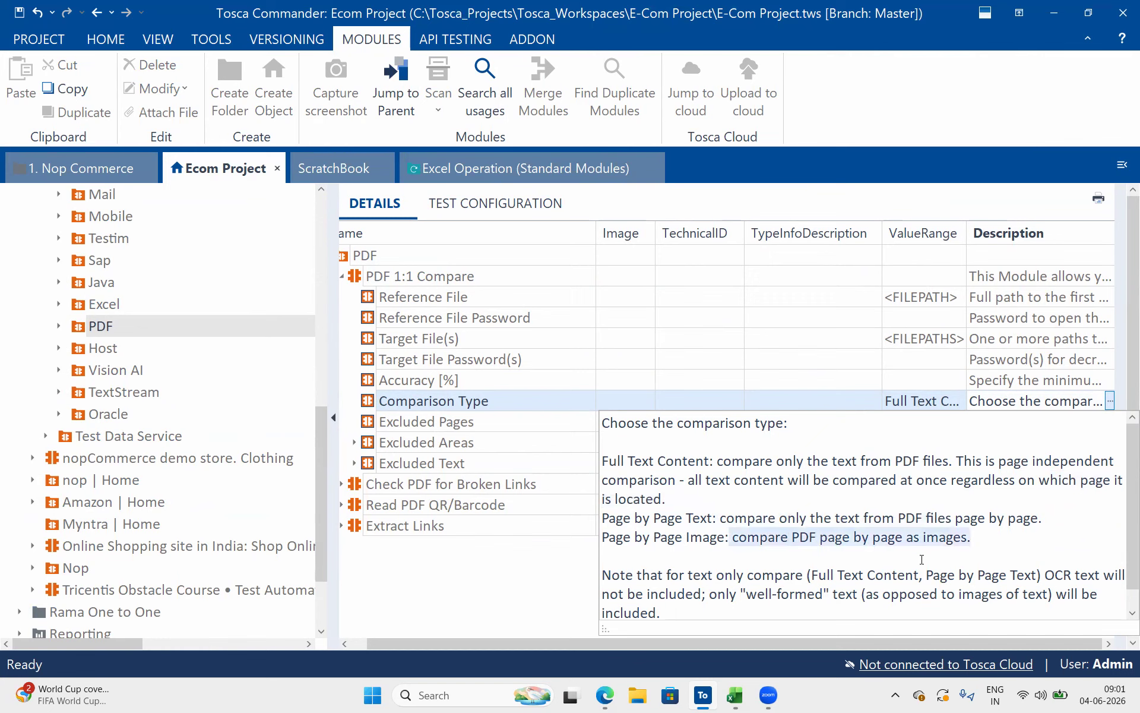
Read the description's notes on OCR text in text-only comparisons and on the default used when Comparison Type is blank
scroll(706, 573, "down", 1)
left_click_drag(693, 547, 825, 556)
left_click(923, 554)
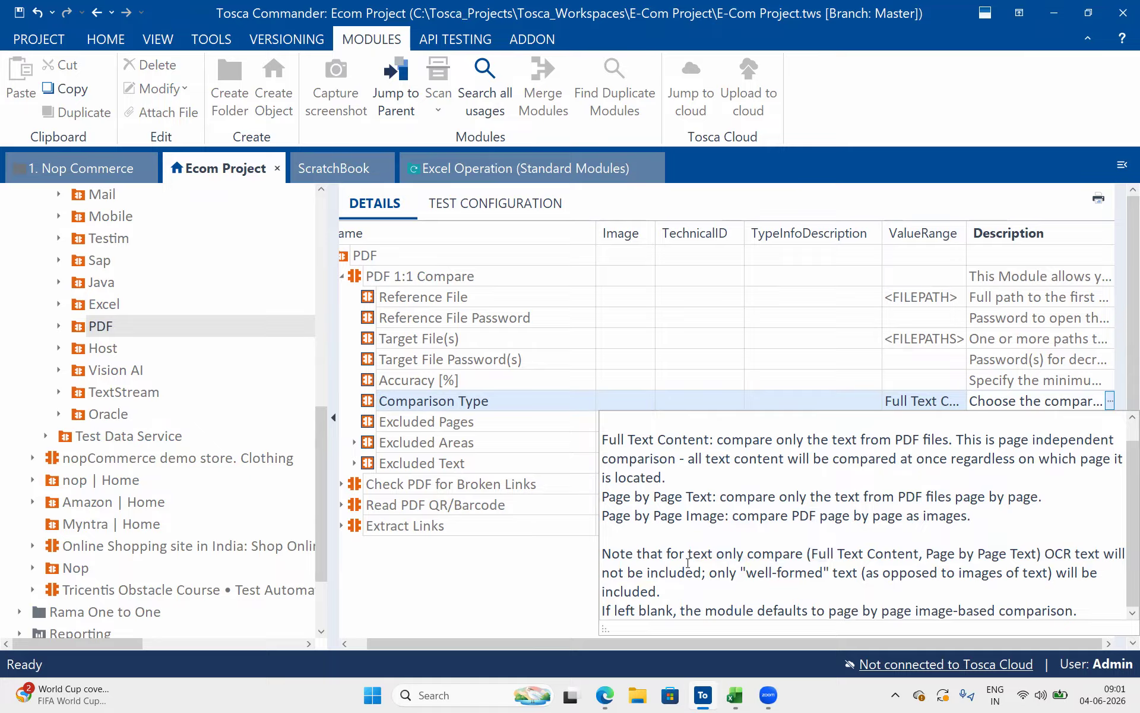
double_click(782, 577)
left_click(893, 573)
left_click_drag(1073, 618, 642, 485)
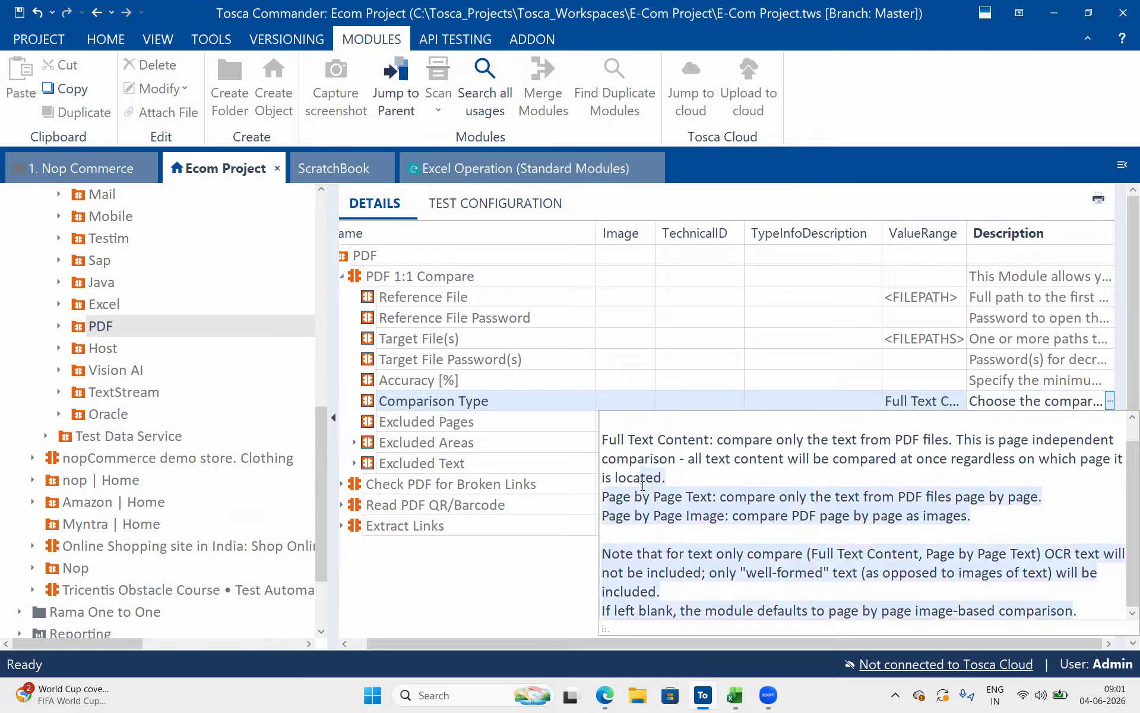
left_click(652, 610)
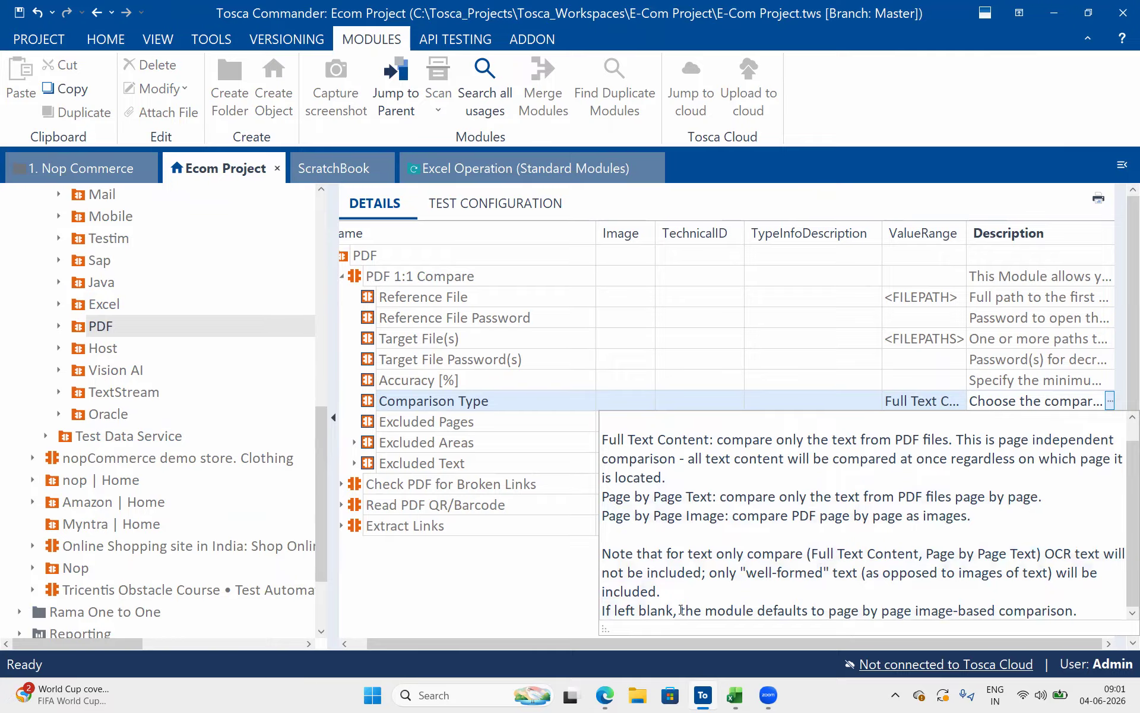
left_click_drag(681, 610, 567, 605)
left_click(814, 612)
left_click_drag(834, 612, 1090, 619)
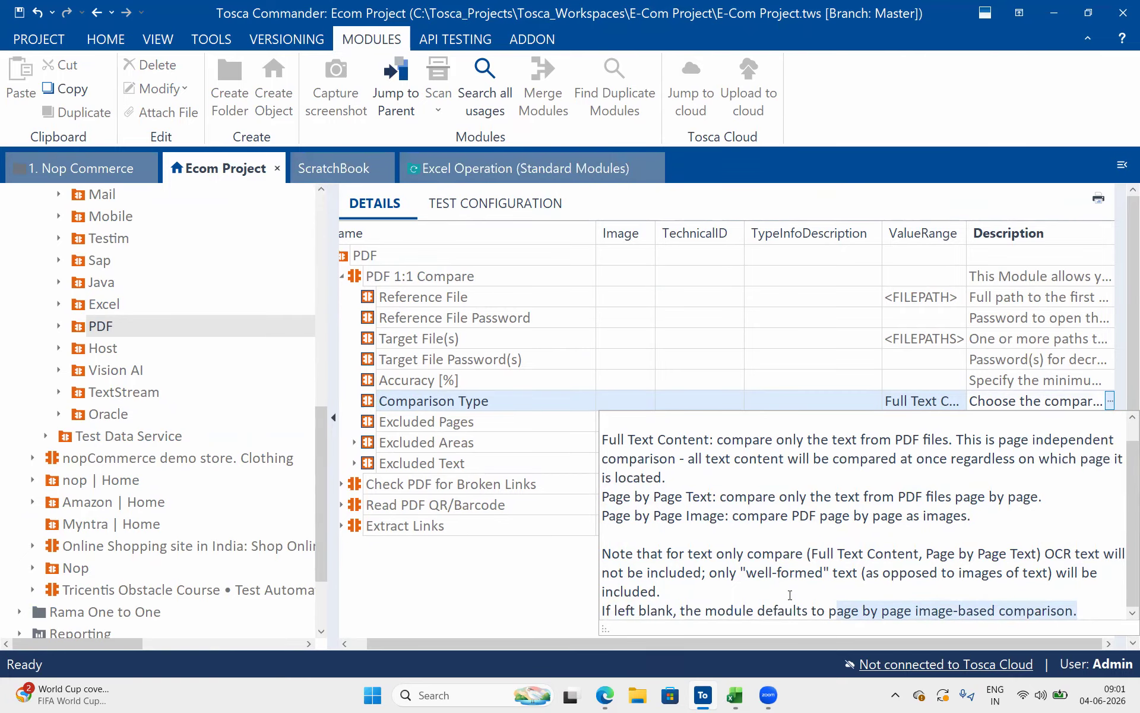
left_click(790, 595)
left_click_drag(829, 610, 1078, 611)
Return to the Excel Operation test cases and run the execution report step in ScratchBook with Comparison Type left blank
left_click(555, 172)
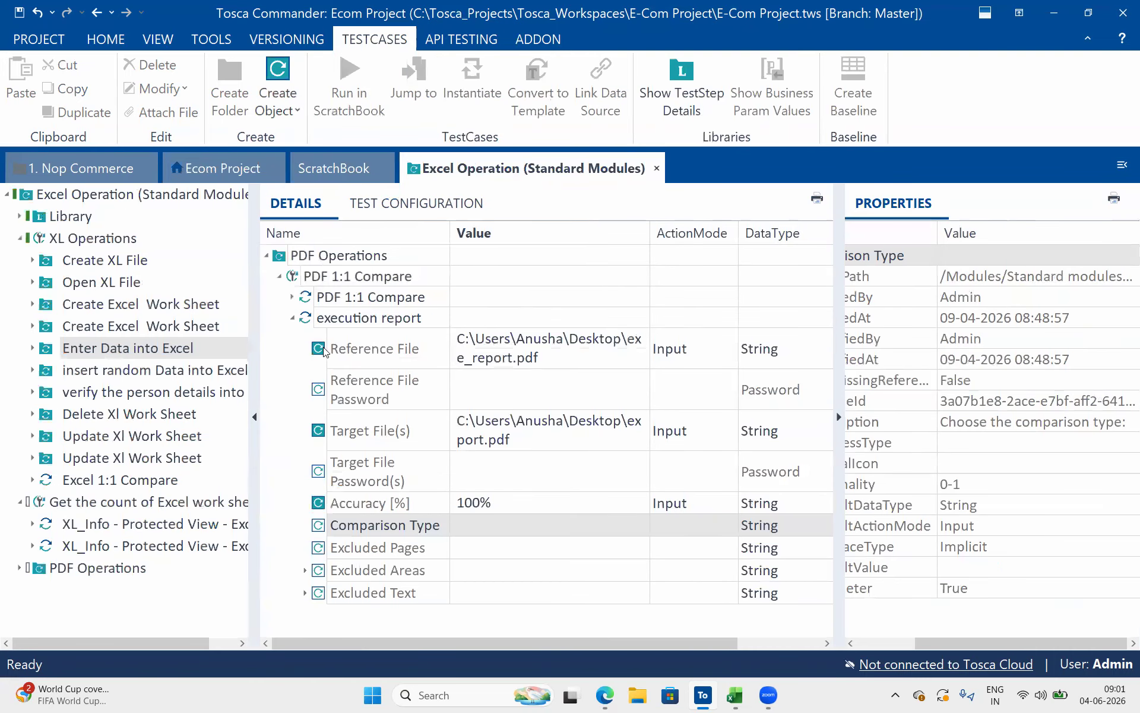
left_click(494, 525)
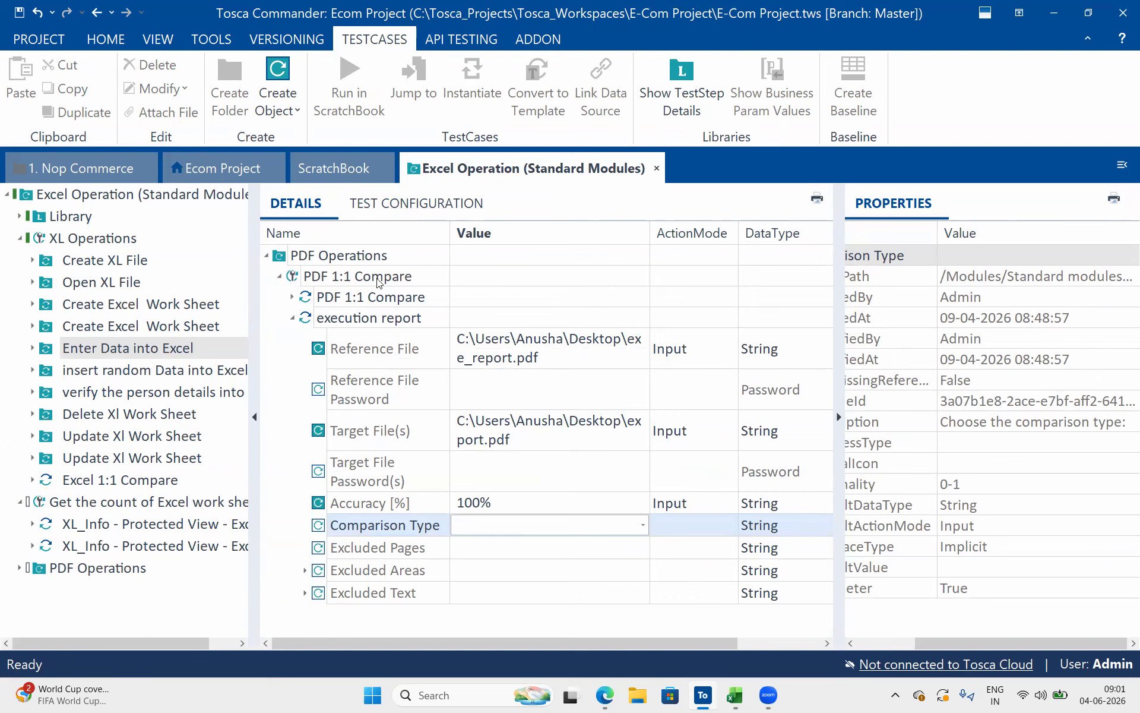
left_click(381, 318)
left_click(333, 92)
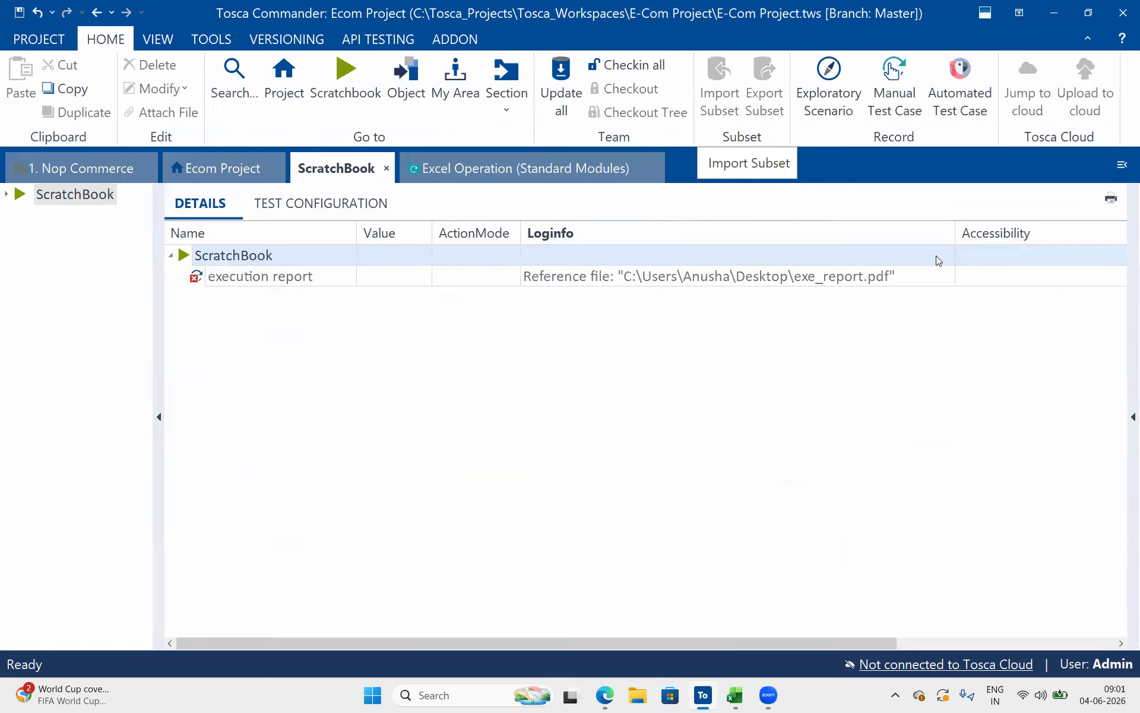
Read the full Loginfo entry of the execution report run
left_click(948, 276)
left_click(949, 276)
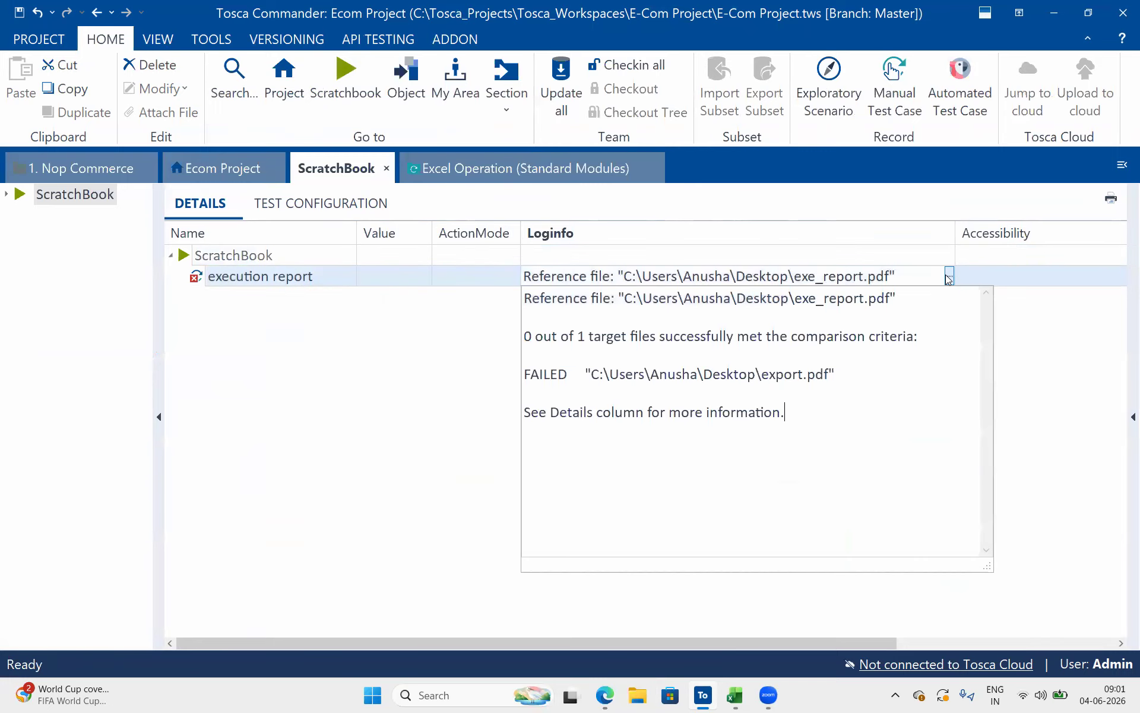
left_click_drag(771, 424, 645, 393)
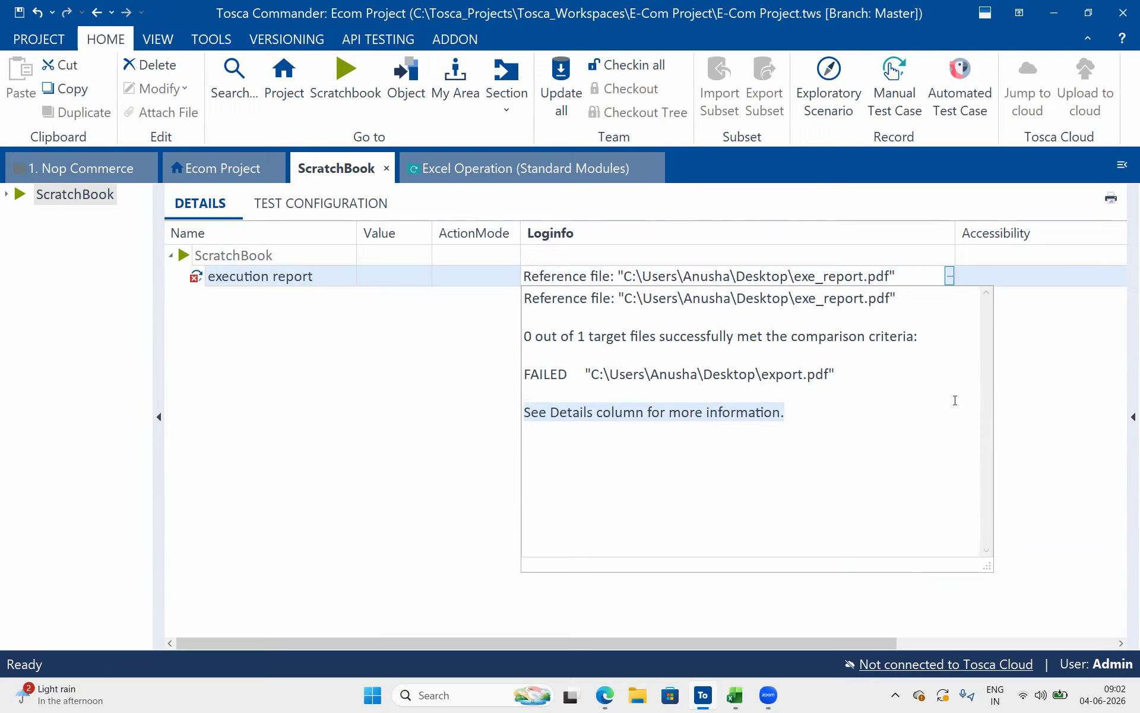
left_click(1080, 361)
Examine the run's Detail entry for the target accuracy, page counts, excluded pages and the reason given for export.pdf
scroll(746, 471, "right", 5)
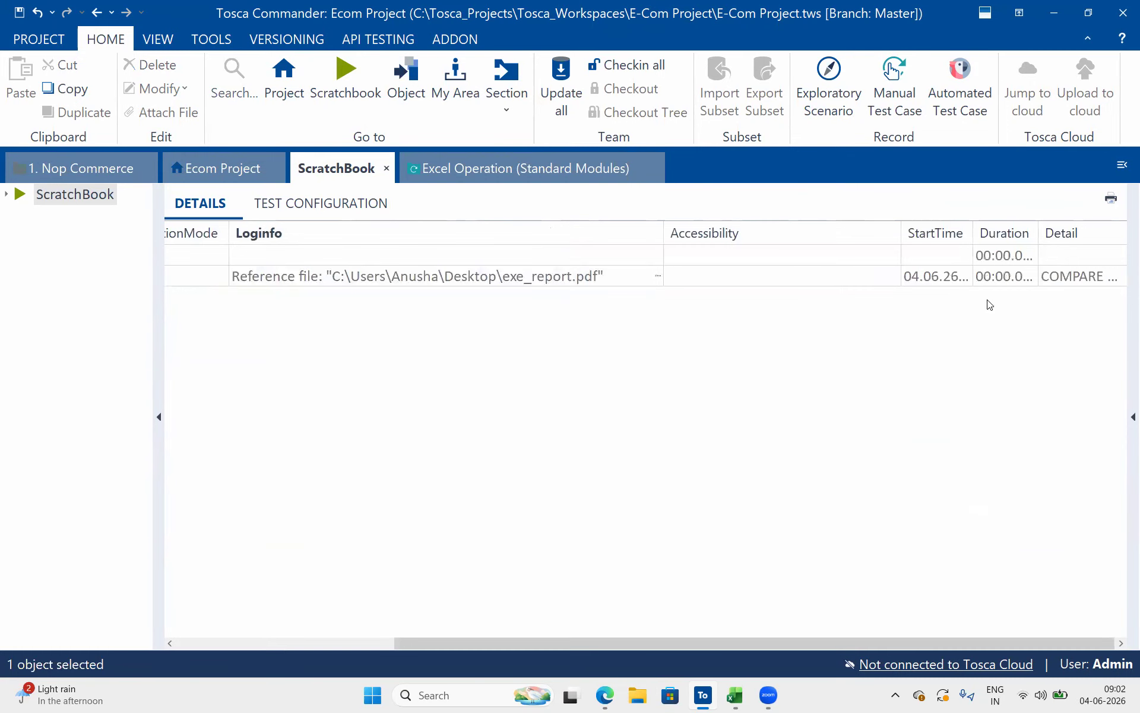
left_click(1058, 284)
left_click(1121, 278)
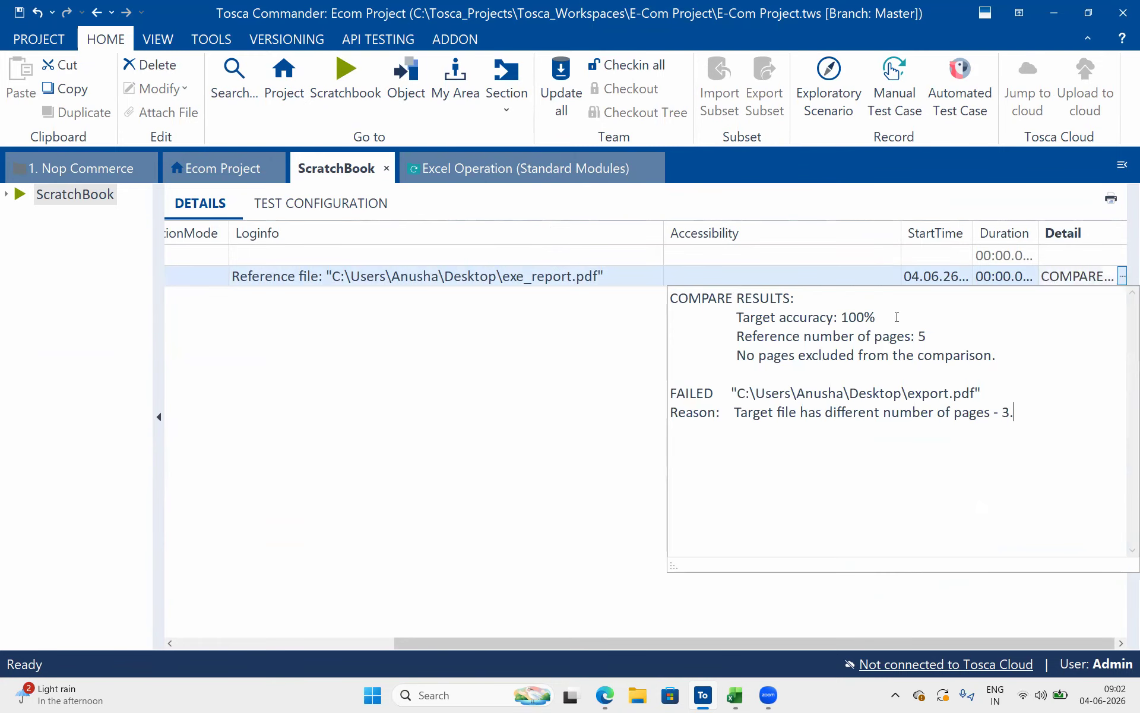
left_click_drag(797, 300, 666, 298)
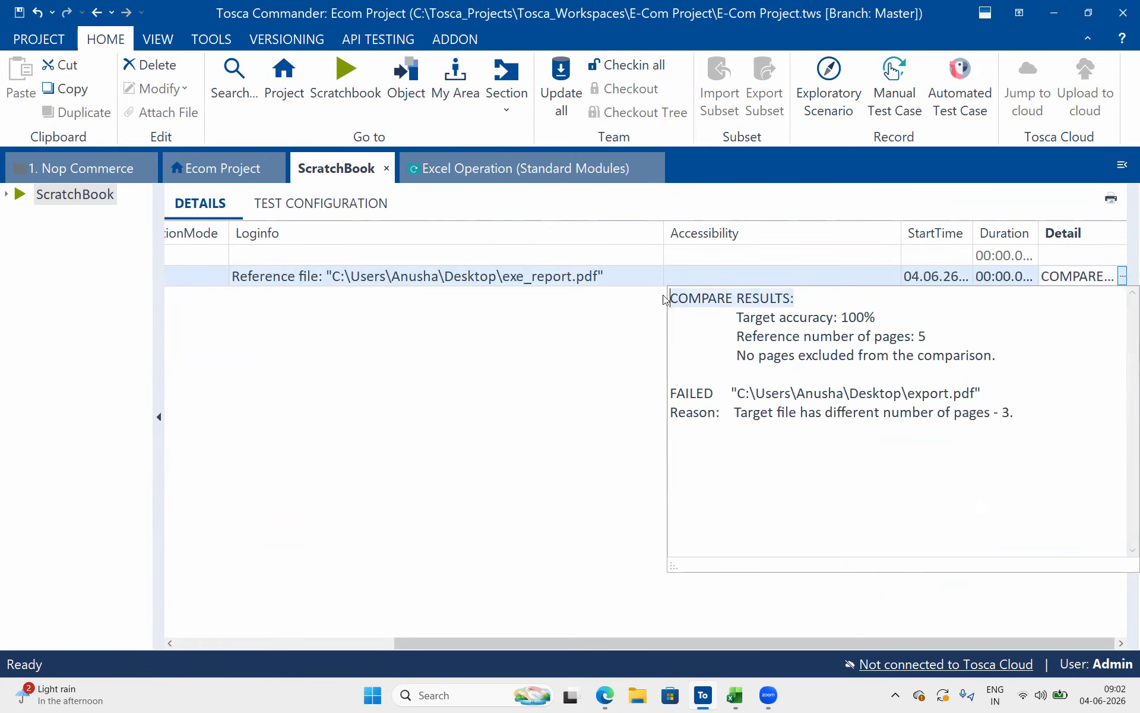
left_click_drag(875, 318, 931, 326)
left_click(749, 356)
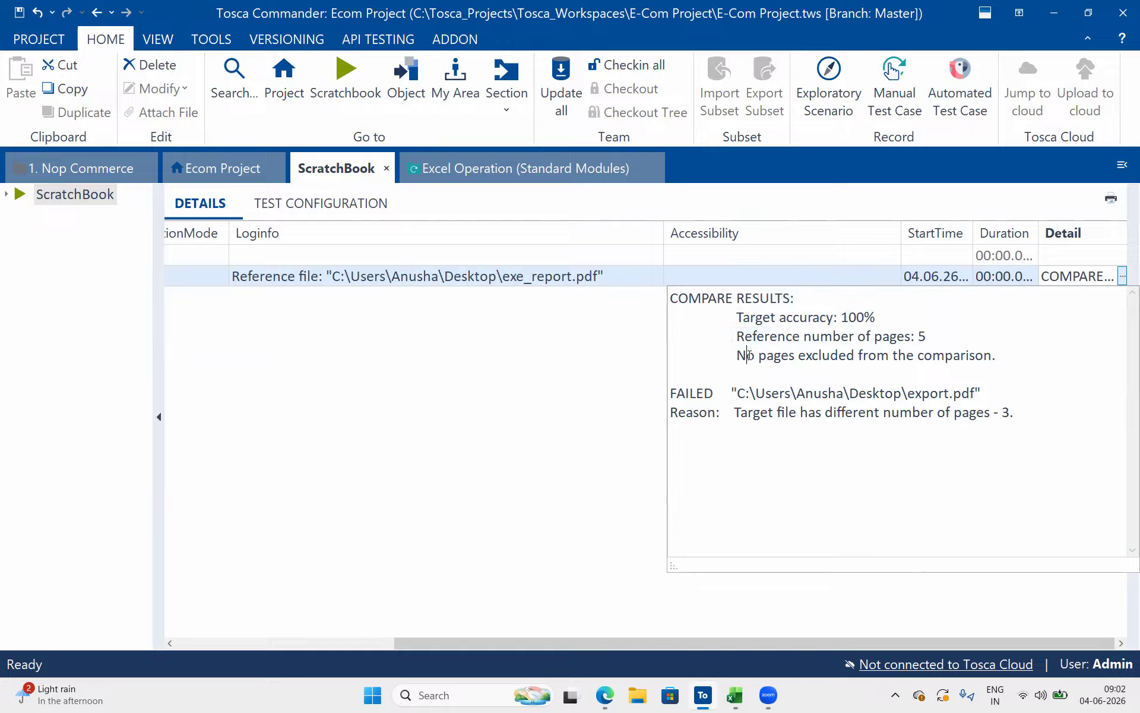
left_click_drag(750, 355, 855, 356)
left_click(951, 371)
left_click_drag(995, 359, 987, 359)
left_click_drag(786, 397, 951, 395)
left_click_drag(728, 412, 799, 419)
left_click_drag(901, 419, 1000, 425)
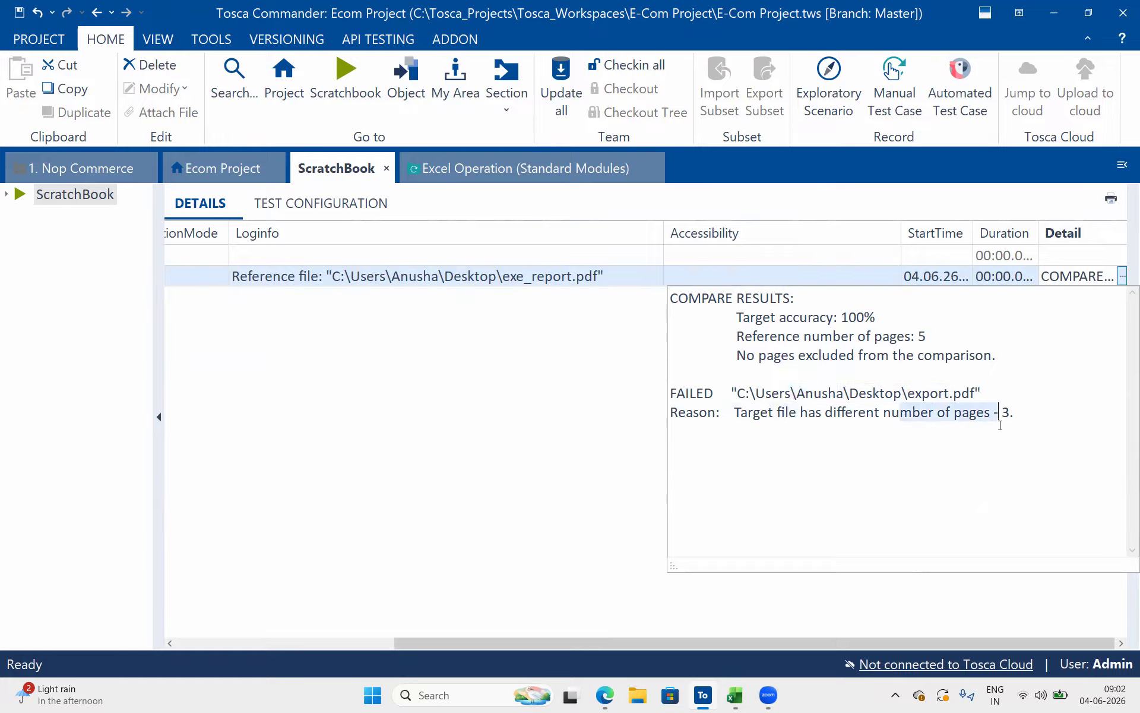
Return to the Excel Operation test cases, set the execution report step's Excluded Pages to 4;5 and run it in ScratchBook
left_click(511, 176)
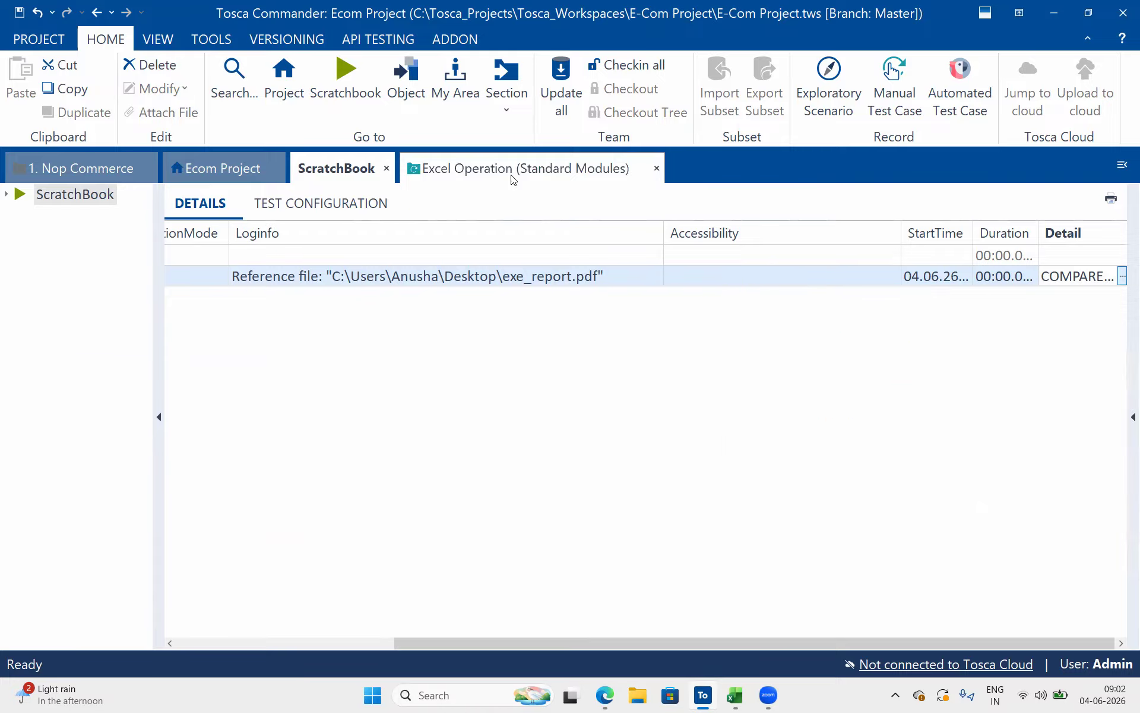
left_click(462, 526)
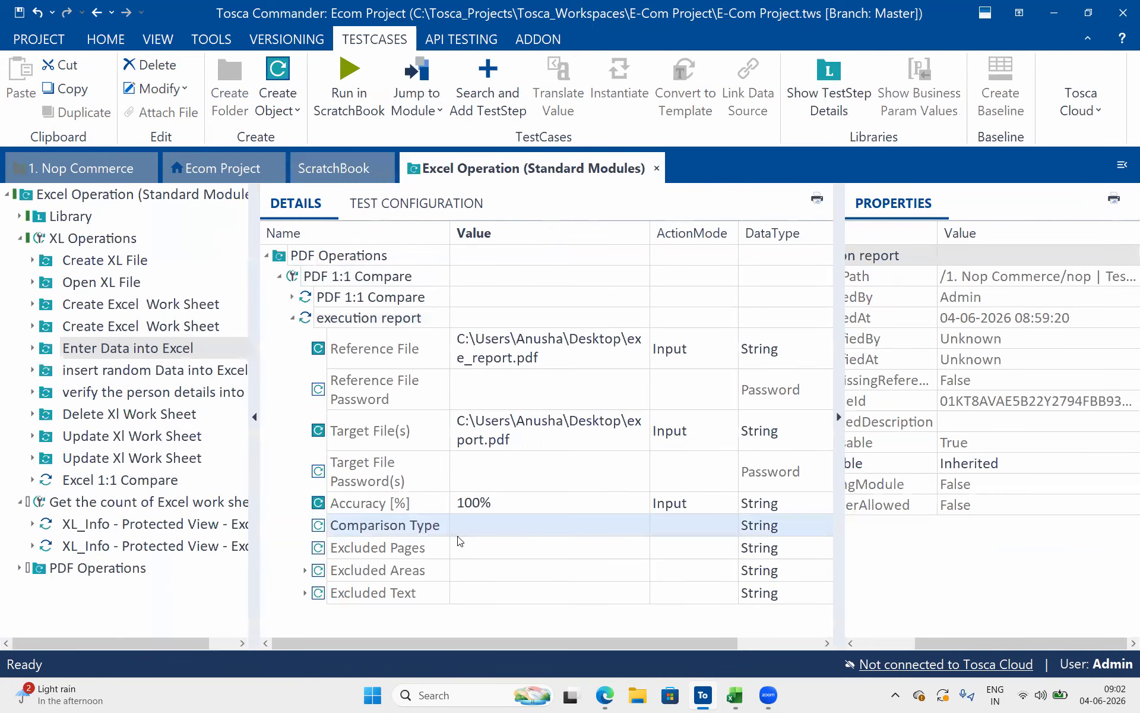
left_click(455, 550)
left_click(456, 549)
type("4;5")
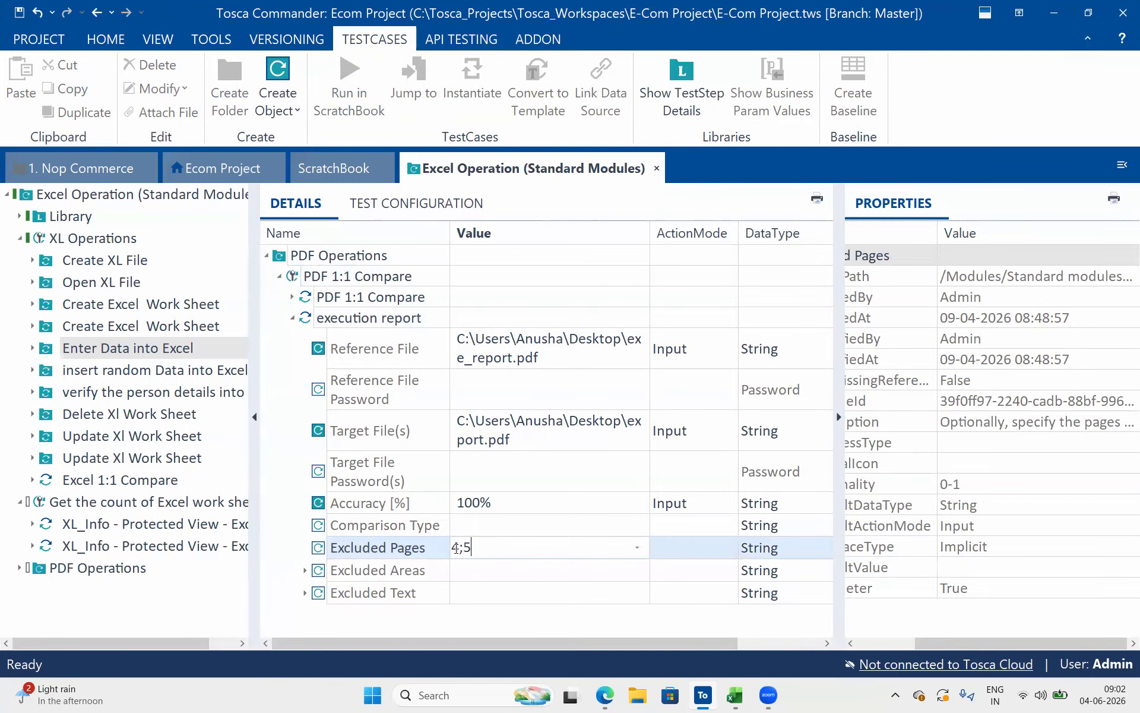
left_click(458, 509)
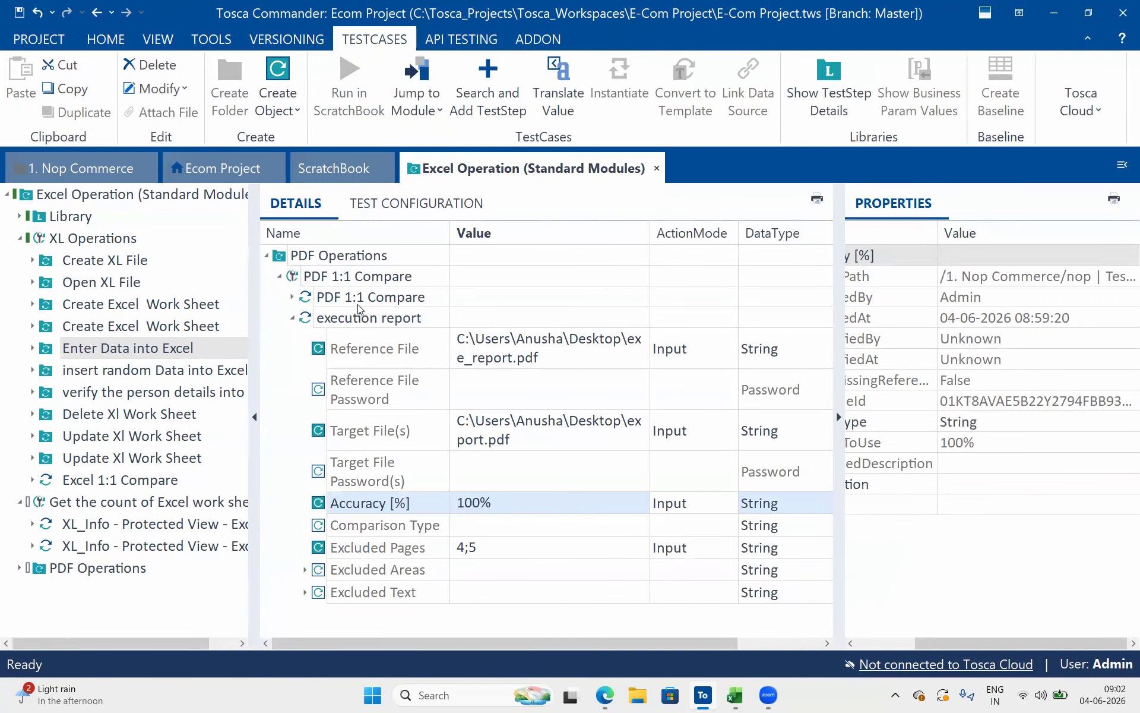
left_click(357, 304)
left_click(350, 317)
left_click(369, 119)
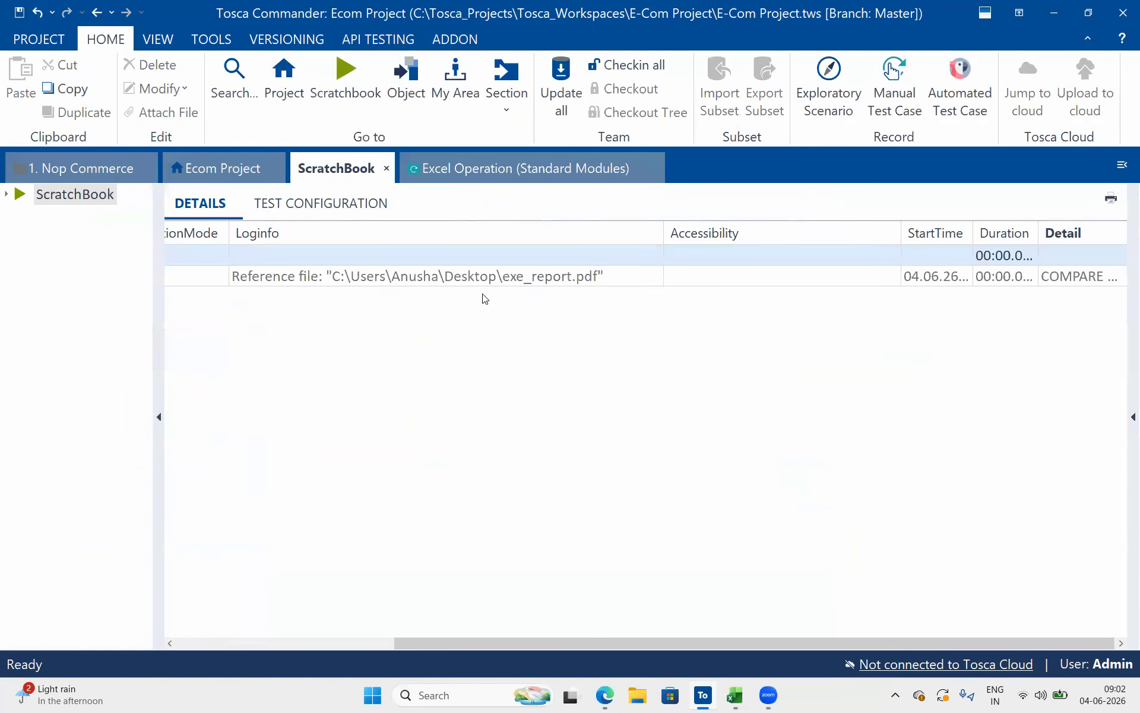
Read the full Loginfo entry of the execution report run, including its pointer to the Details column
left_click(523, 277)
left_click(658, 275)
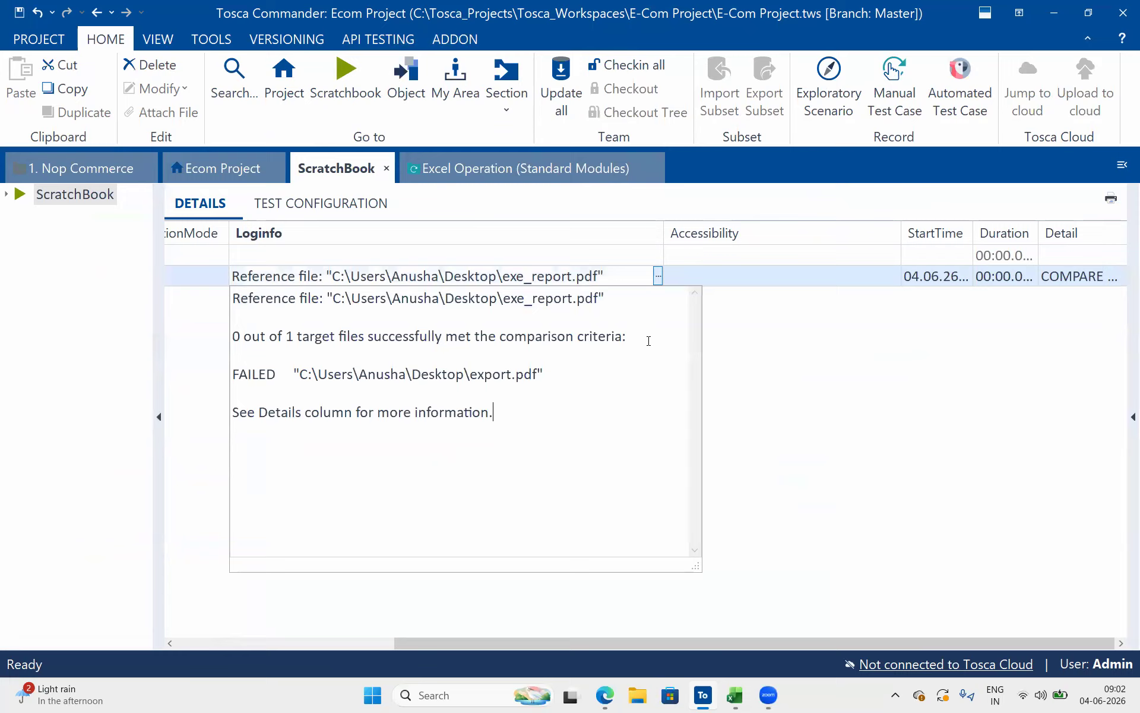
left_click_drag(509, 410, 197, 412)
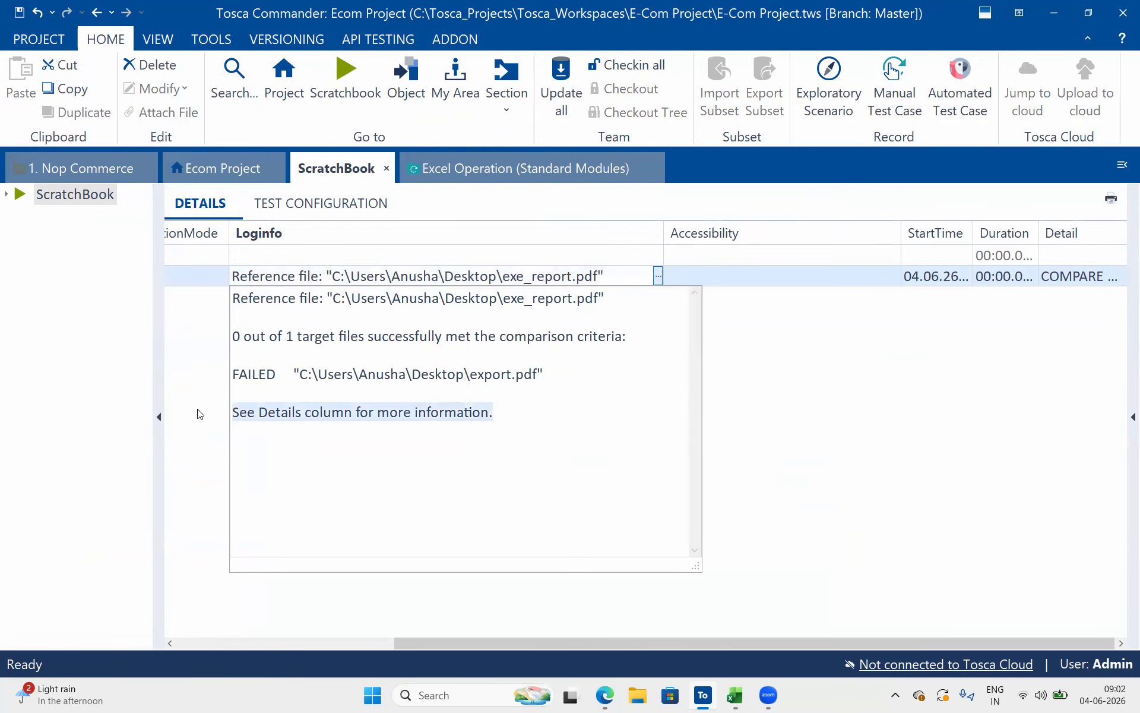
left_click(799, 417)
Narrow the Accessibility and Loginfo columns of the ScratchBook results and open the run's full Detail entry
left_click(1068, 275)
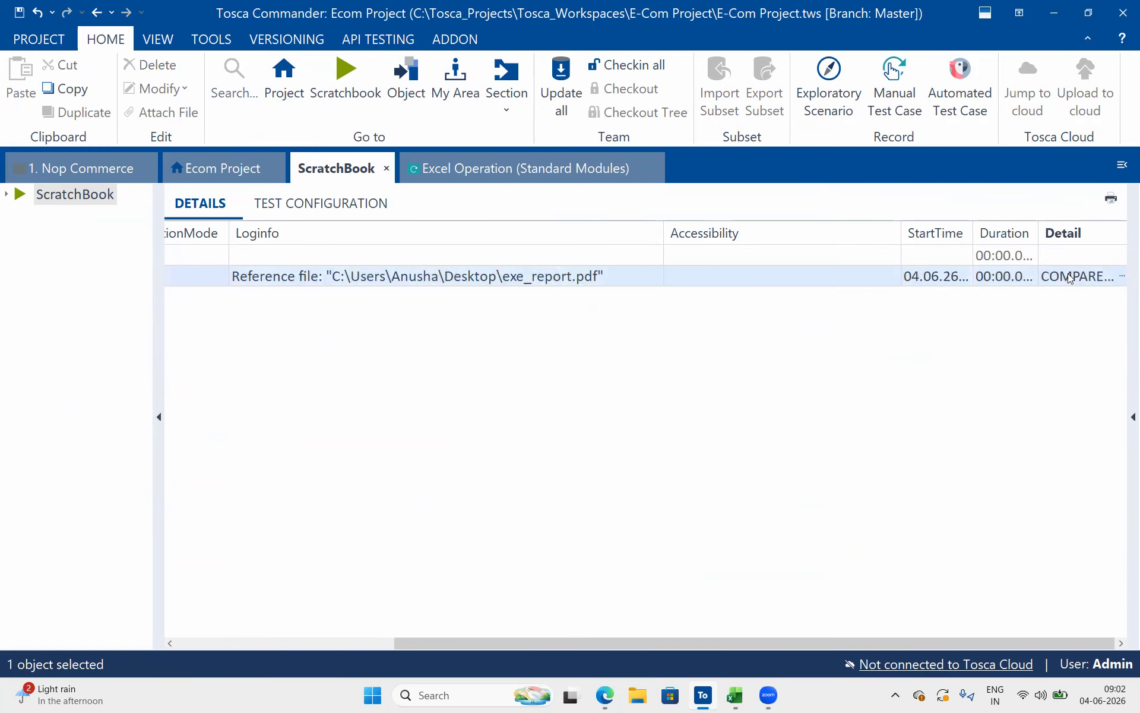
left_click(1123, 277)
left_click_drag(900, 233, 701, 235)
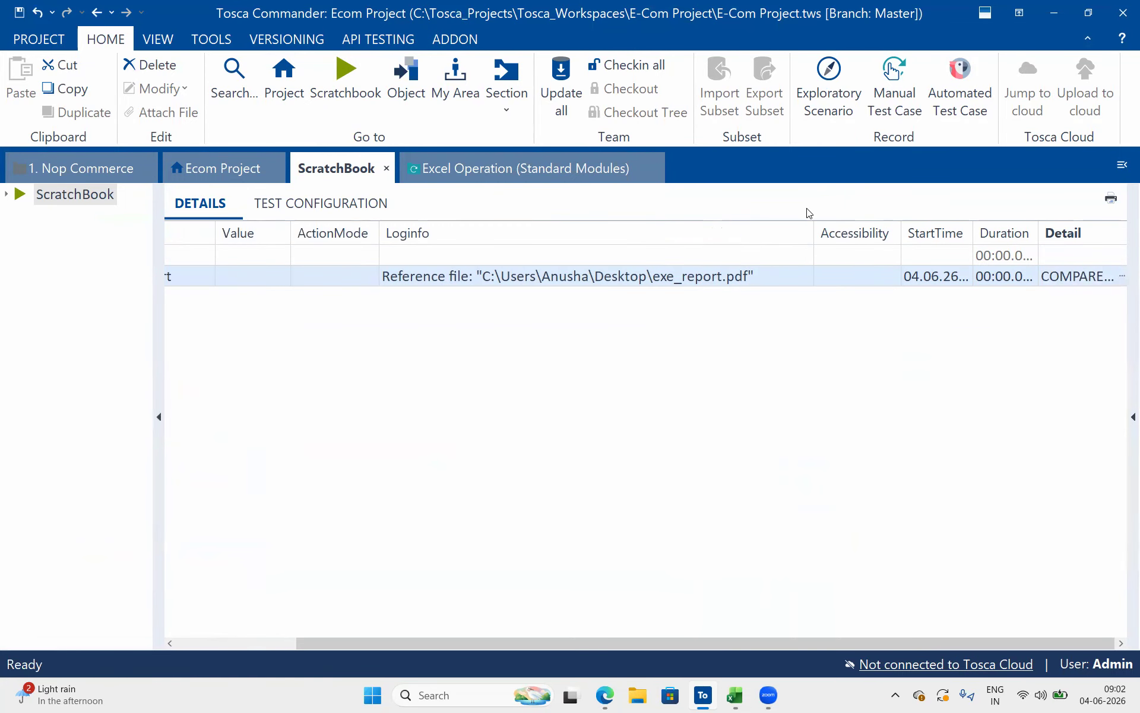
left_click_drag(814, 232, 696, 265)
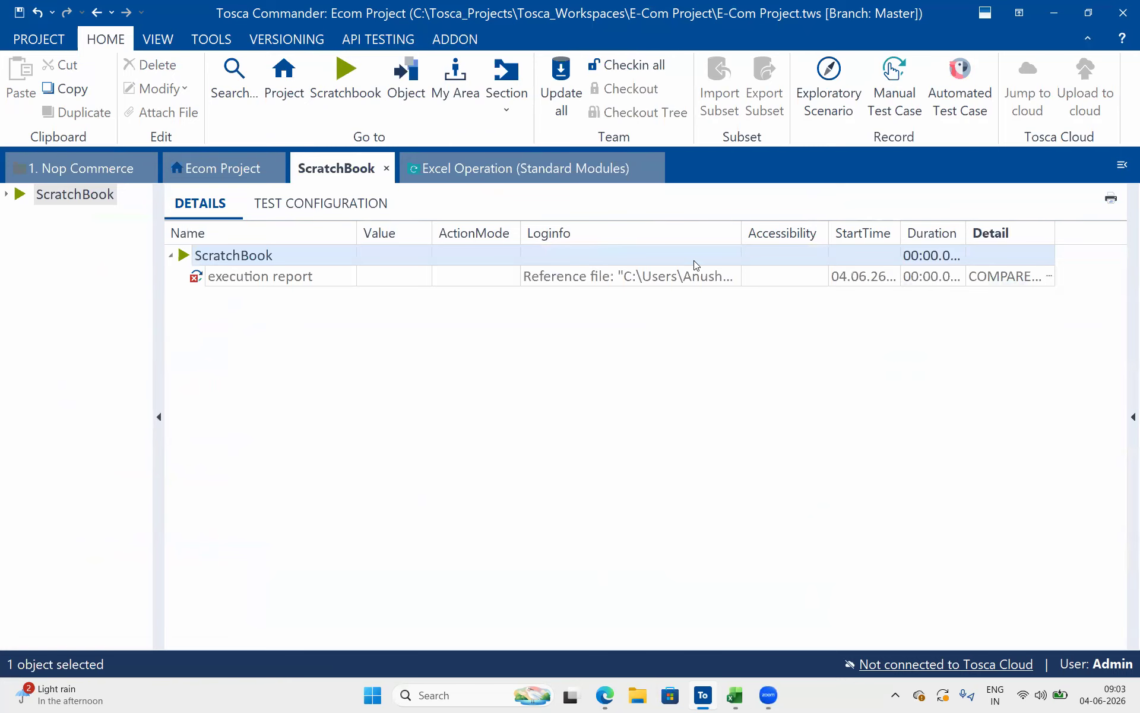
left_click(1043, 275)
left_click(1050, 276)
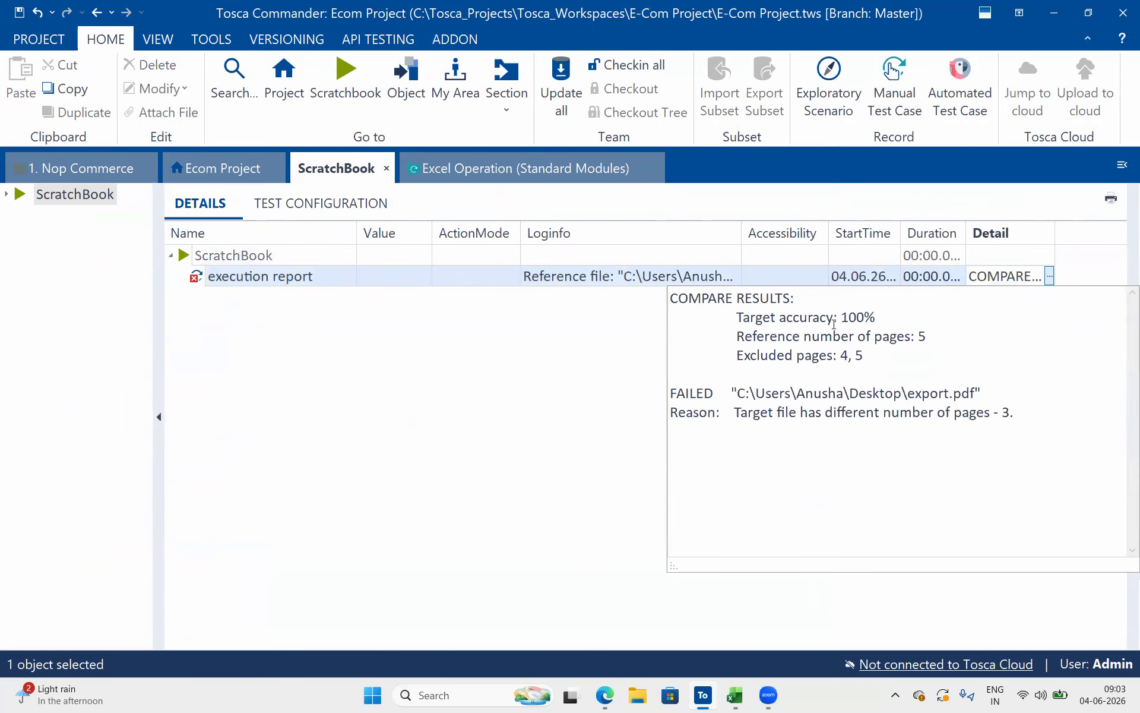
Examine the Detail entry for the accuracy, reference page count, excluded pages, and the status and reason given for export.pdf
left_click_drag(735, 297, 794, 297)
left_click_drag(940, 341, 714, 321)
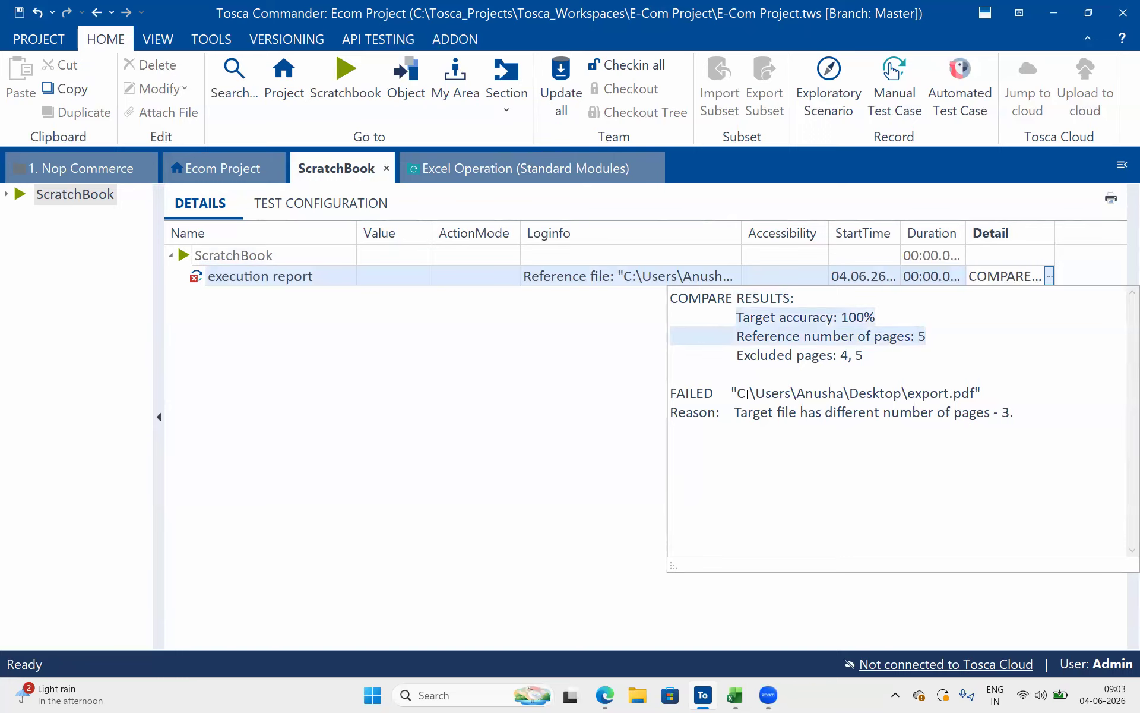
left_click_drag(746, 393, 962, 381)
left_click_drag(755, 413, 893, 412)
left_click_drag(969, 412, 1016, 412)
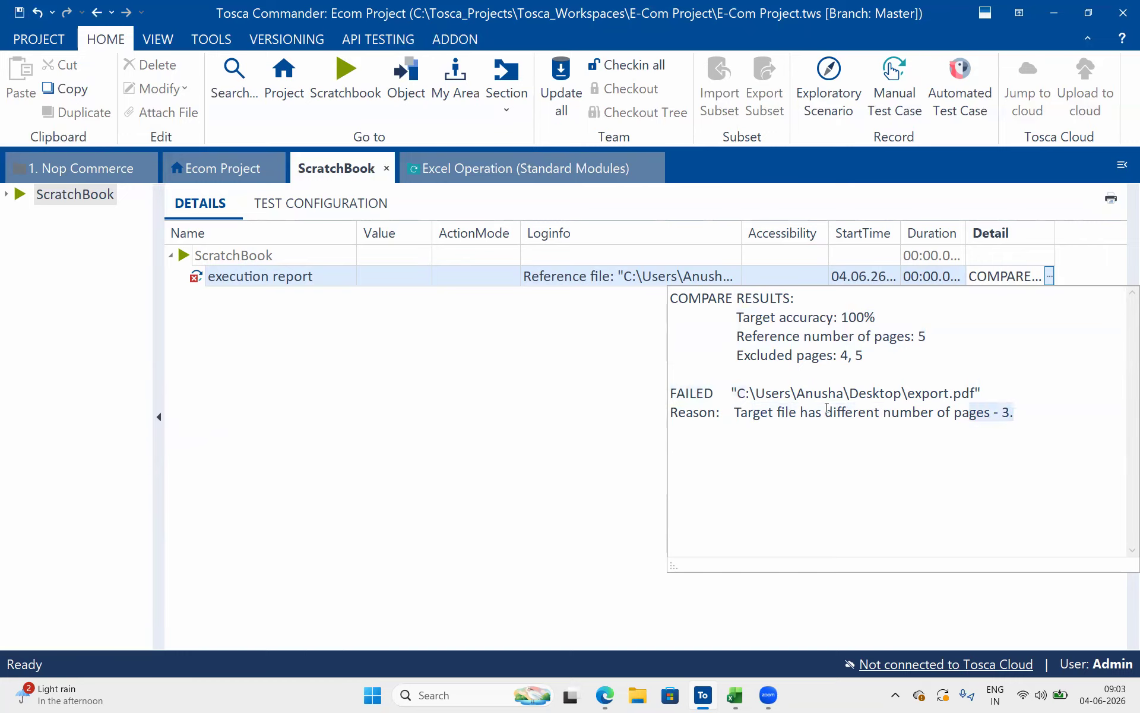
double_click(773, 411)
left_click(867, 355)
double_click(712, 395)
left_click(712, 395)
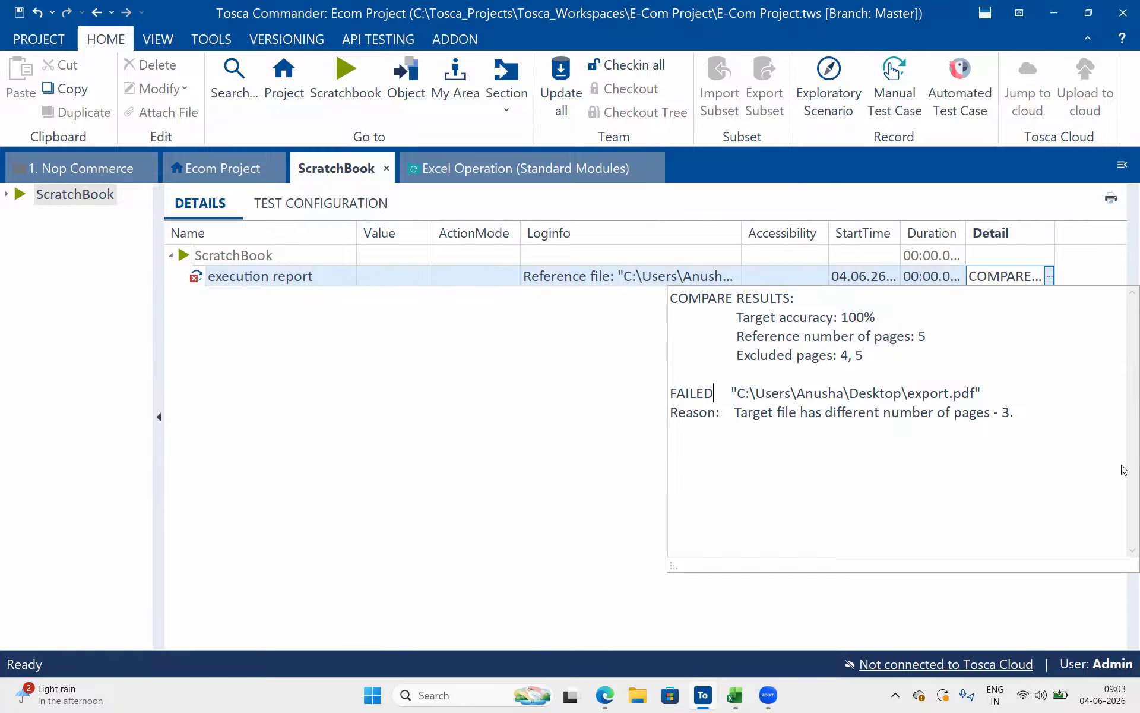
Go to the desktop, open nop.pdf in the browser and look through its pages
key("alt+Tab")
left_click(1055, 12)
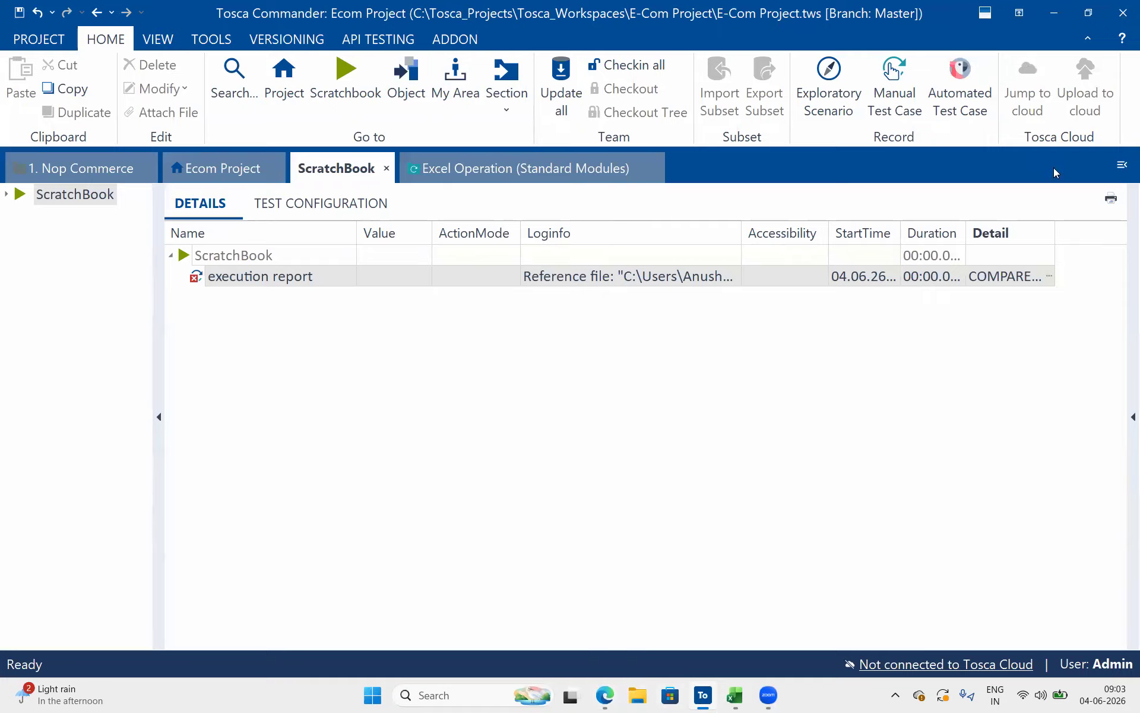
left_click(1055, 13)
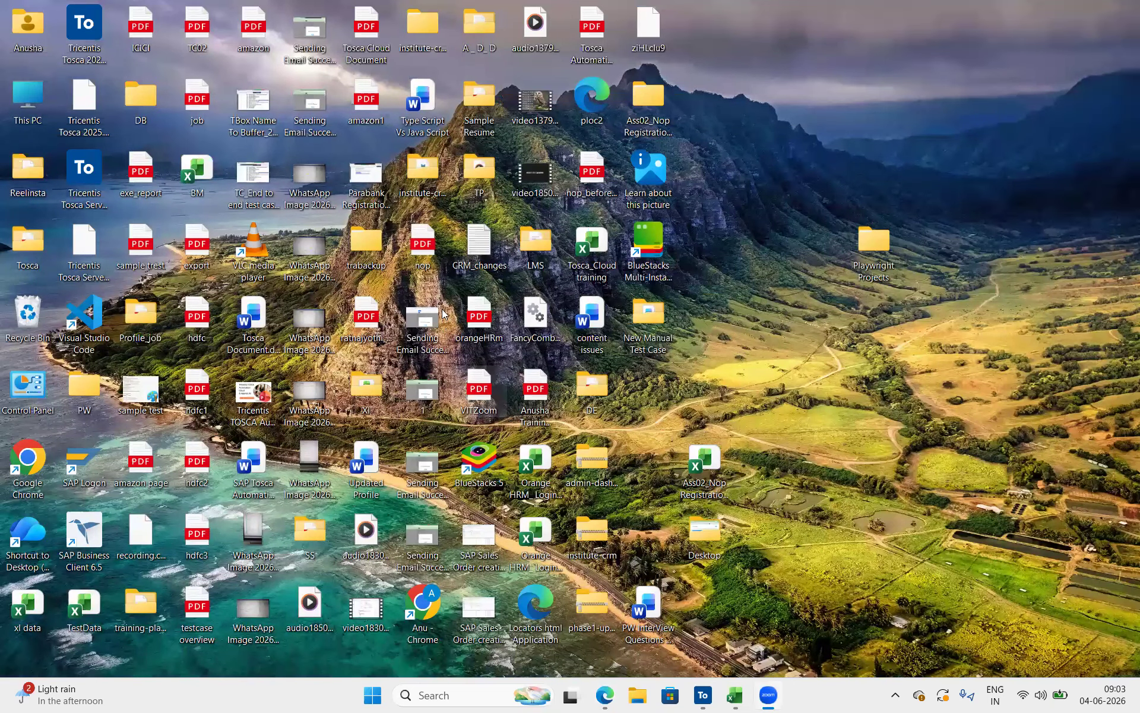
double_click(416, 249)
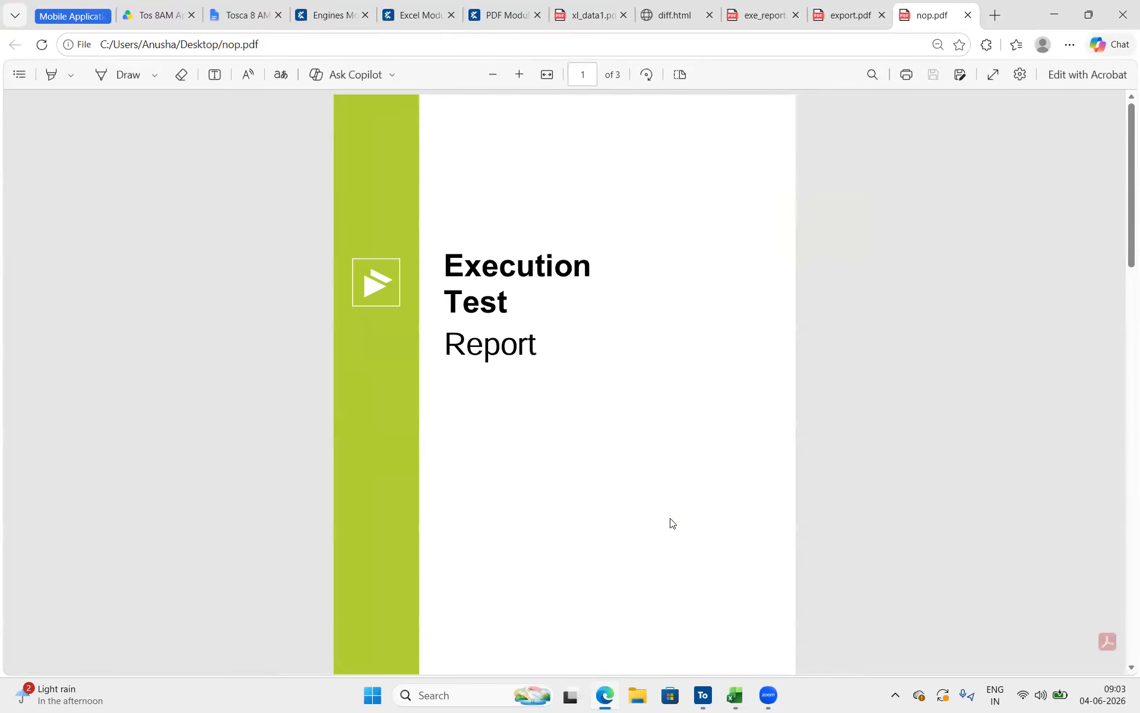
scroll(671, 523, "down", 15)
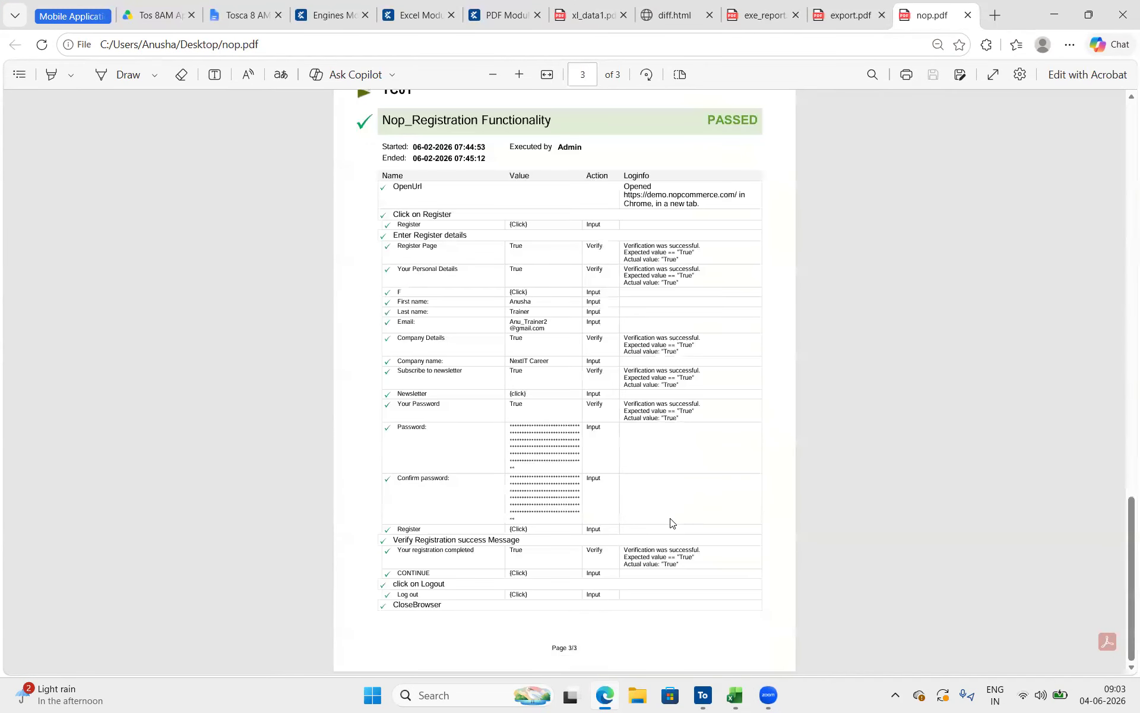
scroll(679, 386, "up", 15)
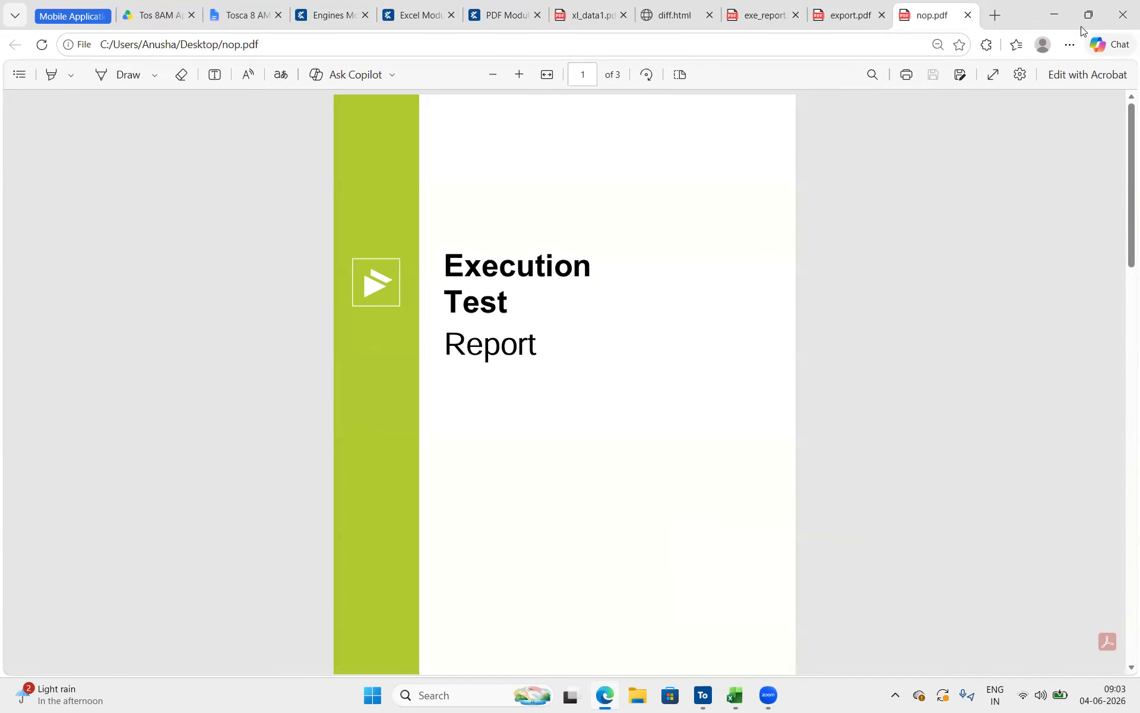
left_click(1054, 5)
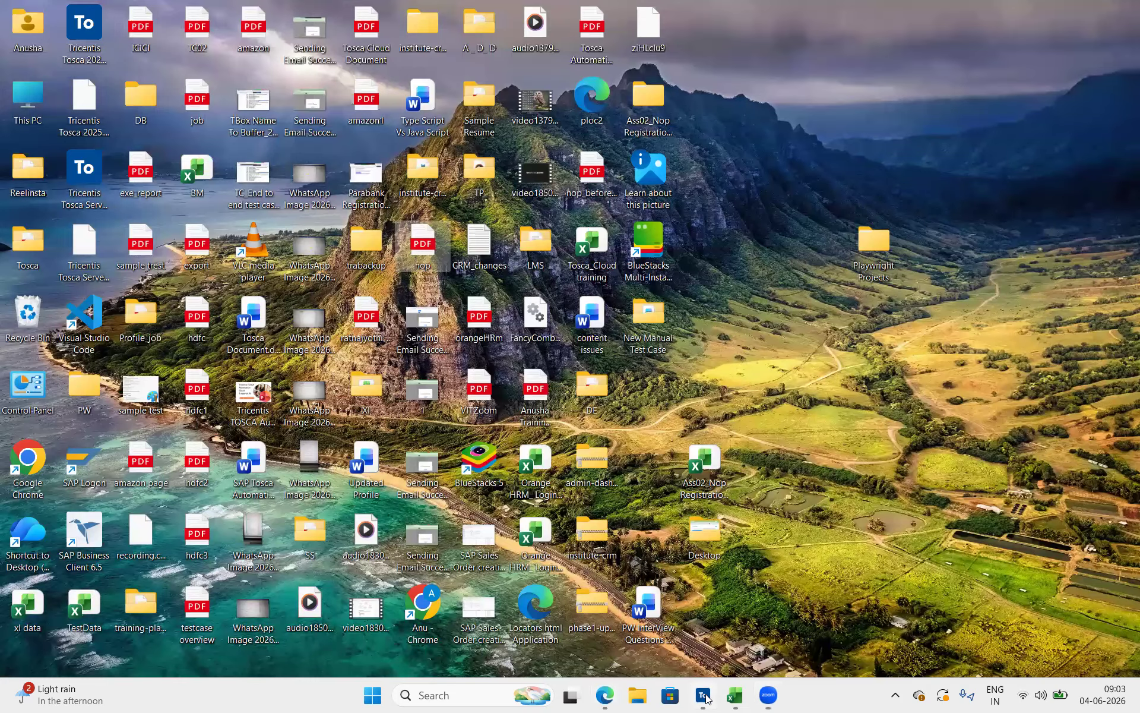
Switch back to Tosca Commander and open the execution report step in the PDF 1:1 Compare test case under PDF Operations
left_click(703, 695)
left_click(462, 168)
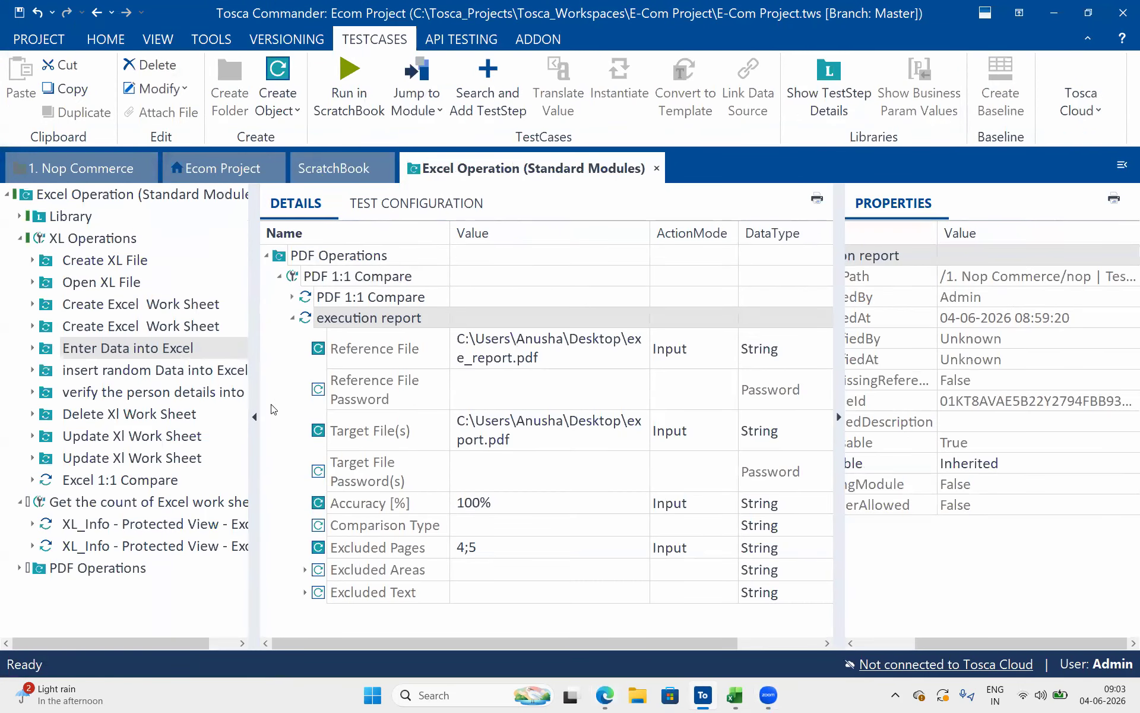
left_click(20, 568)
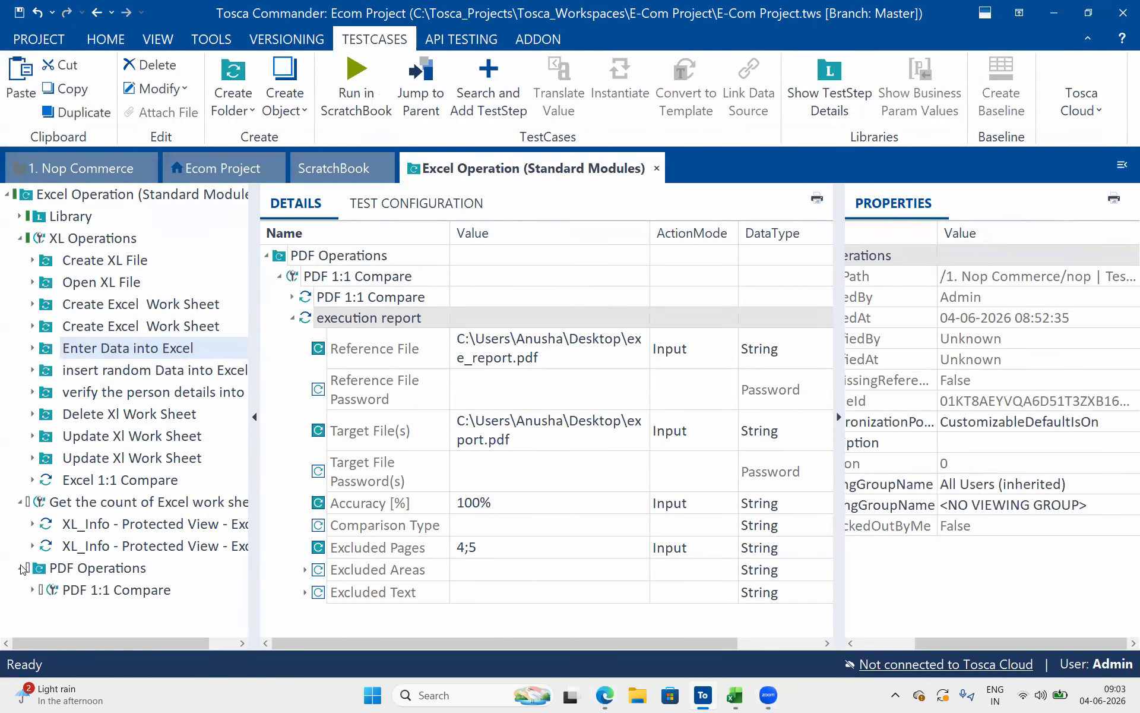
left_click(33, 590)
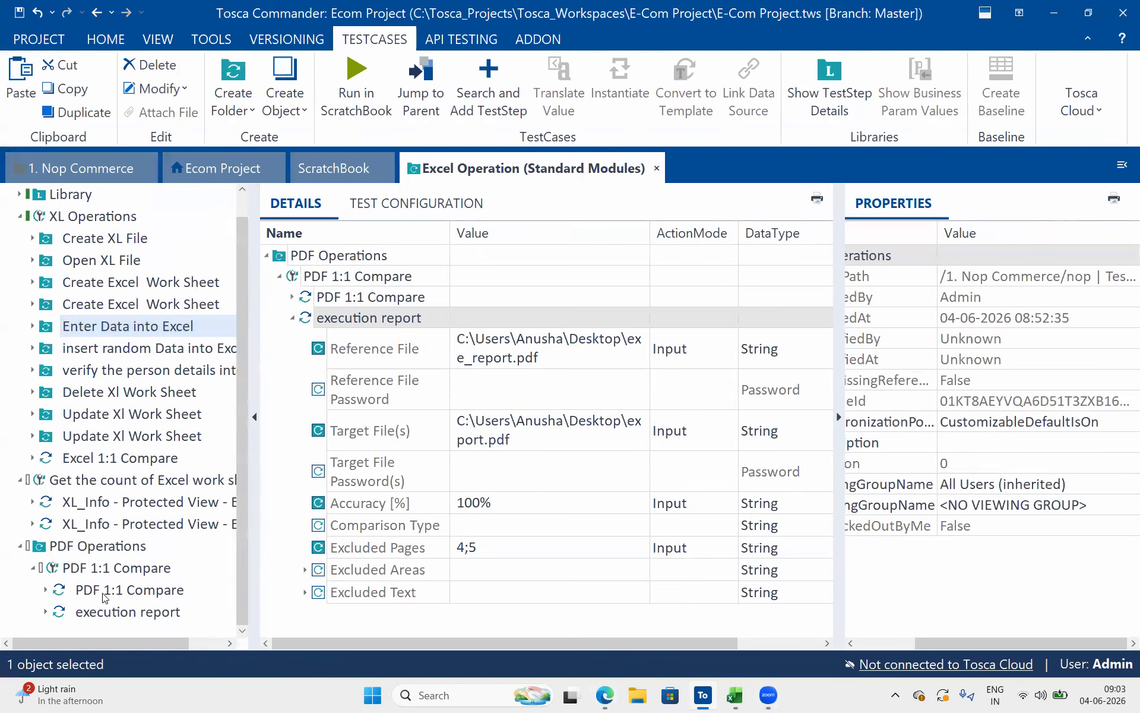
left_click(107, 612)
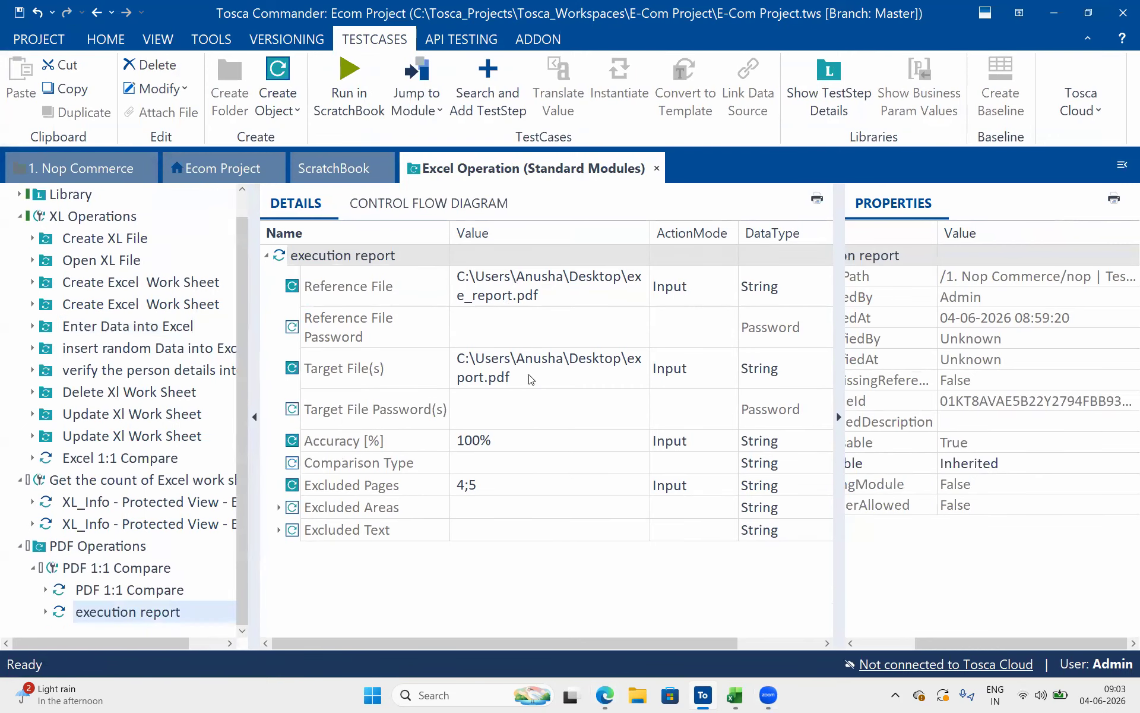
Change the execution report step's Reference File to nop.pdf in the same desktop folder
left_click(498, 306)
left_click(498, 305)
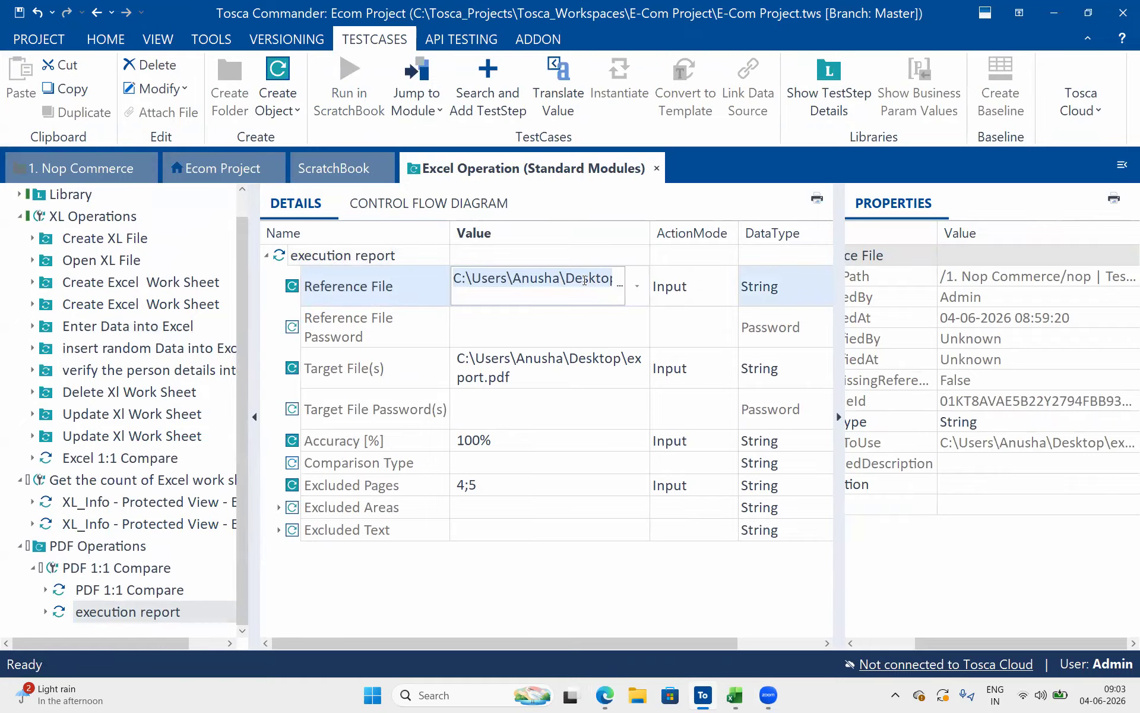
key("Right")
key("Right")
key("Right")
key("Right")
key("Right")
key("Right")
key("Right")
key("Right")
key("Right")
key("Right")
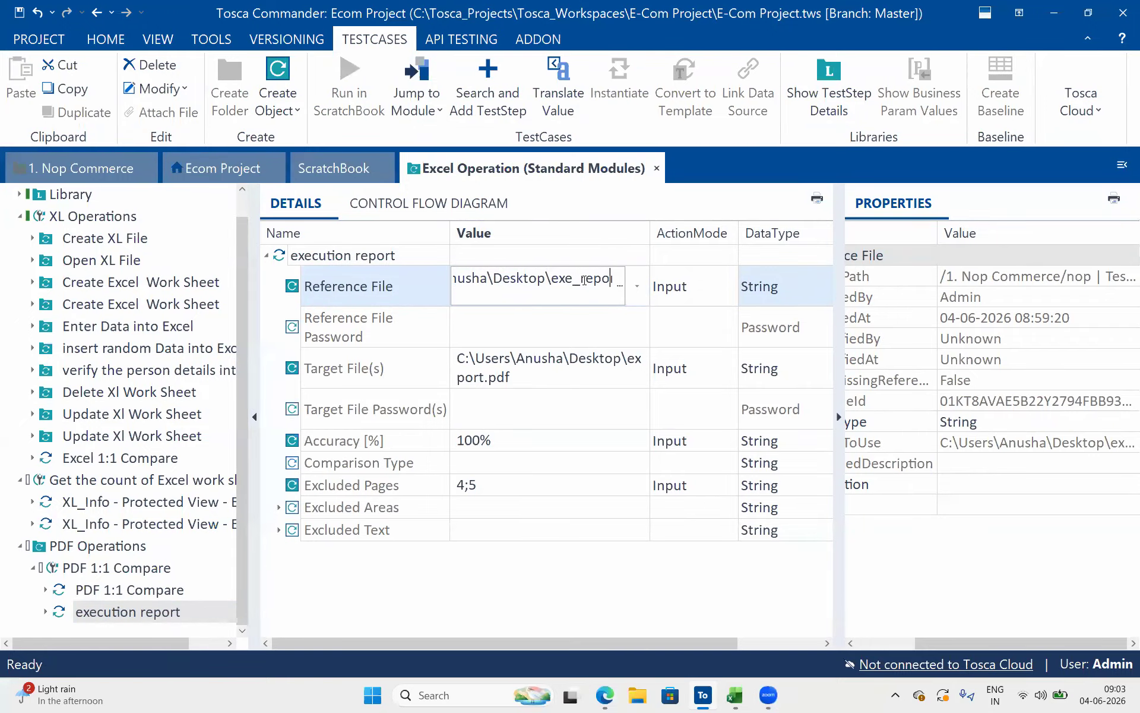
key("Right")
key("Right")
key("Right")
key("BackSpace")
key("BackSpace")
key("BackSpace")
key("BackSpace")
key("BackSpace")
key("BackSpace")
key("BackSpace")
key("BackSpace")
key("BackSpace")
key("BackSpace")
type("nop")
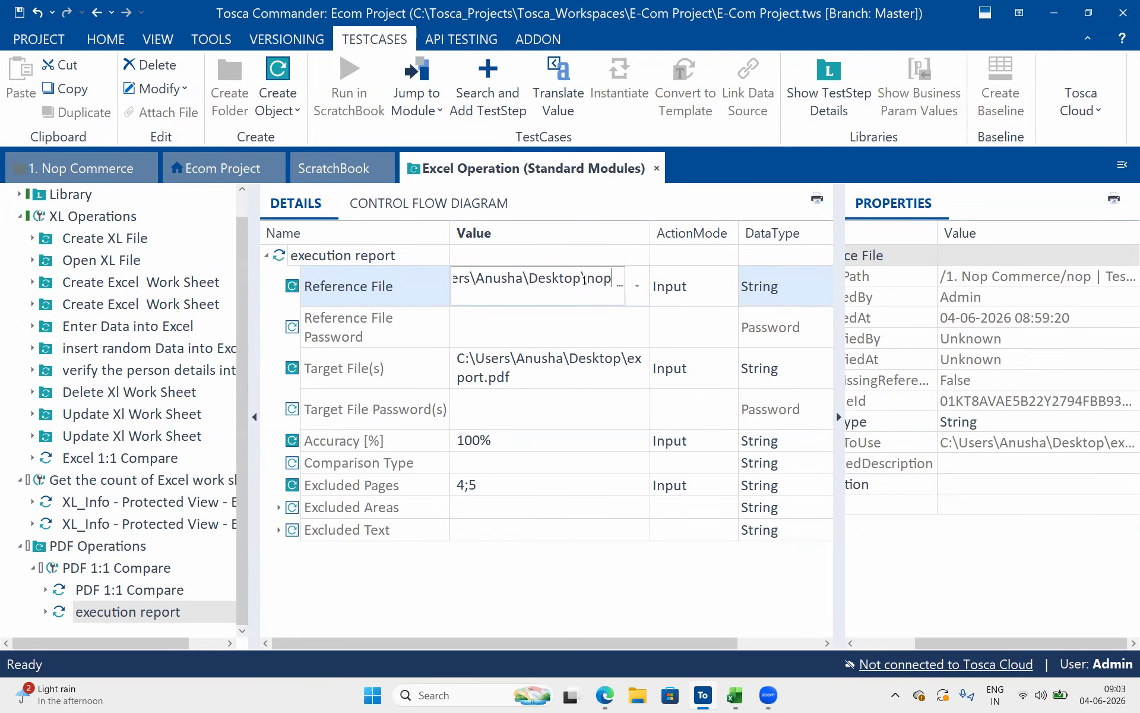
key("Return")
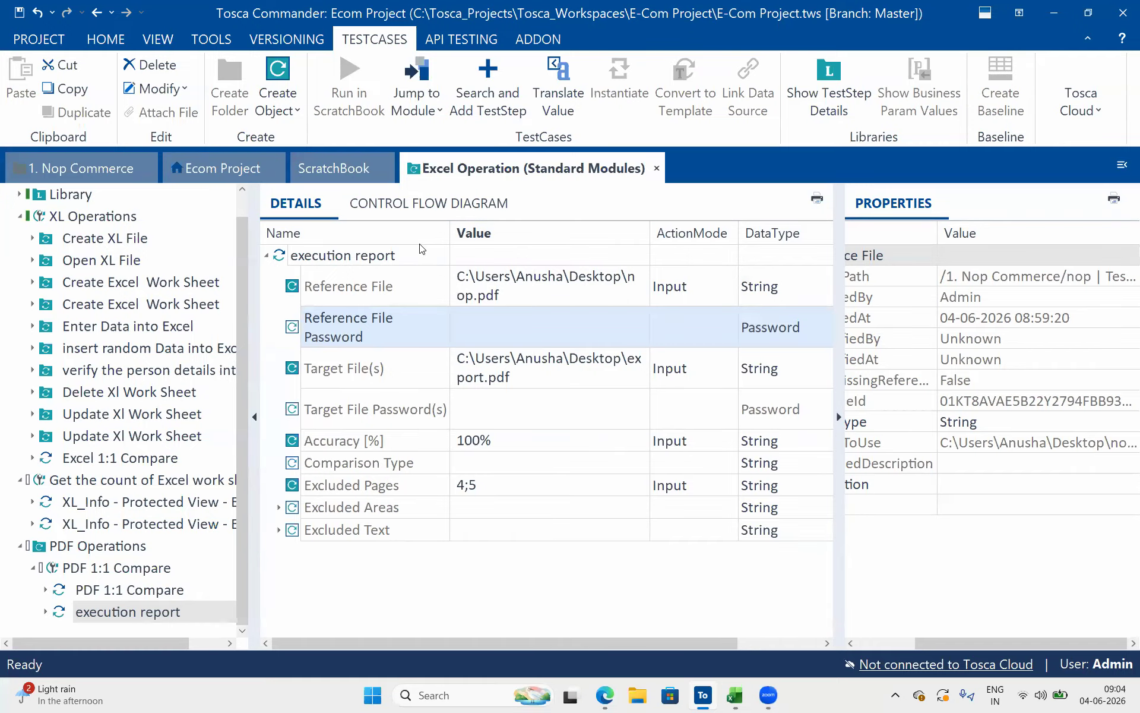
left_click(420, 256)
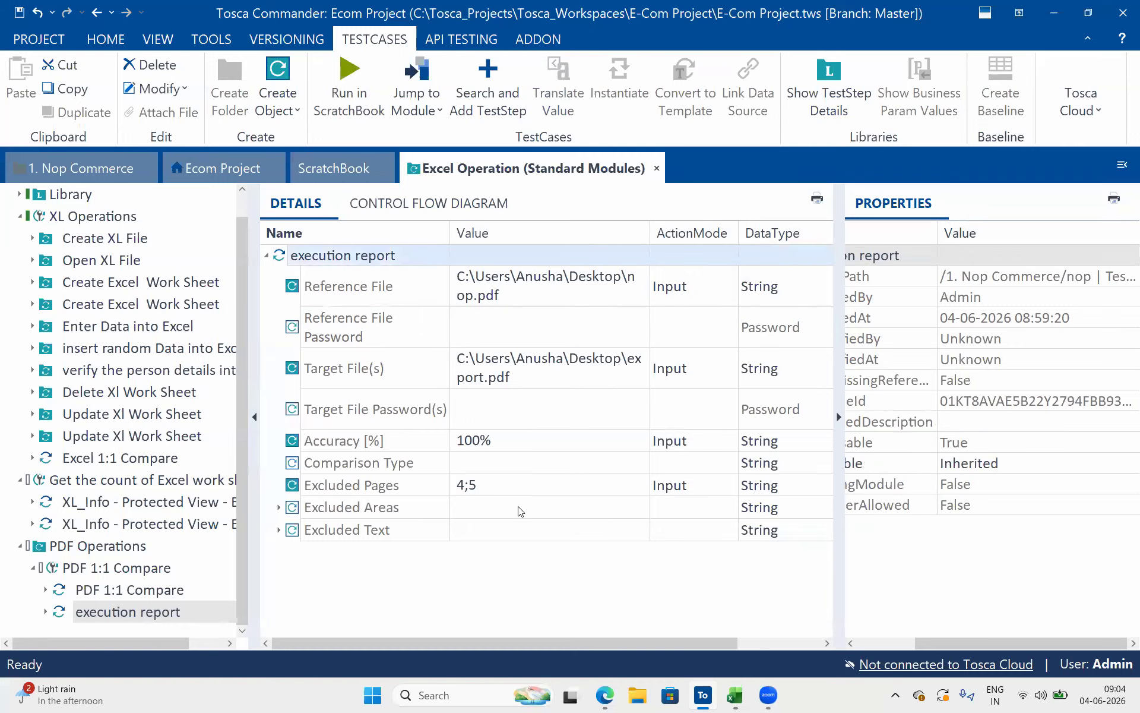
Clear the Excluded Pages value and run the execution report step in ScratchBook
left_click(513, 490)
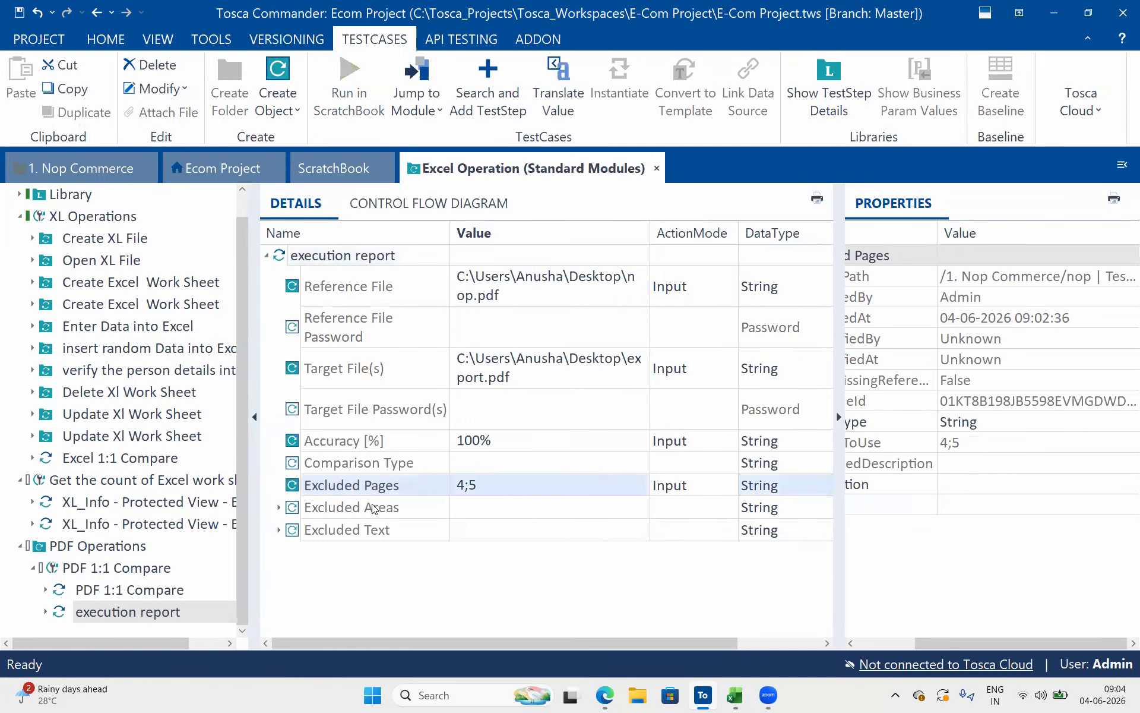
key("Delete")
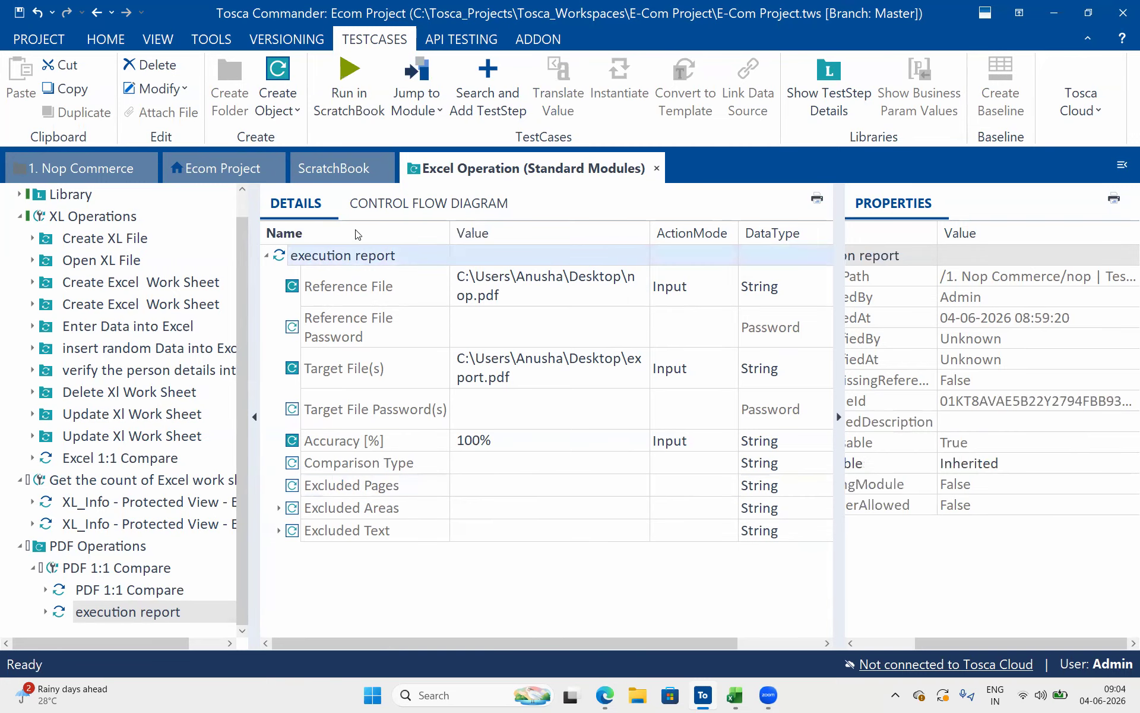
right_click(345, 265)
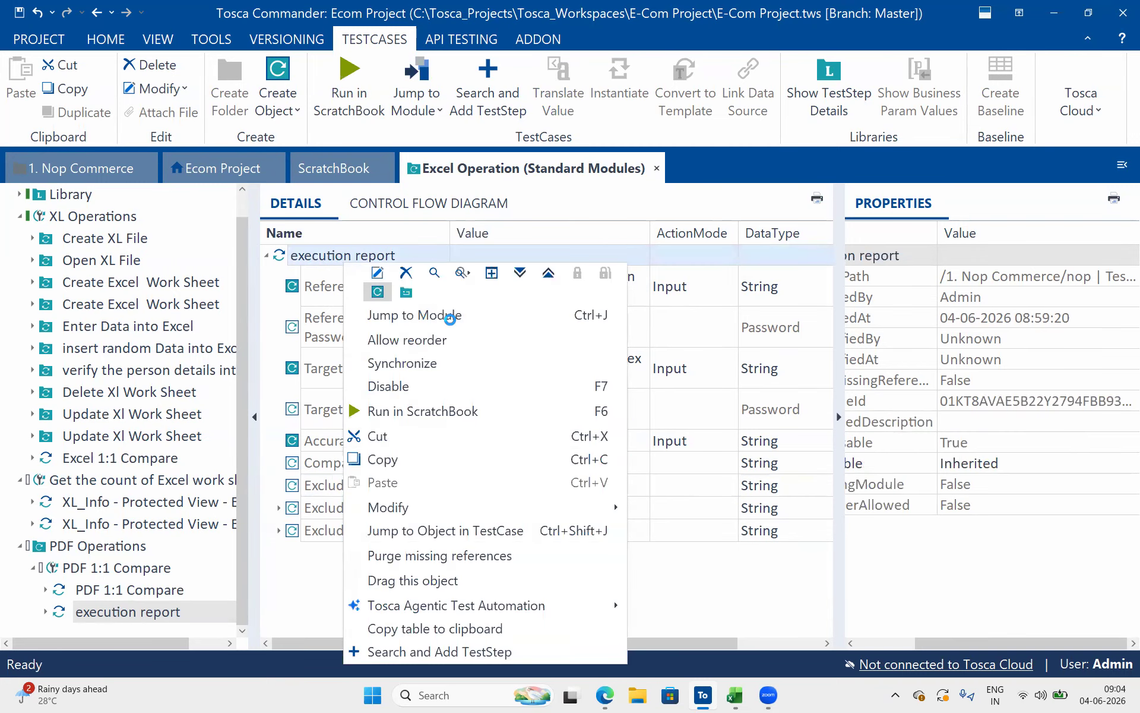
left_click(475, 411)
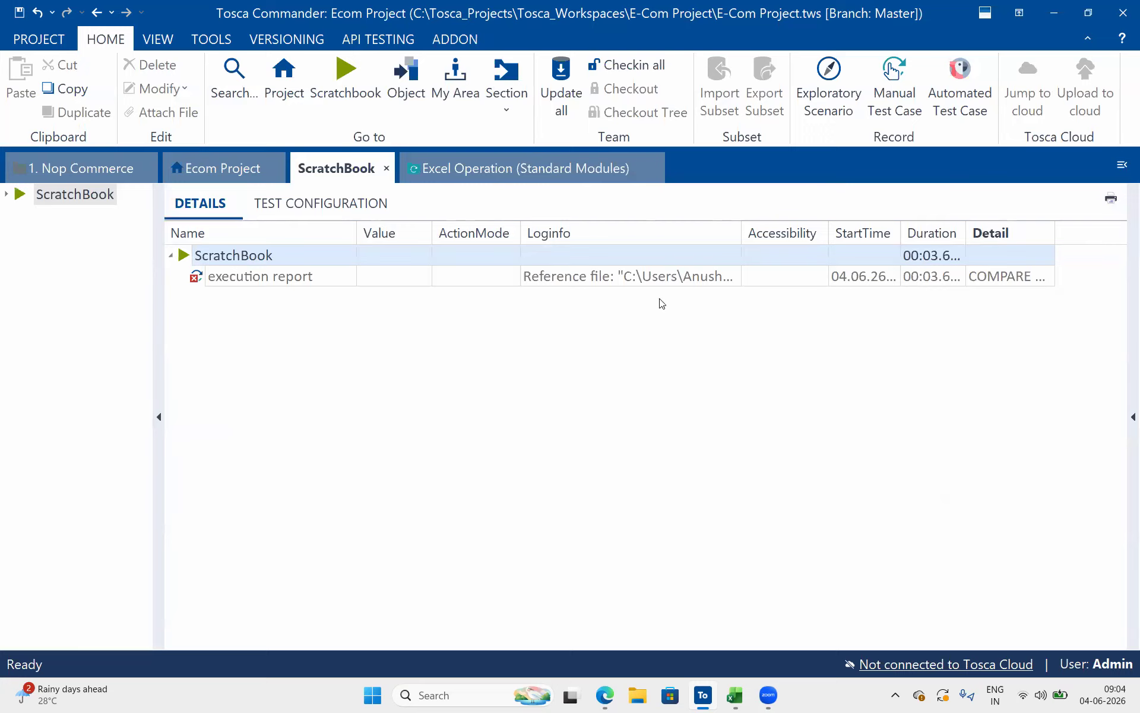
Open the full Loginfo entry of the run that compares nop.pdf with export.pdf
left_click(741, 280)
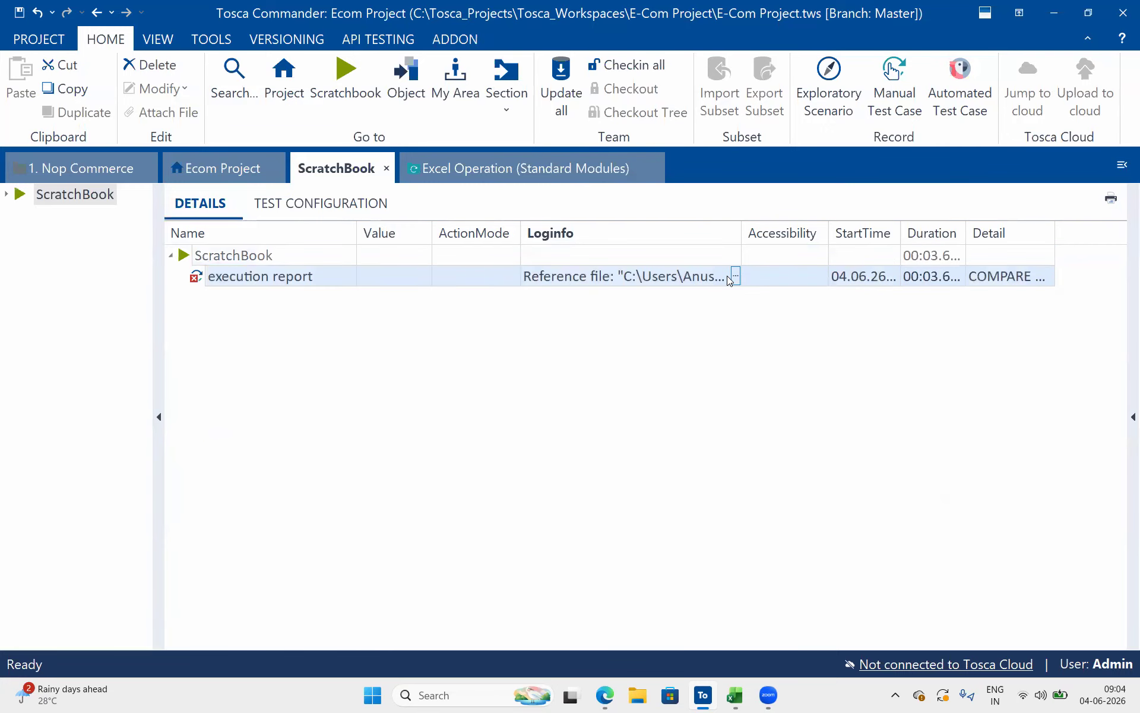
left_click(736, 275)
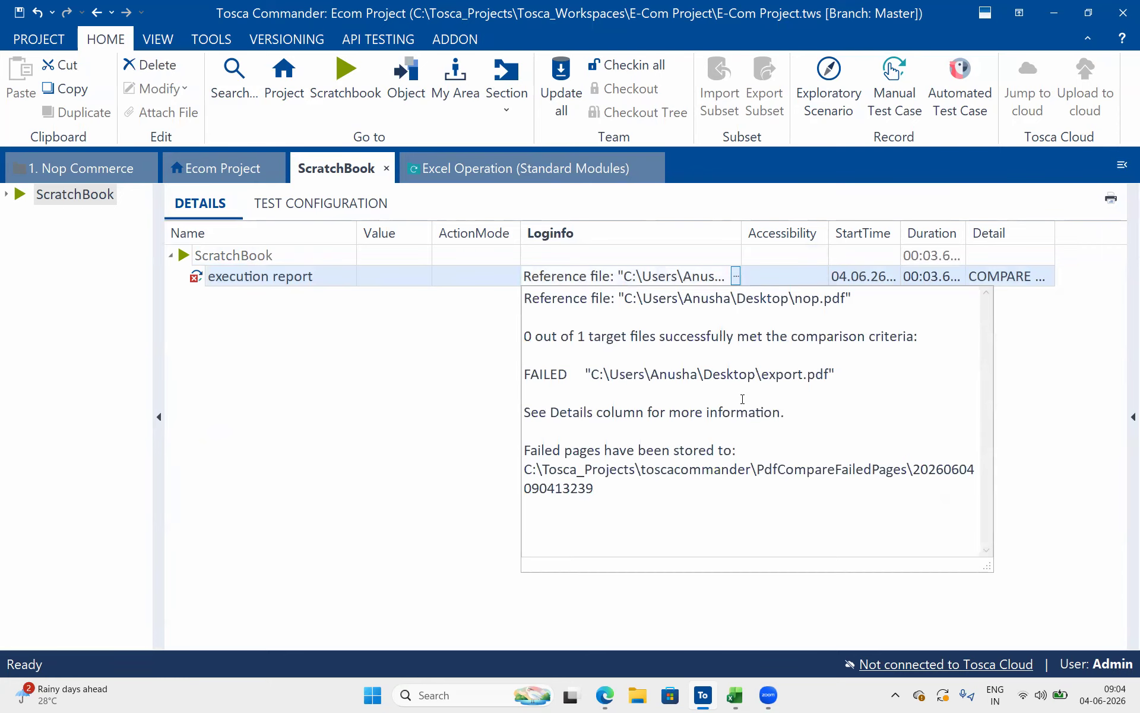
Review the reference file, comparison outcome and failed-pages storage path in the execution report's Loginfo text
left_click_drag(612, 499, 507, 473)
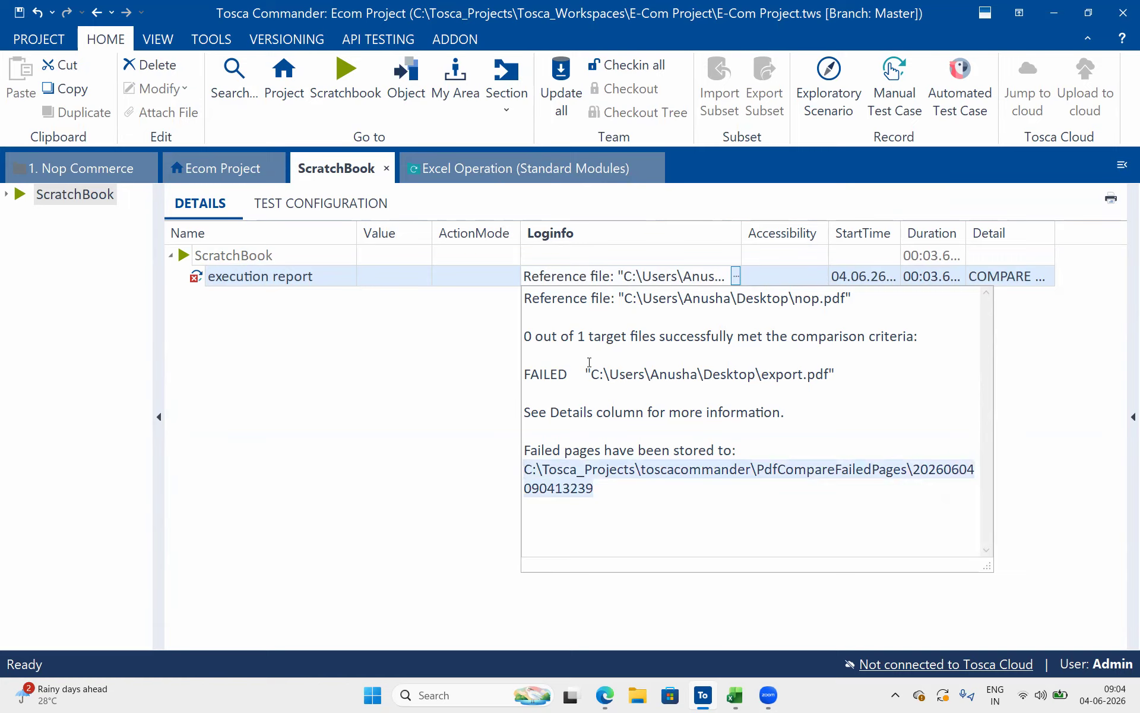
left_click_drag(736, 362, 574, 297)
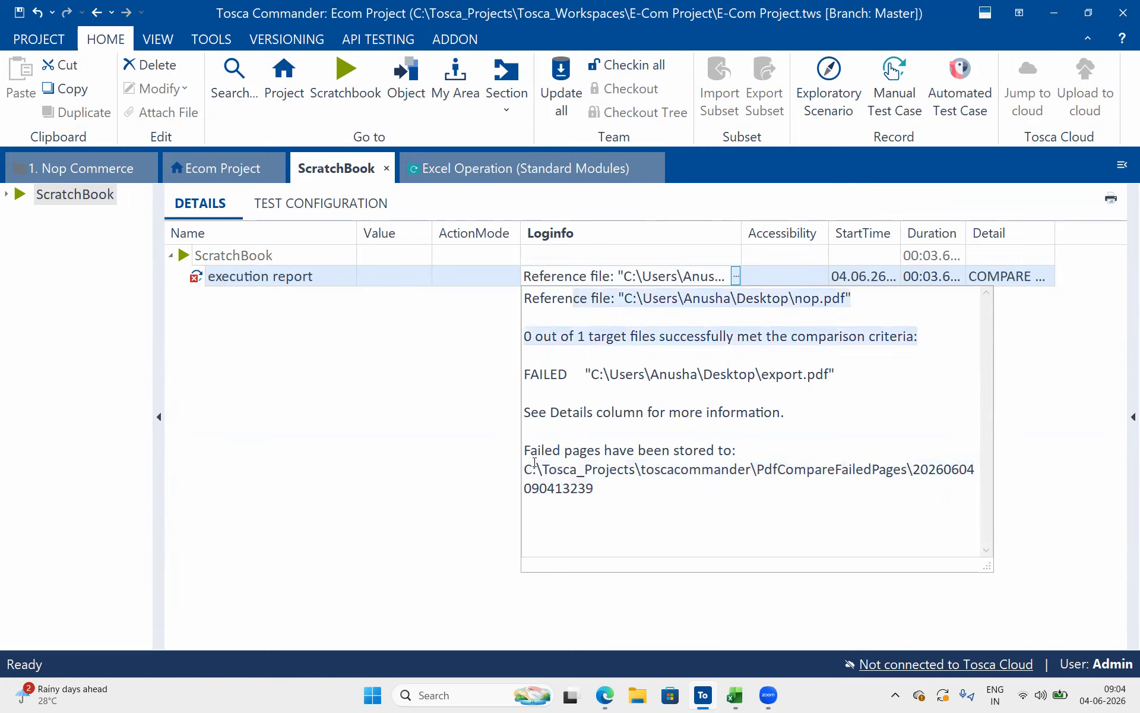
left_click_drag(533, 462, 764, 501)
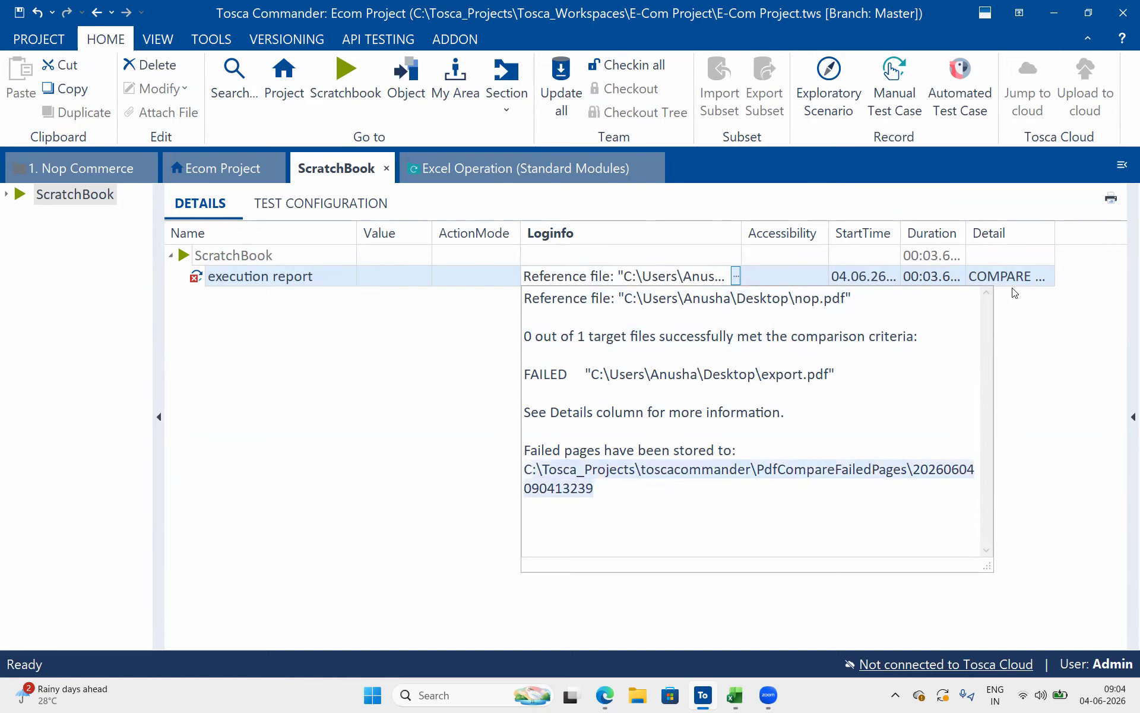
Open the execution report's full Detail entry, examine the compare settings and per-area mismatches, and close the entry
left_click(1031, 278)
left_click(1049, 277)
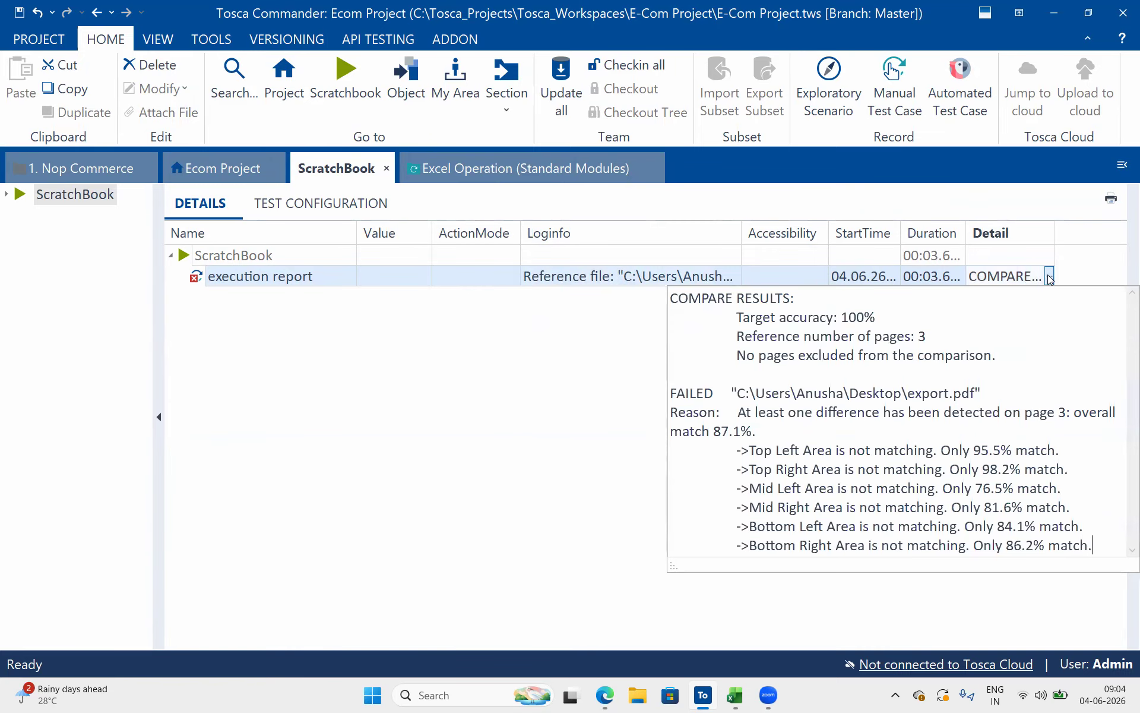
left_click_drag(986, 350, 655, 300)
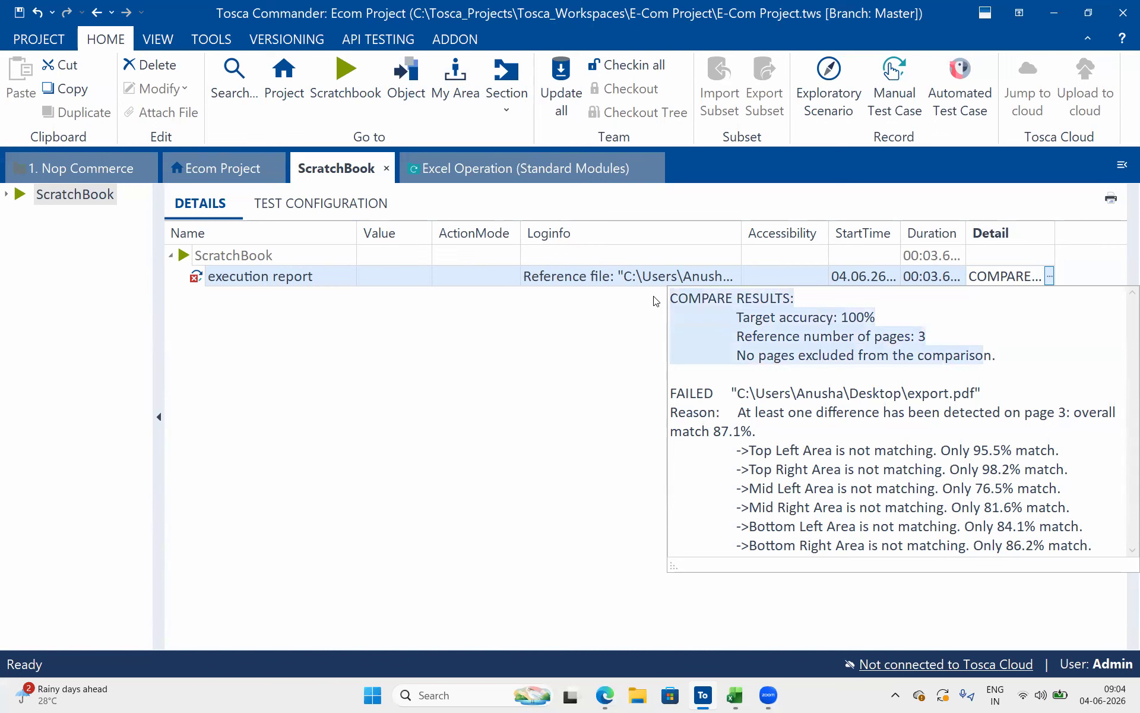
left_click(994, 372)
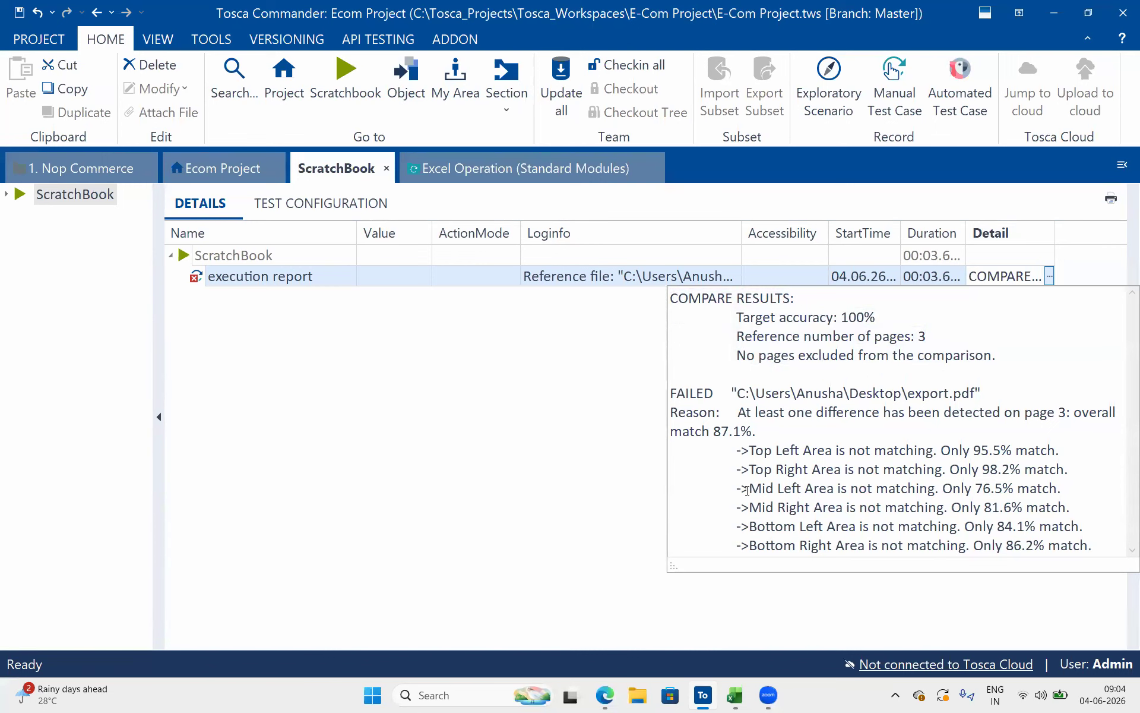
left_click_drag(757, 432, 653, 401)
left_click(896, 446)
left_click_drag(752, 452, 902, 468)
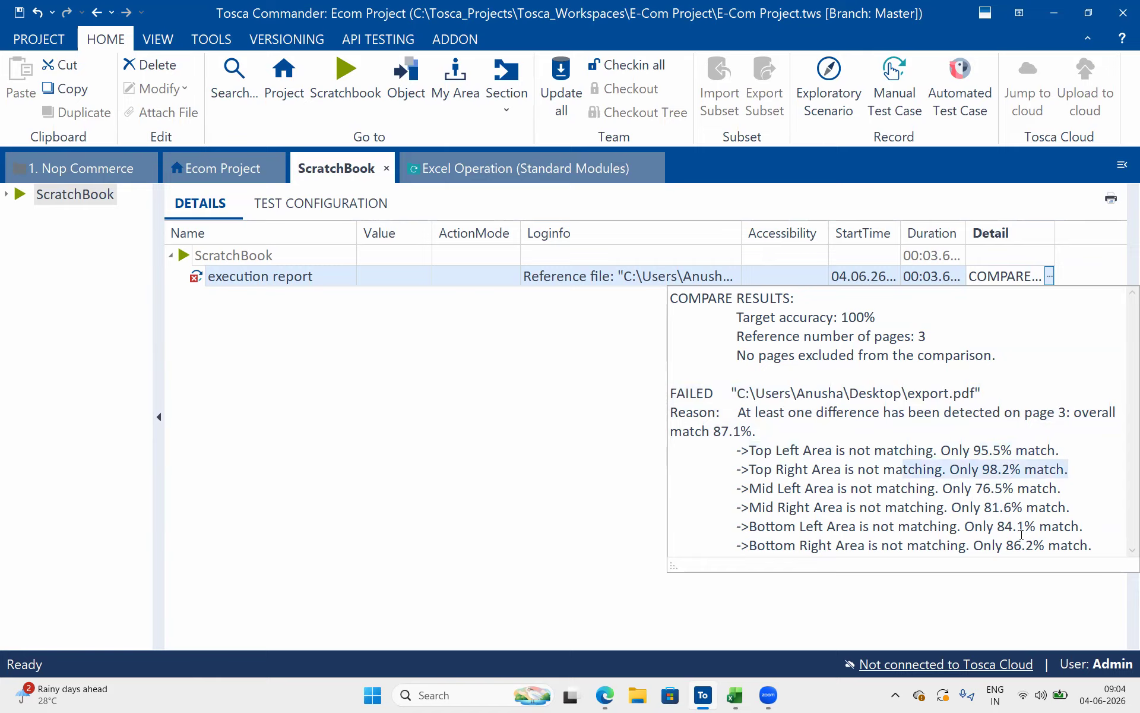
left_click(525, 389)
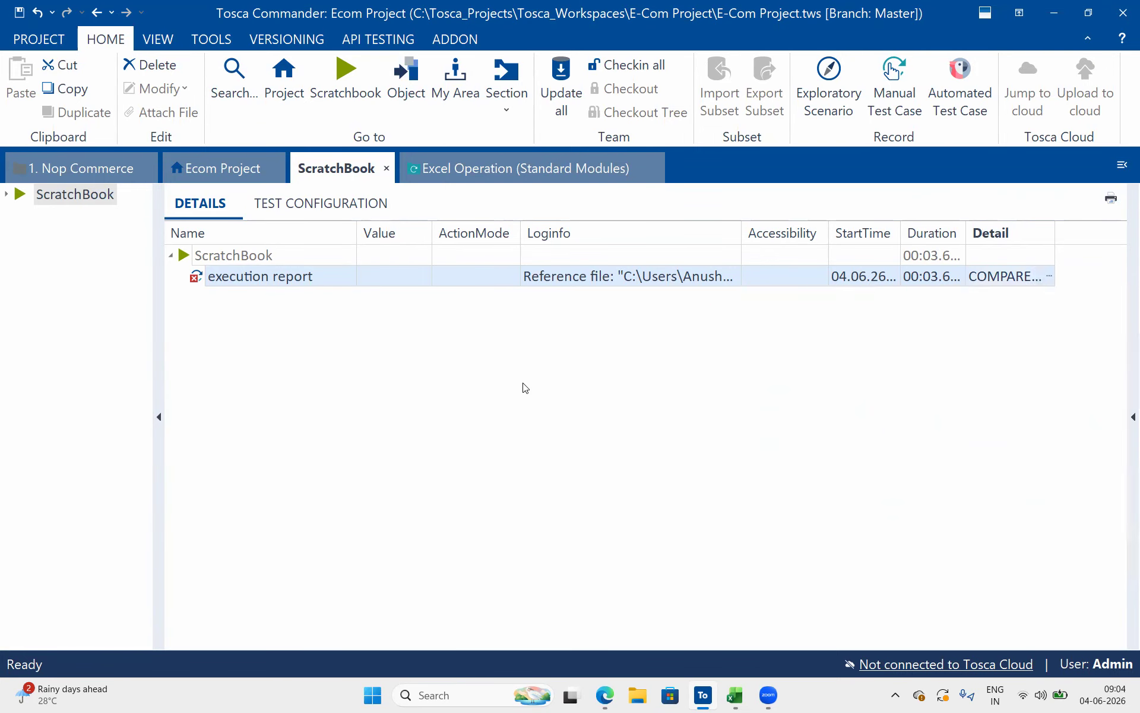
Switch to File Explorer and open the Tosca_Projects folder on the C: drive
left_click(638, 696)
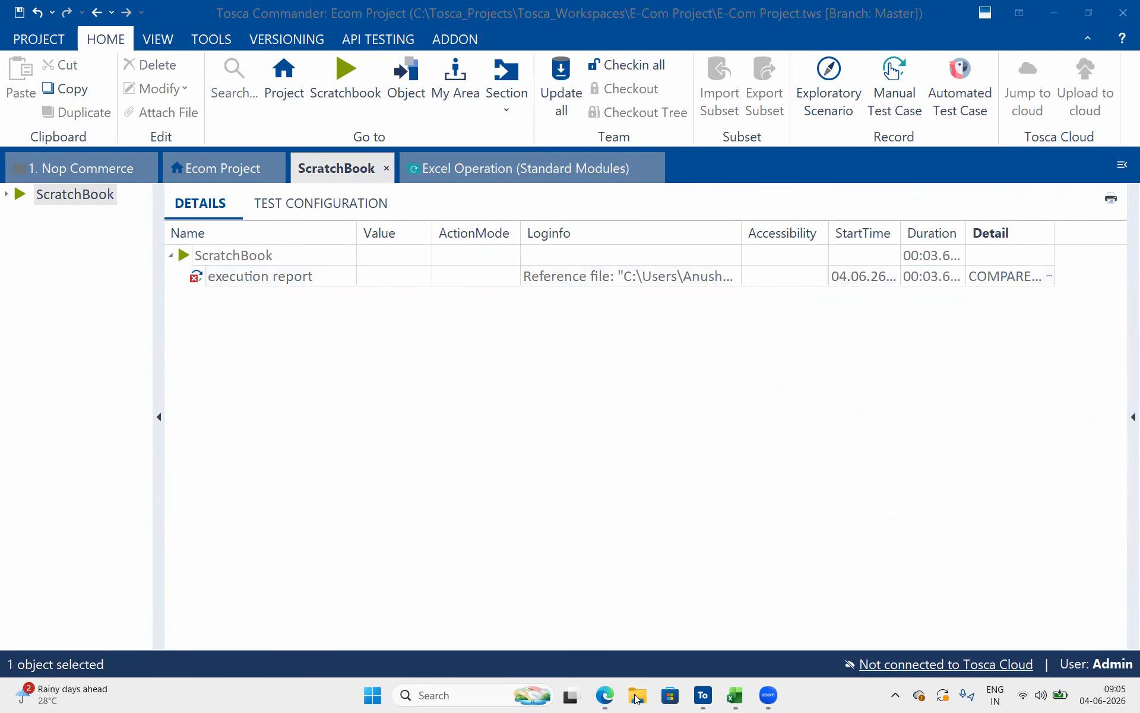
scroll(185, 435, "down", 2)
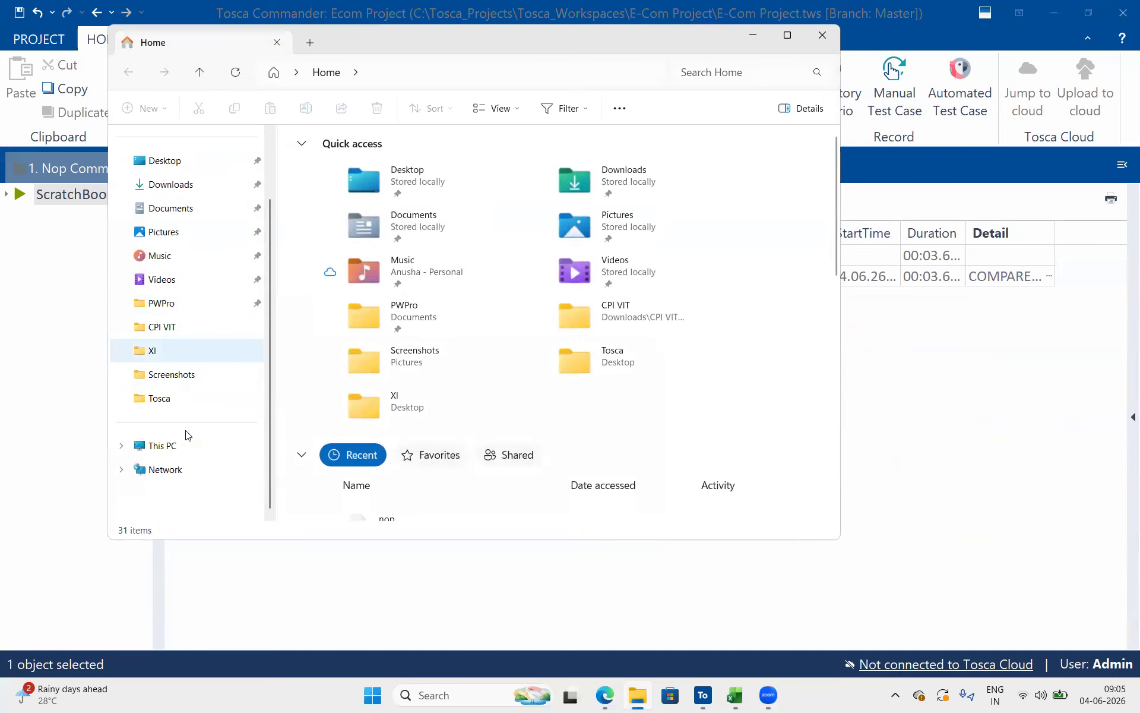
left_click(181, 444)
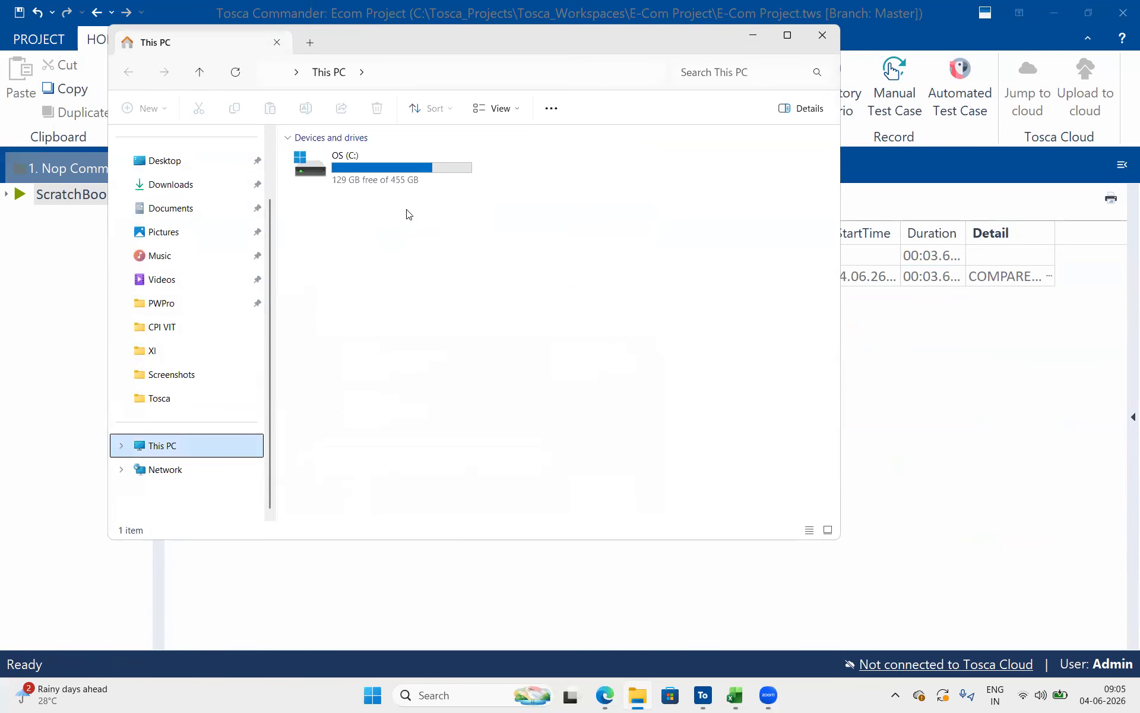
double_click(400, 159)
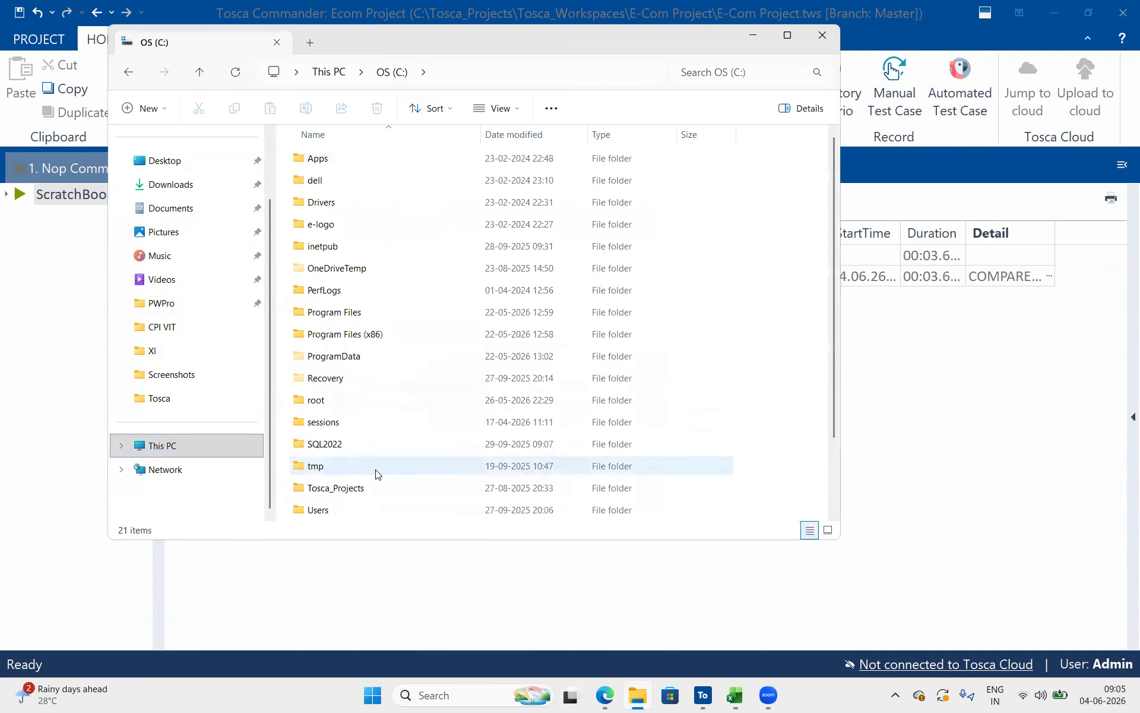
scroll(381, 416, "down", 2)
double_click(378, 403)
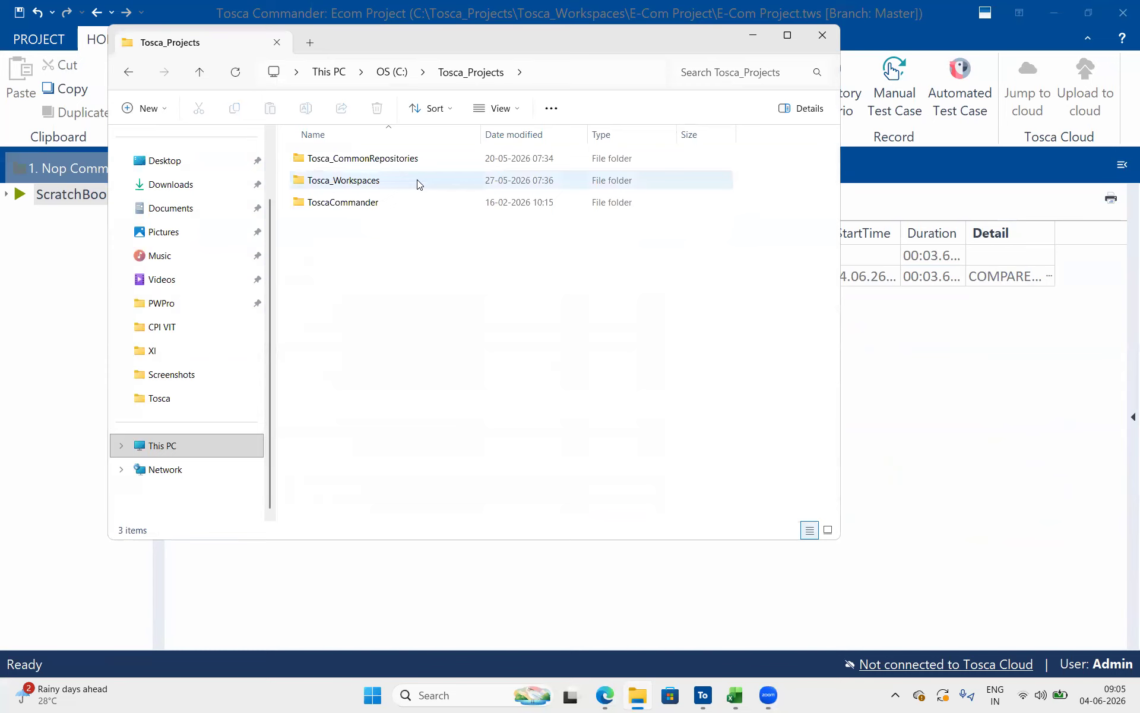
double_click(413, 202)
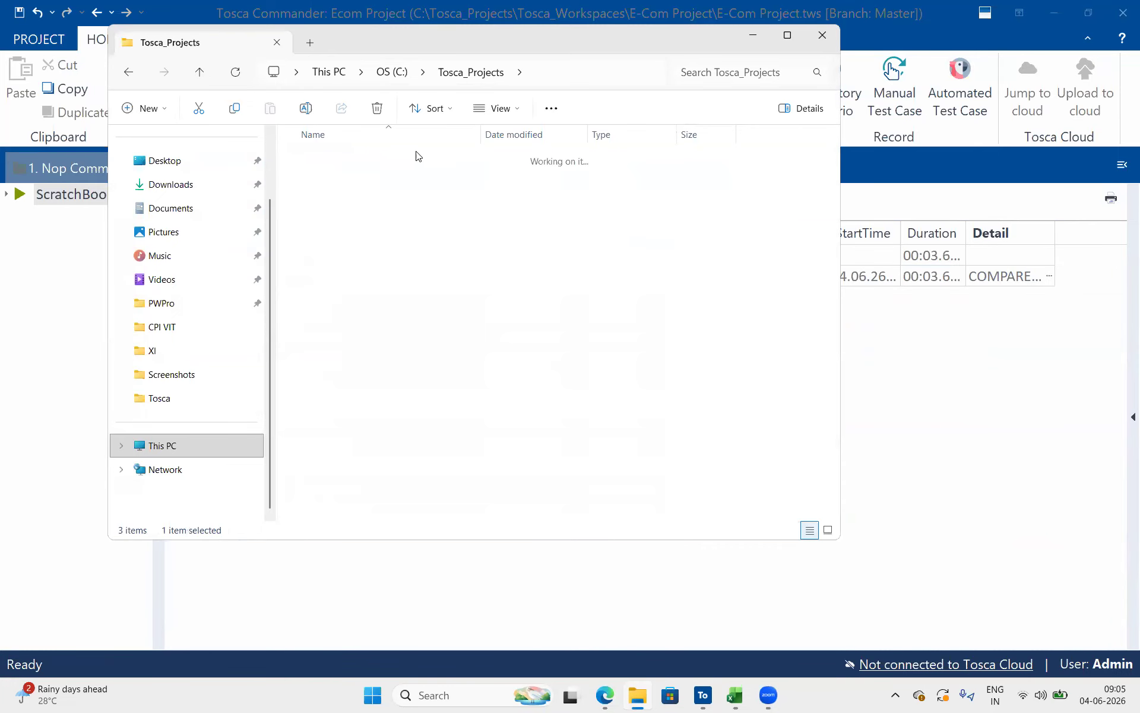
double_click(394, 205)
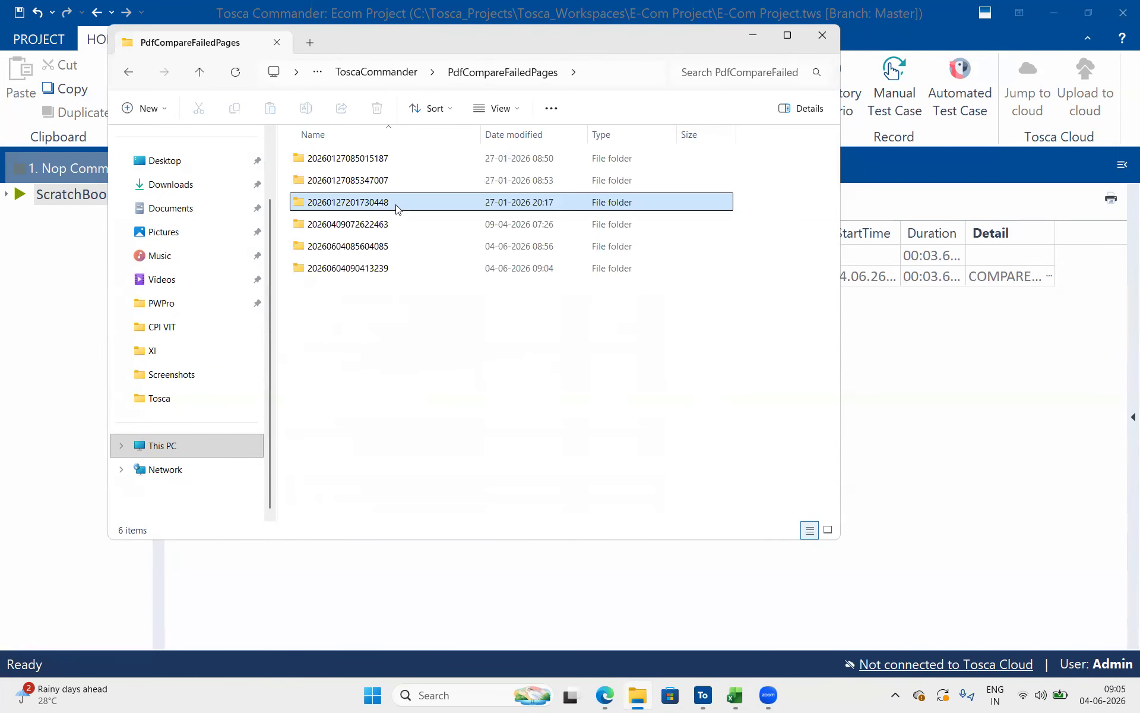
left_click(441, 248)
left_click(440, 268)
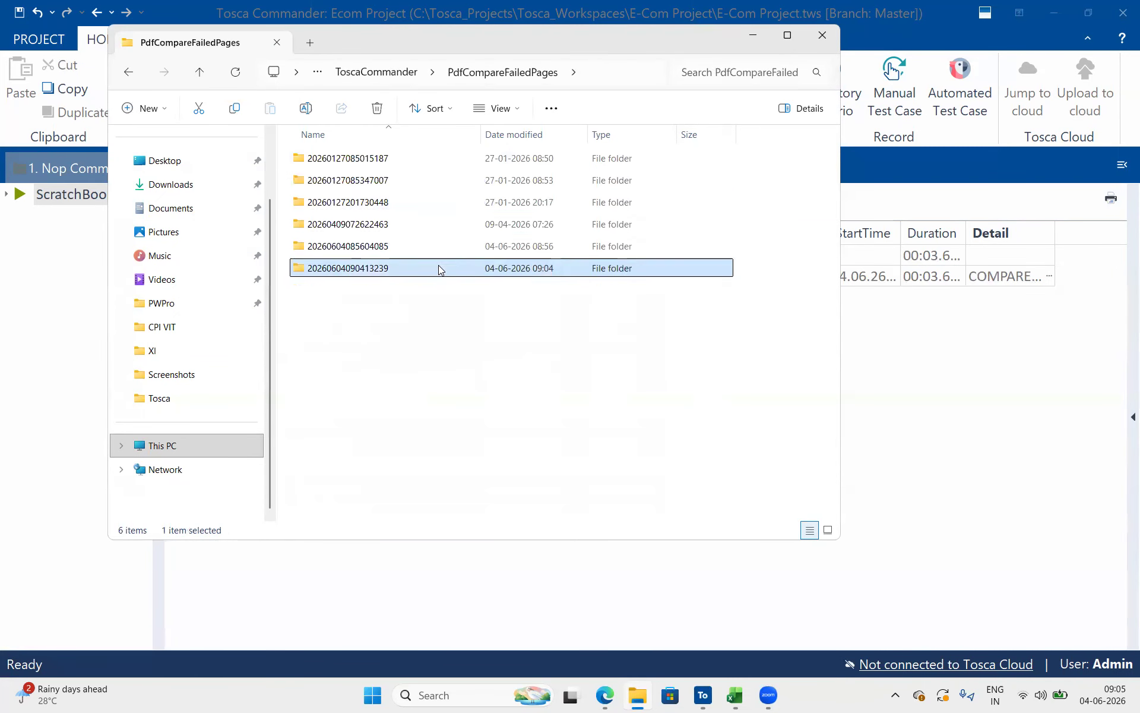
double_click(440, 267)
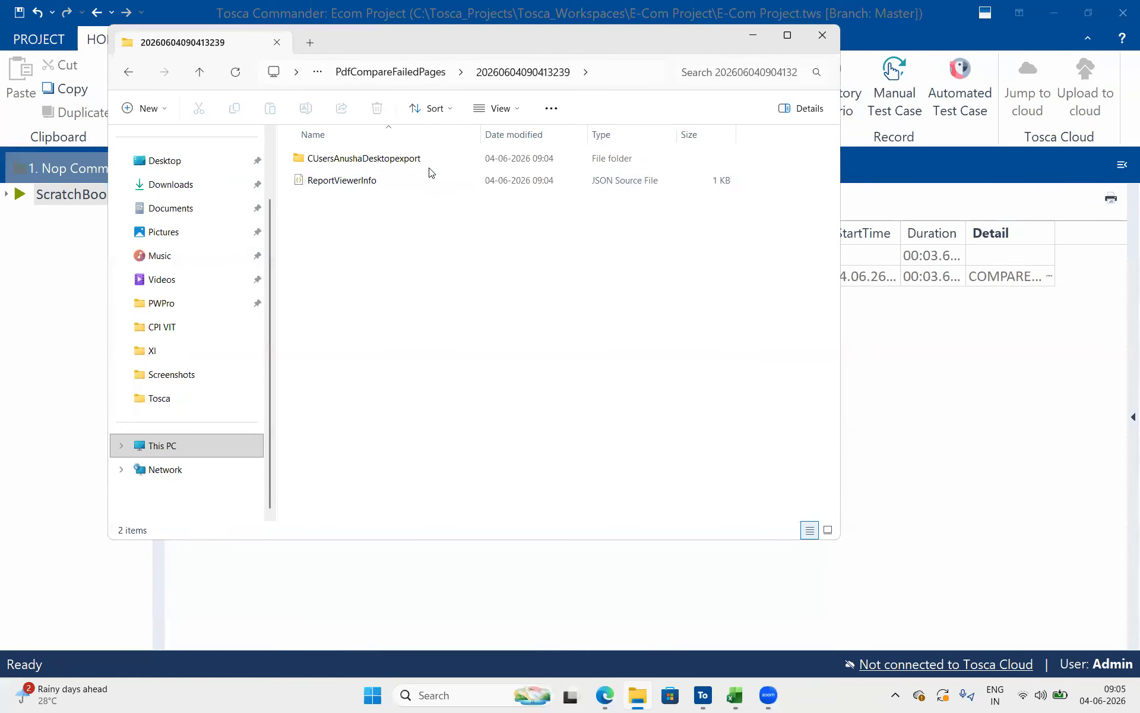
double_click(430, 166)
left_click(430, 166)
double_click(430, 161)
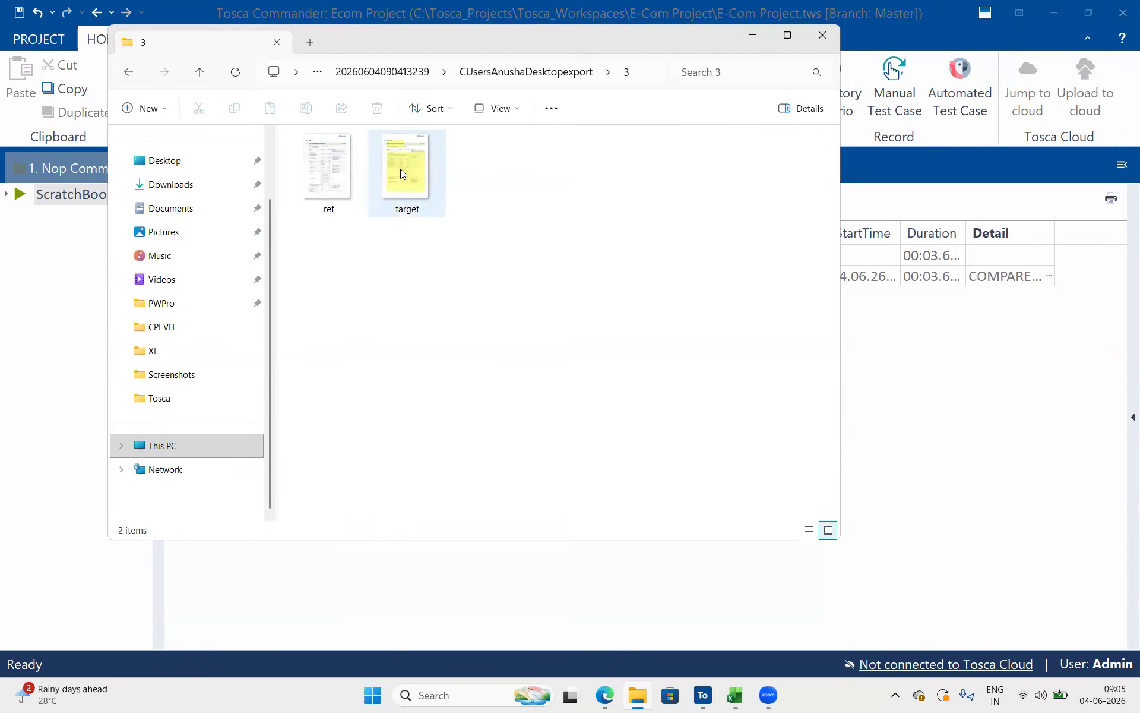
Open the ref image with Photos for this one time, and open the target image from the same folder
left_click(328, 172)
double_click(328, 172)
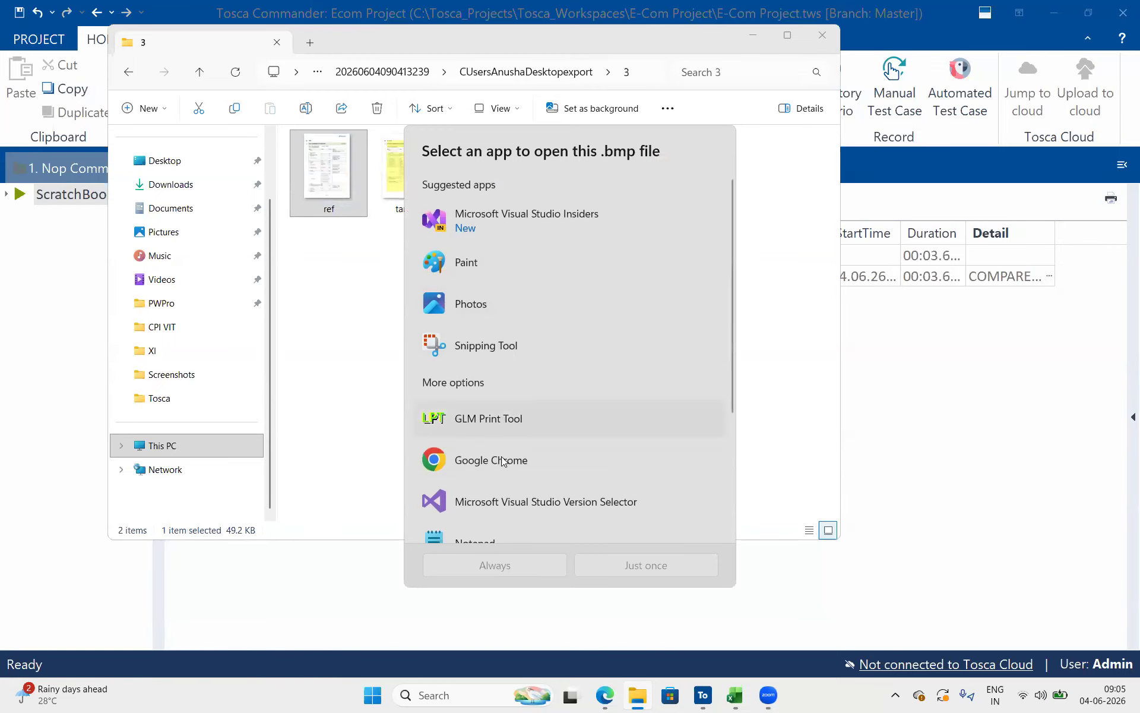
left_click(508, 296)
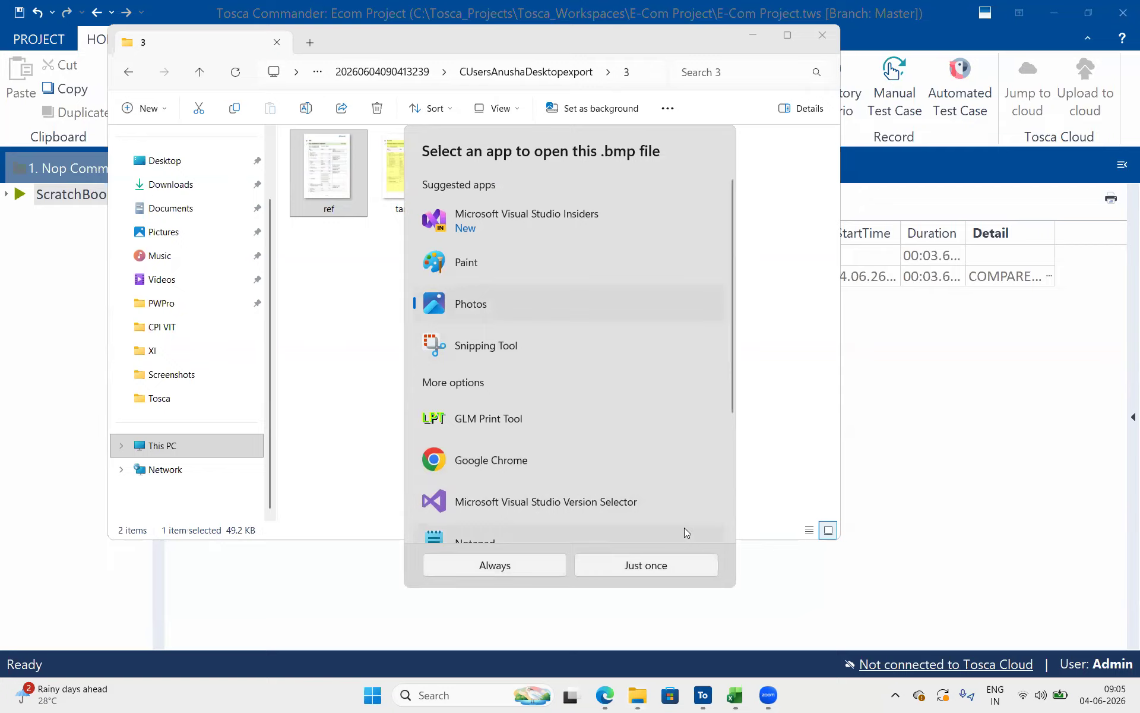
left_click(669, 567)
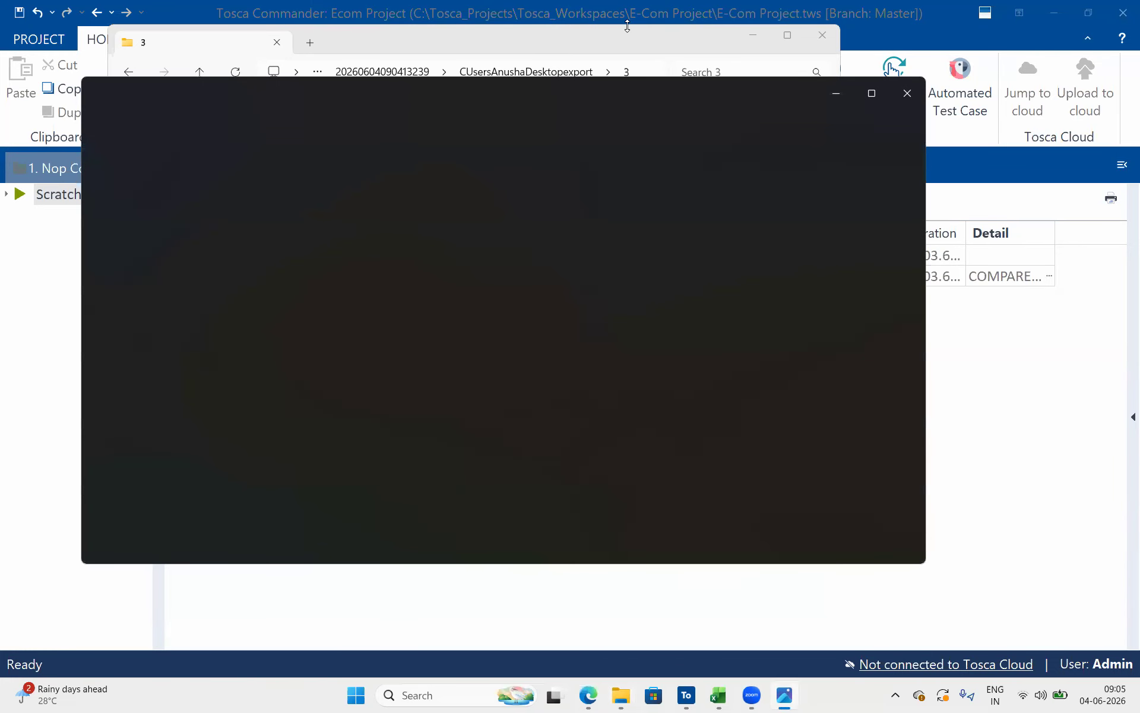
left_click(627, 36)
double_click(394, 166)
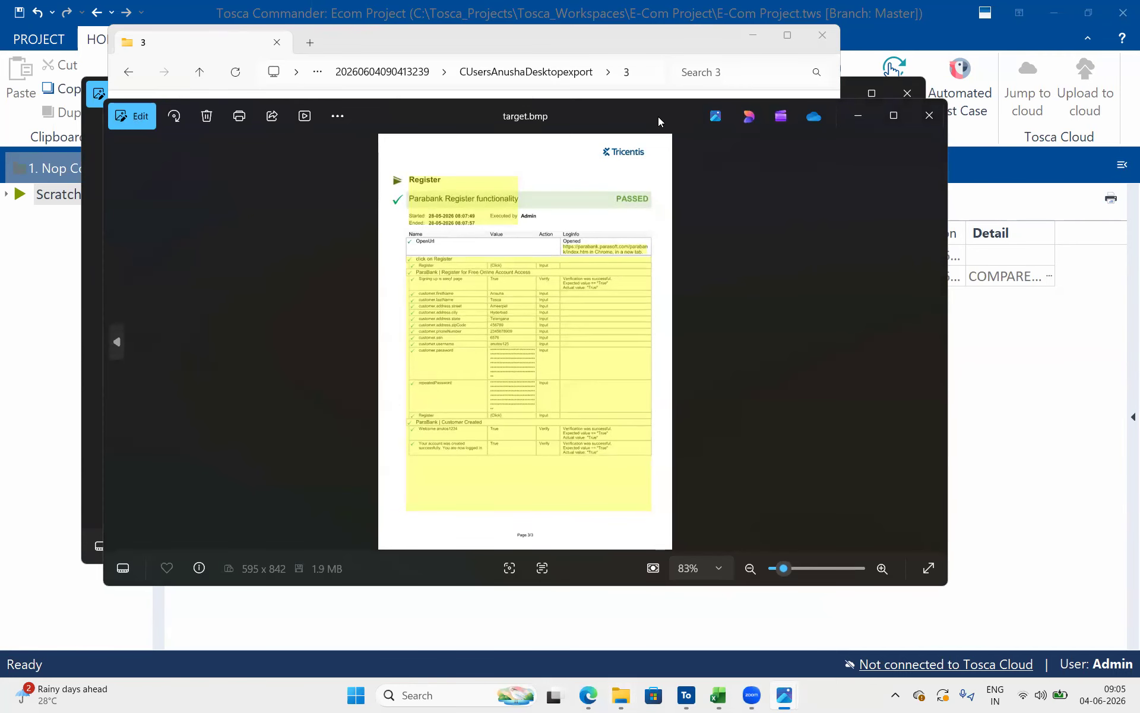
Close File Explorer, place ref.bmp and target.bmp side by side to compare the highlighted differences, and close both images
left_click_drag(658, 116, 972, 151)
left_click(823, 41)
left_click(563, 80)
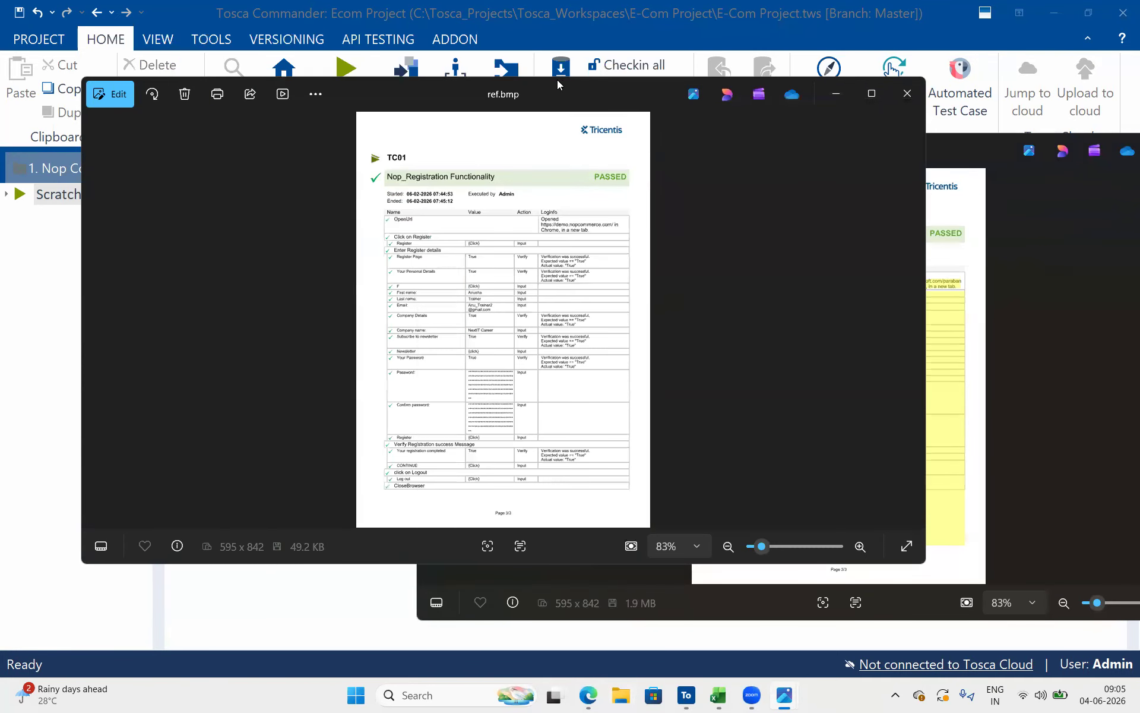
left_click_drag(557, 80, 345, 133)
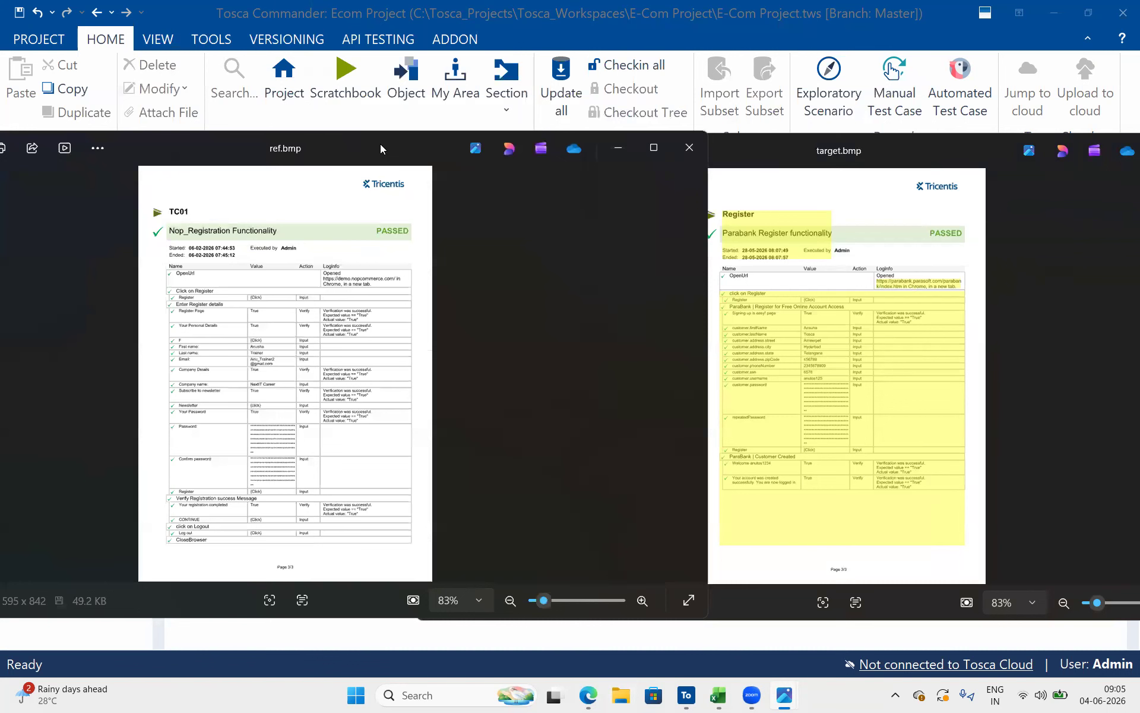
key("super+Left")
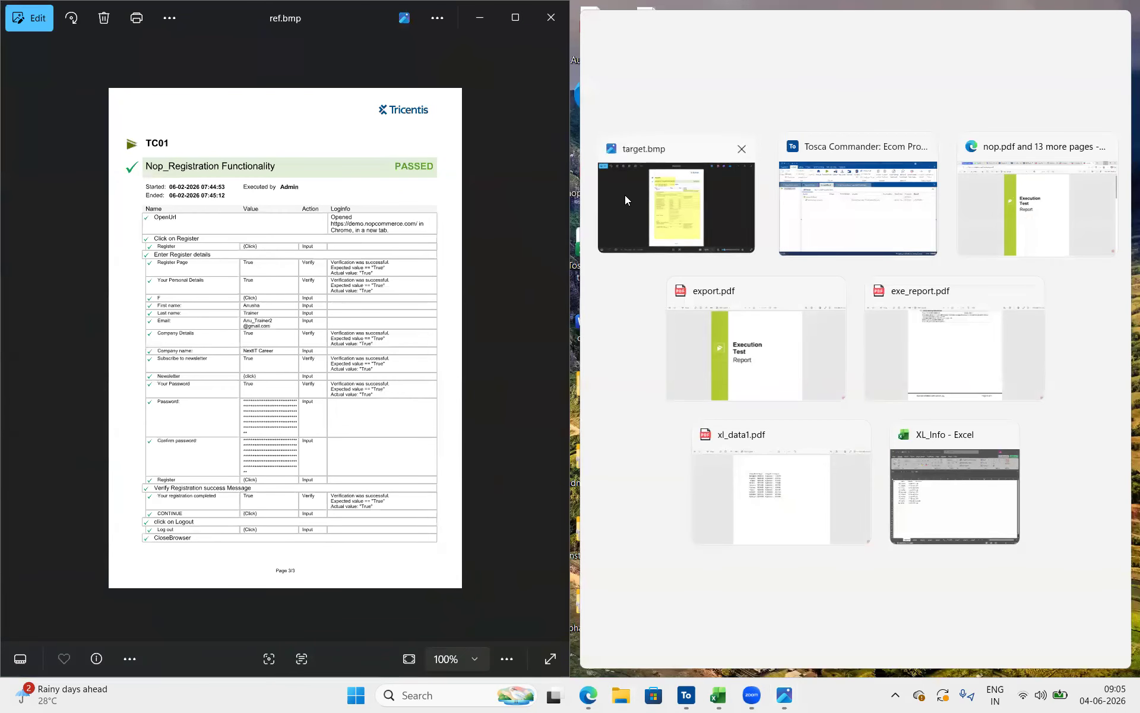
left_click(626, 199)
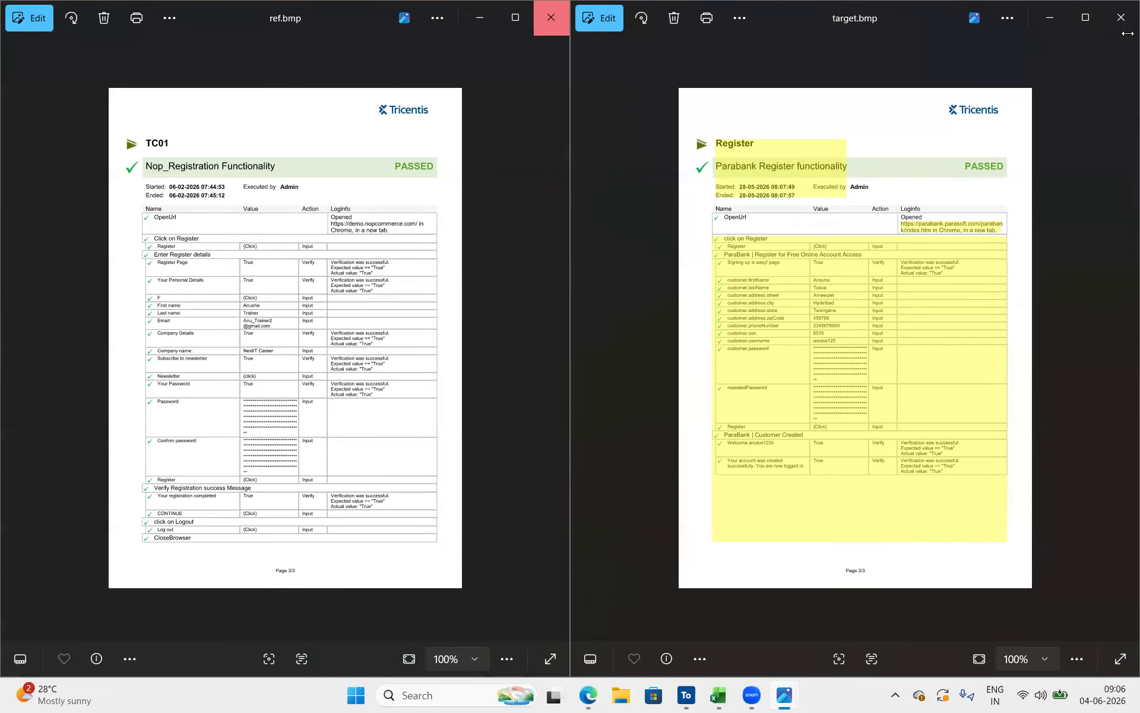
left_click(556, 22)
left_click(1122, 18)
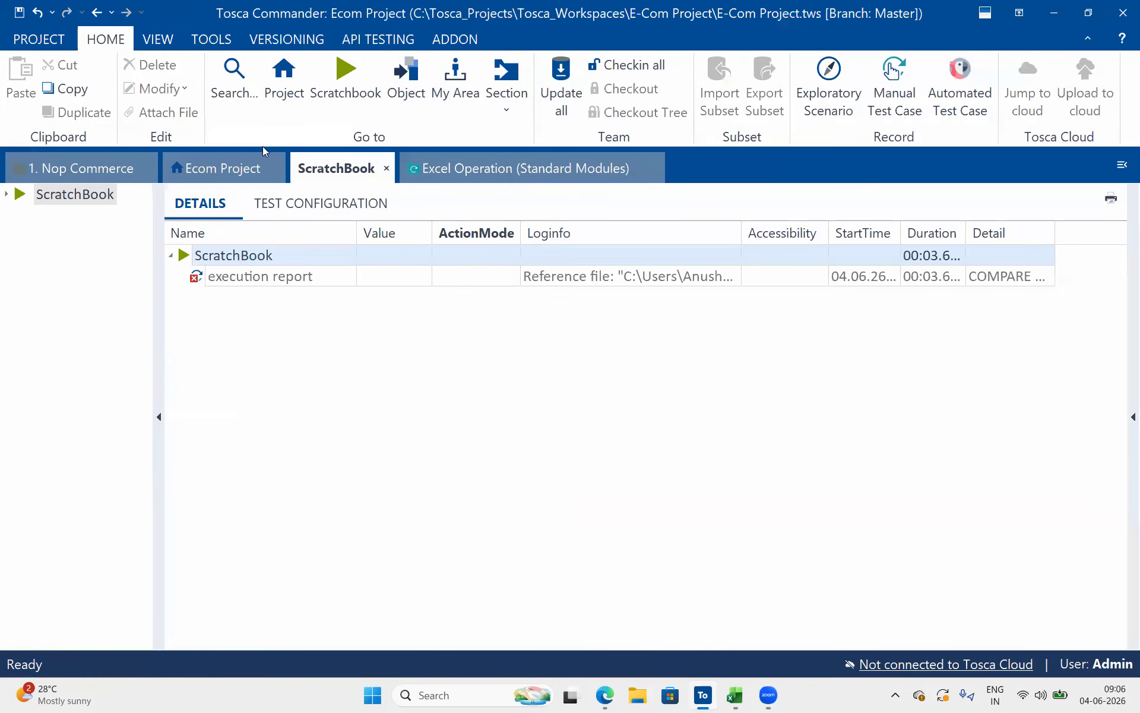
Return to the Ecom Project's PDF modules, collapse PDF 1:1 Compare and select Check PDF for Broken Links
left_click(239, 172)
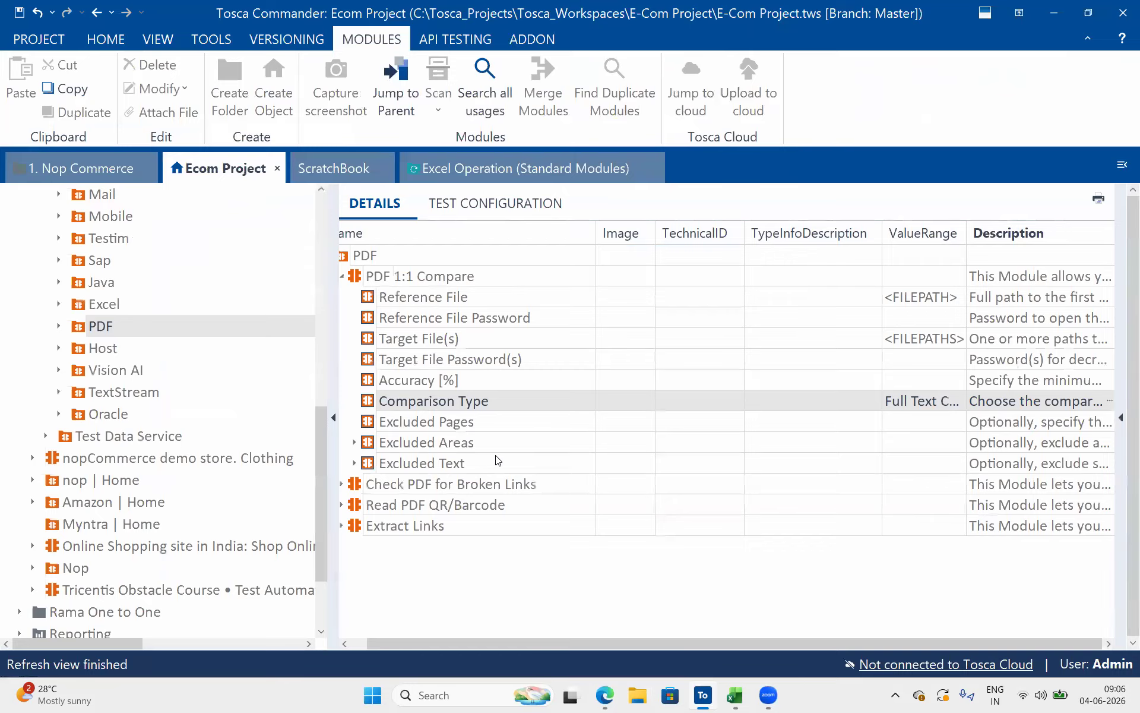
left_click(346, 275)
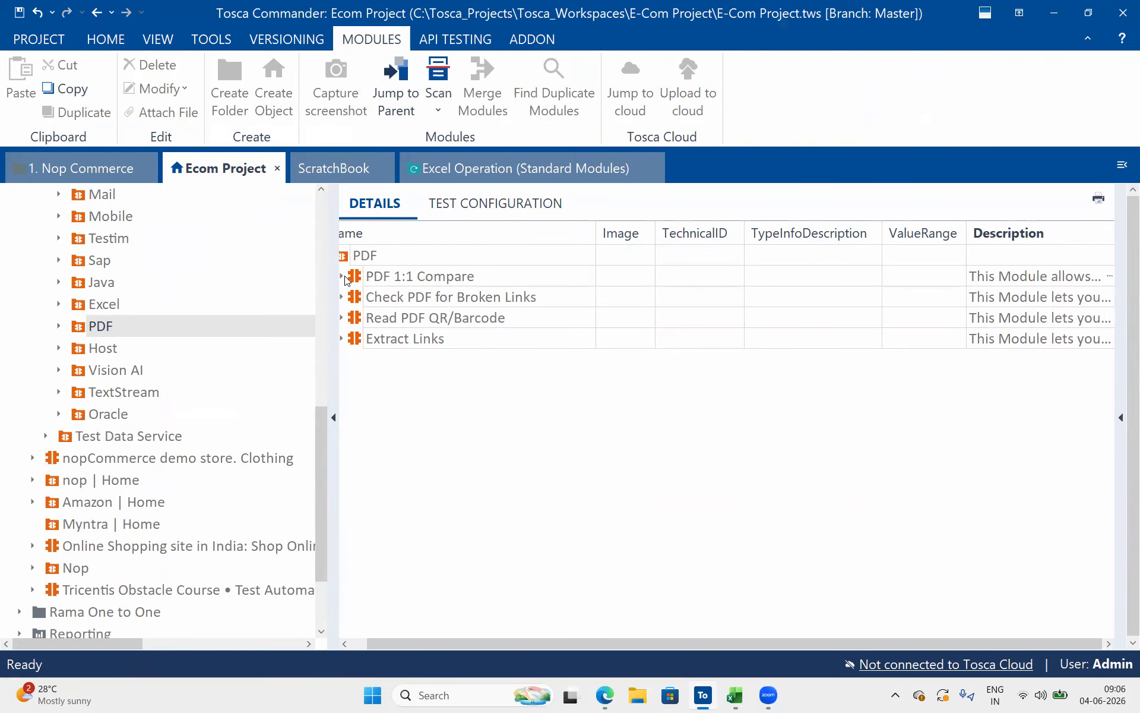
left_click(486, 312)
left_click(536, 302)
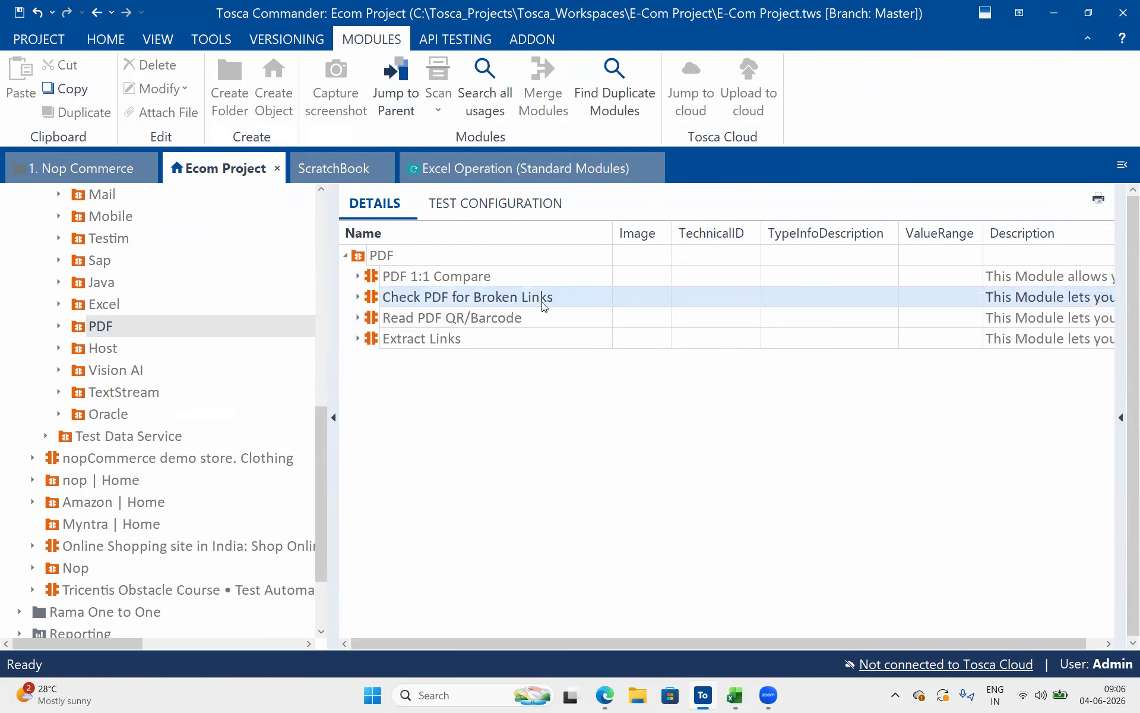
Expand the Read PDF QR/Barcode module and its QR/Barcode attribute, and examine the PDF File attribute
left_click(494, 320)
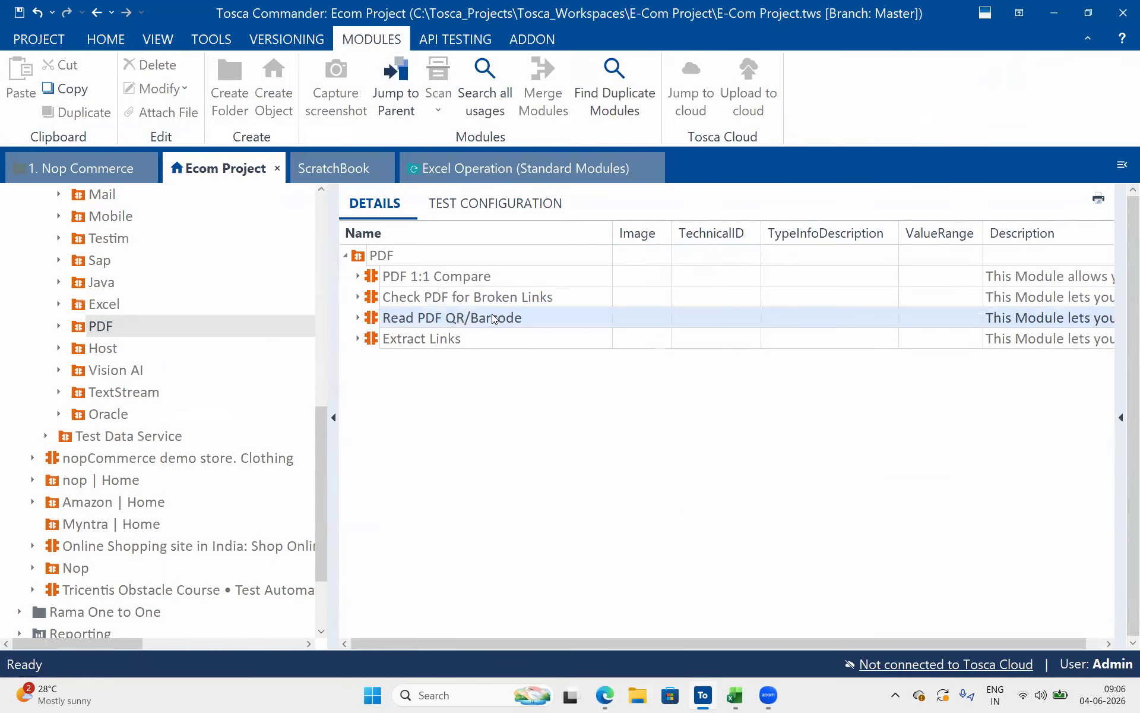
left_click(358, 319)
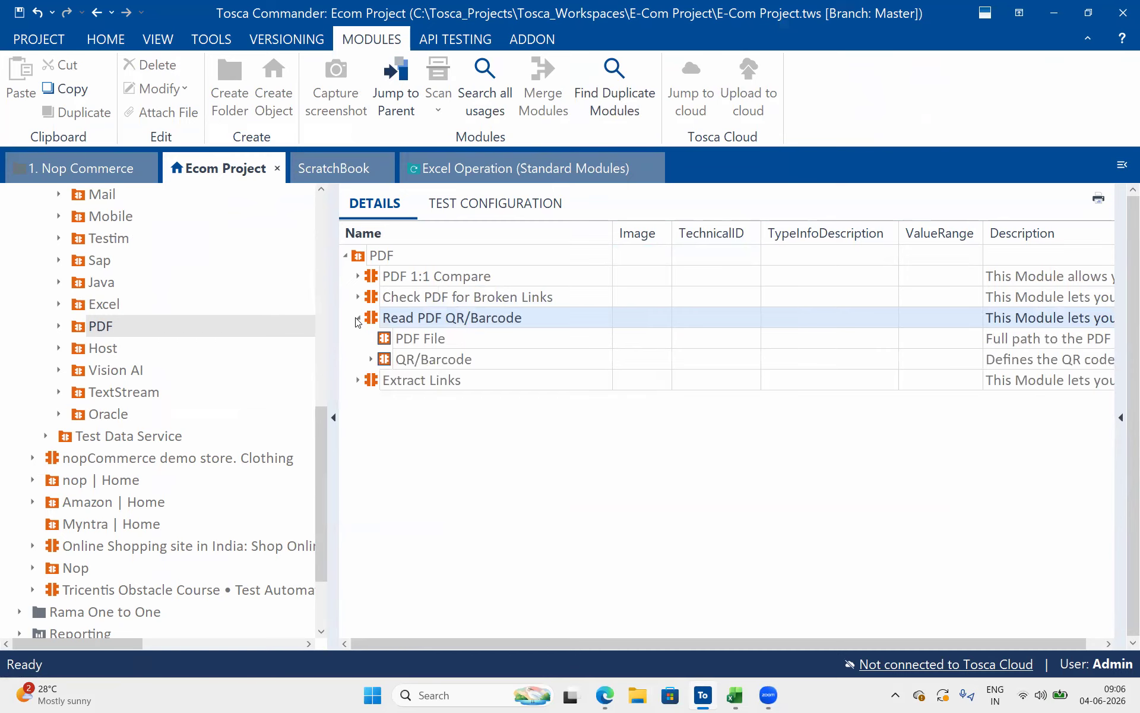
left_click(371, 359)
left_click(457, 345)
left_click(457, 340)
left_click_drag(497, 342, 283, 333)
Inspect the allowed ValueRange entries of the Type, Page and Index attributes under QR/Barcode
left_click_drag(955, 385, 978, 381)
left_click(978, 381)
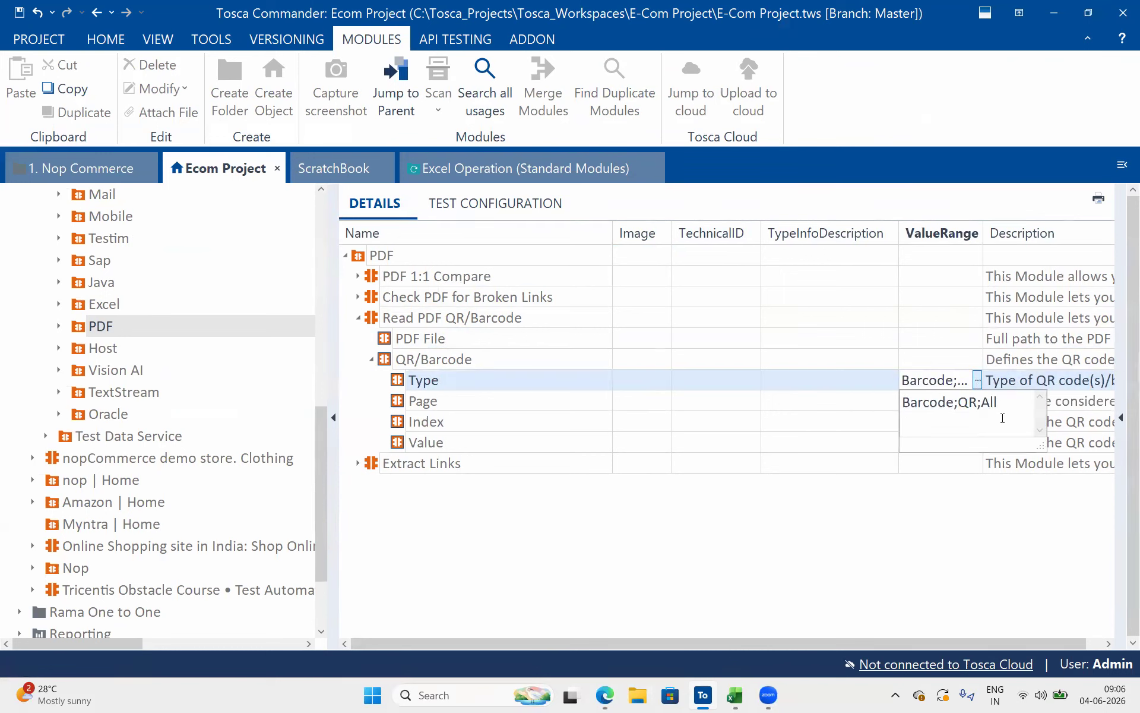
left_click(600, 407)
left_click(903, 402)
left_click(942, 423)
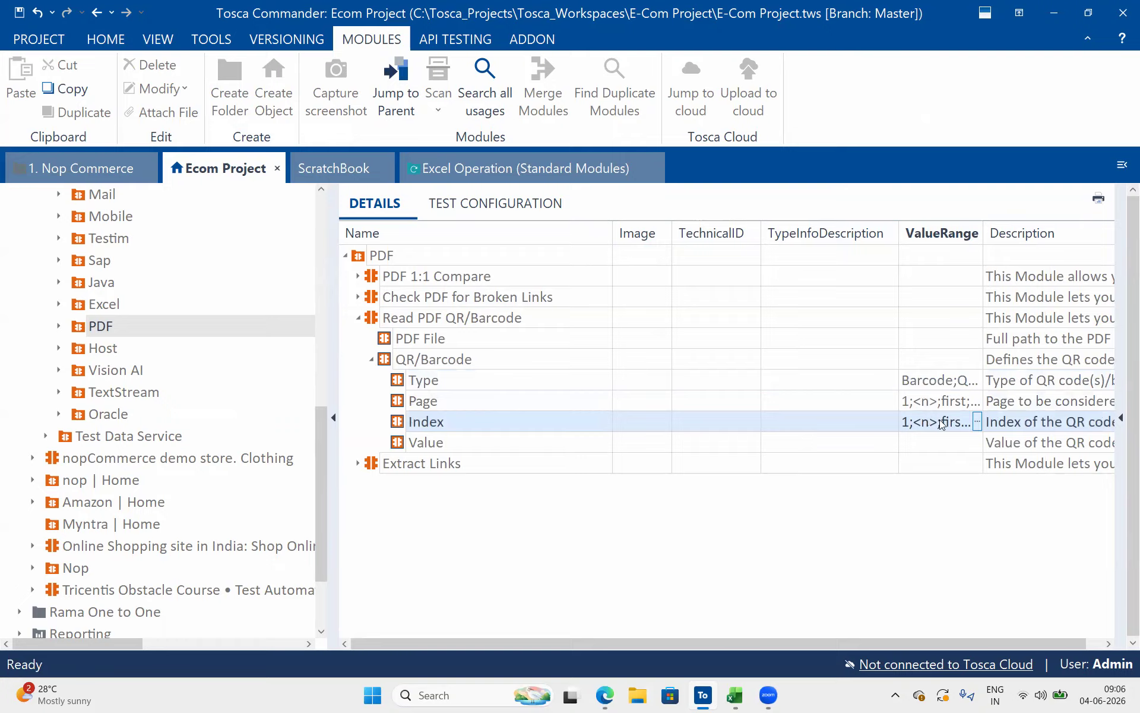
left_click(977, 422)
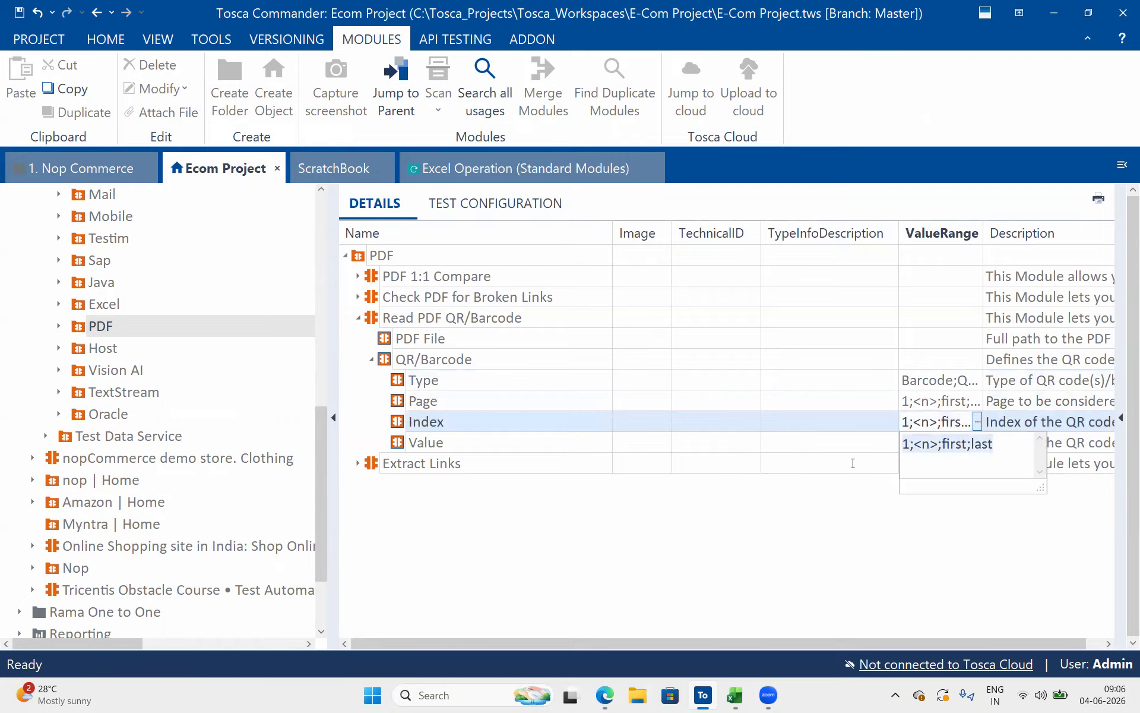
Open the full description of the Value attribute under QR/Barcode, read how to verify multiple codes, and close it
left_click(636, 425)
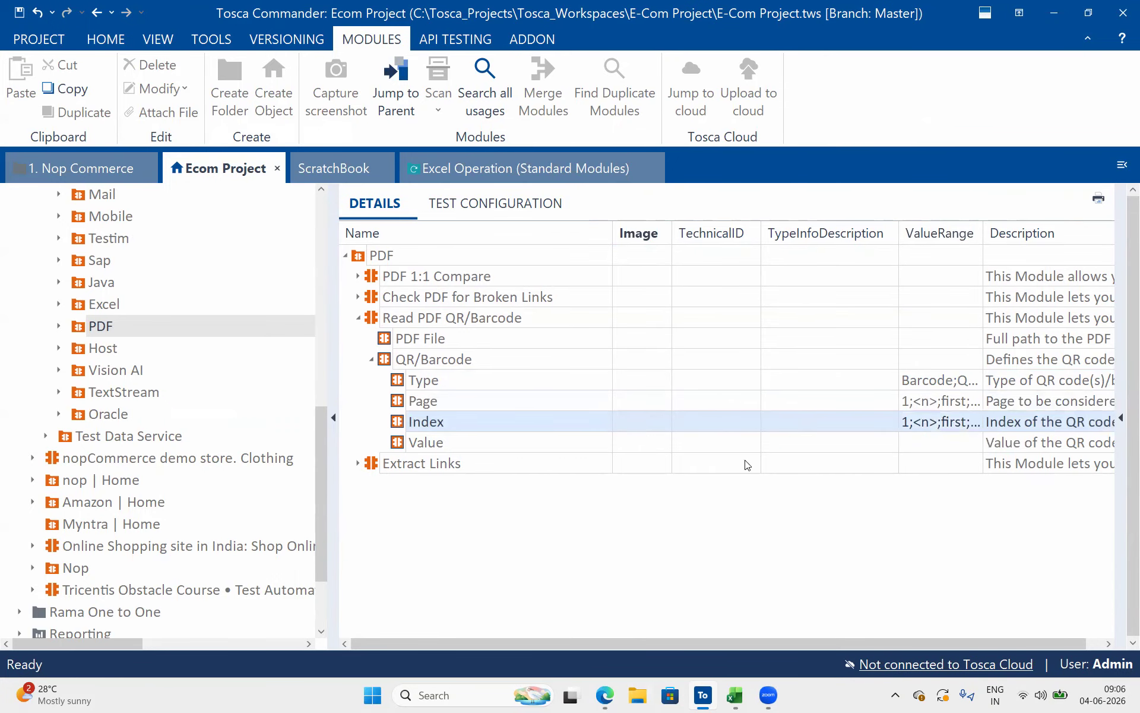
left_click(1106, 443)
left_click(1109, 443)
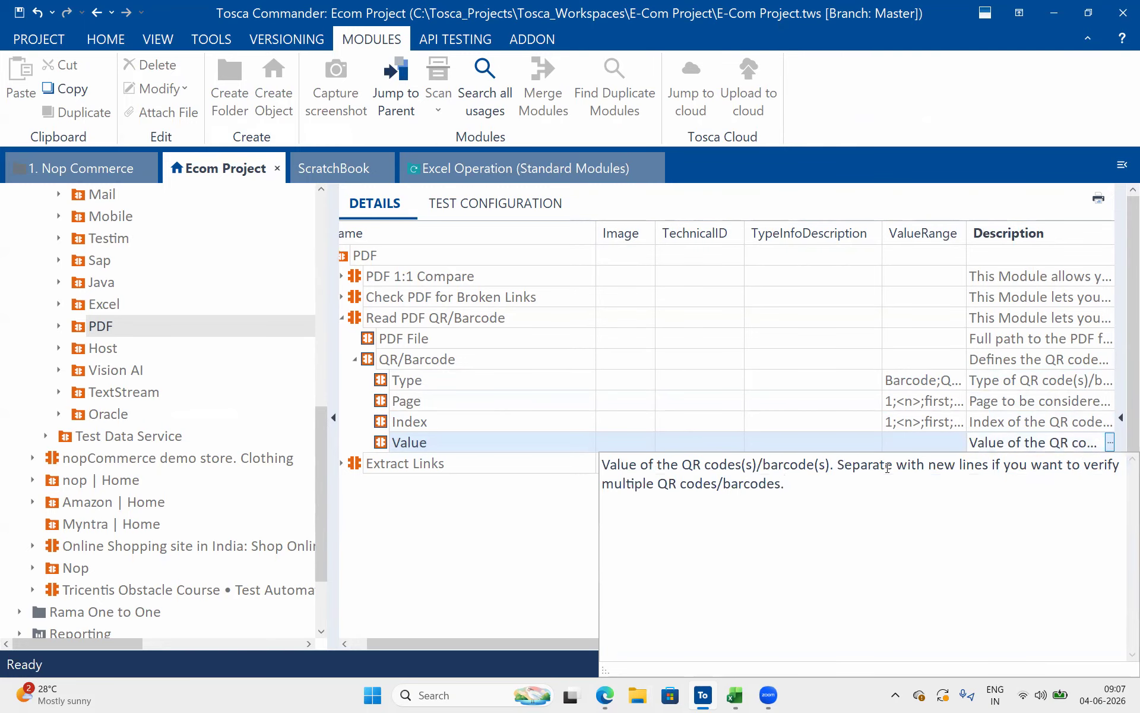
left_click_drag(1056, 467, 788, 485)
left_click(820, 492)
left_click(597, 443)
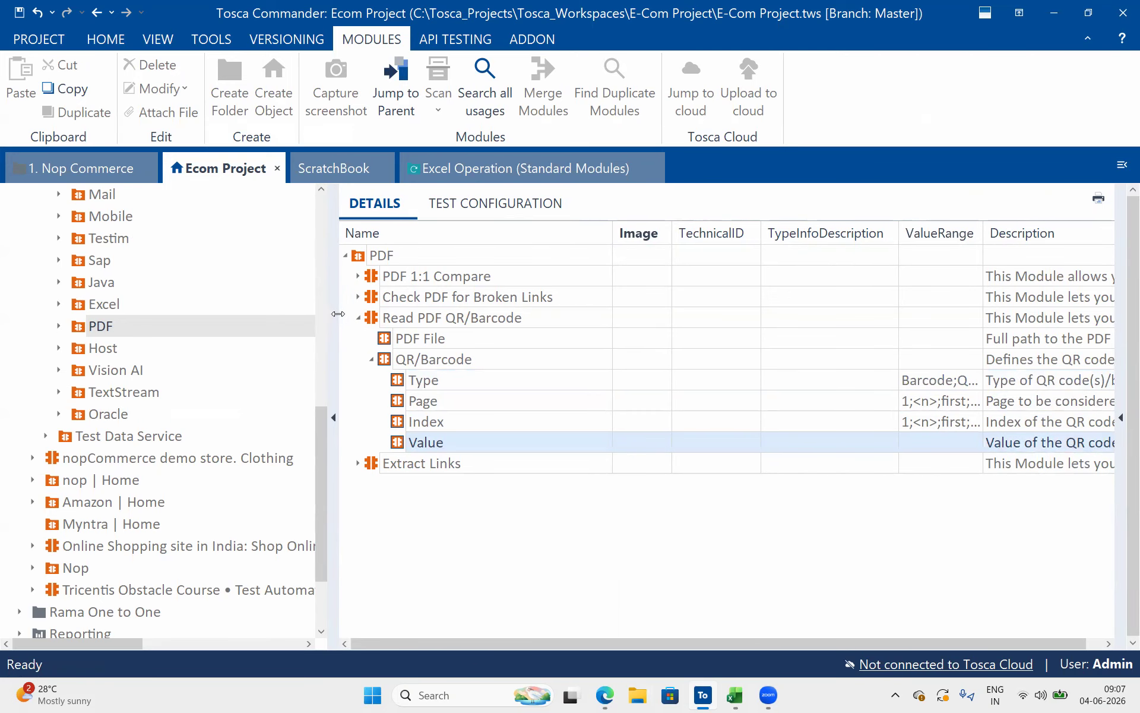
Collapse Read PDF QR/Barcode, expand Extract Links, and select the three modules from Check PDF for Broken Links through Extract Links
left_click(359, 318)
left_click(359, 338)
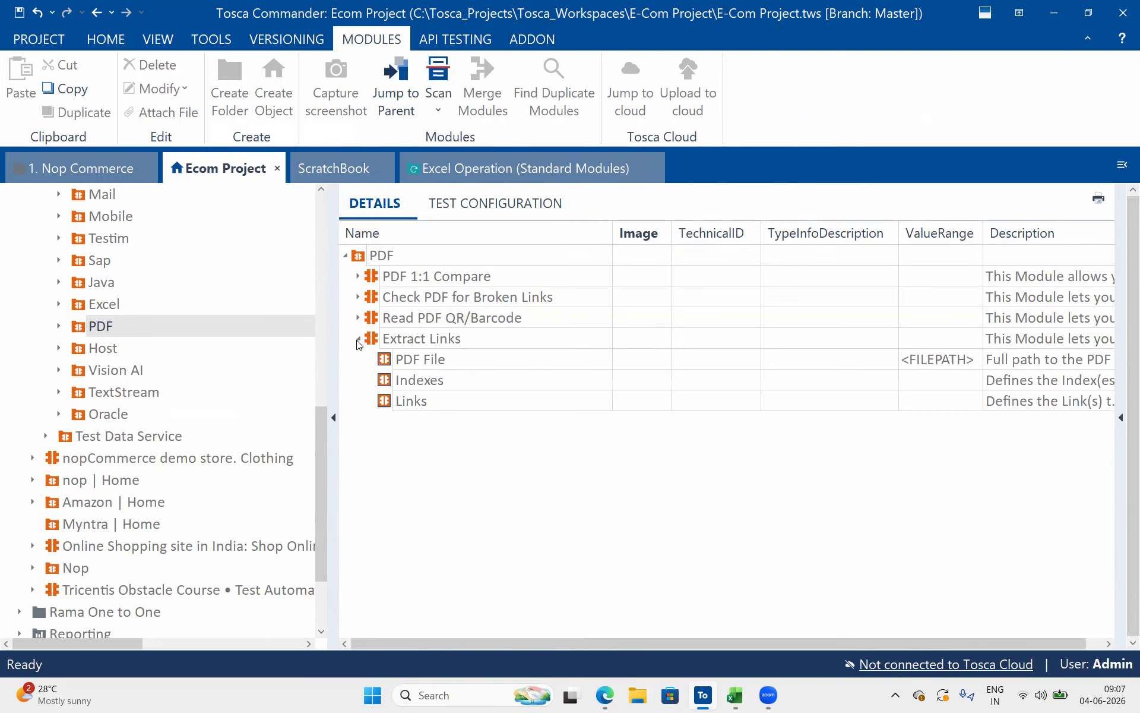
left_click(455, 296)
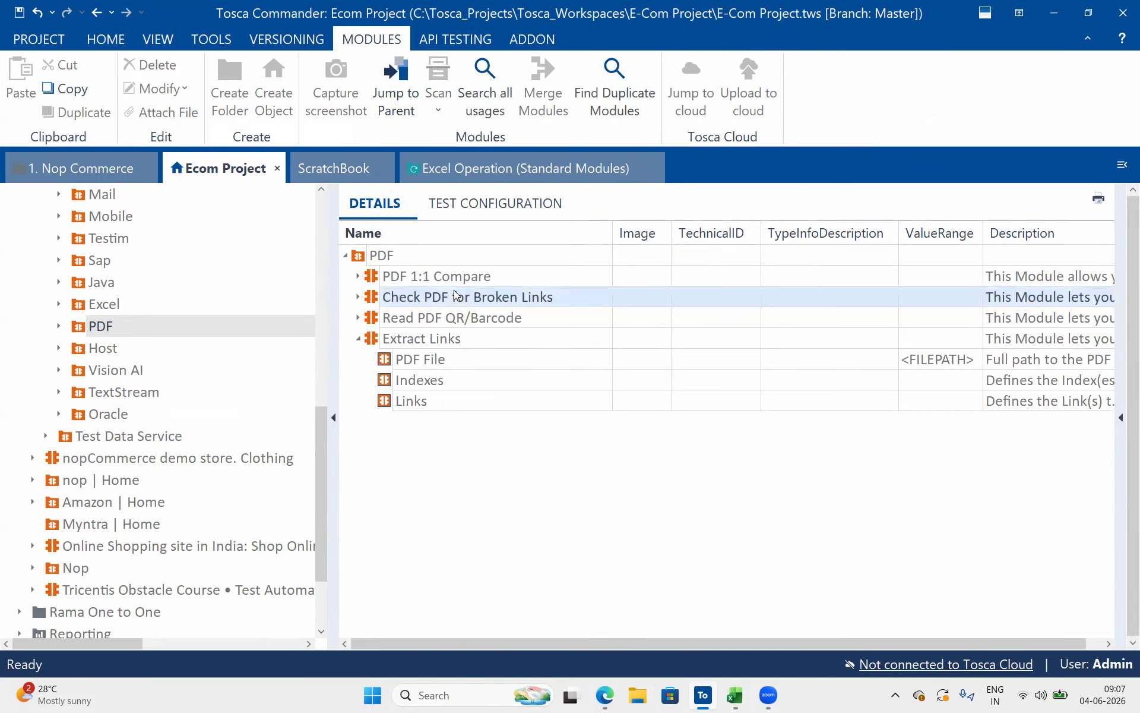
left_click(464, 346, "shift")
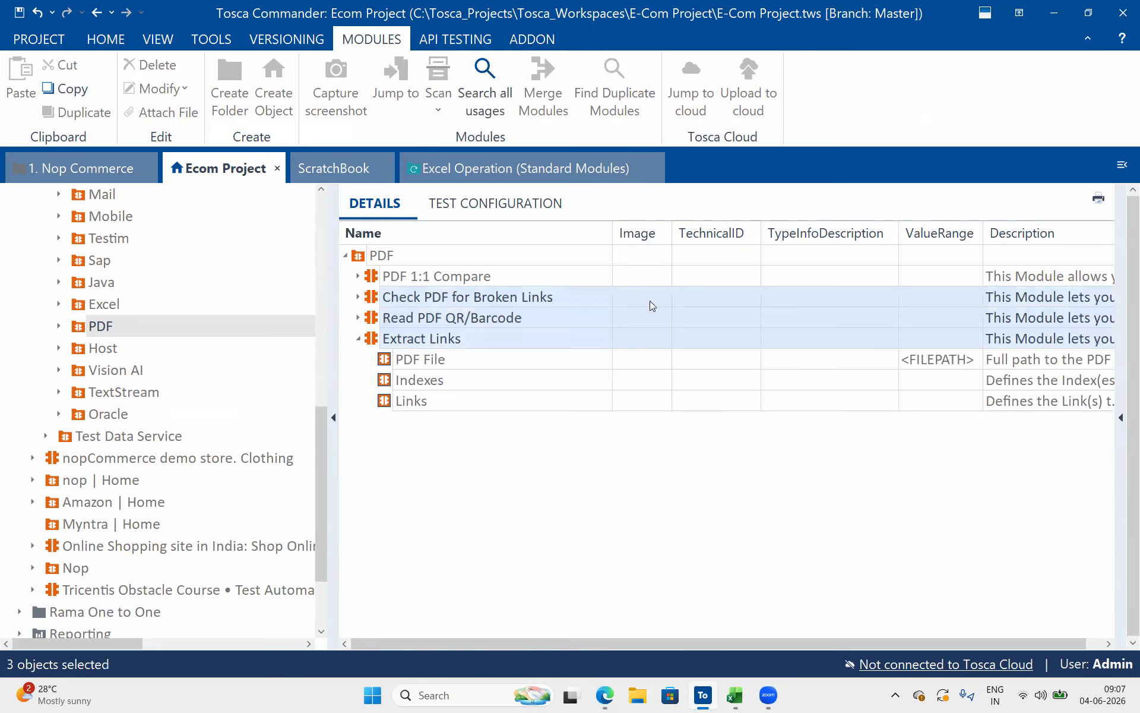